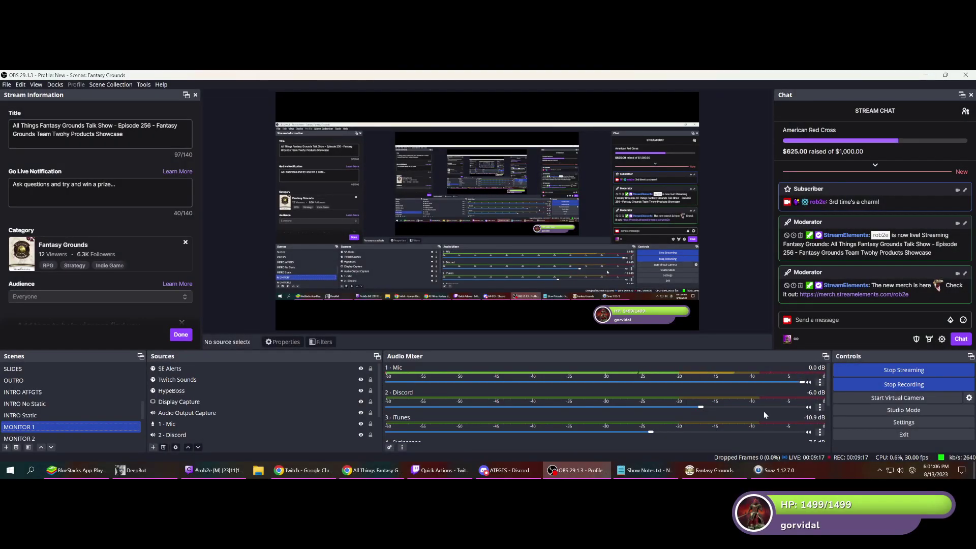
- Set the OBS Discord audio source's window to '[Discord.exe]: ATFGTS - Discord', then return to the schedule sheet
click(819, 408)
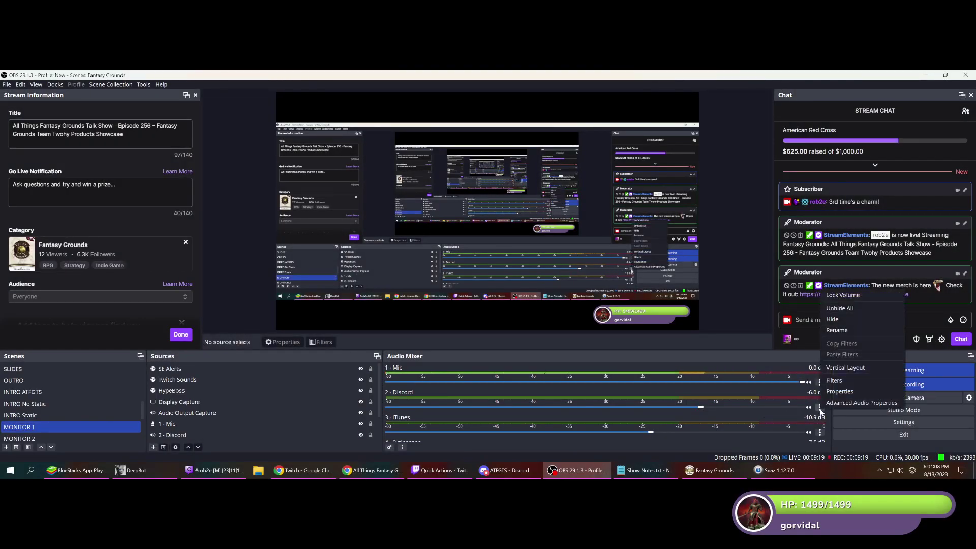
click(837, 394)
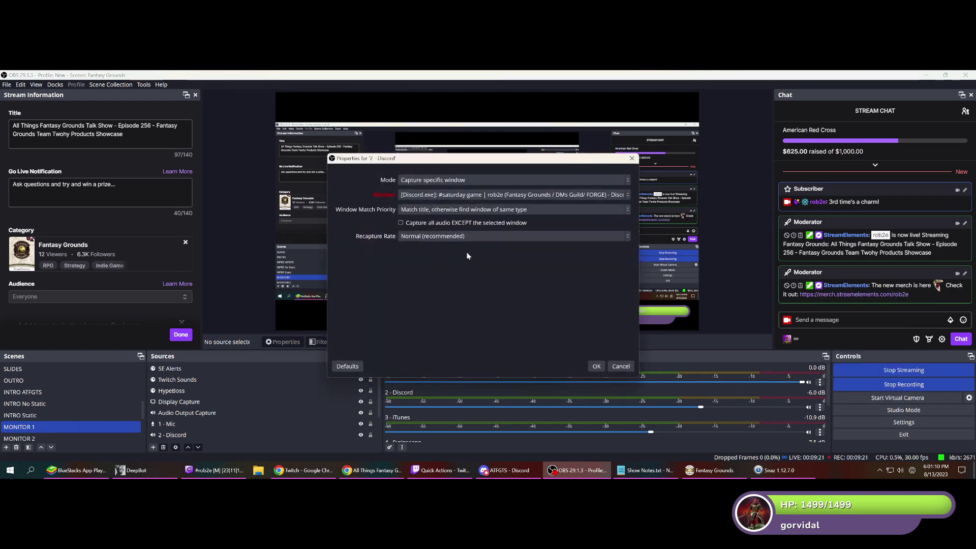
click(440, 195)
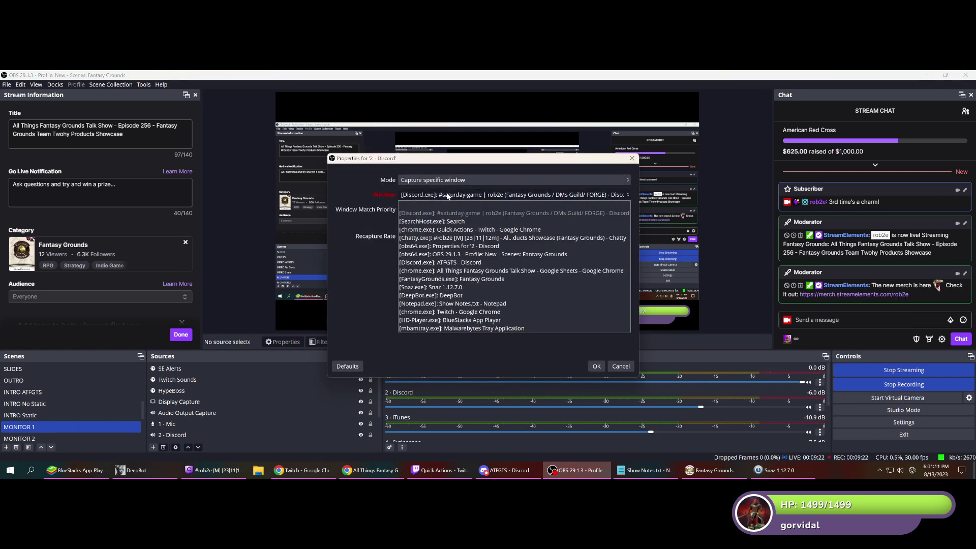
click(434, 265)
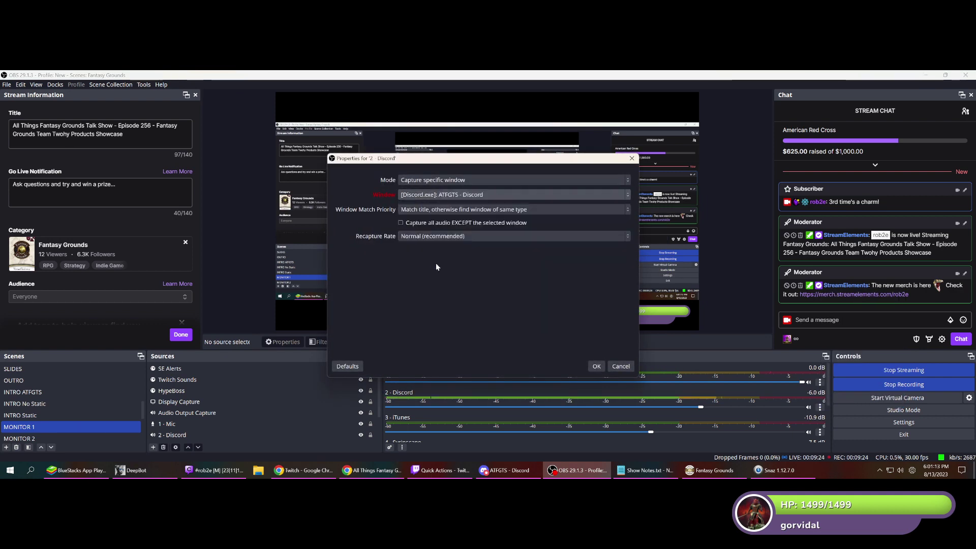
click(594, 365)
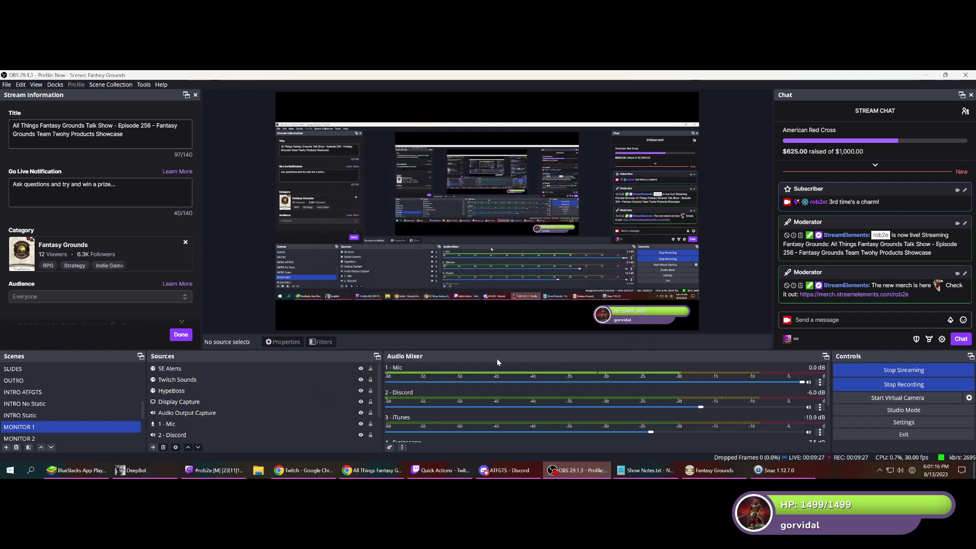
click(372, 470)
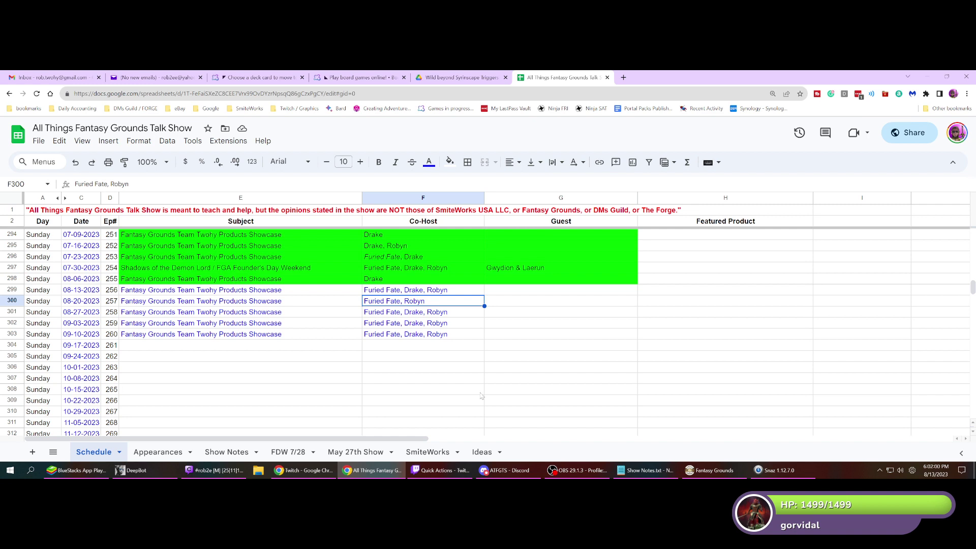
click(516, 472)
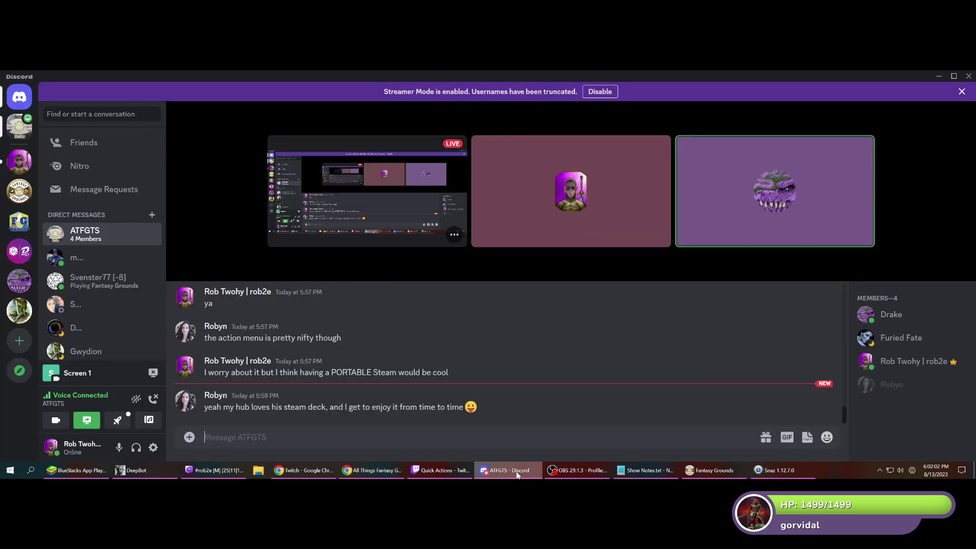
mouse_move(572, 471)
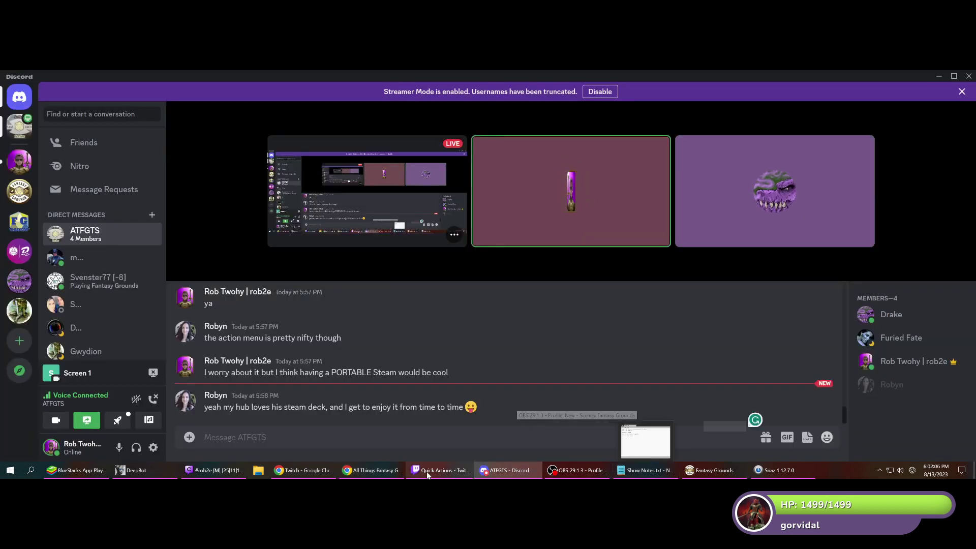
click(371, 470)
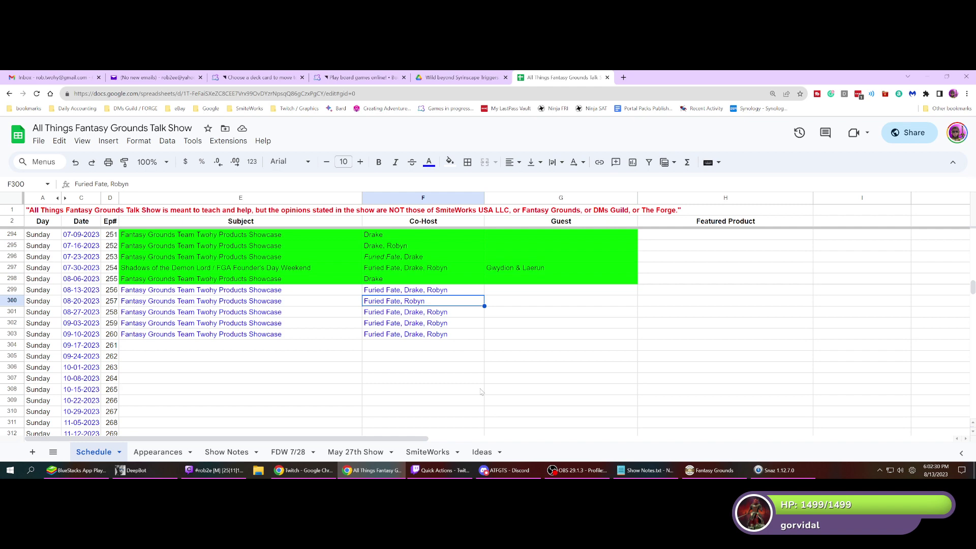
- Drag the projects-for-sale spreadsheet tab out of Chrome into its own window over the launcher
click(522, 470)
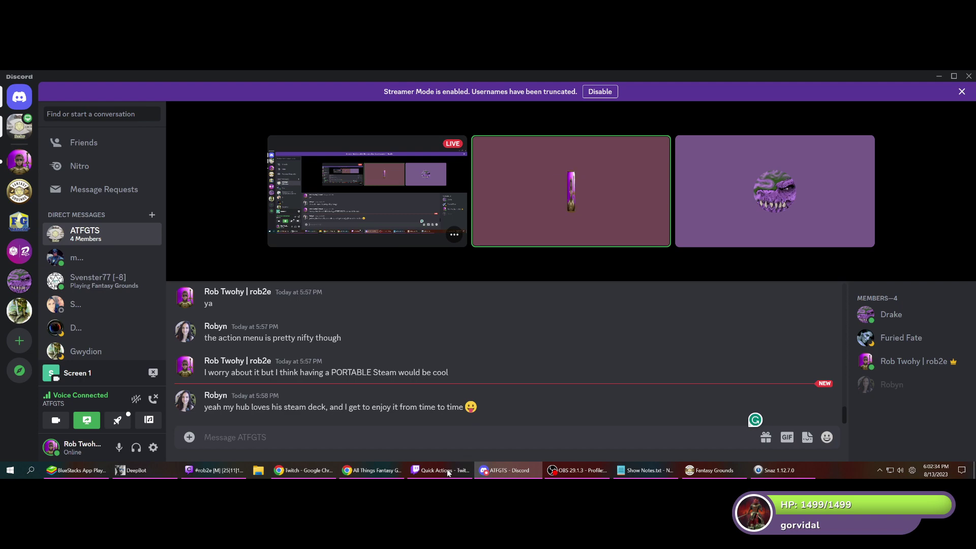
click(371, 470)
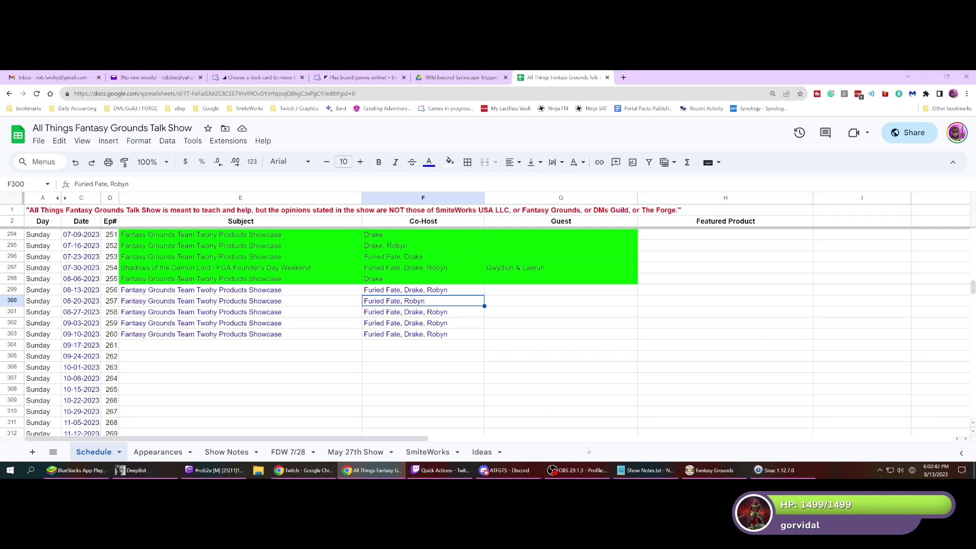
click(712, 470)
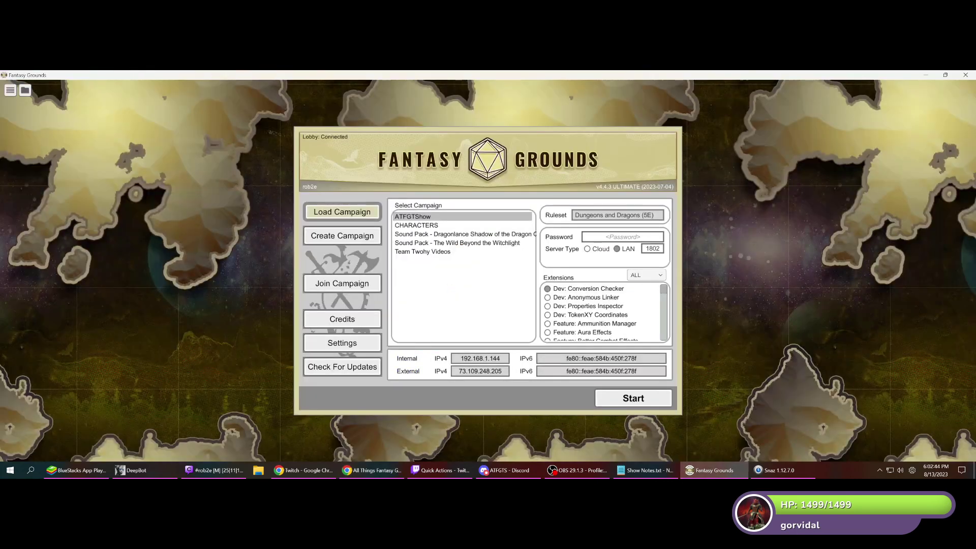
click(303, 471)
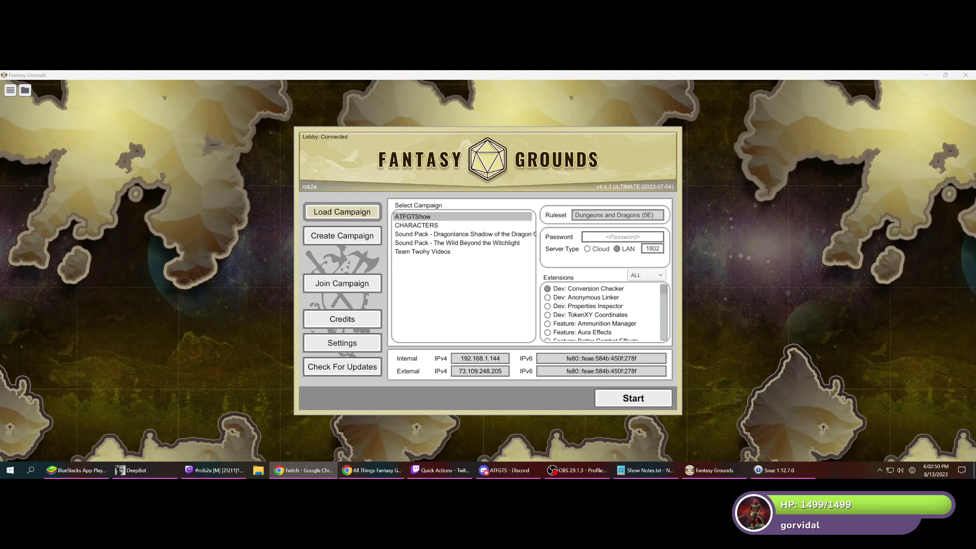
drag(0, 224, 379, 149)
- Maximize the projects window, scroll toward the end of the list, and dismiss the too-small notice
click(707, 146)
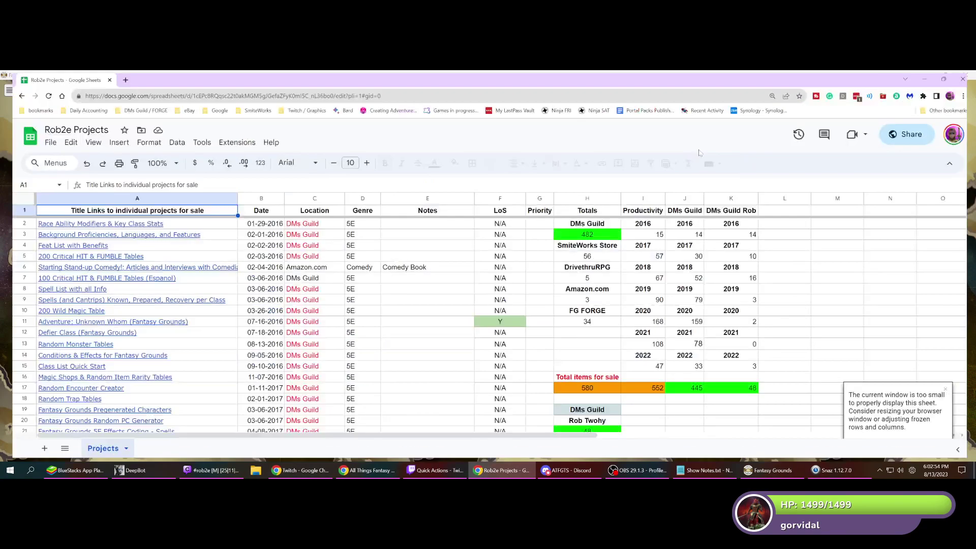
scroll(909, 291, down, 1)
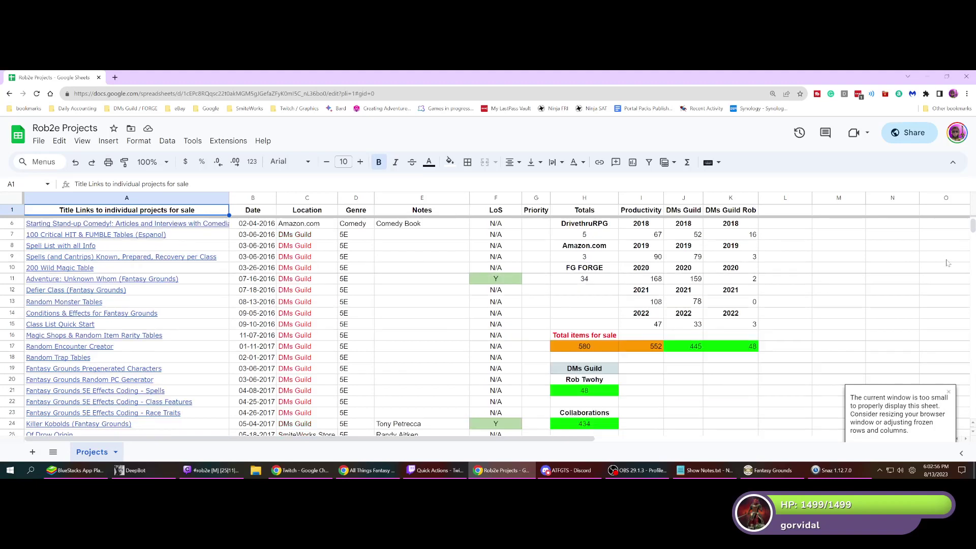
drag(972, 227, 610, 326)
click(949, 392)
- Open the Fantasy Notebook (Hardback) Amazon URL from its link preview near row 596
mouse_move(99, 312)
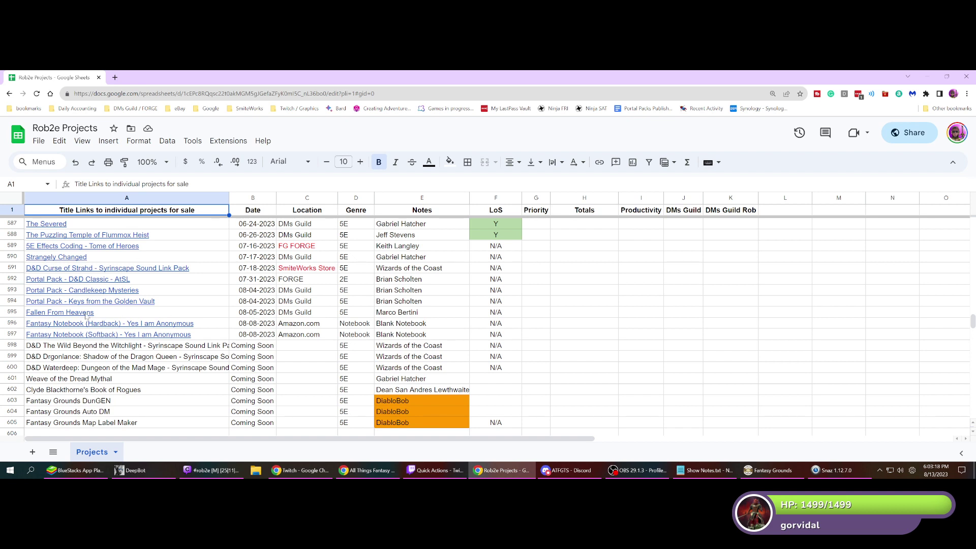
mouse_move(87, 317)
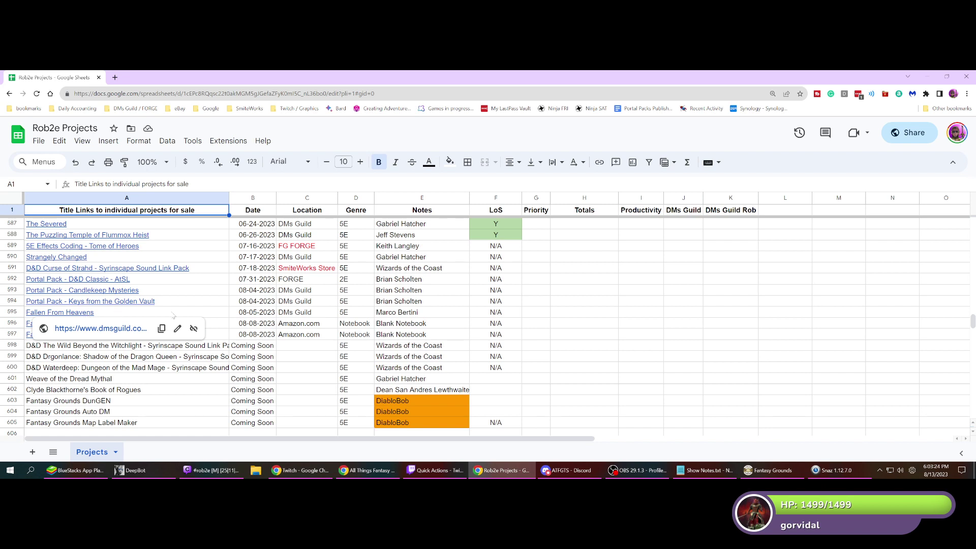
click(252, 318)
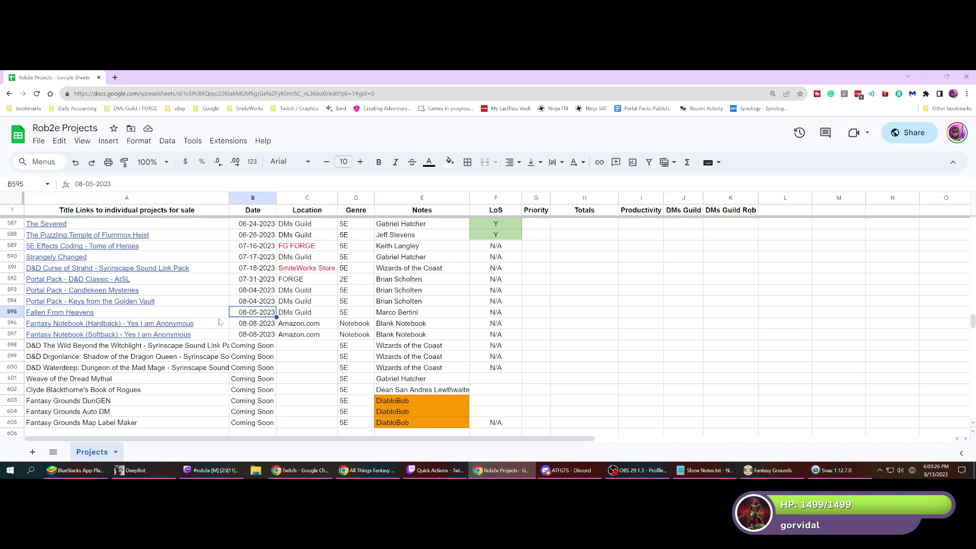
mouse_move(189, 328)
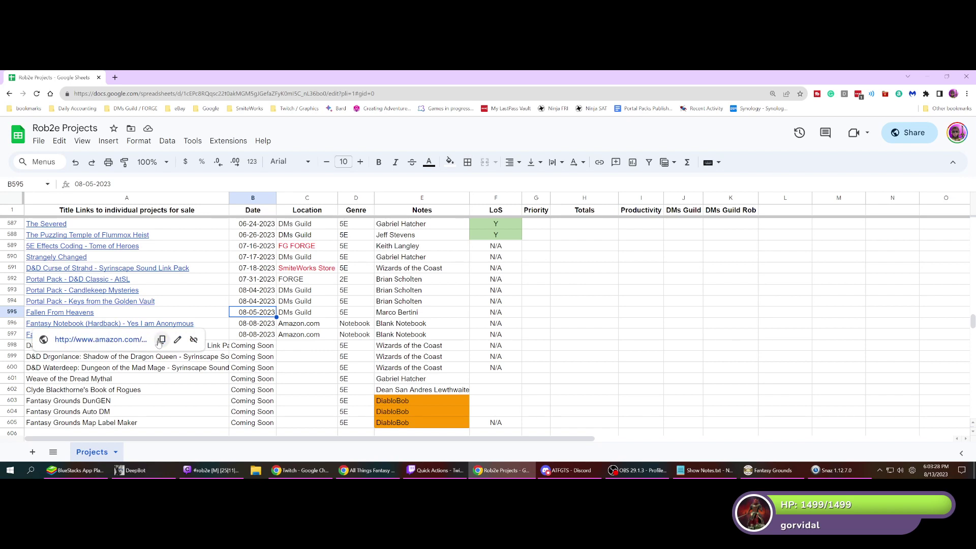
click(129, 339)
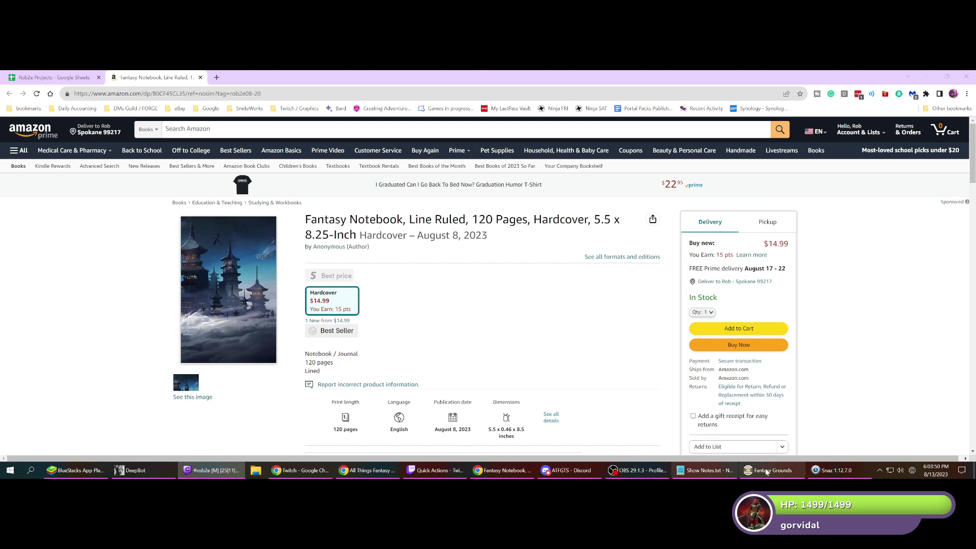
- Glance at the talk show schedule sheet, then return to the Amazon hardback notebook page
mouse_move(773, 472)
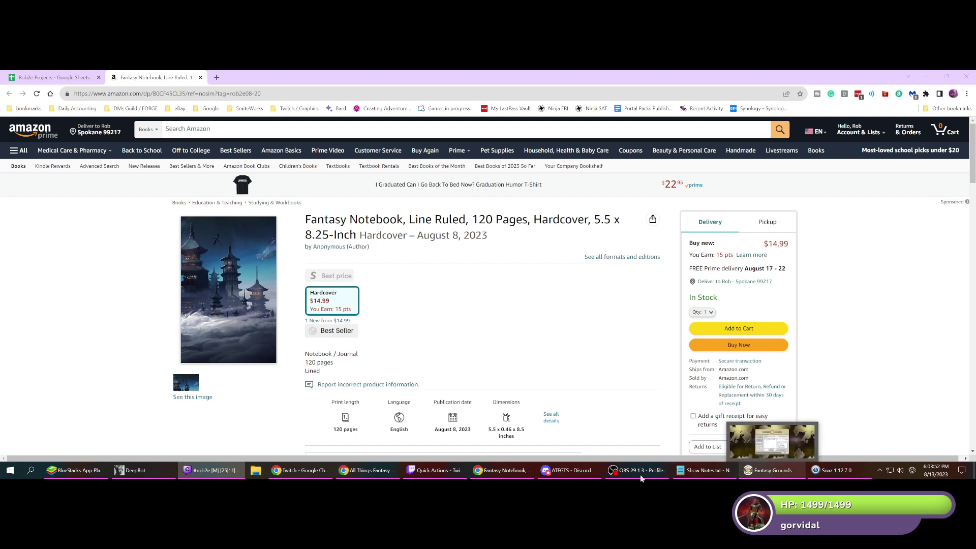
mouse_move(290, 475)
mouse_move(363, 470)
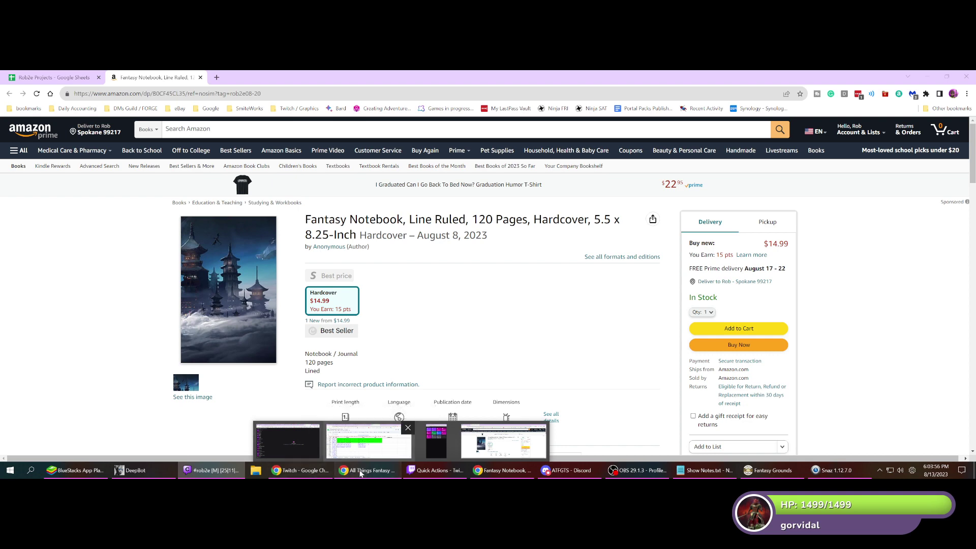
click(359, 471)
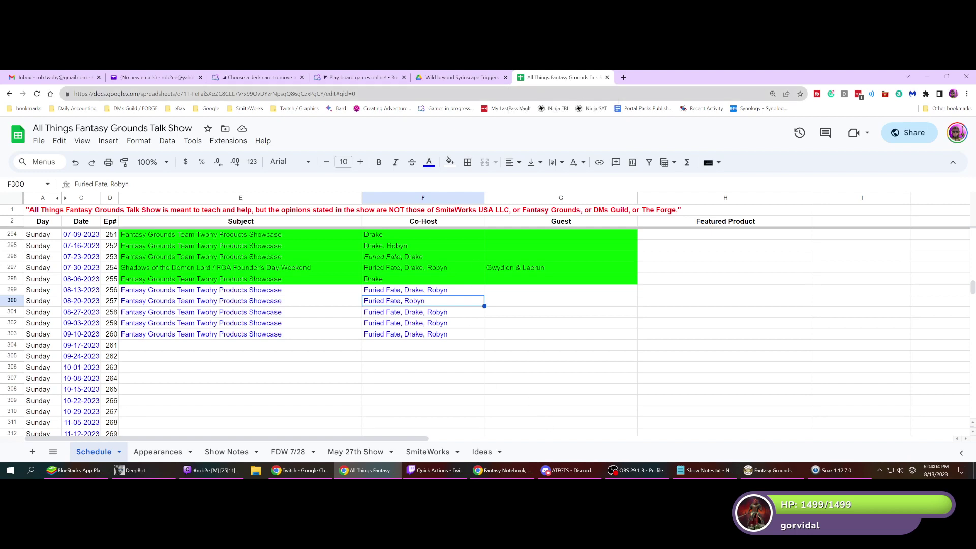
click(495, 472)
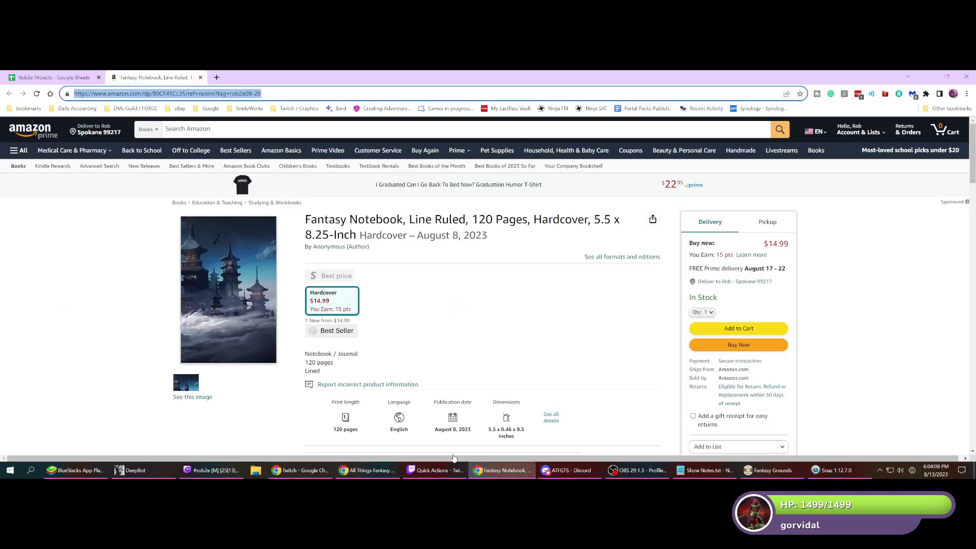
- Copy the softback Fantasy Notebook link from cell A597 of the projects sheet
click(68, 79)
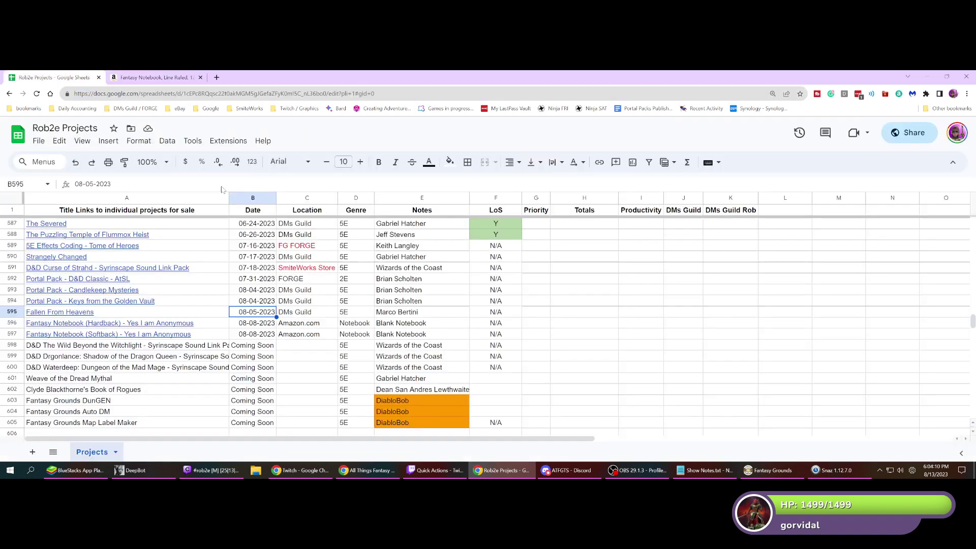
click(192, 336)
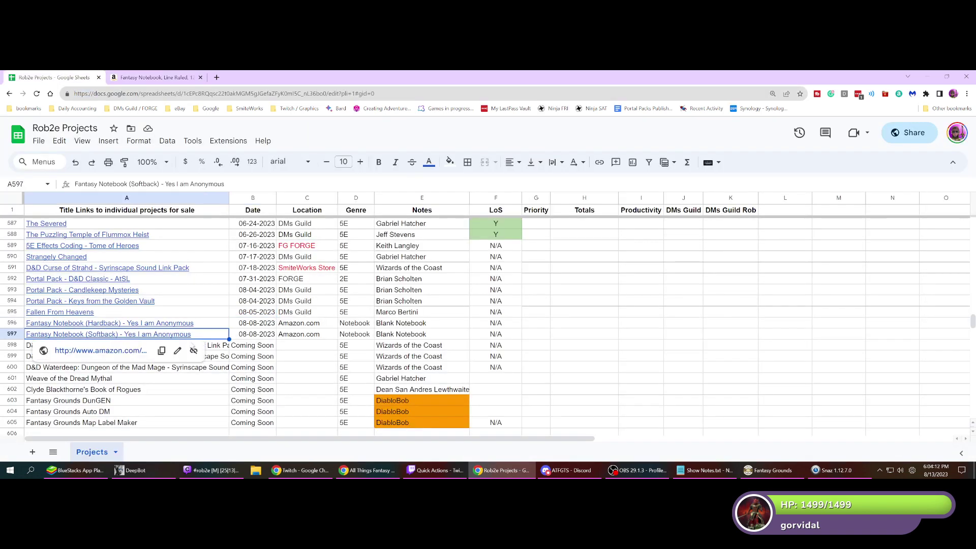
click(160, 351)
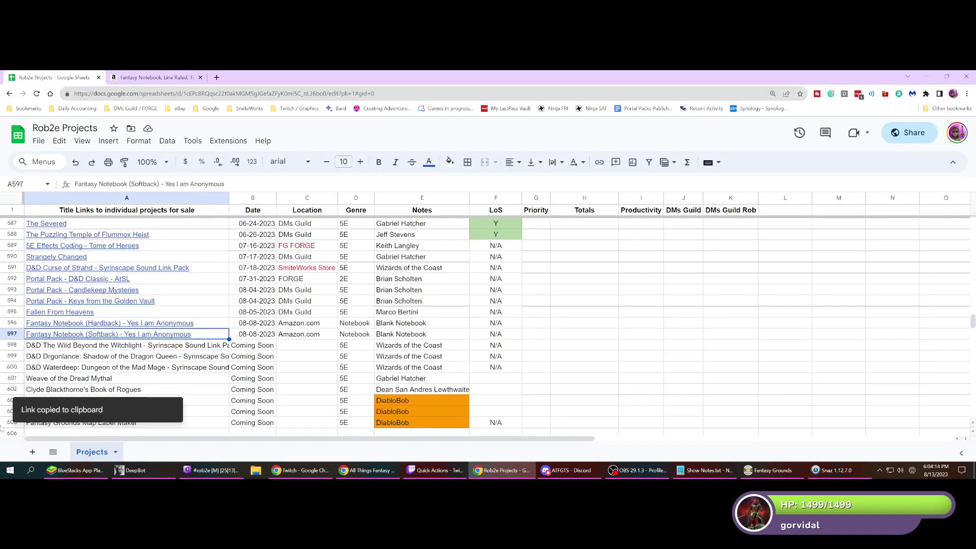
- Paste the link into a new tab to view the $7.99 paperback Fantasy Notebook listing
key(alt+Tab)
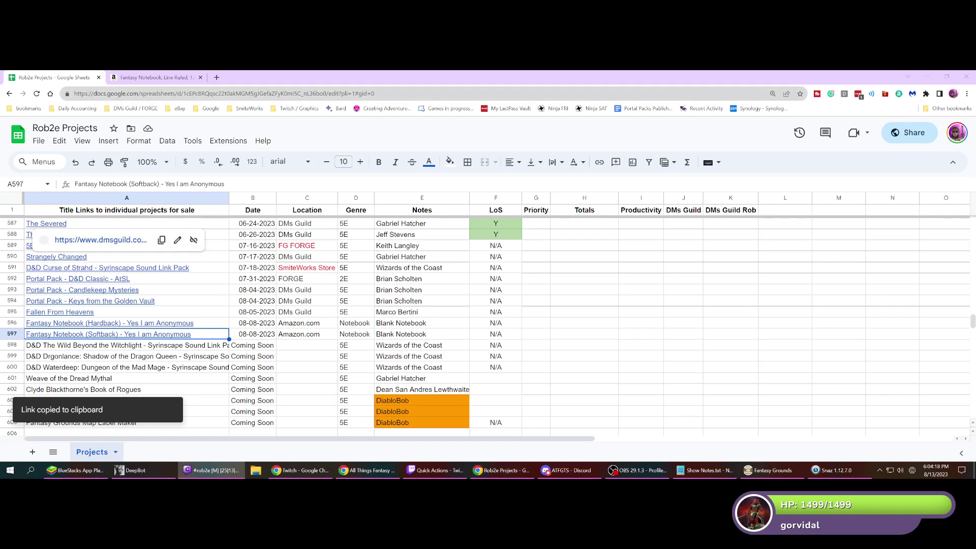
click(189, 81)
click(216, 78)
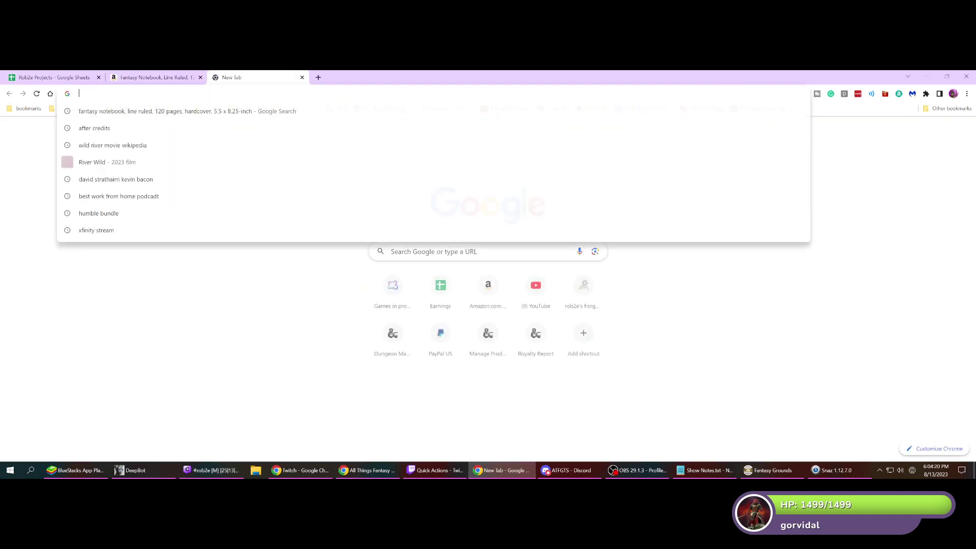
key(ctrl+v)
key(Return)
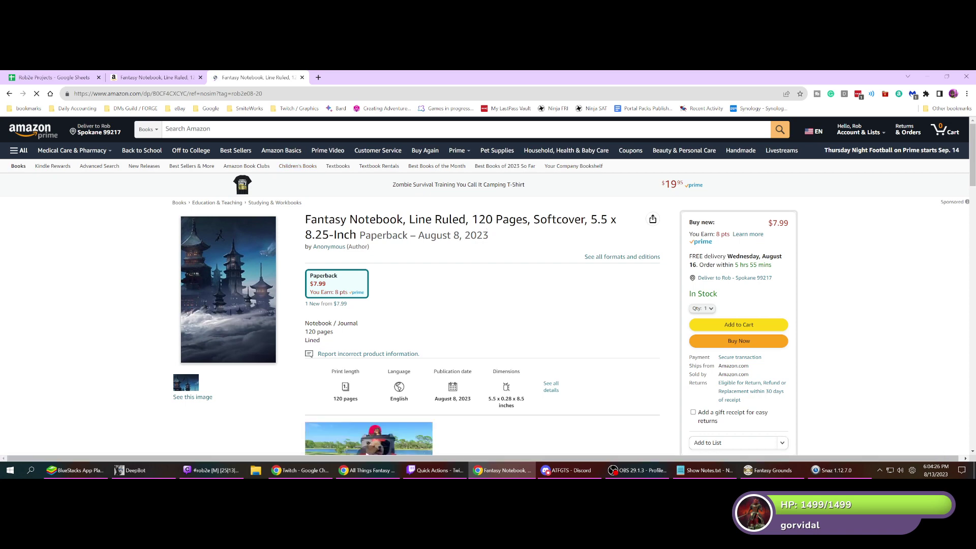
scroll(456, 283, down, 2)
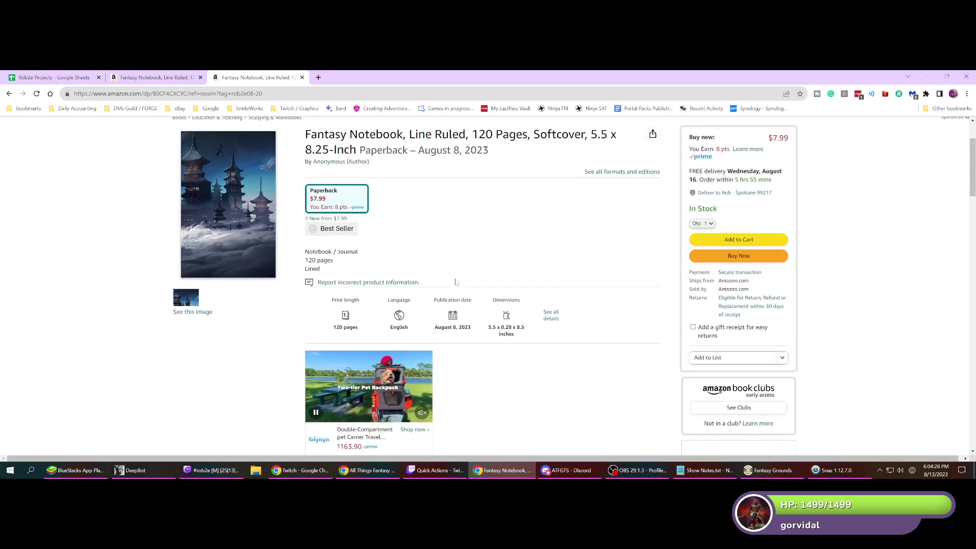
scroll(456, 283, up, 3)
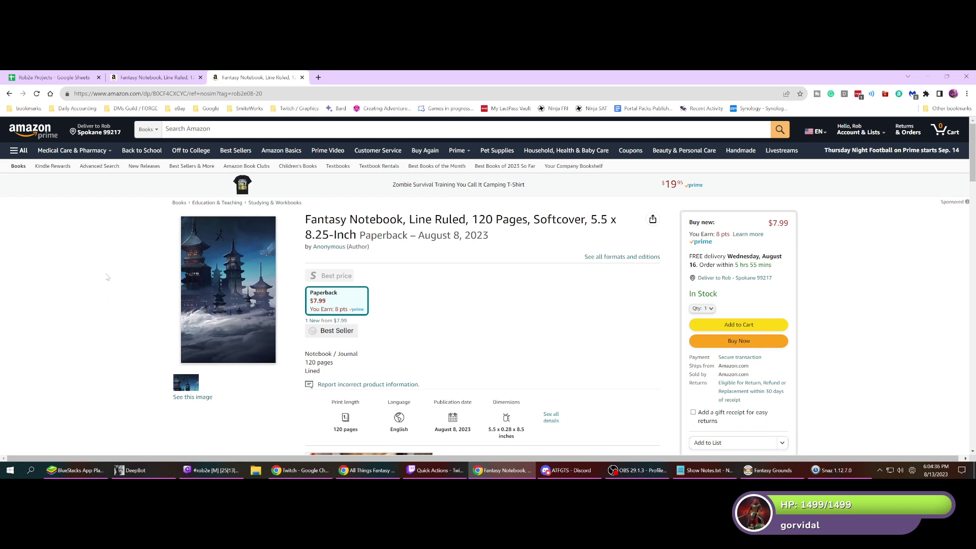
scroll(107, 277, down, 1)
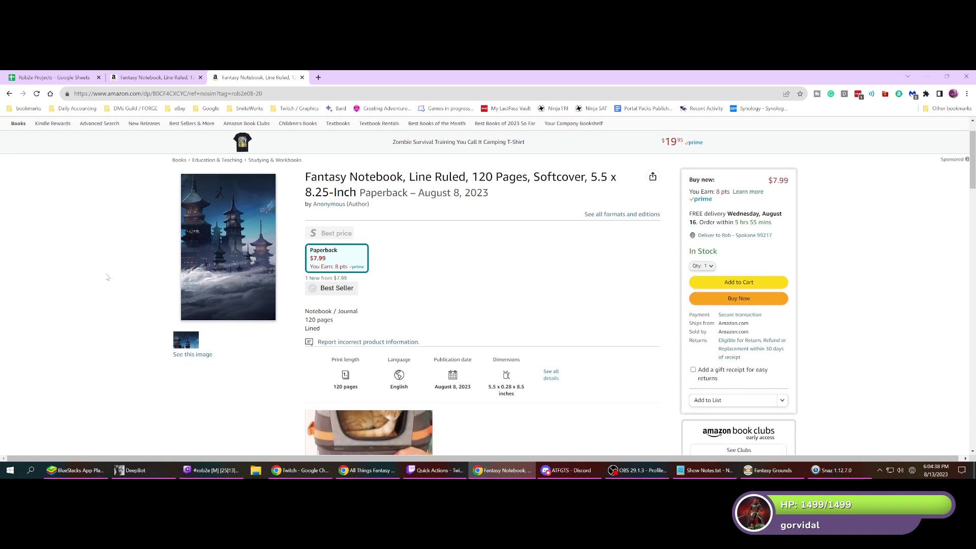
scroll(107, 277, up, 1)
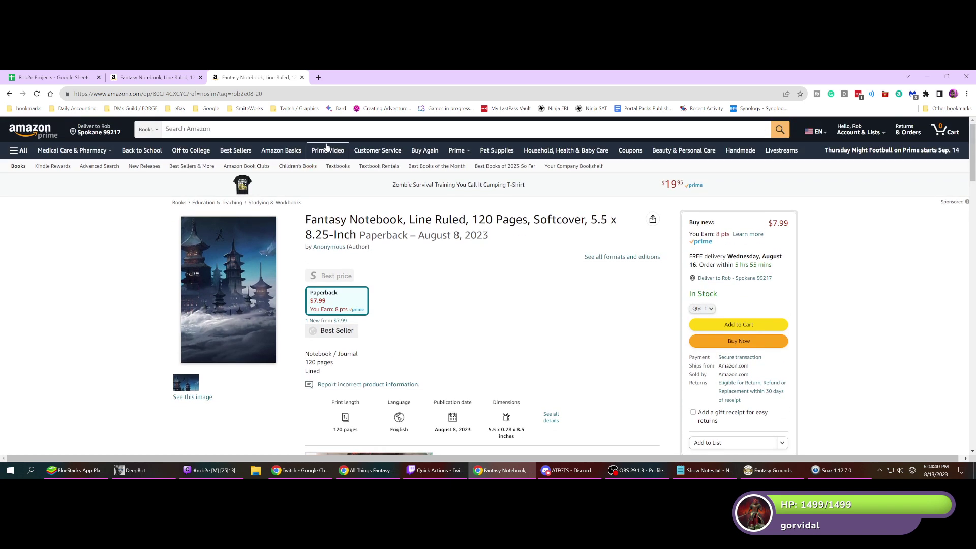
- Close the softcover and hardcover Amazon notebook tabs and switch to the talk show schedule window
click(302, 78)
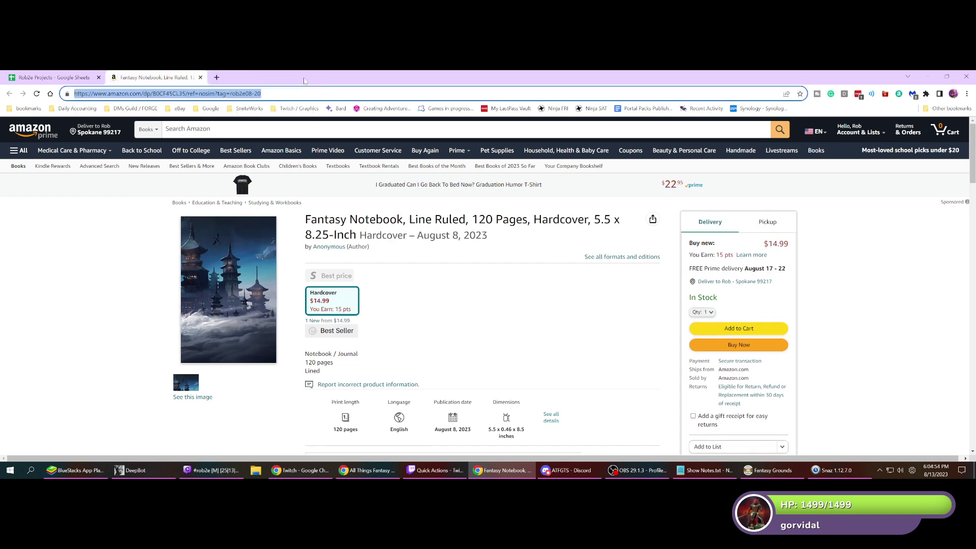
click(200, 77)
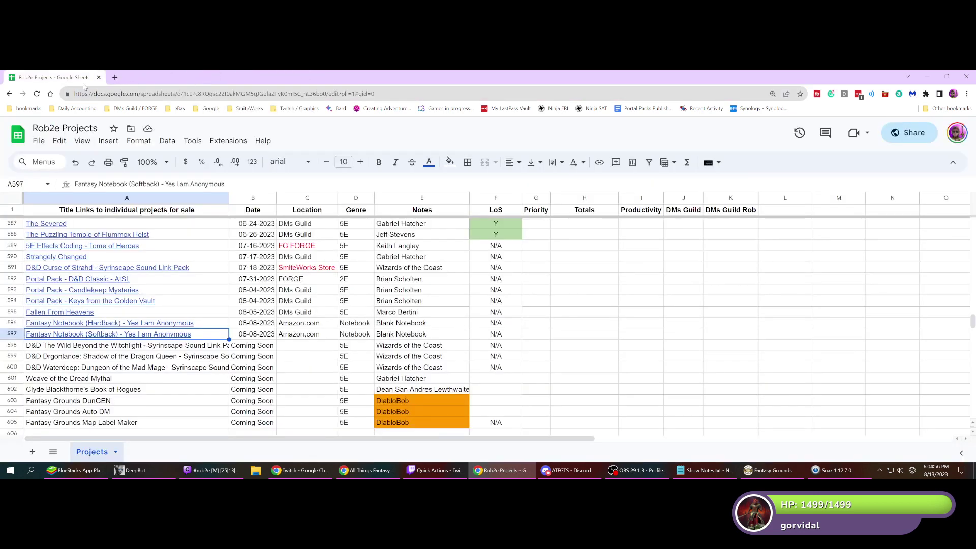
key(alt+Tab)
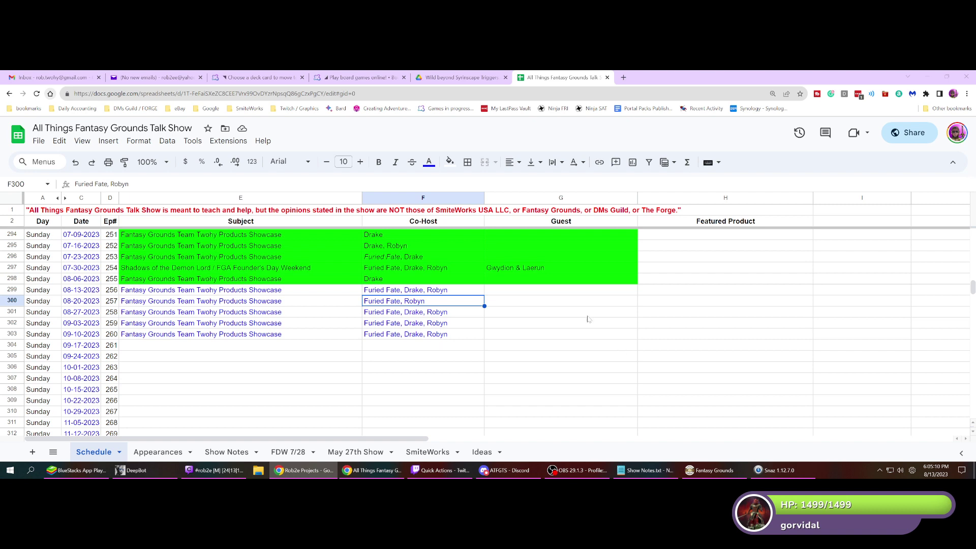
- Go to ebay.com in a new tab and open My eBay's Selling Overview
click(623, 77)
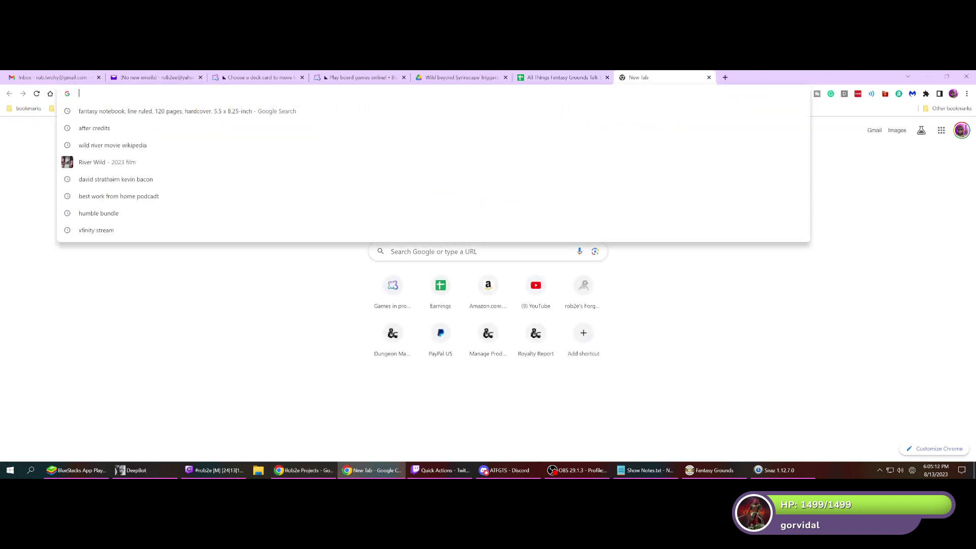
text(ebay.com)
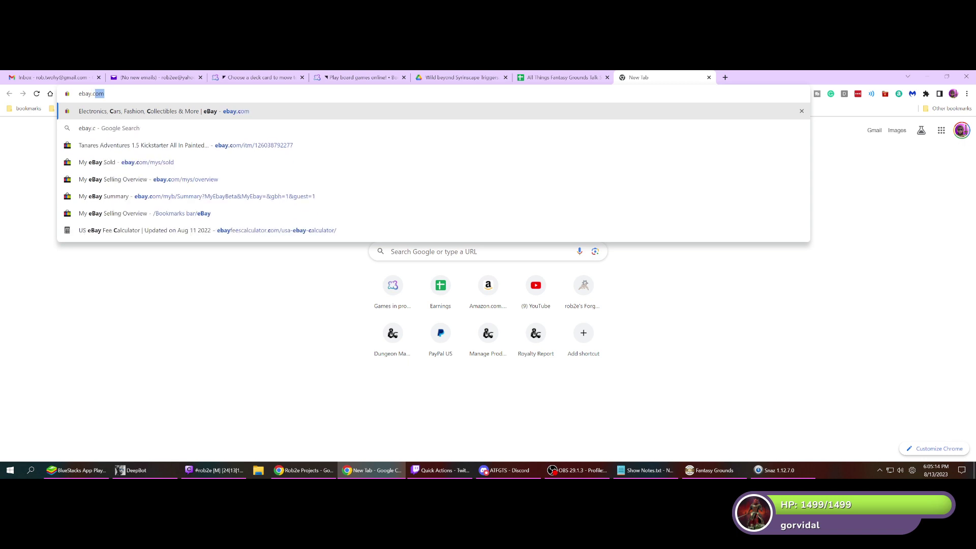
key(Return)
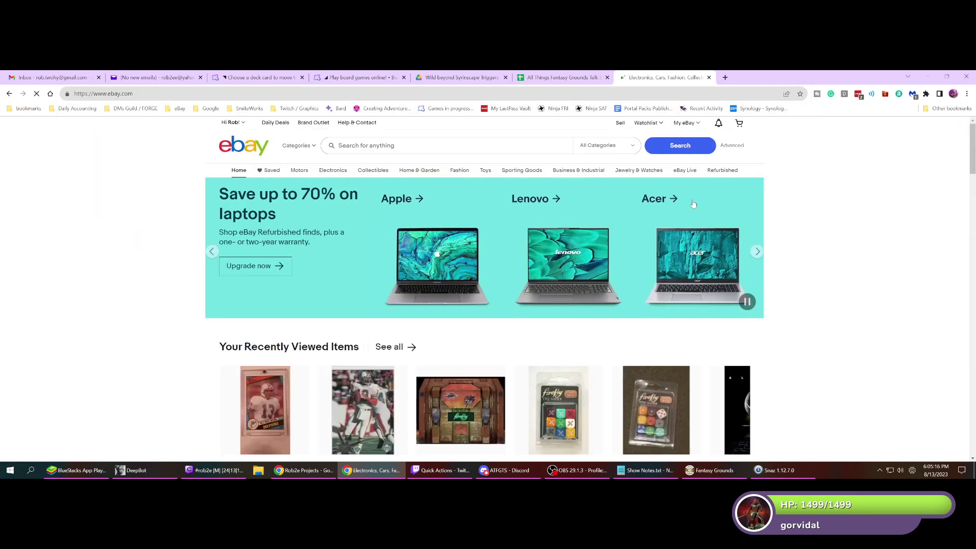
click(684, 123)
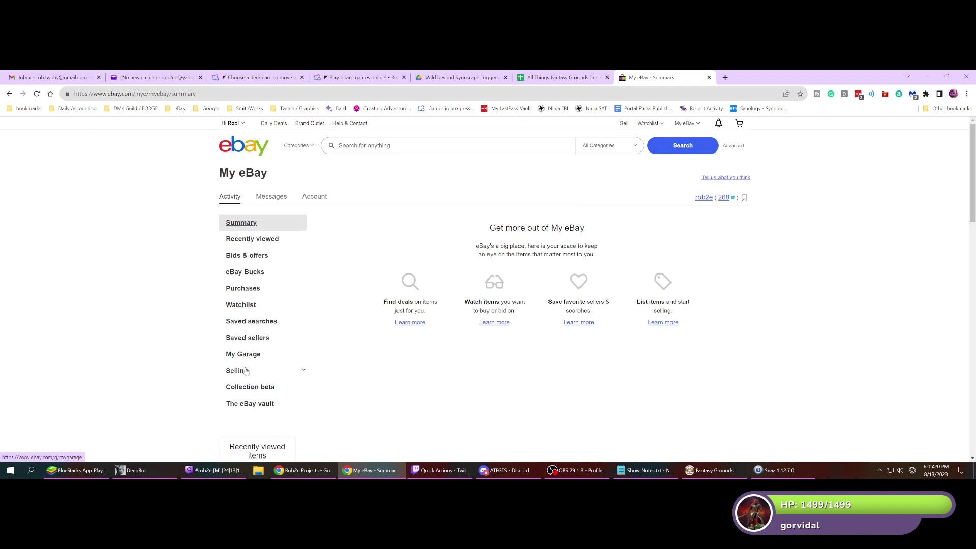
click(244, 372)
click(243, 387)
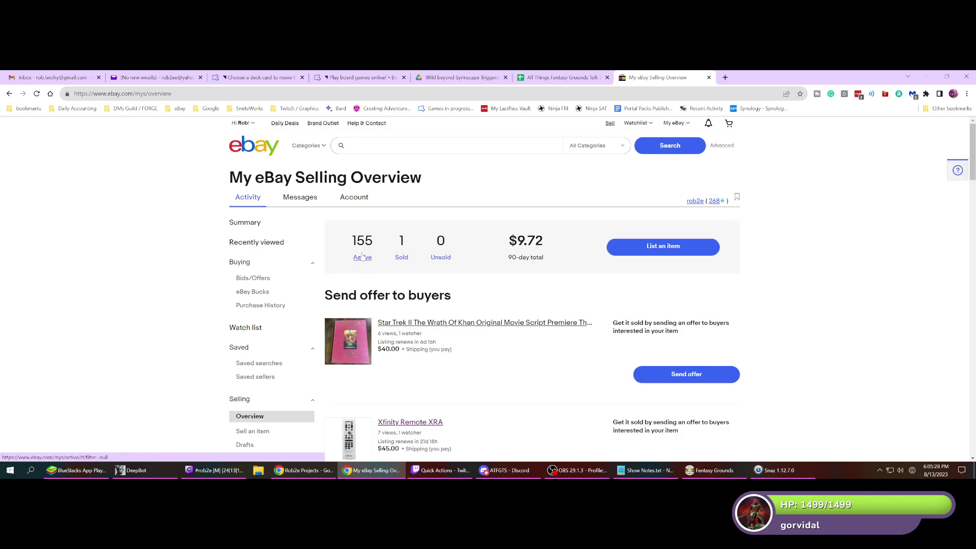
- Review all sold items, then return to Selling Overview and scroll through its listings
click(402, 258)
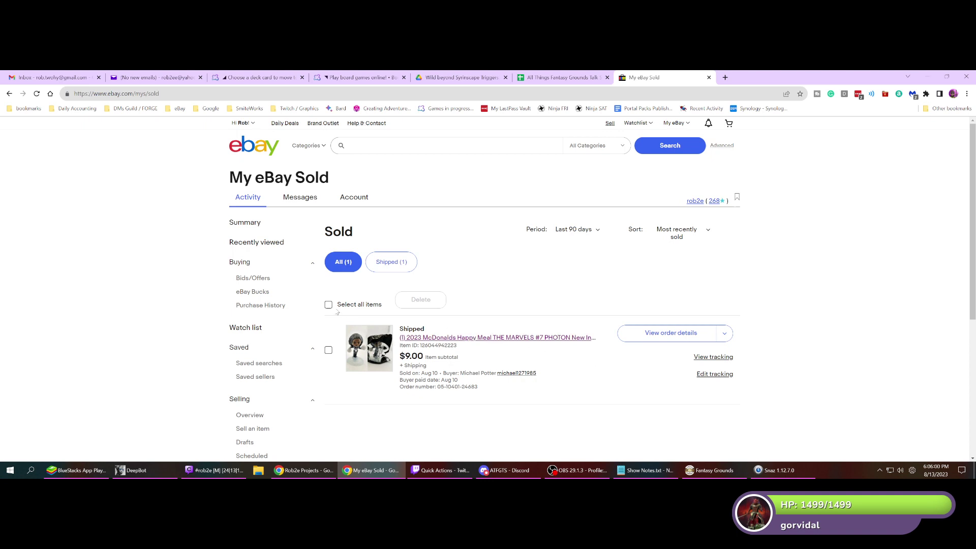
click(340, 265)
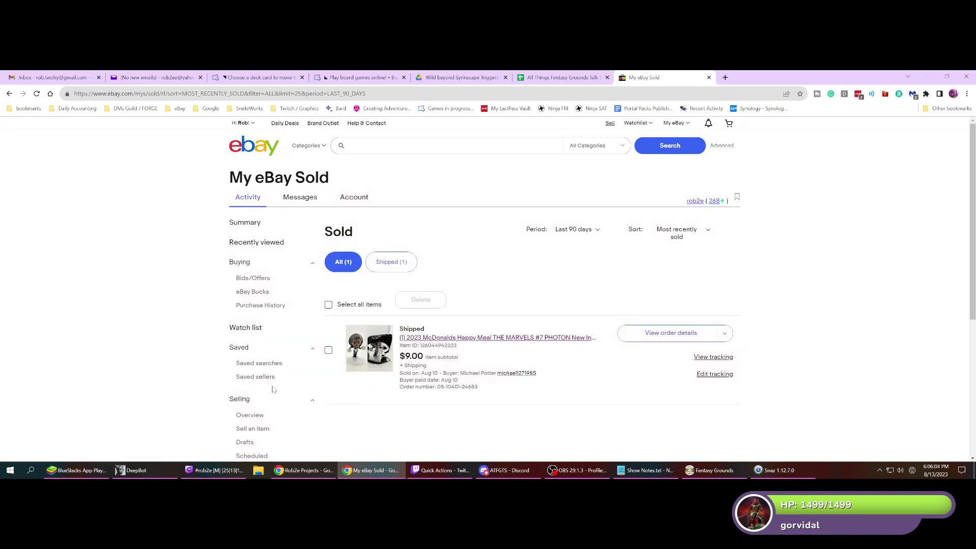
scroll(262, 379, down, 1)
click(262, 375)
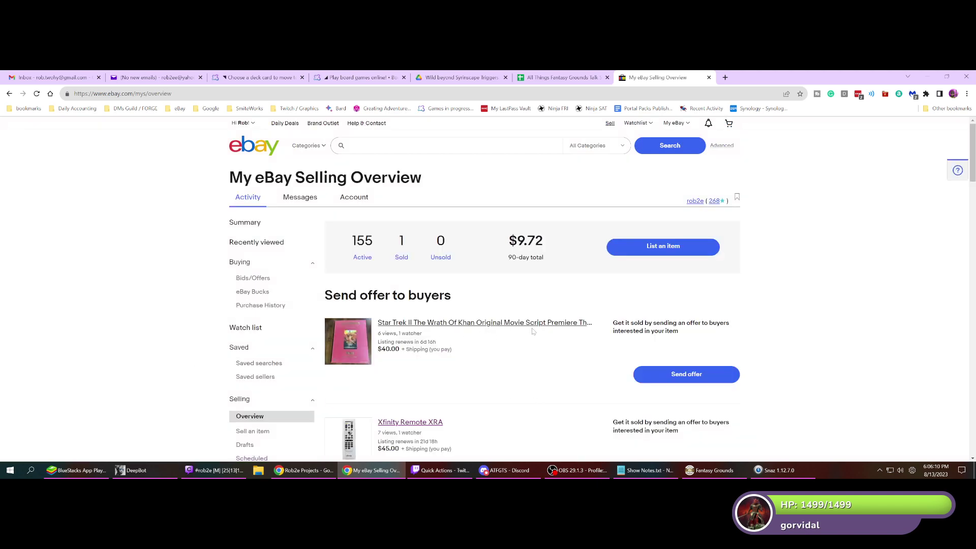
scroll(569, 345, down, 5)
scroll(566, 343, down, 2)
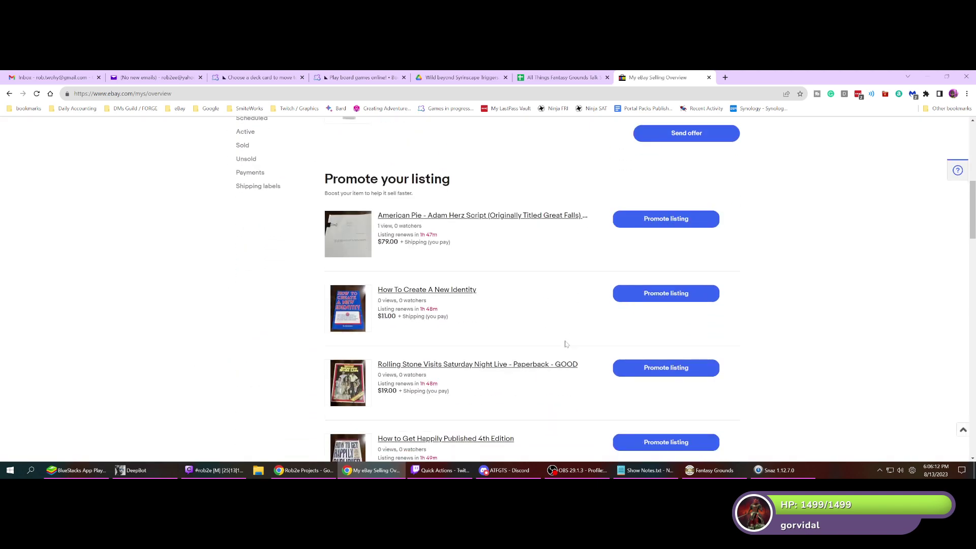
scroll(500, 277, down, 1)
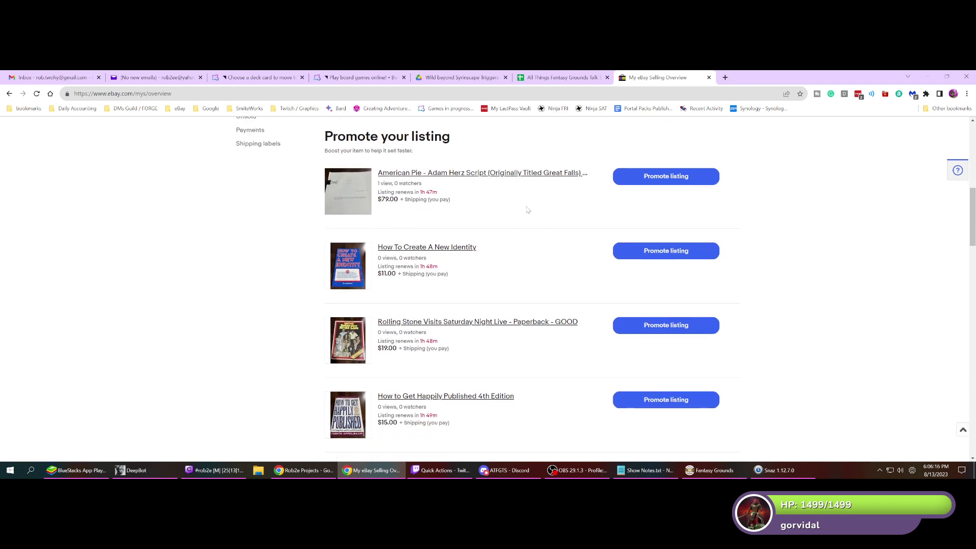
scroll(528, 209, down, 1)
scroll(528, 210, down, 5)
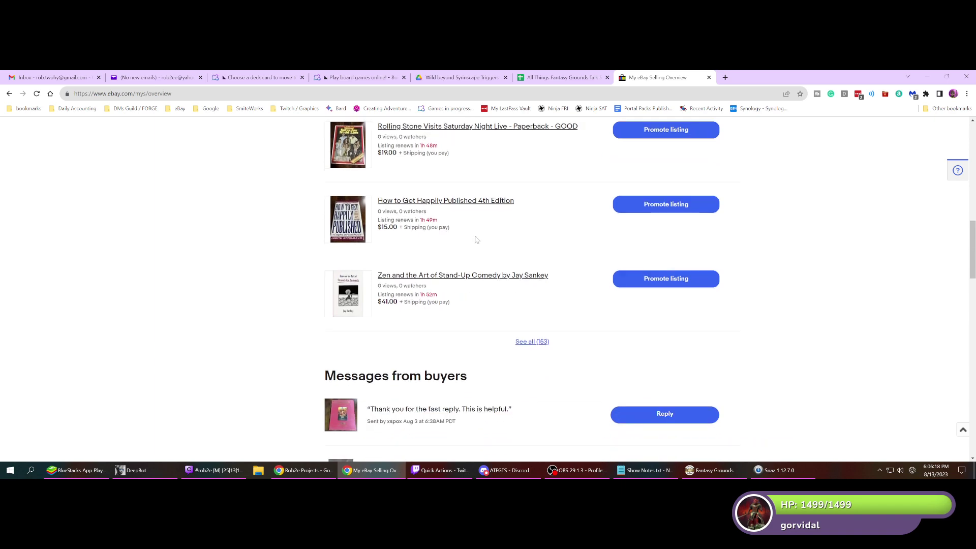
scroll(471, 249, down, 4)
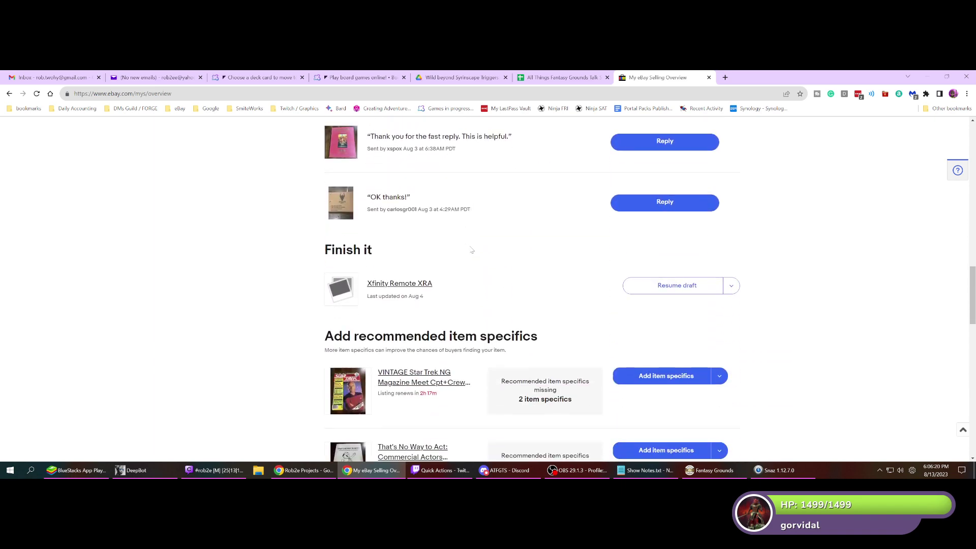
scroll(472, 249, down, 2)
scroll(472, 249, up, 3)
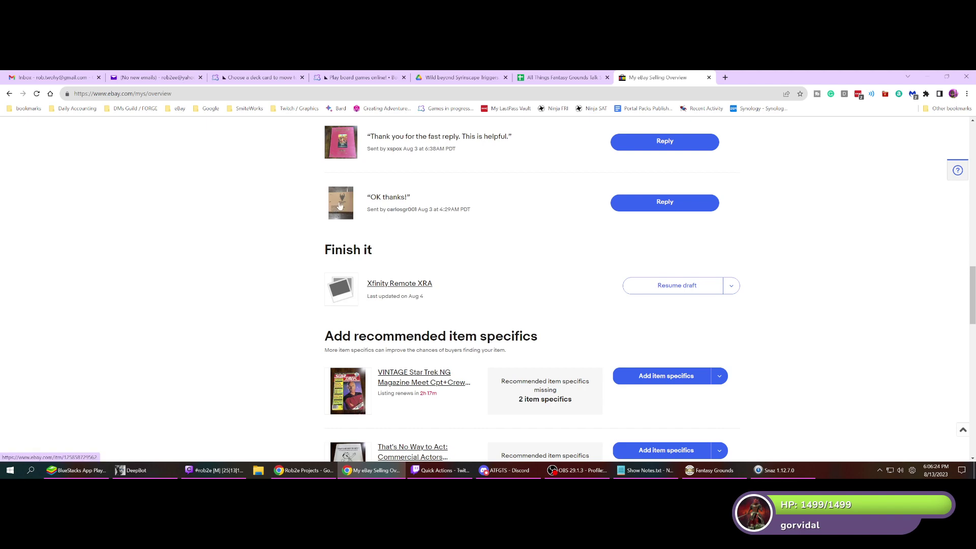
click(340, 206)
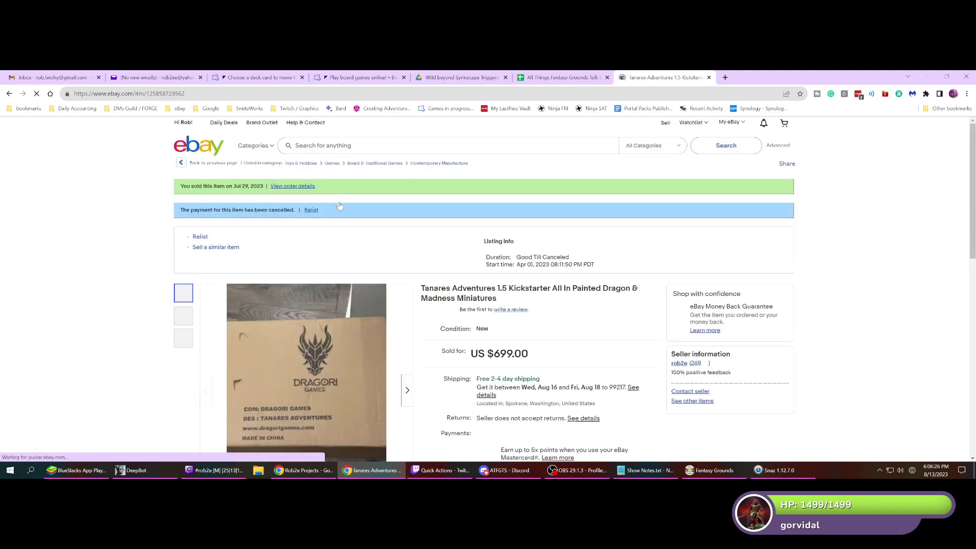
scroll(431, 292, down, 5)
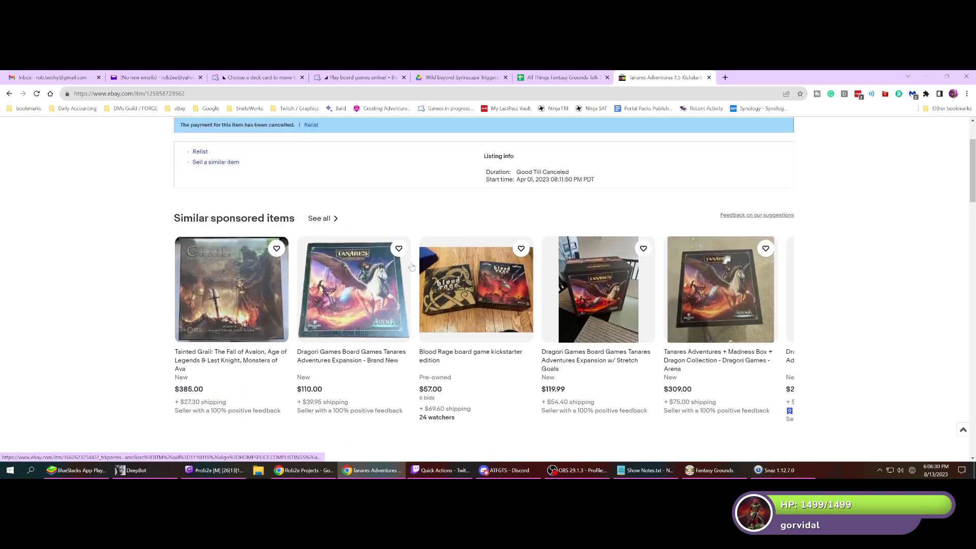
scroll(409, 264, down, 2)
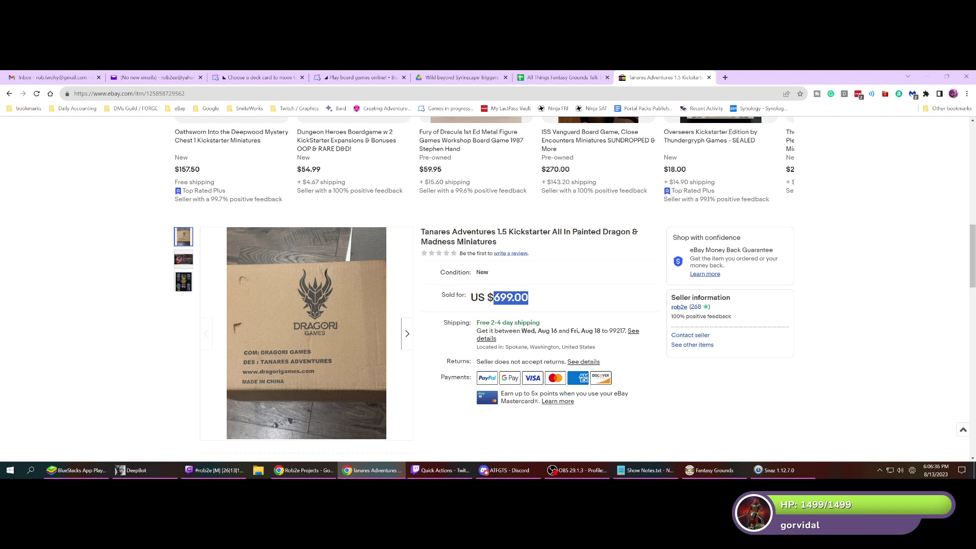
click(511, 298)
scroll(564, 303, down, 5)
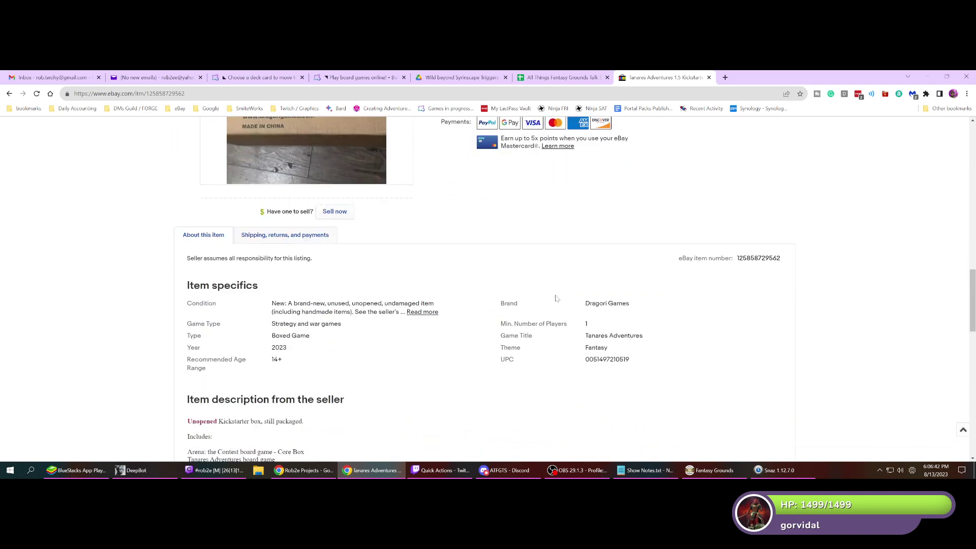
scroll(559, 300, down, 3)
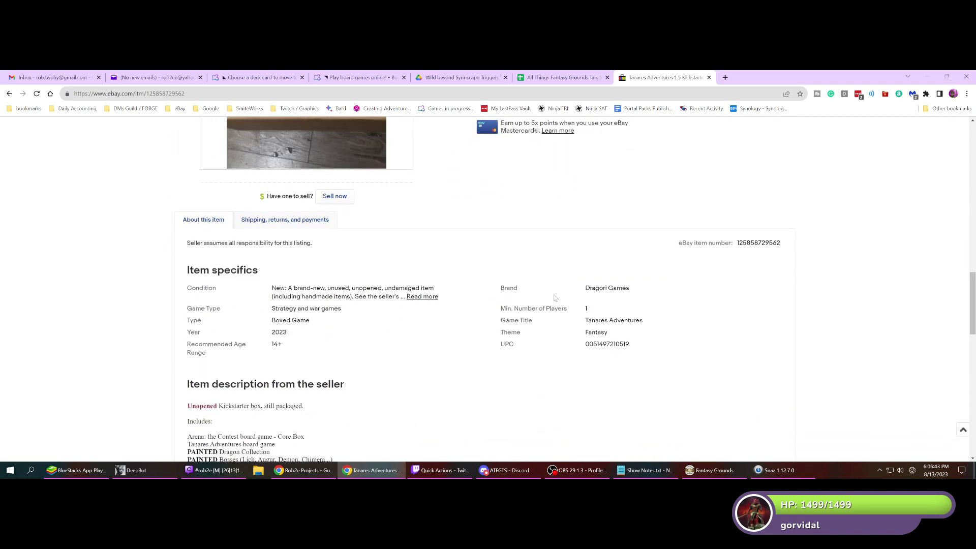
click(9, 94)
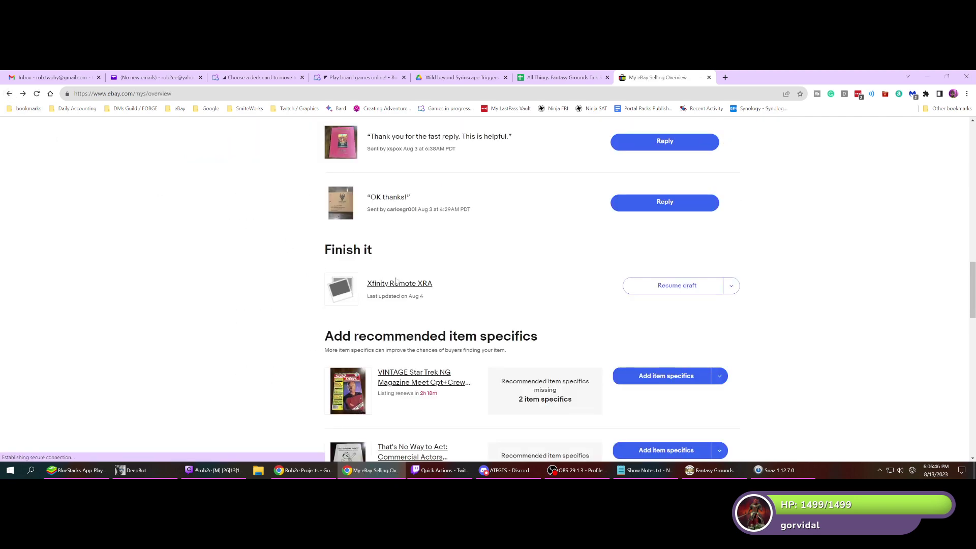
scroll(283, 291, down, 4)
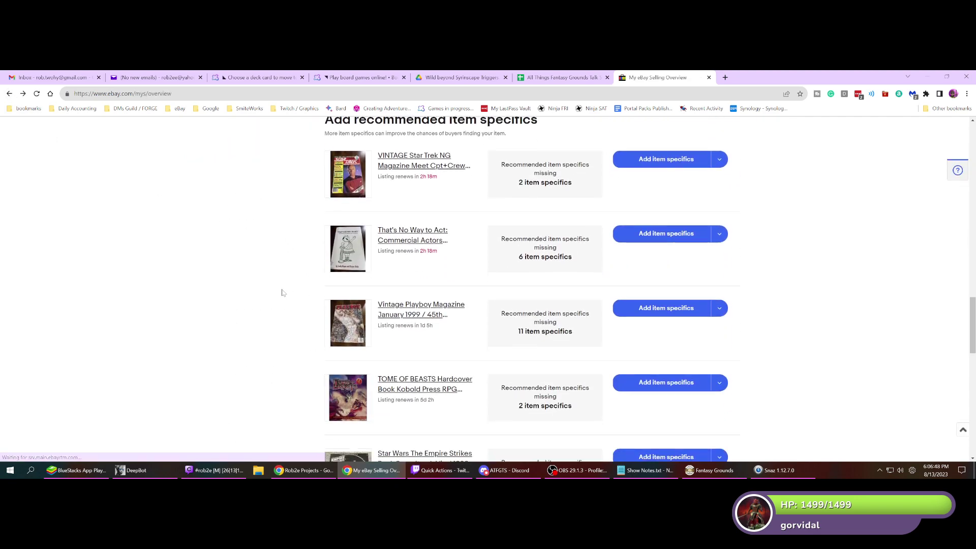
scroll(283, 293, down, 2)
scroll(281, 294, down, 2)
scroll(283, 294, up, 1)
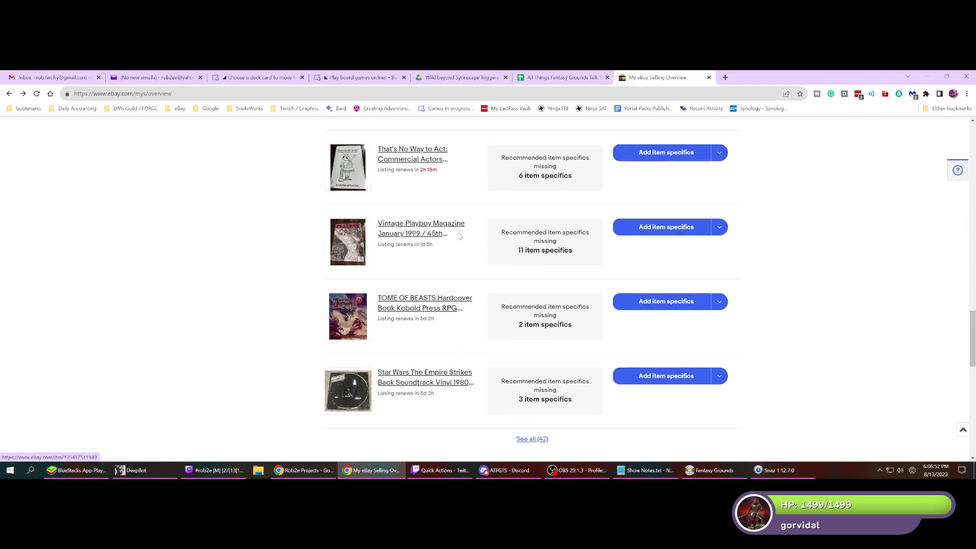
scroll(268, 273, down, 5)
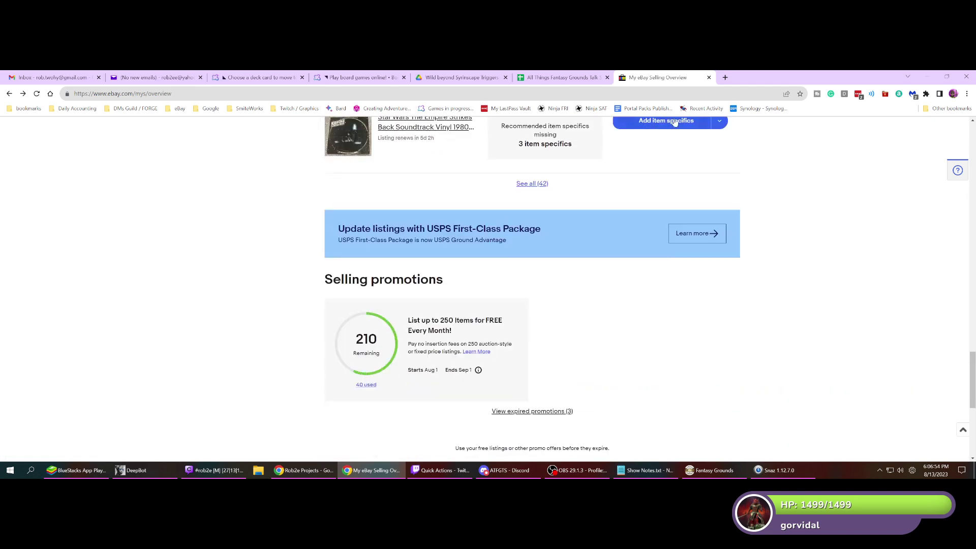
- Close the My eBay Selling Overview tab to reveal the schedule sheet
click(708, 77)
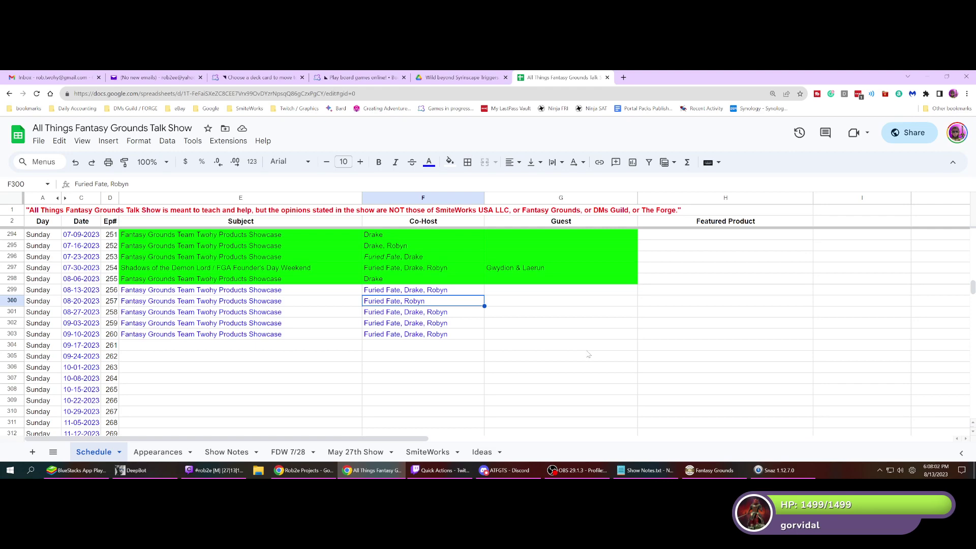
- In the Fantasy Grounds launcher, start the selected Load Campaign entry as host
click(714, 472)
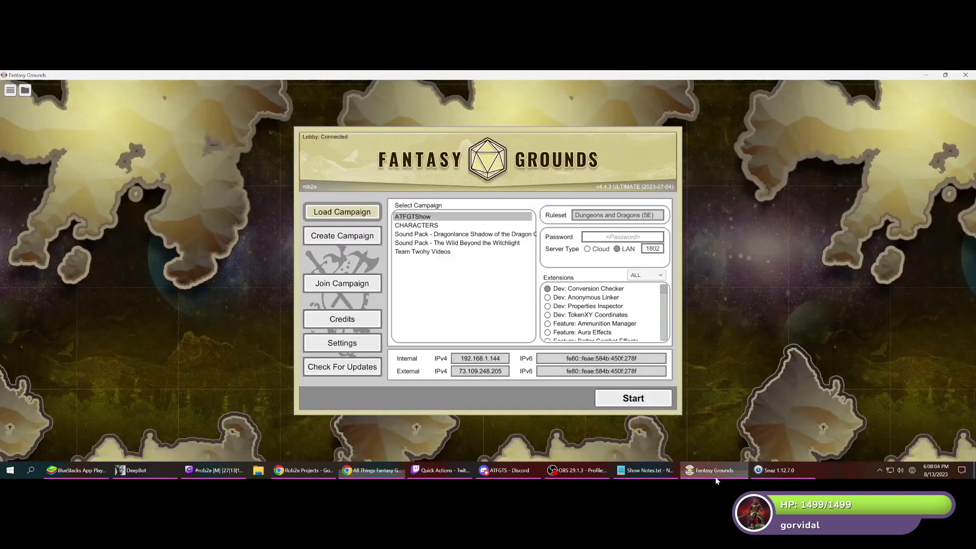
click(335, 213)
click(335, 214)
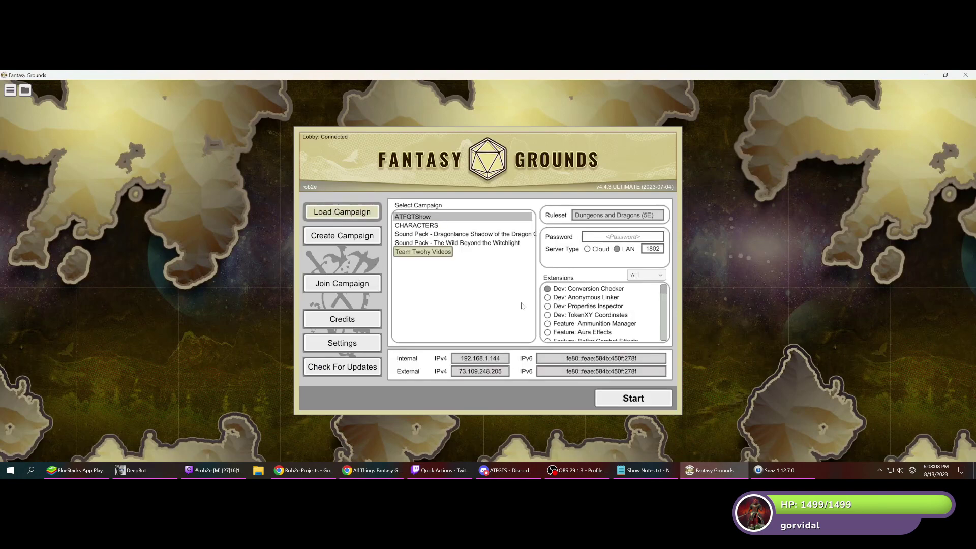
click(626, 400)
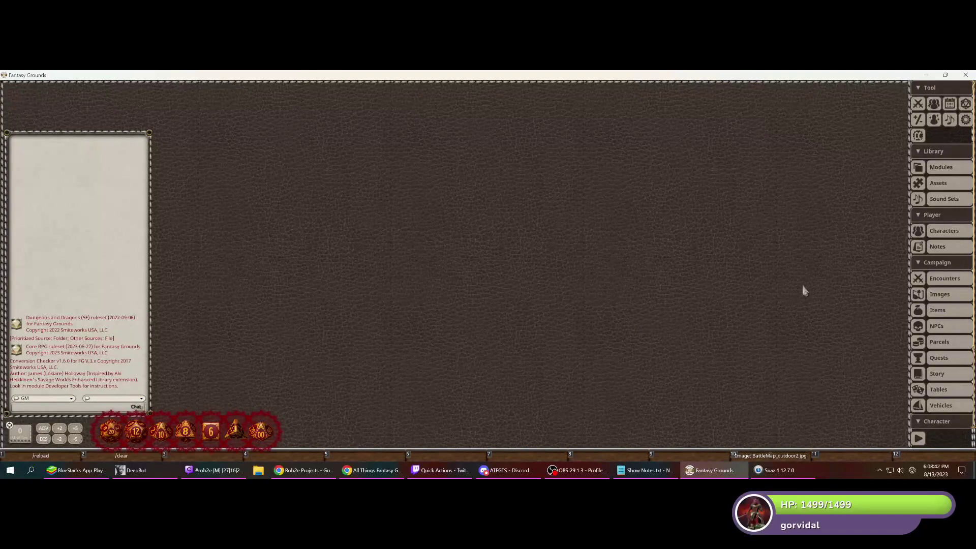
- Open Modules from the sidebar and then its Activation list
click(941, 167)
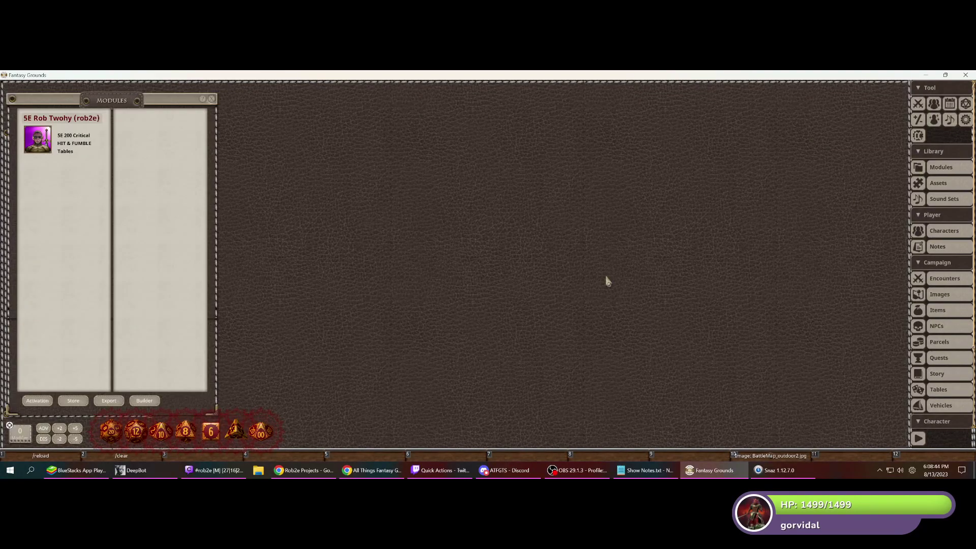
click(37, 401)
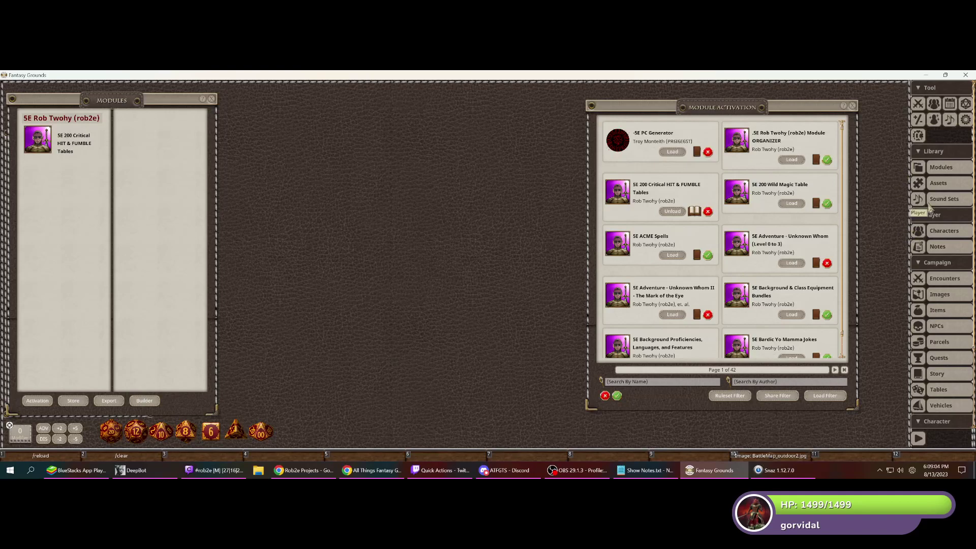
- Create a new character named Bobbie and close Character Selection
click(944, 232)
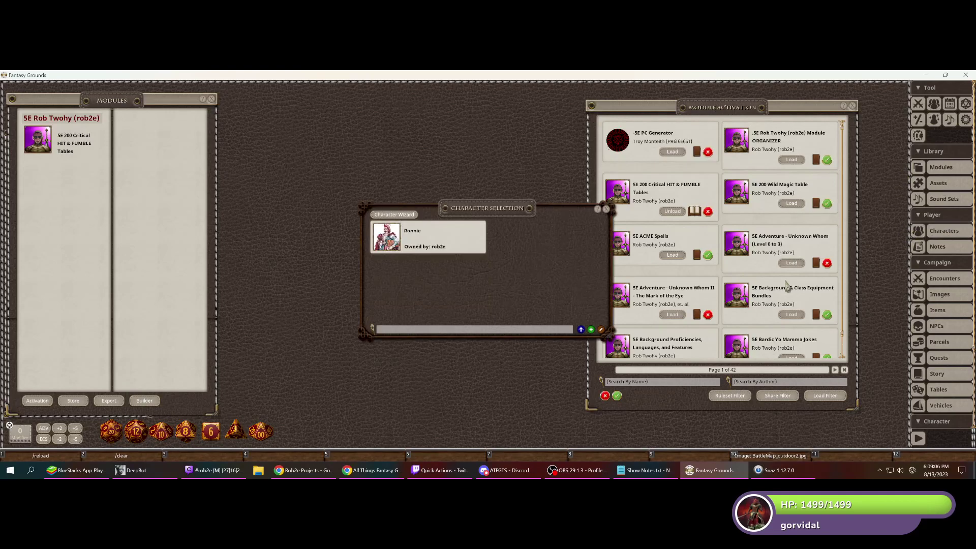
click(590, 330)
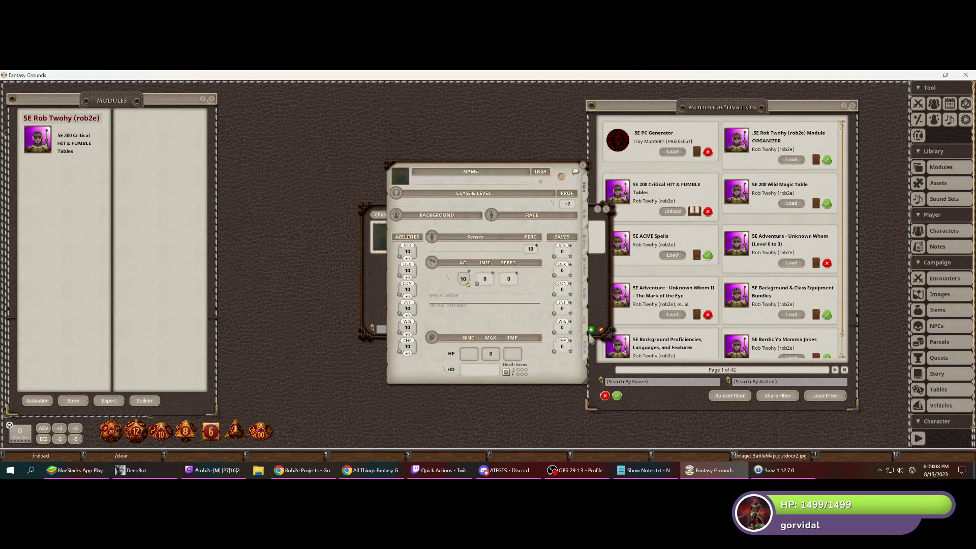
drag(475, 176, 233, 192)
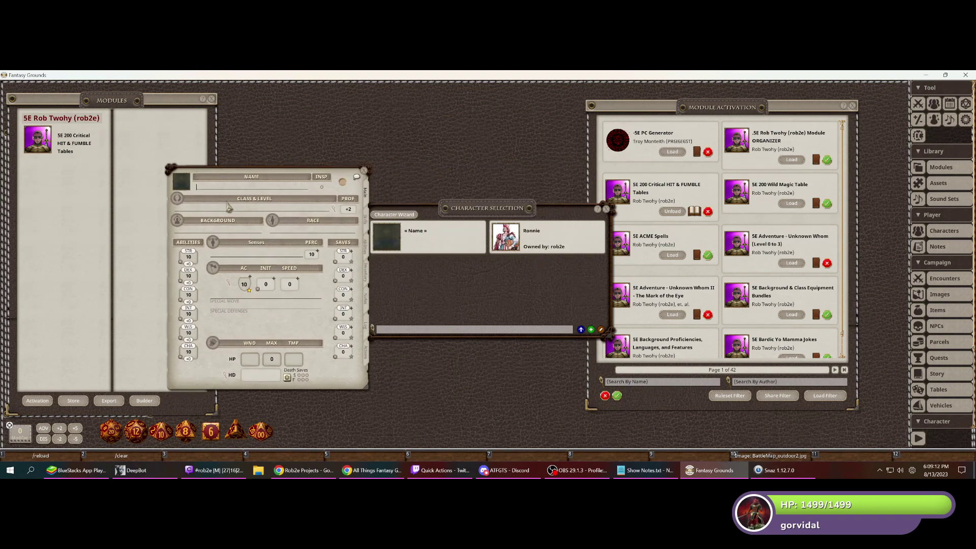
text(Bobbie)
click(607, 210)
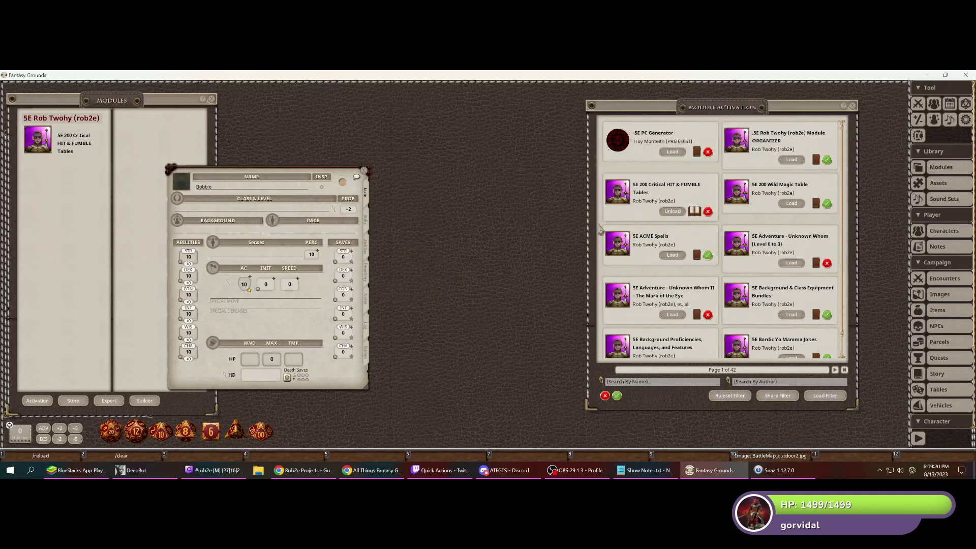
- Filter the module list by the name 'equioment'
click(667, 382)
text(equioment)
key(Return)
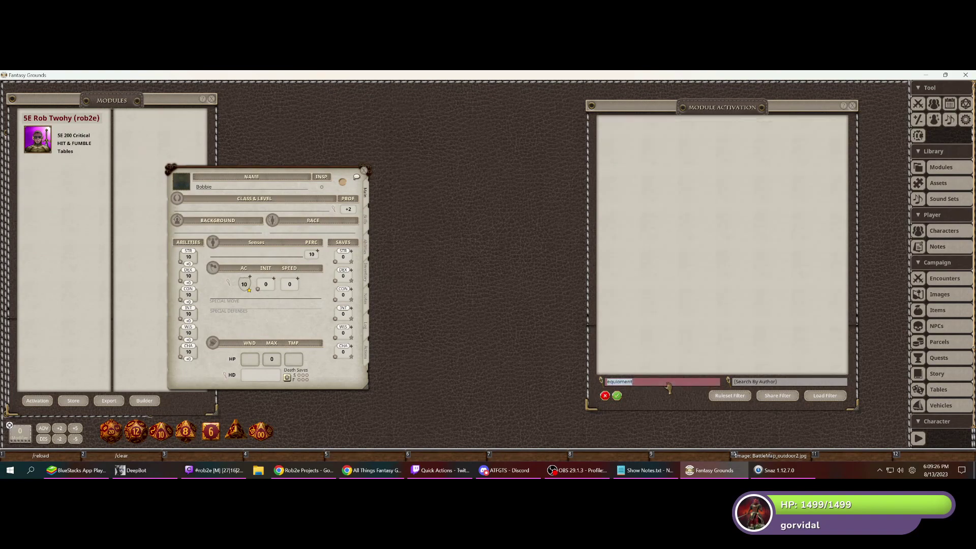
- Refilter modules by 'equip', load the 5E Background & Class Equipment Bundles module, and close the list
text(equip)
key(Return)
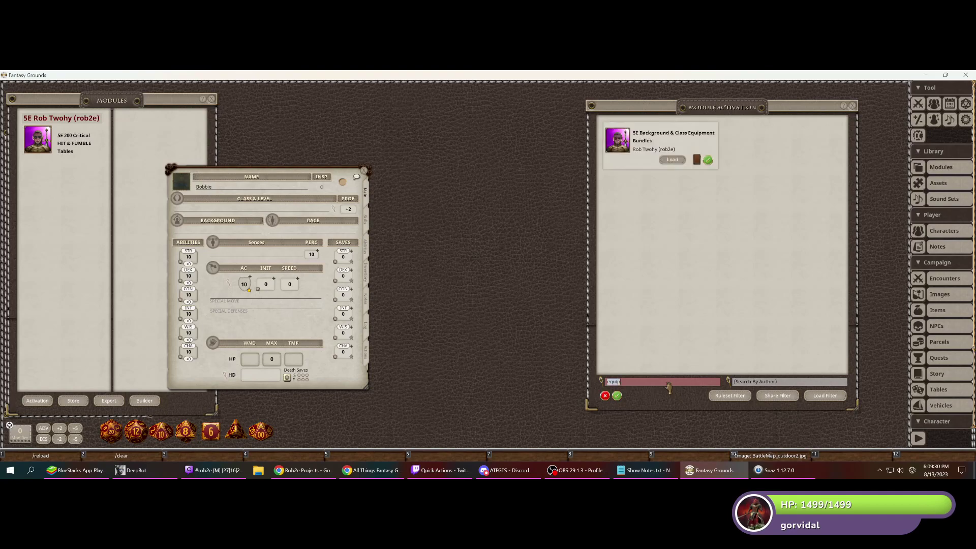
click(672, 159)
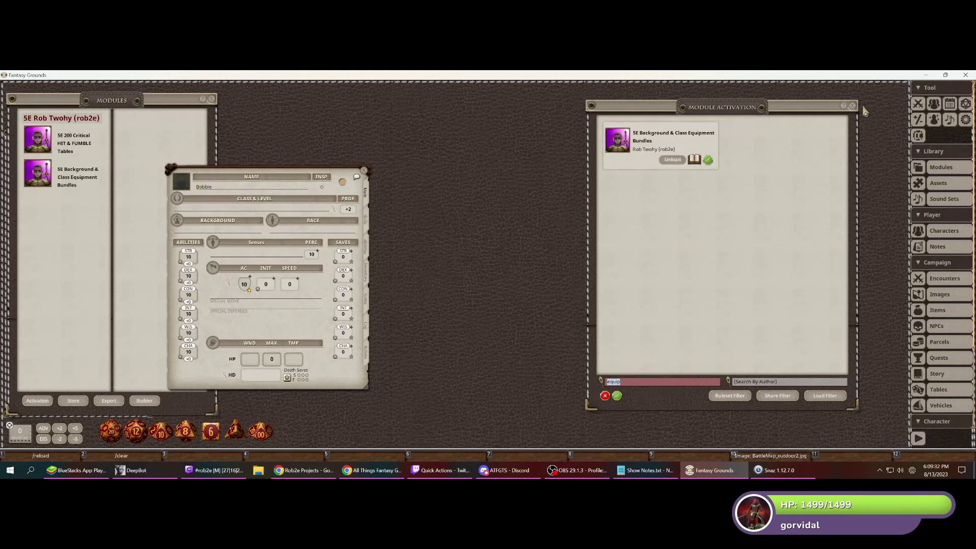
click(852, 105)
drag(231, 174, 352, 130)
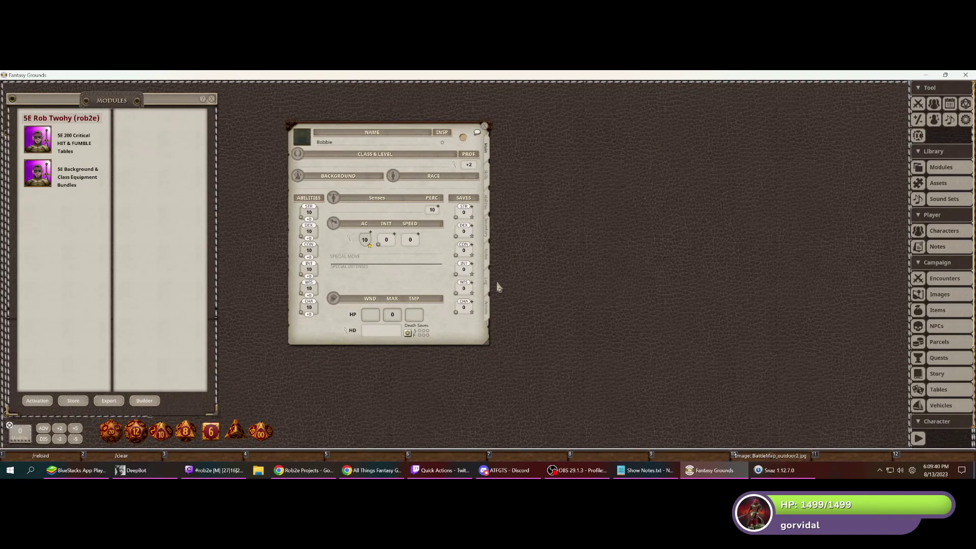
- Switch Bobbie's character sheet to its Inventory tab
click(489, 231)
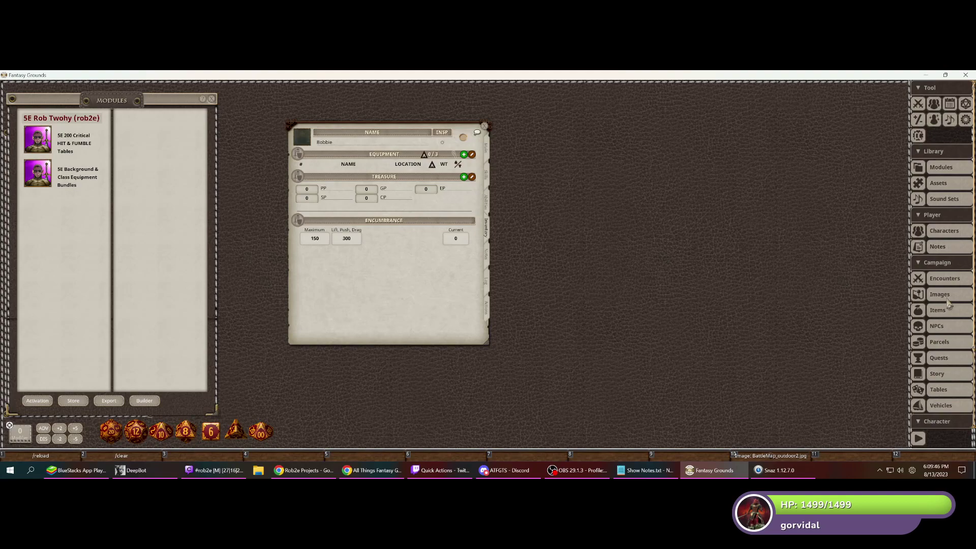
scroll(952, 305, down, 4)
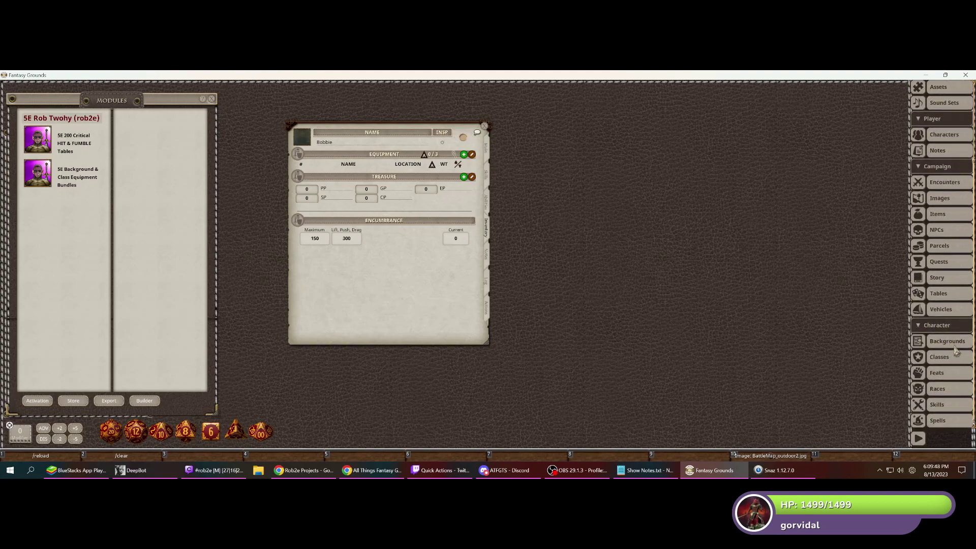
scroll(951, 300, up, 4)
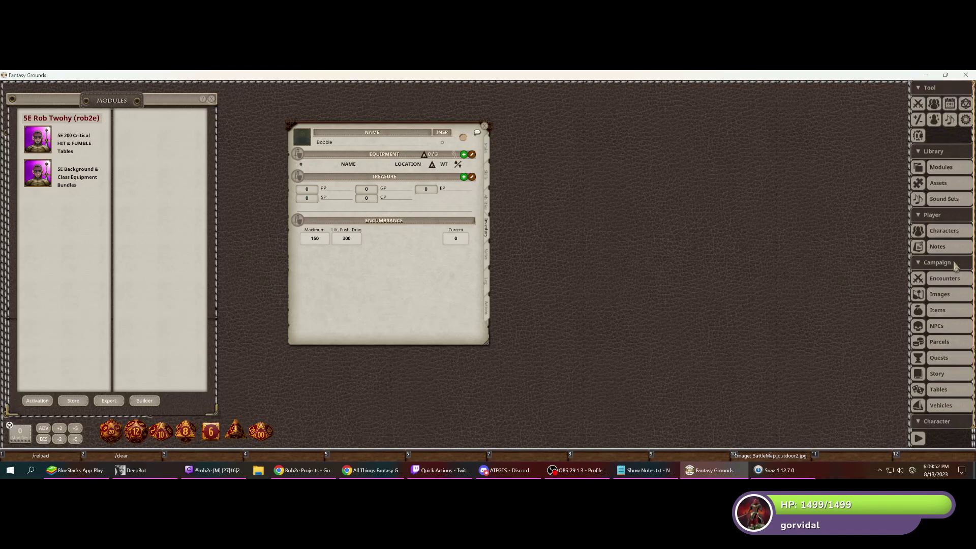
- Show the Parcels list, enlarged to reveal full Background Equipment parcel names
click(939, 342)
drag(470, 189, 620, 92)
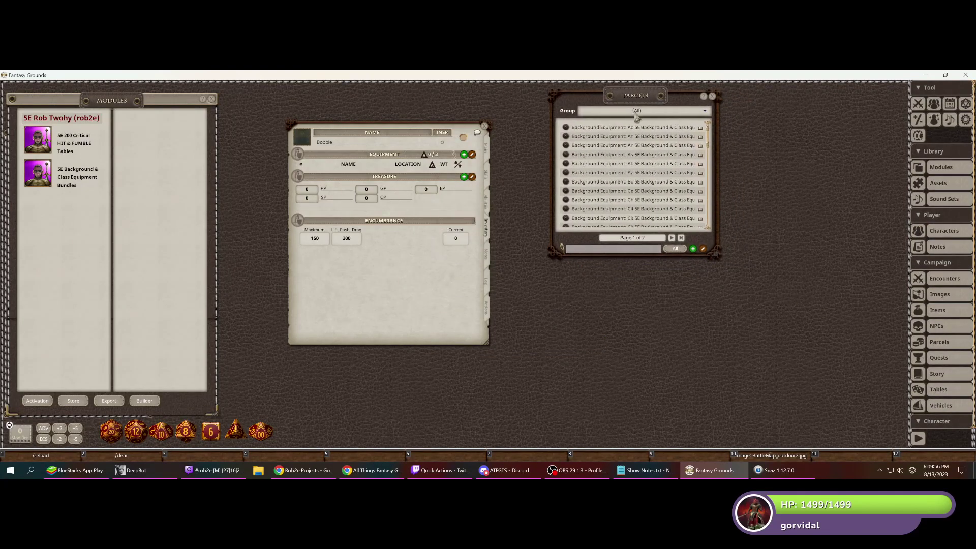
drag(717, 254, 893, 424)
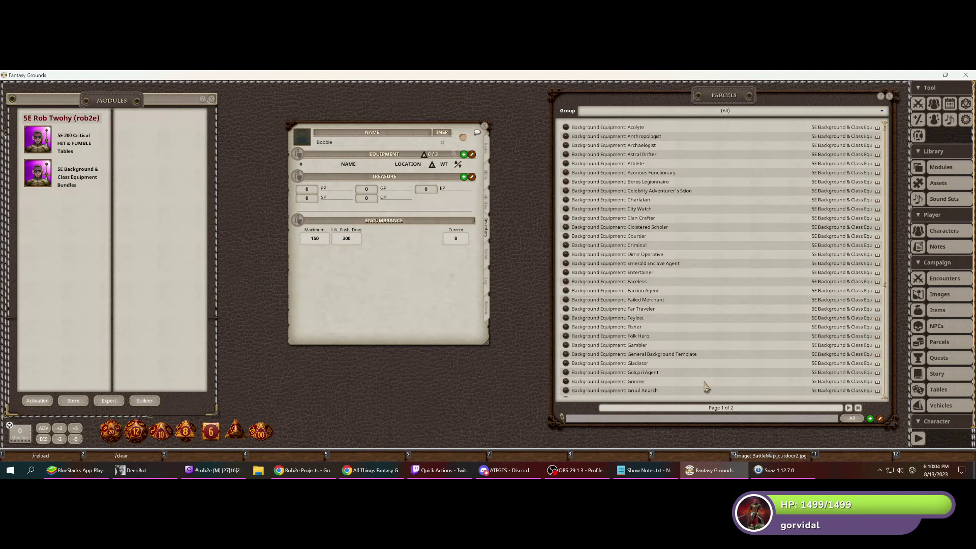
scroll(702, 384, down, 3)
scroll(699, 382, down, 1)
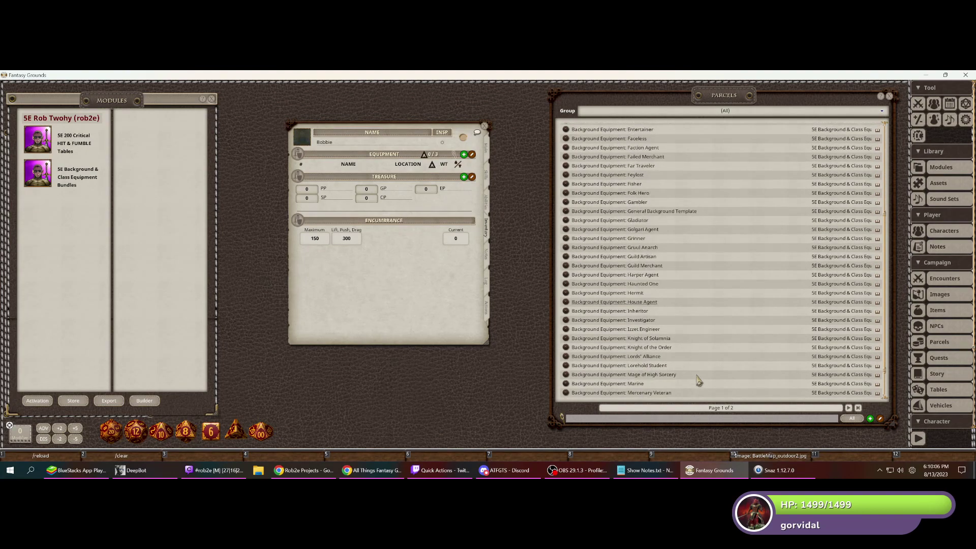
scroll(699, 380, up, 4)
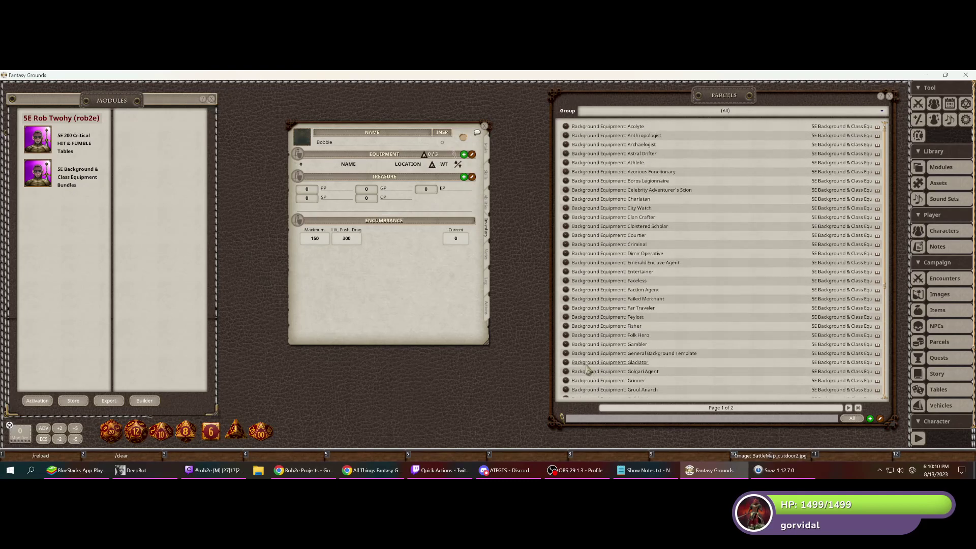
- Open the Folk Hero parcel, trial-add Clothes, Common to Bobbie, delete it, and close the parcel
click(566, 336)
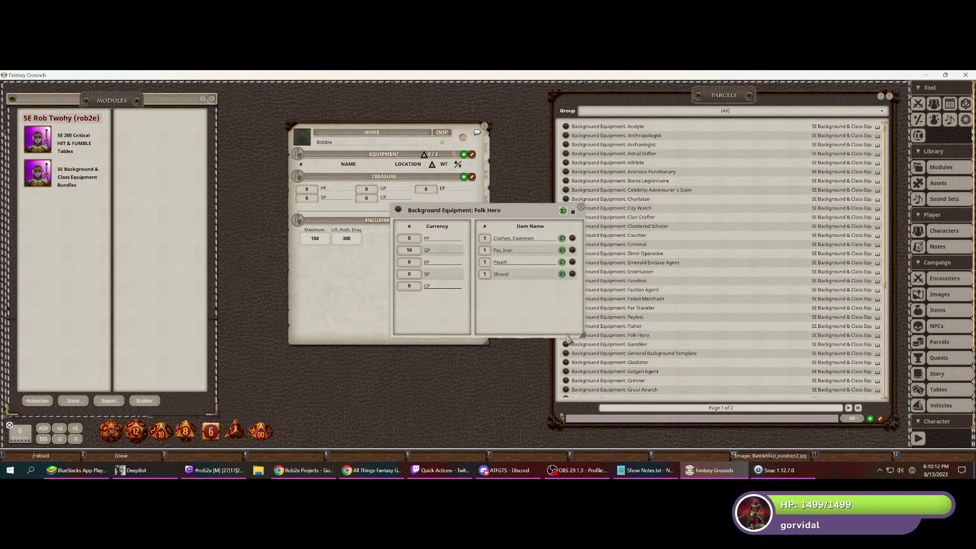
drag(513, 323, 646, 346)
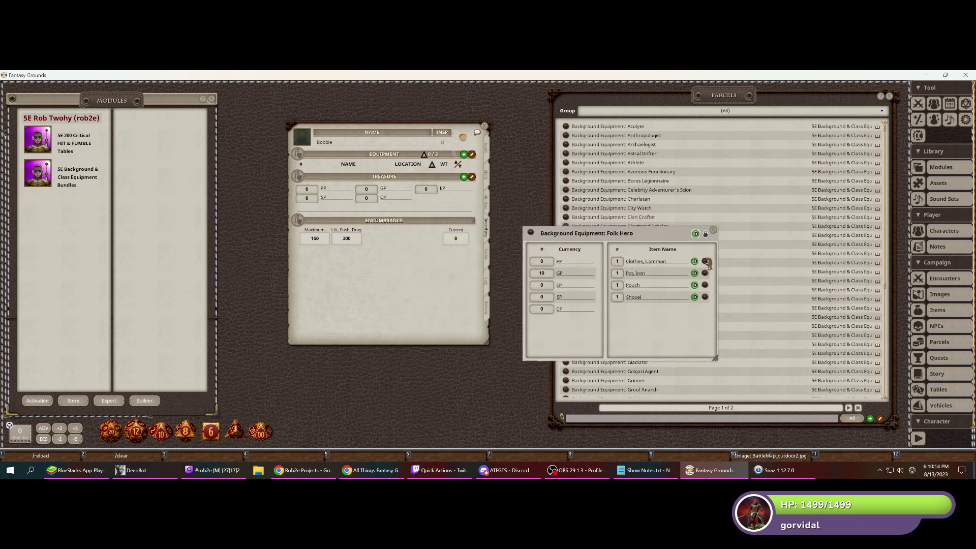
drag(705, 262, 416, 303)
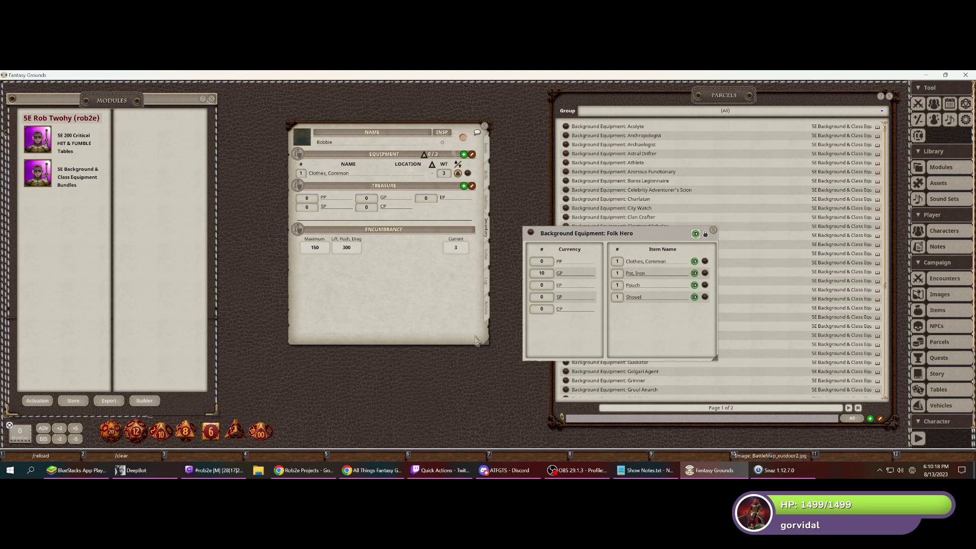
click(471, 155)
click(467, 173)
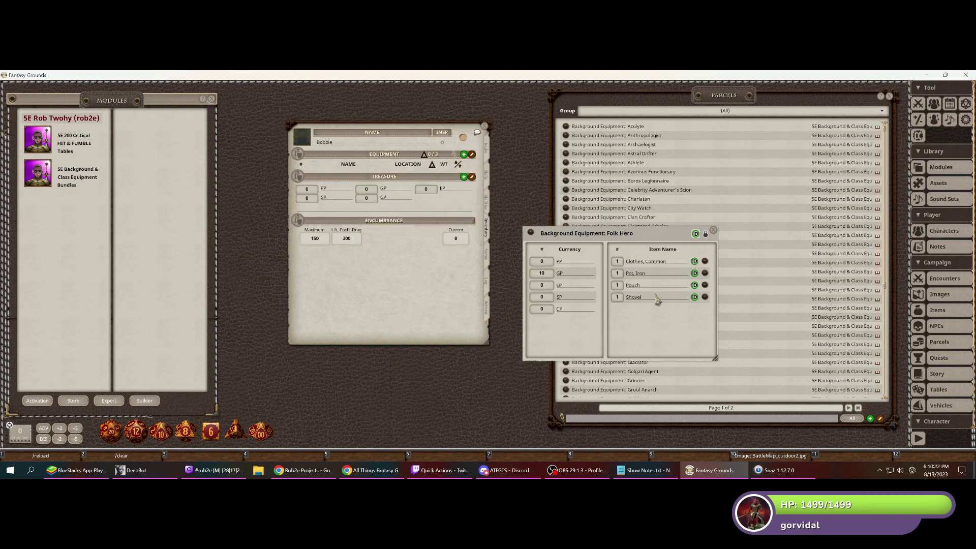
click(713, 231)
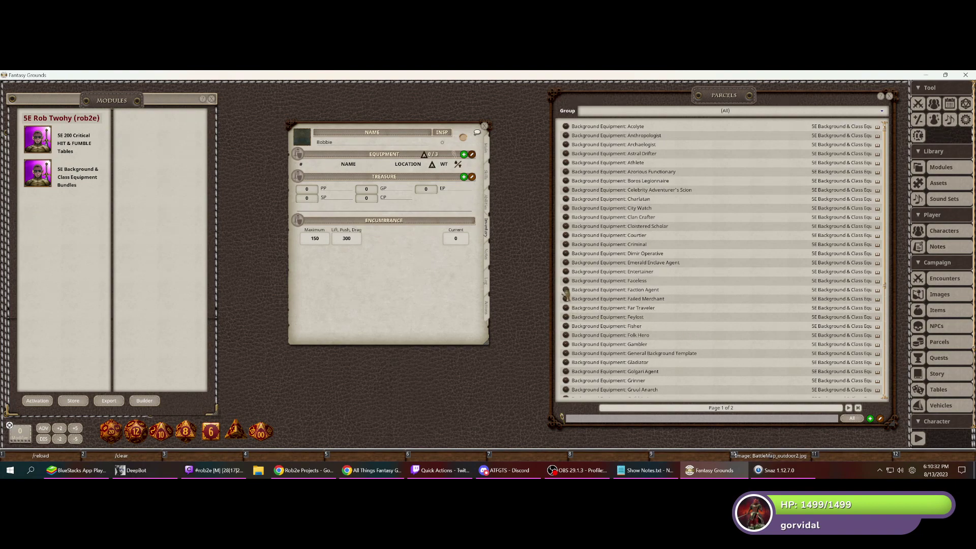
- Give Bobbie the Faction Agent parcel with its gear and 15 GP, then show parcels page 2
drag(565, 294, 384, 291)
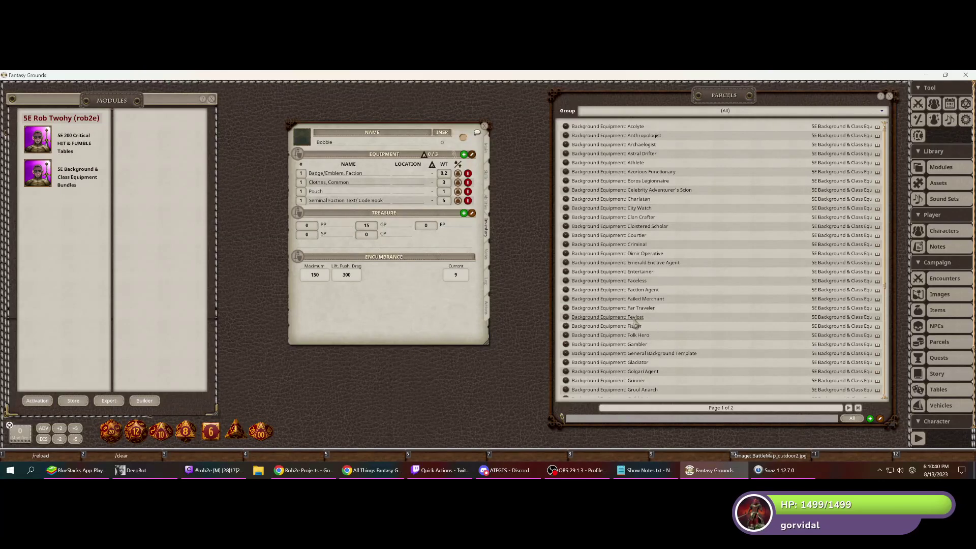
scroll(687, 328, down, 2)
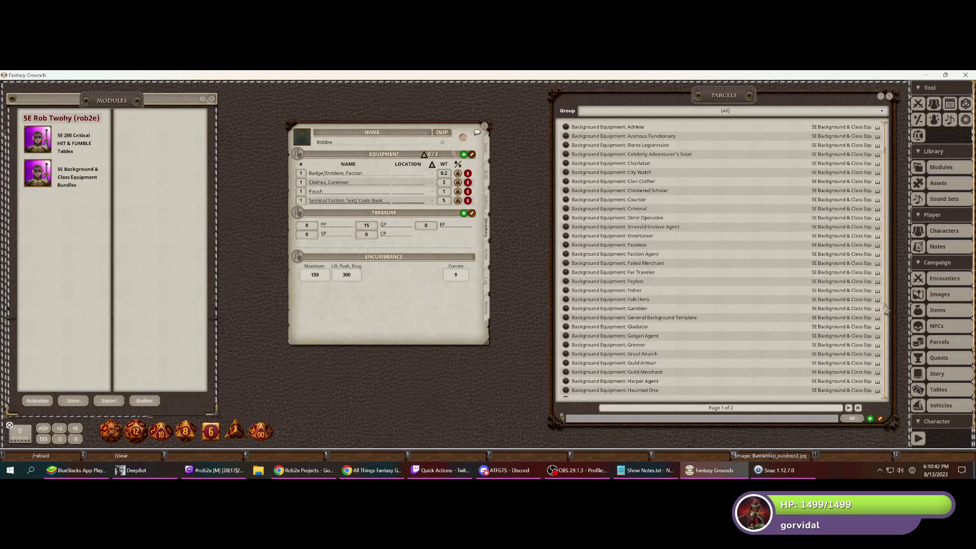
click(858, 408)
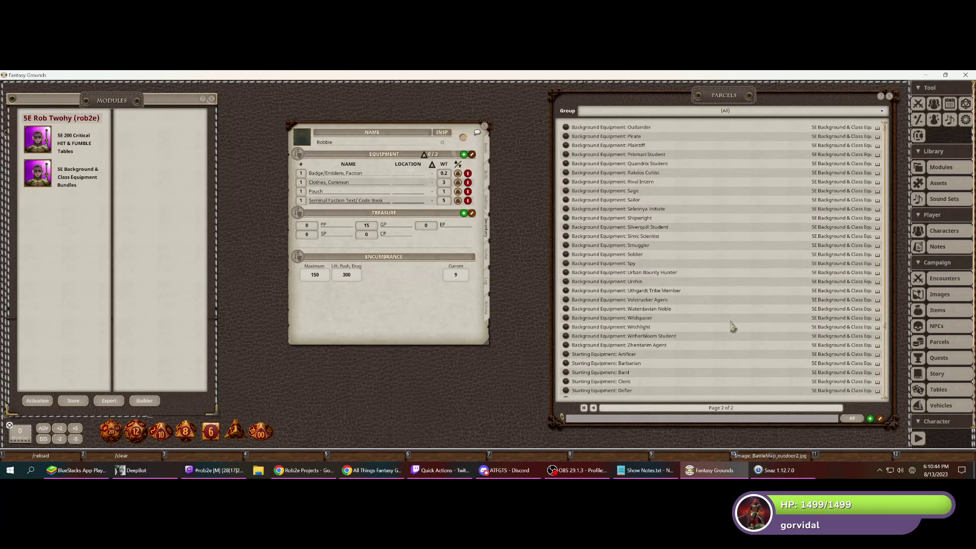
scroll(732, 327, down, 5)
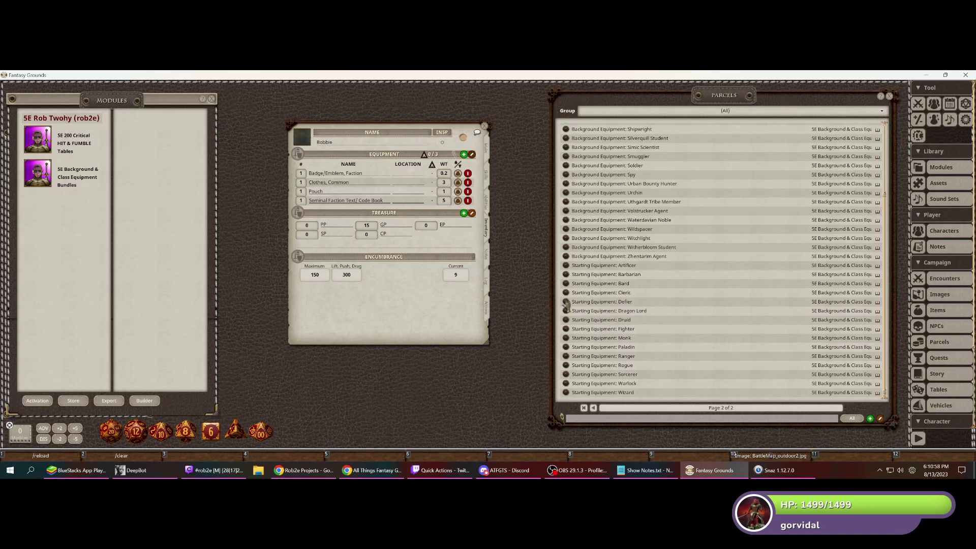
- Add the Defier starting equipment to Bobbie, close the sheet, and bring up Character Selection
drag(566, 305, 370, 305)
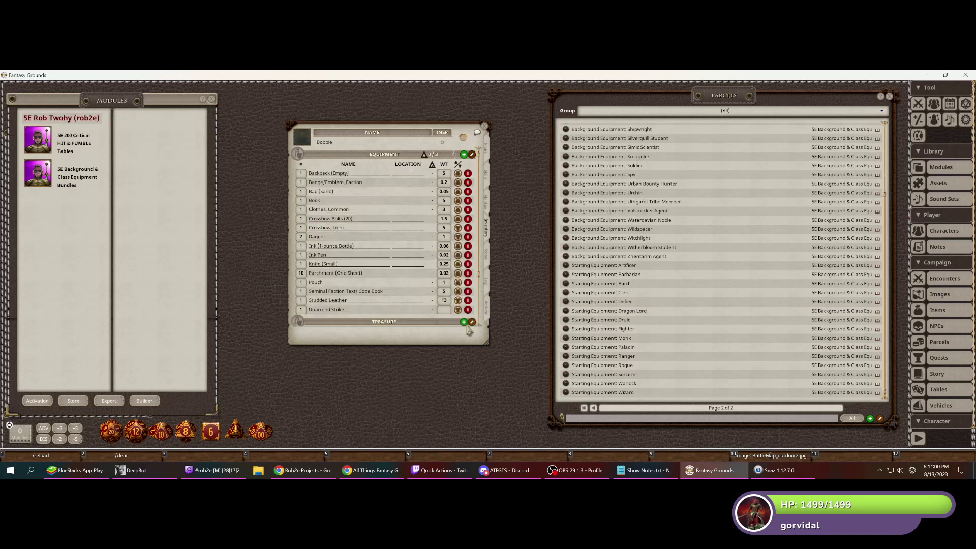
drag(434, 345, 432, 421)
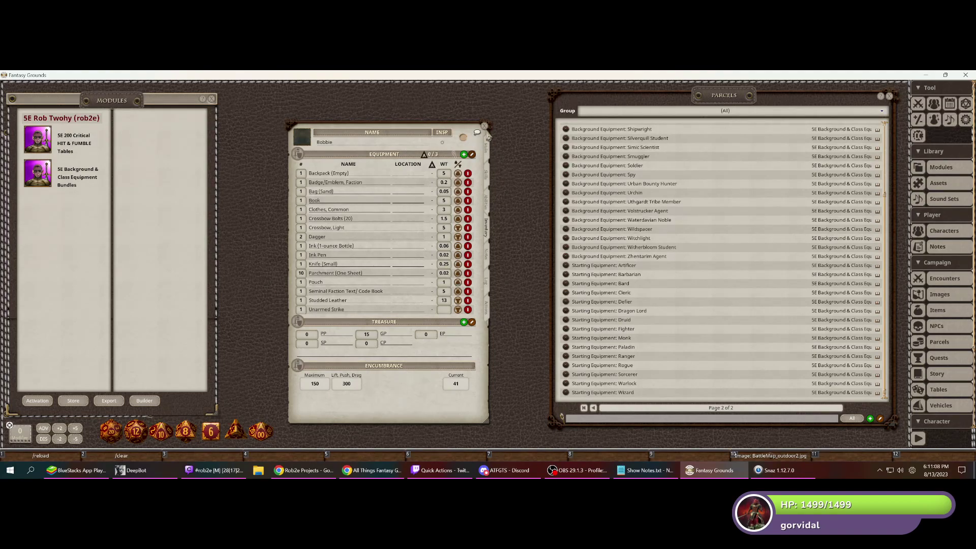
click(485, 126)
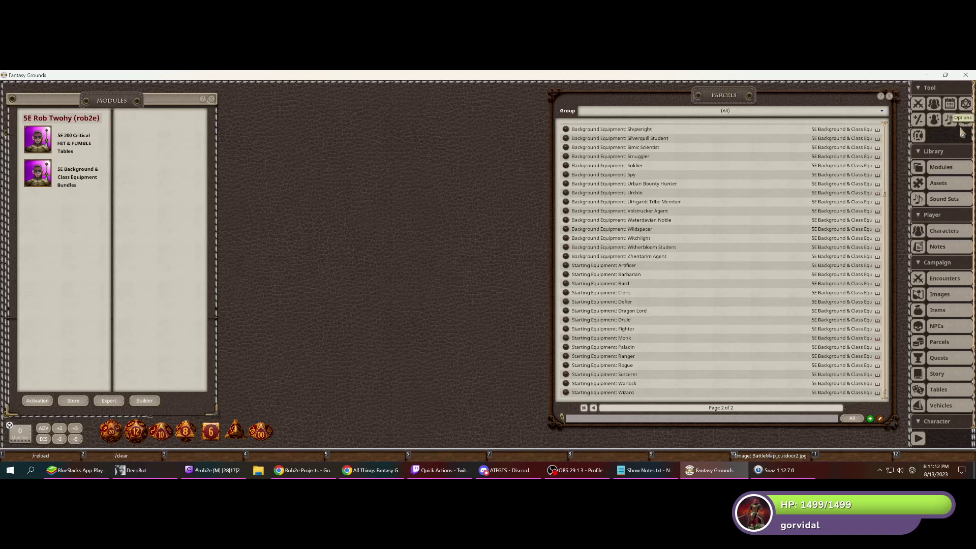
click(943, 235)
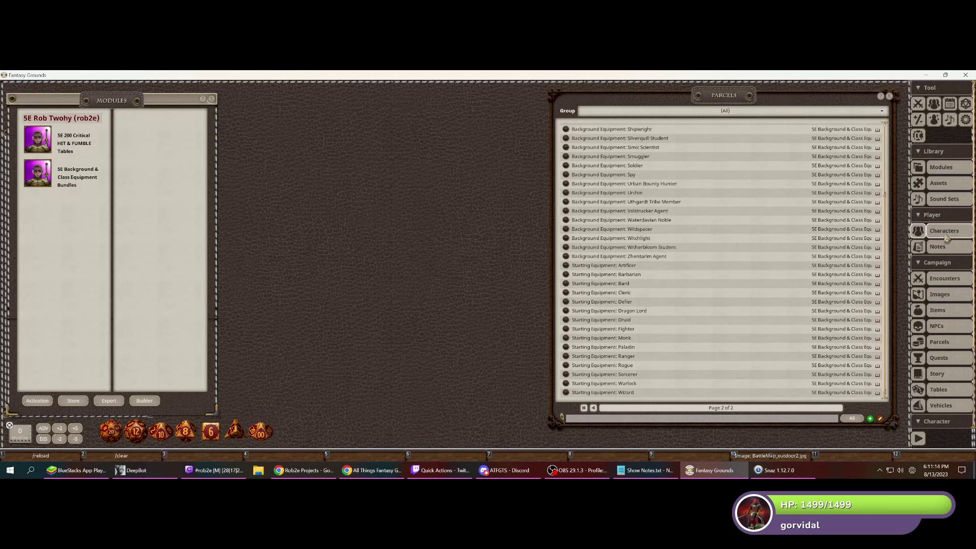
- Add a new character named Rickky and close the character list
click(591, 330)
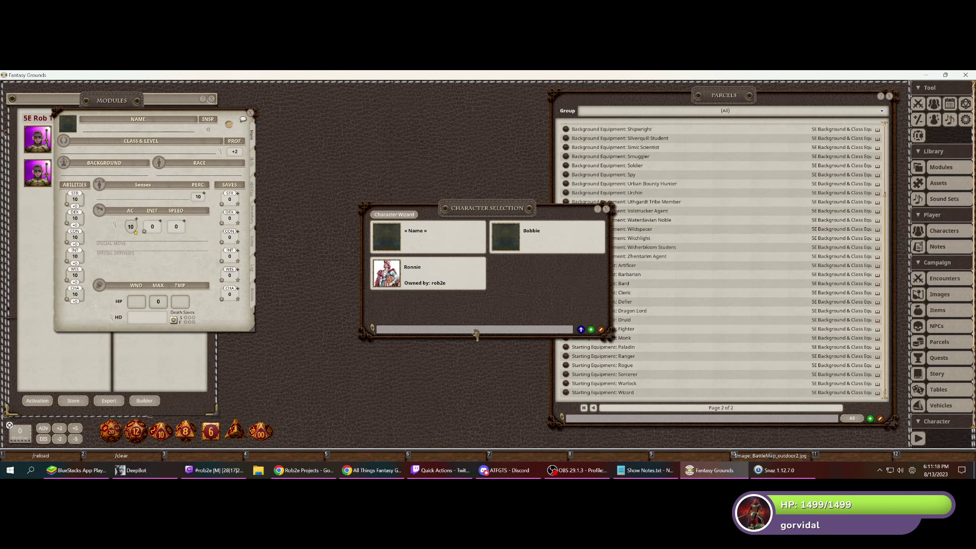
click(112, 131)
text(Rickky)
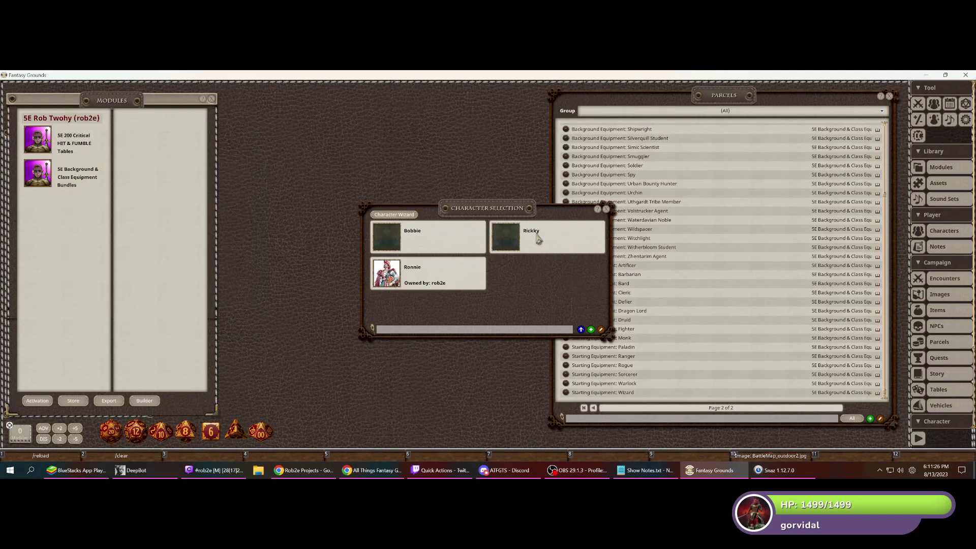
click(606, 209)
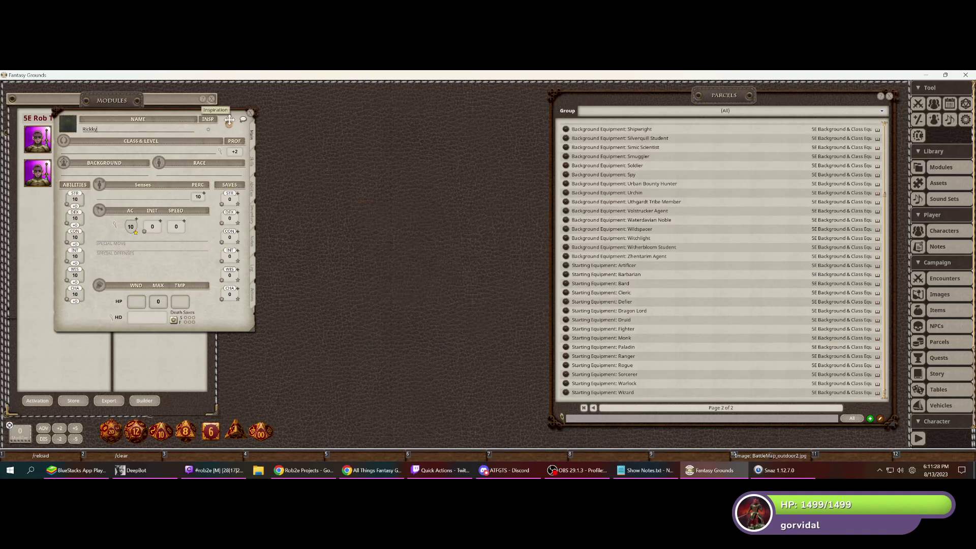
- Give Rickky a background equipment parcel and the Starting Equipment: Artificer parcel in the inventory
drag(215, 116, 382, 122)
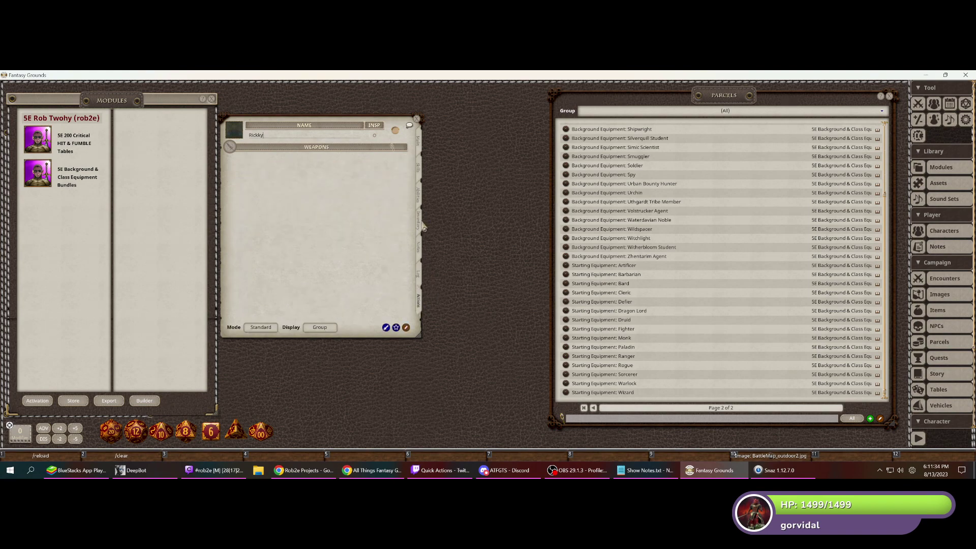
click(419, 222)
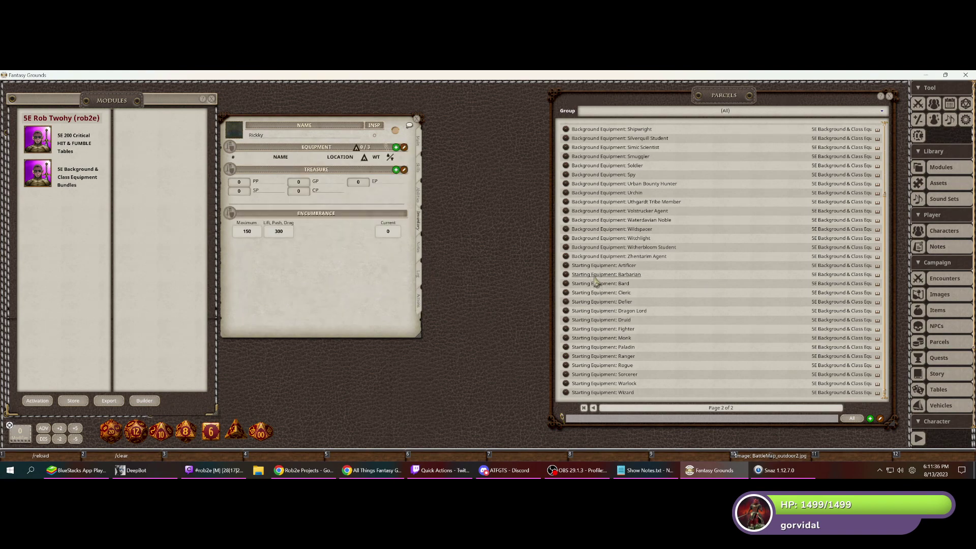
drag(567, 257, 361, 270)
drag(571, 269, 334, 303)
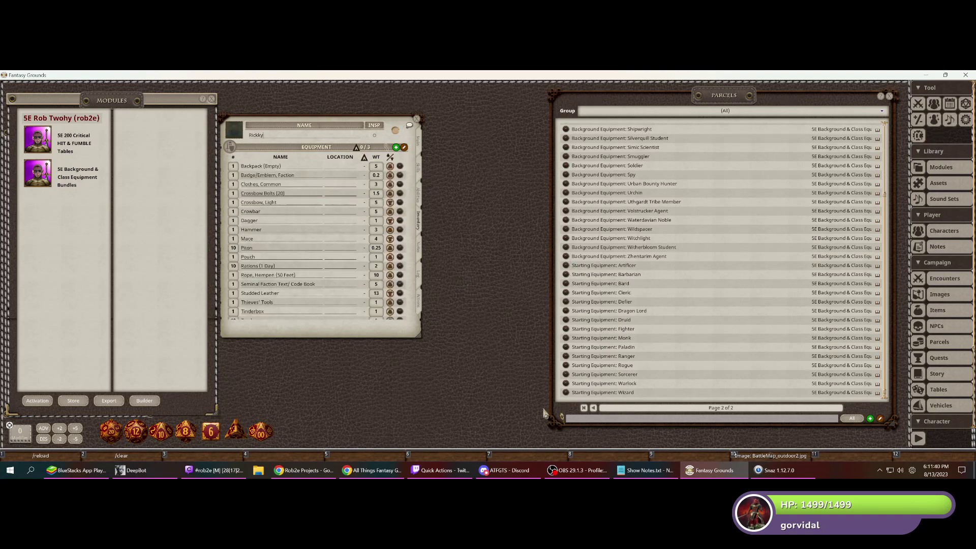
drag(361, 338, 382, 413)
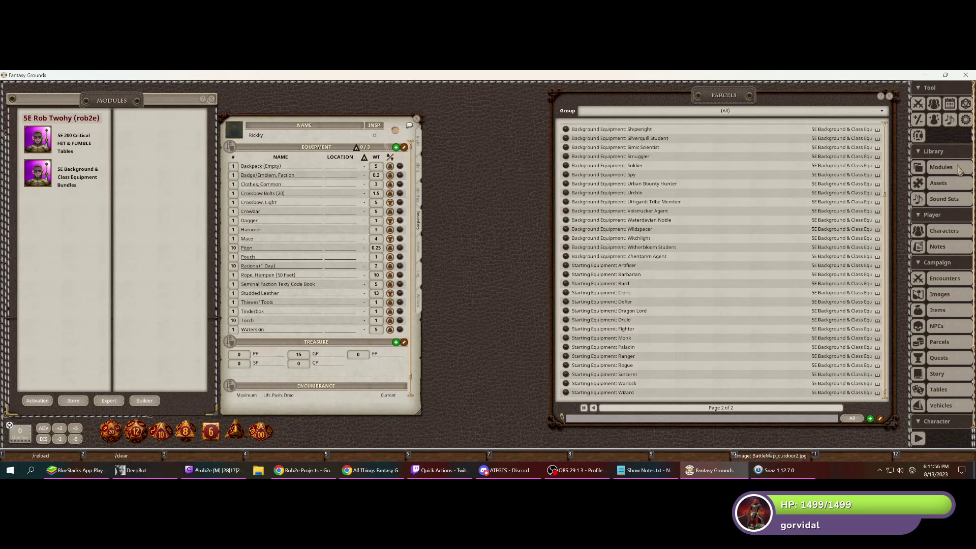
- Open the Equipment Bundles module's reference manual at its Instructions page
click(71, 173)
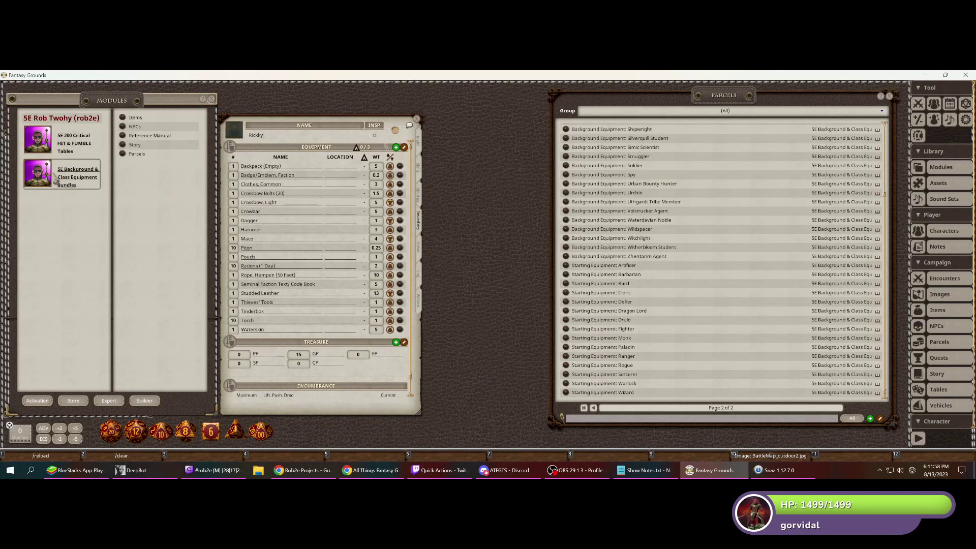
click(123, 136)
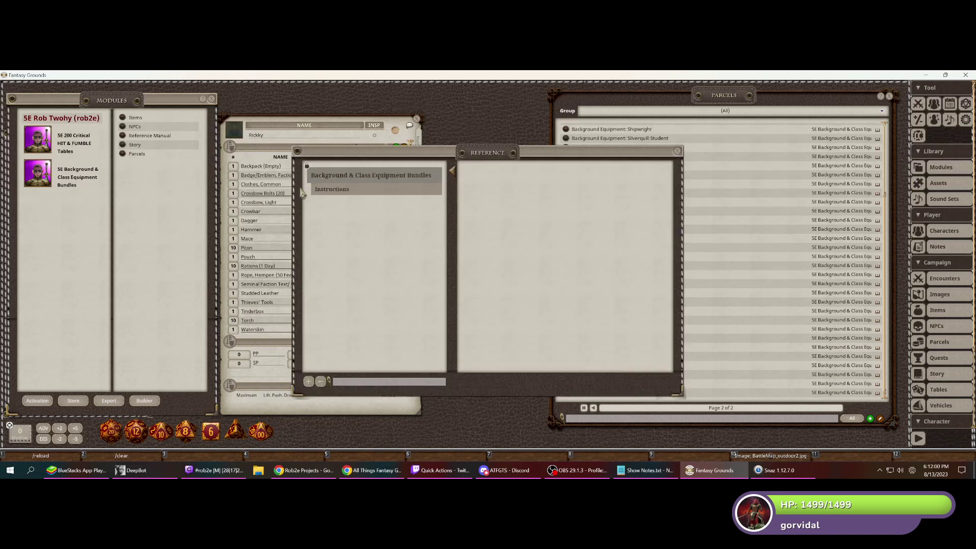
click(342, 192)
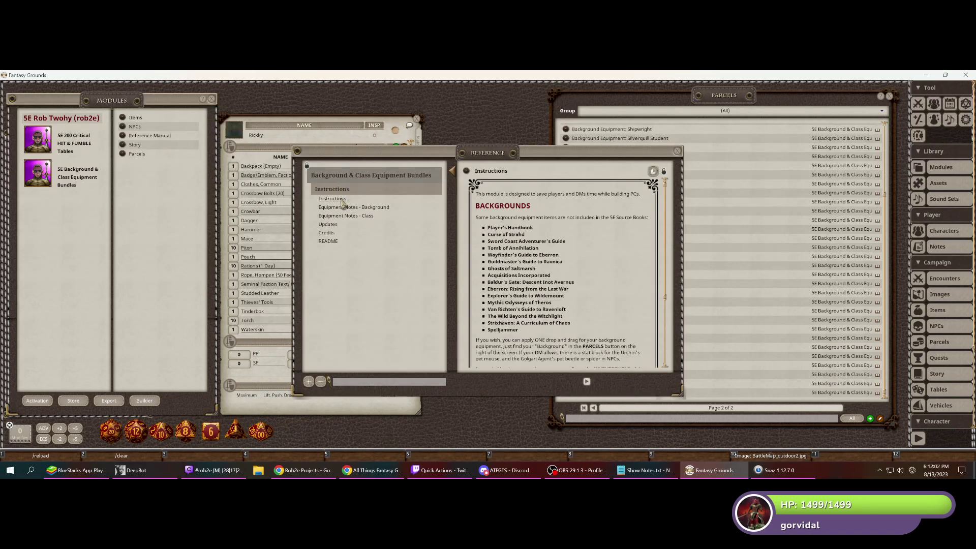
scroll(566, 251, down, 2)
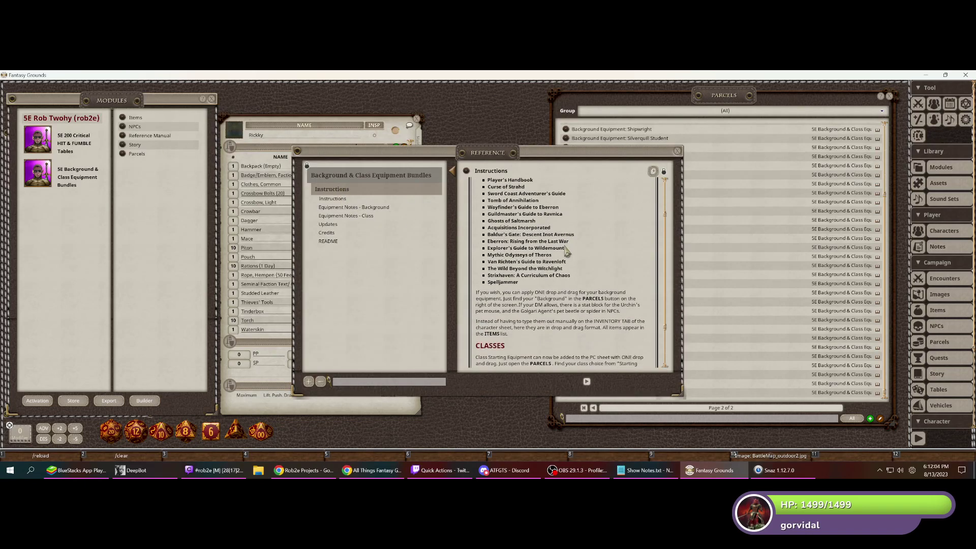
scroll(566, 252, down, 1)
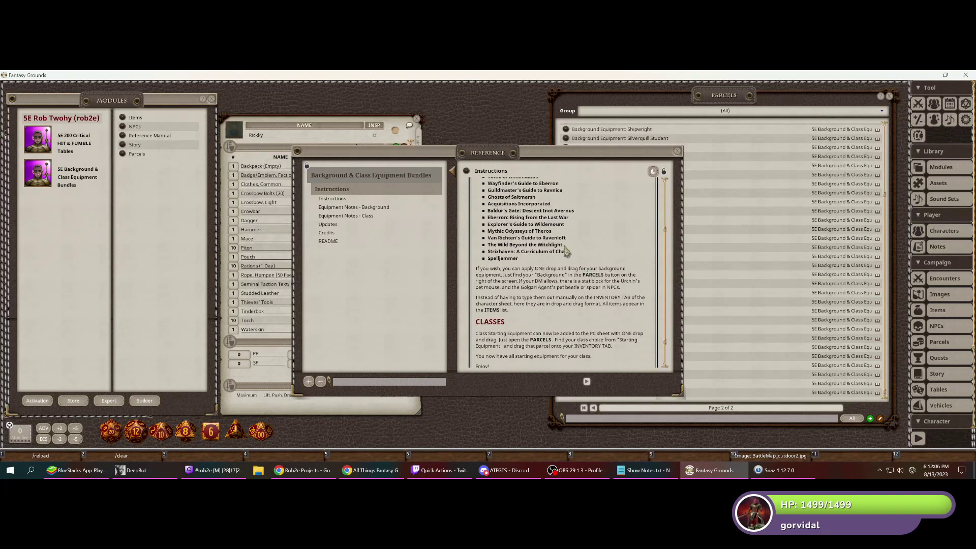
scroll(567, 251, down, 1)
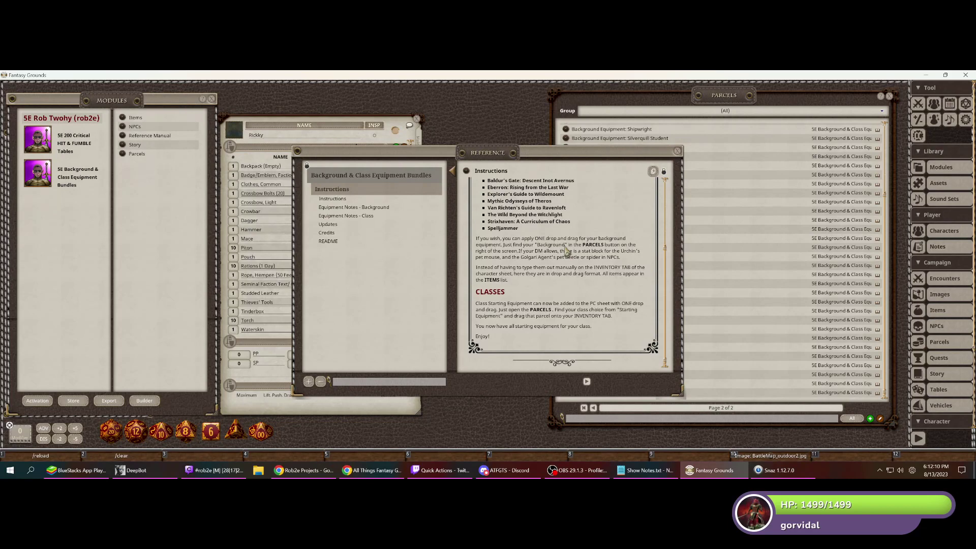
- View Equipment Notes - Background and - Class, reposition the manual, and show Rickky's Notes tab
click(346, 209)
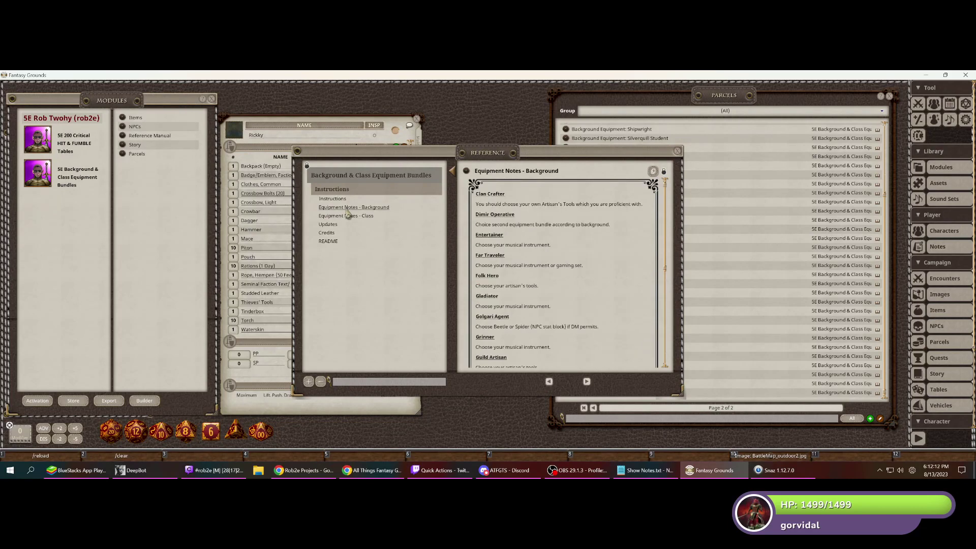
click(347, 215)
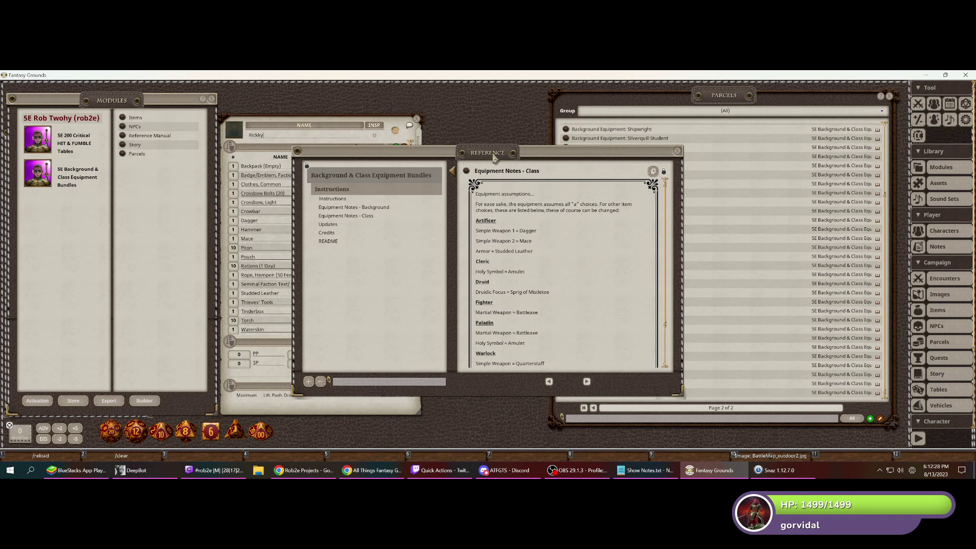
drag(497, 152, 684, 134)
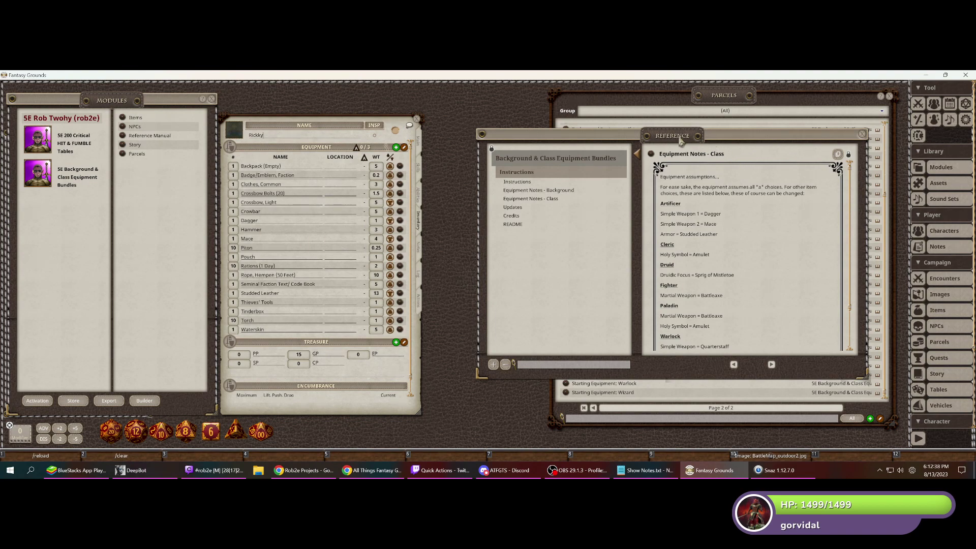
drag(673, 137, 635, 149)
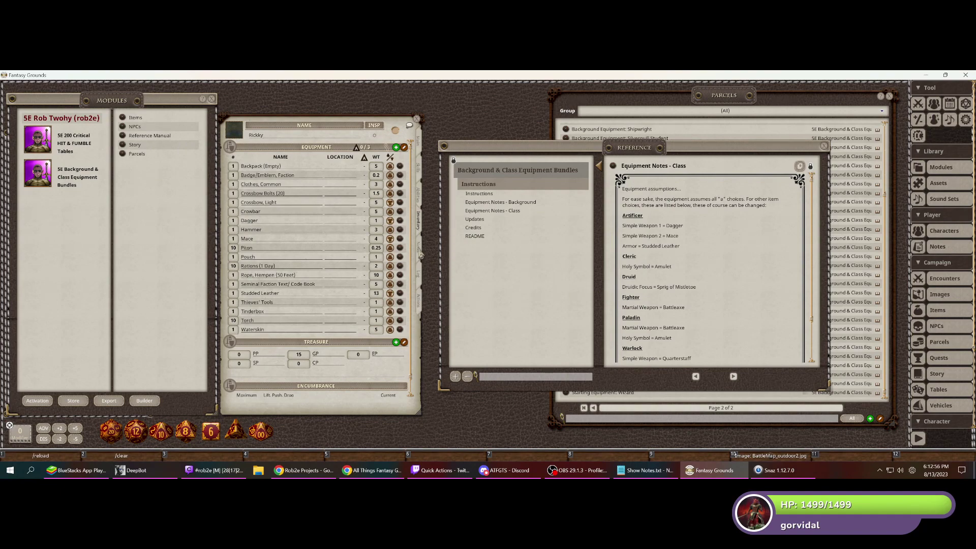
click(420, 255)
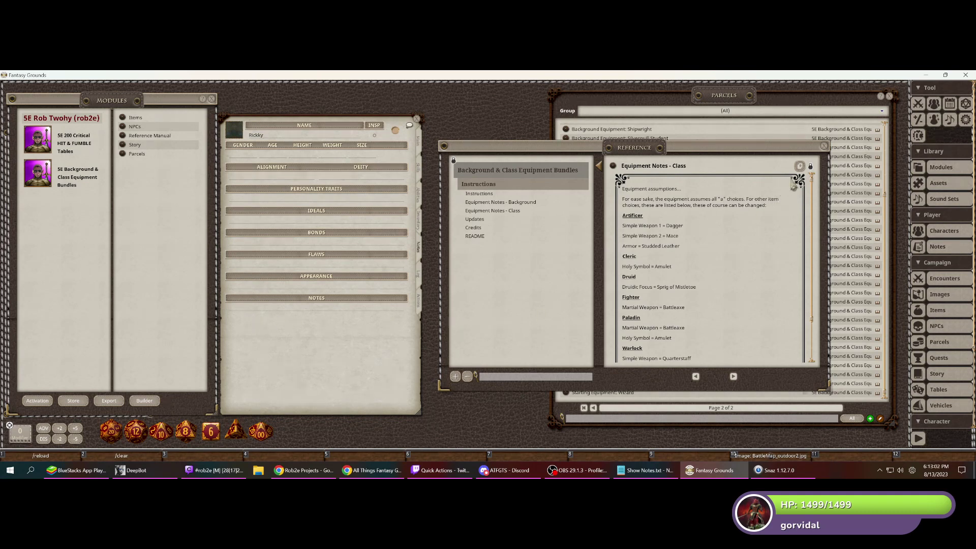
- Close the reference manual and bring up the Fantasy Grounds taskbar options
click(823, 146)
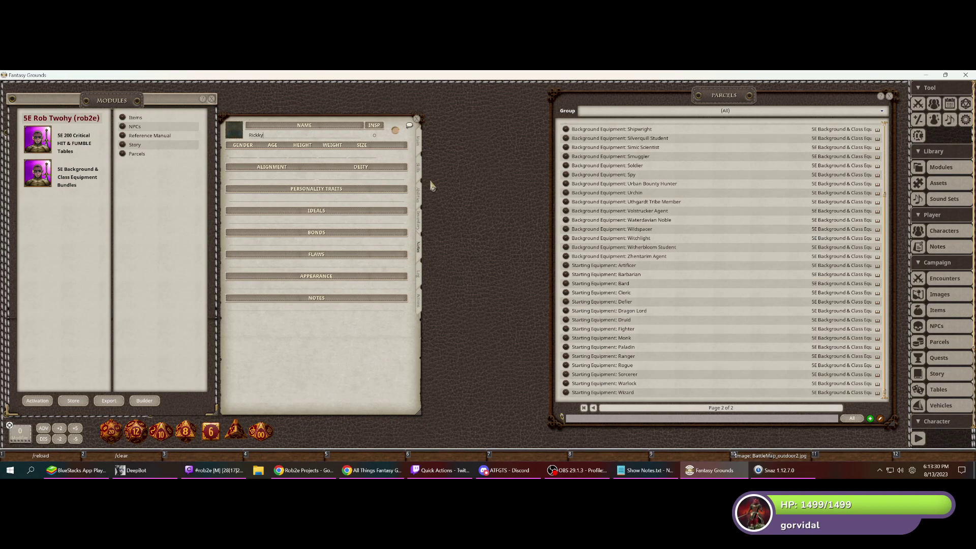
right_click(728, 475)
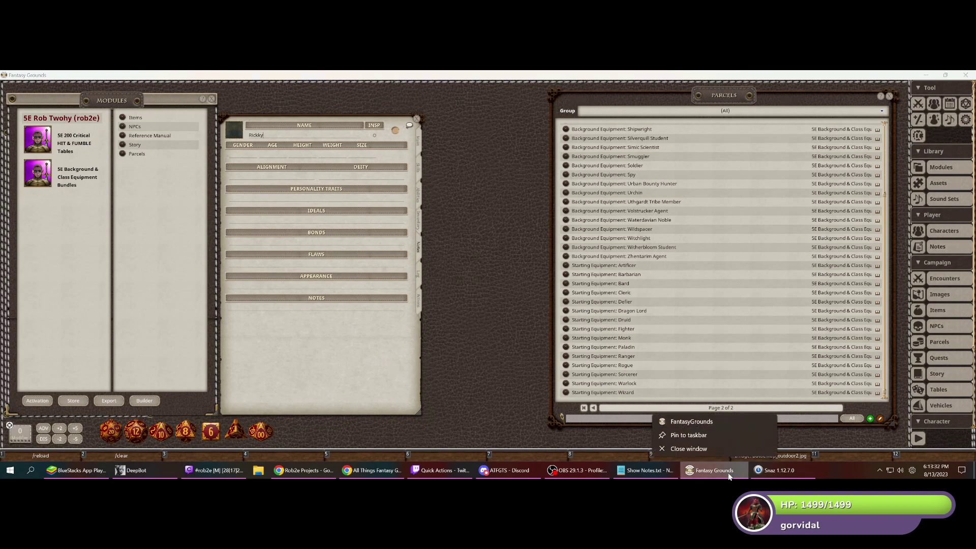
- Start a second Fantasy Grounds copy joining the localhost campaign, then return to the host window
click(711, 421)
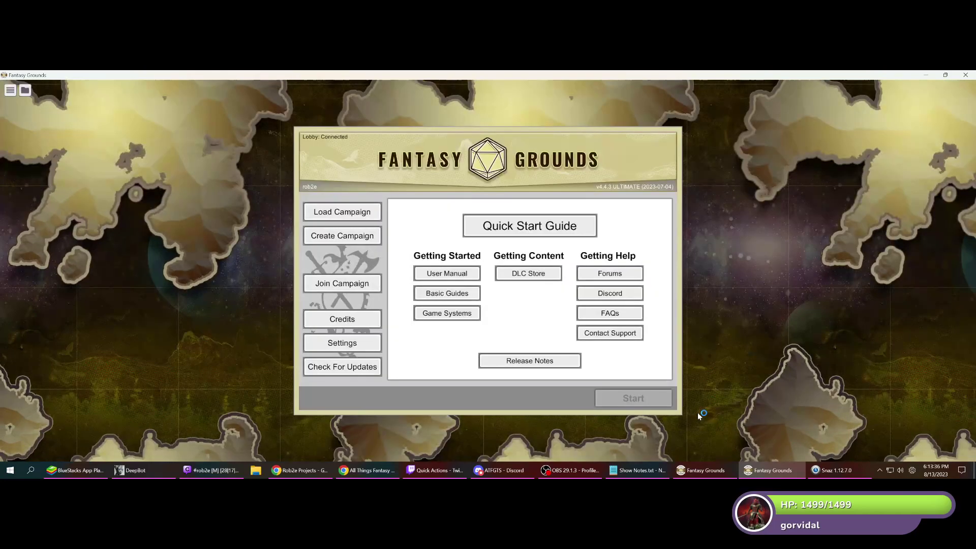
click(324, 213)
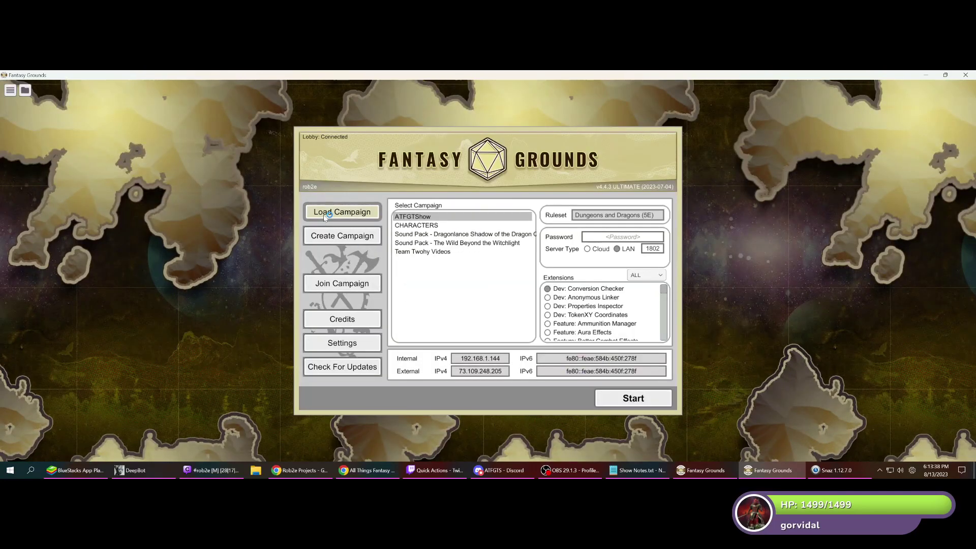
click(338, 287)
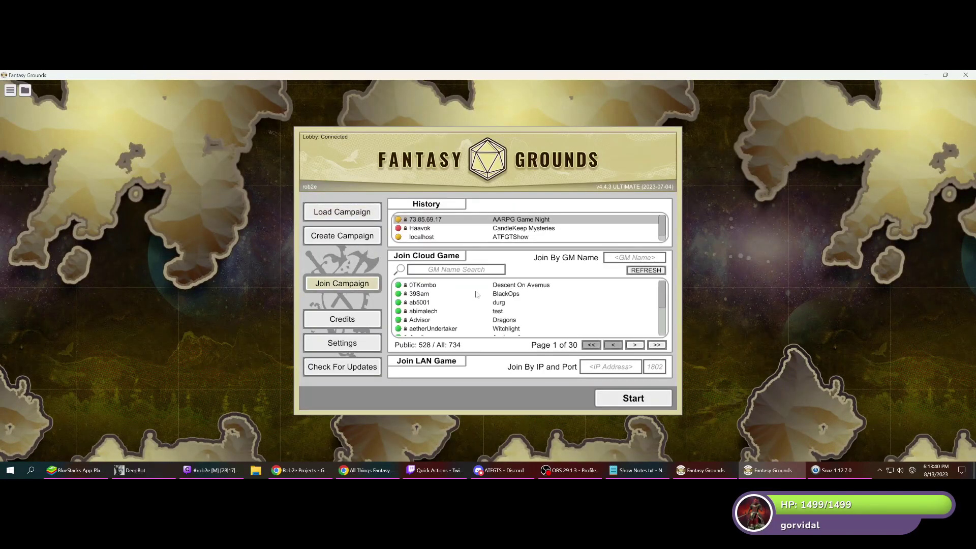
click(518, 237)
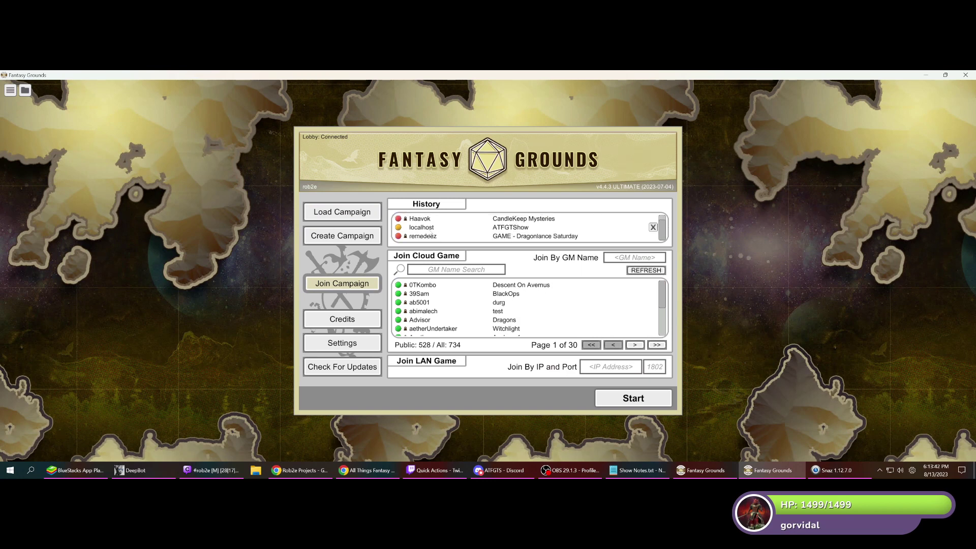
click(633, 402)
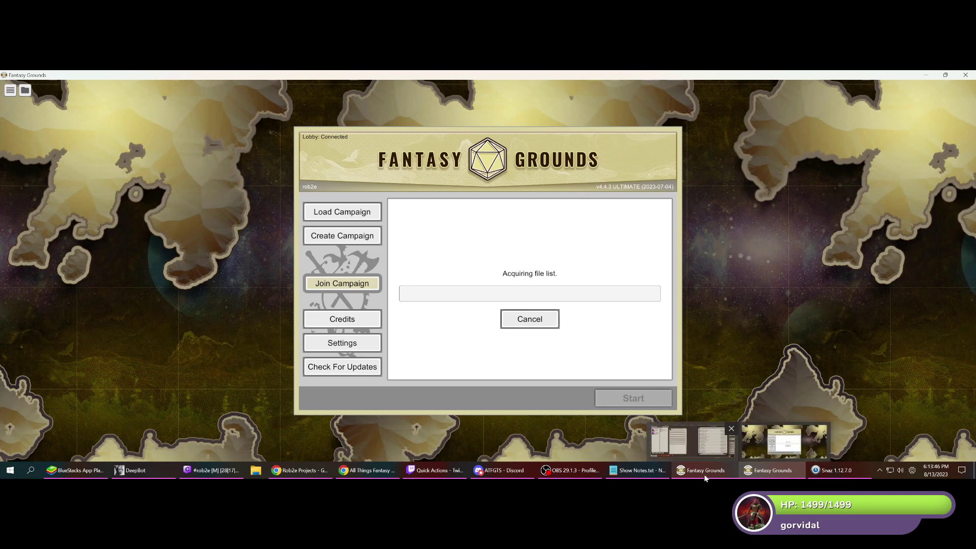
click(765, 471)
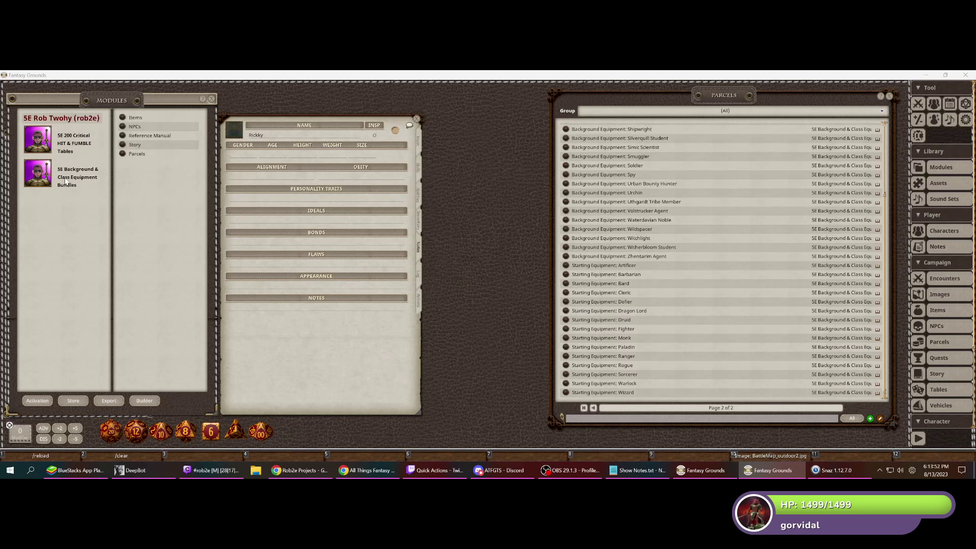
- Unload the 5E 200 Critical HIT & FUMBLE Tables module and close Rickky's character sheet
click(36, 400)
click(40, 401)
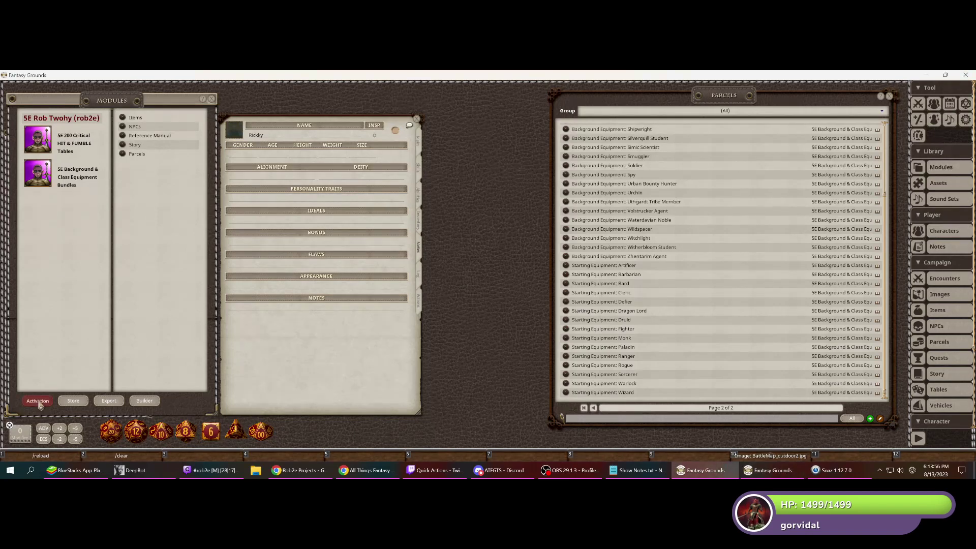
click(825, 395)
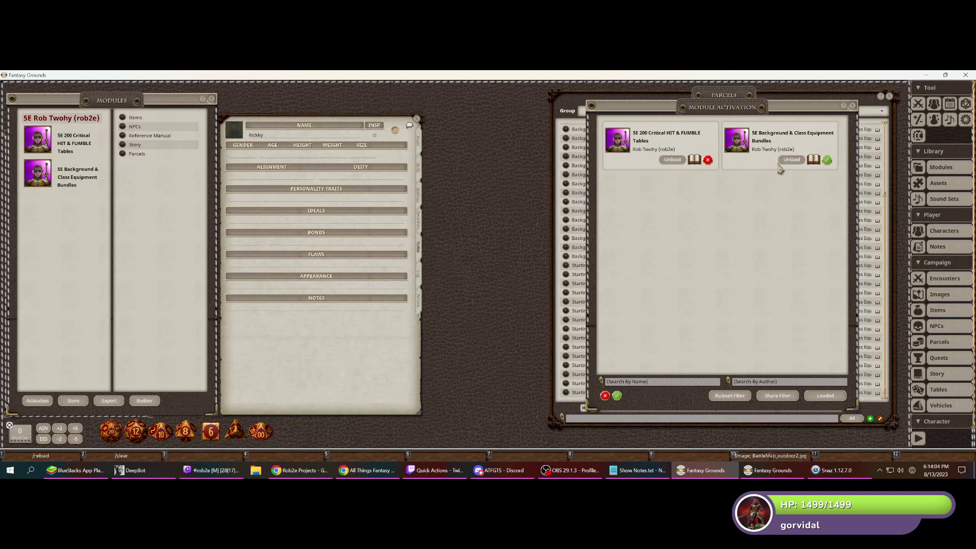
click(676, 161)
click(852, 106)
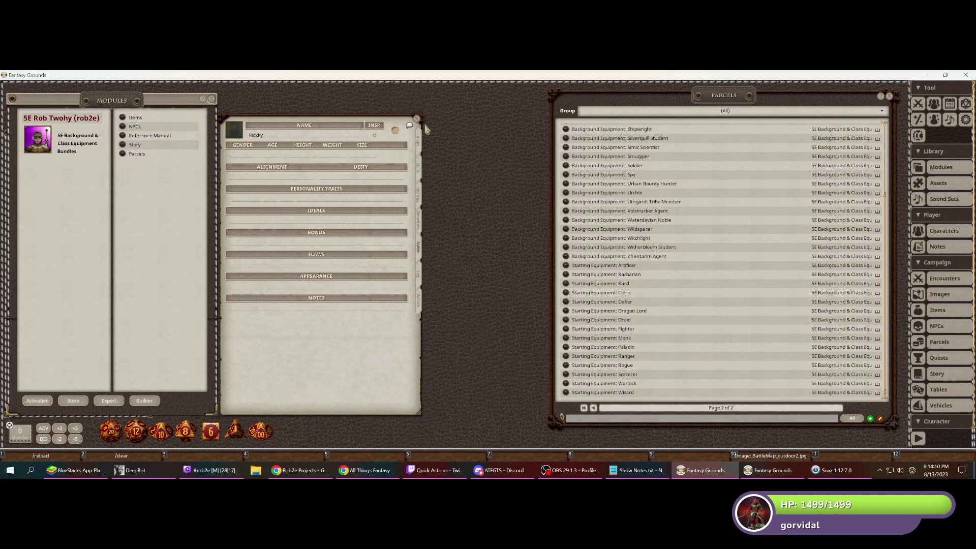
click(417, 119)
right_click(62, 148)
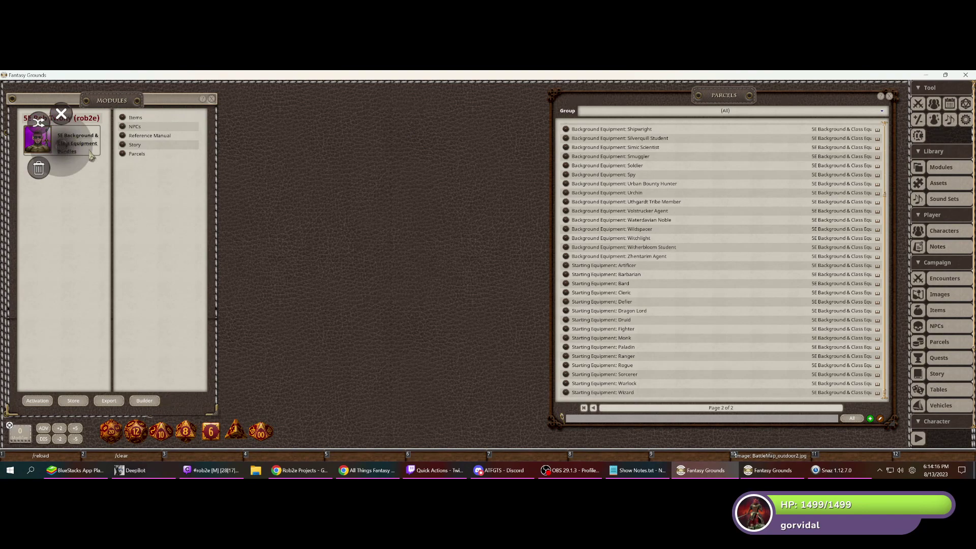
- Check the Loaded filter shows only Equipment Bundles, then switch to the other campaign window
click(38, 401)
click(38, 401)
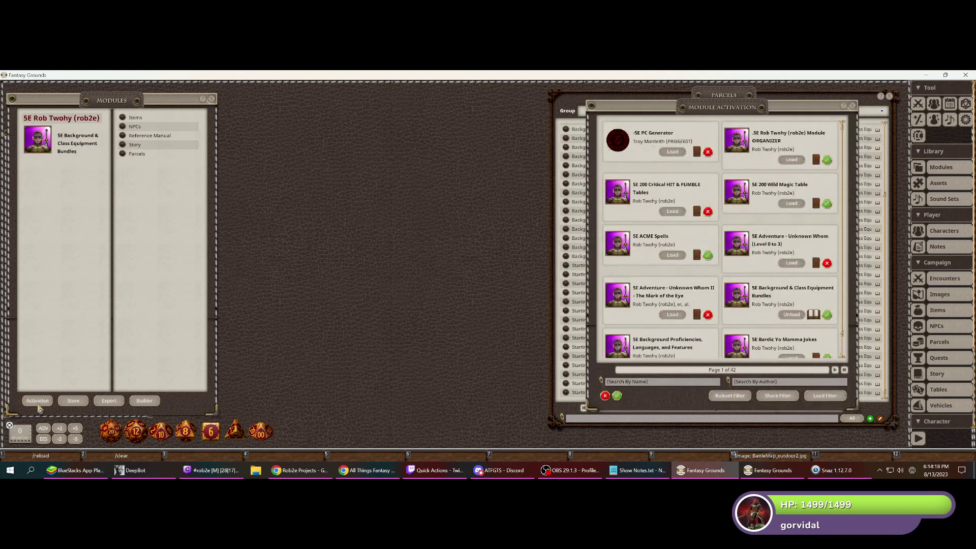
click(824, 396)
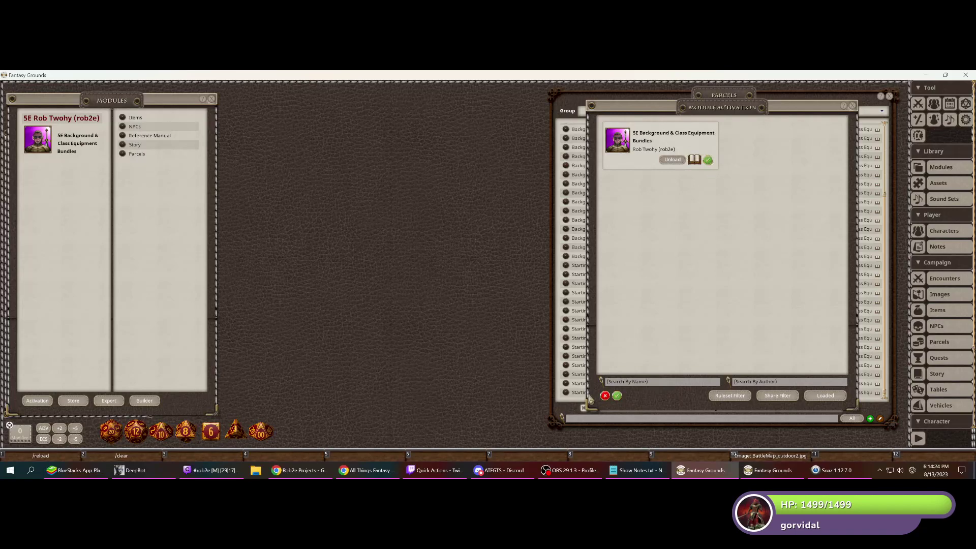
click(788, 473)
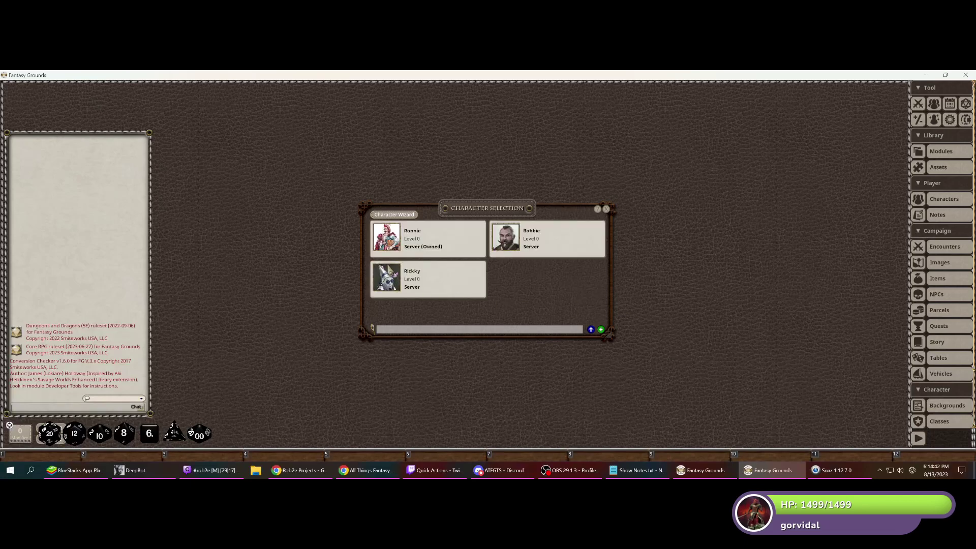
- Open Ronnie's character sheet and view his empty Inventory tab
click(386, 243)
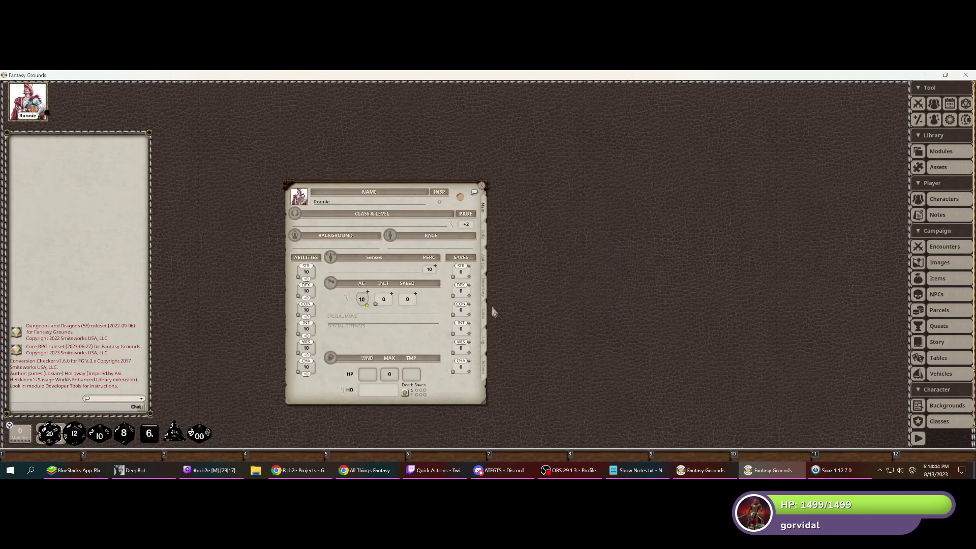
click(485, 374)
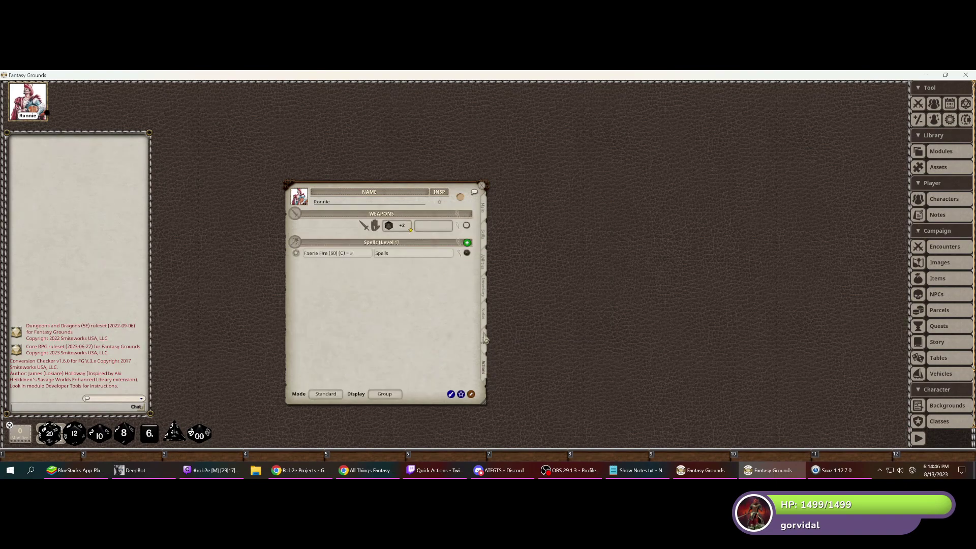
click(486, 292)
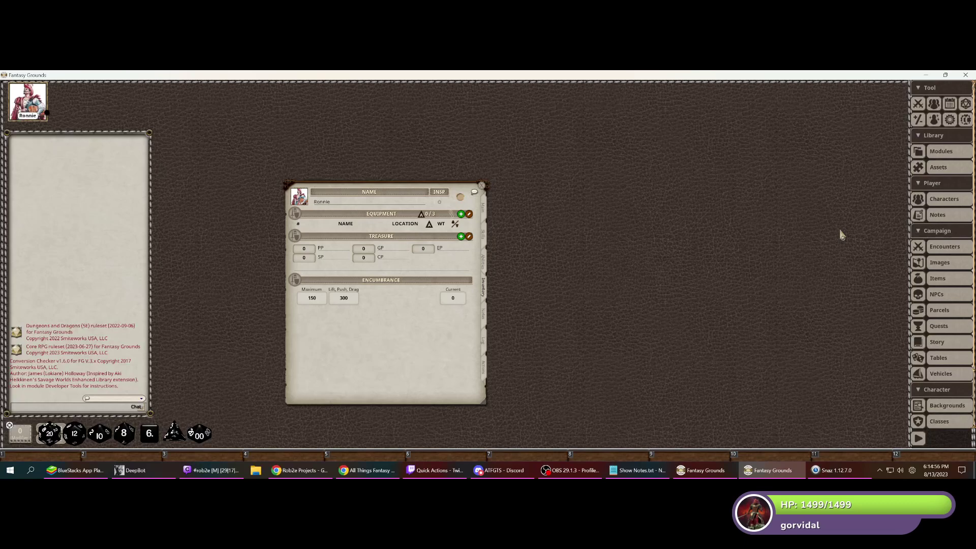
scroll(935, 387, down, 2)
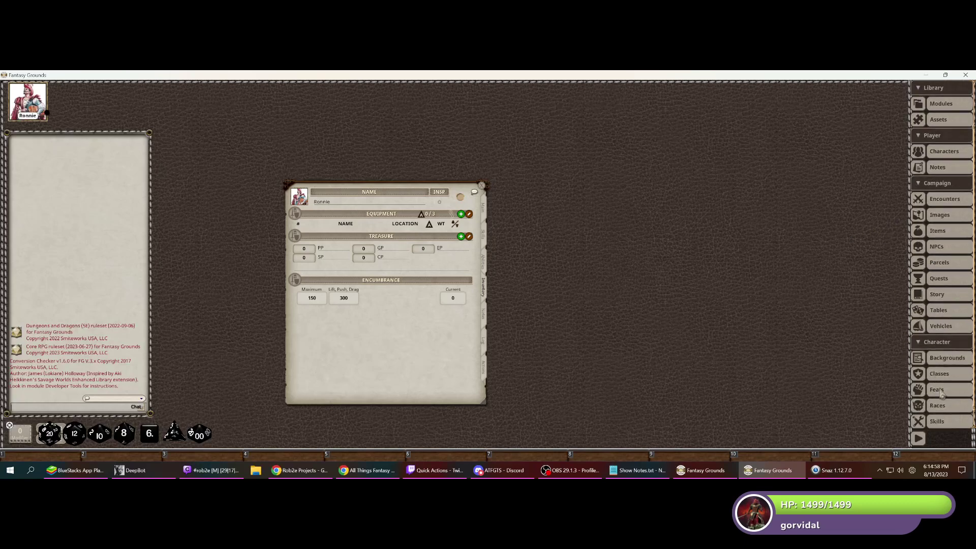
scroll(944, 386, up, 2)
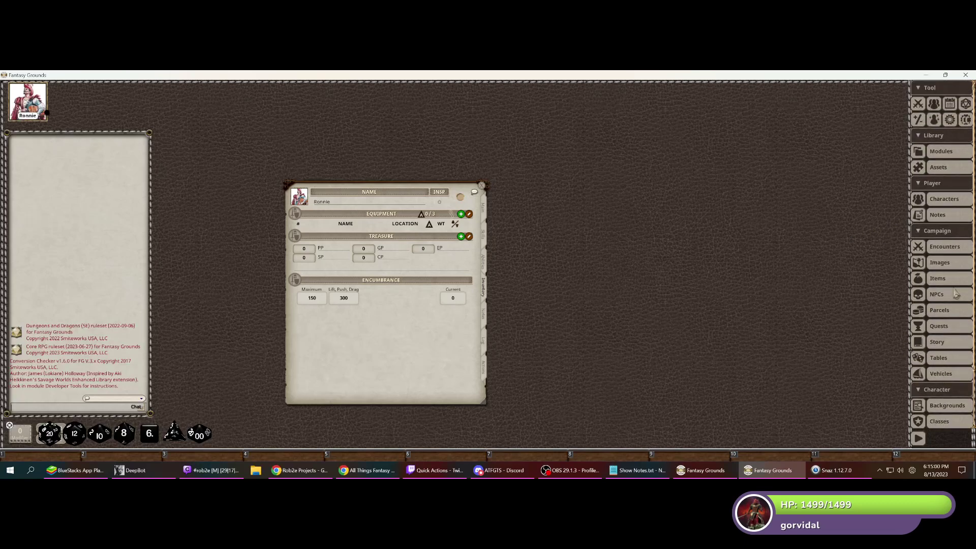
- Unload the 5E Effects Coding - Spells and D&D Player's Handbook modules
click(941, 152)
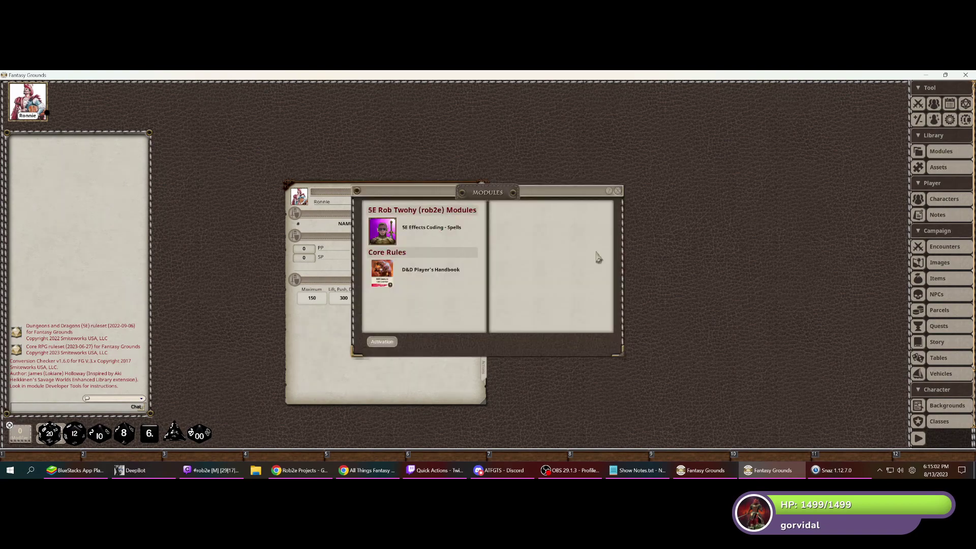
click(380, 342)
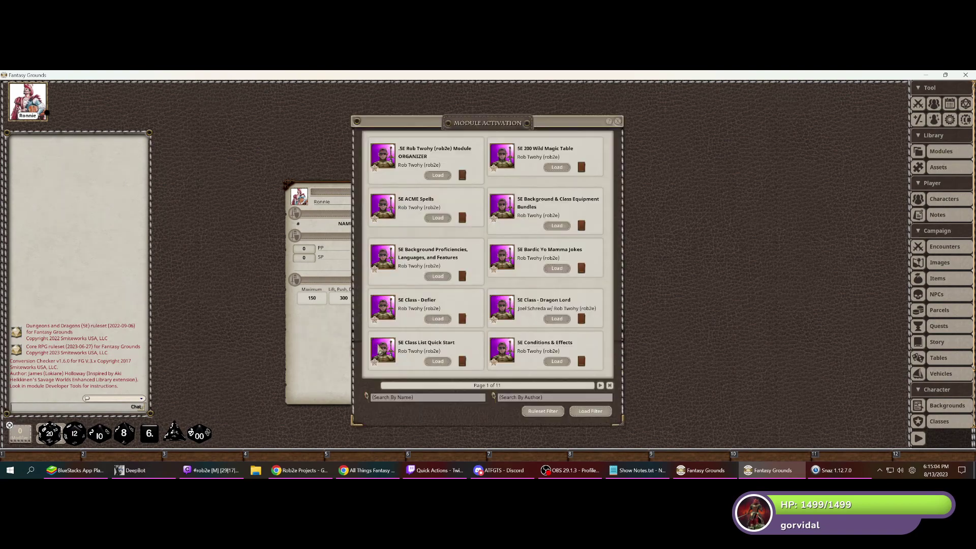
click(595, 410)
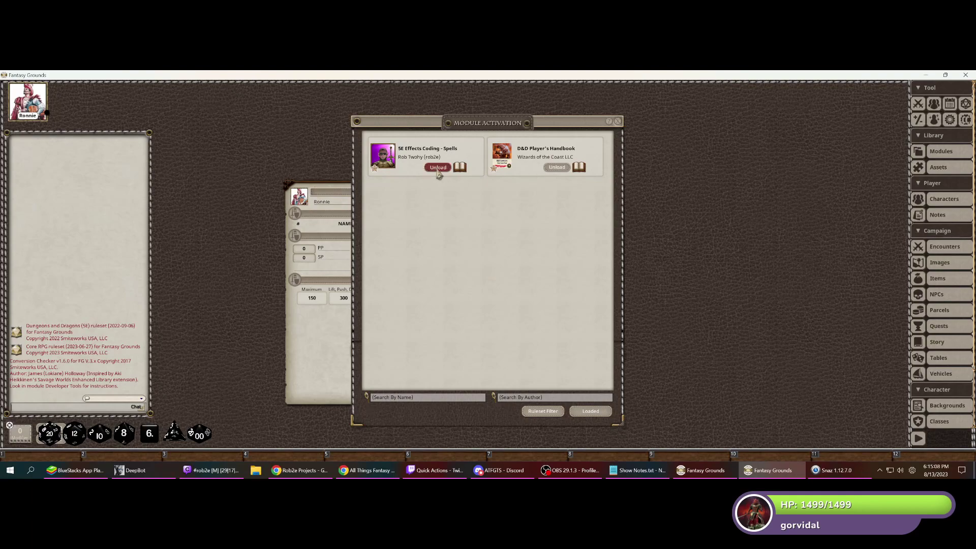
click(437, 169)
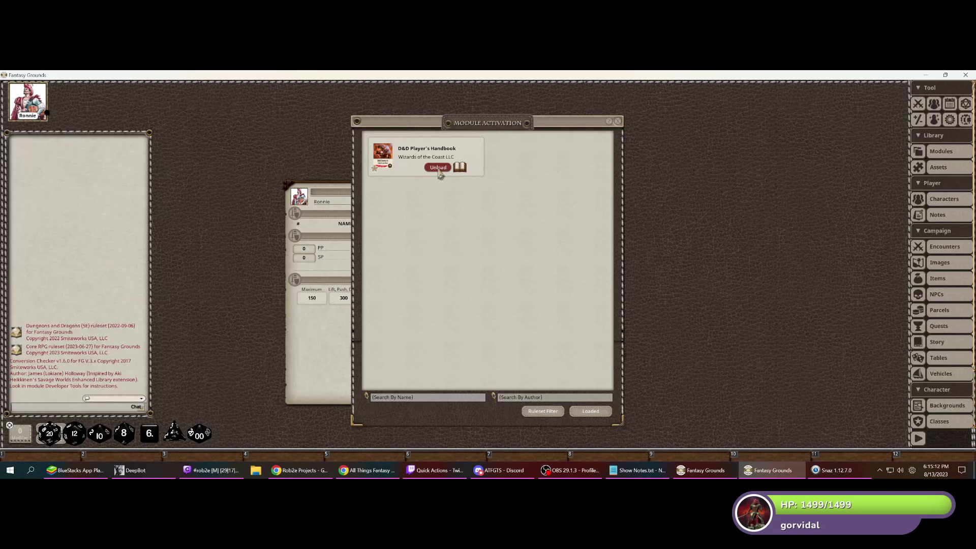
click(438, 167)
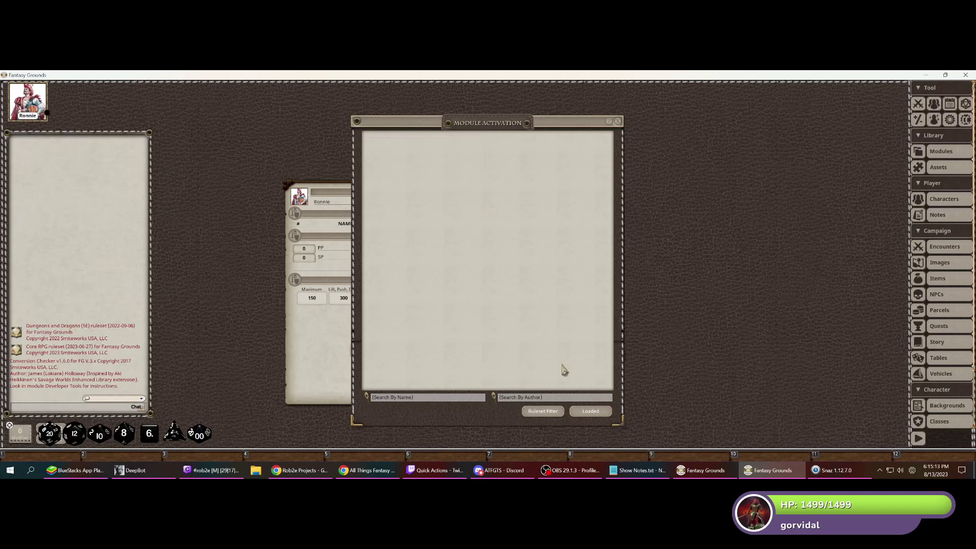
- Search unloaded modules for 'backg' and load the Equipment Bundles and Background Proficiencies modules
click(589, 411)
click(455, 401)
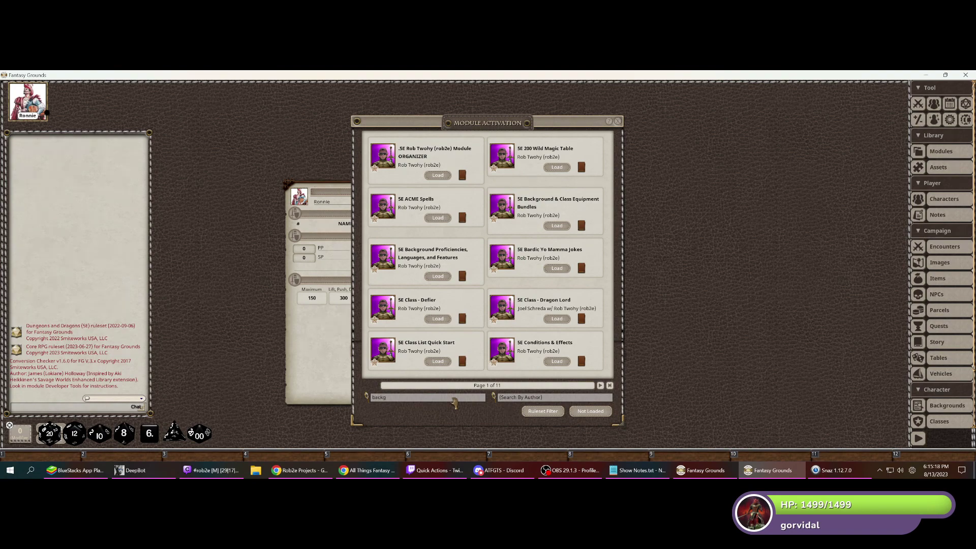
key(Return)
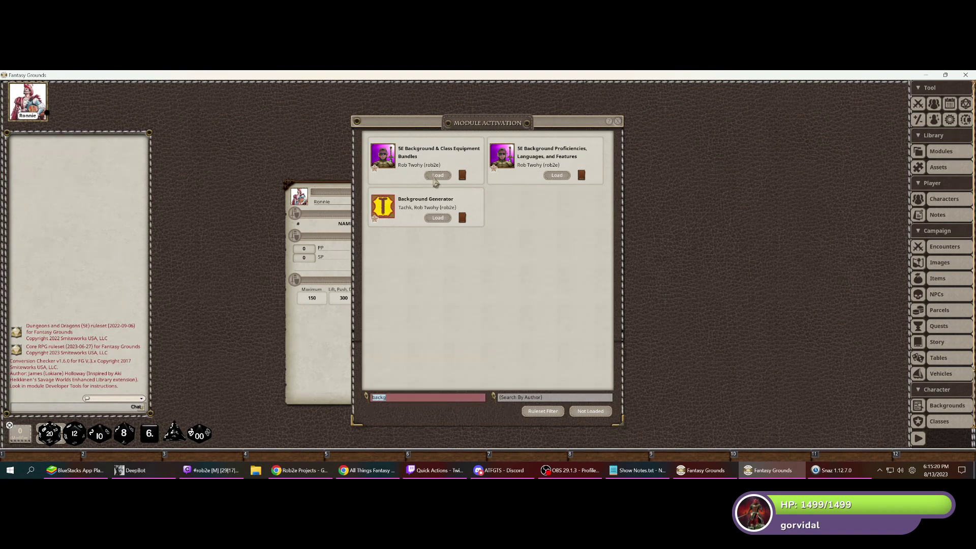
click(437, 175)
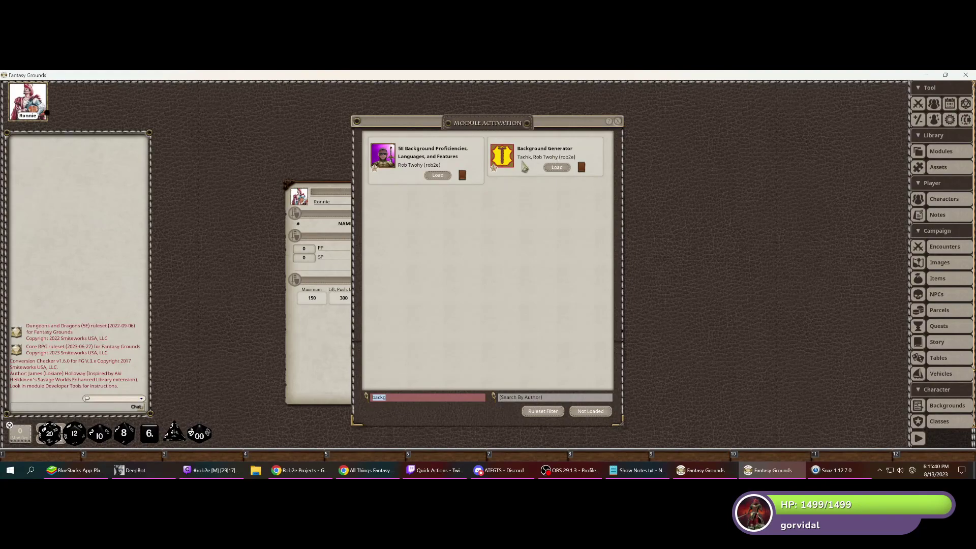
click(440, 176)
click(617, 122)
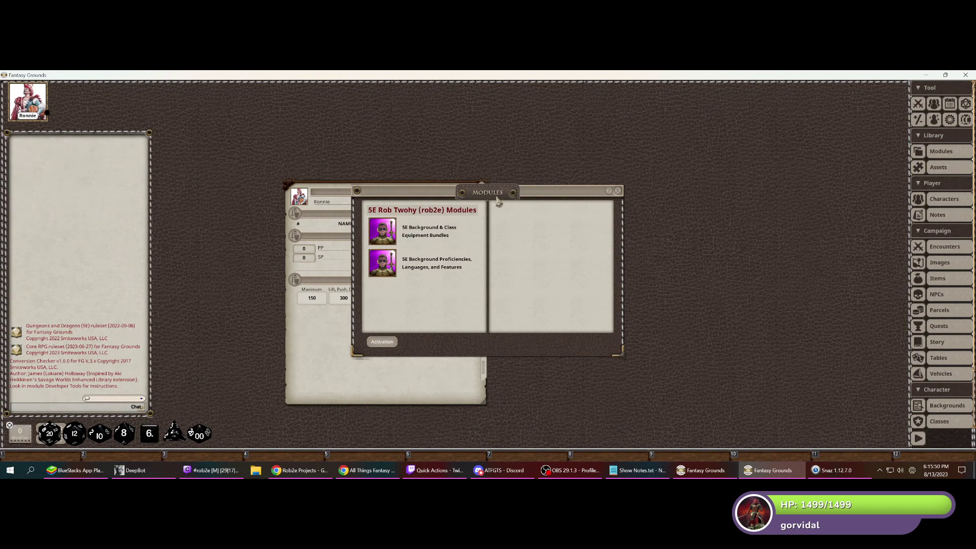
- Unload Background Proficiencies again, close the module windows, and reposition the character sheet
click(381, 342)
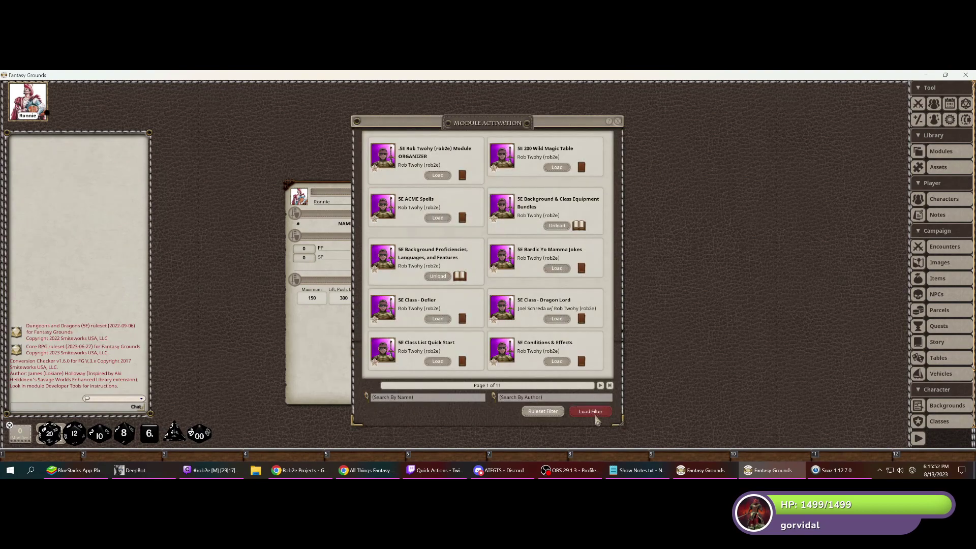
click(594, 415)
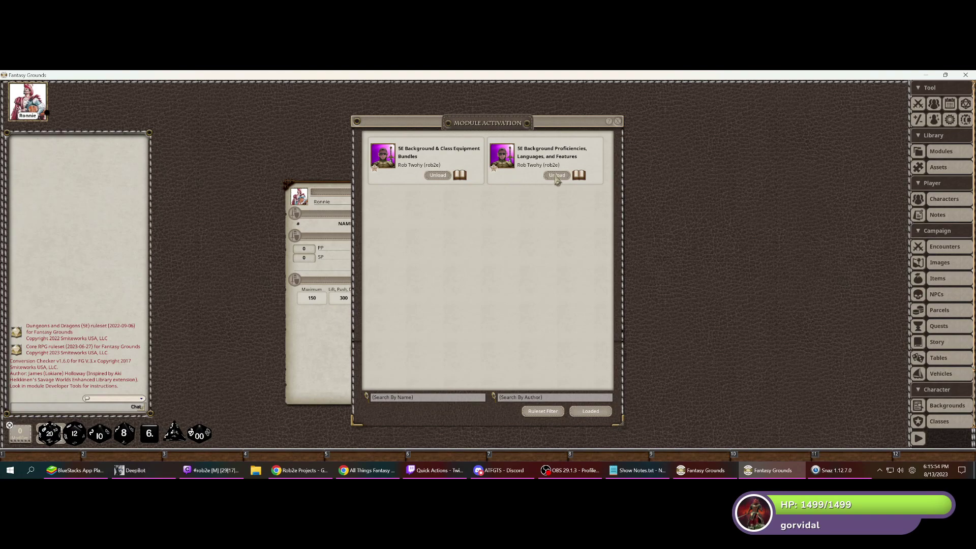
click(556, 175)
click(617, 121)
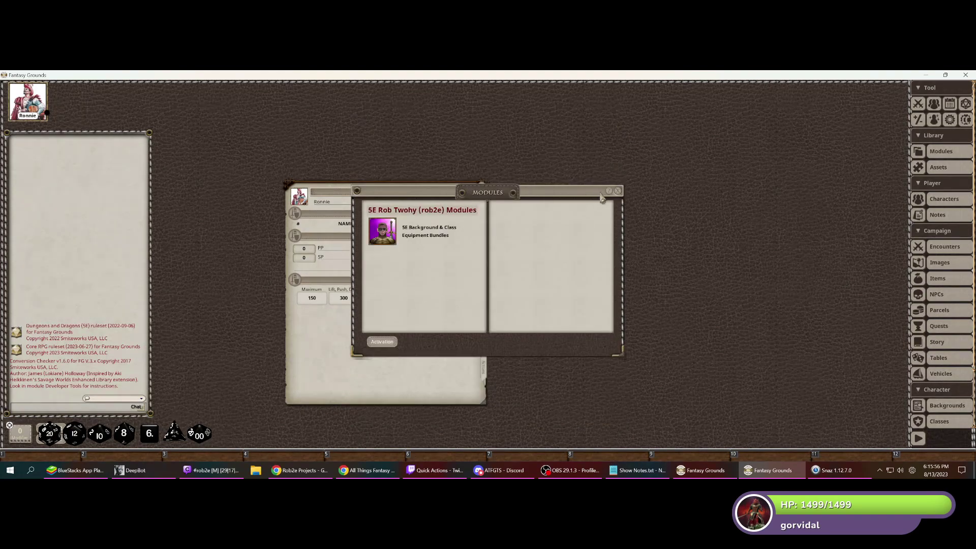
click(618, 191)
drag(405, 191, 385, 122)
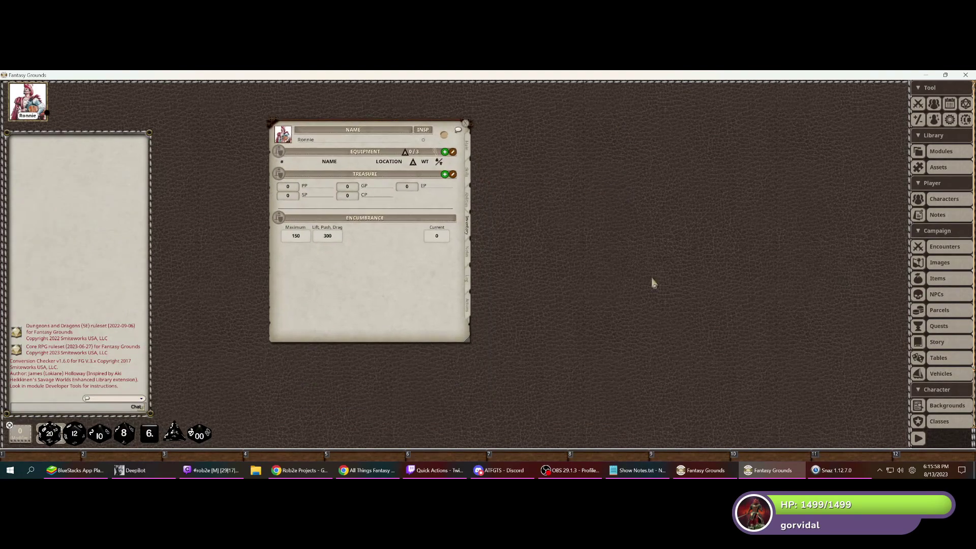
- Open the Parcels list, widen it, and drag the Athlete background equipment onto Ronnie
click(952, 310)
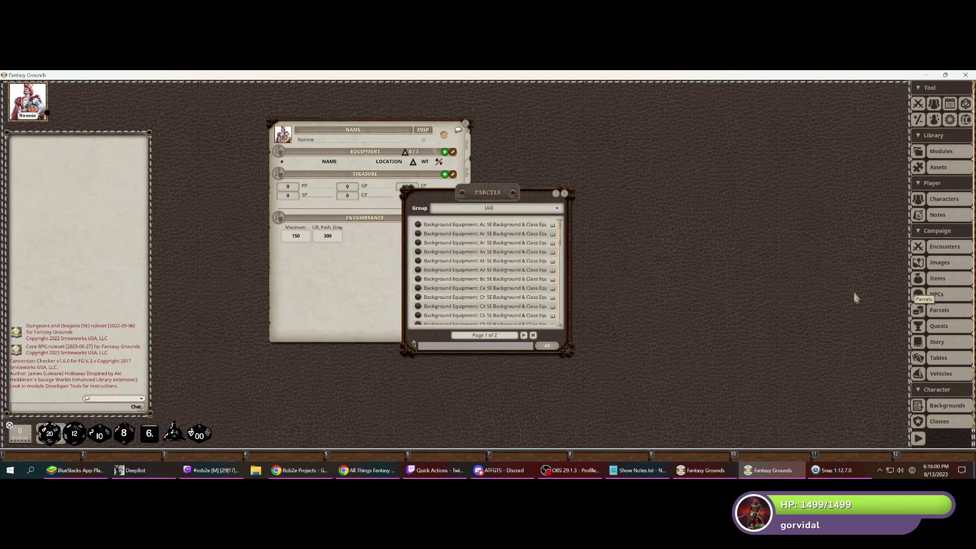
drag(478, 194, 700, 172)
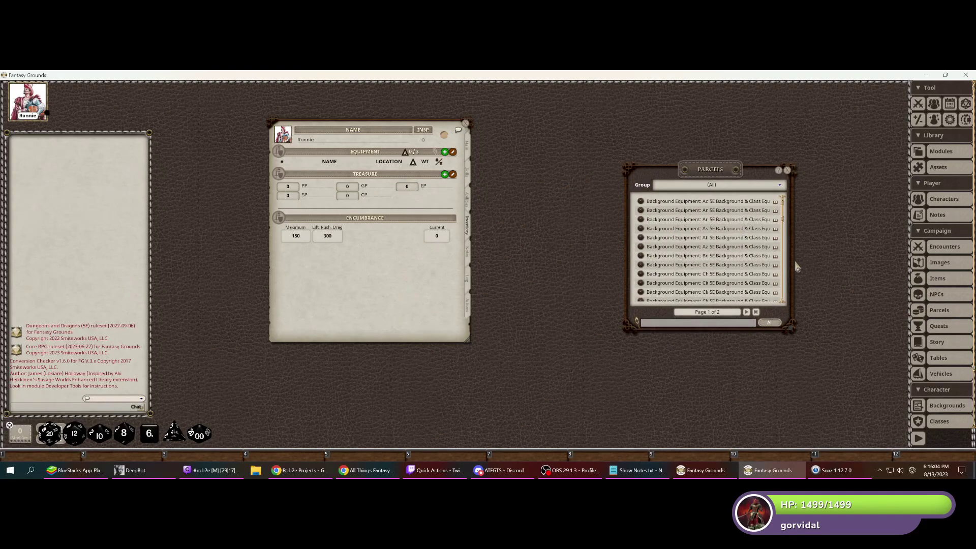
drag(794, 262, 910, 250)
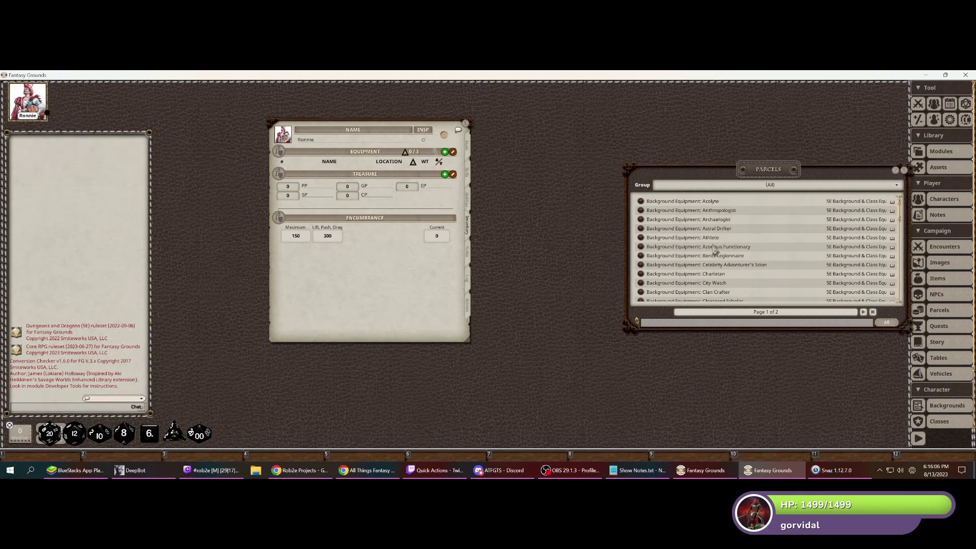
drag(541, 260, 372, 276)
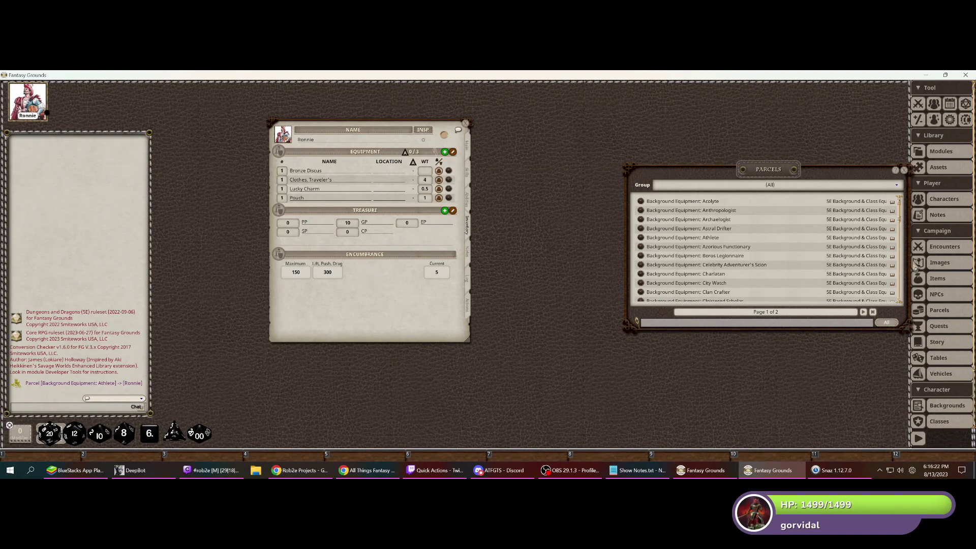
- From parcels page 2, give Ronnie Starting Equipment: Warlock and lengthen his sheet
drag(787, 173, 707, 154)
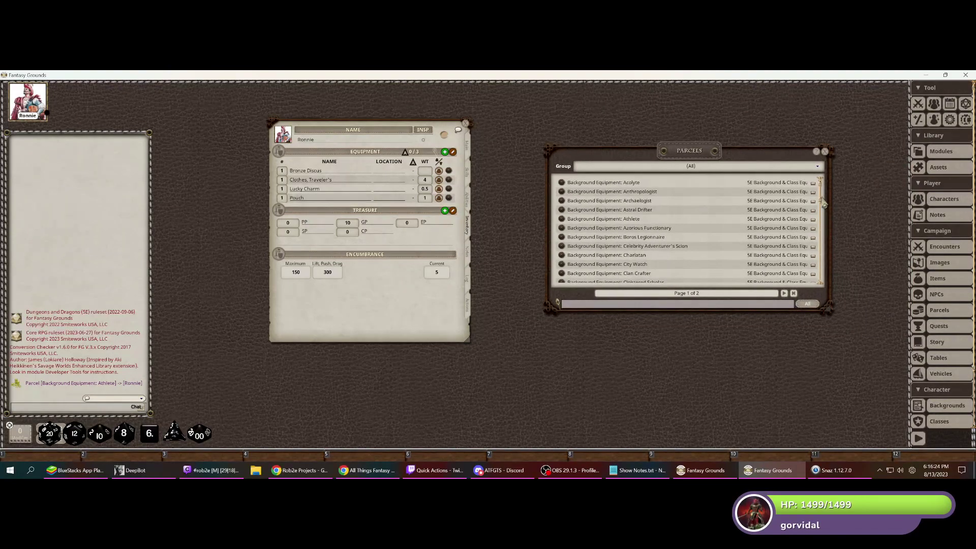
click(784, 293)
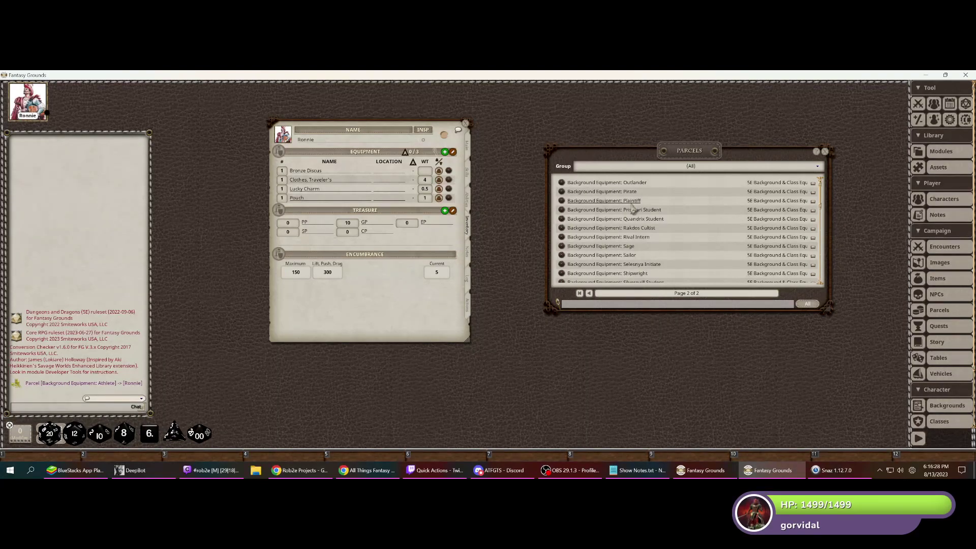
drag(823, 210, 819, 307)
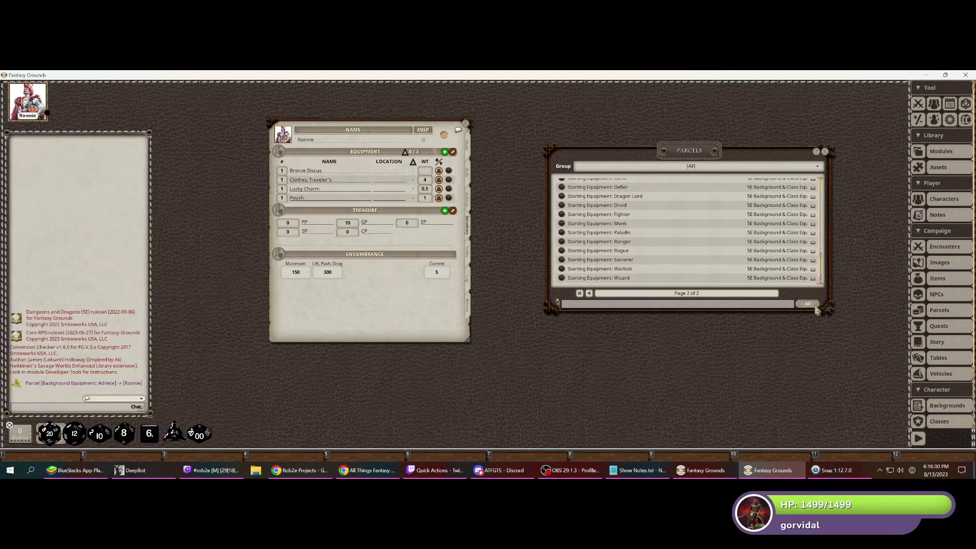
drag(568, 272, 379, 302)
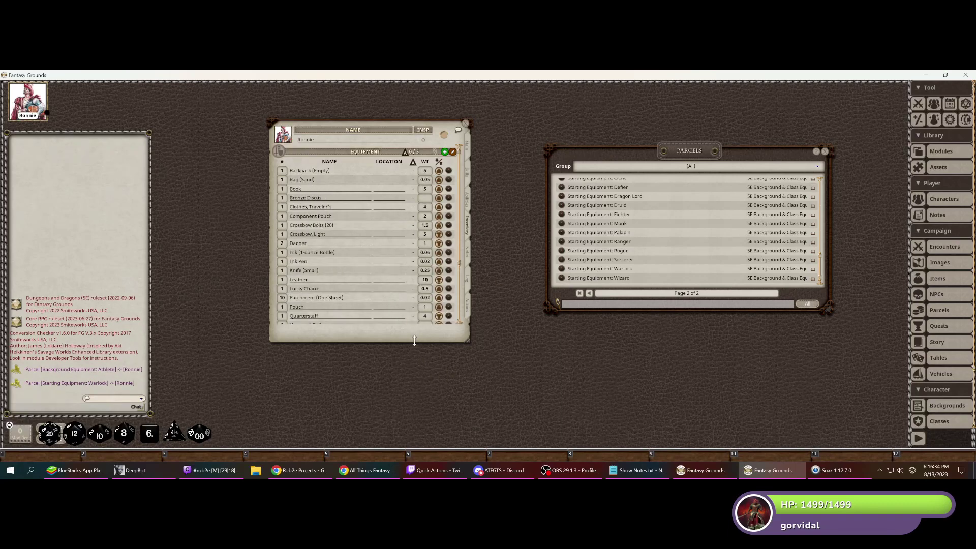
drag(414, 341, 401, 434)
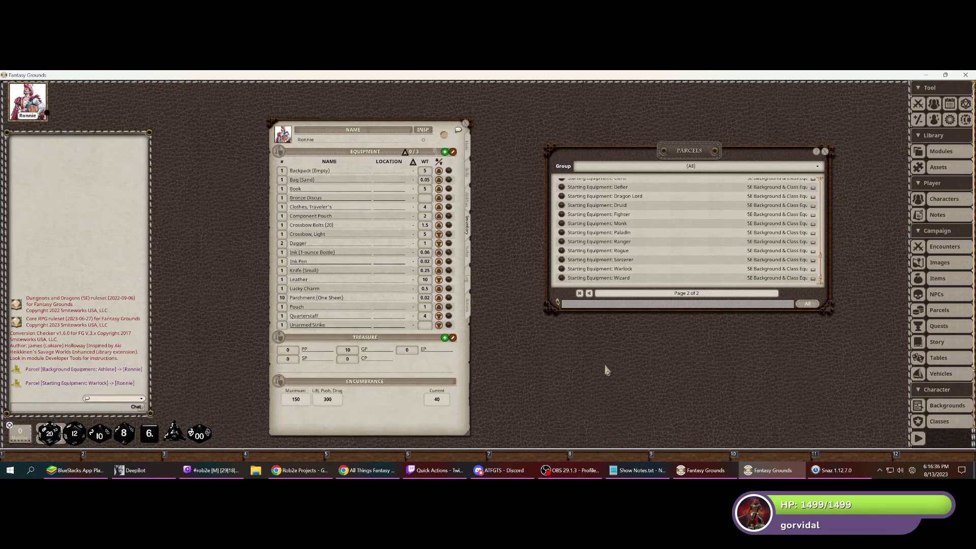
drag(701, 150, 729, 145)
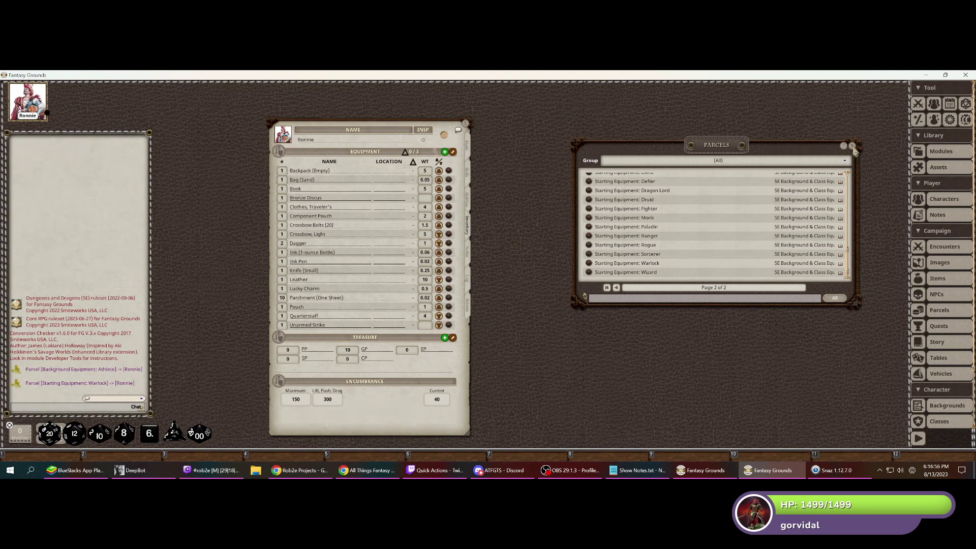
- Close the character sheet and exit the host campaign back to the launcher
click(466, 124)
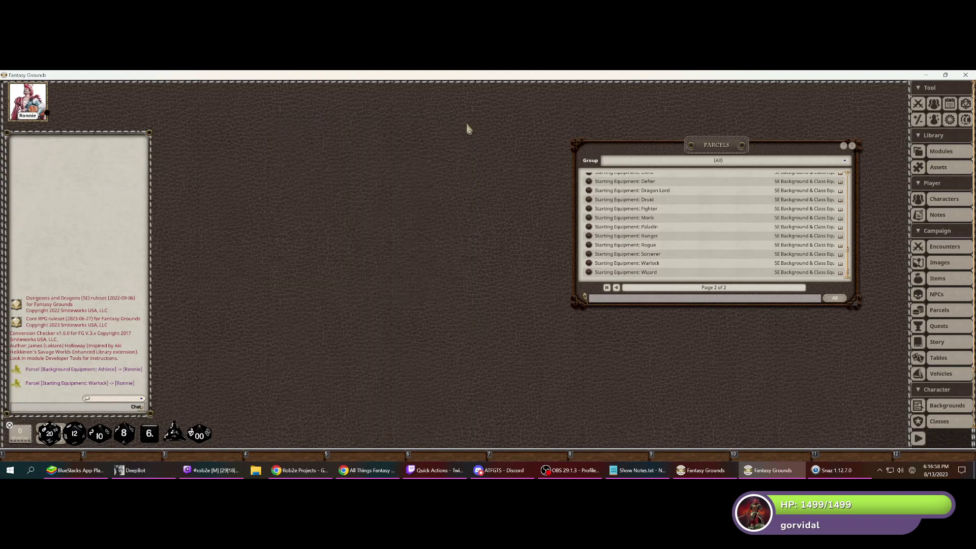
click(705, 470)
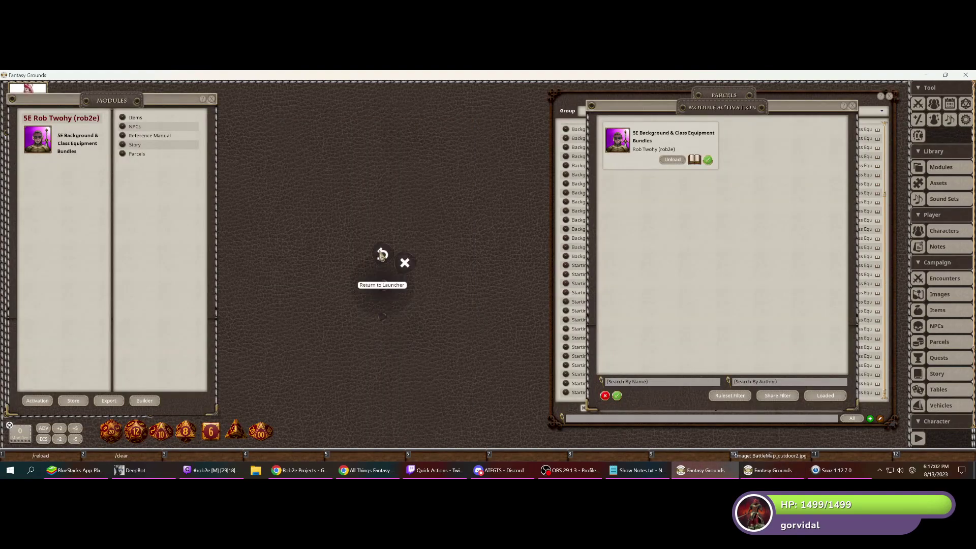
key(F1)
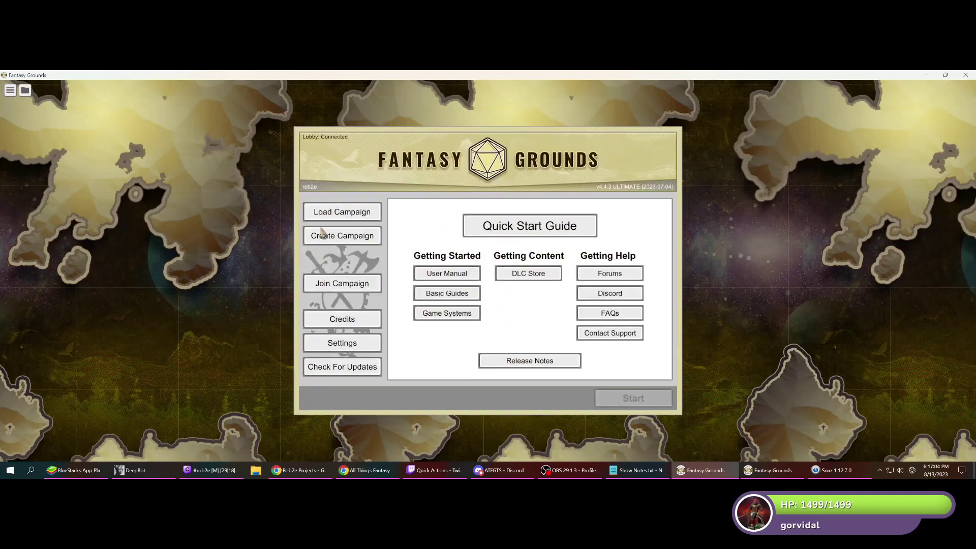
- Reload campaign ATFGTSShow with the Theme: FG Dark extension, then switch to the other instance
click(332, 215)
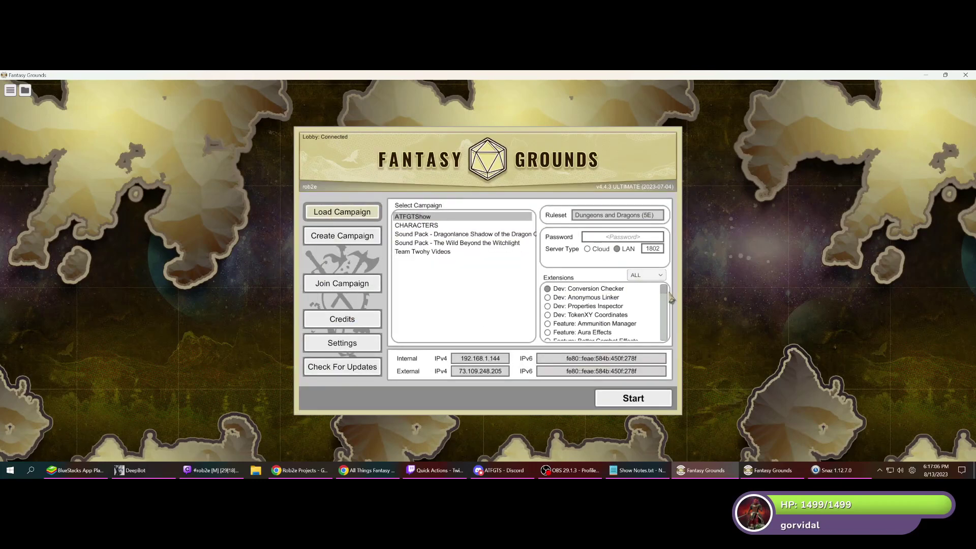
scroll(664, 297, down, 10)
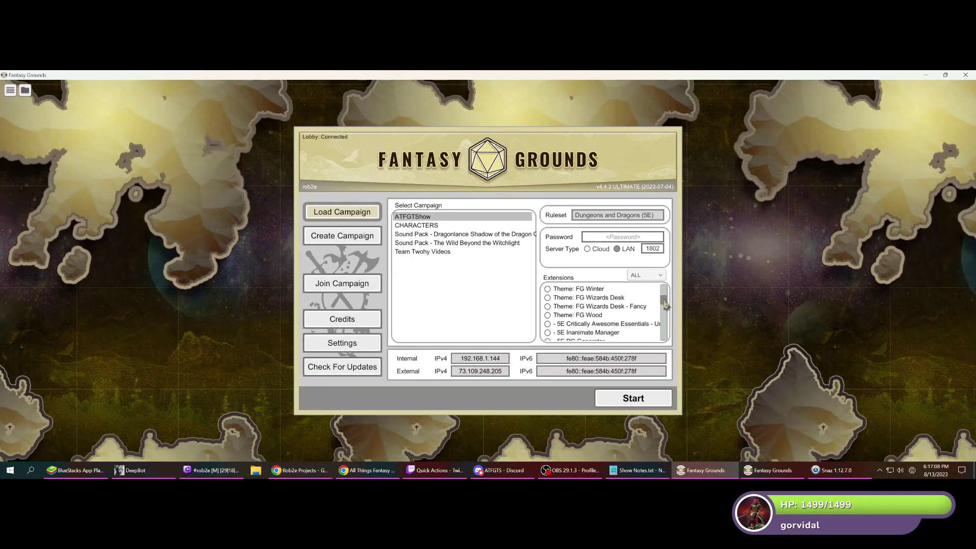
scroll(617, 318, up, 4)
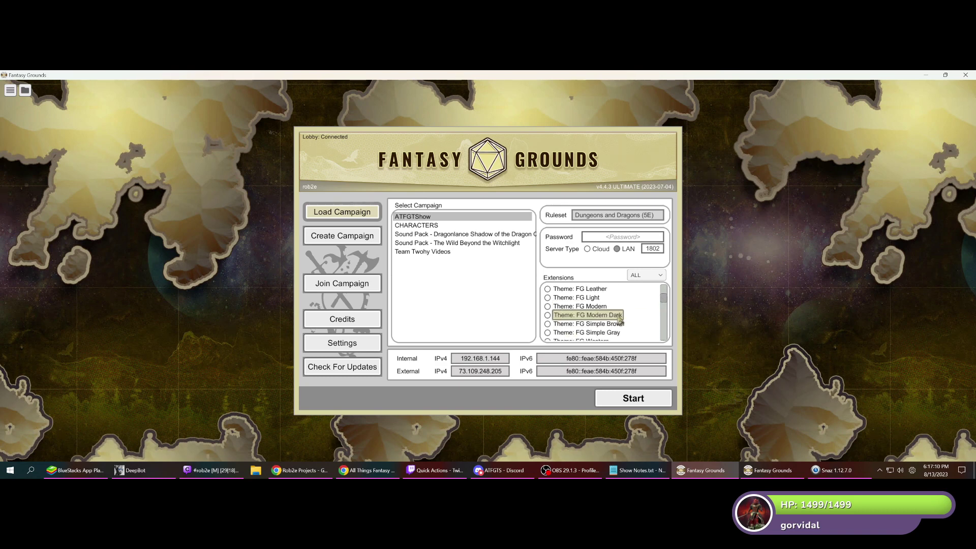
scroll(585, 300, up, 2)
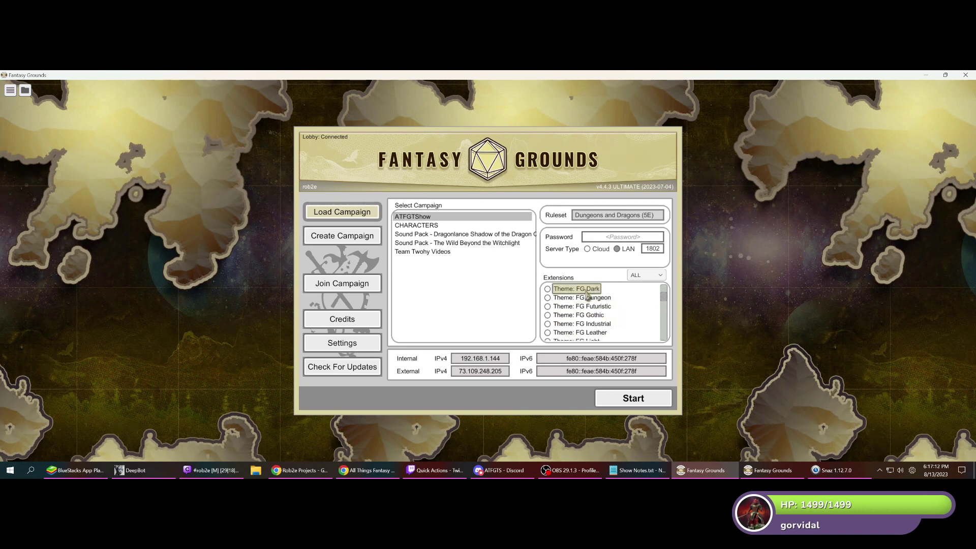
click(548, 290)
click(626, 403)
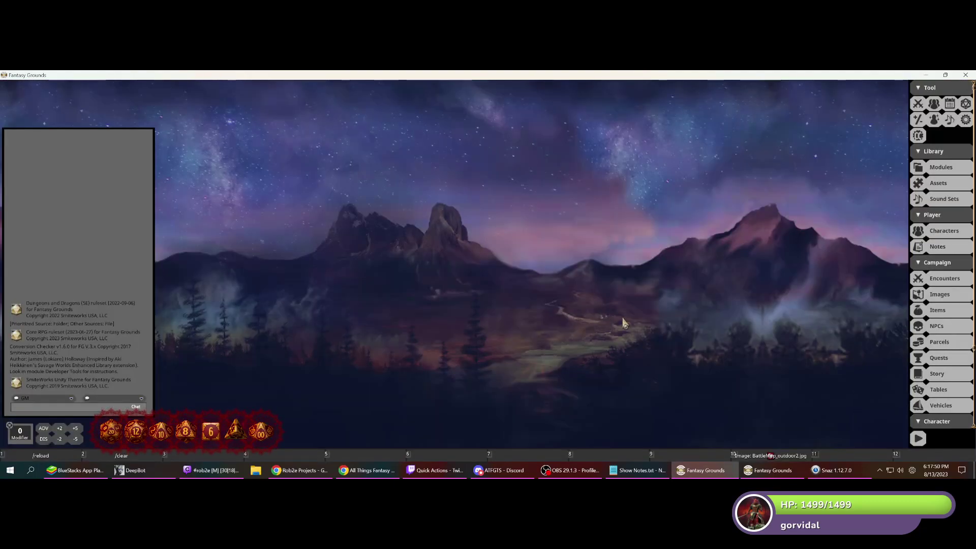
click(770, 471)
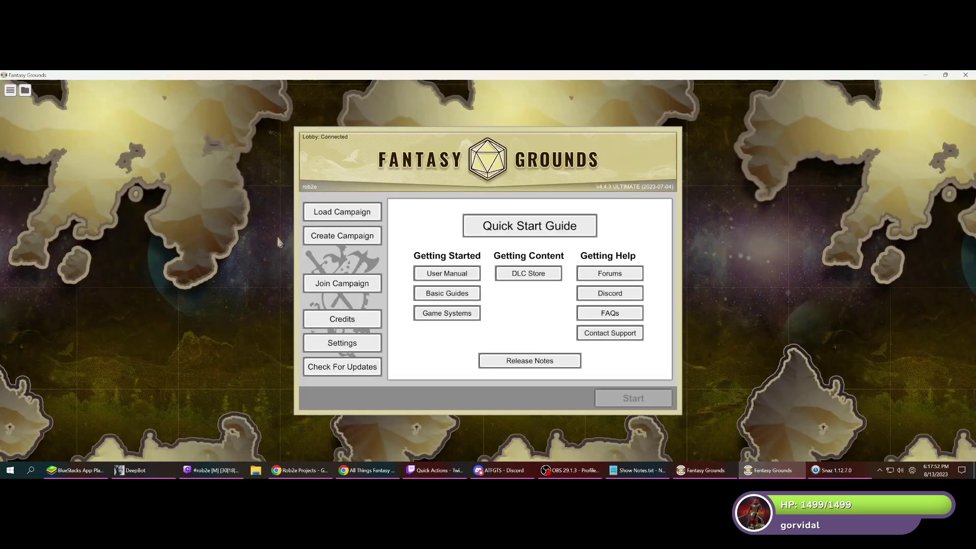
- Join the localhost campaign as a player from the launcher
click(331, 285)
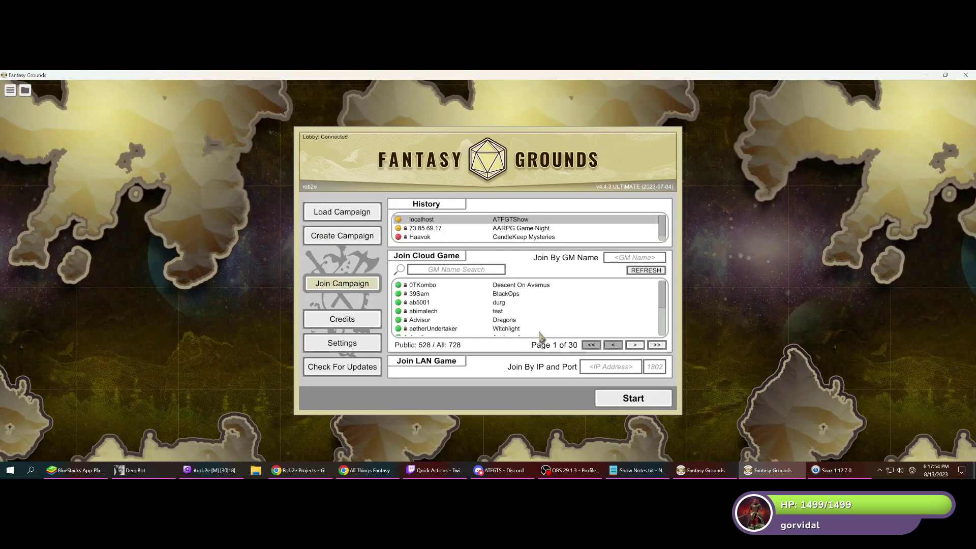
click(614, 399)
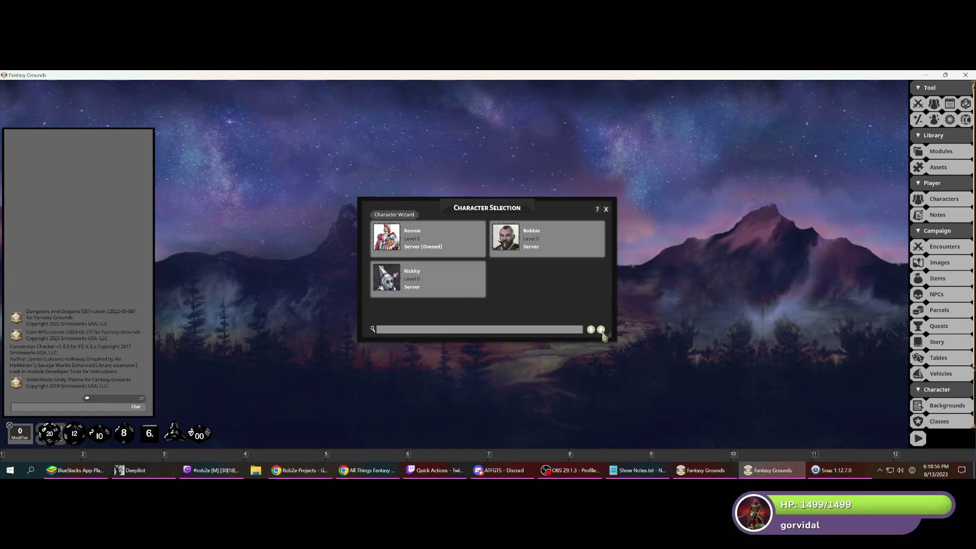
- Create a new character with the purple portrait and view its empty inventory
click(601, 329)
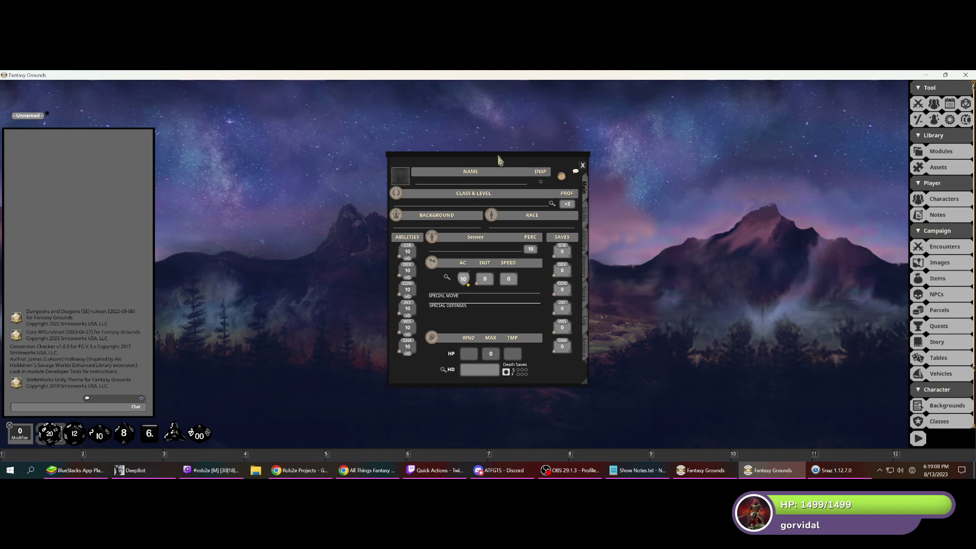
click(401, 181)
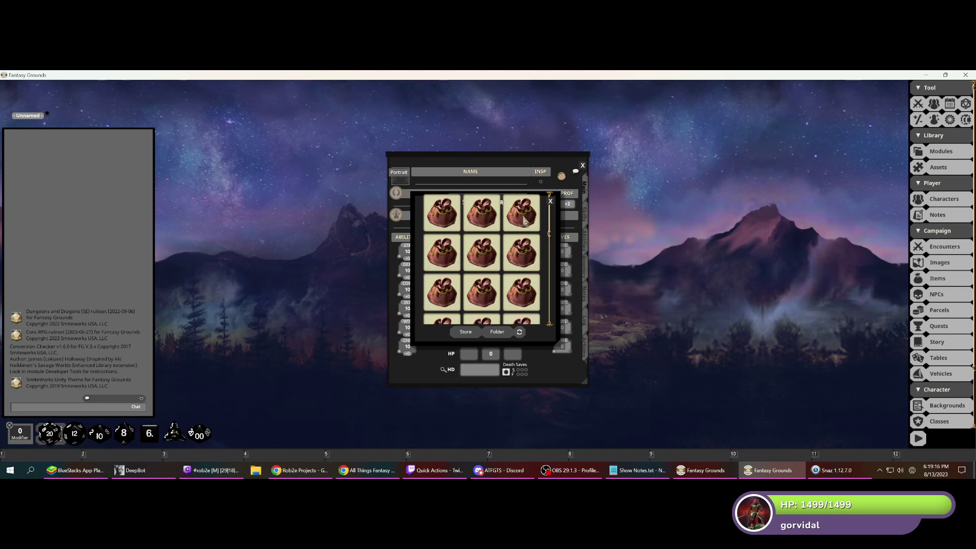
click(492, 222)
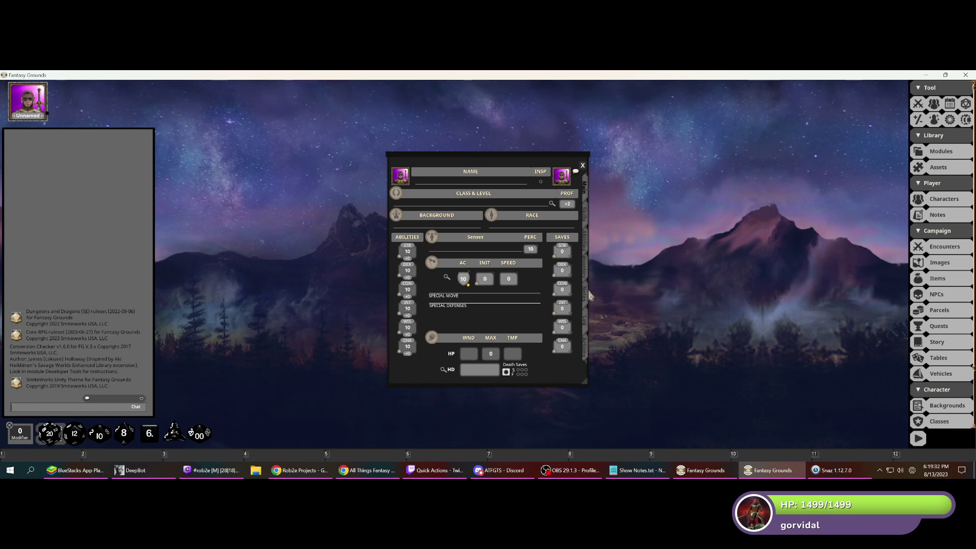
click(585, 273)
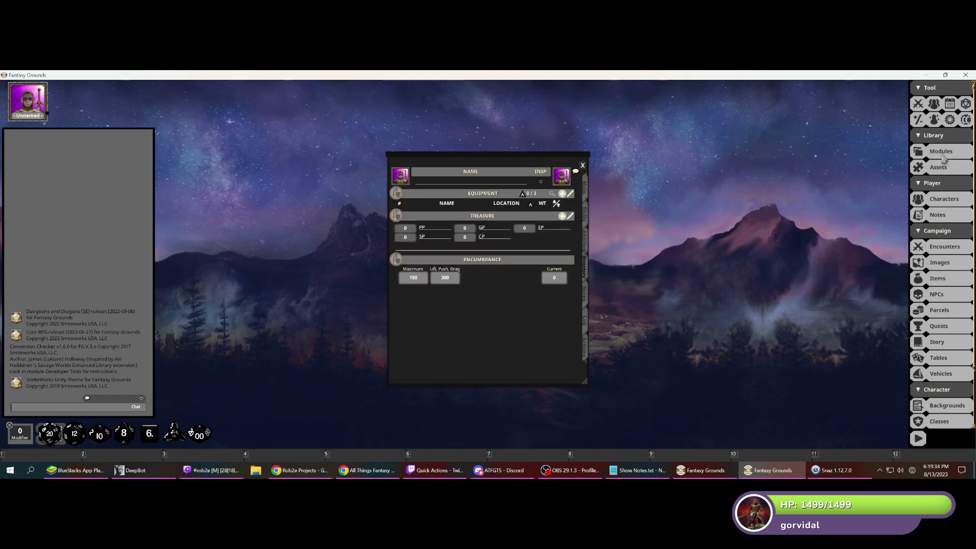
- Preview and close the City Watch background parcel, then bring the host window forward
click(939, 311)
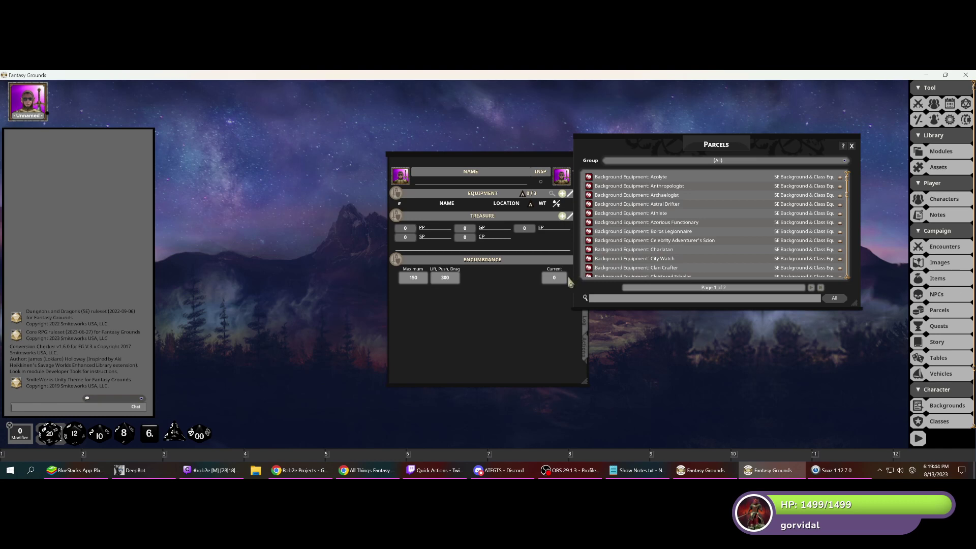
click(589, 258)
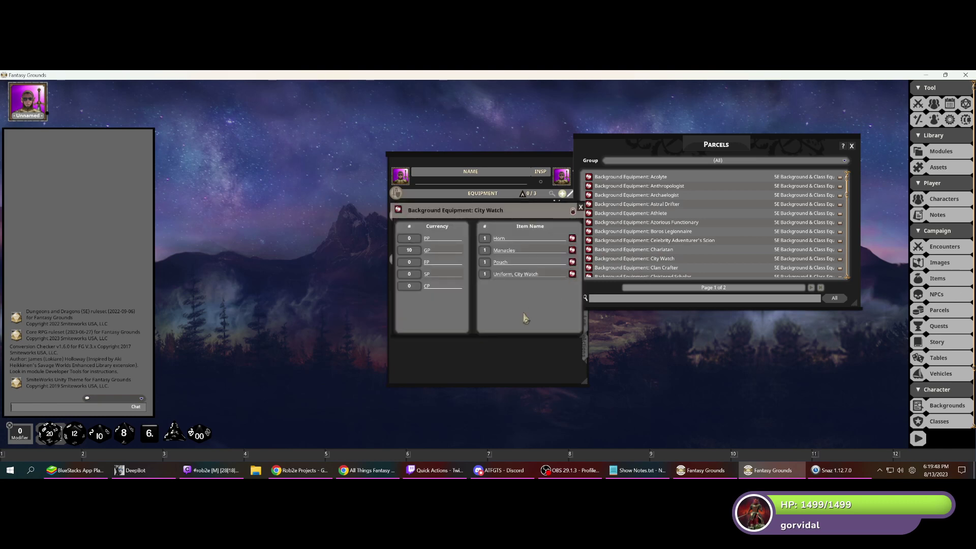
click(580, 208)
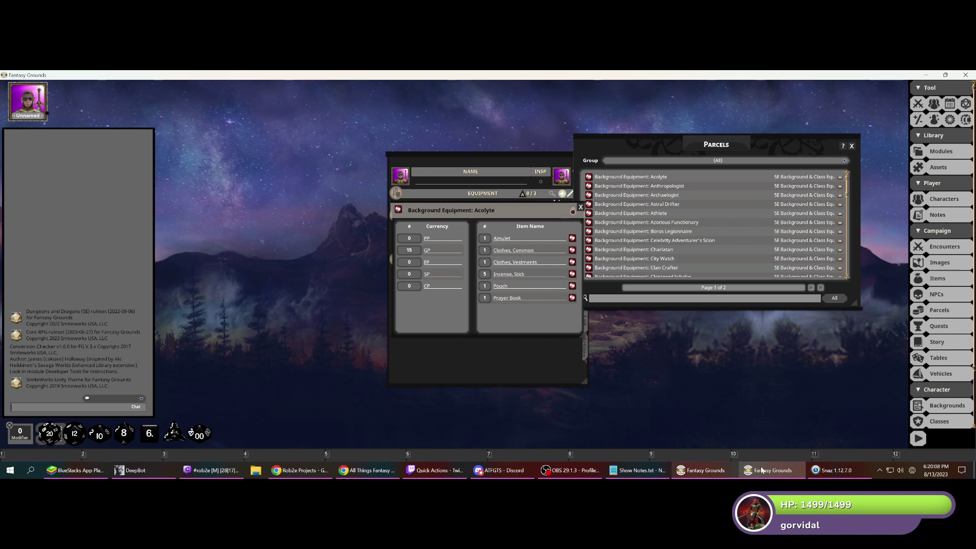
click(711, 473)
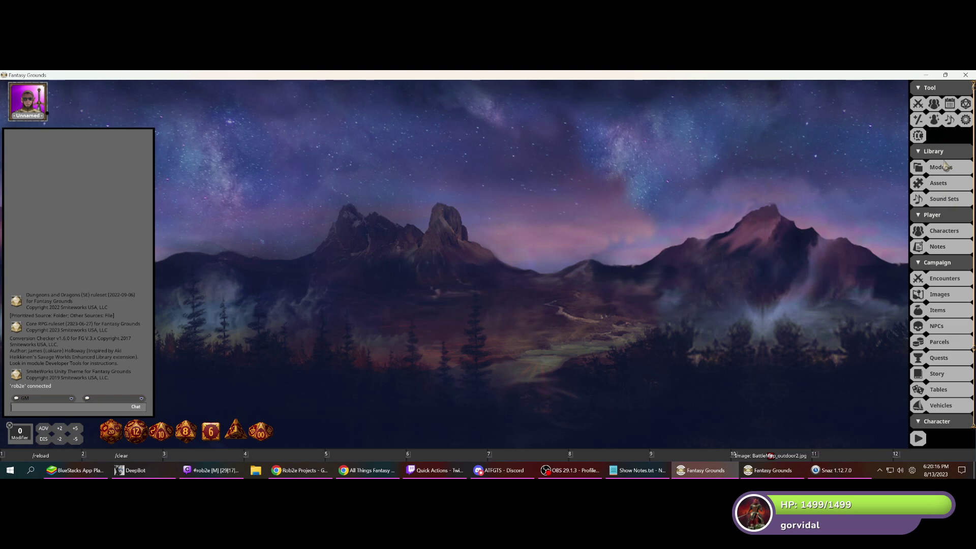
- Open the new unnamed character's sheet in both the host and player windows
click(944, 231)
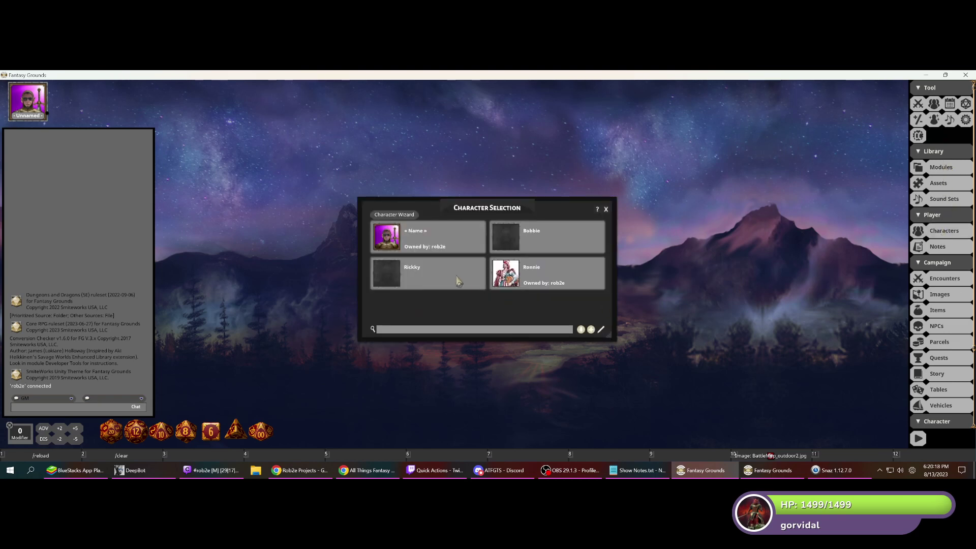
click(385, 238)
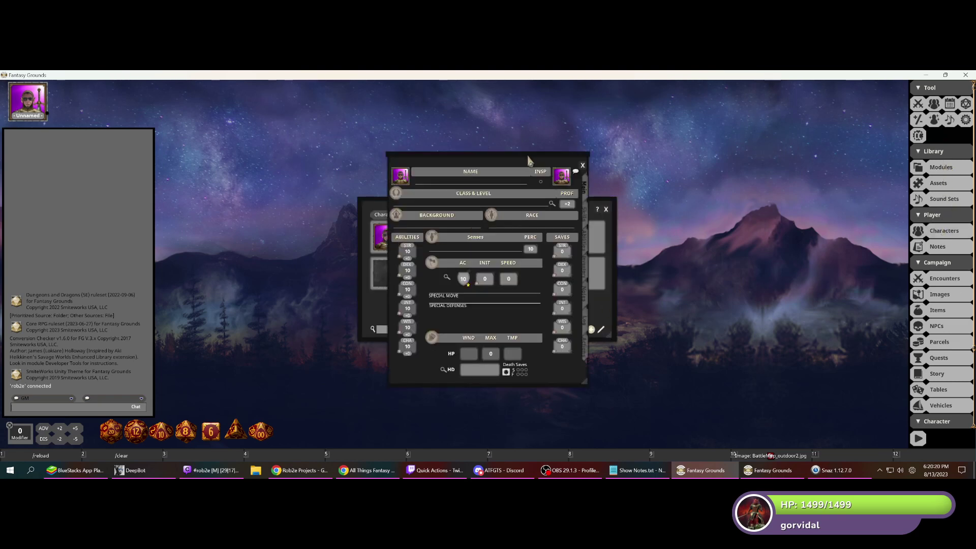
drag(529, 159, 334, 157)
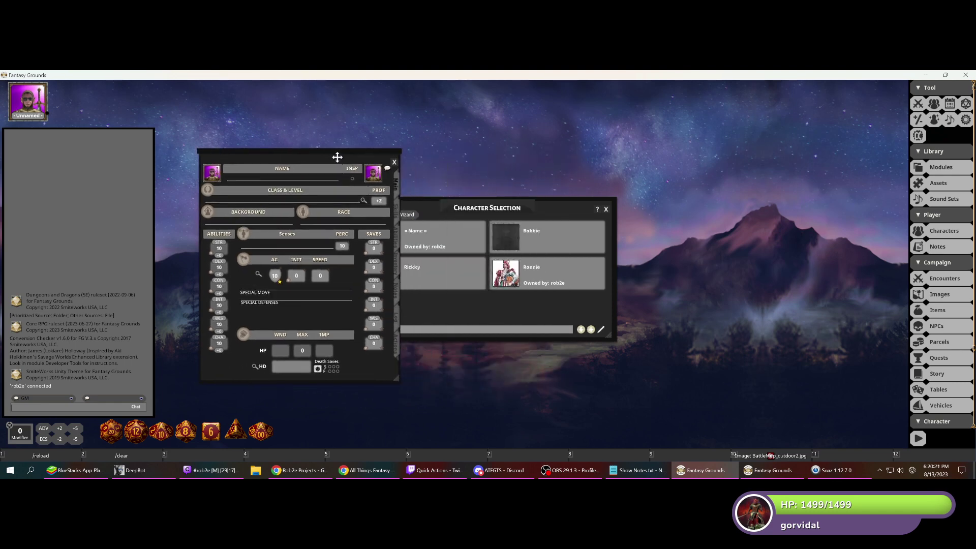
click(713, 470)
drag(508, 166, 295, 157)
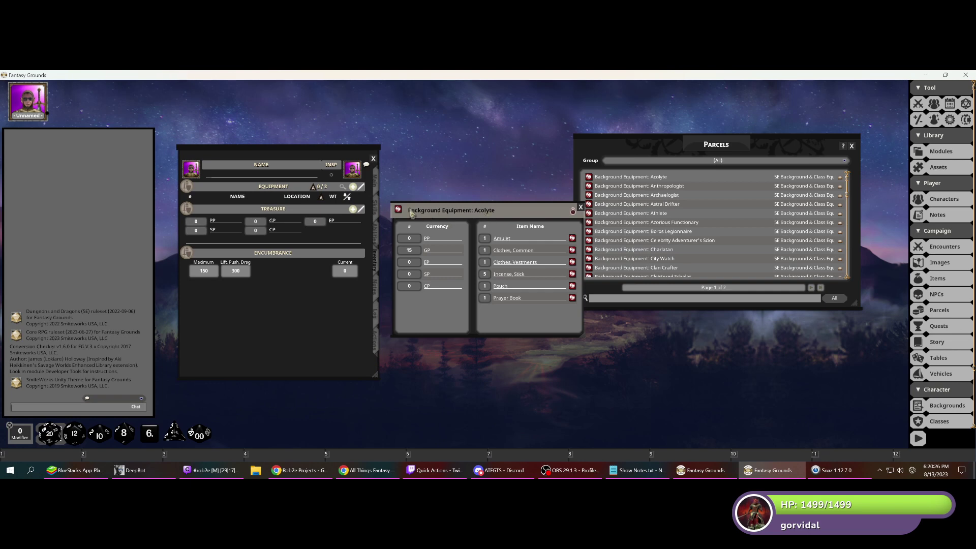
- Drop the Acolyte parcel onto the sheet for six items, 15 gold and encumbrance 16
drag(399, 210, 288, 322)
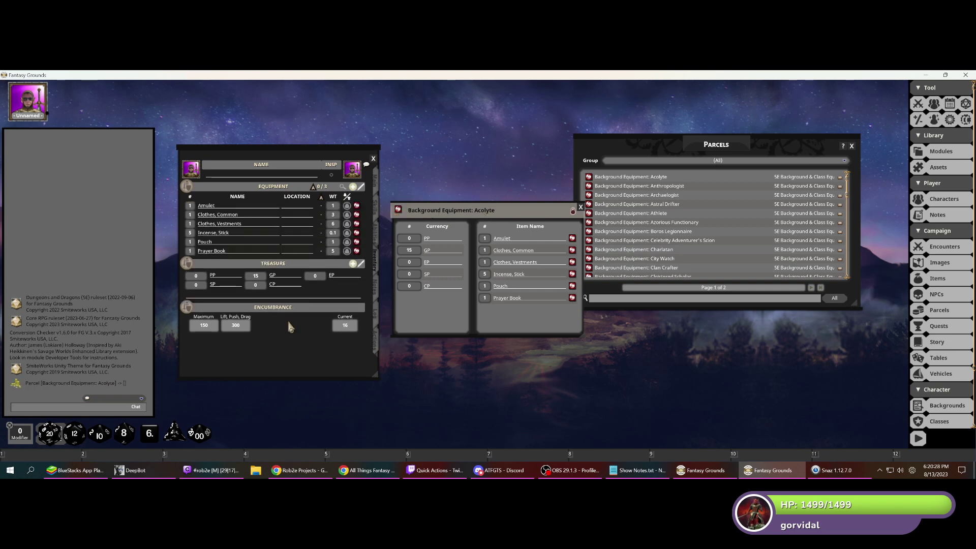
click(580, 209)
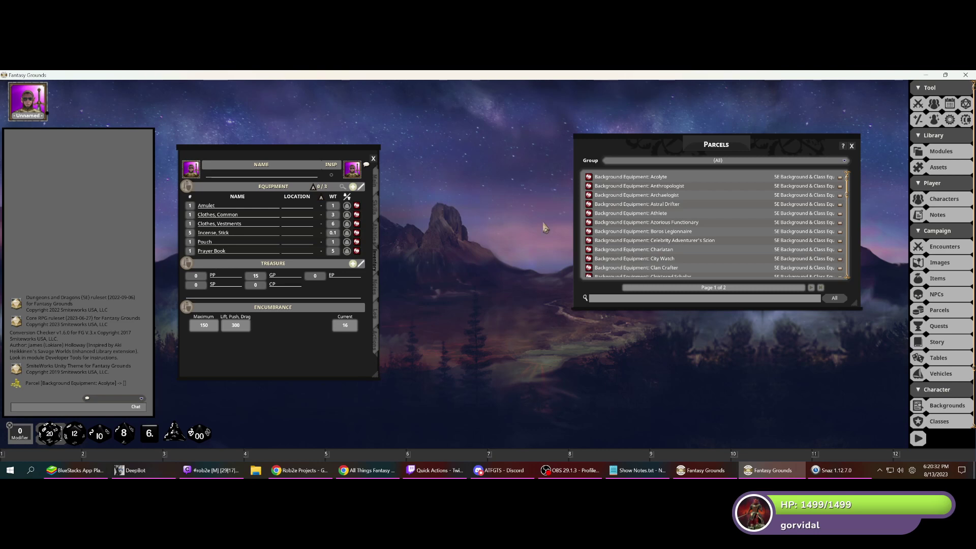
drag(777, 152, 687, 170)
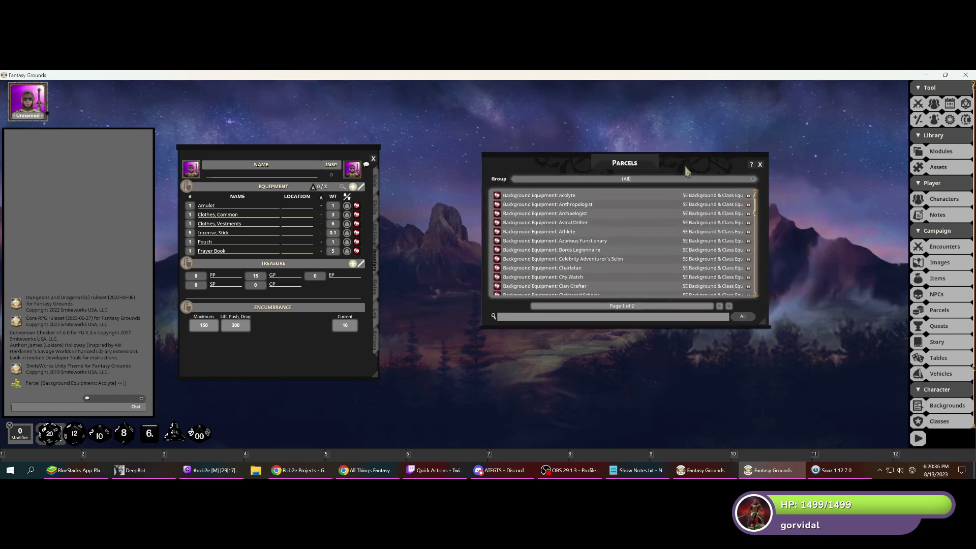
click(718, 474)
drag(506, 203, 582, 203)
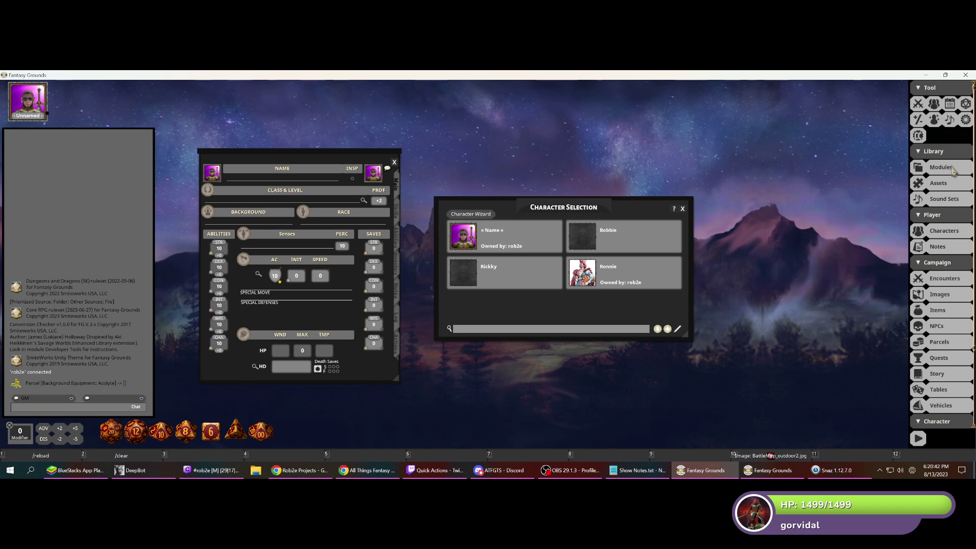
- Unload the Equipment Bundles module on the host and bring up the connected player's portrait menu
click(941, 168)
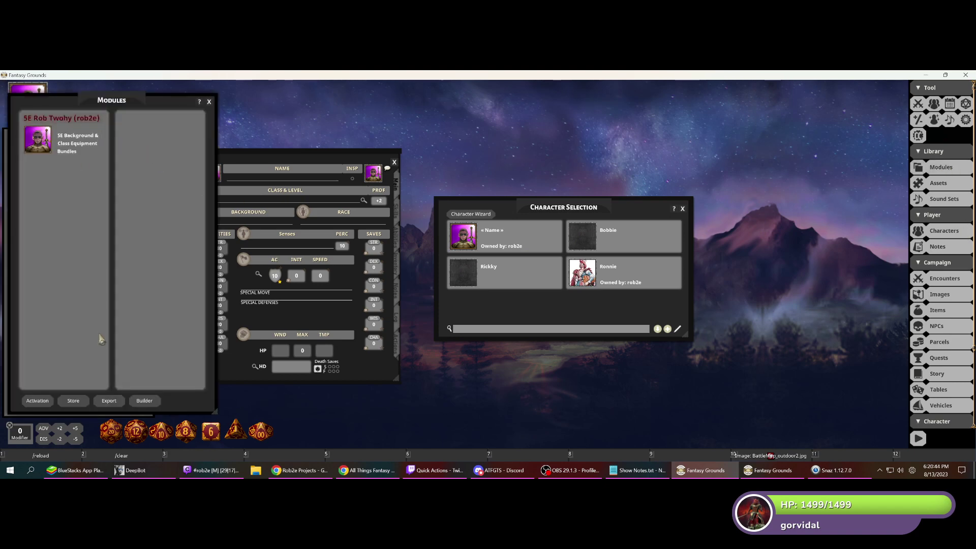
click(42, 406)
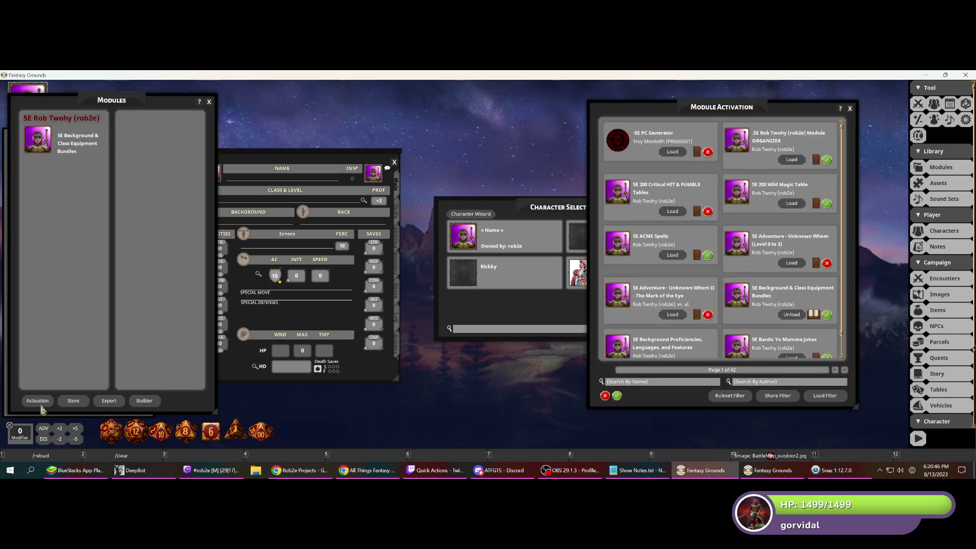
click(824, 396)
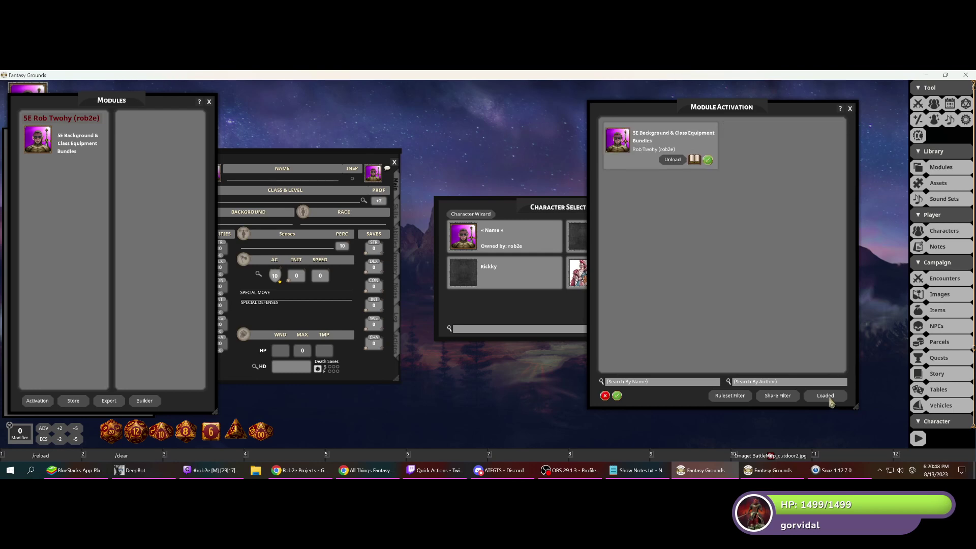
click(672, 160)
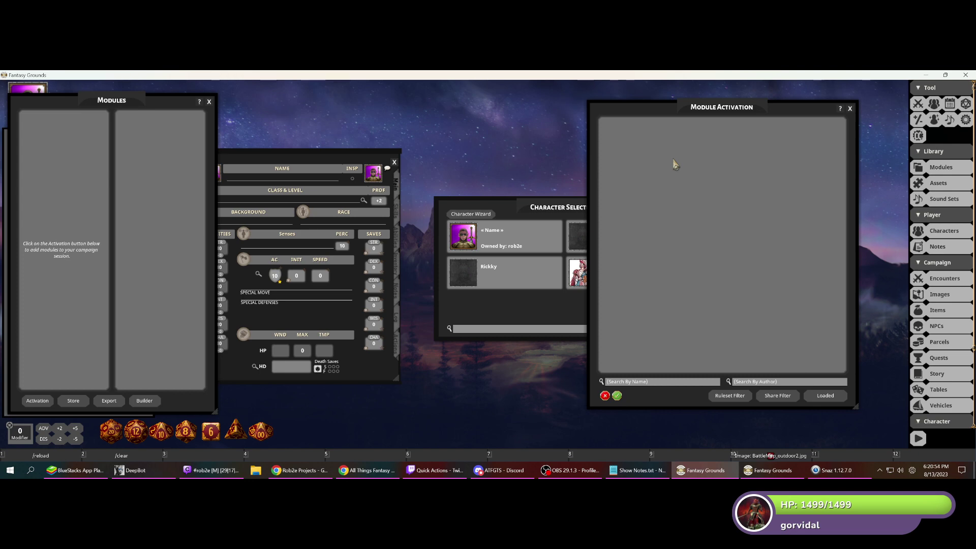
drag(84, 104, 271, 121)
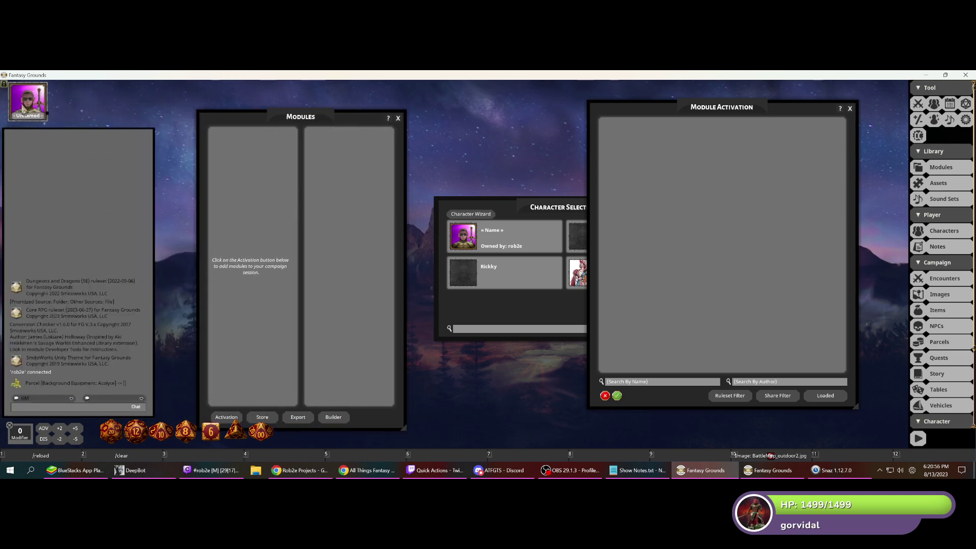
right_click(34, 124)
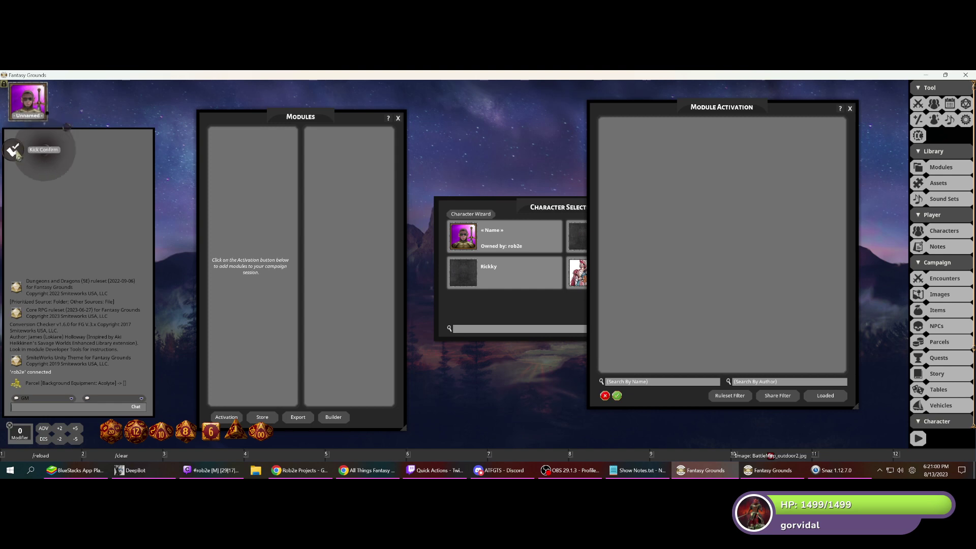
- Kick the player from the host, then rejoin the localhost campaign from the player's launcher
click(15, 150)
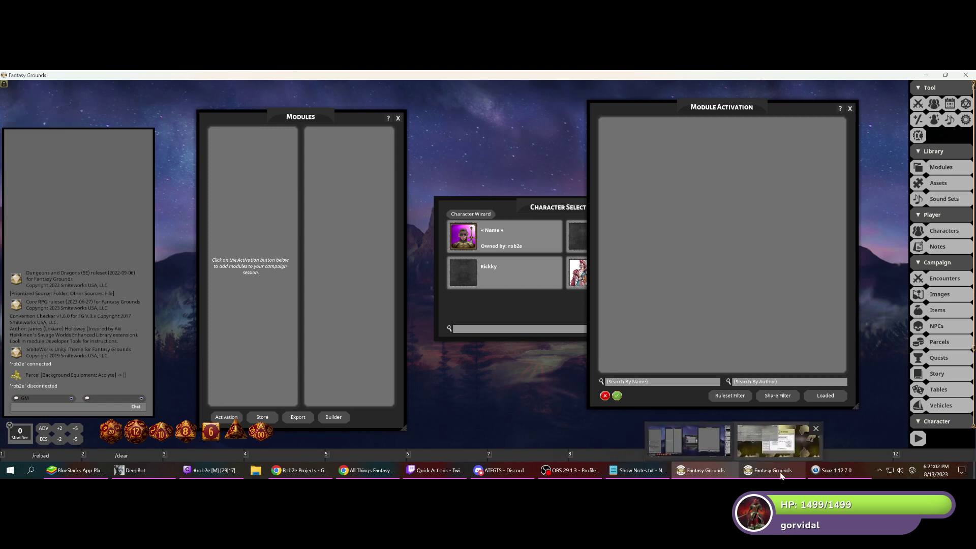
click(743, 432)
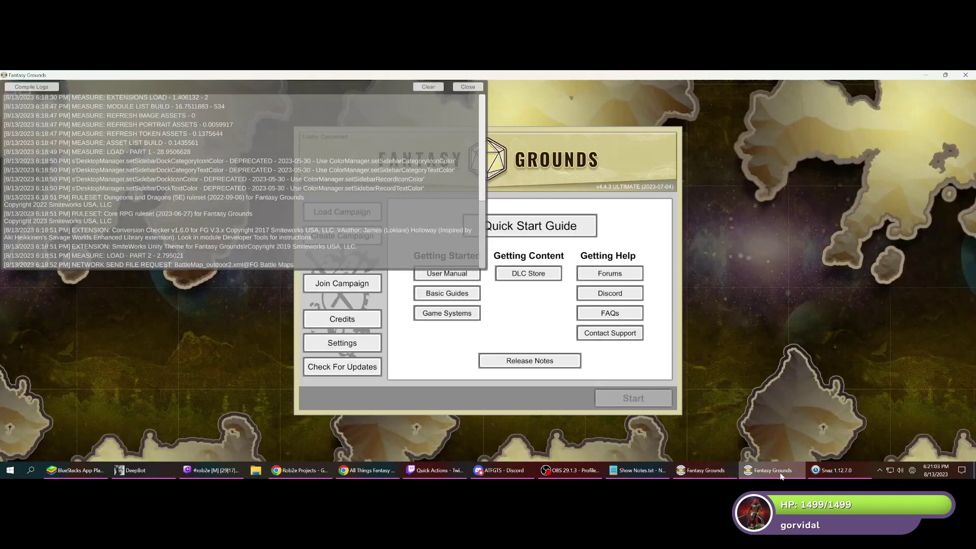
click(468, 87)
click(341, 285)
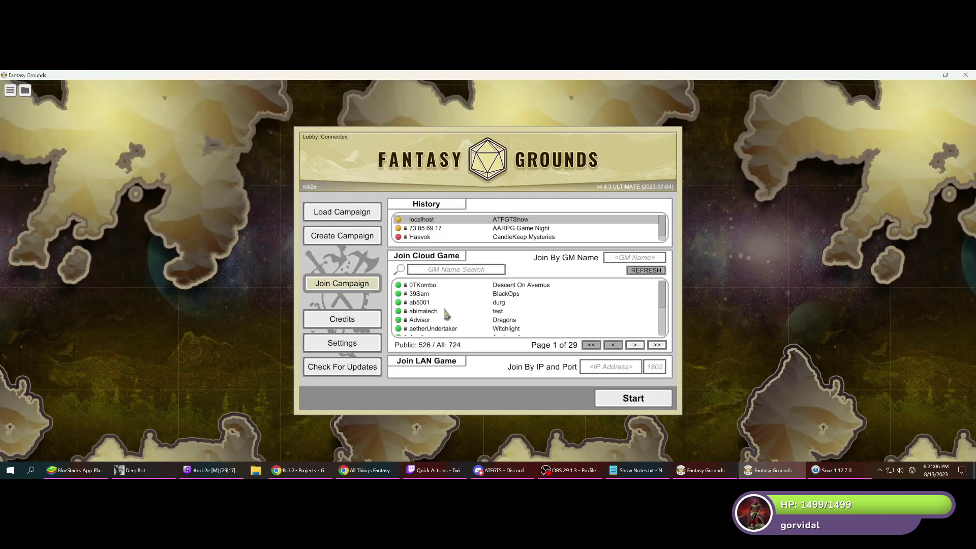
click(652, 402)
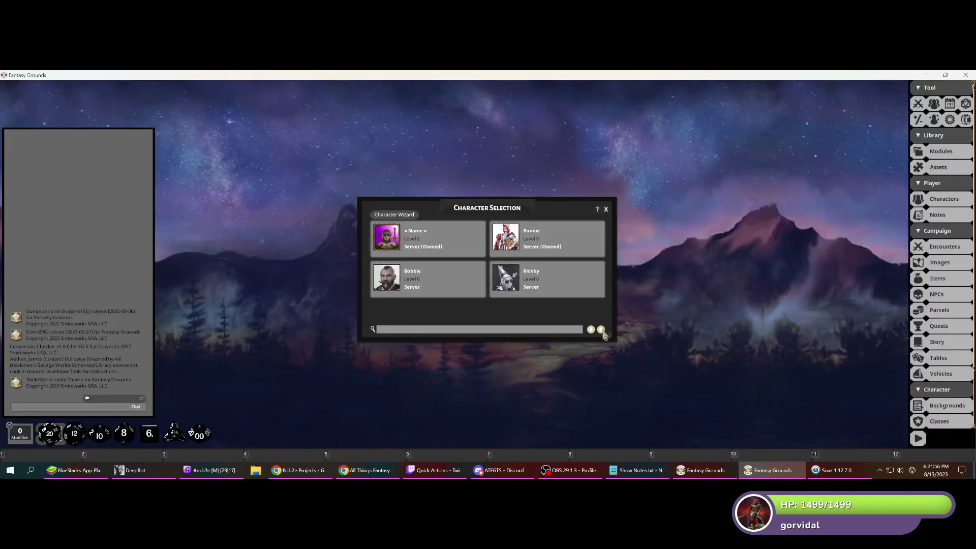
- Start playing as the player with a new blank character
click(600, 330)
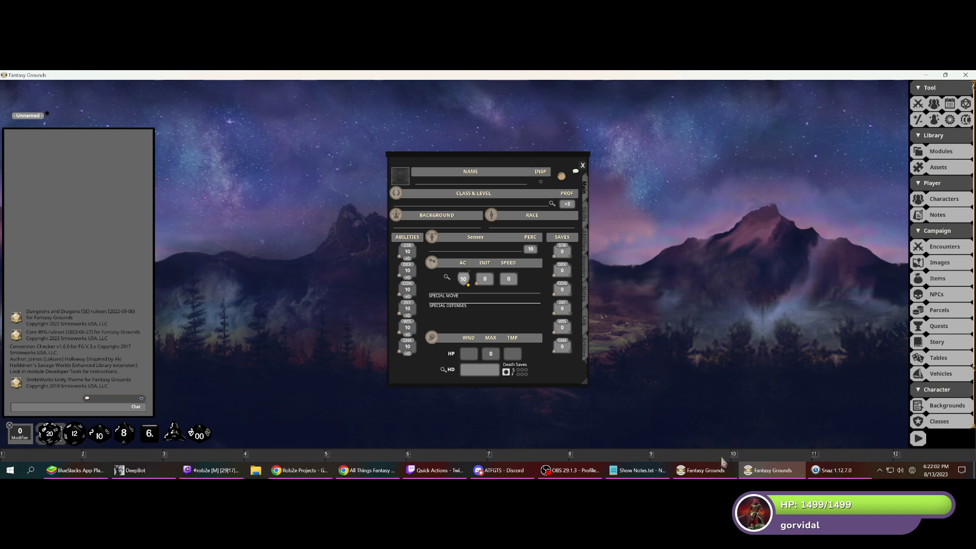
click(715, 474)
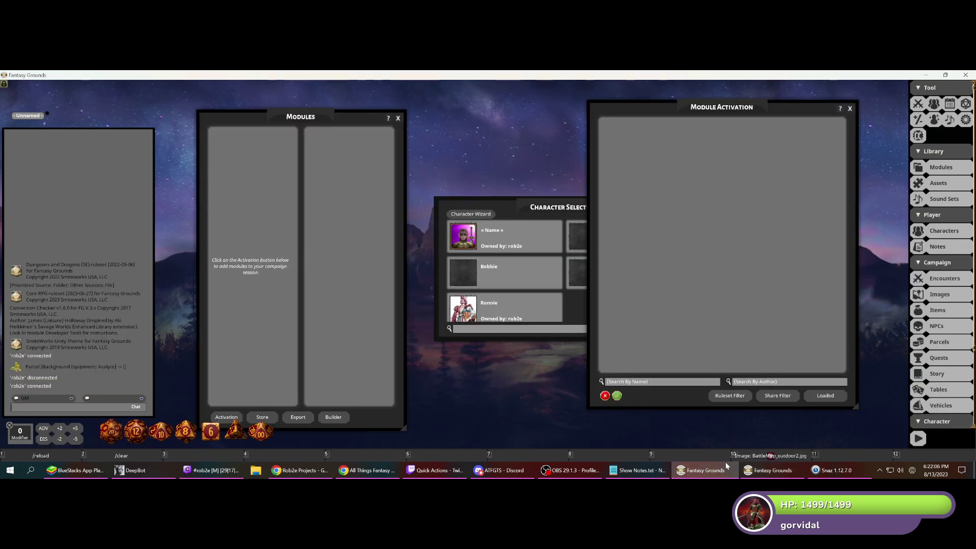
click(768, 470)
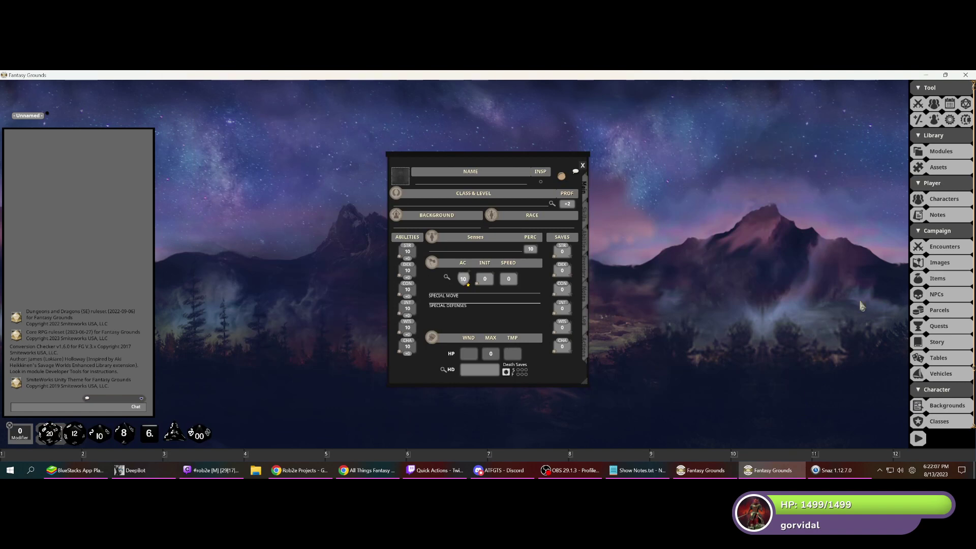
- Unload the 5E Background & Class Equipment Bundles module from the player's Module Activation list
click(956, 155)
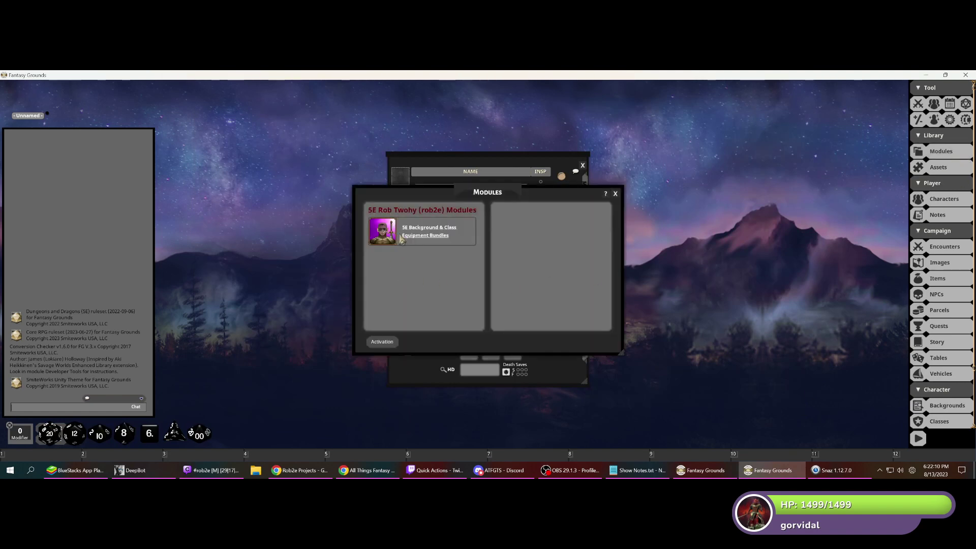
drag(497, 198, 212, 160)
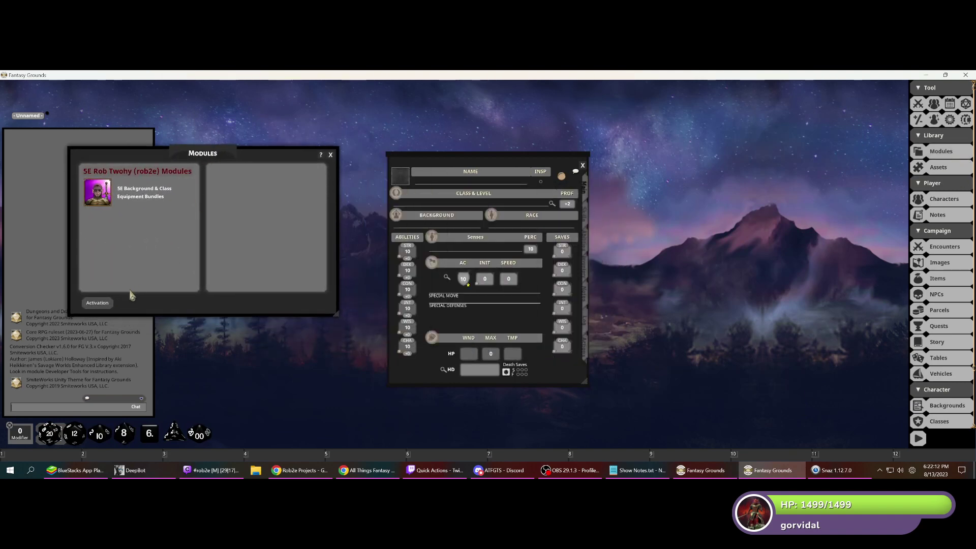
click(97, 303)
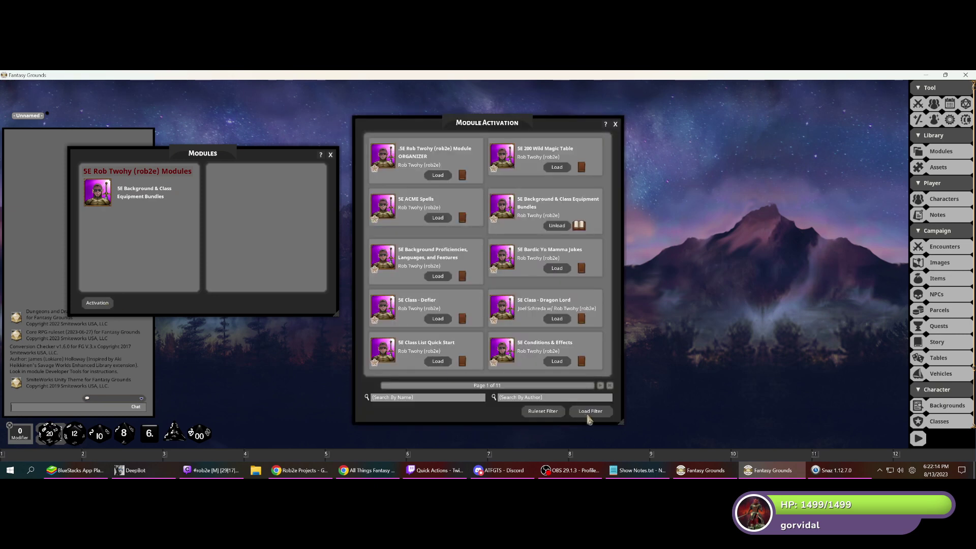
click(589, 414)
click(438, 175)
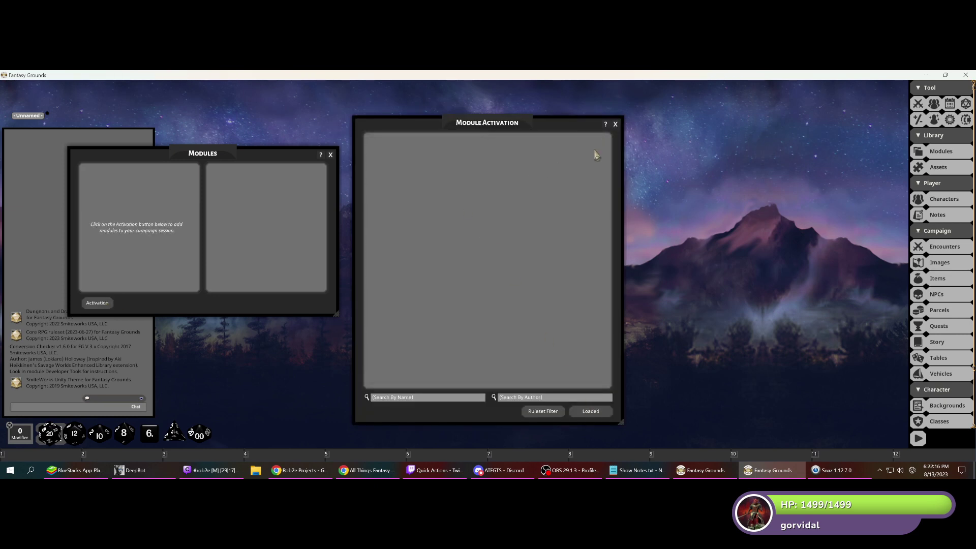
click(614, 124)
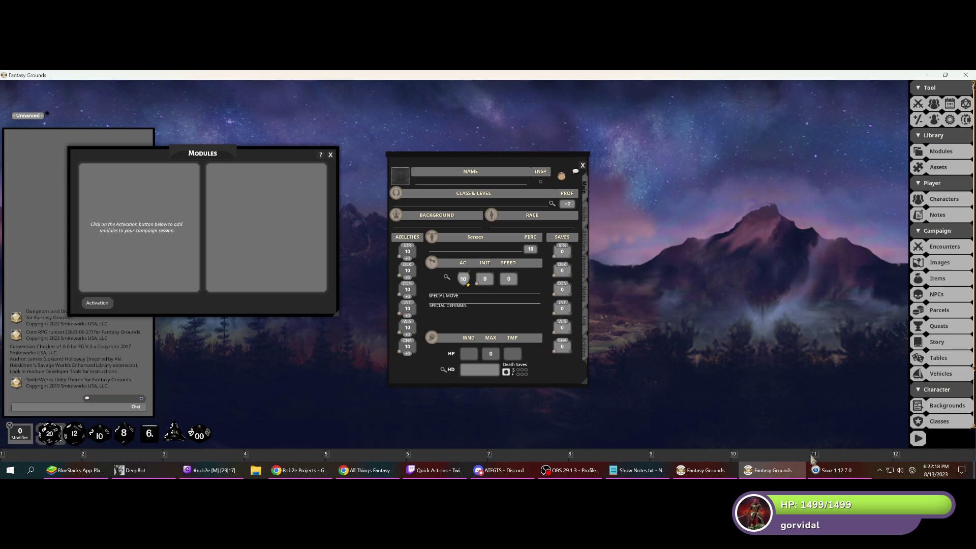
- On the host, filter Module Activation to Not Loaded and block players loading Equipment Bundles
click(689, 473)
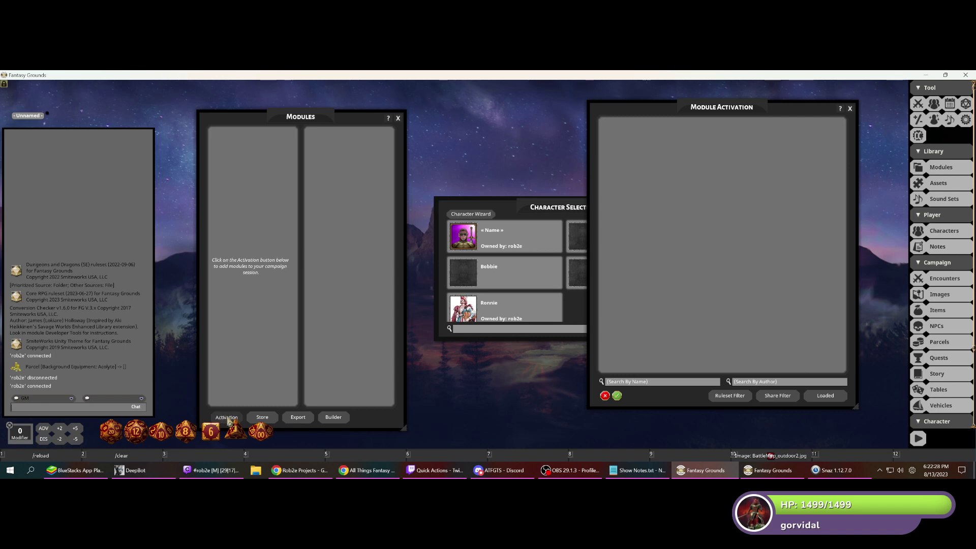
click(670, 382)
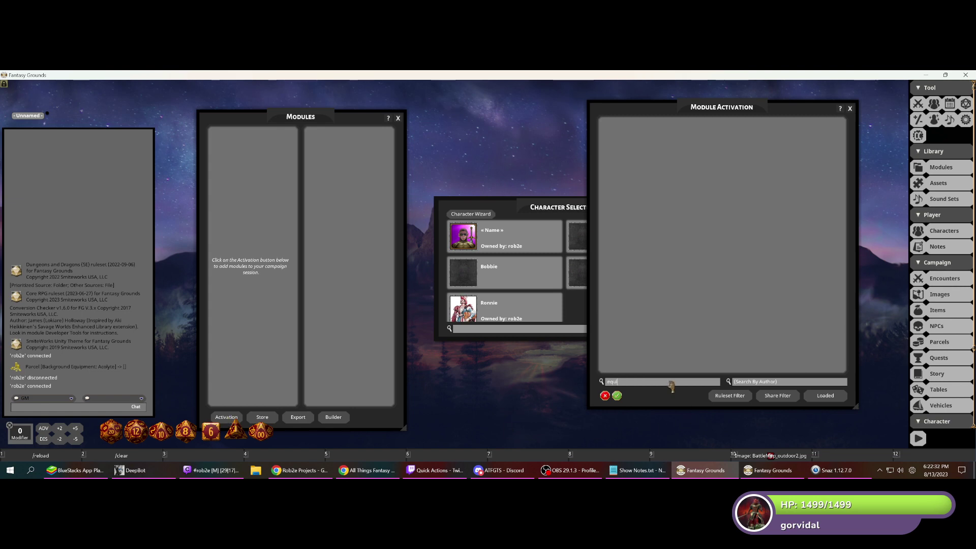
double_click(671, 385)
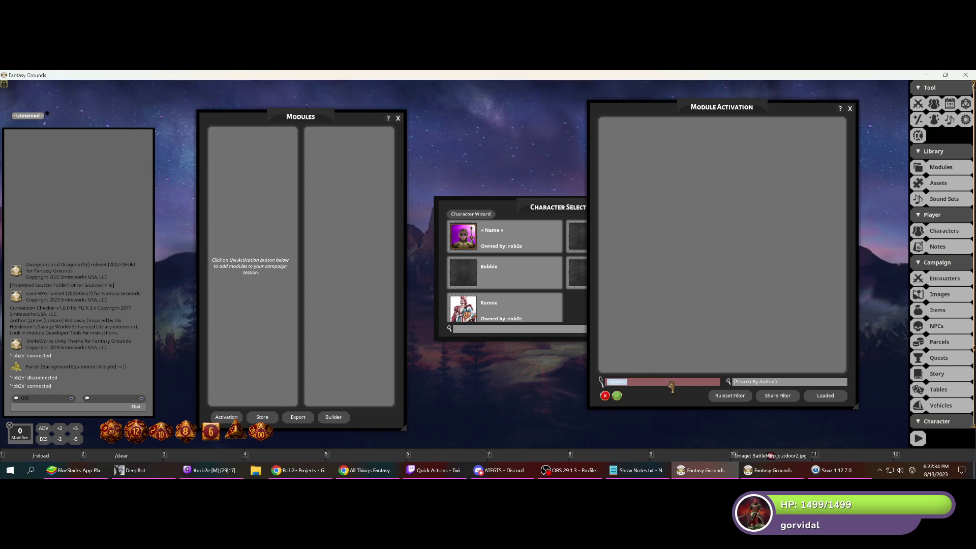
text(r)
click(838, 399)
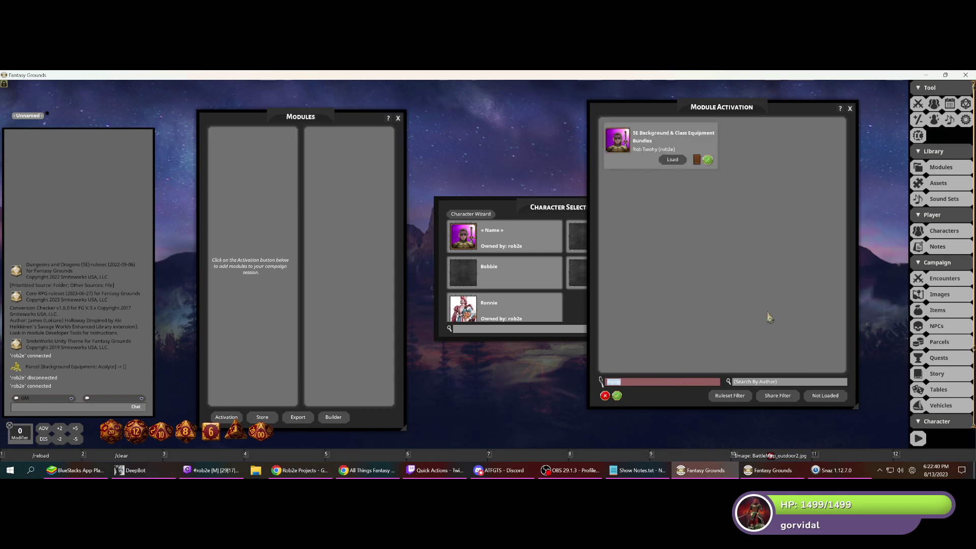
click(708, 161)
- Search the player's Module Activation list for 'equip'
click(764, 472)
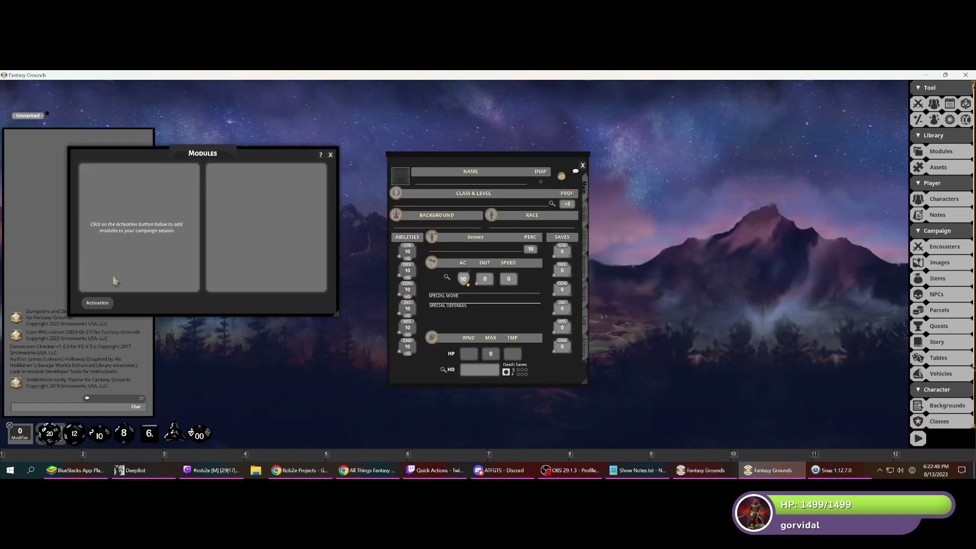
click(97, 304)
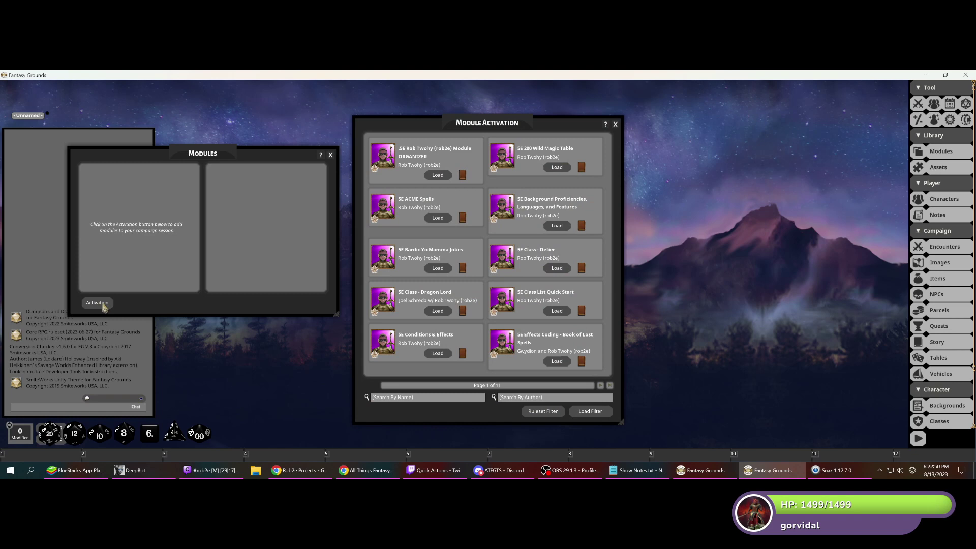
click(386, 399)
text(equip)
key(Return)
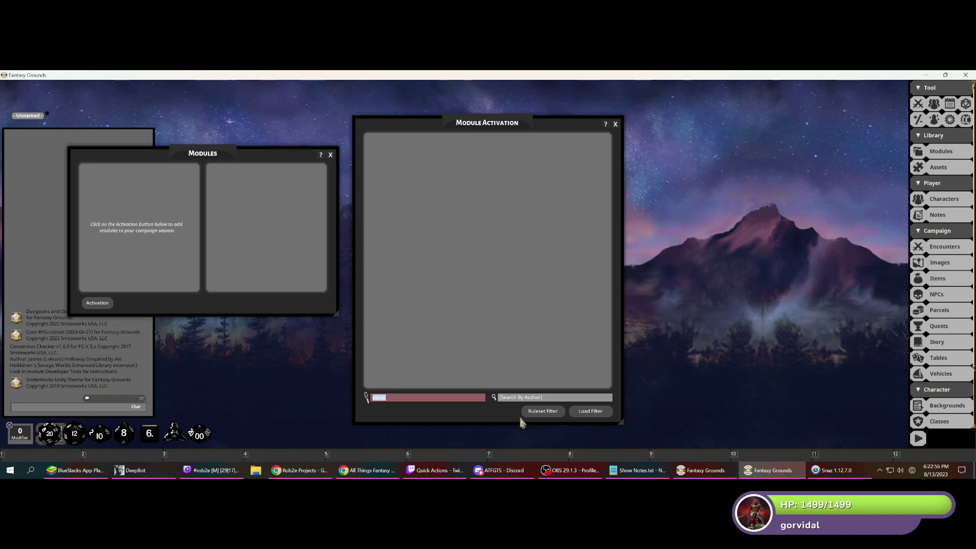
click(705, 470)
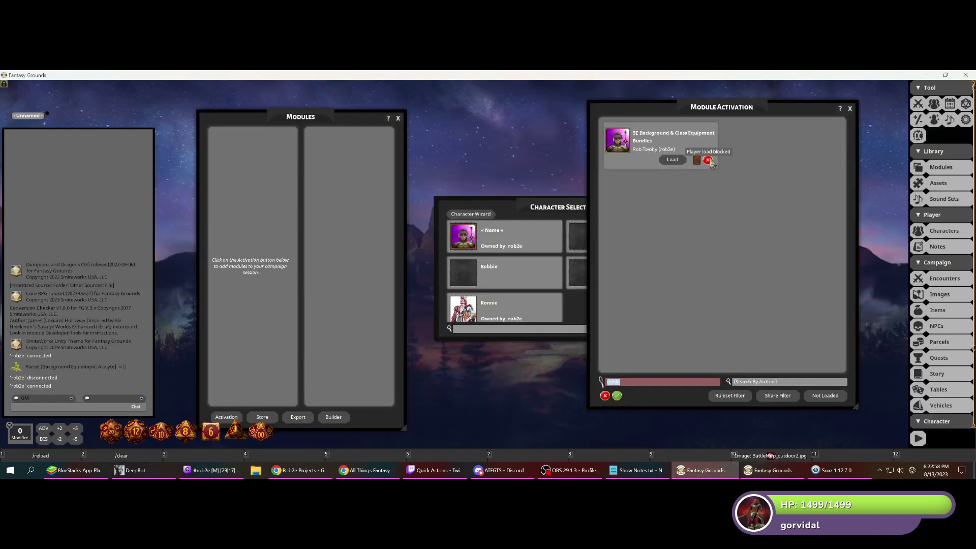
click(767, 470)
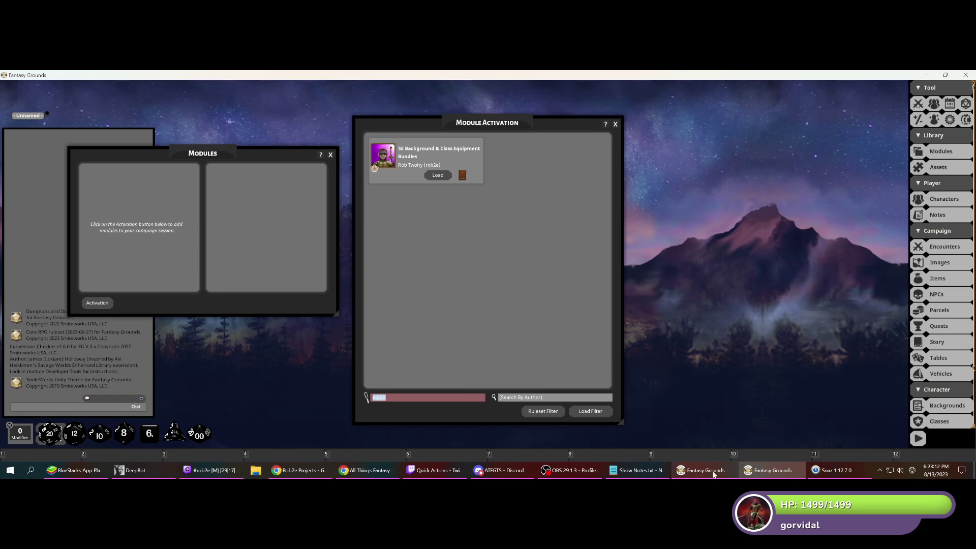
- Toggle the host's player-load permission for the Equipment Bundles module
mouse_move(713, 473)
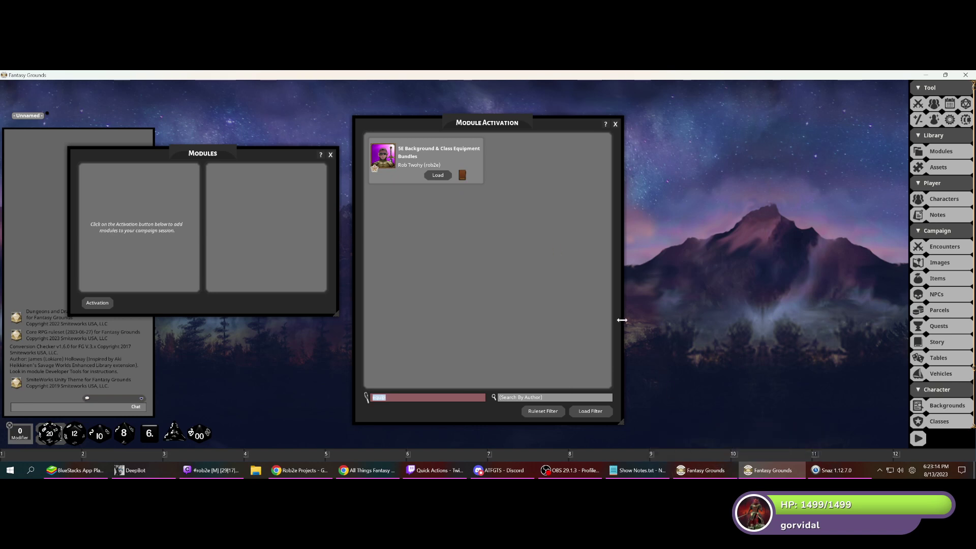
click(707, 469)
click(708, 160)
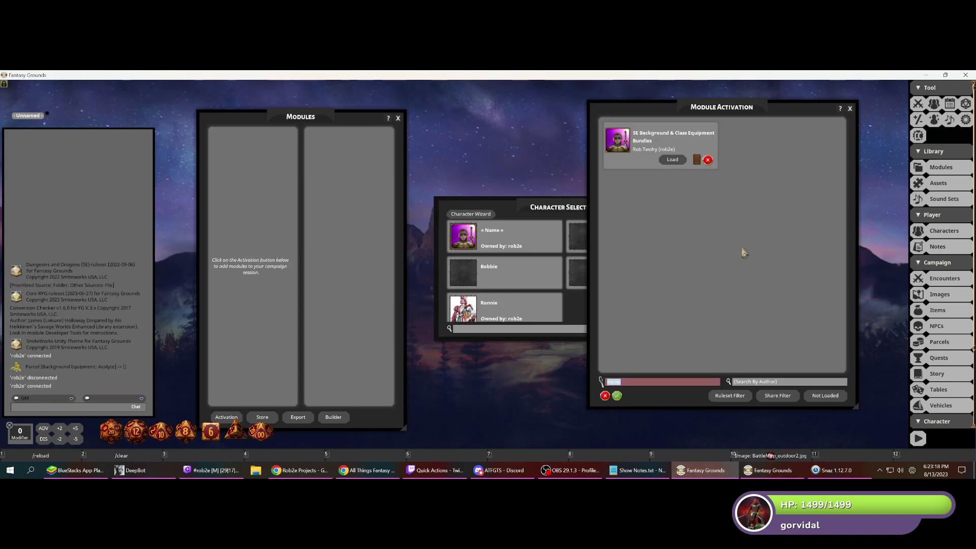
click(771, 474)
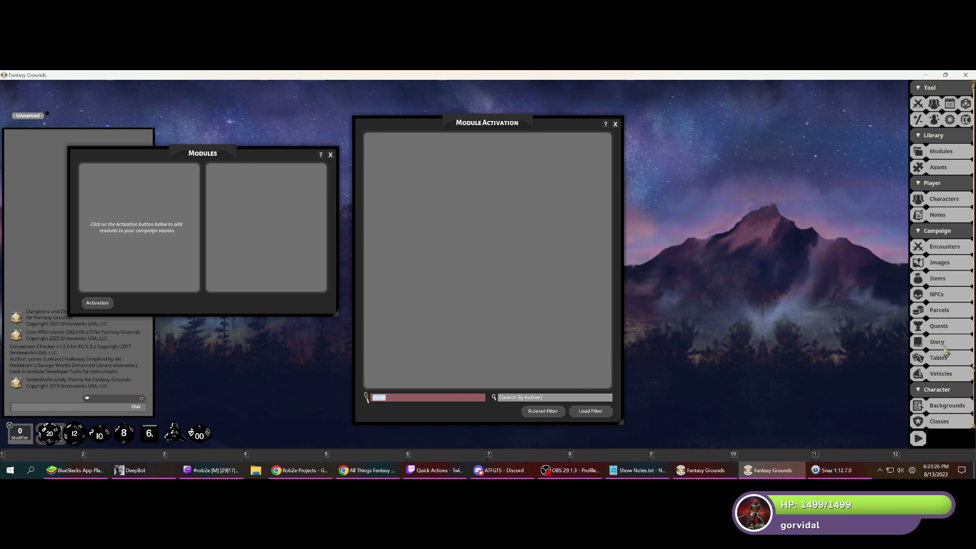
- Load the Equipment Bundles module as the player with Parcels open, then exit the session
click(945, 314)
drag(613, 167, 759, 116)
click(704, 470)
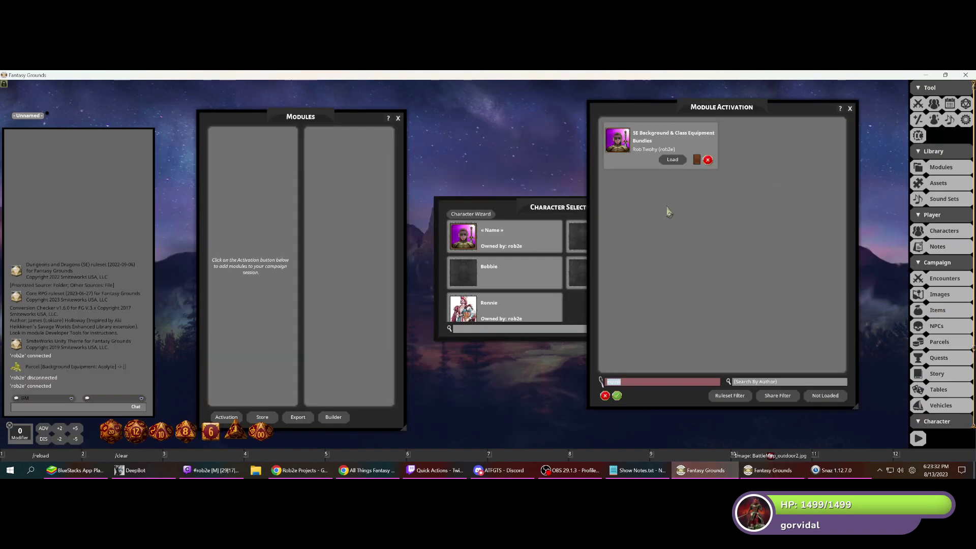
click(765, 472)
click(439, 176)
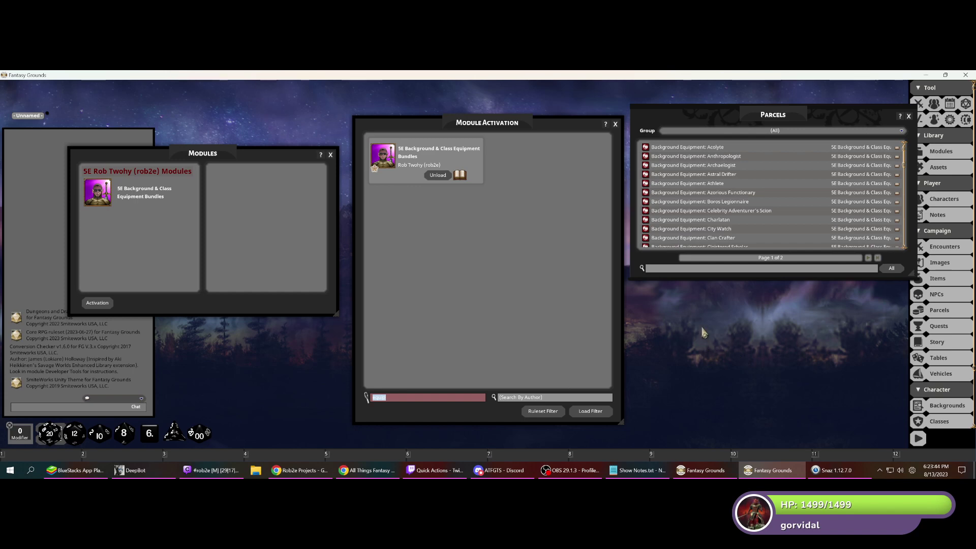
click(702, 296)
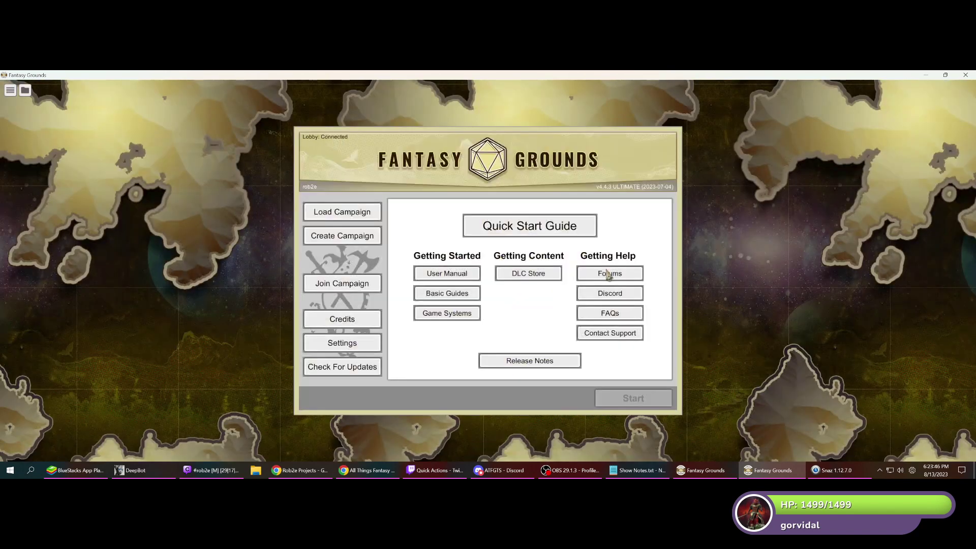
- Return the host to the launcher and restart ATFGTShow with the FG Dark theme extension off
click(342, 213)
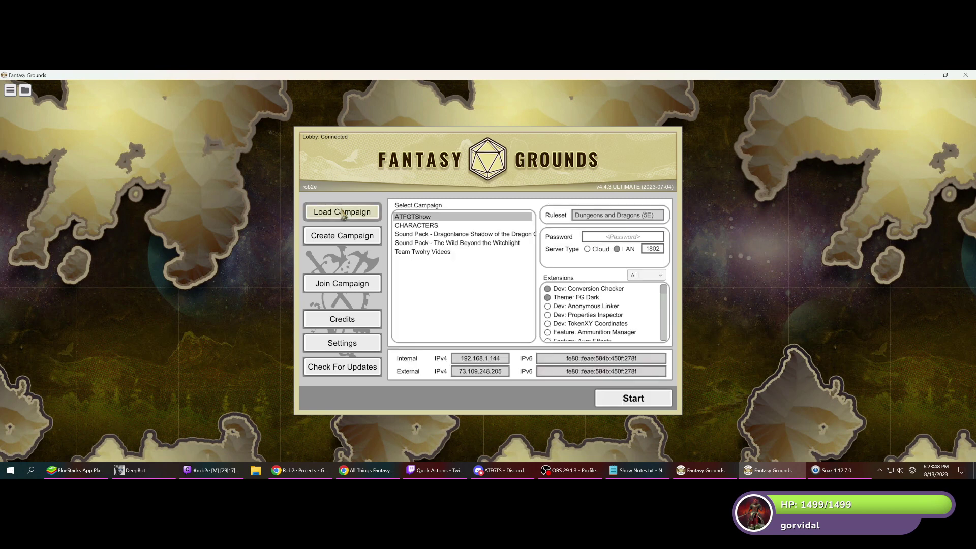
click(547, 298)
click(717, 470)
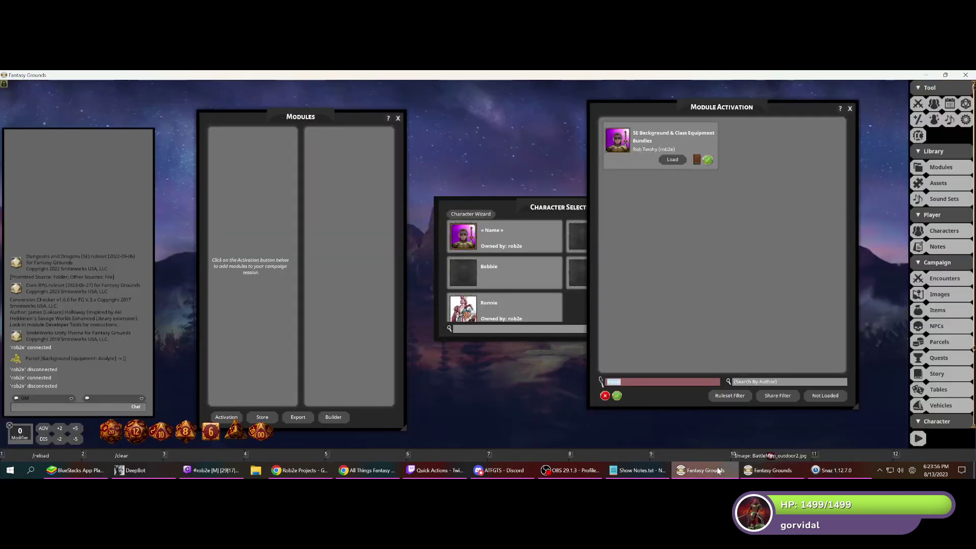
right_click(527, 325)
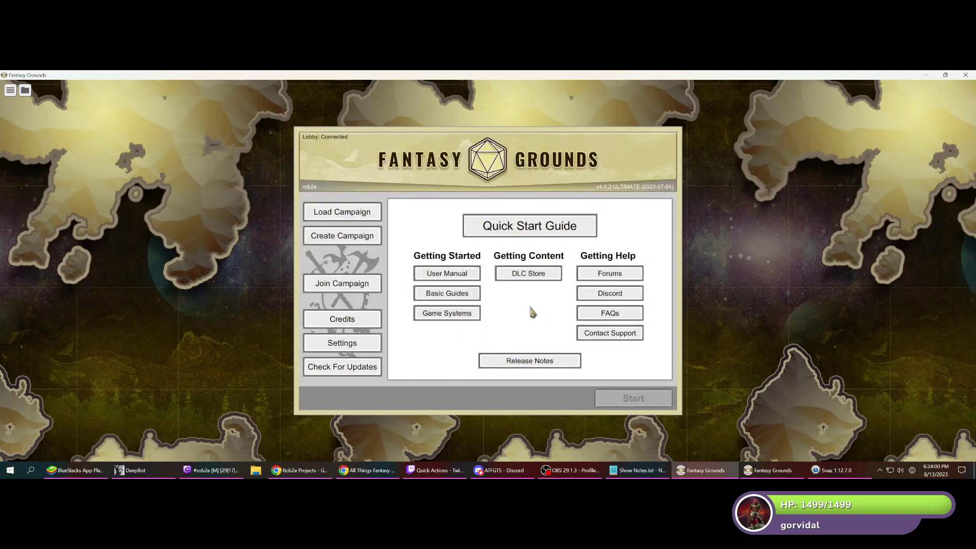
click(965, 75)
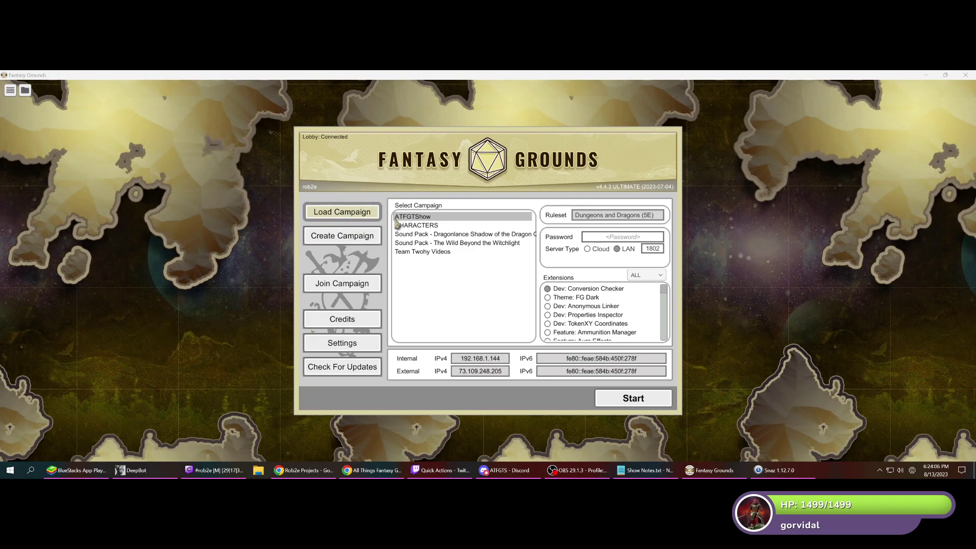
click(615, 400)
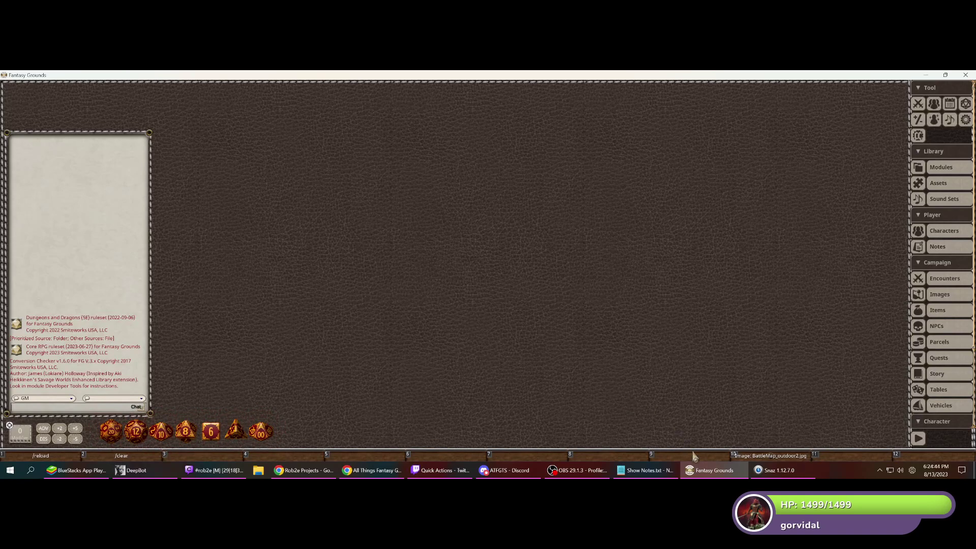
- Launch a second Fantasy Grounds instance from the taskbar and join ATFGTShow on localhost
mouse_move(717, 473)
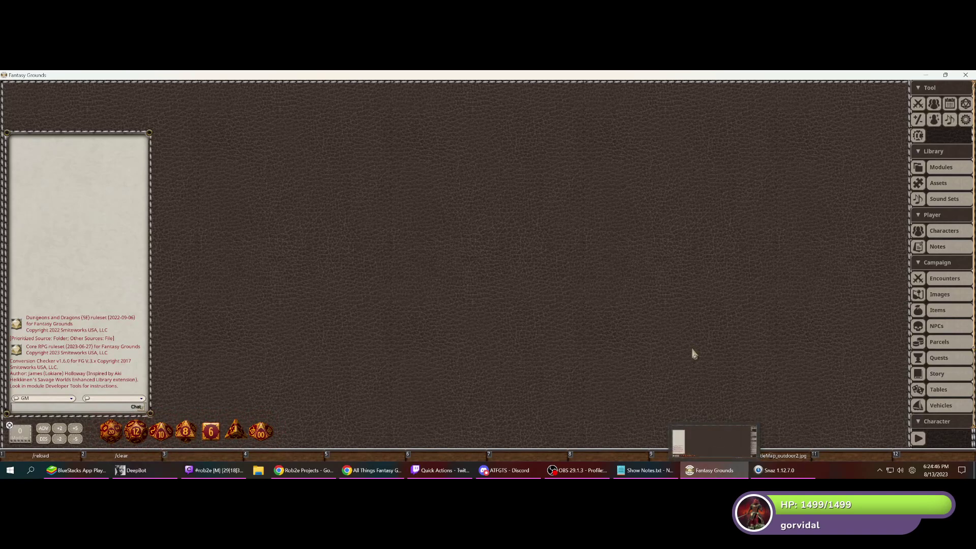
right_click(716, 475)
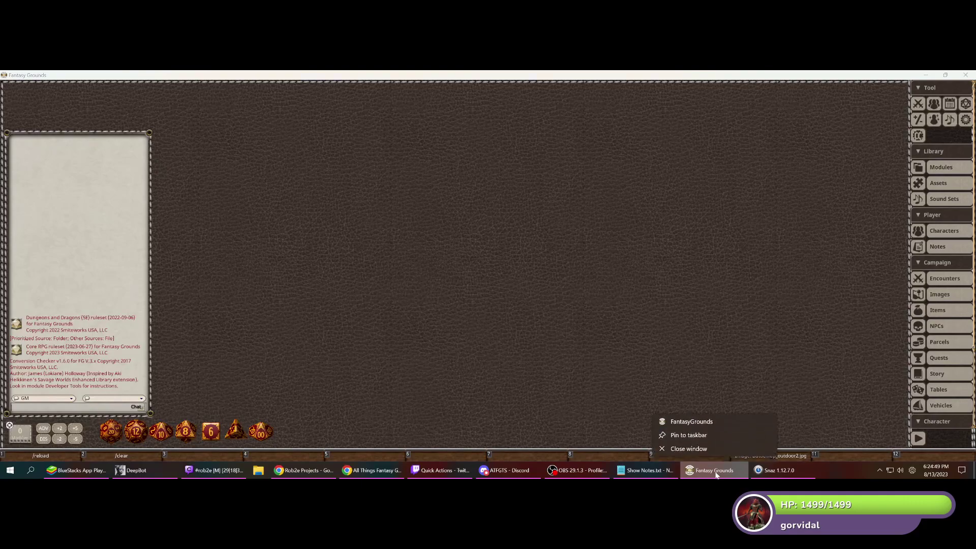
click(703, 425)
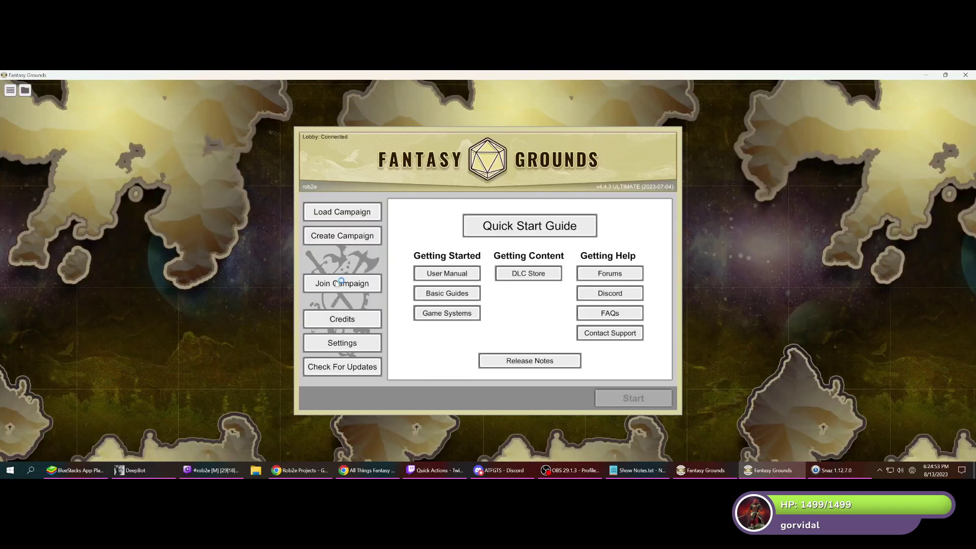
click(339, 283)
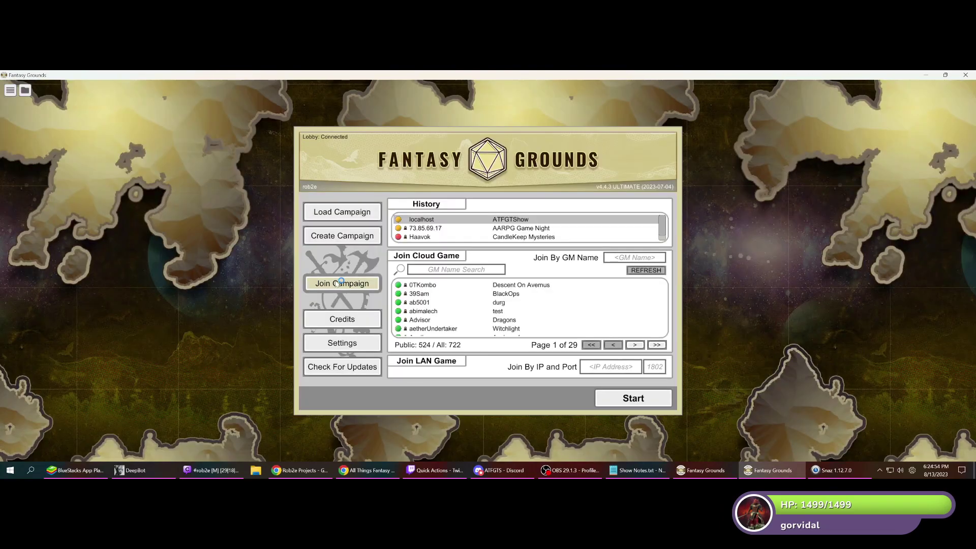
click(636, 399)
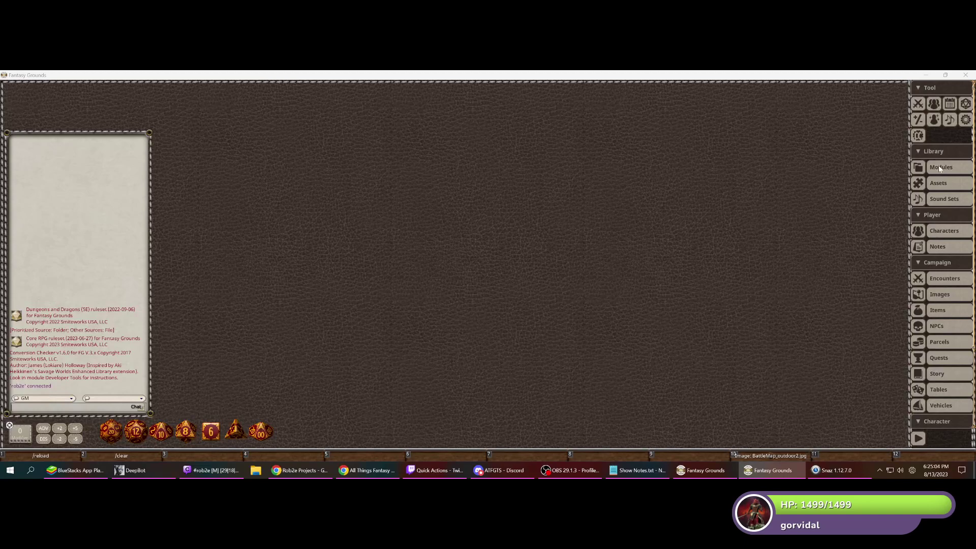
- On the host, open Module Activation and search the modules by name
click(941, 168)
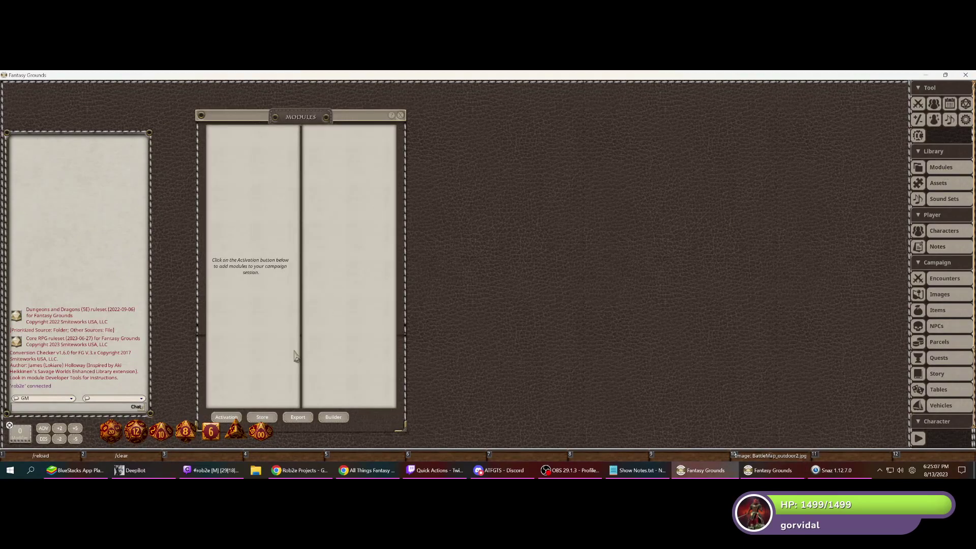
click(226, 416)
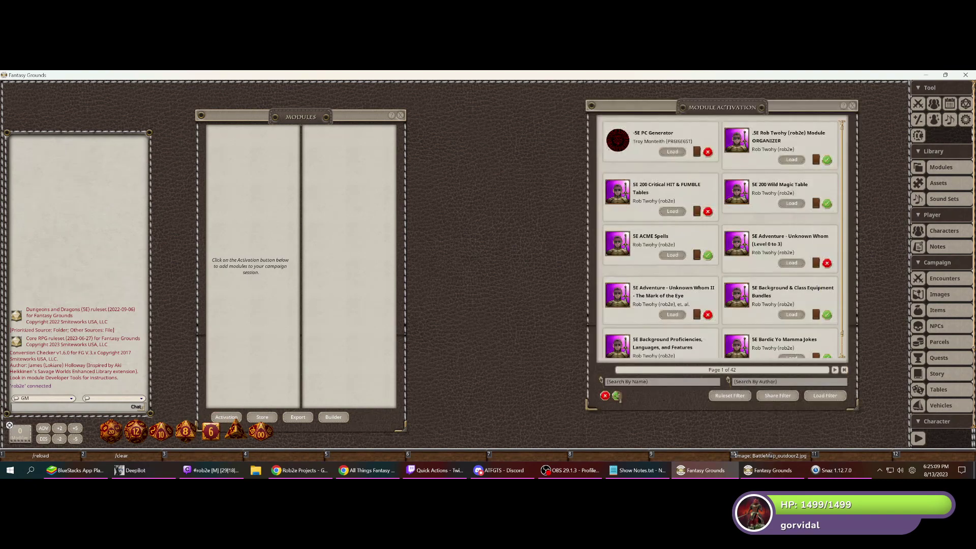
click(671, 383)
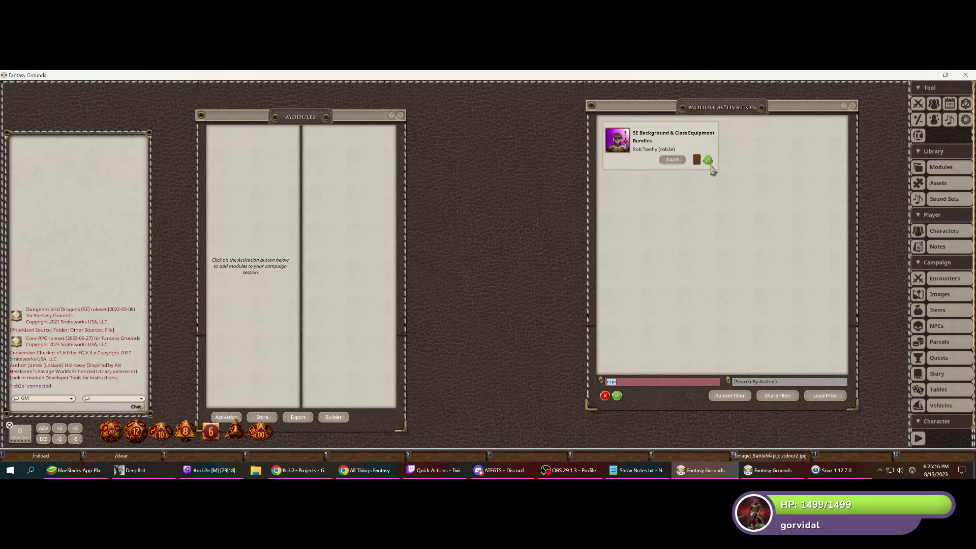
click(766, 471)
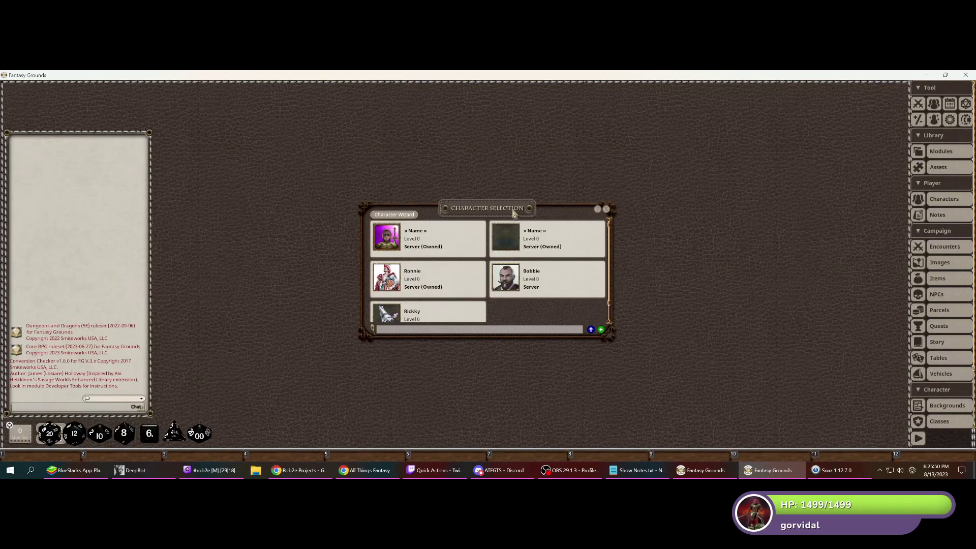
- On the player, close Character Selection and open the Modules library and empty Parcels list
click(606, 209)
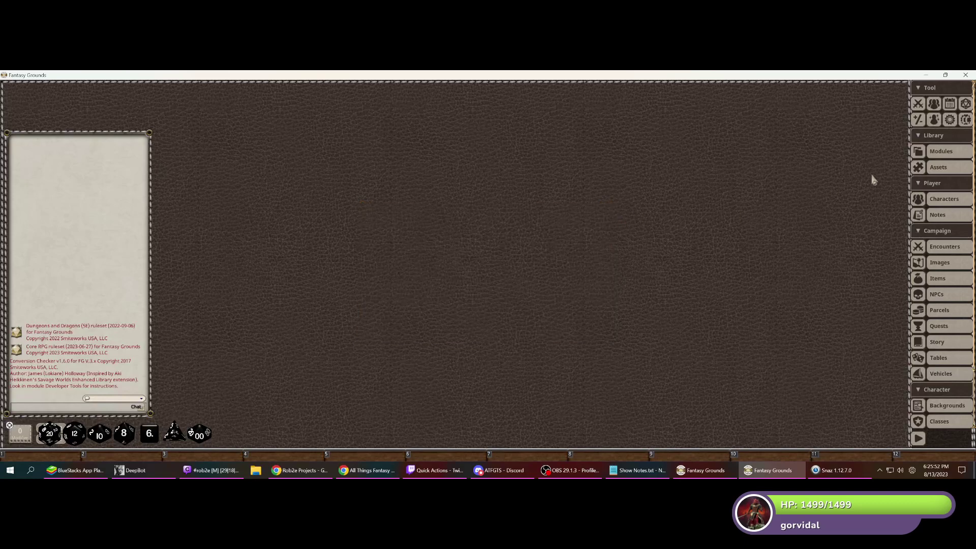
click(940, 153)
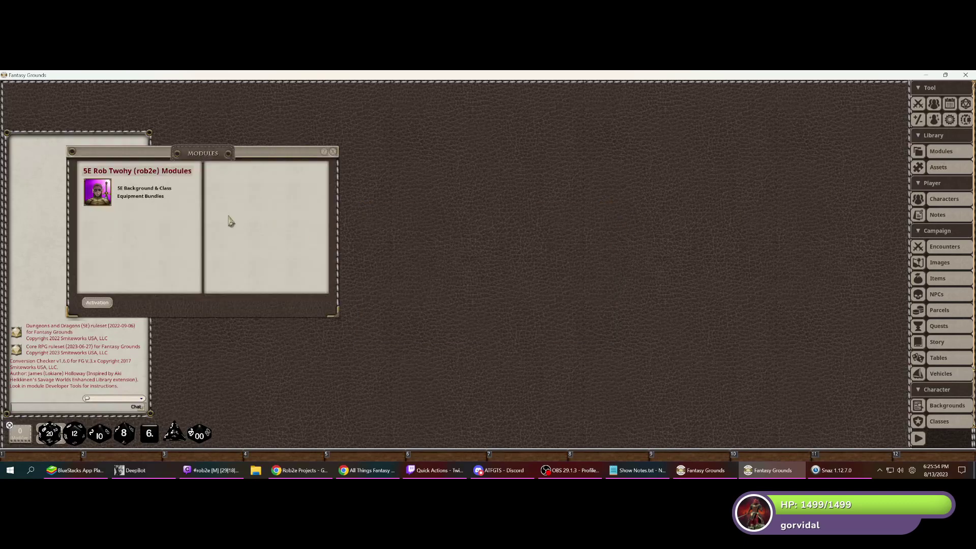
drag(197, 155, 437, 151)
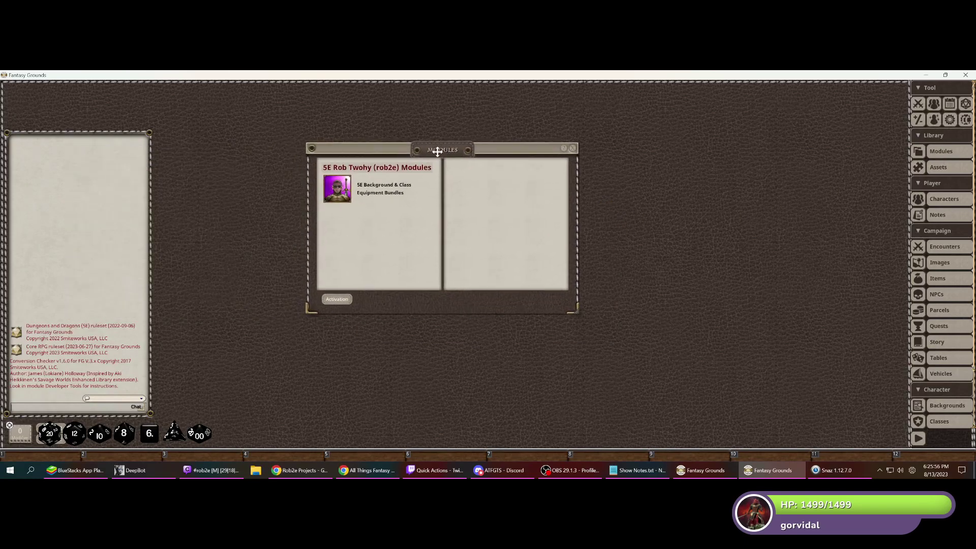
click(350, 196)
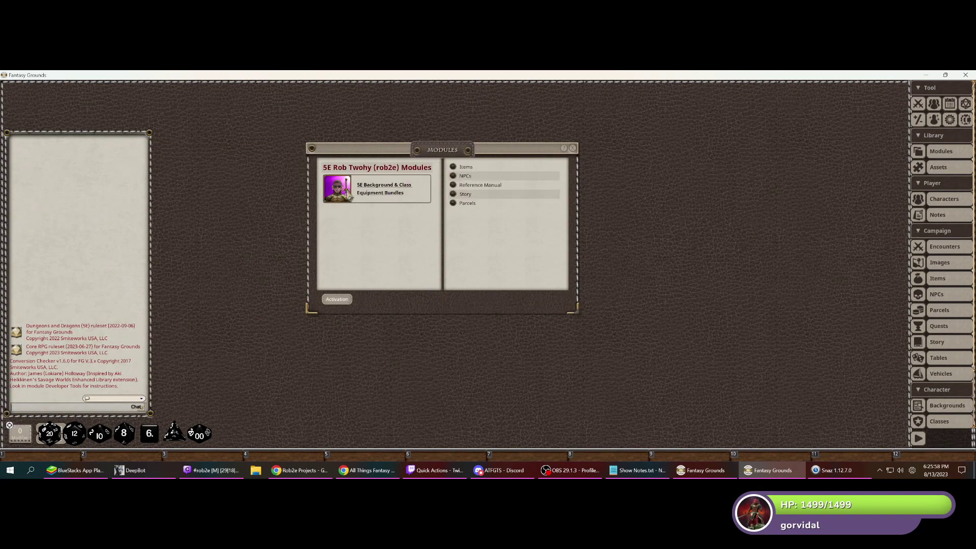
click(939, 311)
- Block, then re-allow, player loading of the Equipment Bundles module on the host
click(709, 469)
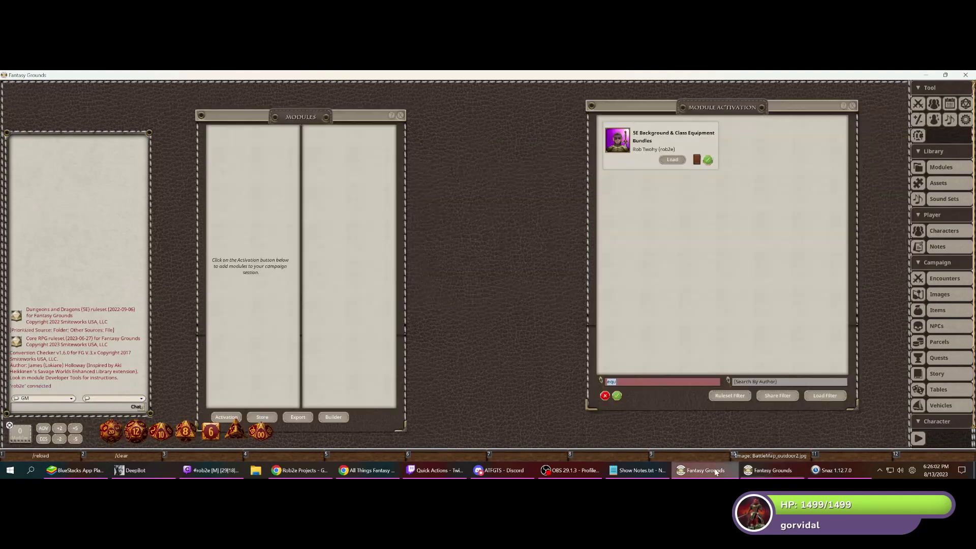
click(708, 161)
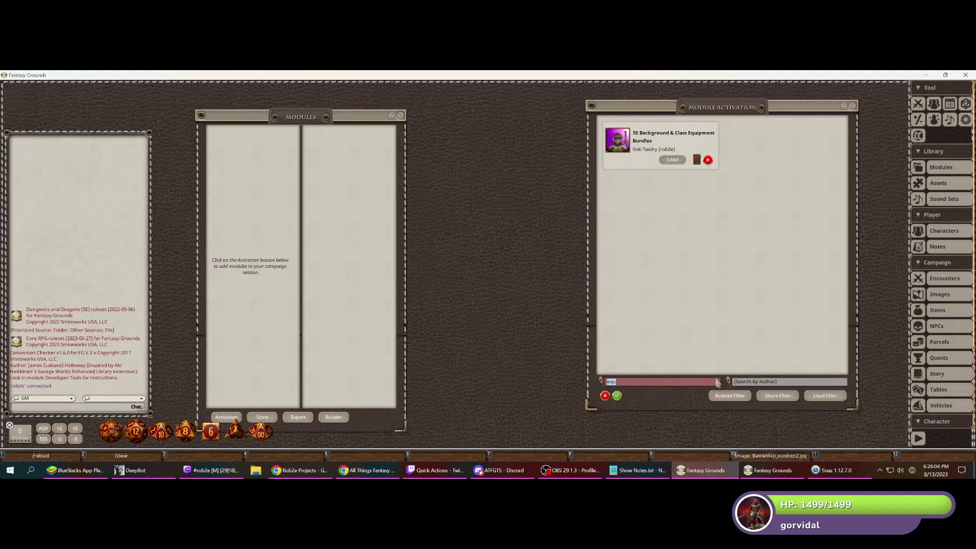
click(757, 471)
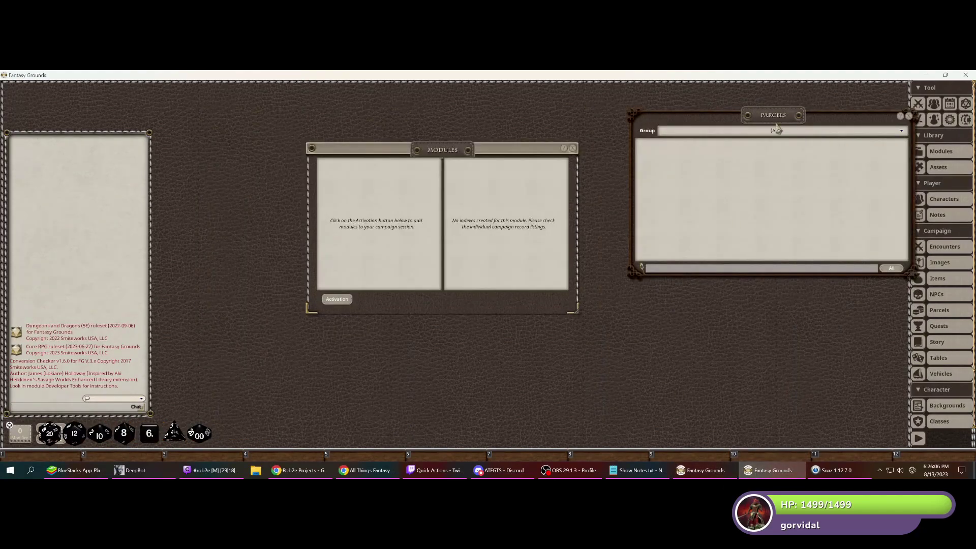
drag(778, 122, 738, 147)
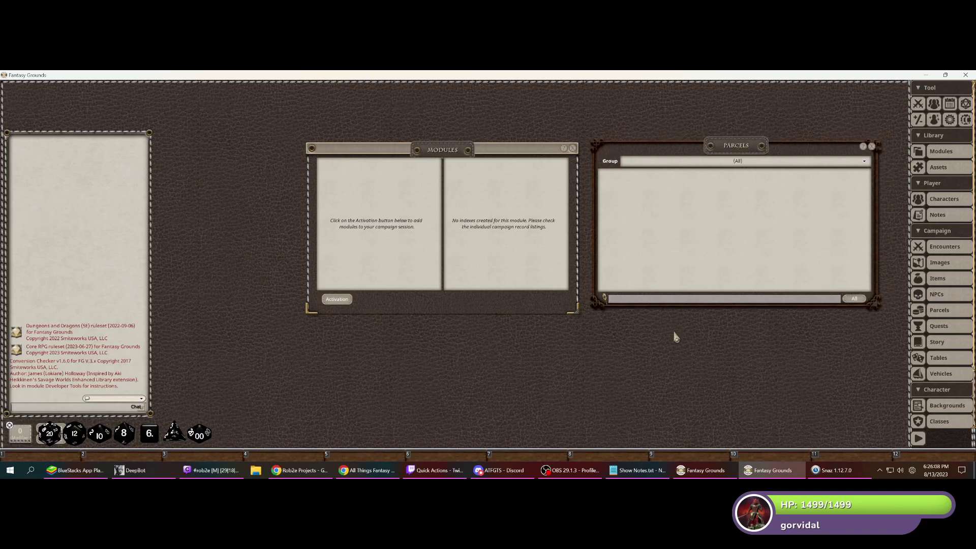
click(707, 471)
click(708, 160)
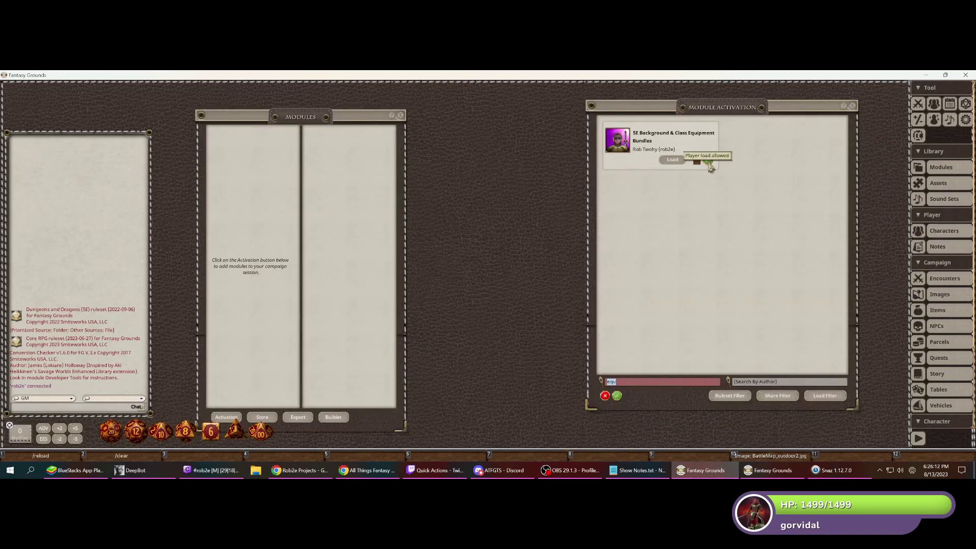
click(765, 472)
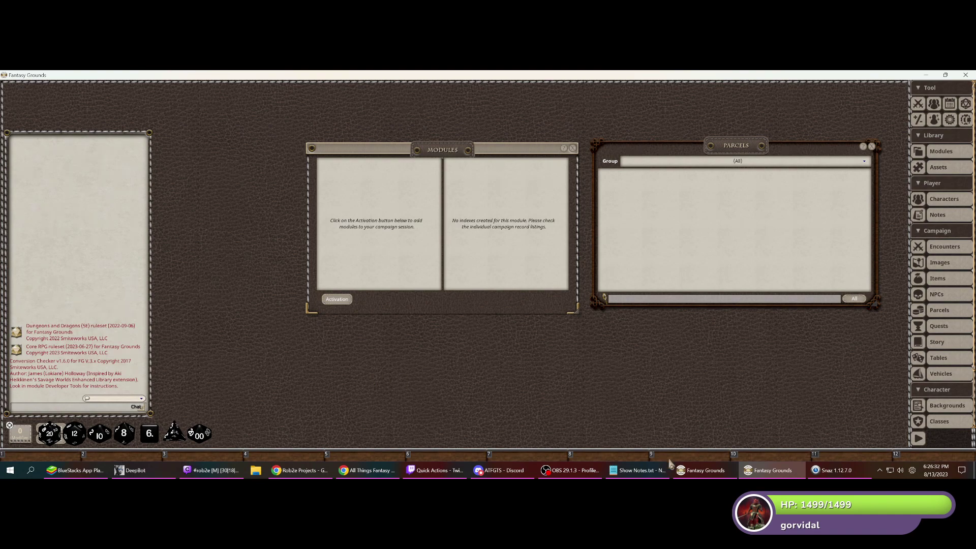
- Filter the player's Module Activation by 'eq' and load the Equipment Bundles module
click(338, 300)
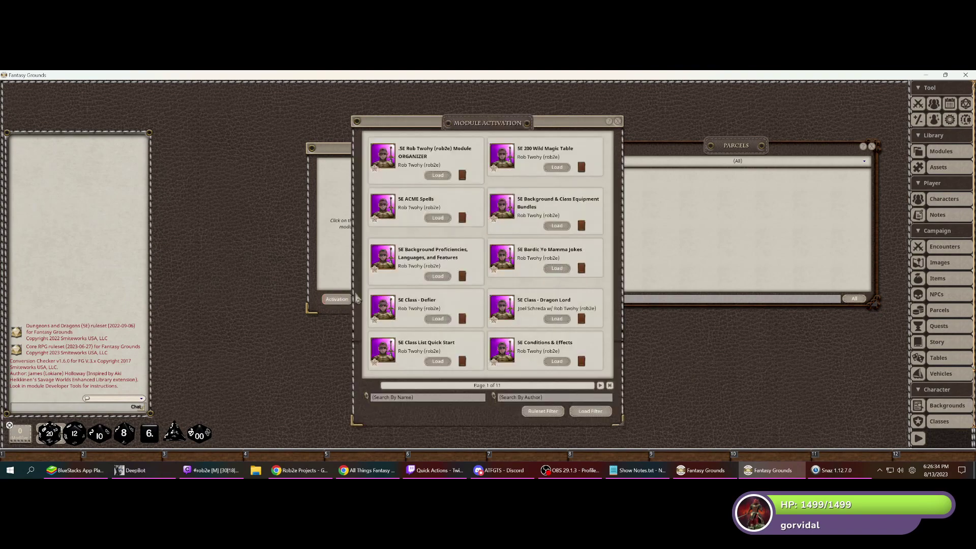
click(437, 398)
text(euip)
key(Return)
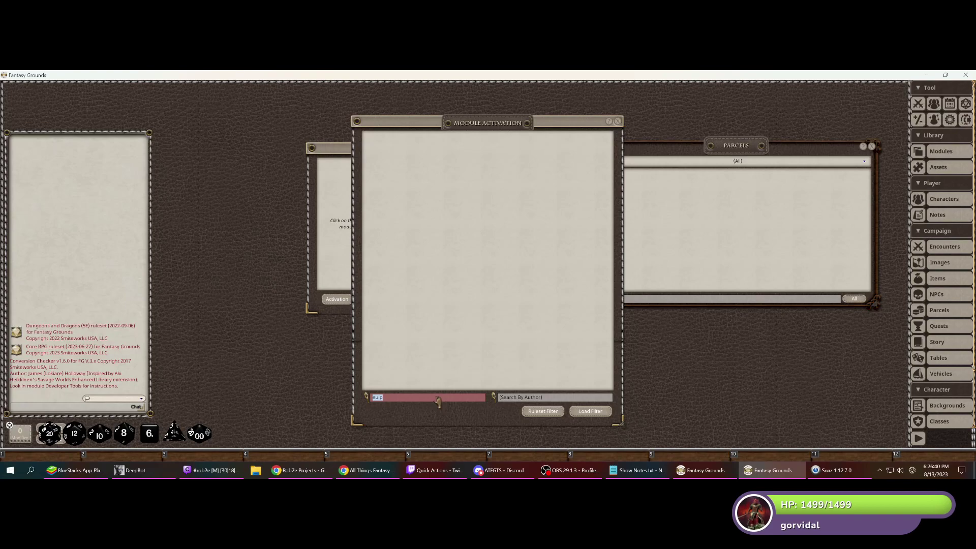
text(eq)
key(Return)
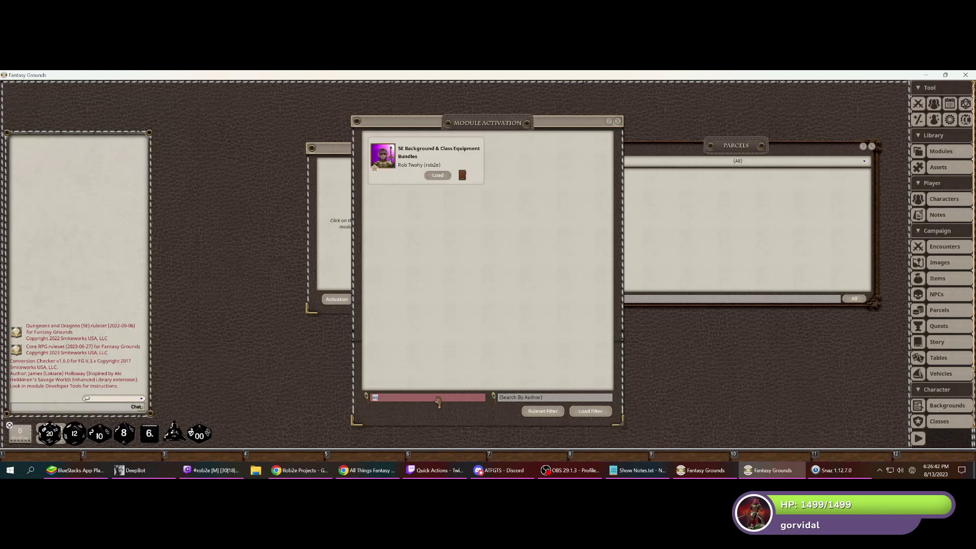
click(437, 175)
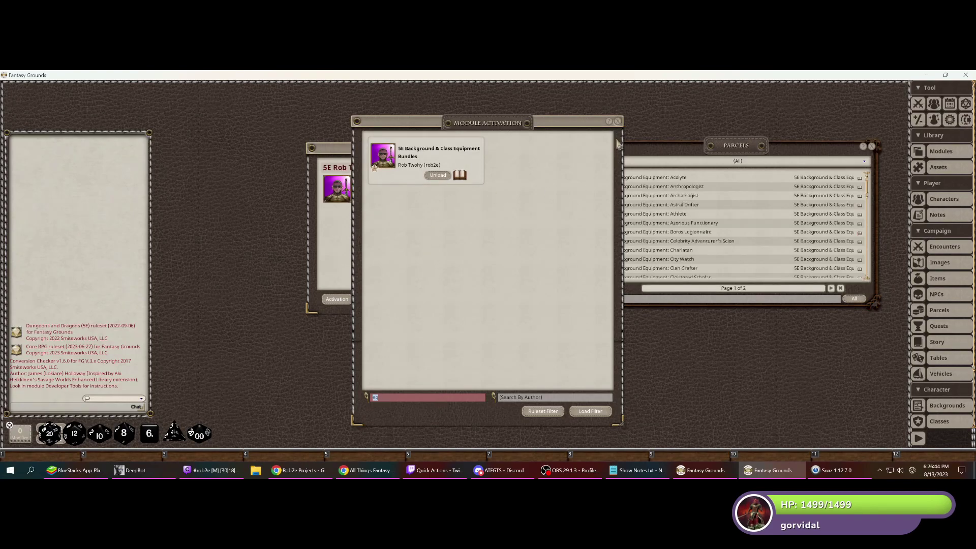
click(617, 120)
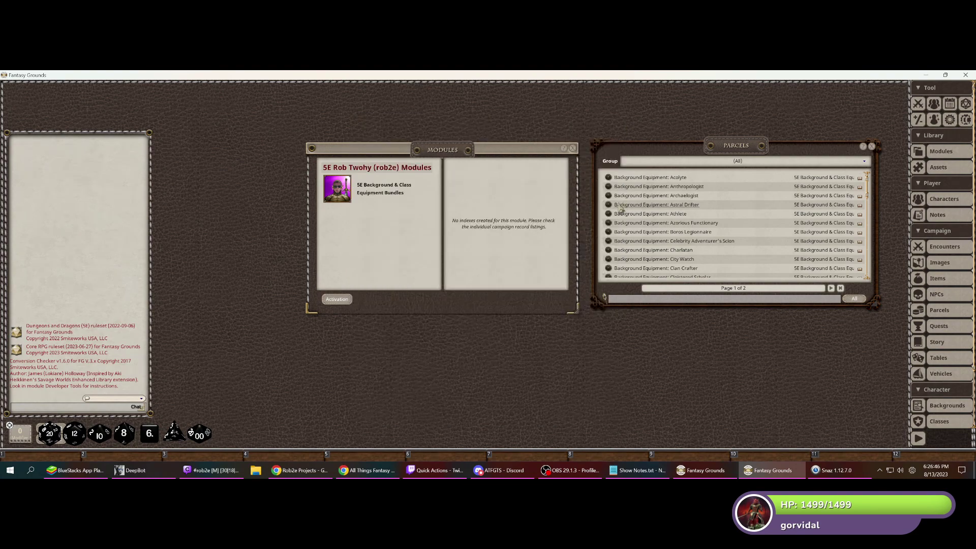
- Preview and close the Astral Drifter parcel, then bring up the tabletop radial menu
click(608, 205)
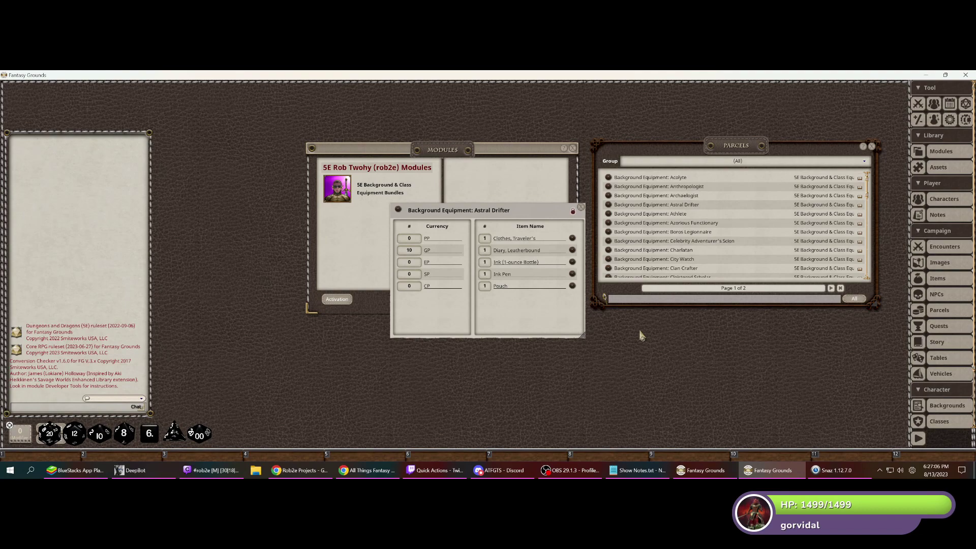
drag(531, 324, 613, 360)
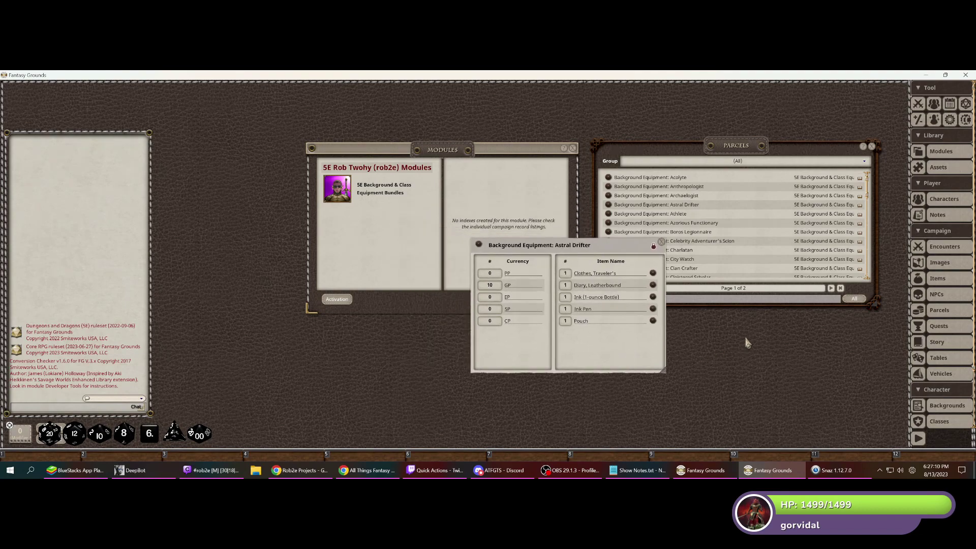
click(662, 242)
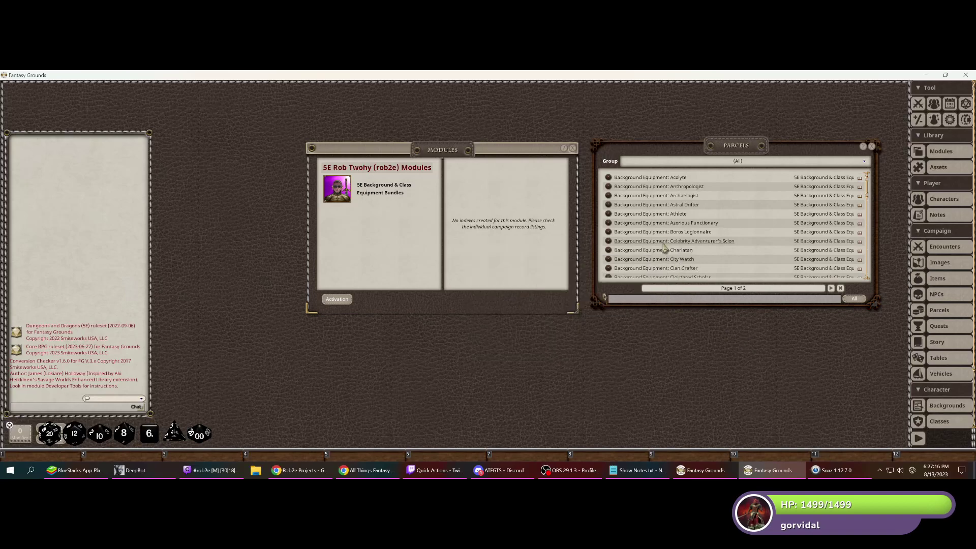
right_click(536, 367)
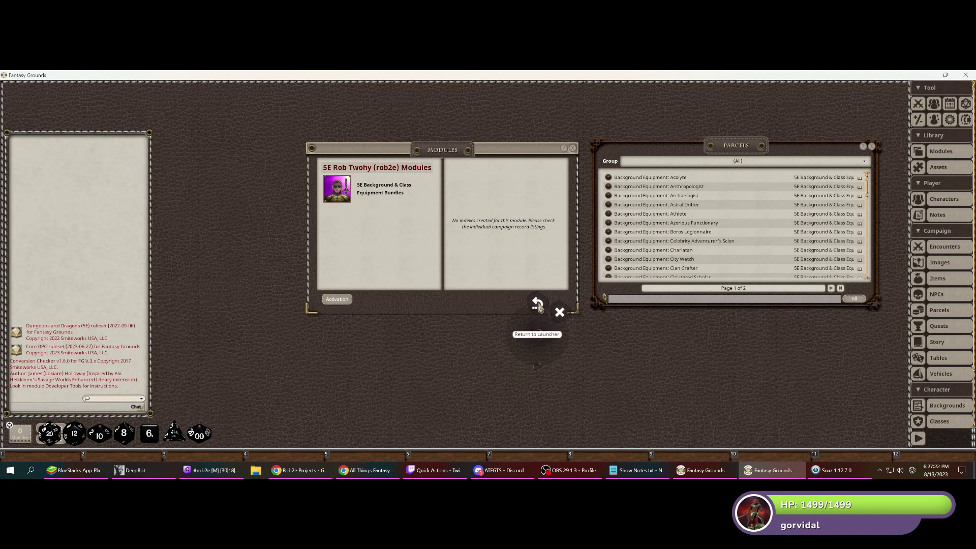
- Return to the launcher, close the player client, and start ATFGTSShow as host
click(539, 305)
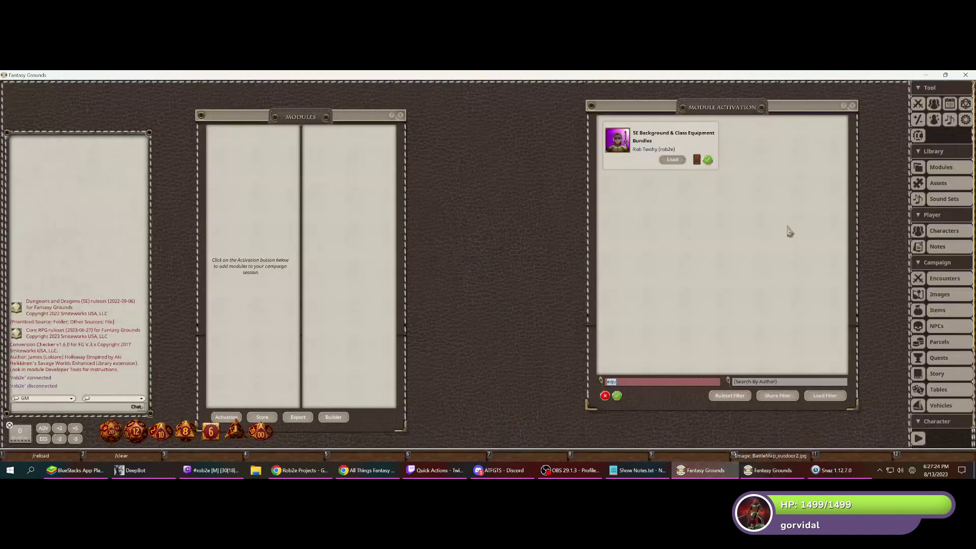
click(965, 74)
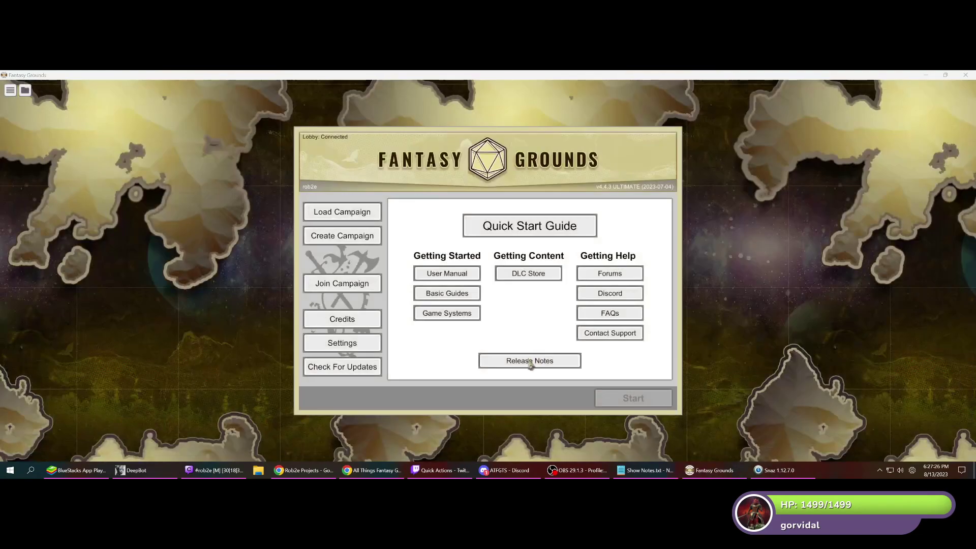
click(330, 213)
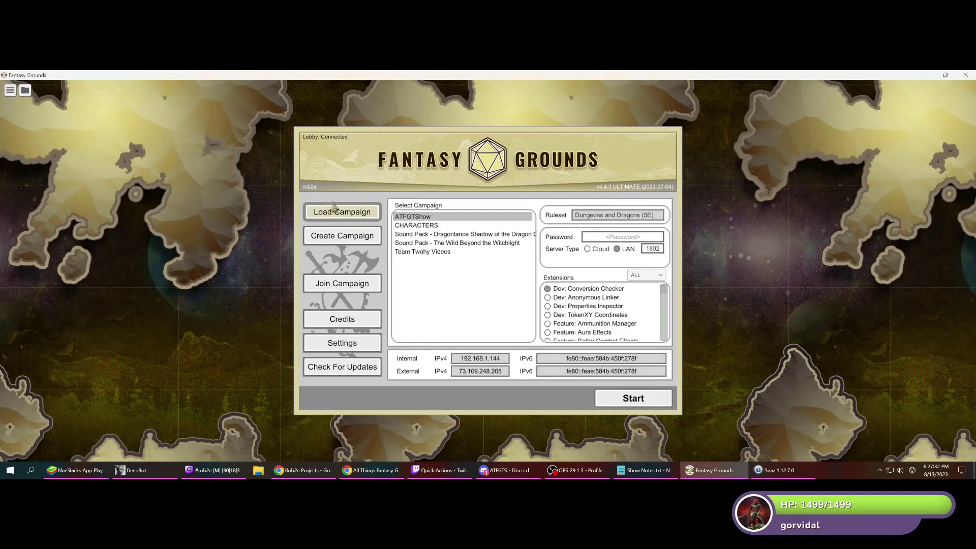
click(341, 287)
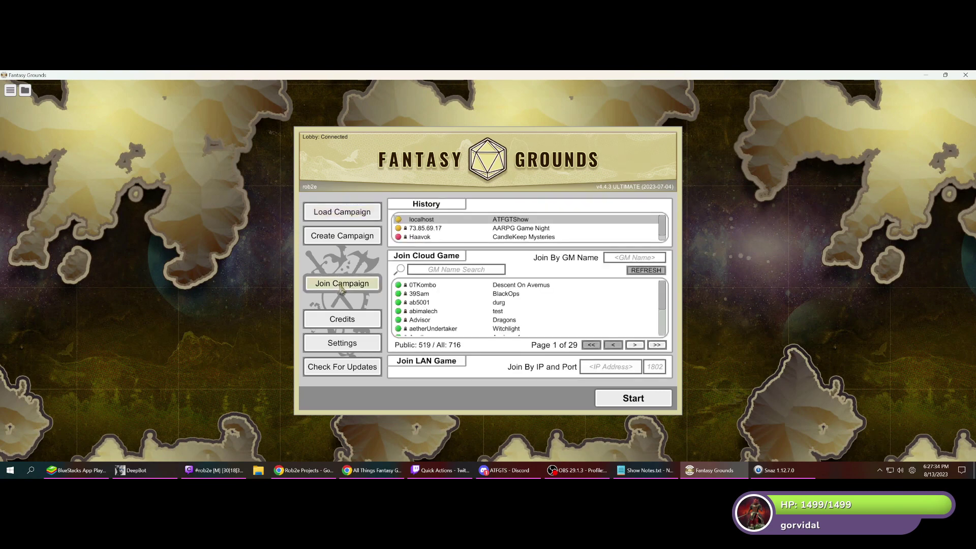
click(341, 216)
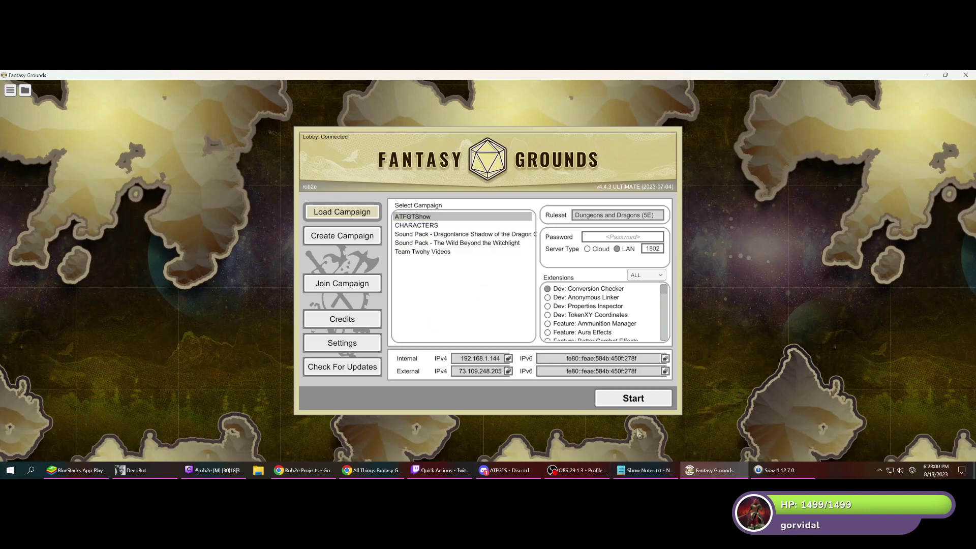
click(635, 399)
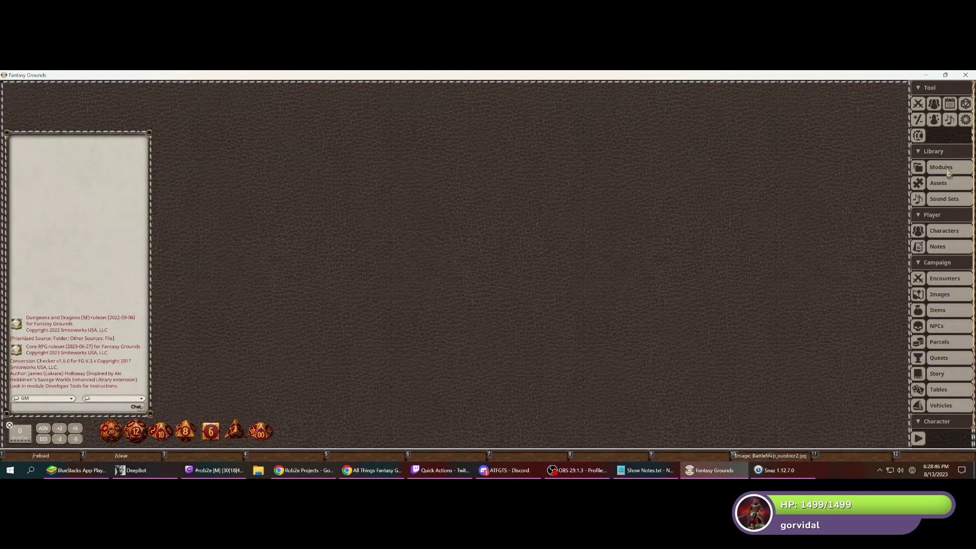
- Import the pregenerated Level 1 character Warner Simplekeep into the campaign's character list
click(940, 232)
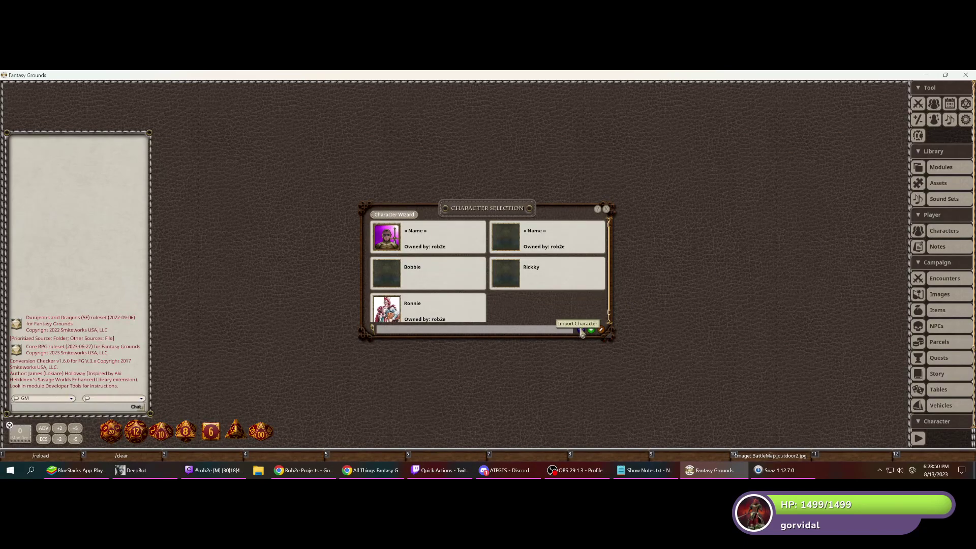
click(580, 330)
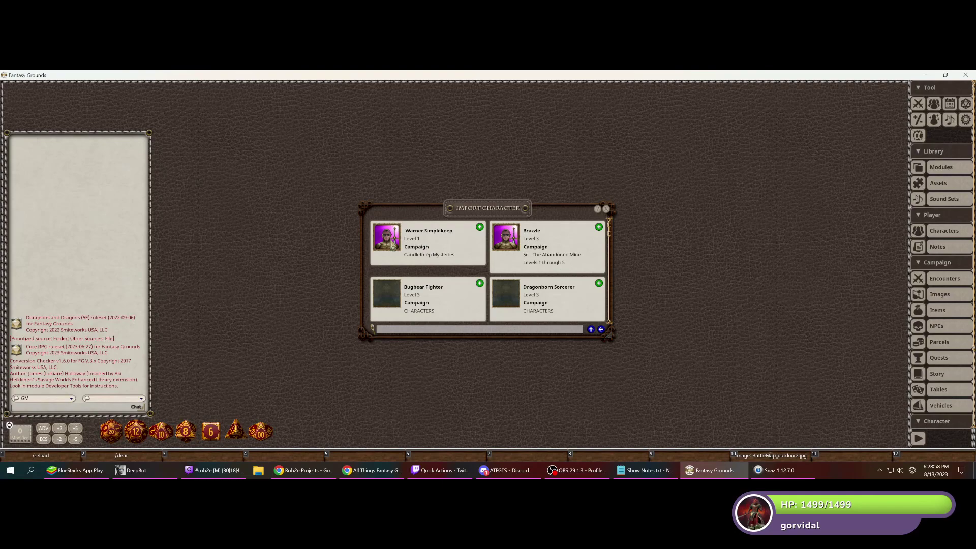
click(480, 230)
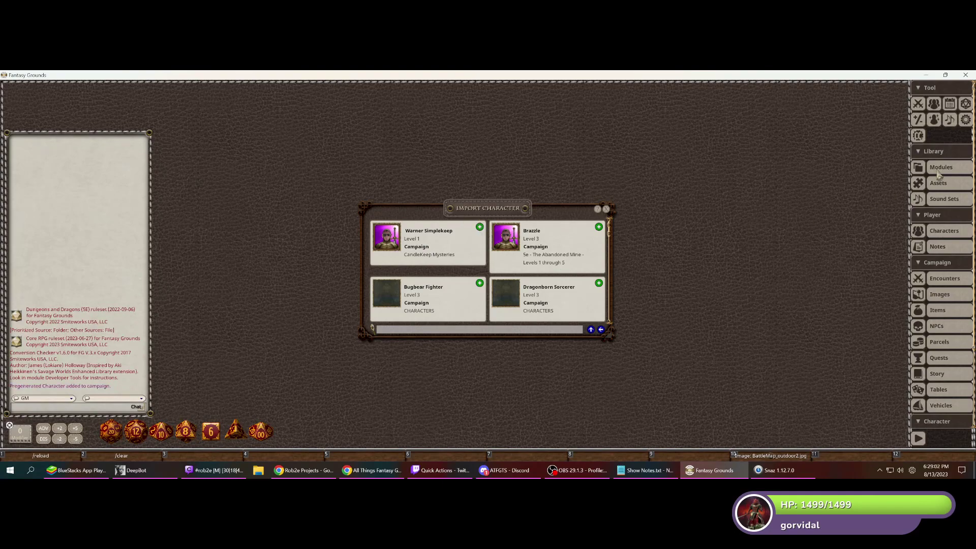
click(607, 210)
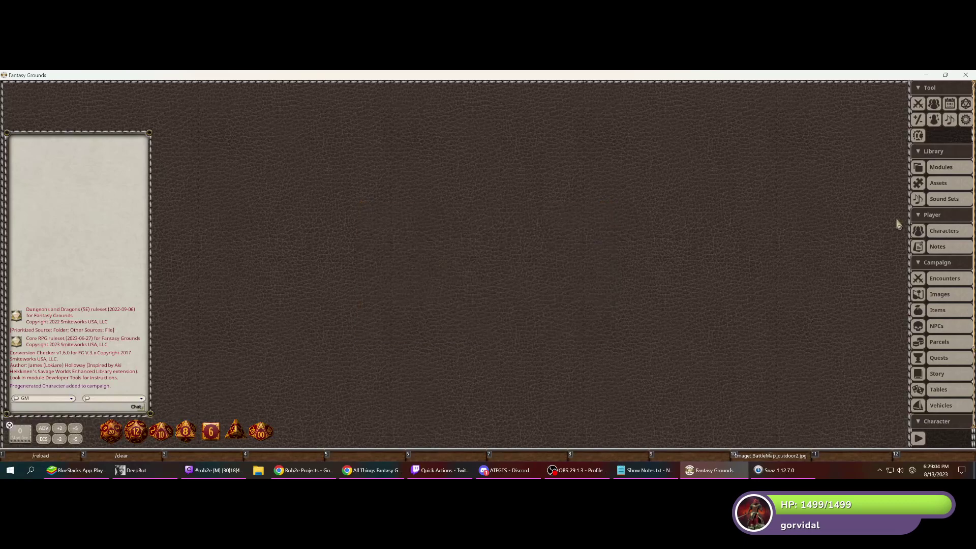
click(956, 232)
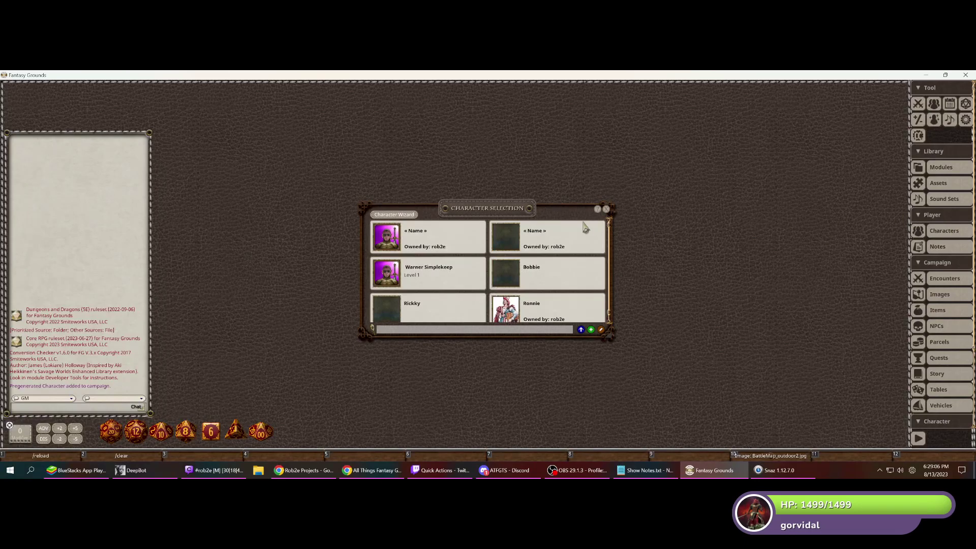
- Review Warner Simplekeep's character sheet and class and level details beside the character list
click(399, 275)
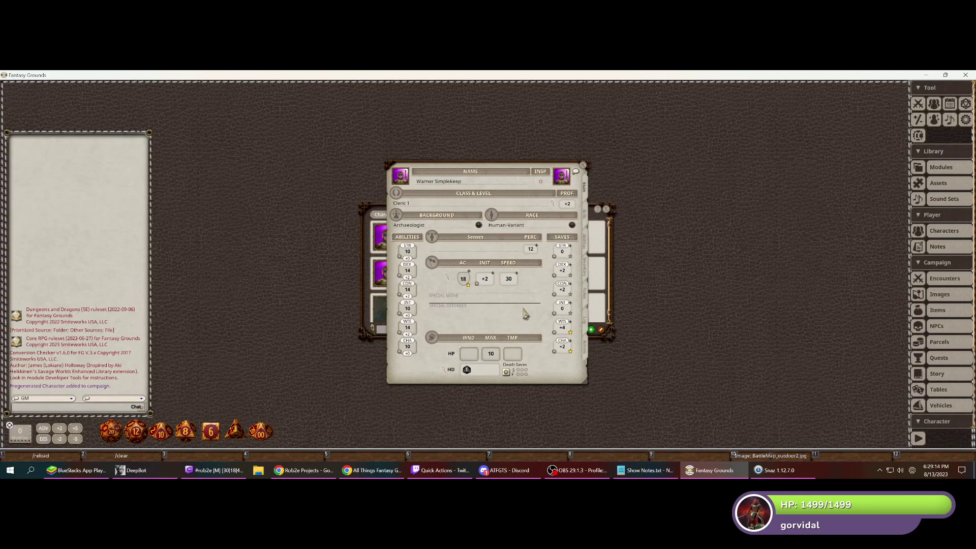
drag(507, 171, 257, 171)
drag(480, 206, 569, 203)
drag(216, 168, 285, 163)
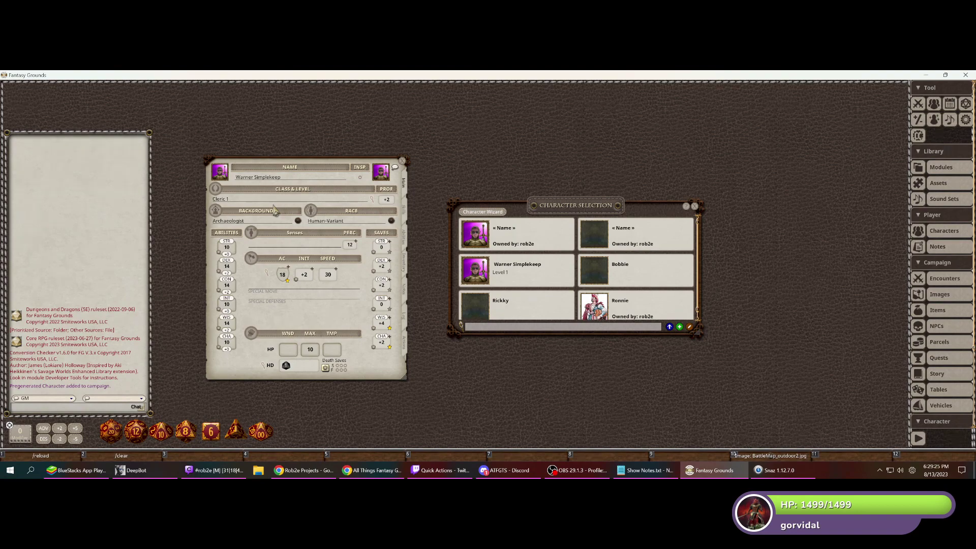
click(372, 200)
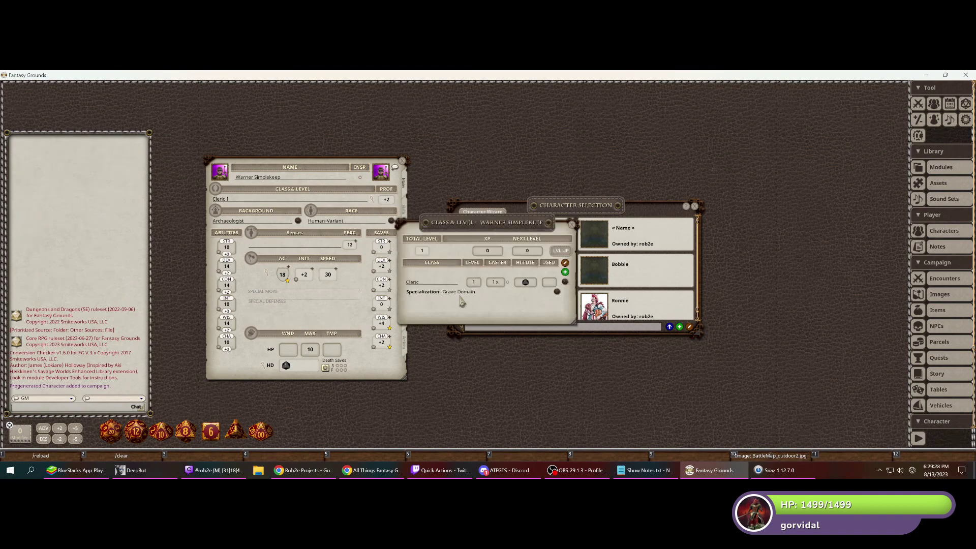
click(572, 224)
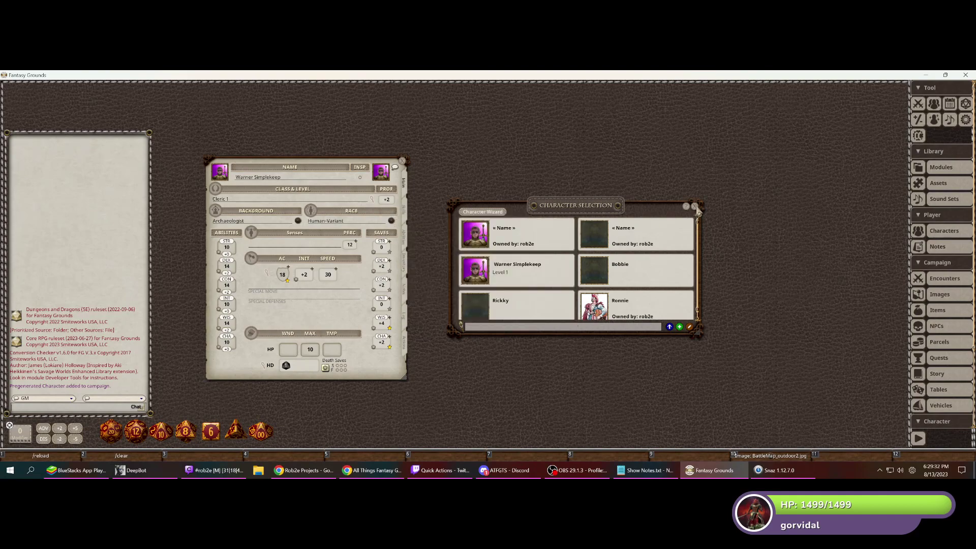
- Delete both unnamed characters and Warner Simplekeep, open Rickky's sheet, then switch to Discord
right_click(515, 230)
click(462, 253)
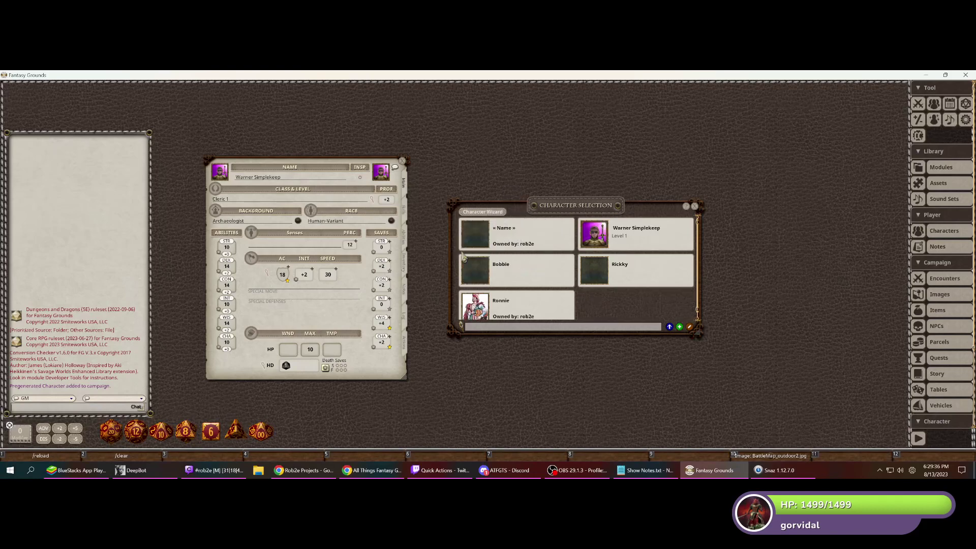
right_click(633, 241)
click(609, 258)
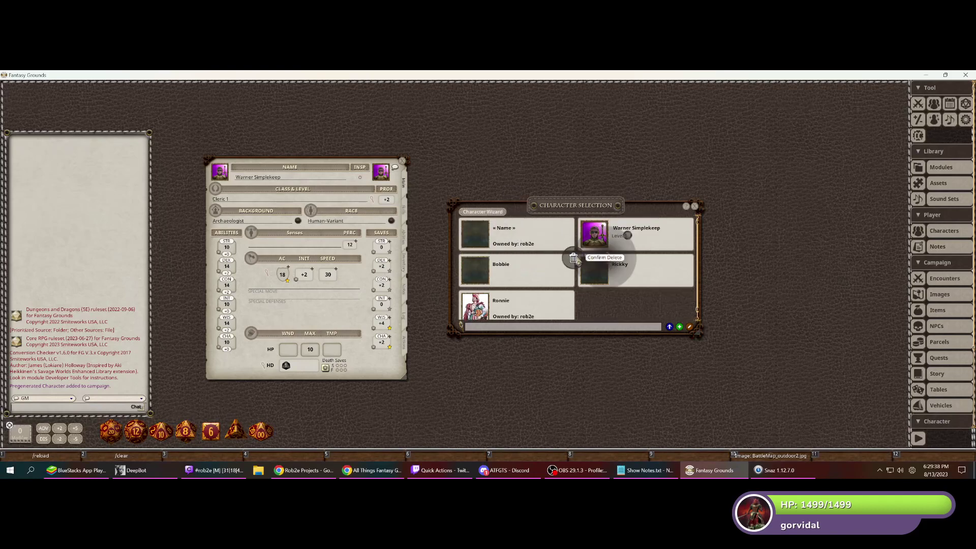
right_click(526, 237)
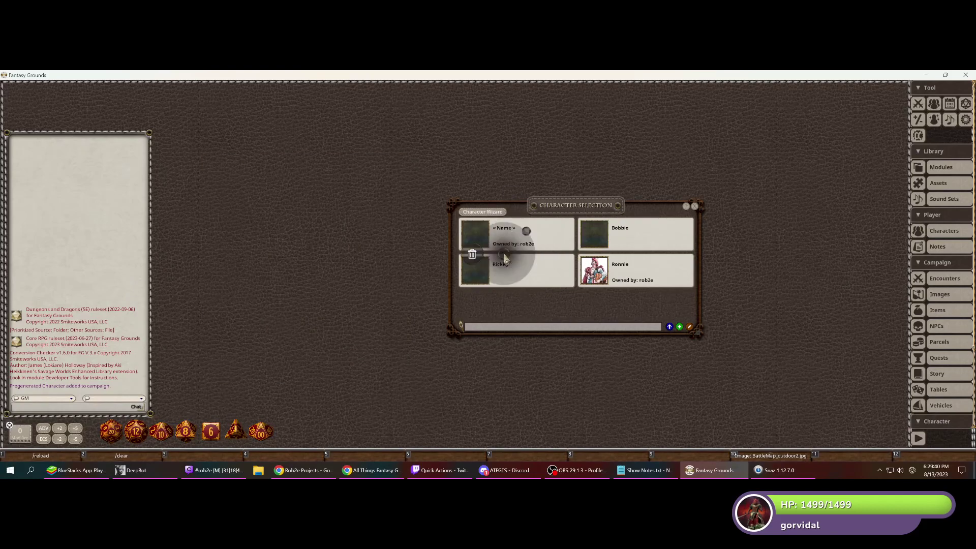
click(478, 261)
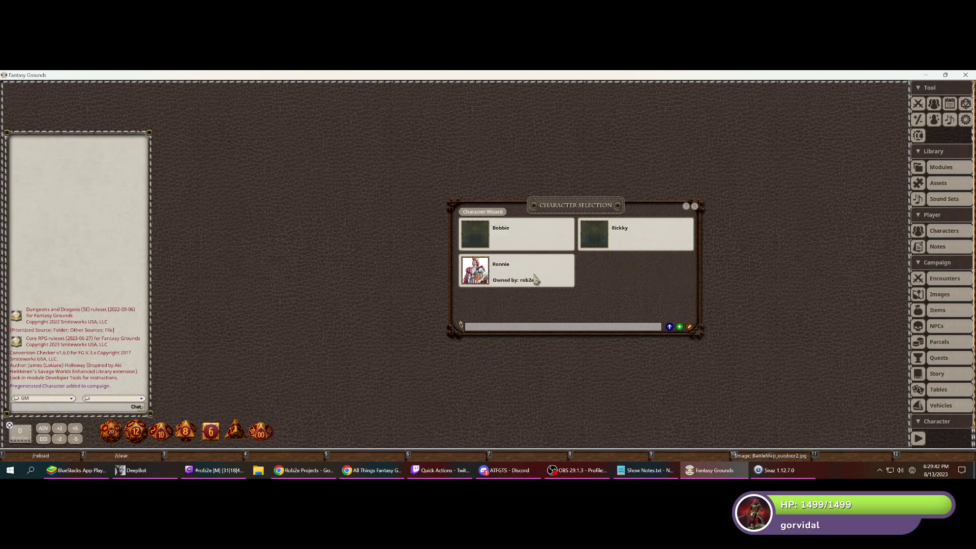
click(641, 243)
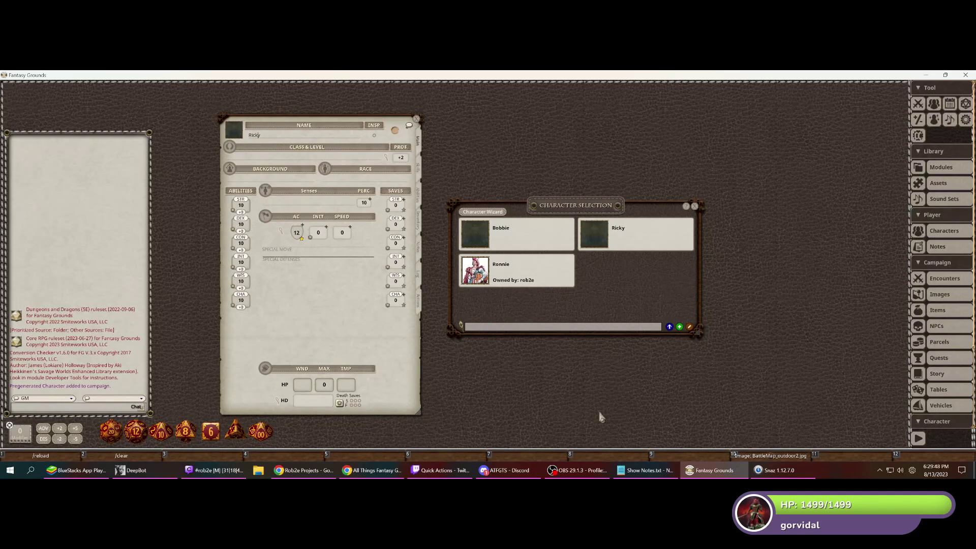
click(515, 468)
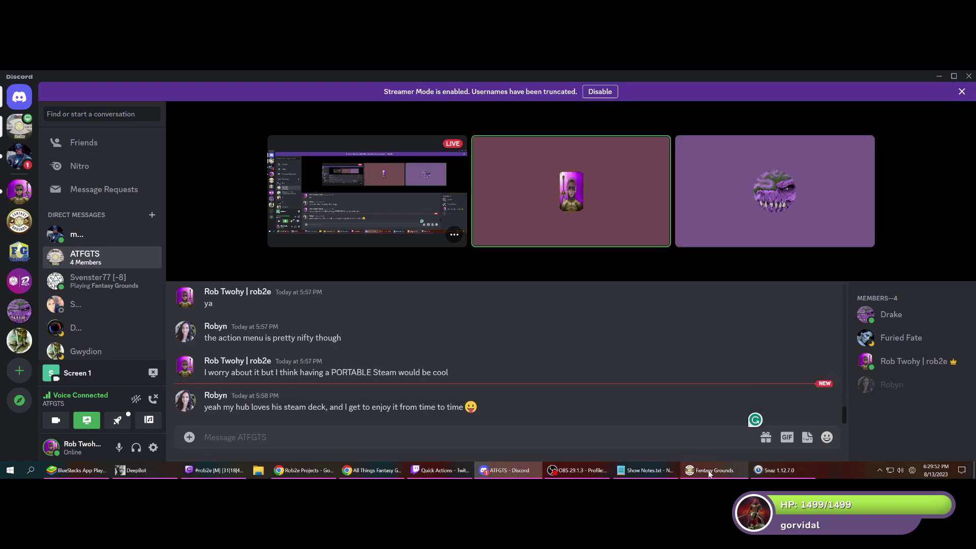
- Briefly bring Fantasy Grounds forward, then return to the Discord call
mouse_move(710, 474)
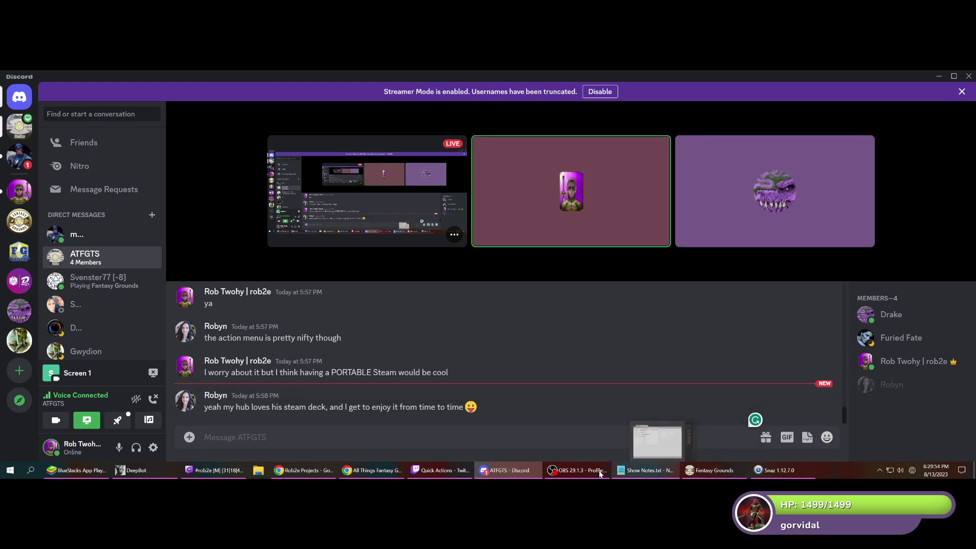
mouse_move(571, 472)
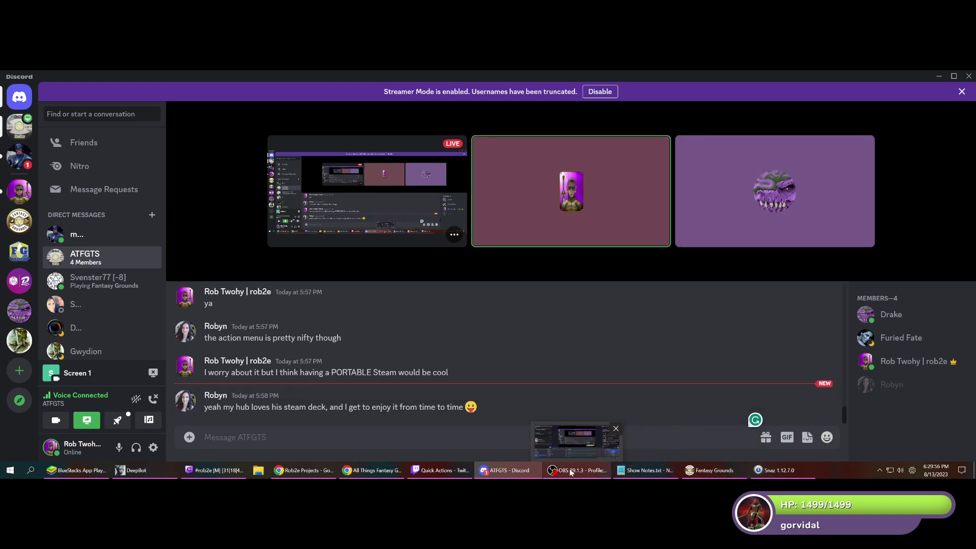
mouse_move(440, 475)
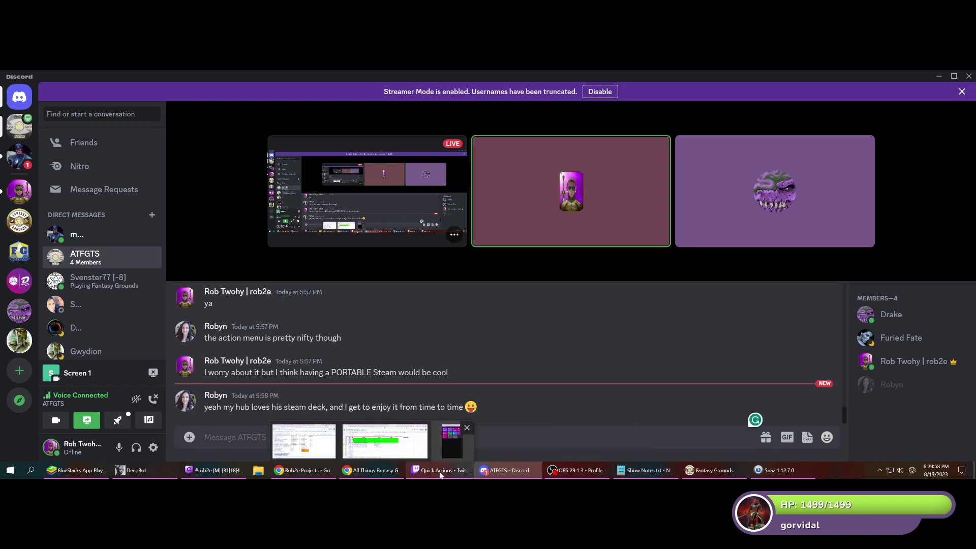
click(719, 475)
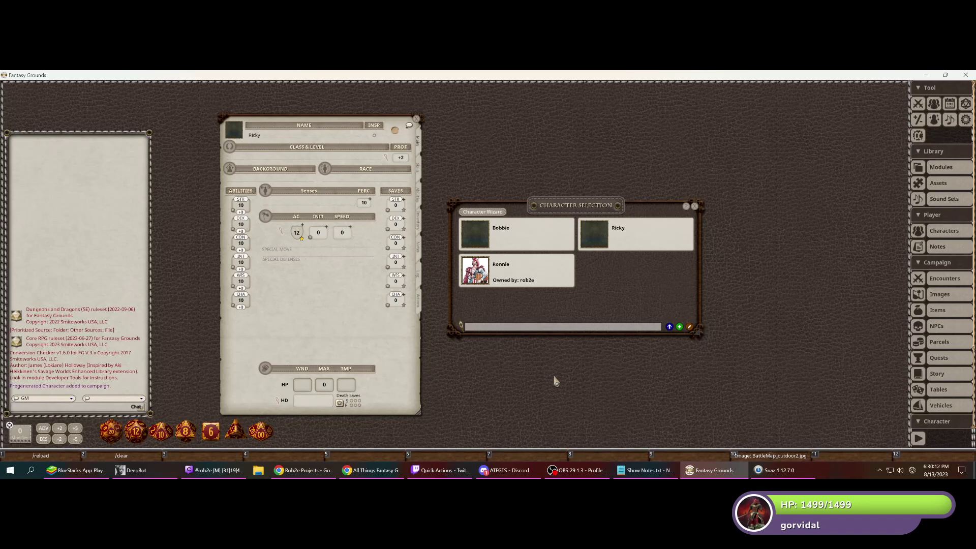
click(506, 470)
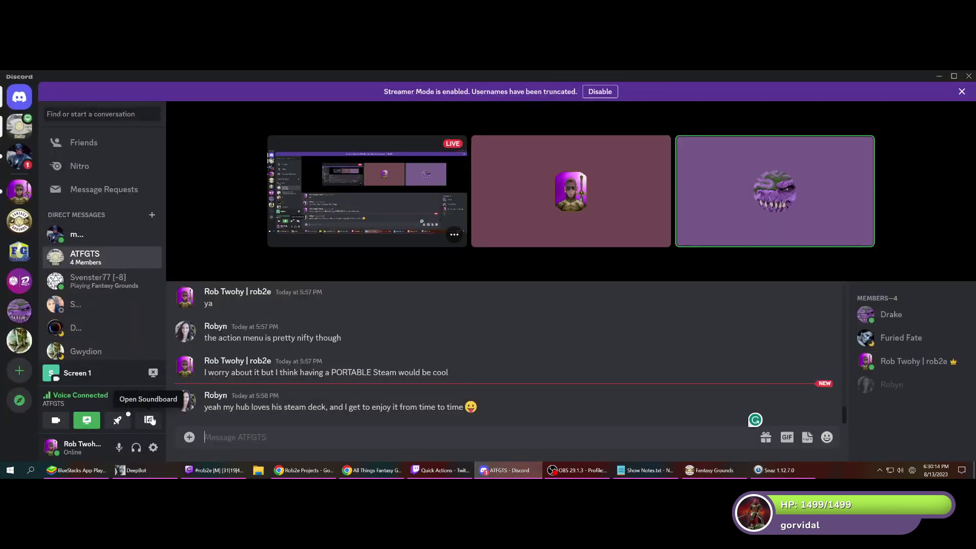
- Play the Shut Up and Ronnie Bobby Mickey & Mike soundboard sounds, then return to Fantasy Grounds
click(120, 419)
click(202, 346)
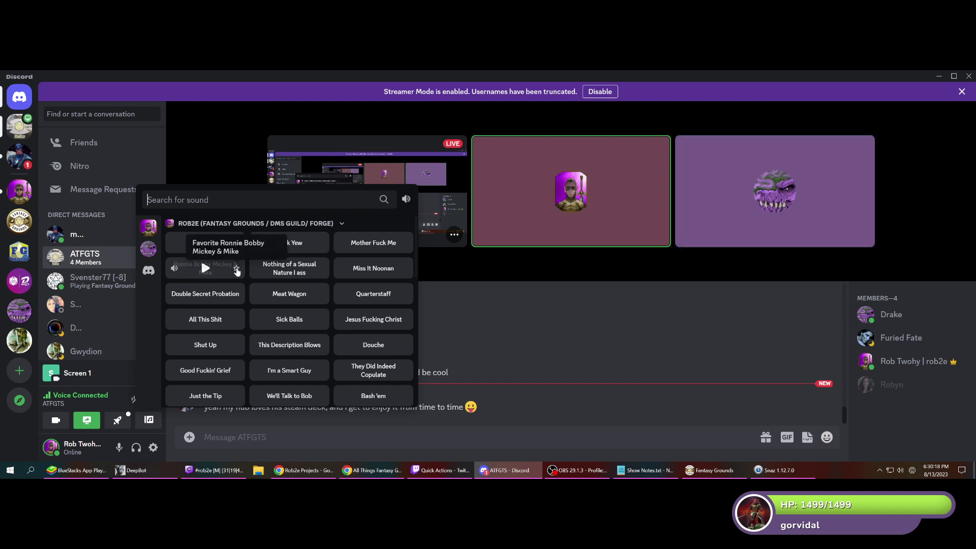
click(202, 268)
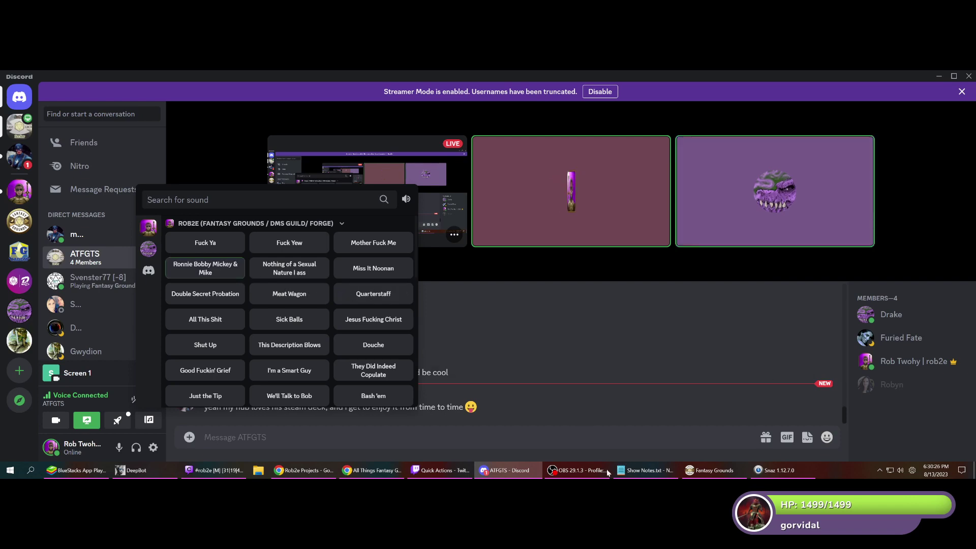
click(582, 472)
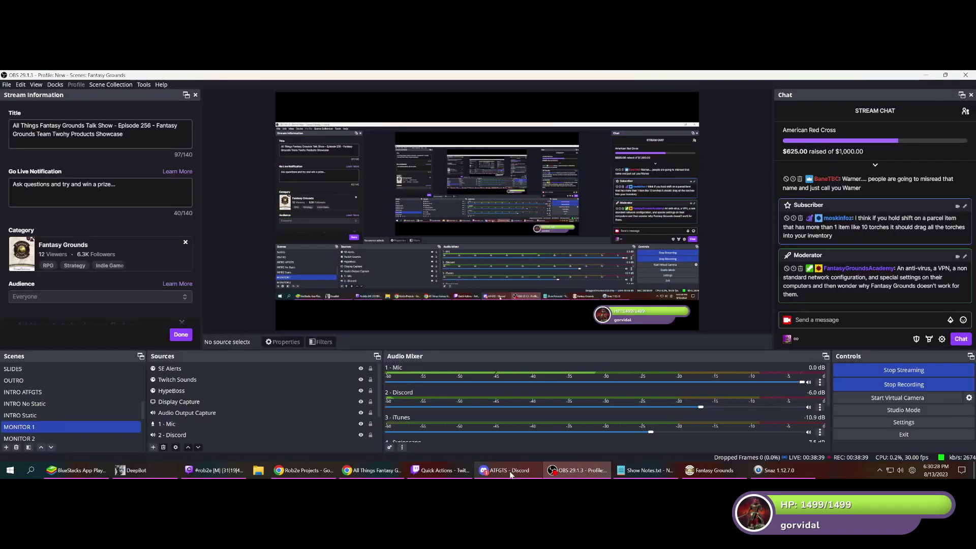
click(711, 470)
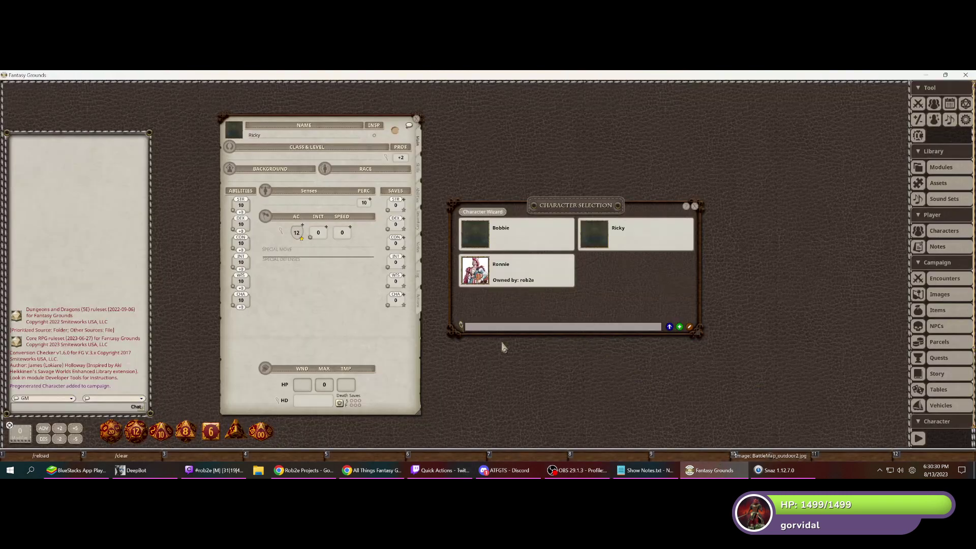
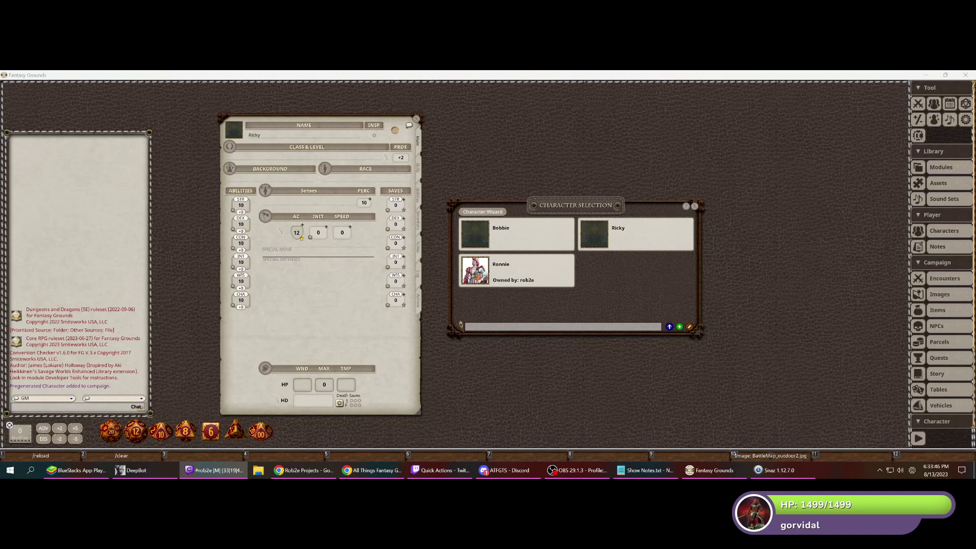
- Move the stream chat window over the game table and bring up the talk show schedule spreadsheet
drag(0, 178, 538, 85)
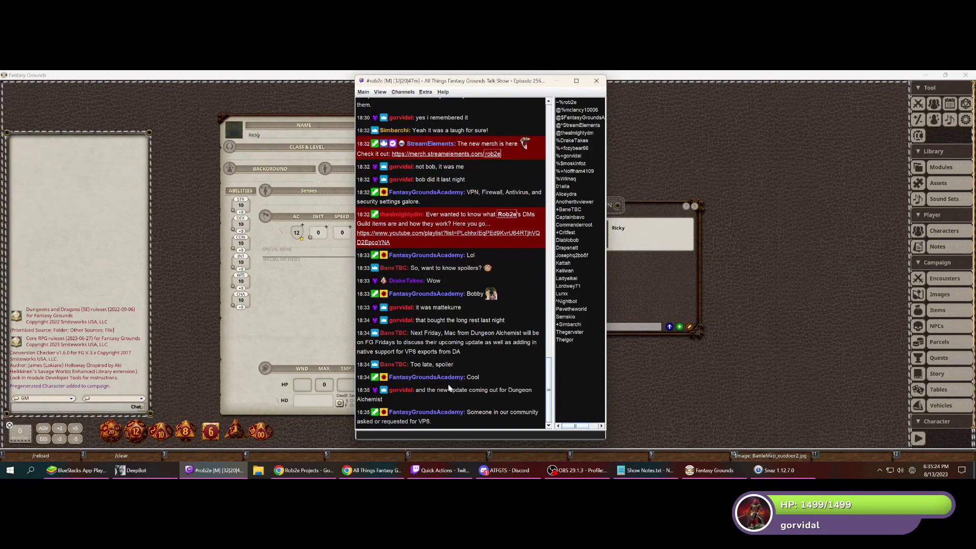
click(381, 469)
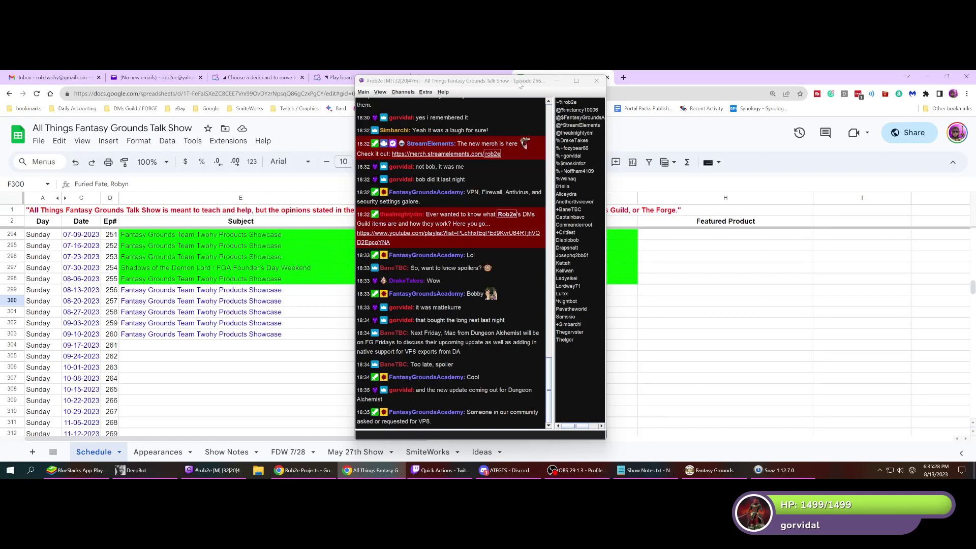
- Move the chat aside and search Google in a new tab for 'fantasy grounds friday'
drag(520, 87, 0, 87)
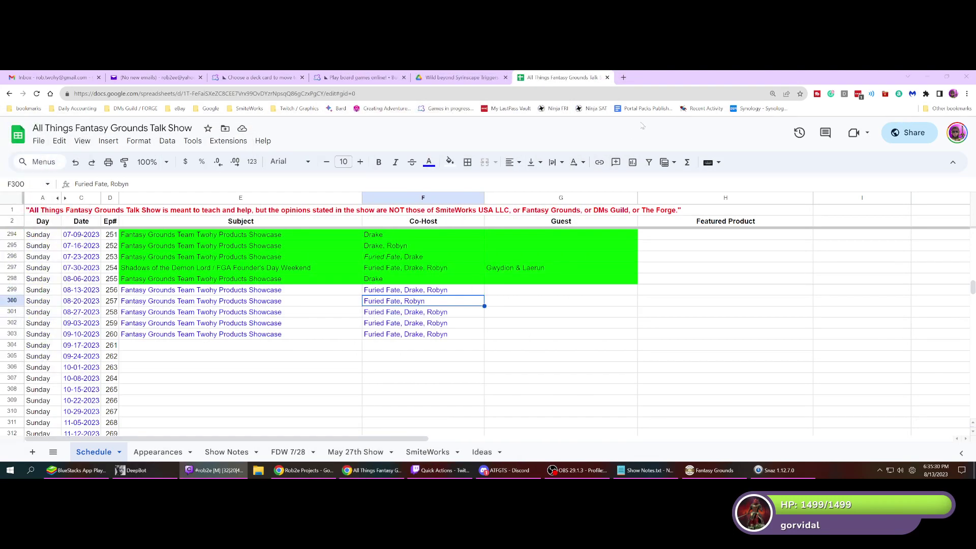
click(624, 77)
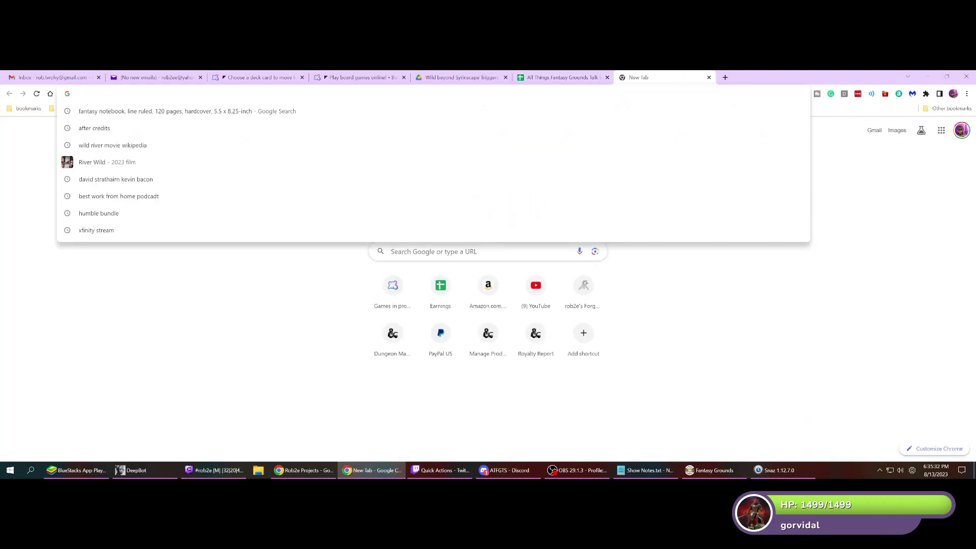
text(fantasy gro)
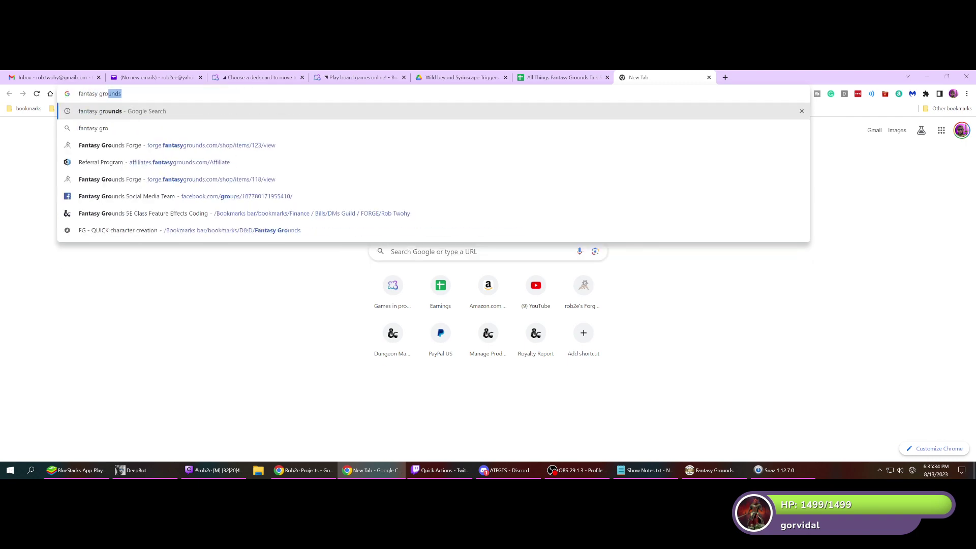
text(unds friday)
key(Return)
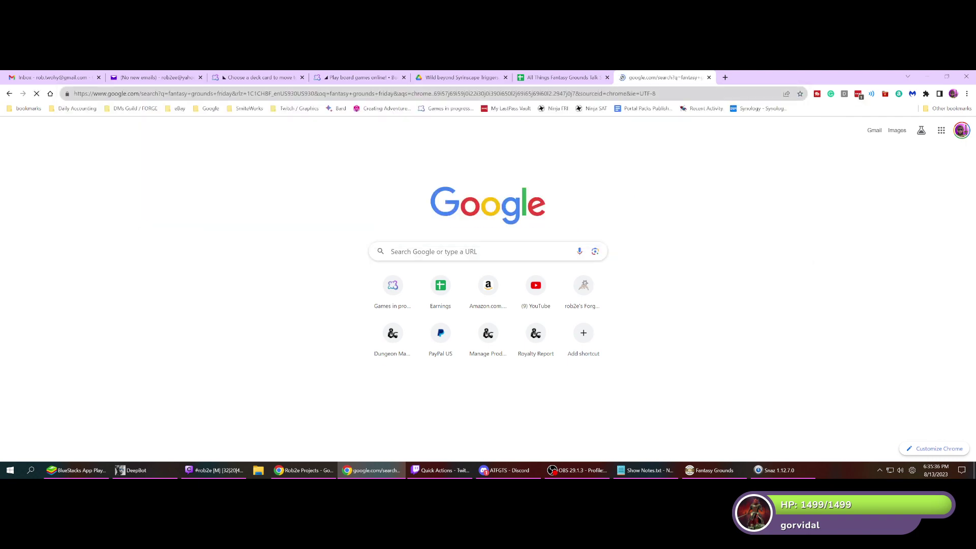
scroll(391, 274, down, 3)
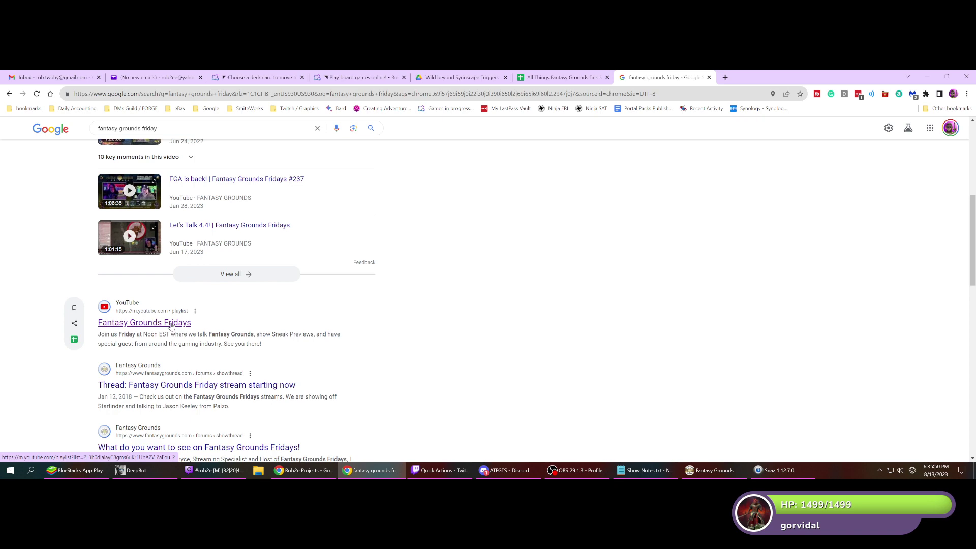
scroll(171, 326, up, 6)
- Go to twitch.tv/fantasygrounds
click(365, 94)
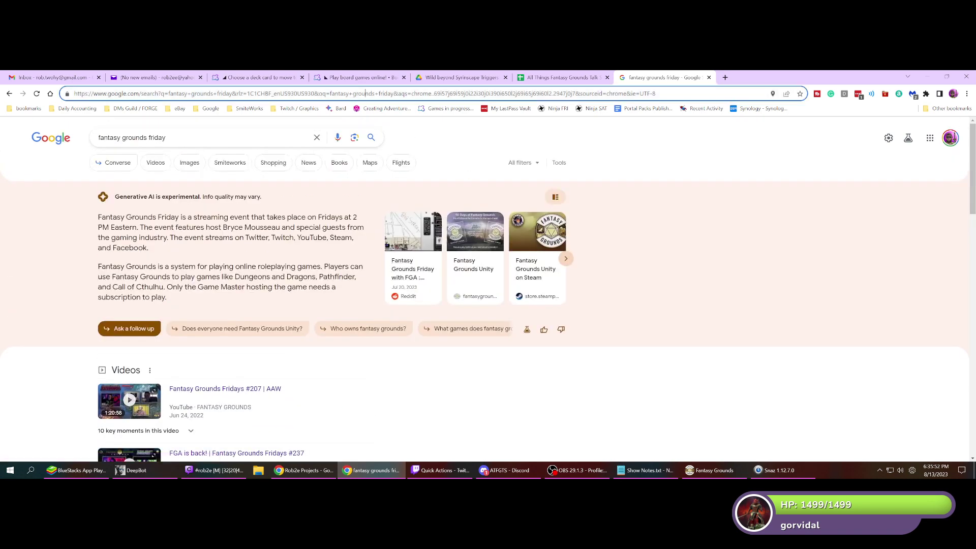
text(twitc)
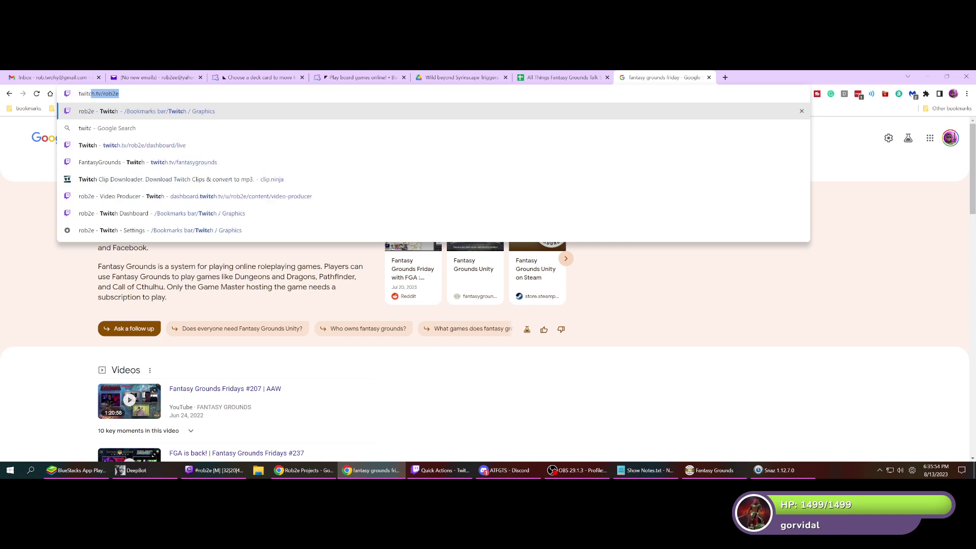
text(h.tv/fan)
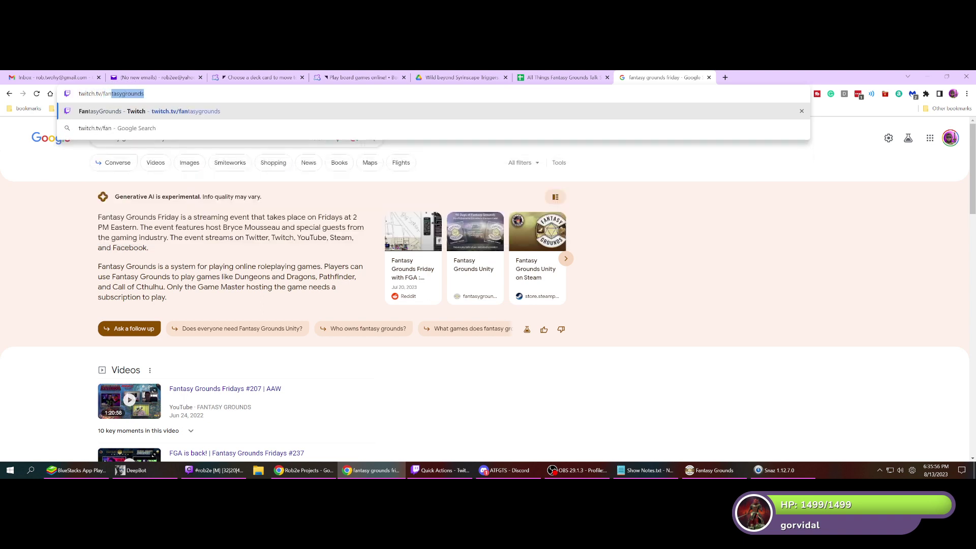
text(tasygrounds)
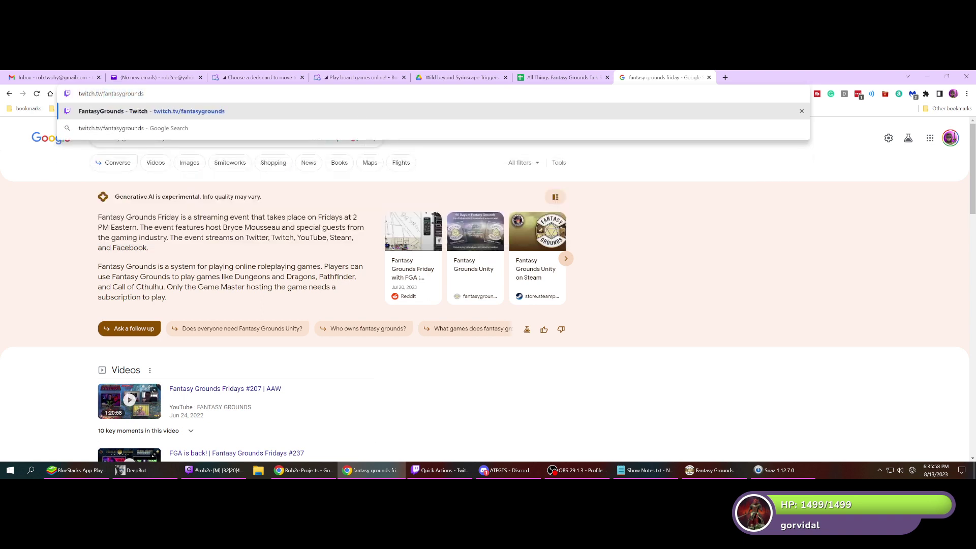
key(Return)
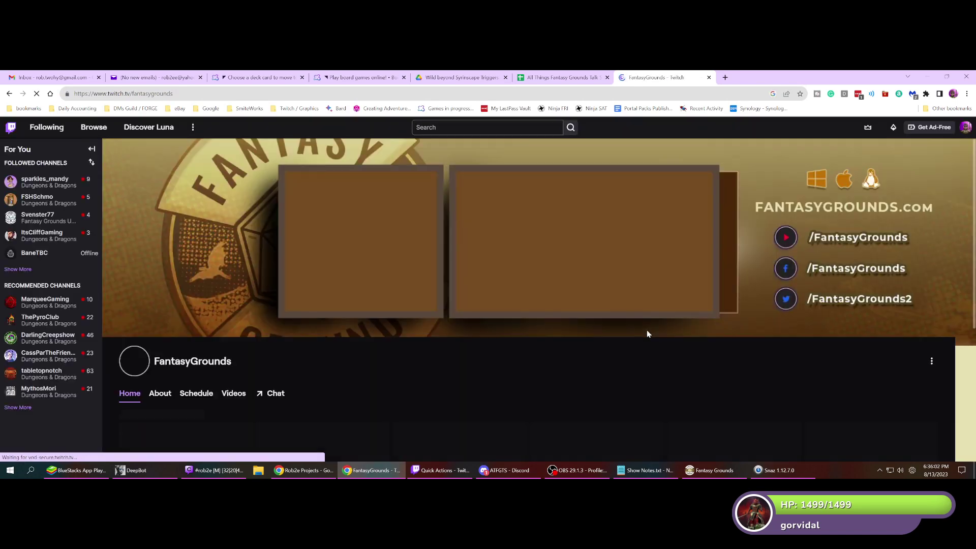
- Open the FantasyGrounds Schedule and scroll through the Aug 7–13, 2023 week
scroll(485, 350, down, 1)
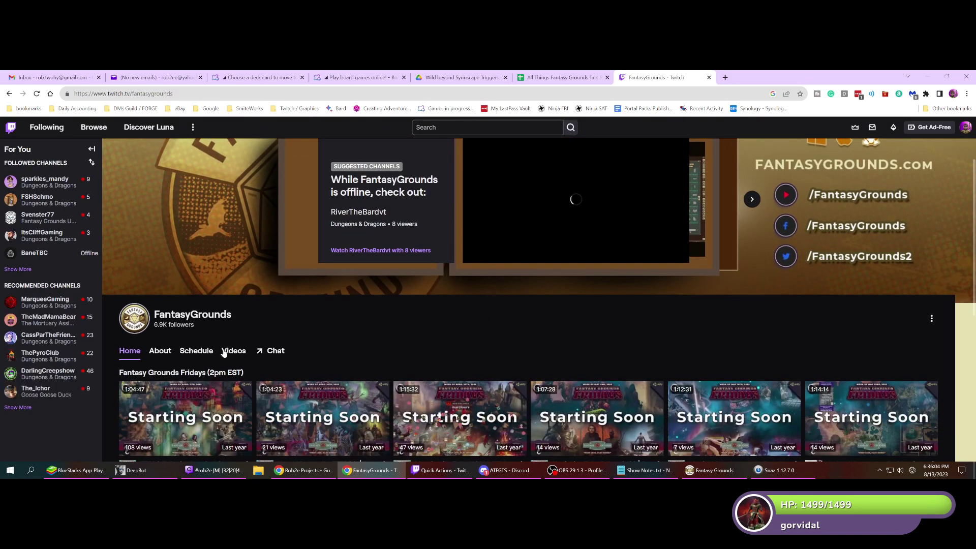
click(197, 351)
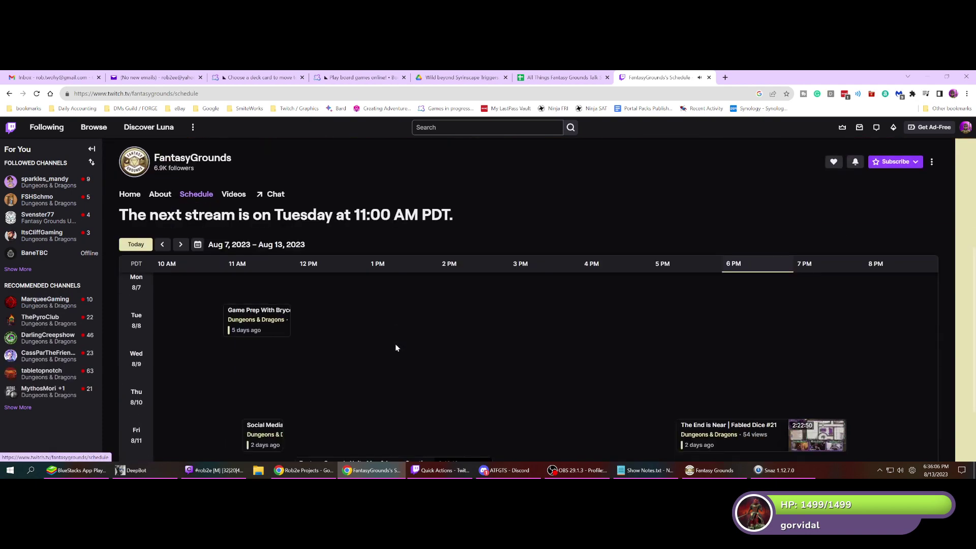
scroll(392, 340, up, 5)
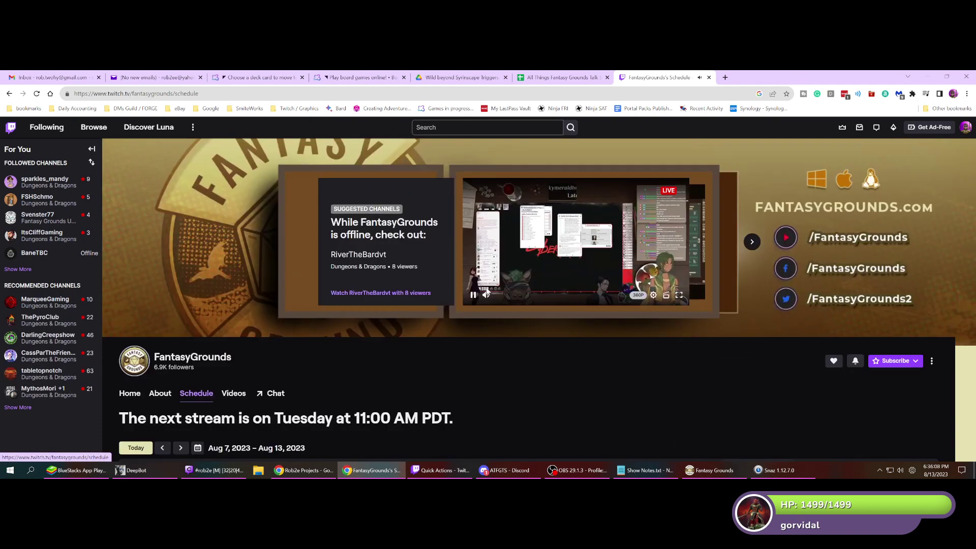
scroll(473, 313, down, 3)
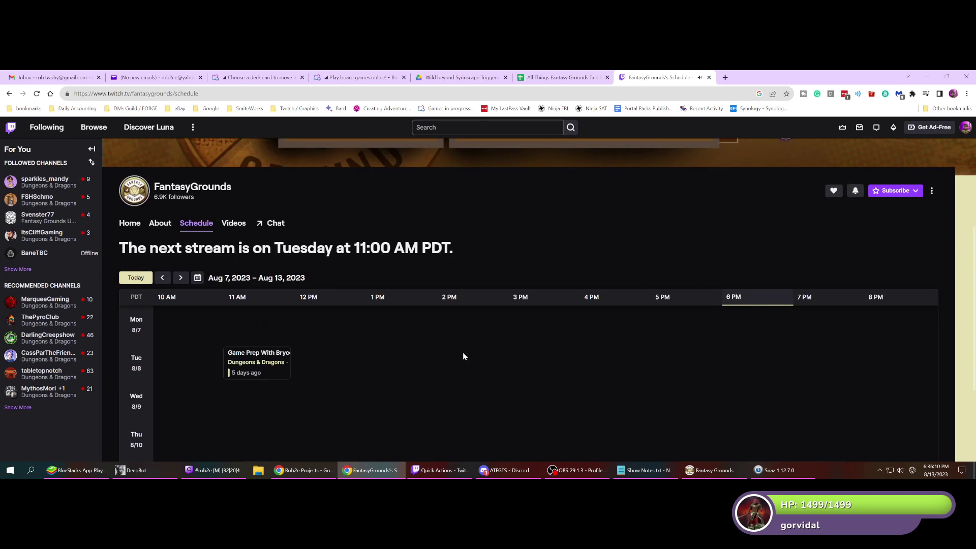
scroll(462, 355, down, 1)
scroll(462, 356, down, 1)
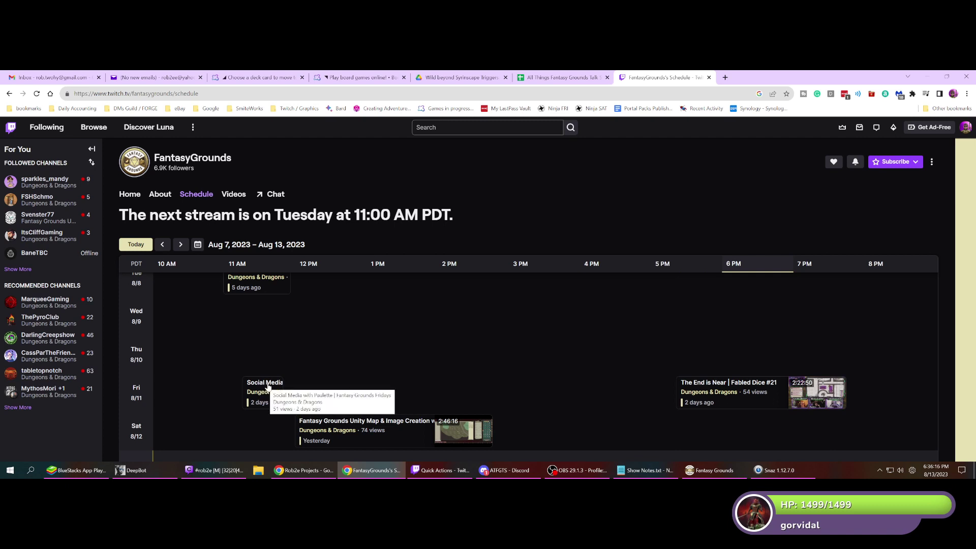
scroll(333, 373, down, 1)
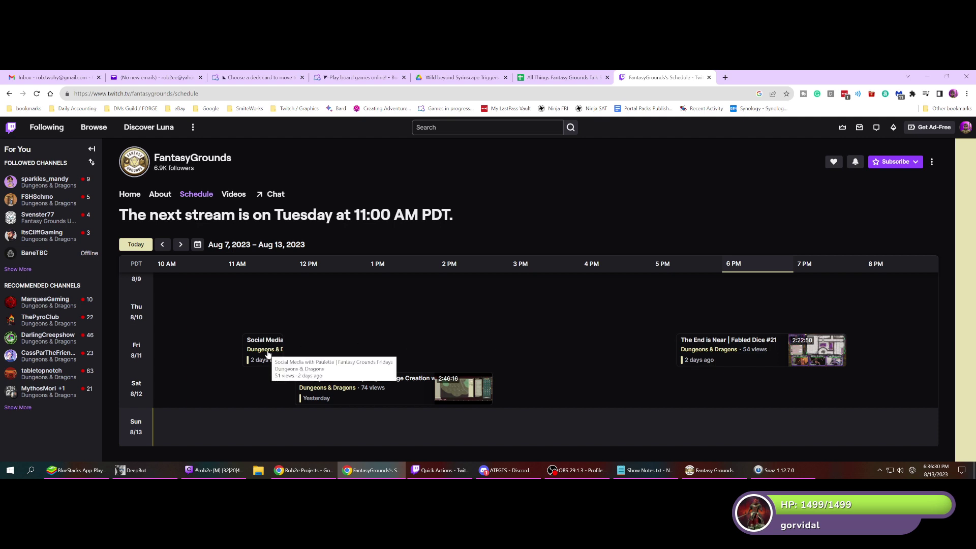
scroll(268, 355, down, 1)
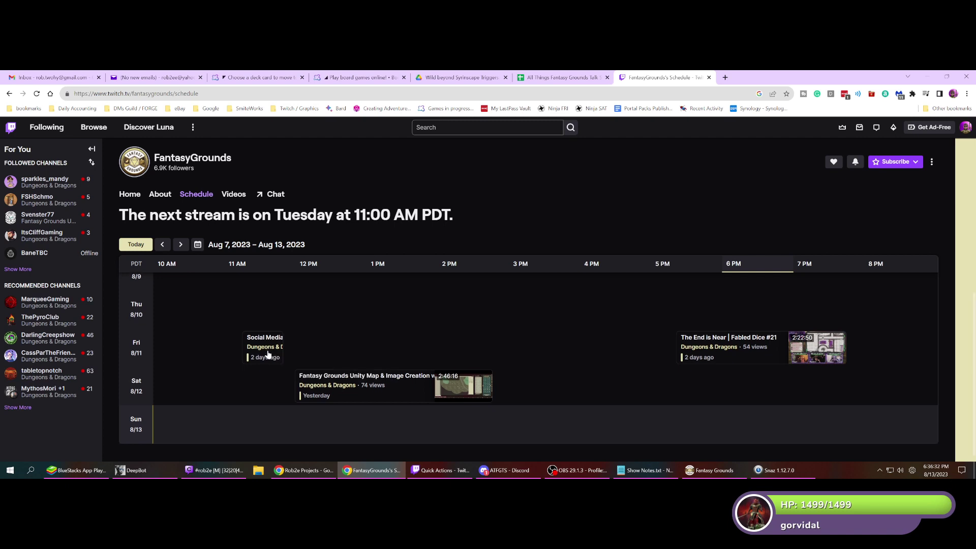
- Advance the schedule to Aug 14–20, 2023, then close the Twitch tab
click(181, 245)
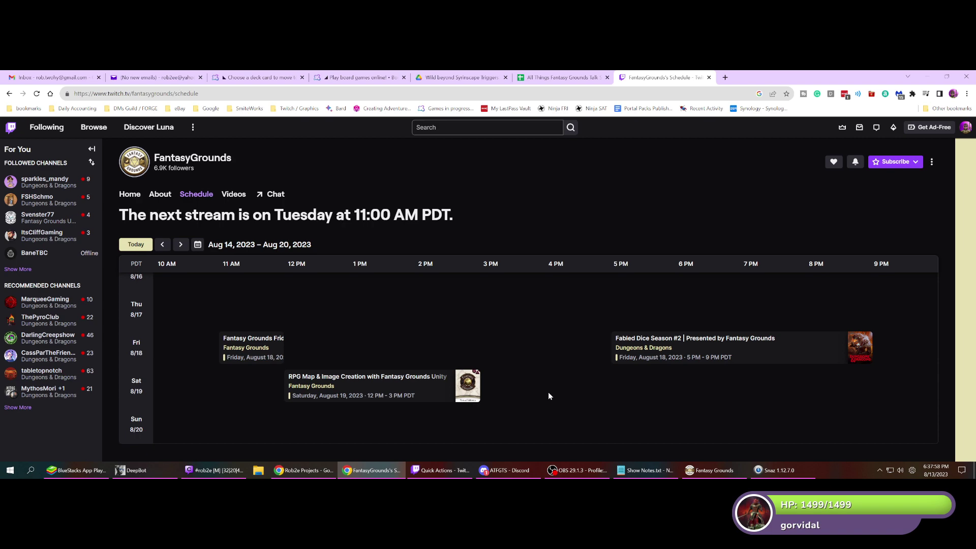
click(709, 78)
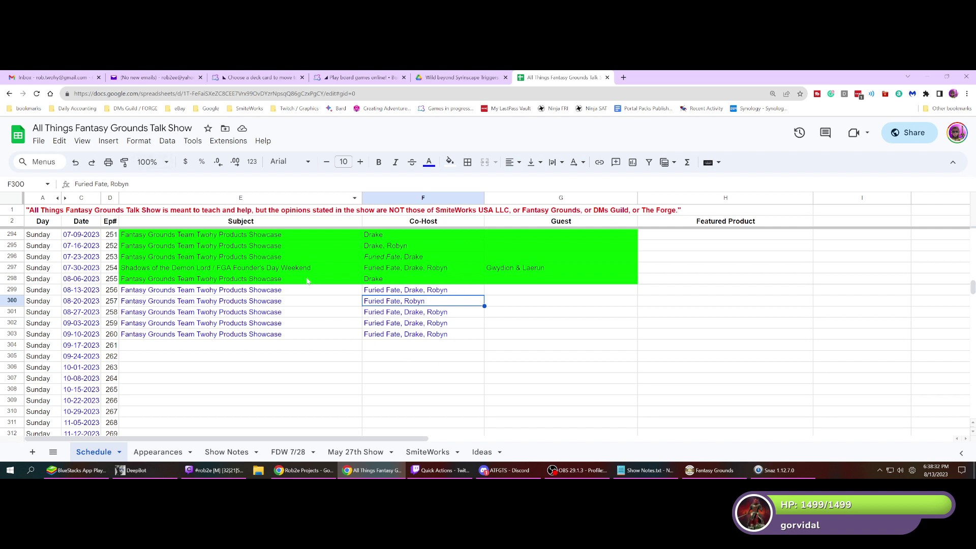
- Replace episode 256's co-host entry with Drake as the sole co-host
click(385, 291)
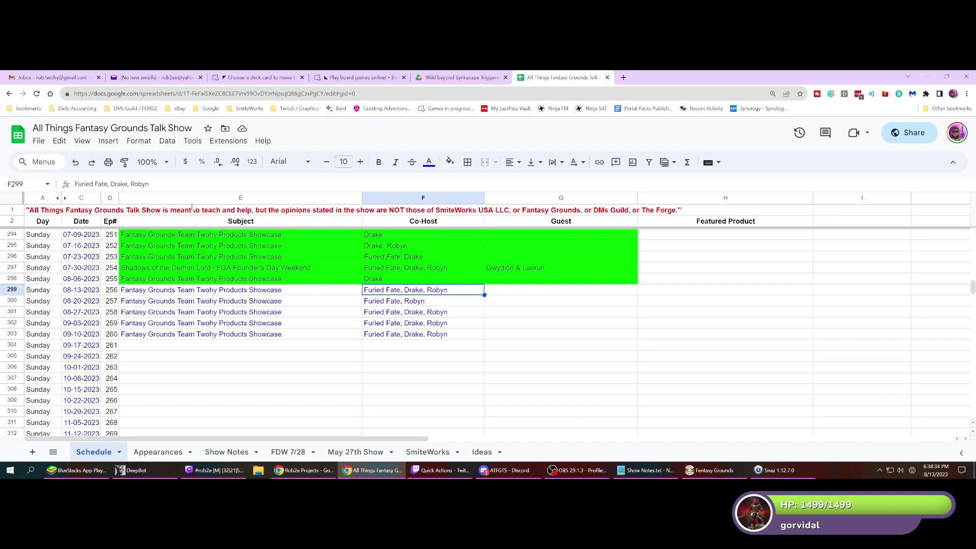
triple_click(79, 184)
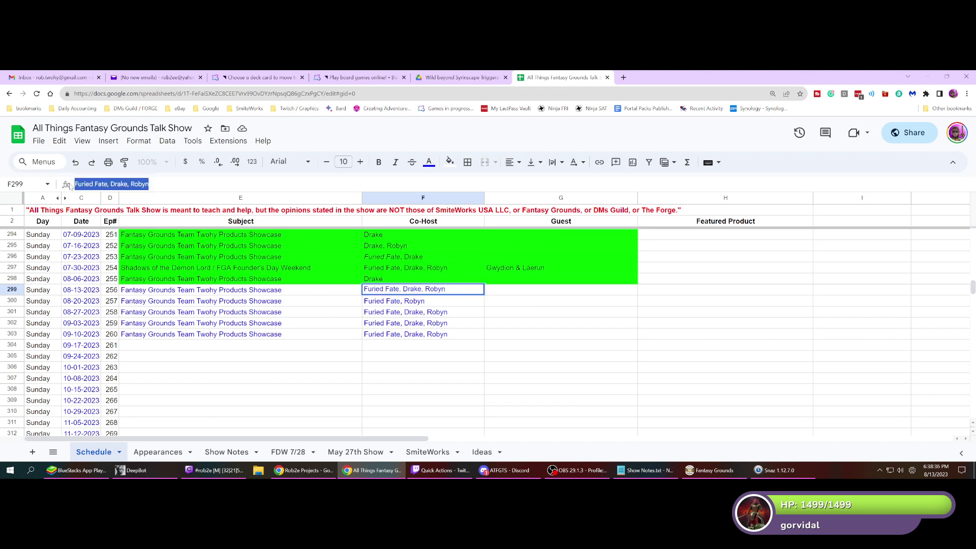
text(Drake)
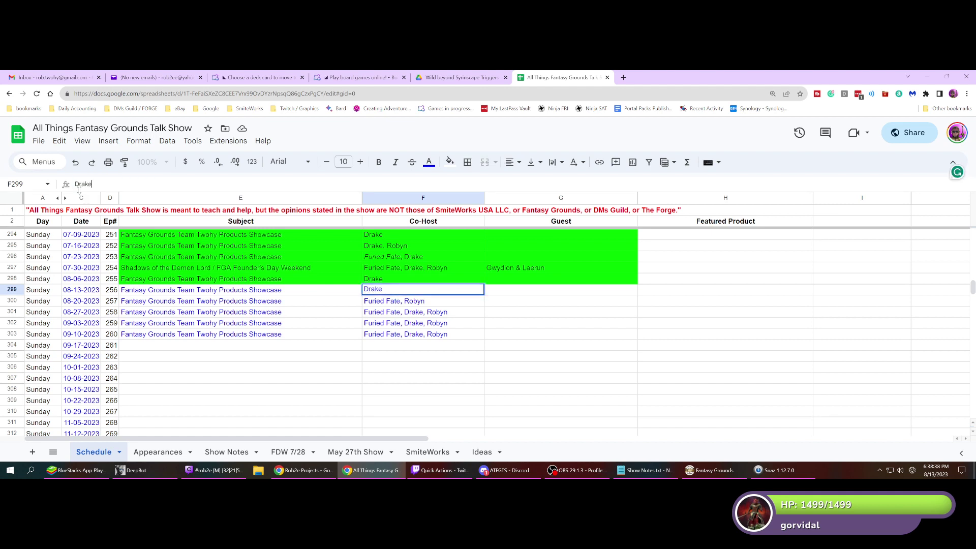
key(Return)
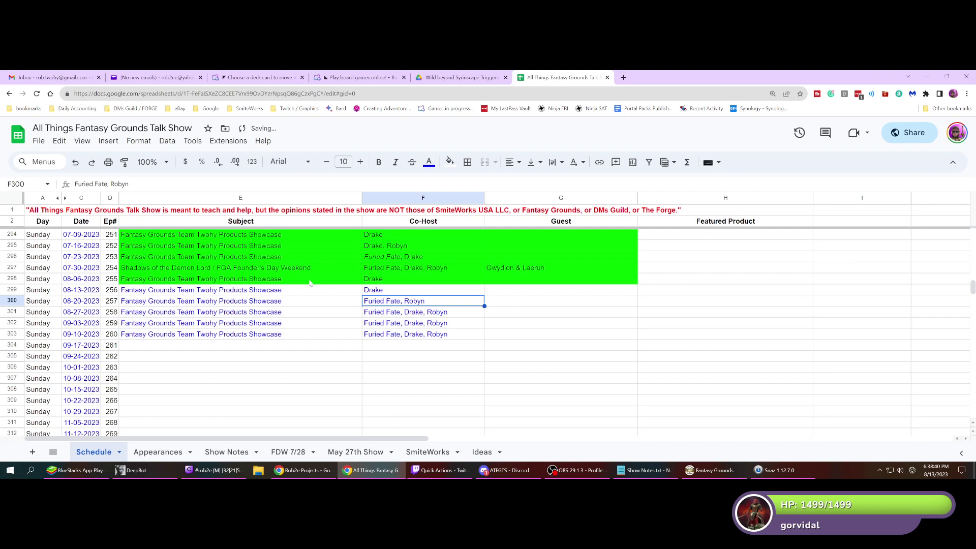
- Paint-format row 298's green highlight onto row 299
click(311, 278)
key(shift+Right)
key(shift+Right)
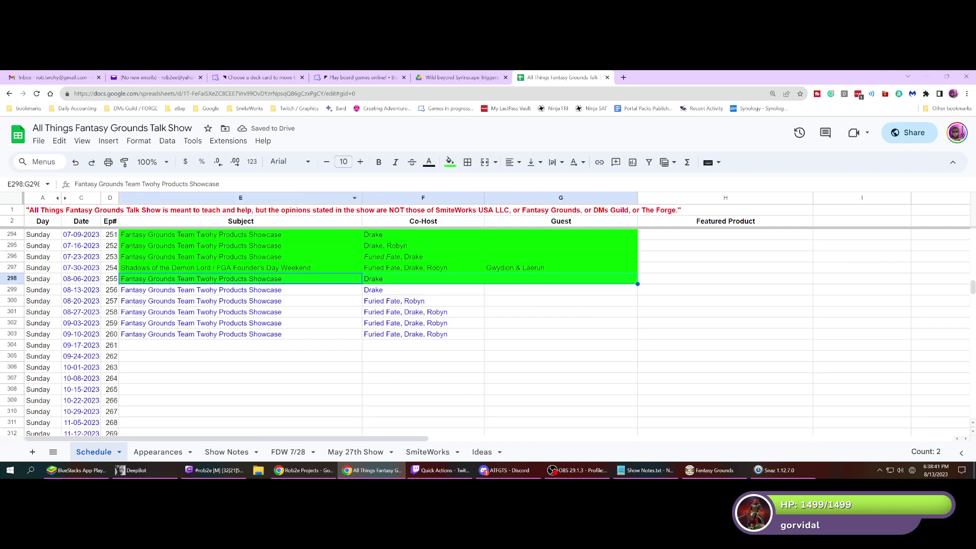
click(124, 162)
click(164, 290)
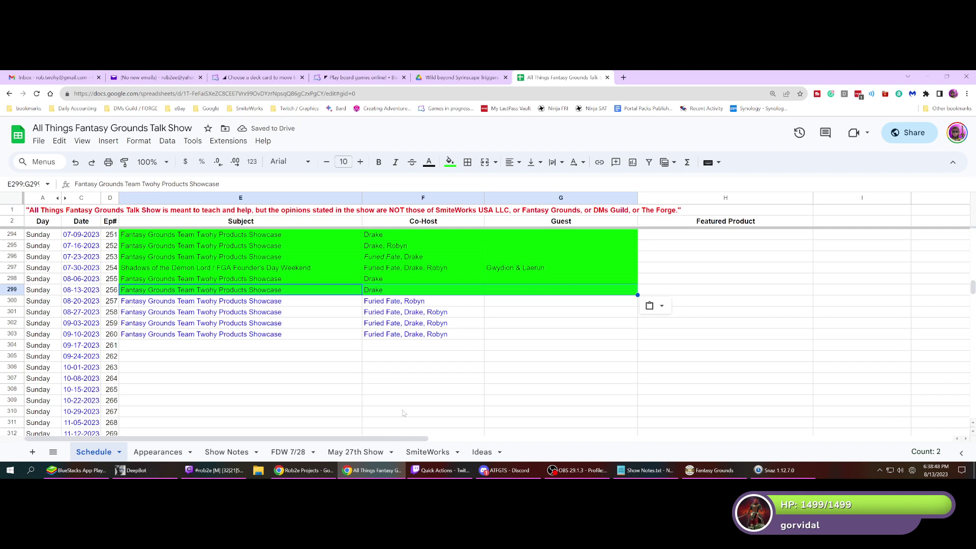
mouse_move(515, 476)
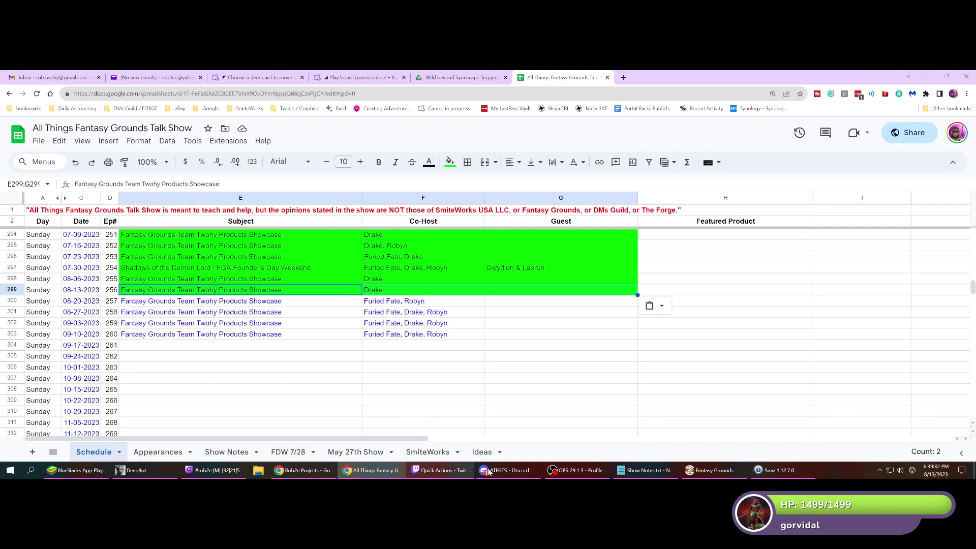
- Bring OBS Studio forward on the MONITOR 1 scene and show the hidden notification-area icons
click(594, 472)
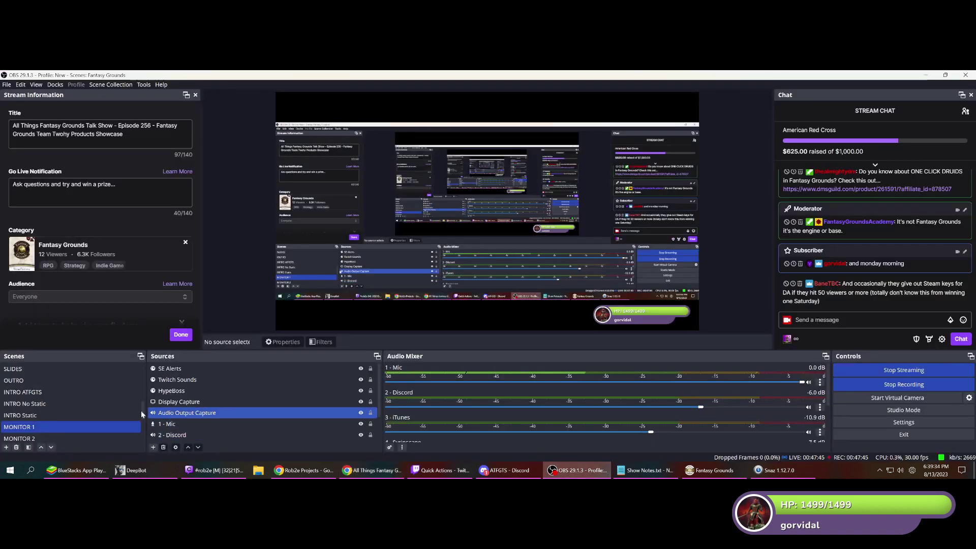
scroll(95, 416, down, 2)
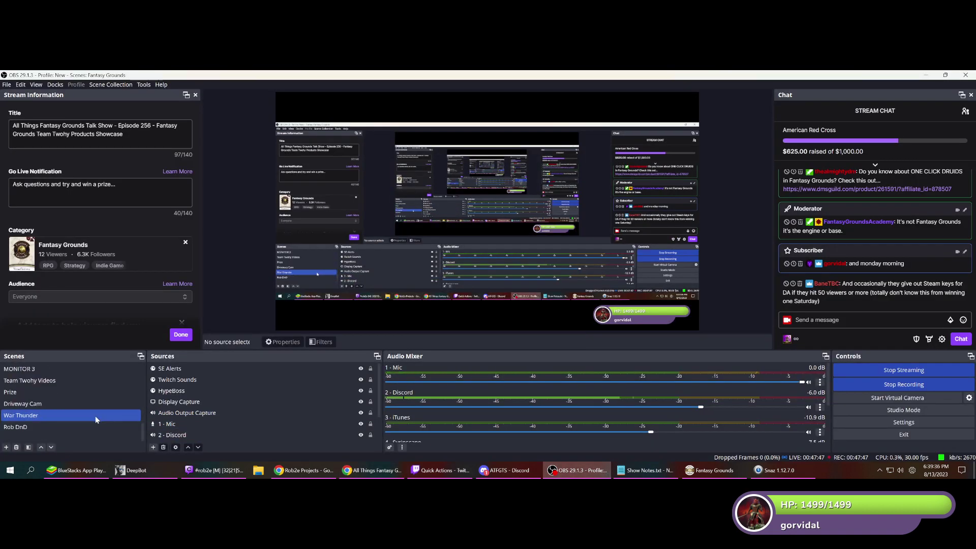
click(44, 427)
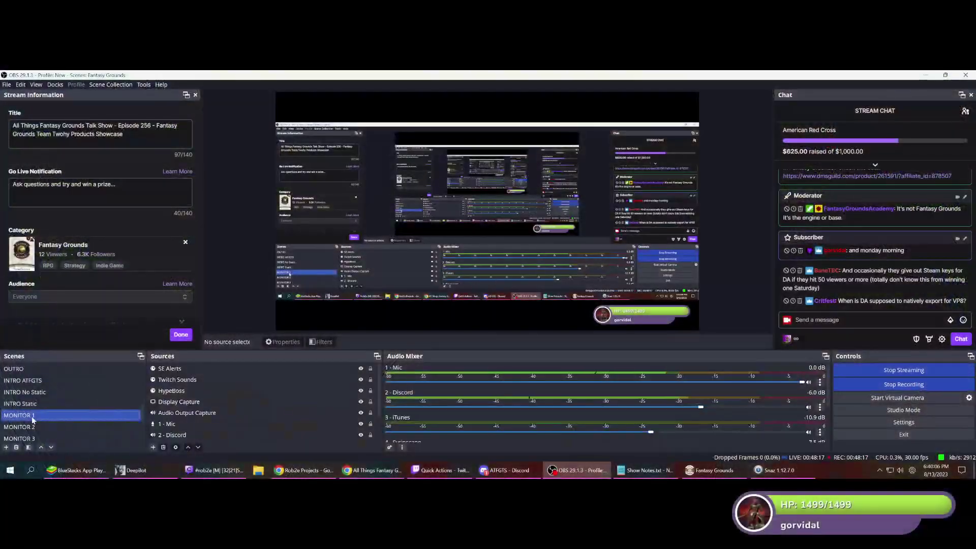
click(880, 471)
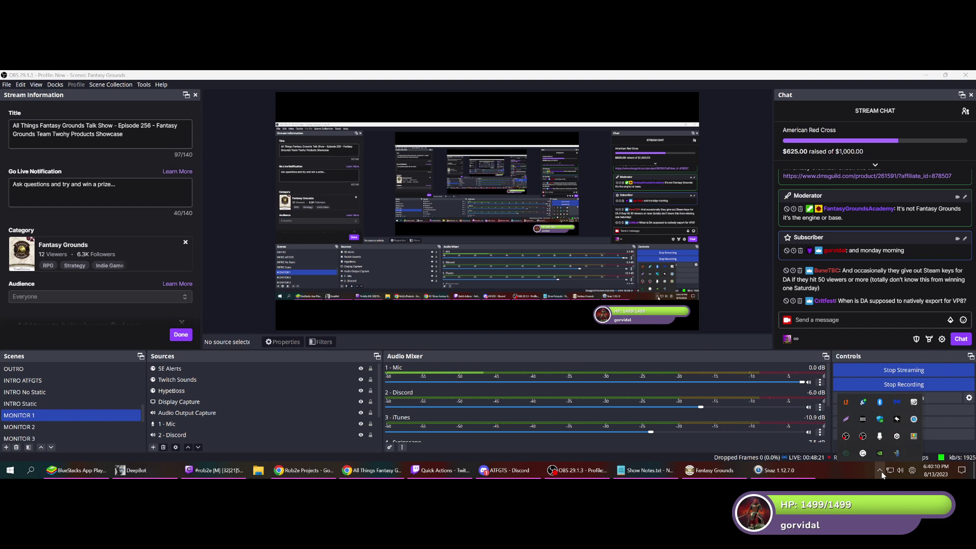
- Search the Start menu for 'ca' and launch XSplit VCam
click(9, 470)
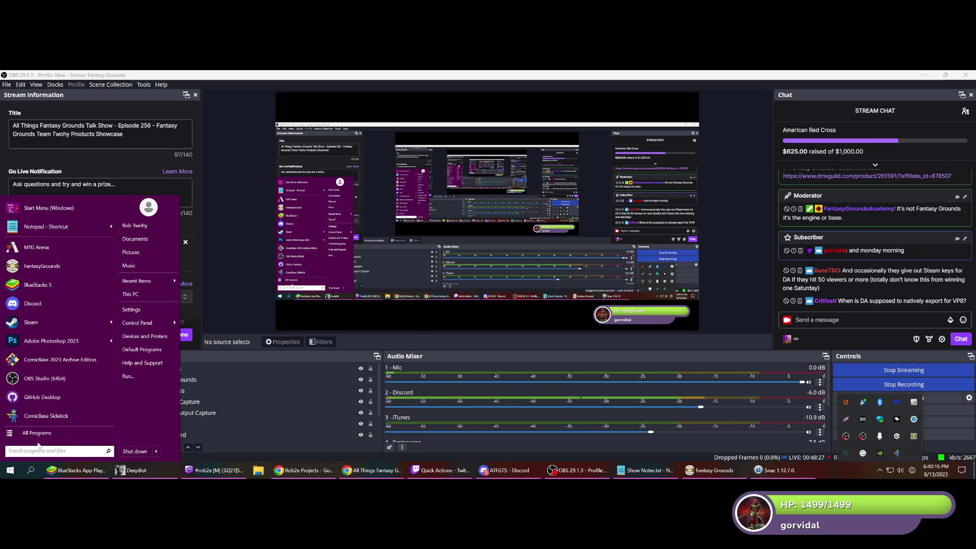
text(nin)
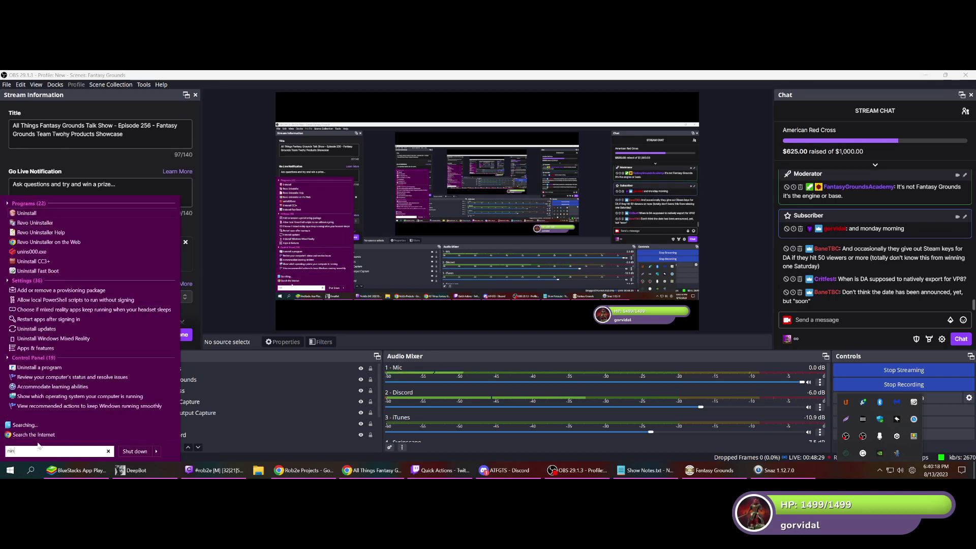
key(BackSpace)
key(BackSpace)
key(BackSpace)
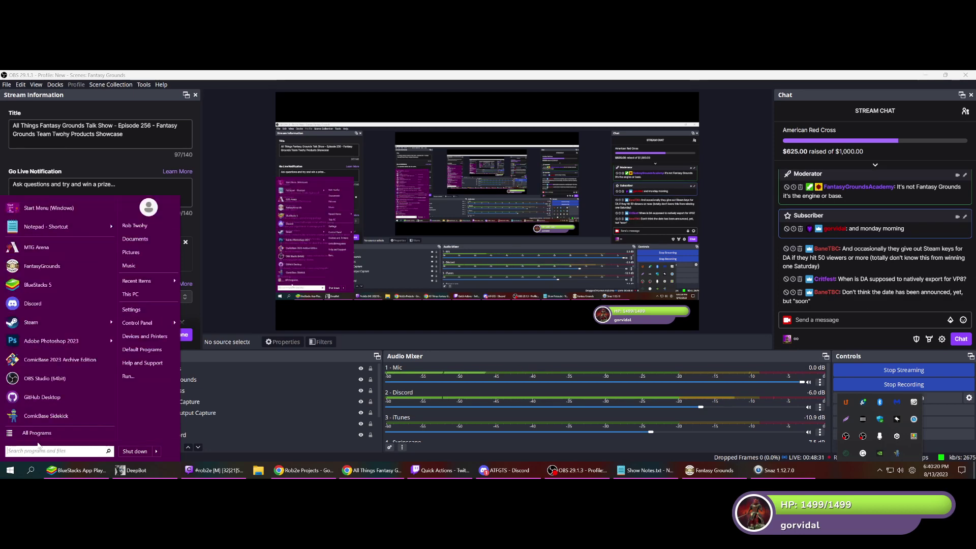
text(ca)
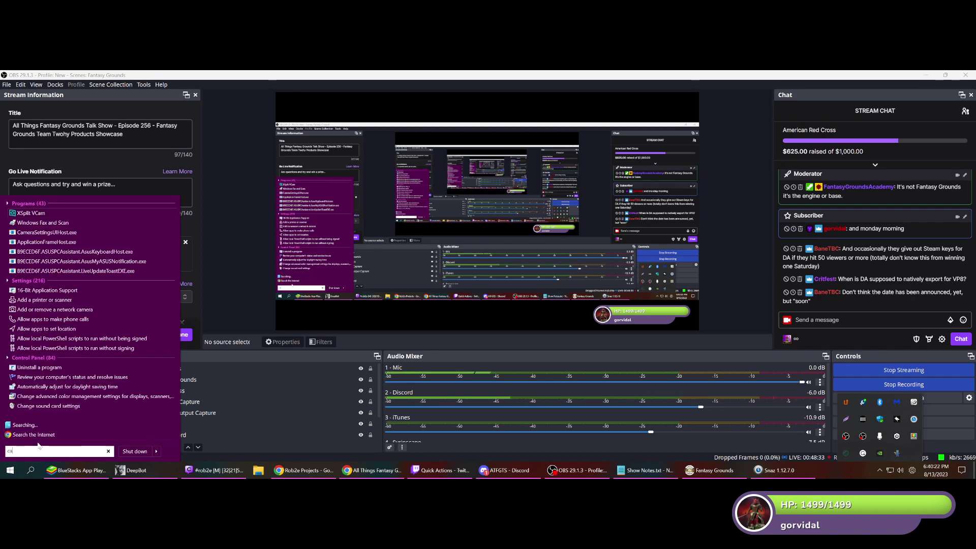
click(45, 213)
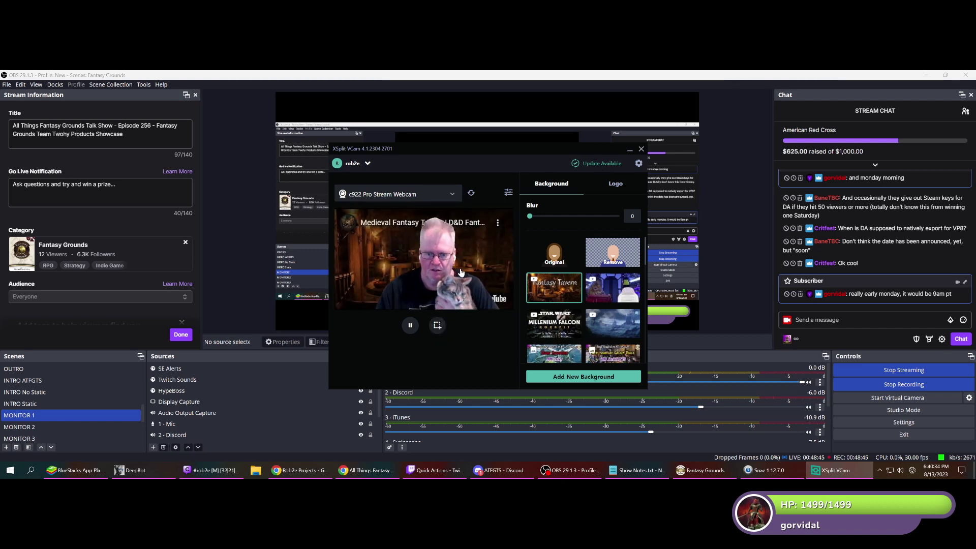
- Nudge the VCam window, check the Fantasy Tavern webcam preview, and close VCam
drag(450, 149, 420, 143)
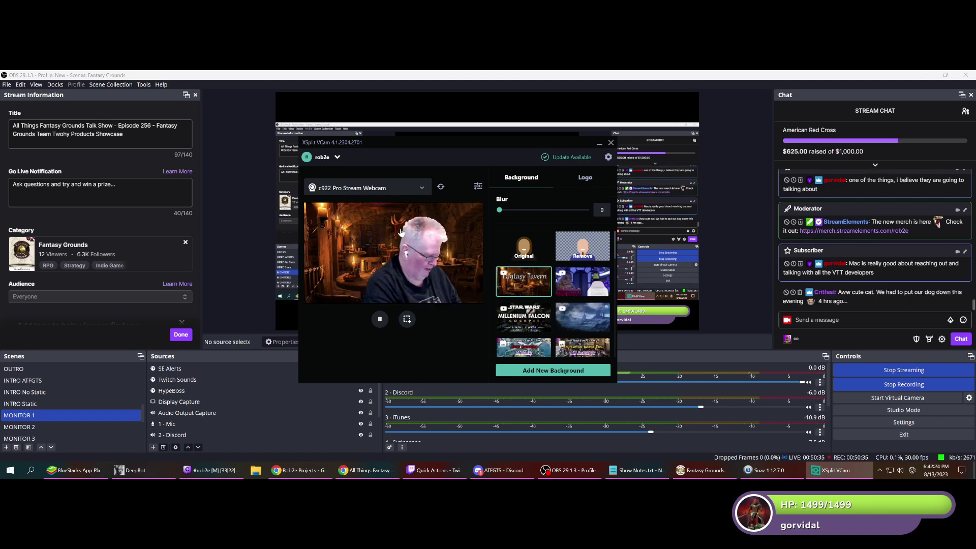
click(611, 144)
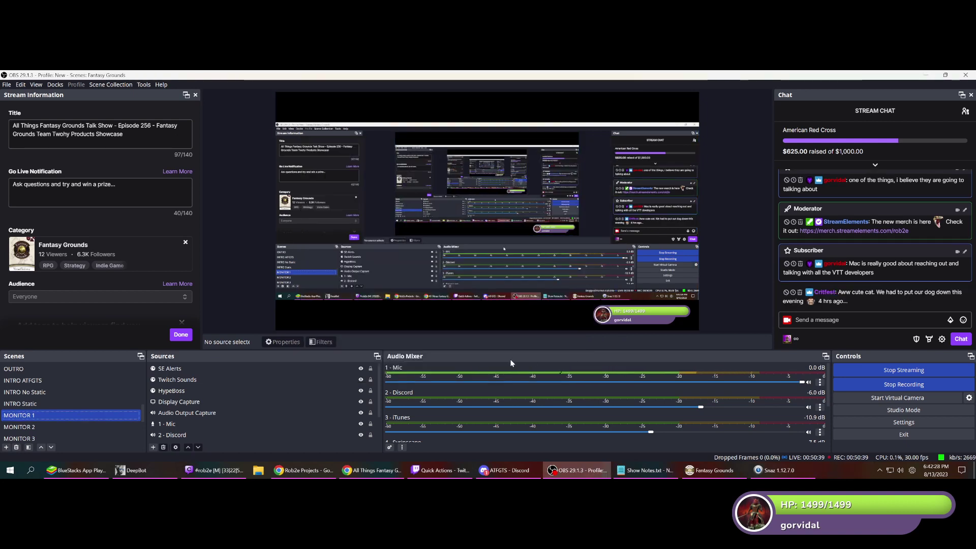
- Select and deselect the SE Alerts source, then switch to Fantasy Grounds
click(344, 370)
ctrl+click(345, 370)
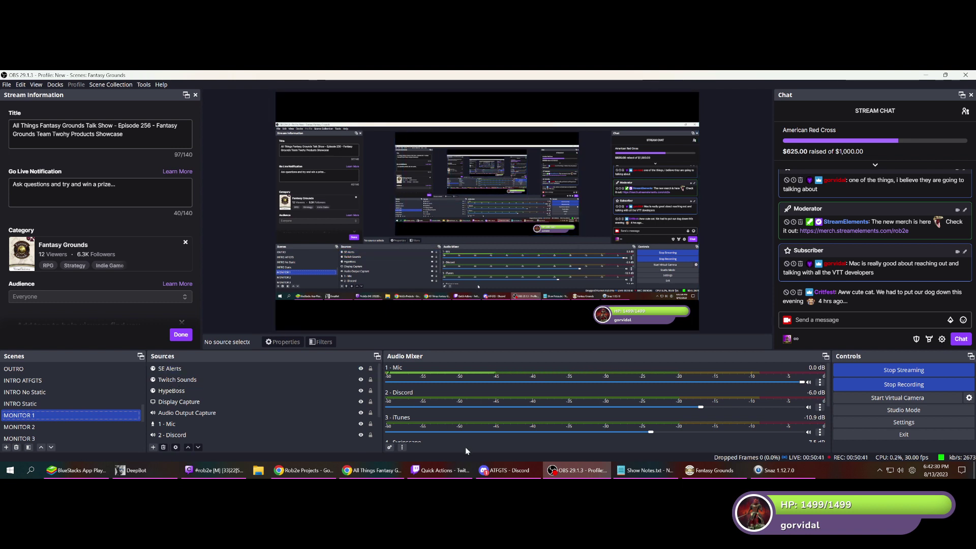
mouse_move(510, 476)
mouse_move(635, 475)
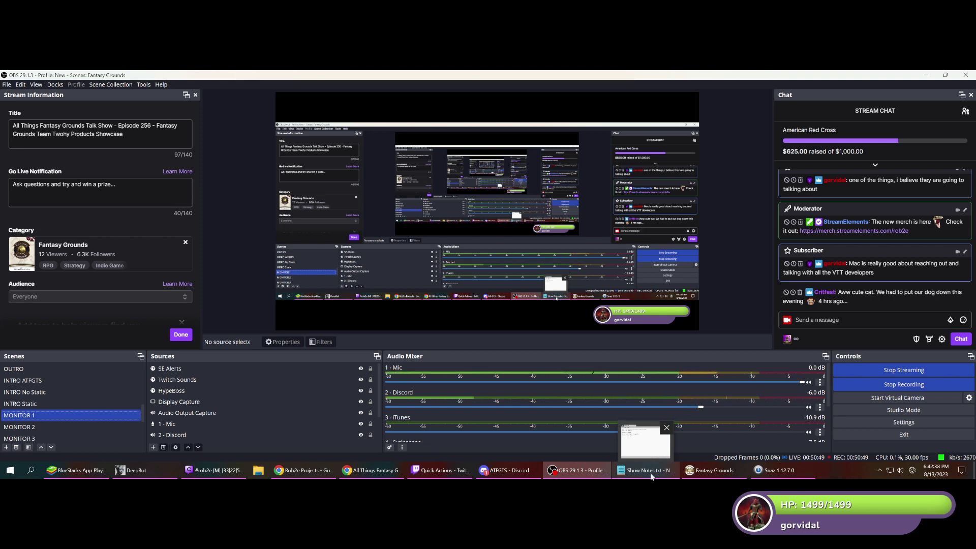
click(700, 473)
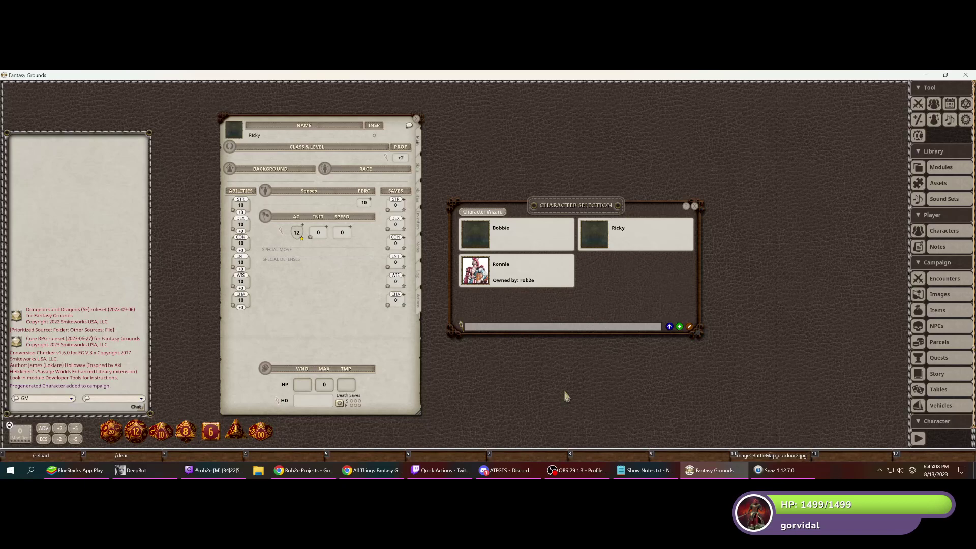
- Search Google in a new tab for '71 plymouth cricket'
click(371, 470)
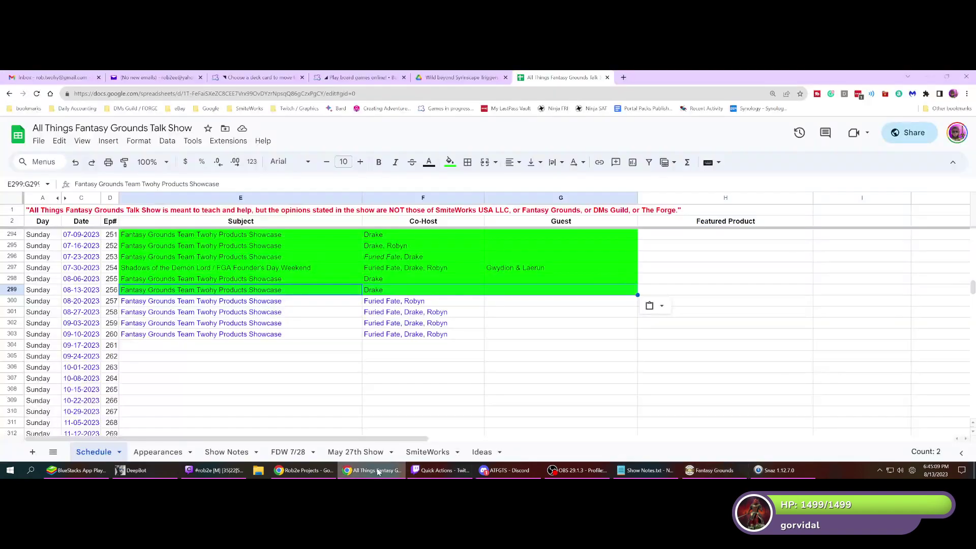
click(623, 77)
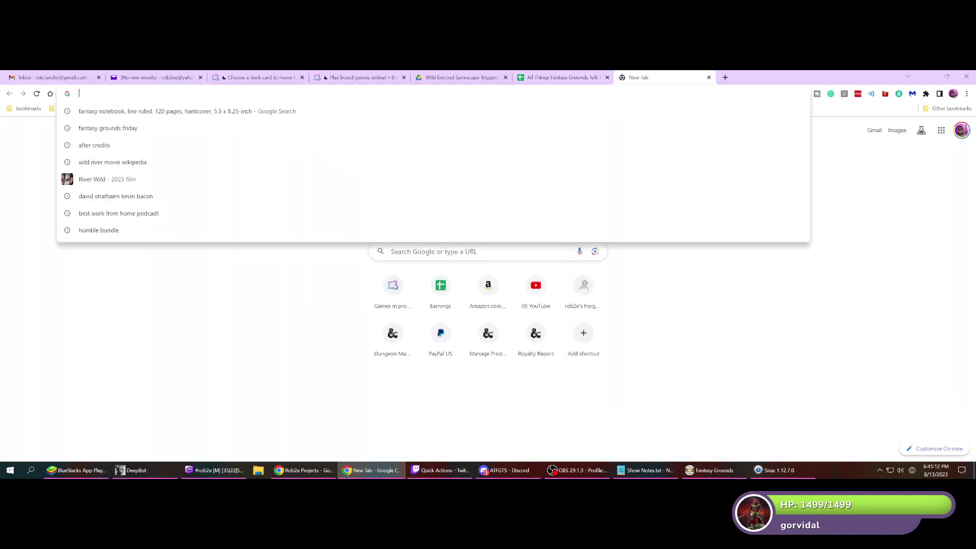
text(71 p)
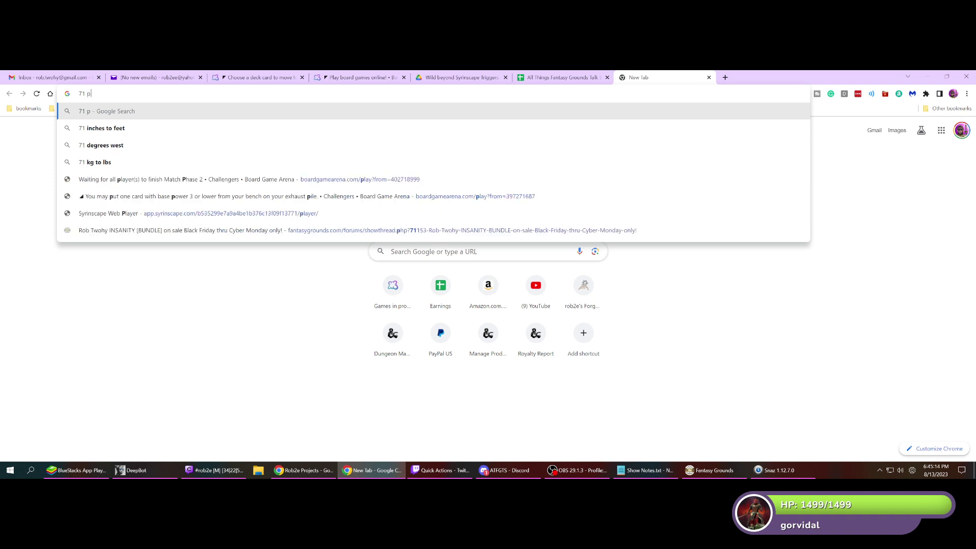
text(lymouth)
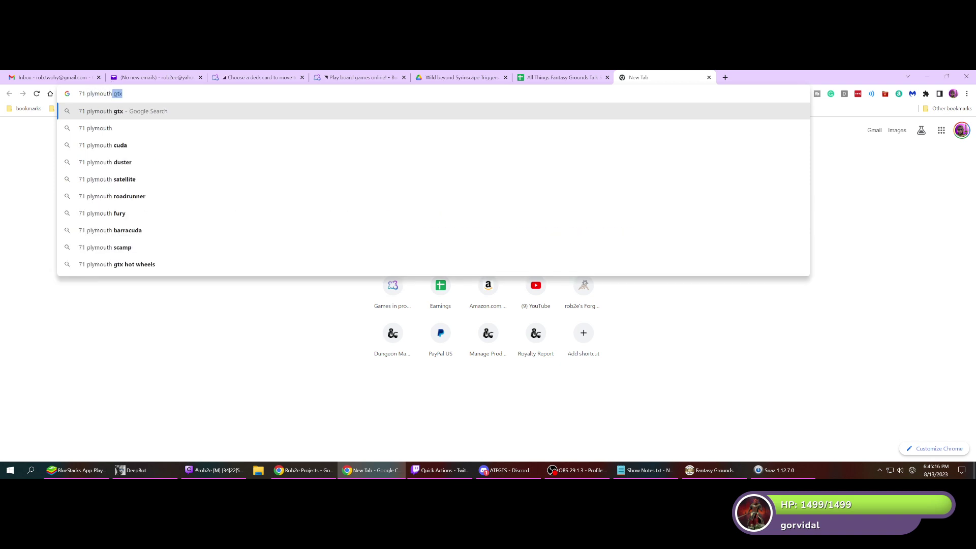
text( cricket)
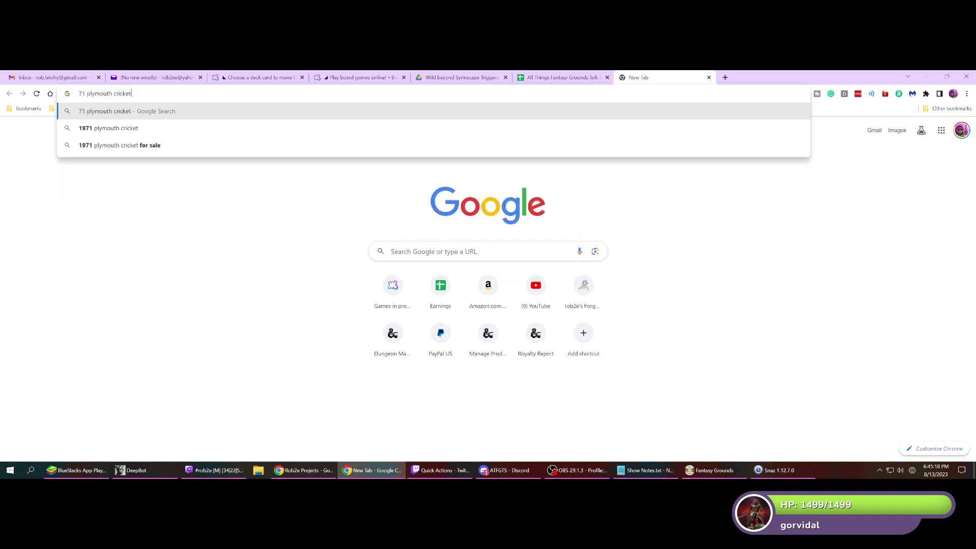
key(Return)
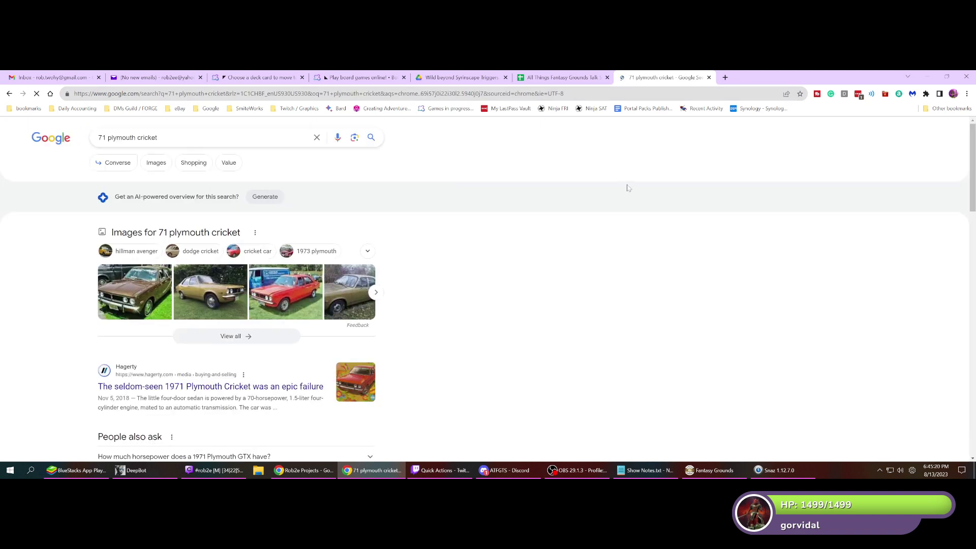
- Refine the search to '71 plymouth cricket blue' and preview the blue Cricket Reddit photo
click(198, 145)
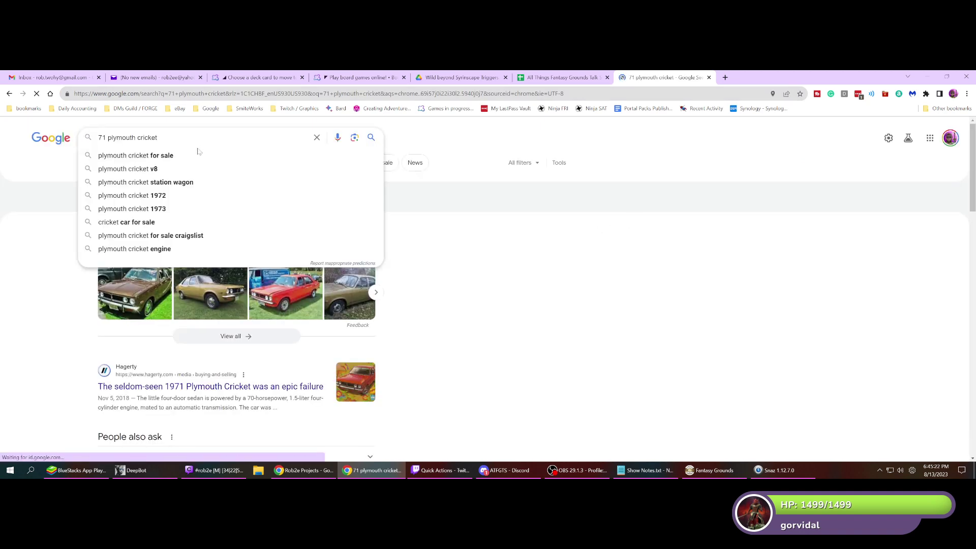
text(blue)
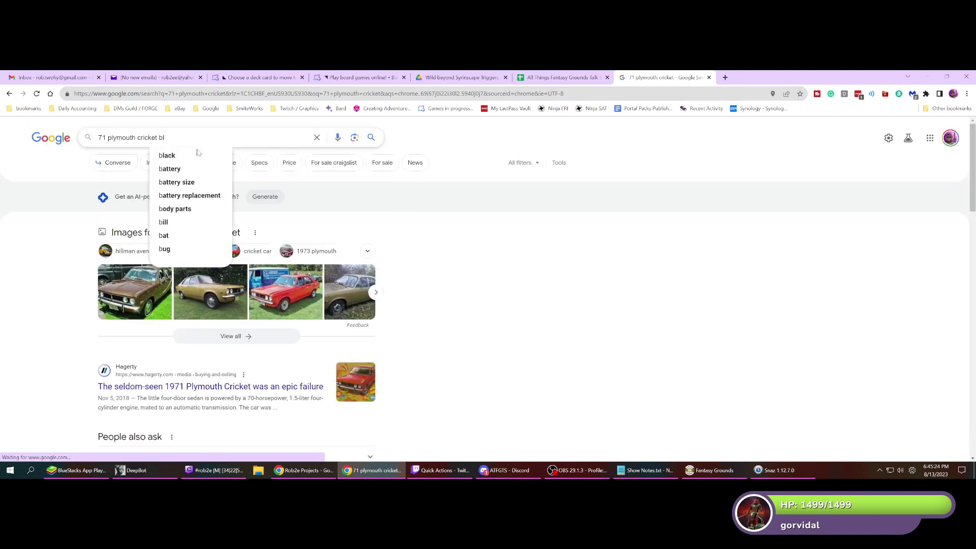
click(198, 154)
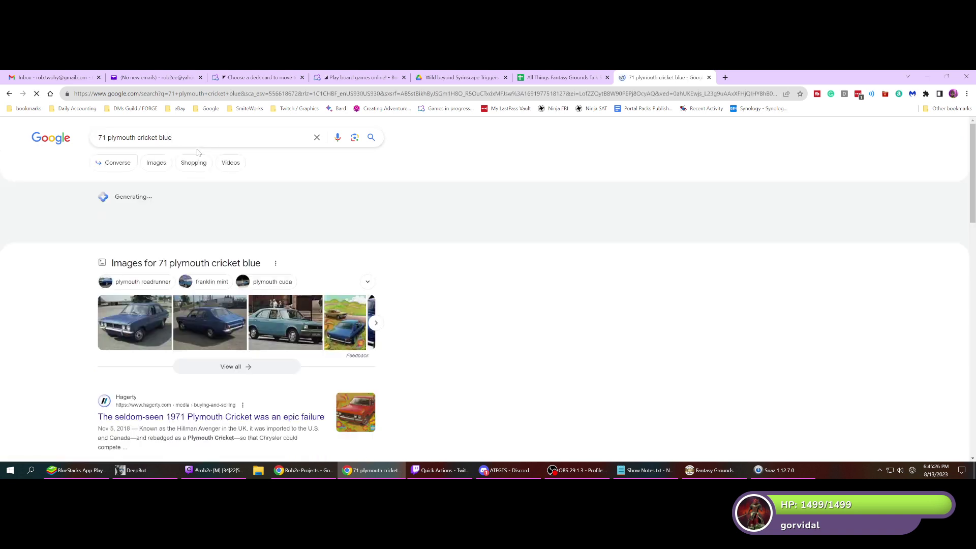
click(135, 323)
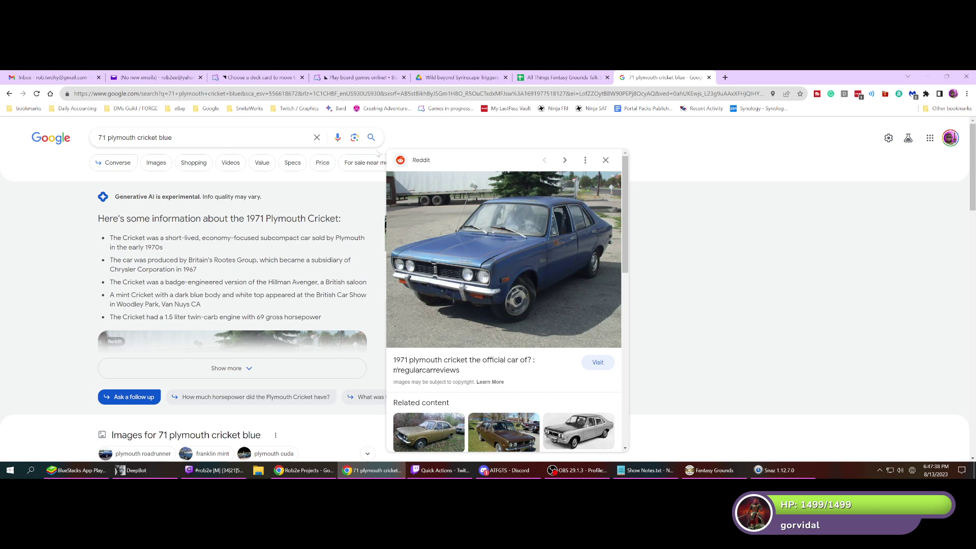
drag(173, 137, 102, 138)
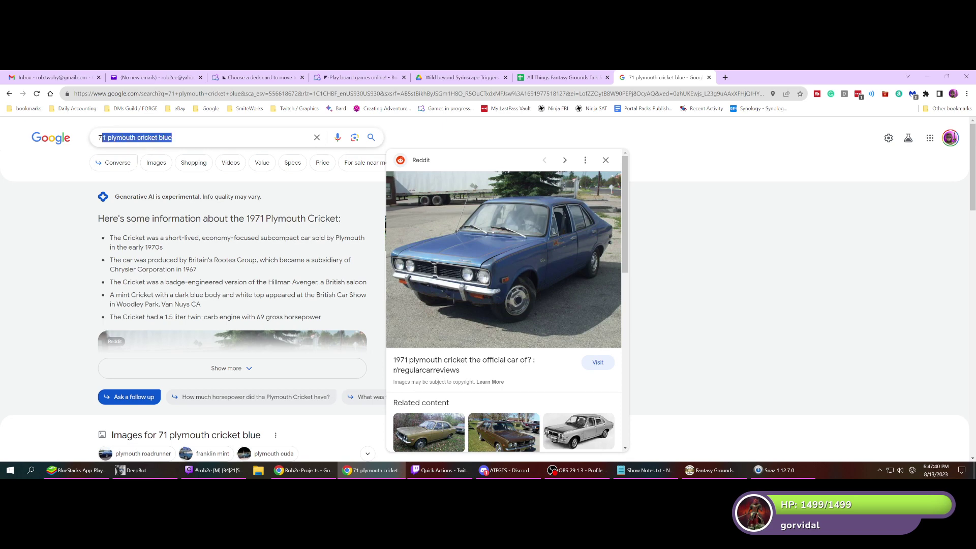
- Search Google for '79 ford currier' and preview the yellow Ford Courier truck photo
text(9 fo)
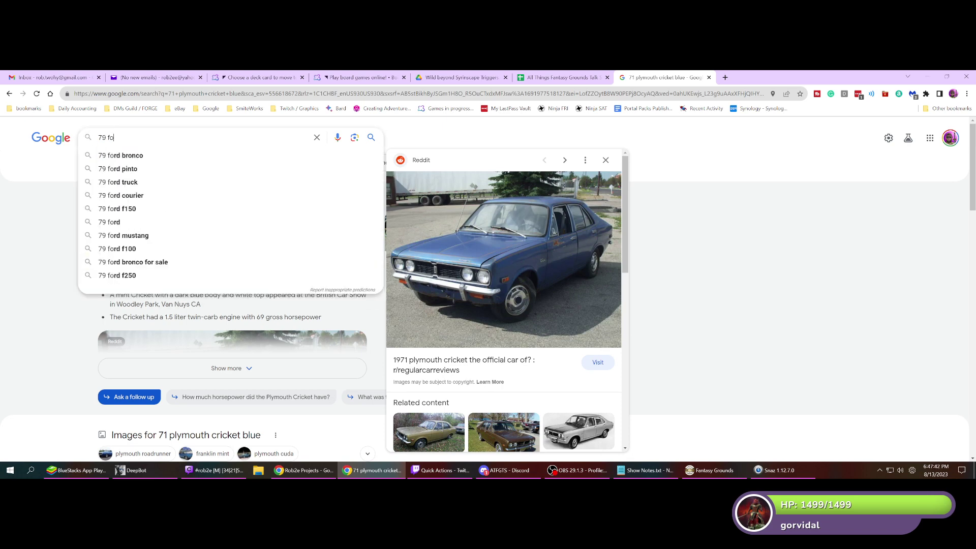
text(rd currier)
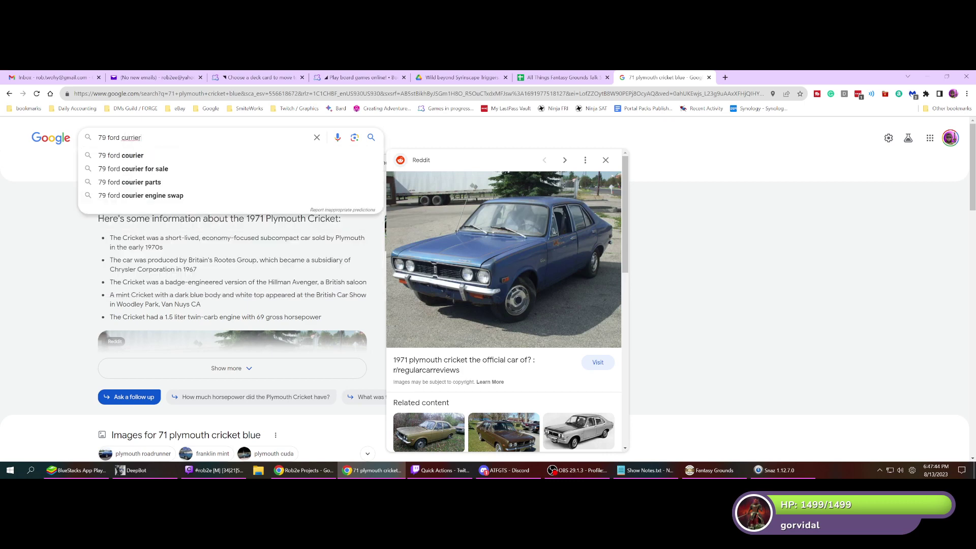
key(Return)
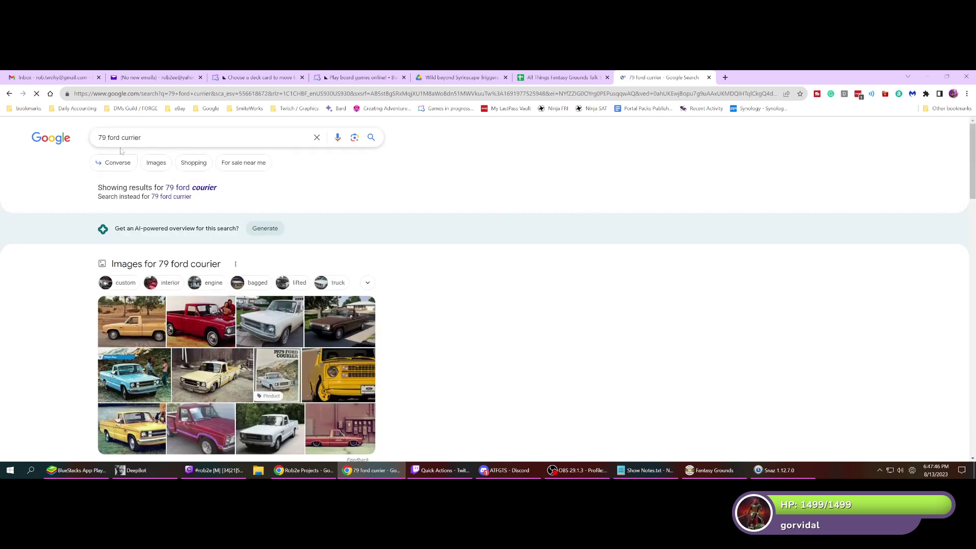
click(143, 423)
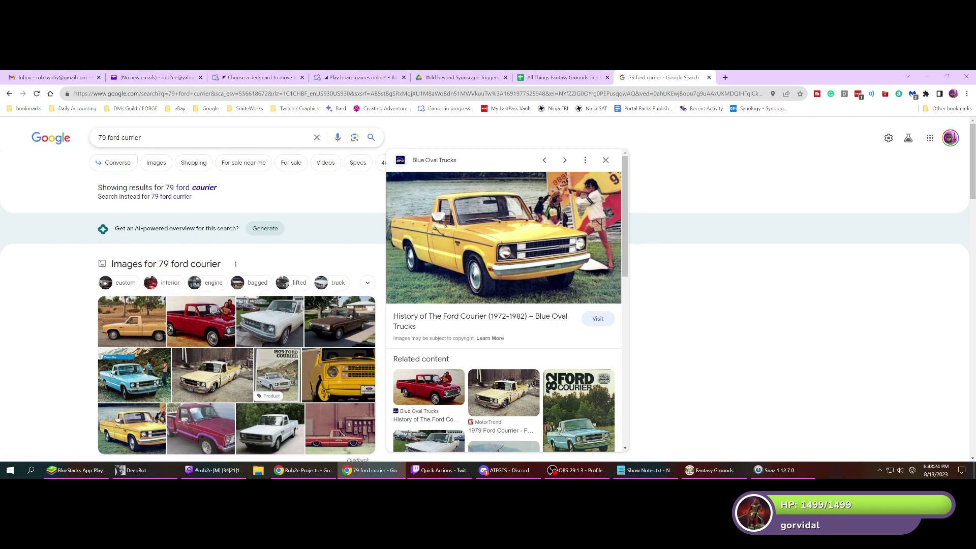
drag(144, 137, 91, 145)
- Search '80 ford fiest orange' and open the orange Fiesta photo's Pinterest source board
text(80 )
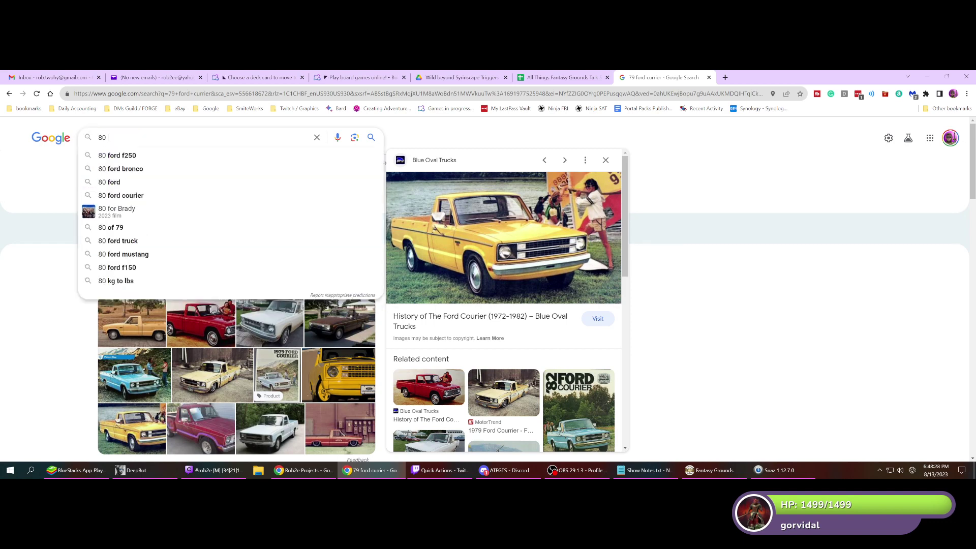
text(ford fiest orange)
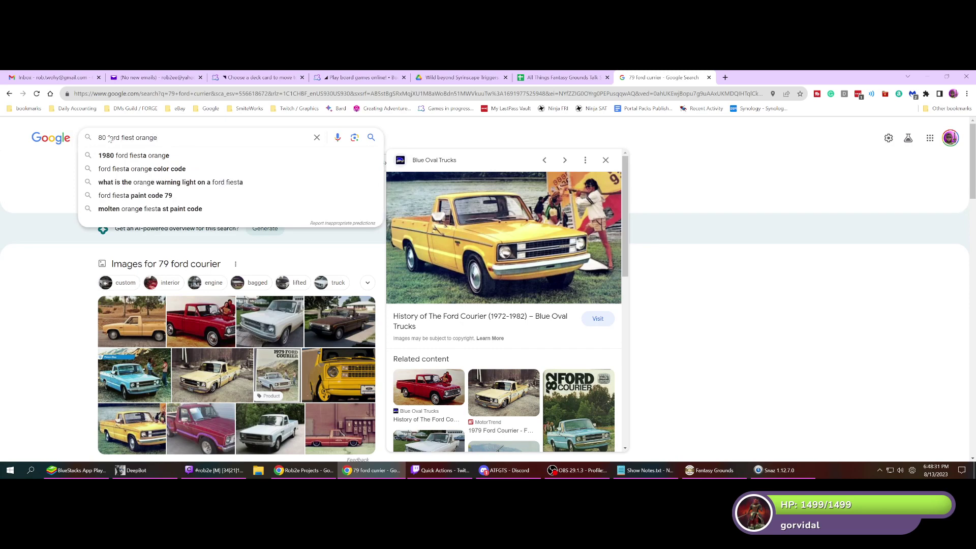
key(Return)
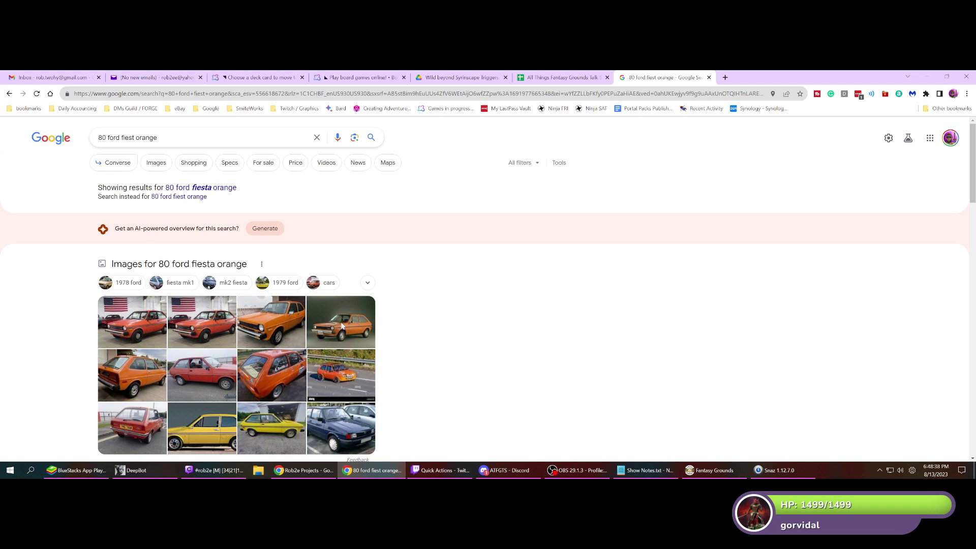
click(321, 323)
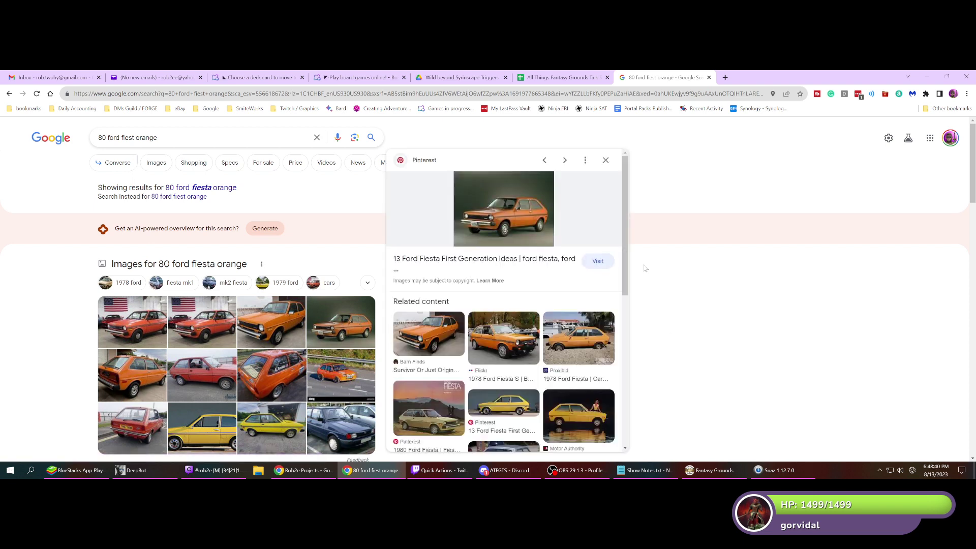
click(515, 222)
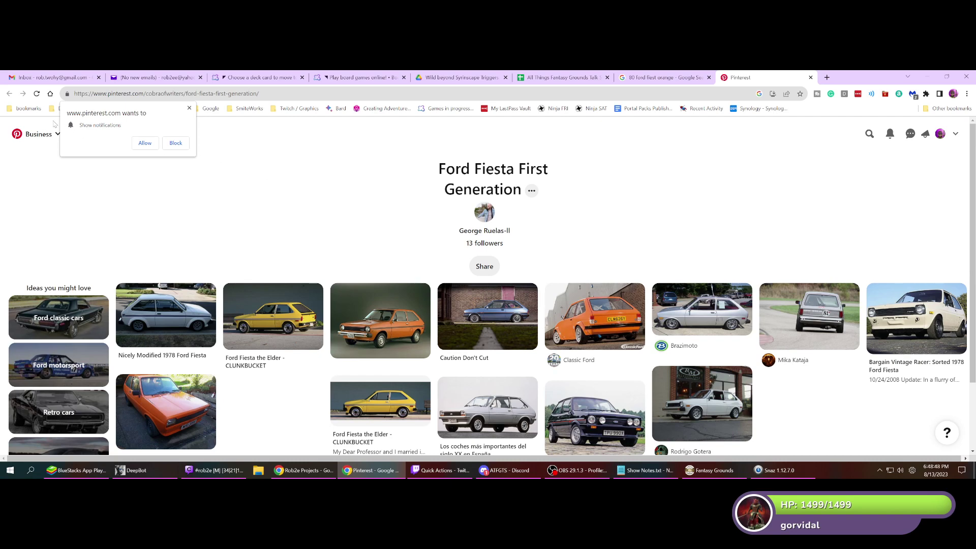
- Close the Pinterest tab to get back to the orange Fiesta Google results
click(810, 77)
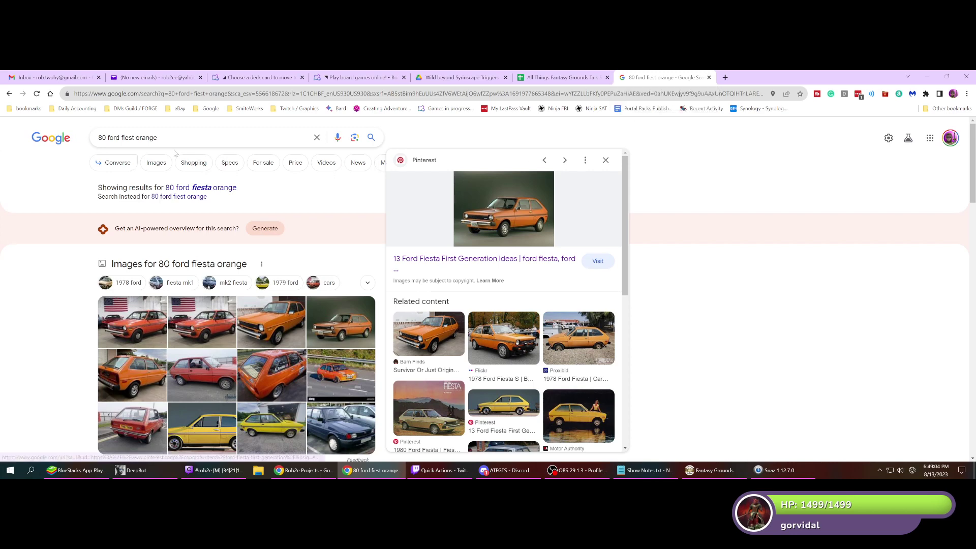
- Search '88 hundai', refine it to '88 hundai silver', and preview the CarMax silver Santa Fe photo
drag(162, 138, 92, 140)
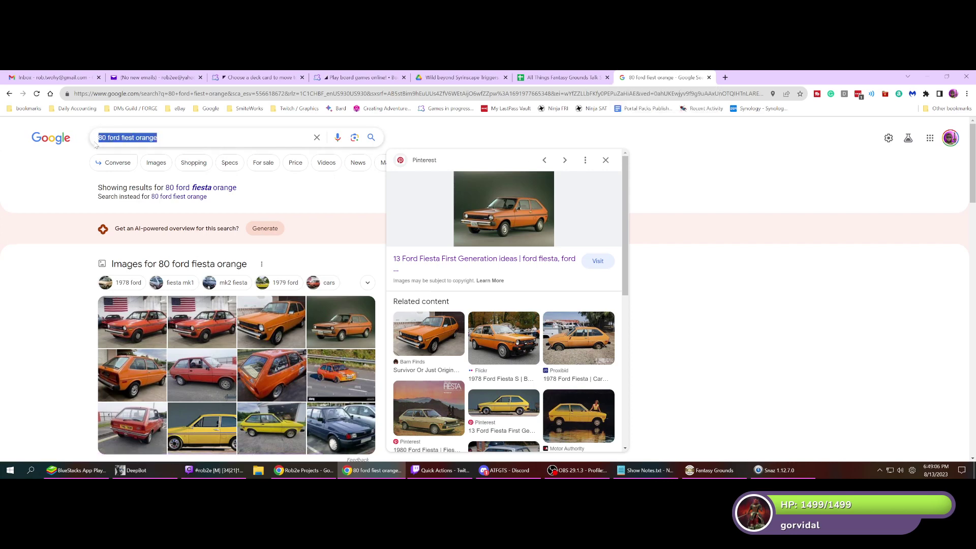
text(88)
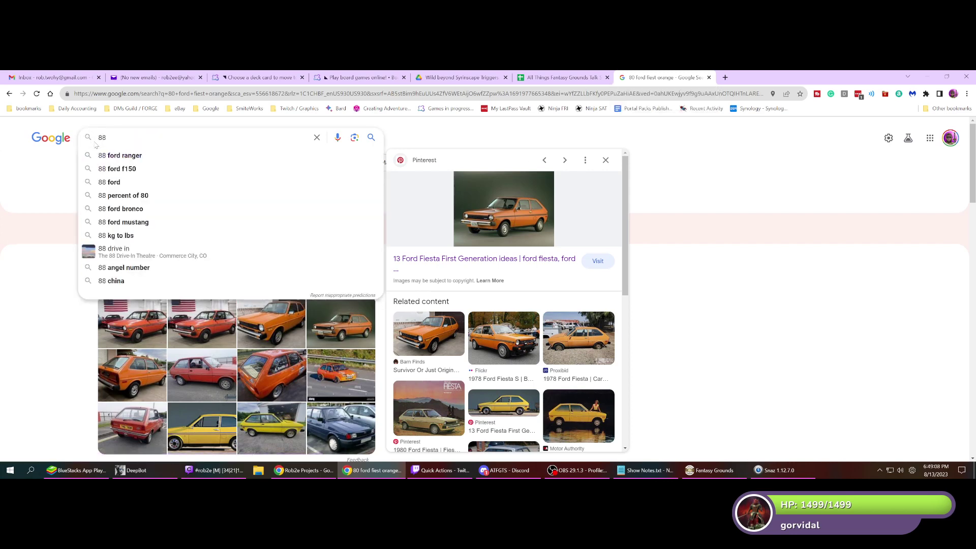
text( hun)
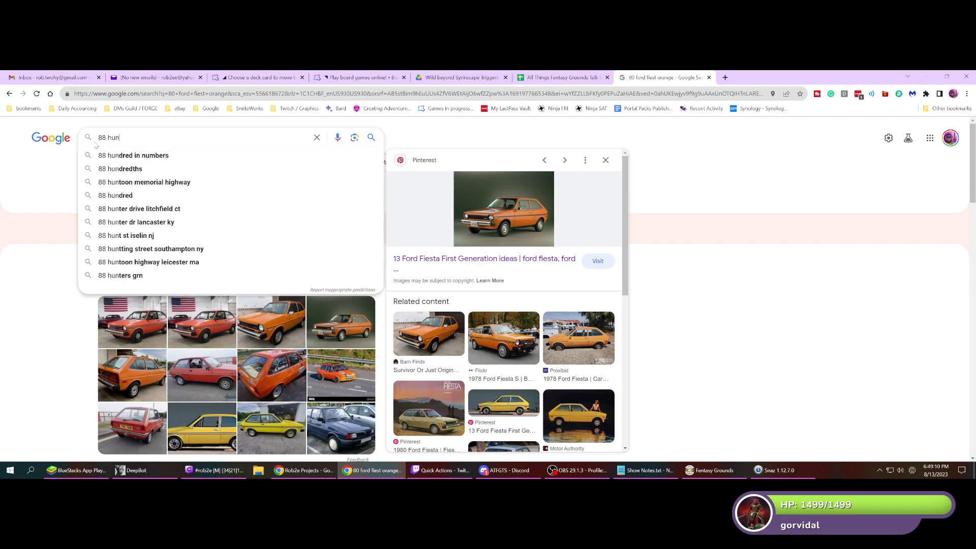
text(dai)
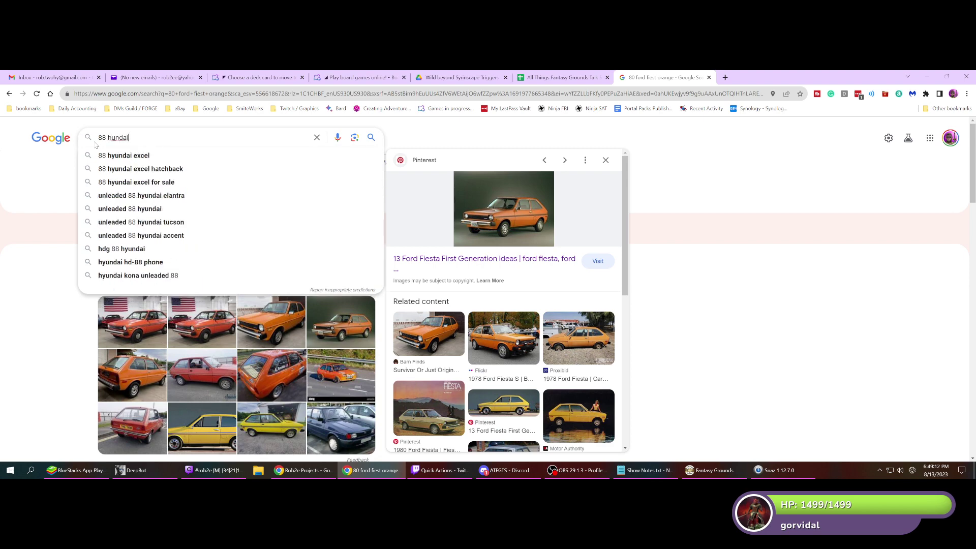
key(Return)
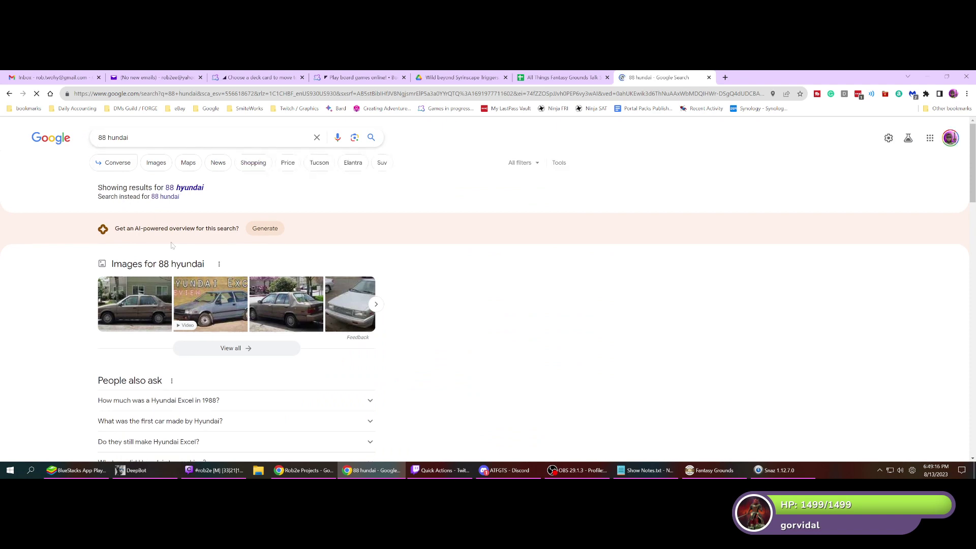
click(225, 140)
text(silver)
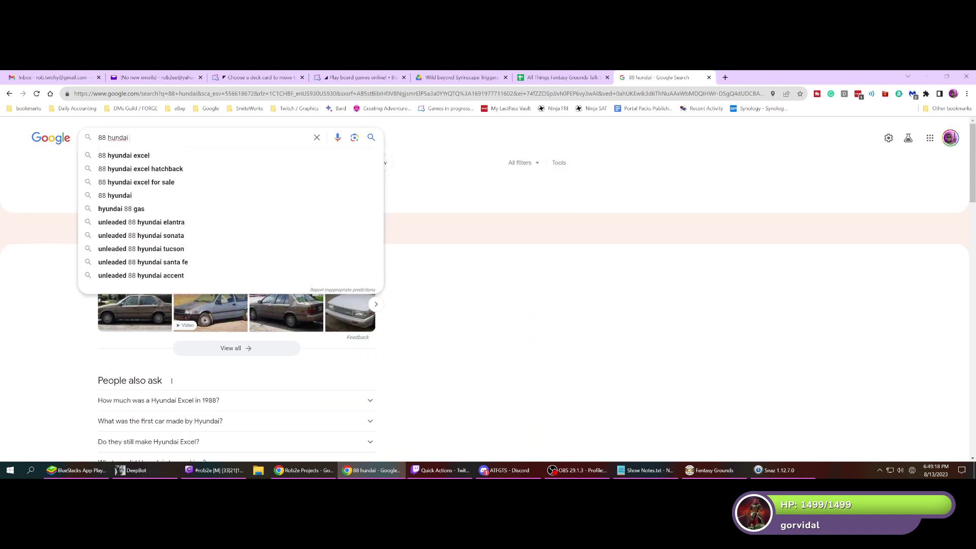
key(Return)
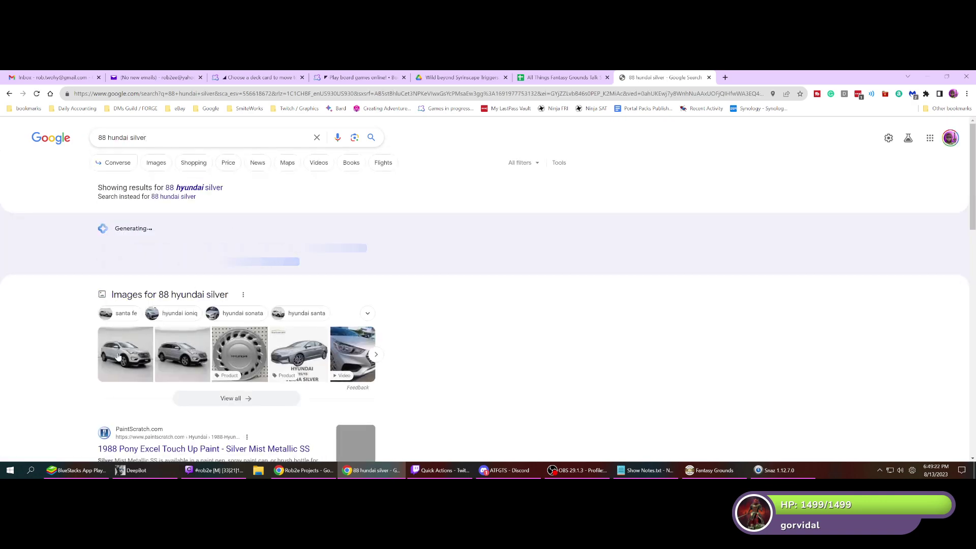
scroll(144, 322, down, 4)
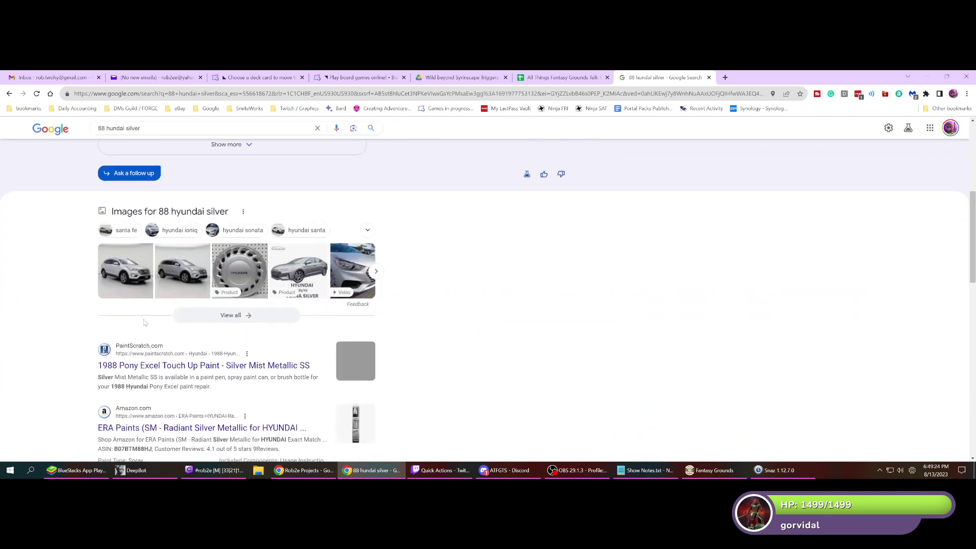
click(122, 278)
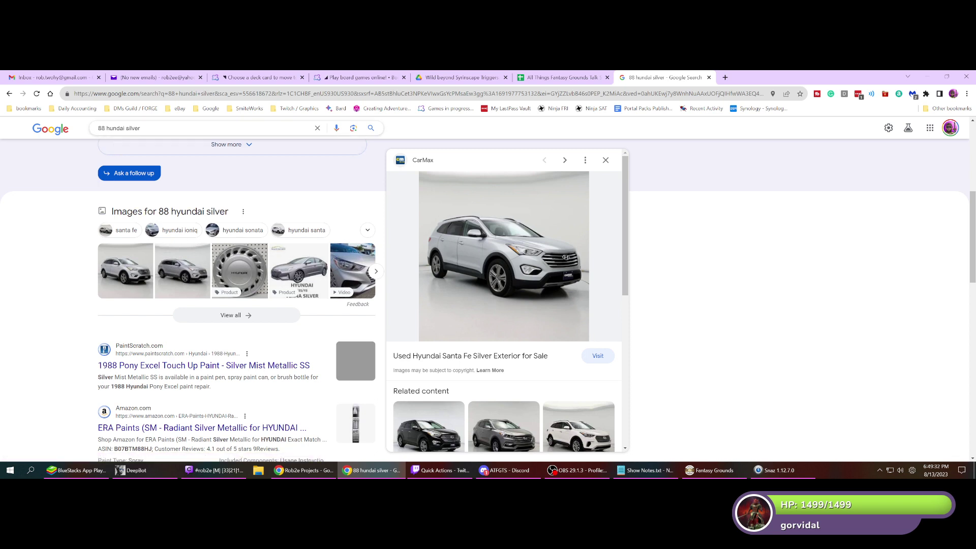
- Change the query's year to 1988 and search '1988 hyundai silver'
click(99, 128)
text(19)
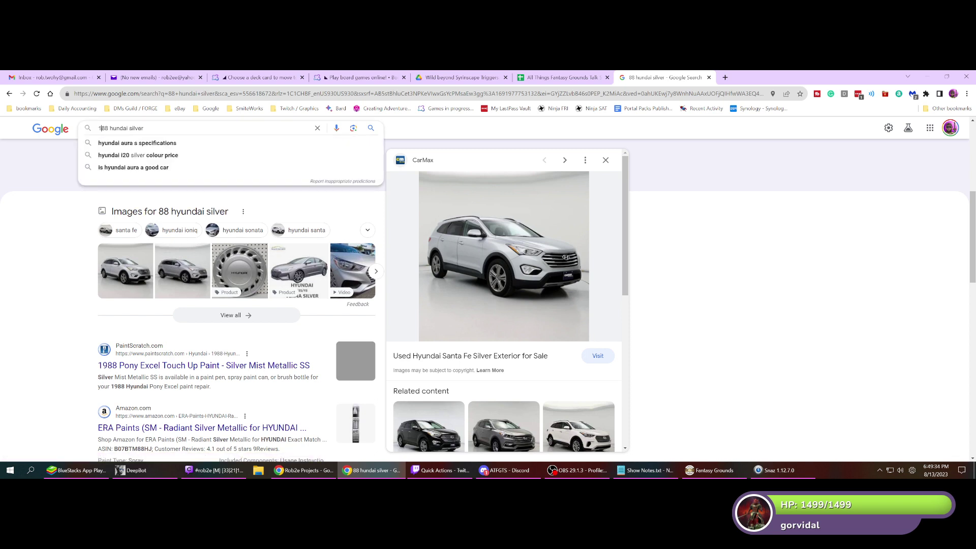
key(Return)
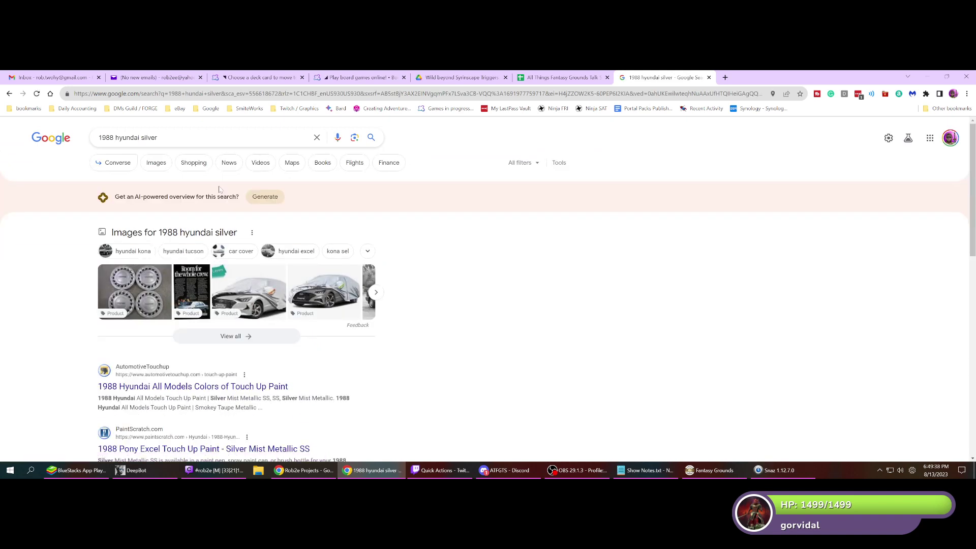
scroll(147, 346, down, 1)
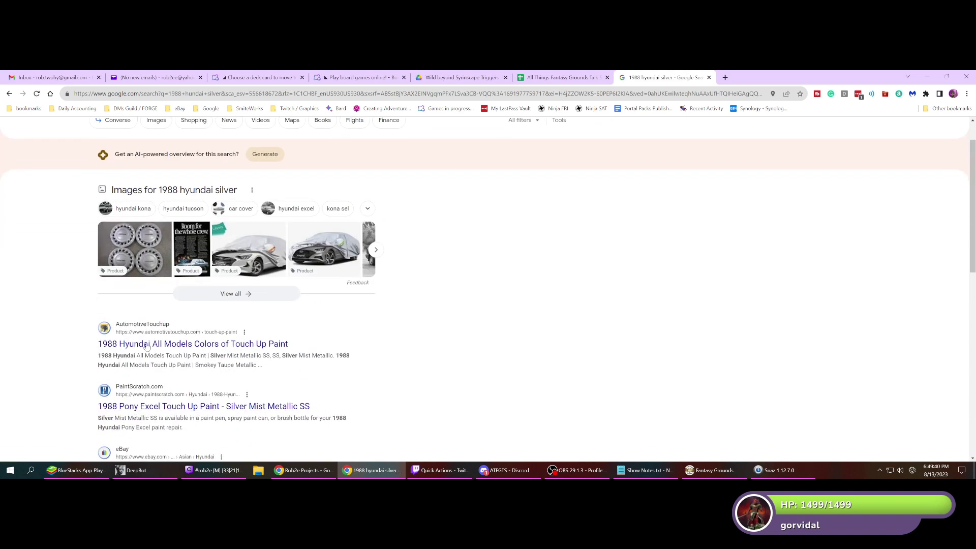
scroll(183, 345, up, 1)
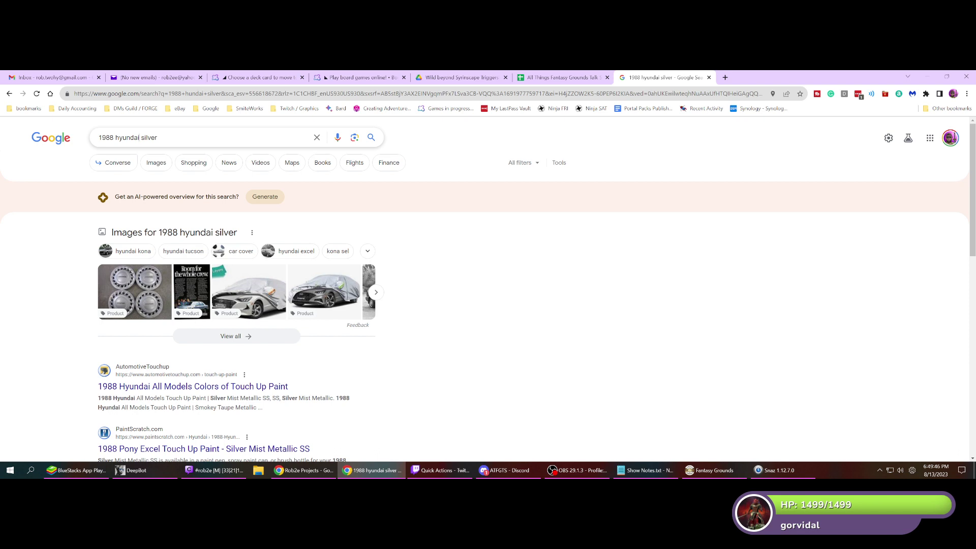
- Replace 'silver' with 'models?' and preview the white 1988 Hyundai Excel GL Sedan image
drag(139, 137, 157, 137)
text(model)
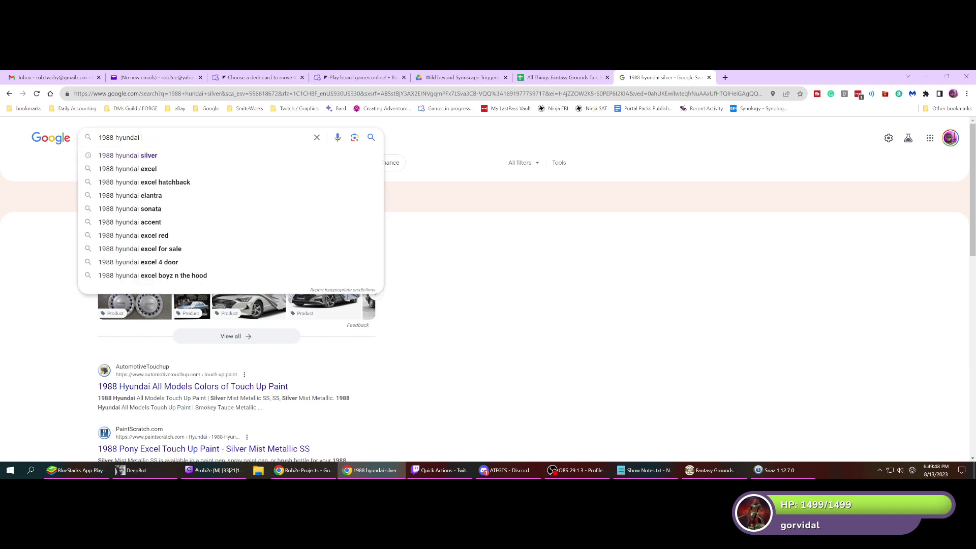
key(BackSpace)
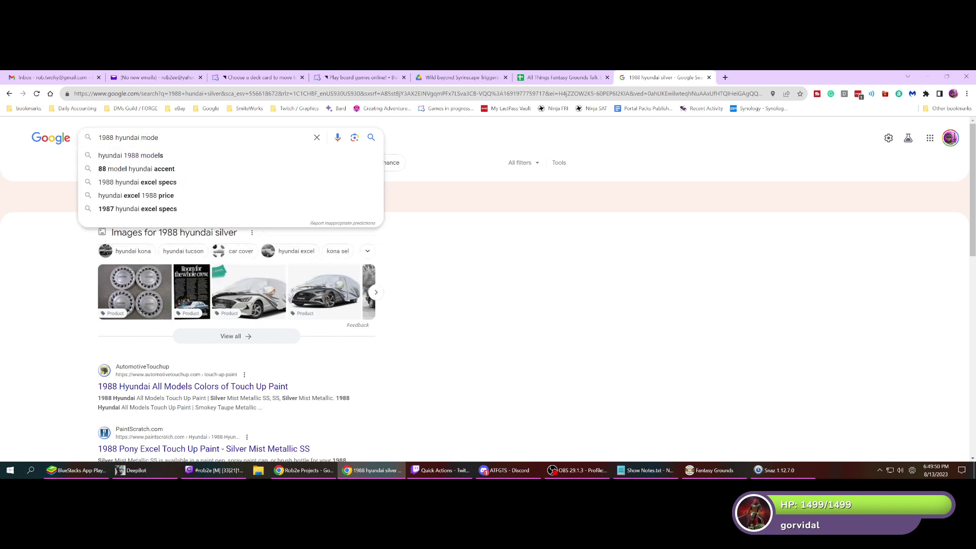
text(ls)
key(Return)
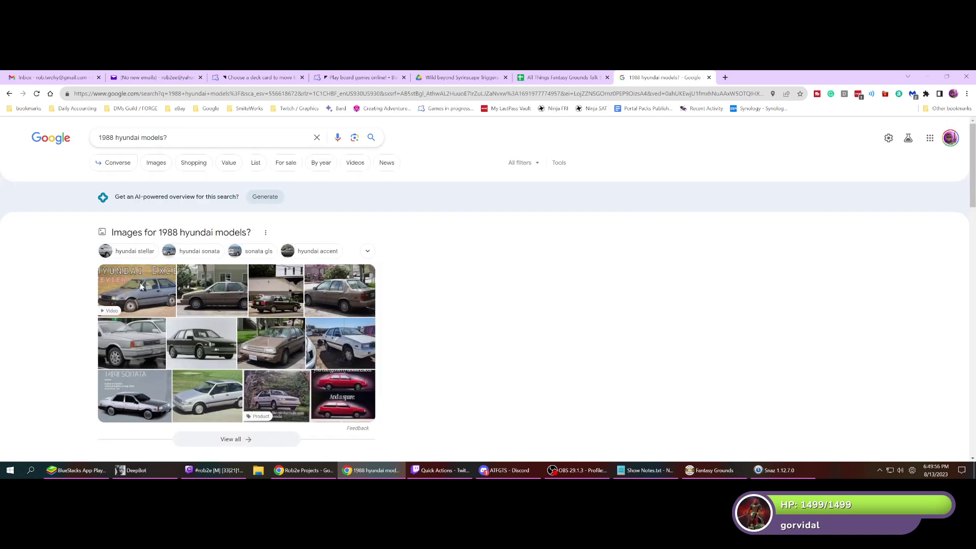
click(340, 349)
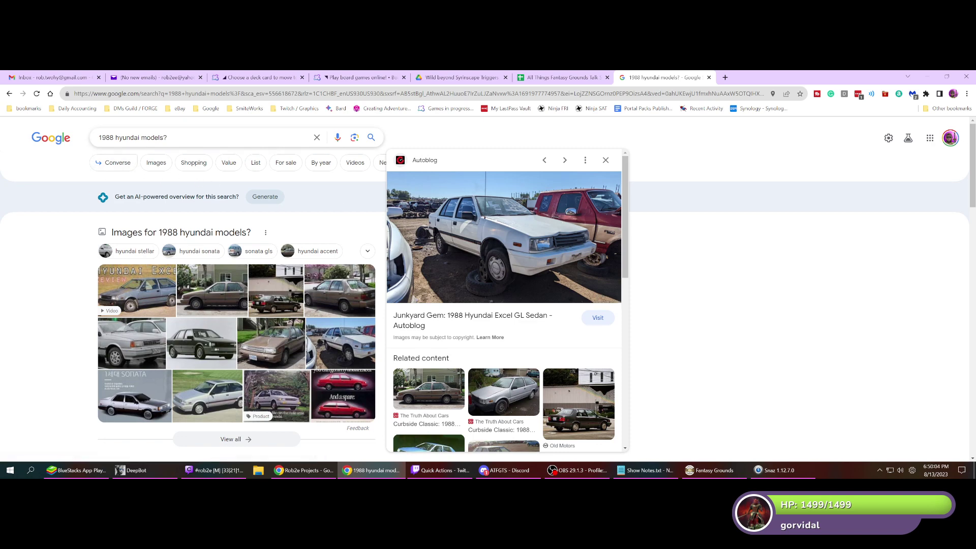
drag(140, 137, 168, 137)
key(BackSpace)
- Search '1988 hyundai excel' and preview the 1988 Hyundai Excel Review video
text(e)
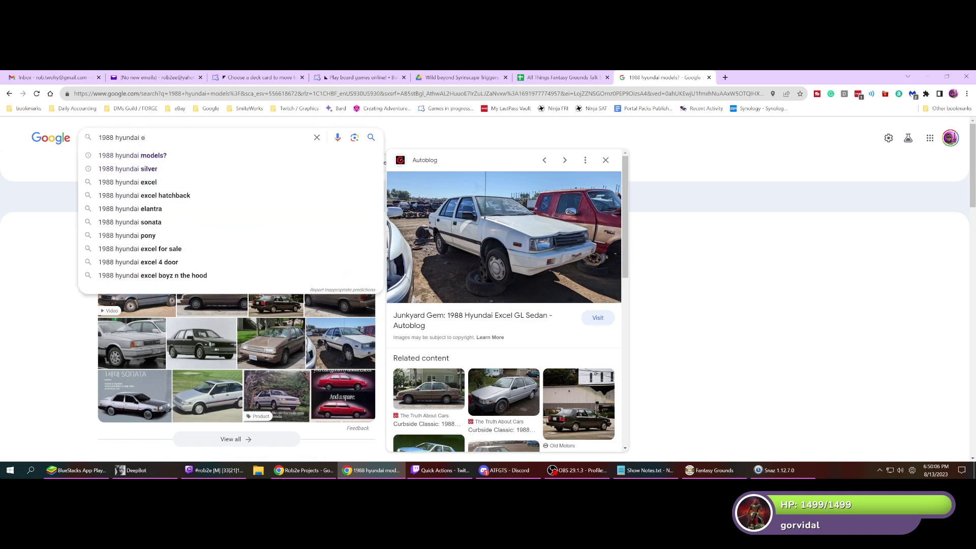
text(xcel)
key(Return)
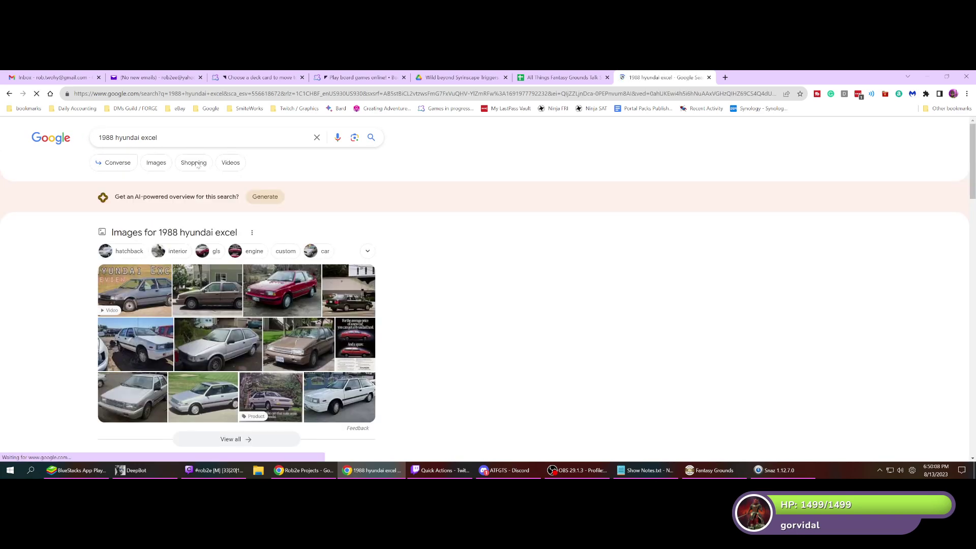
click(140, 289)
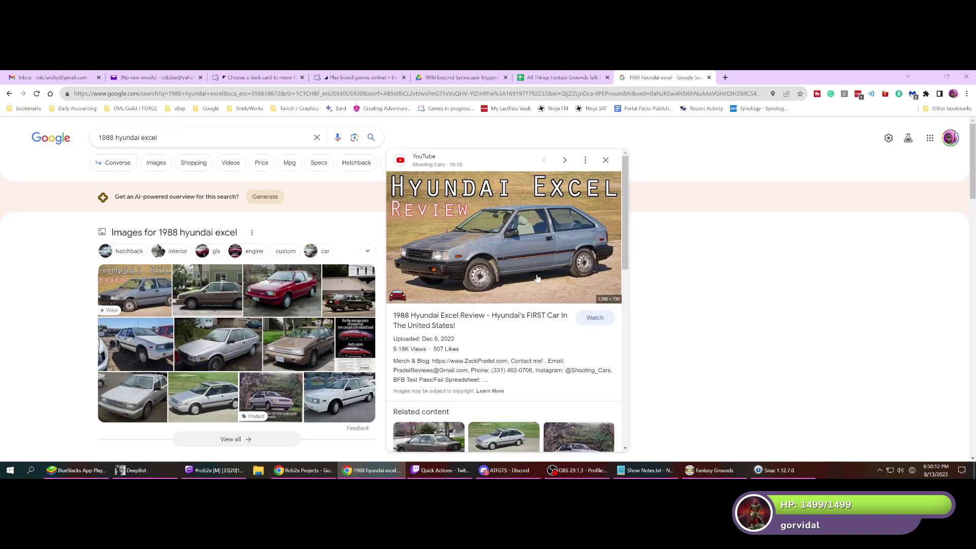
scroll(534, 304, down, 2)
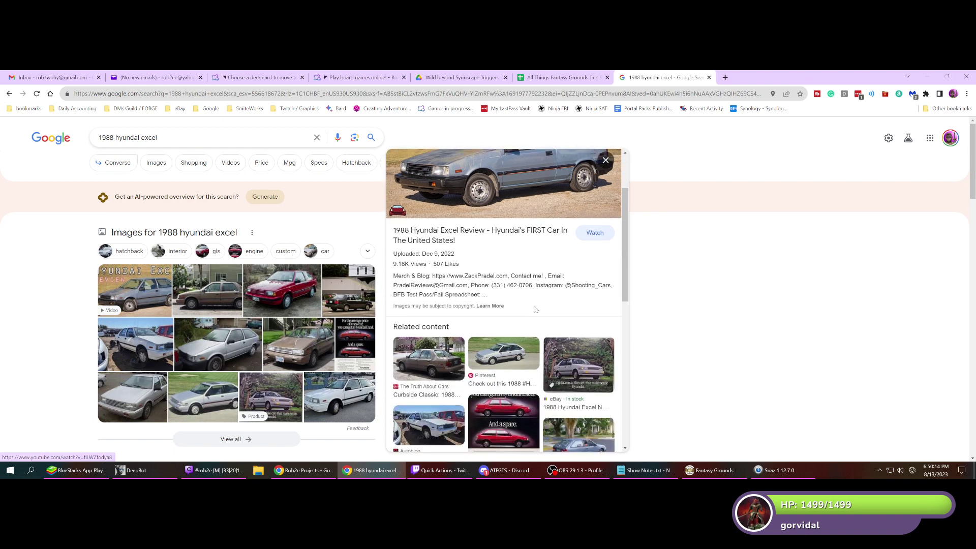
scroll(534, 307, up, 2)
scroll(533, 308, down, 2)
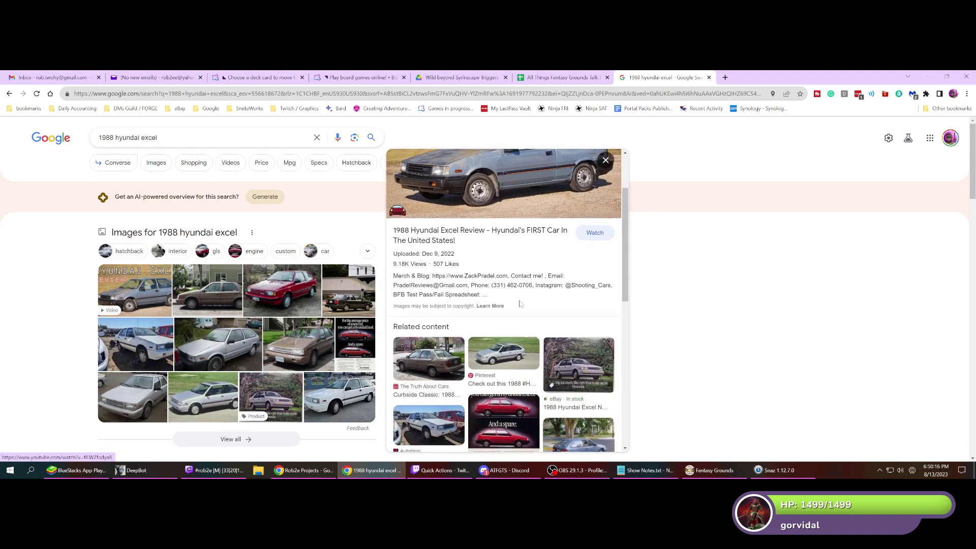
scroll(524, 304, up, 2)
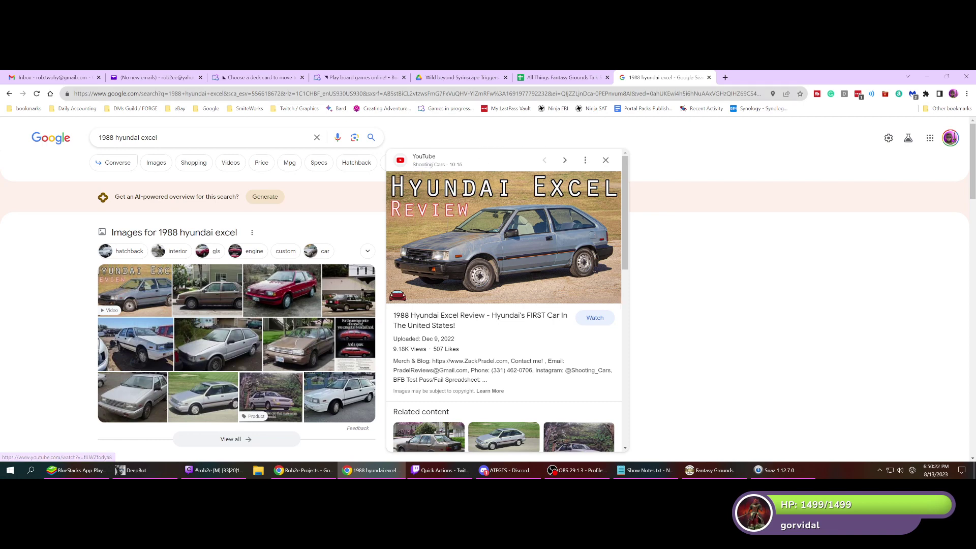
click(626, 94)
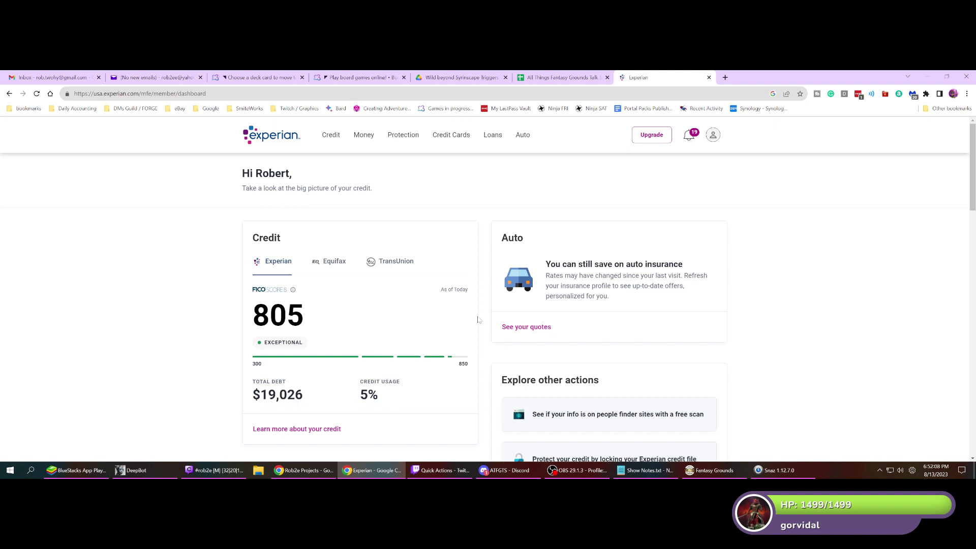
- Close the Experian tab to return to the talk show schedule spreadsheet
click(709, 78)
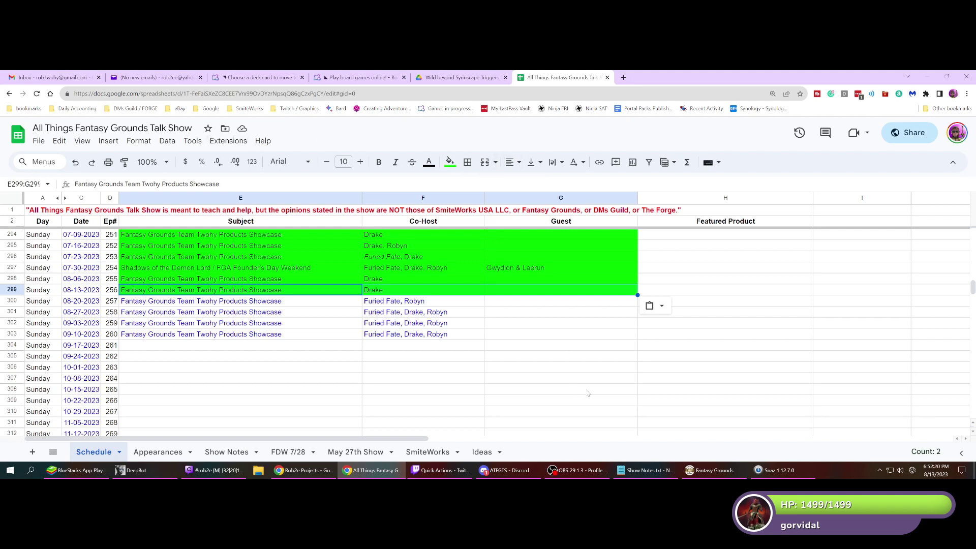
- Bring OBS forward and close the Snaz timer window
click(563, 473)
click(778, 470)
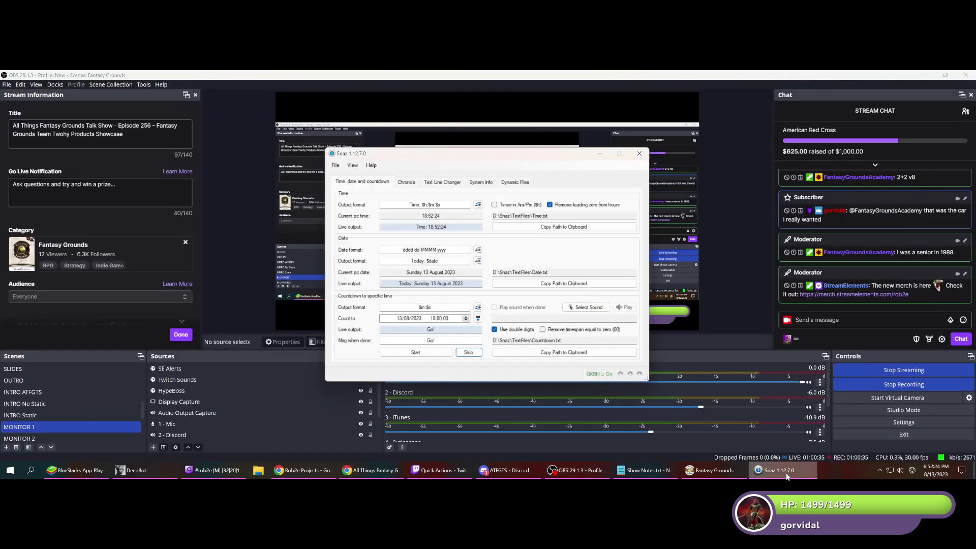
click(638, 153)
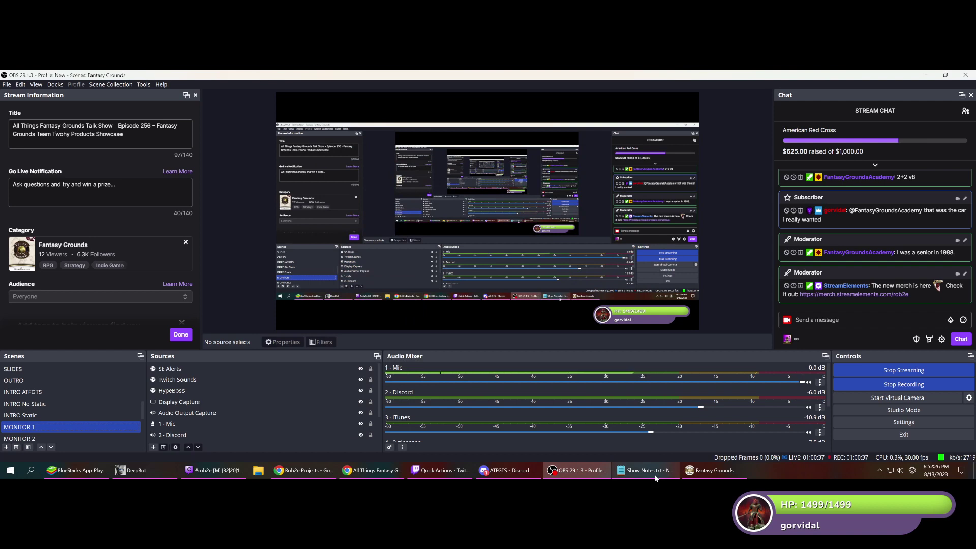
- Show DeepBot's Raffles tab and move the window aside over OBS
mouse_move(655, 476)
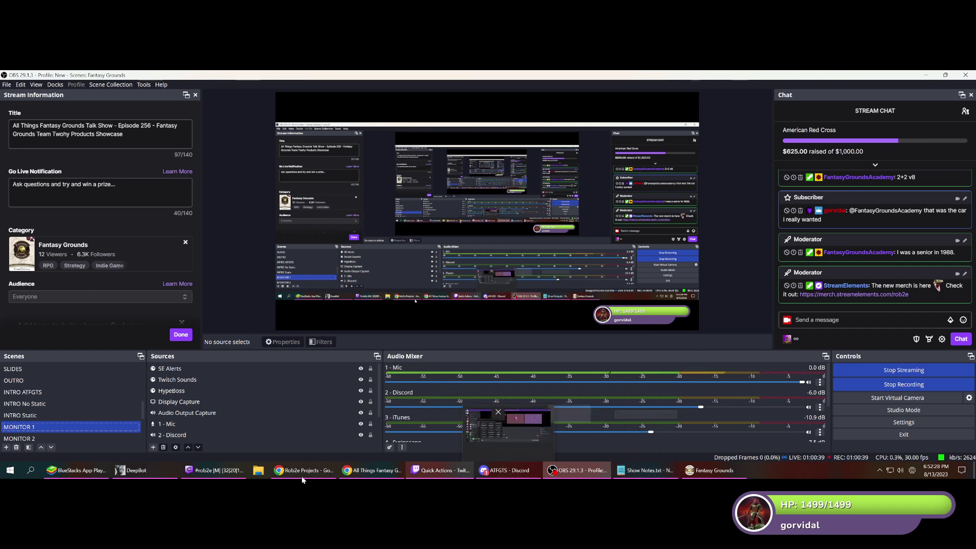
click(141, 476)
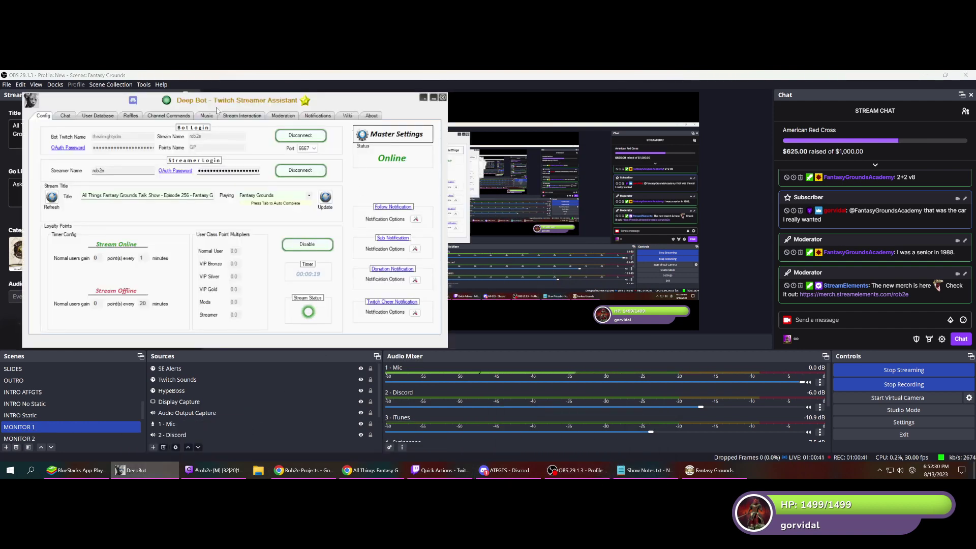
click(133, 118)
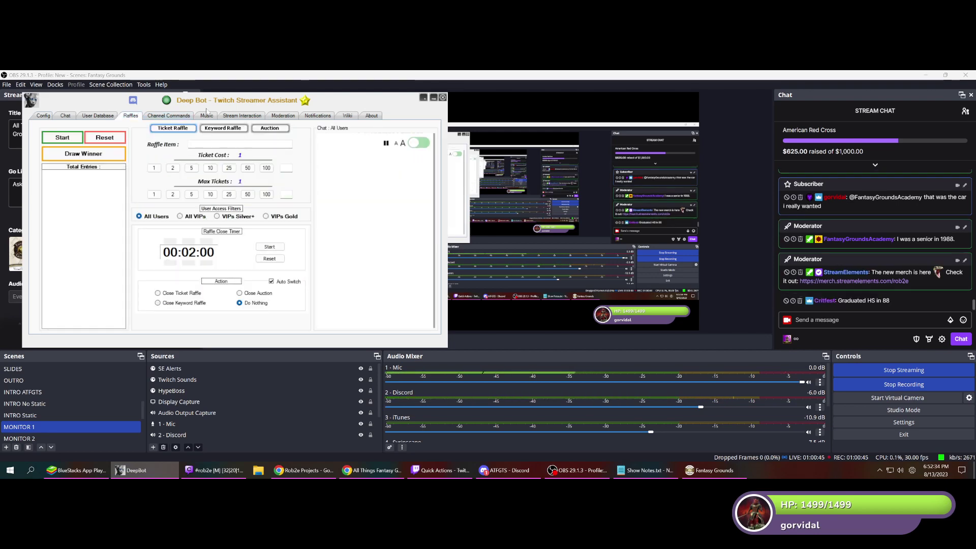
drag(96, 105, 267, 146)
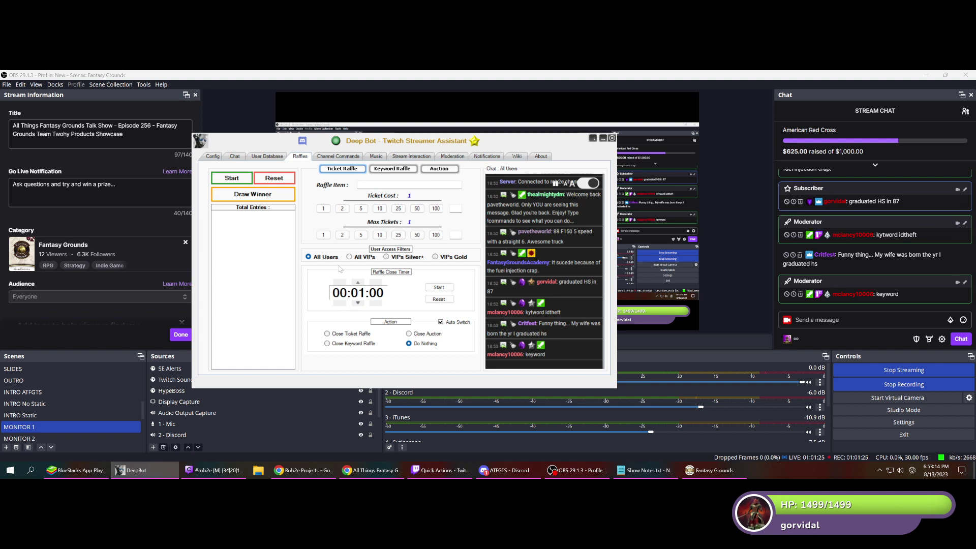
- Set up a keyword raffle for 'Dms Guild or Forge item' and enter its keyword
click(403, 171)
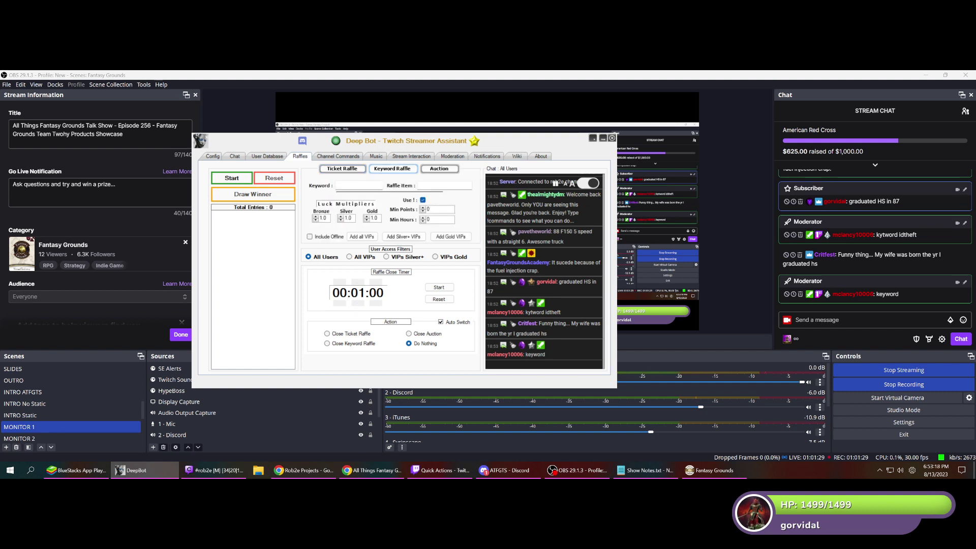
click(442, 185)
text(Dms G)
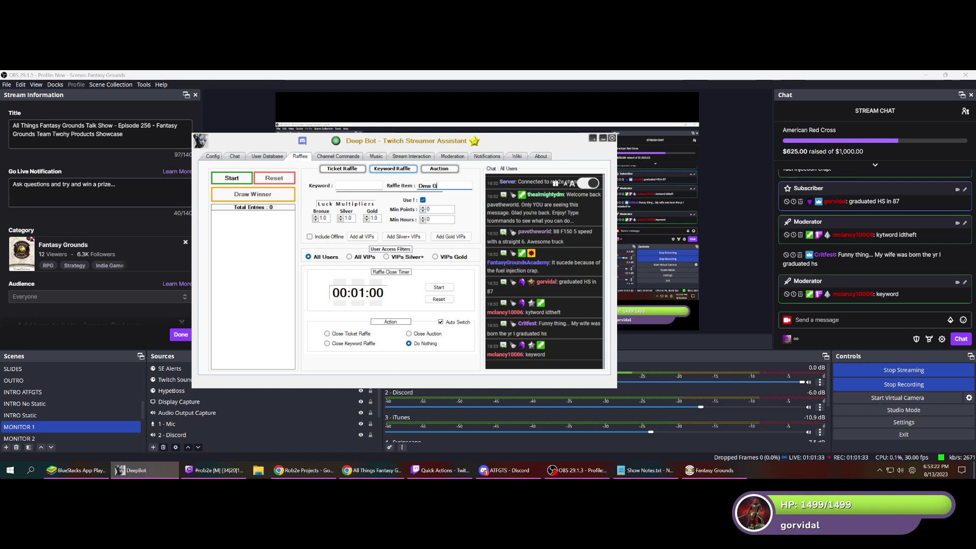
text(uild or F)
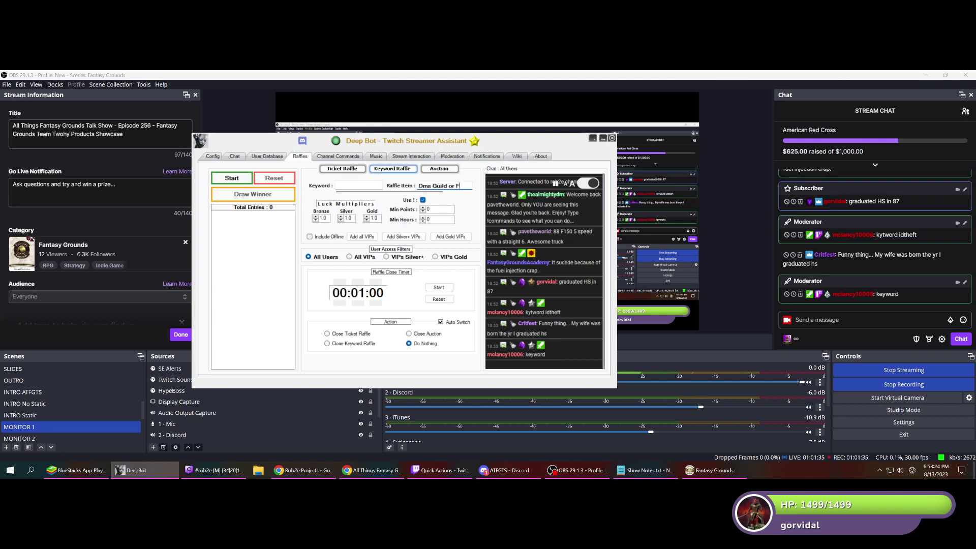
text(orge item)
click(358, 185)
text(!ver)
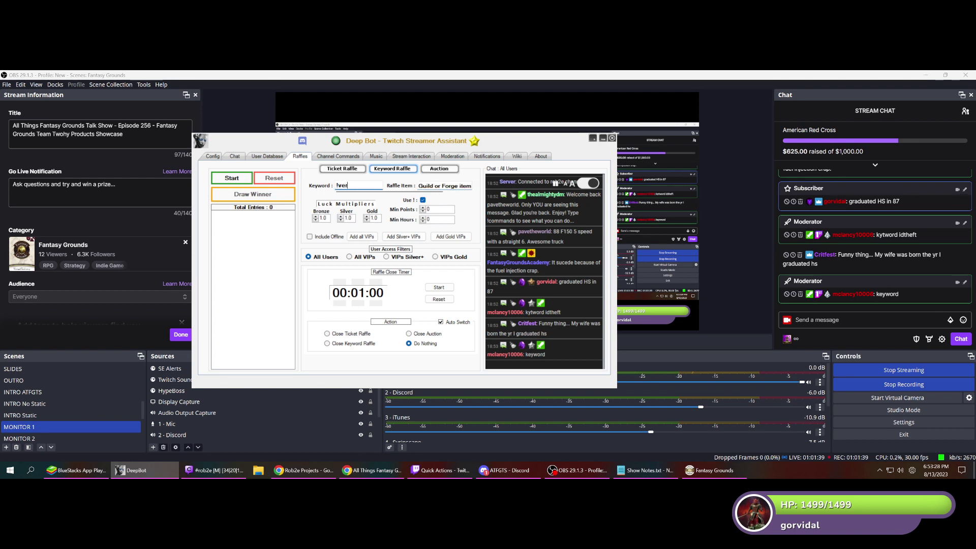
text(ydisappointing)
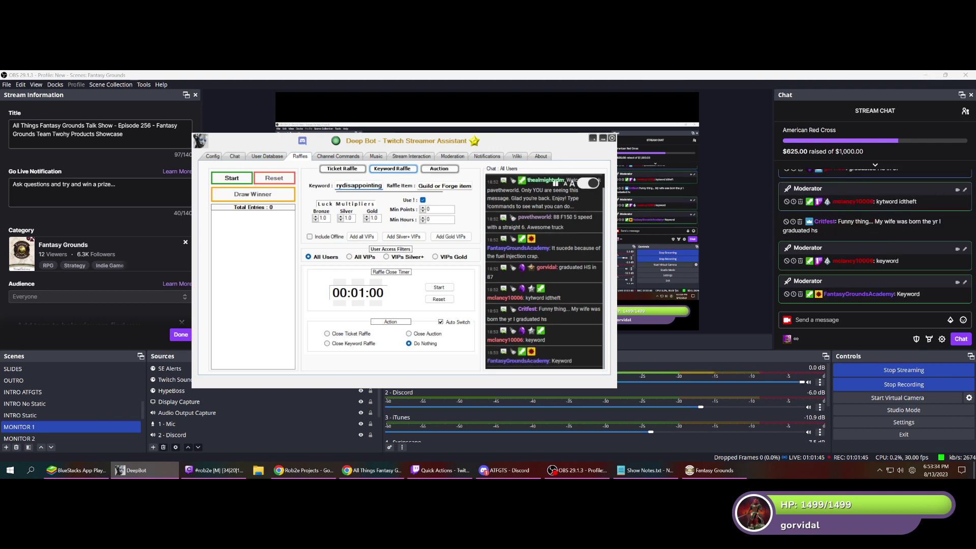
key(shift+Left)
key(shift+Left)
key(shift+Left)
key(shift+Left)
key(shift+Left)
key(shift+Left)
key(shift+Left)
key(shift+Left)
key(shift+Left)
key(shift+Left)
key(shift+Left)
key(shift+Left)
key(shift+Left)
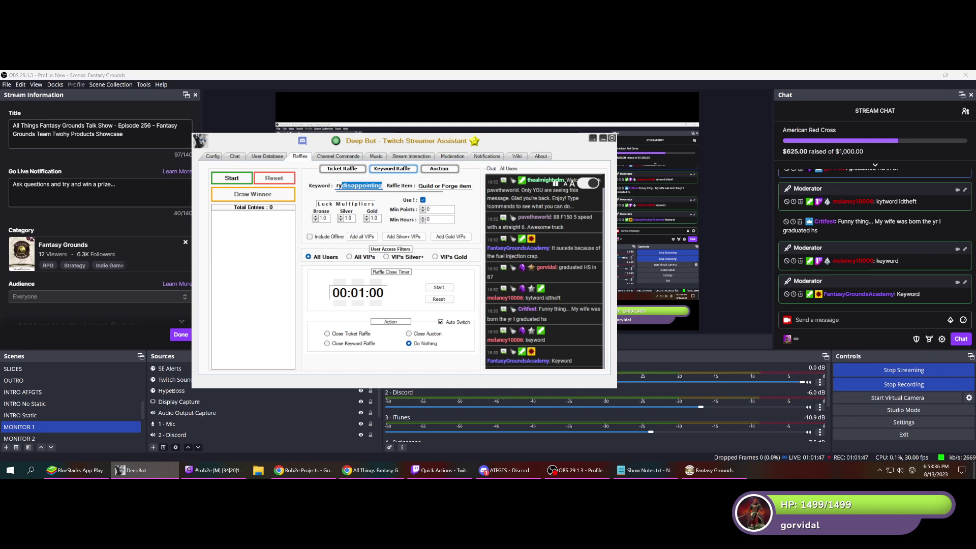
key(BackSpace)
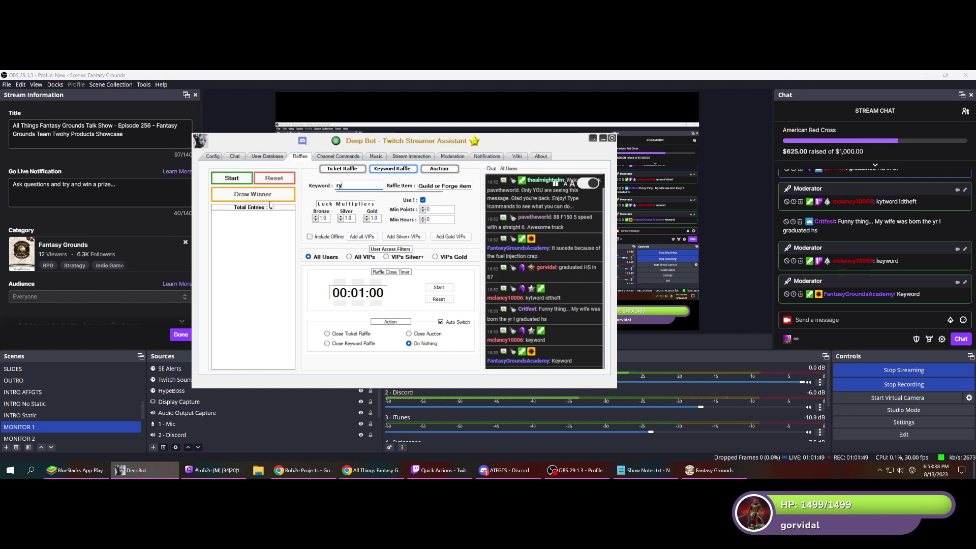
- Open the raffle, then cancel it, change the keyword to Ivery, reset the timer, and reopen
click(229, 179)
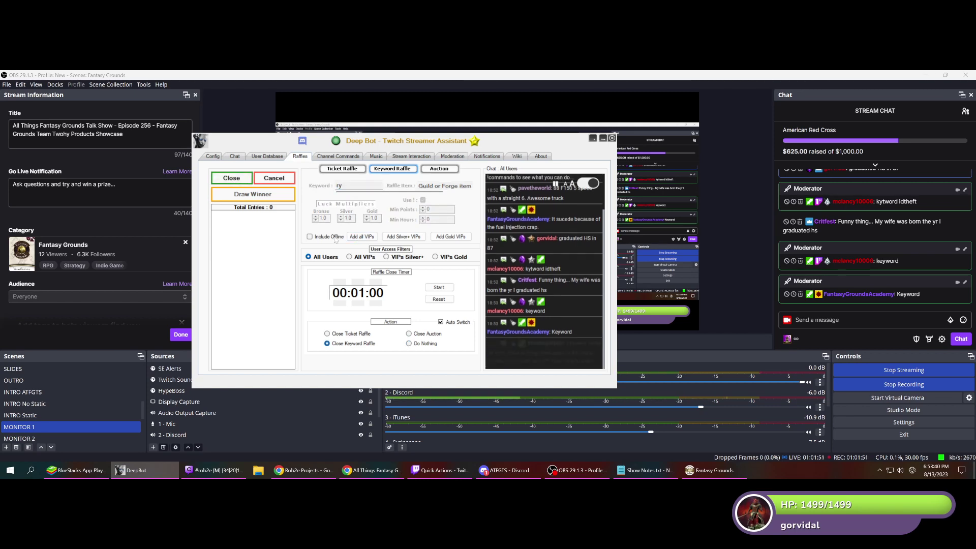
click(442, 288)
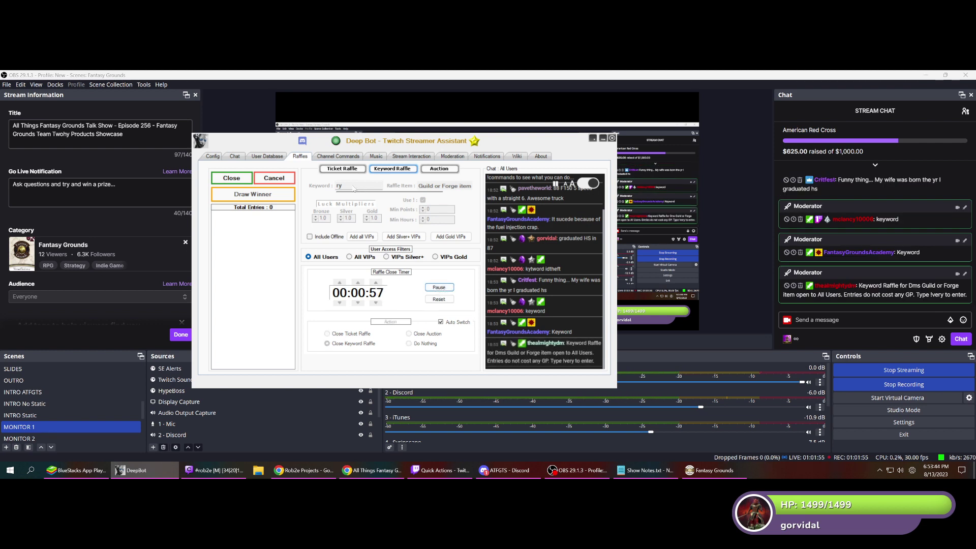
click(274, 178)
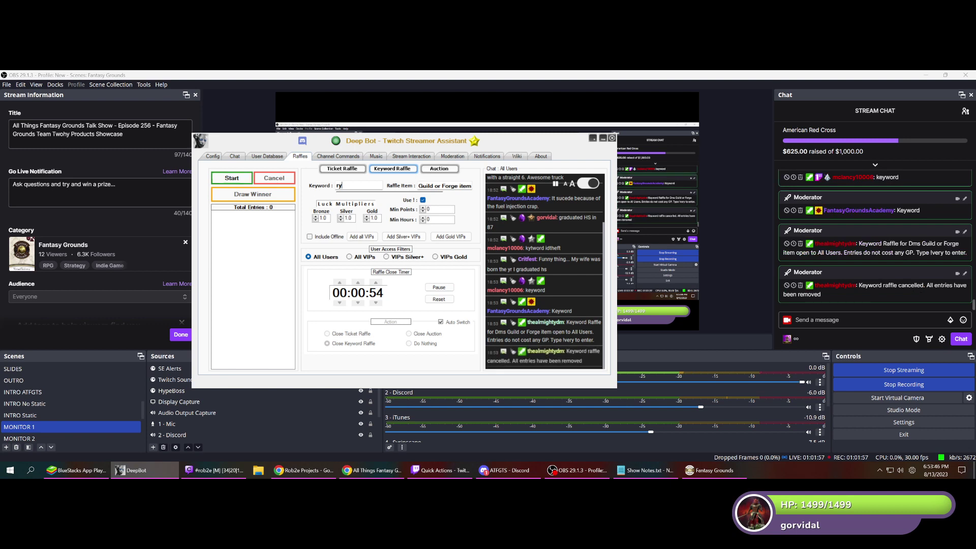
key(BackSpace)
key(BackSpace)
text(Ivery)
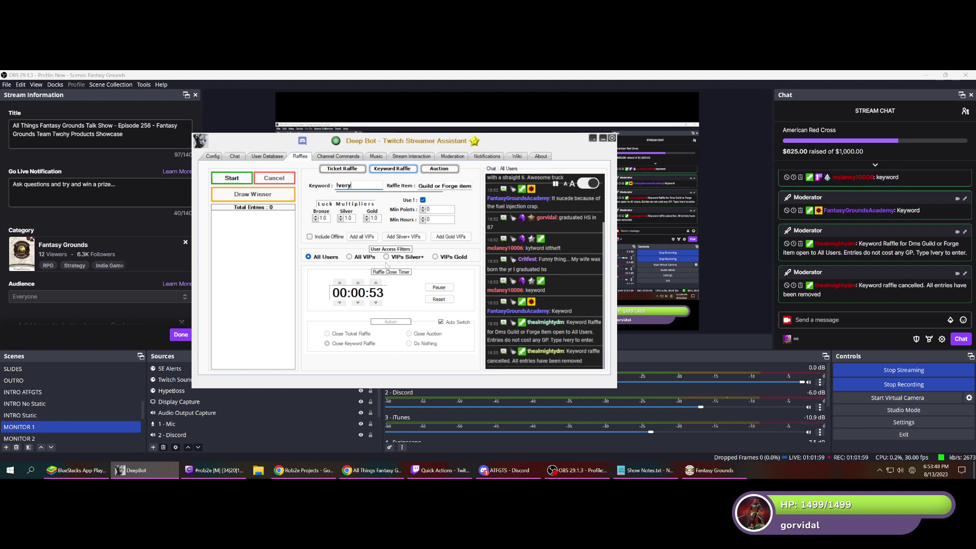
click(425, 299)
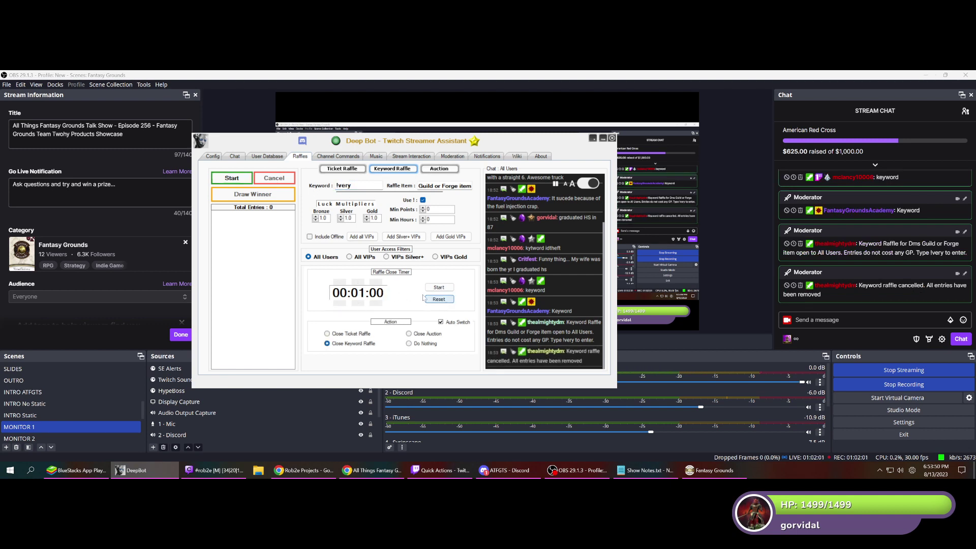
click(440, 288)
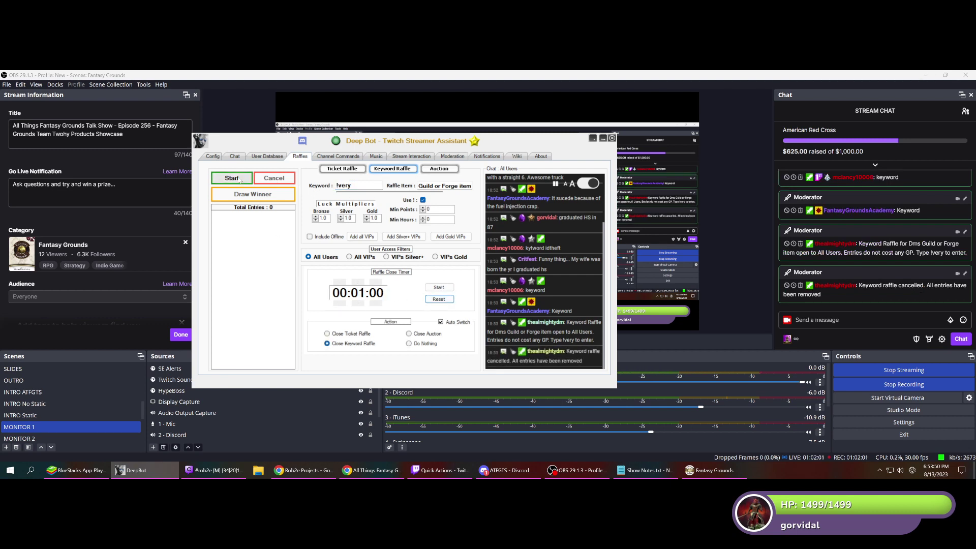
- Start the one-minute close timer so the Ivery raffle counts down and closes
click(444, 292)
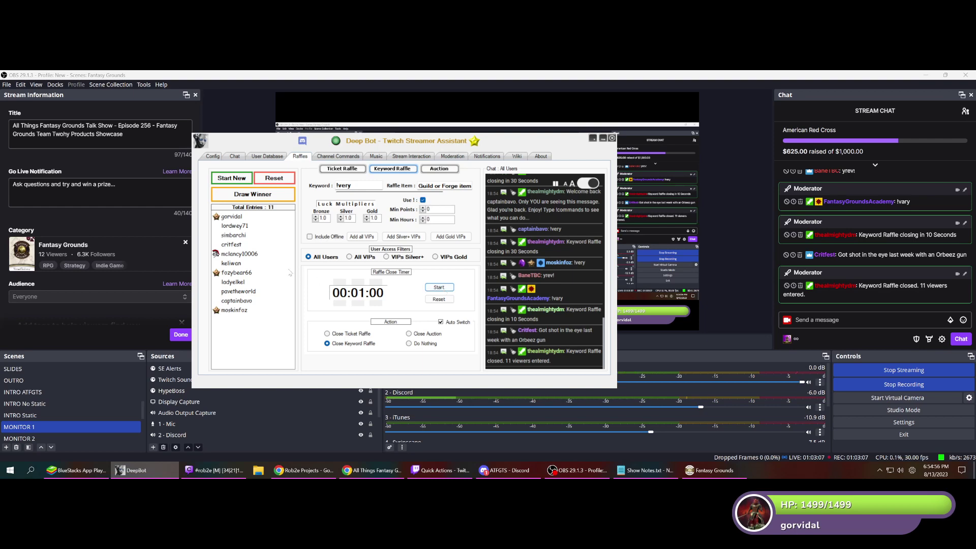
- Draw a winner from the DeepBot raffle entries so the winner is announced in chat
click(267, 196)
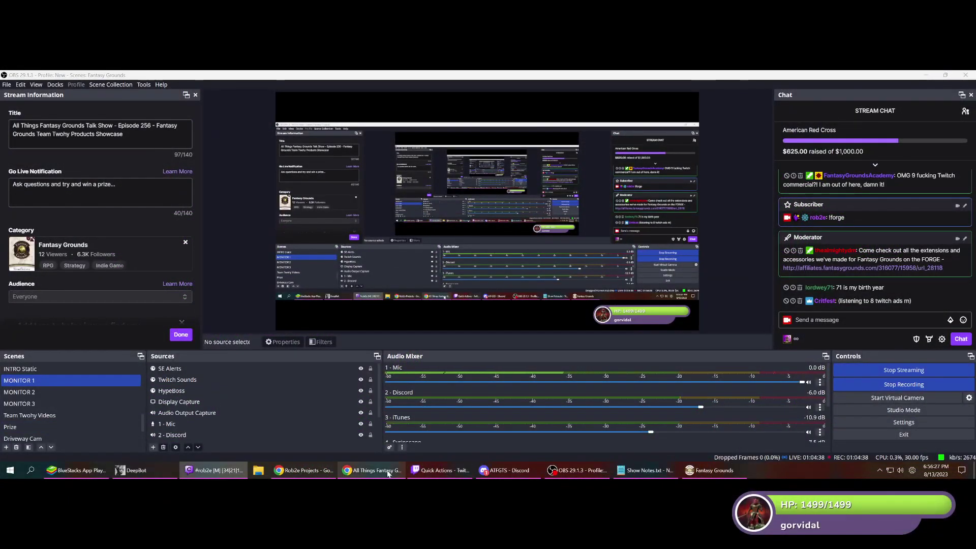
- In a new Chrome tab, search Google for 'orbeez gun' and switch to image results
click(372, 470)
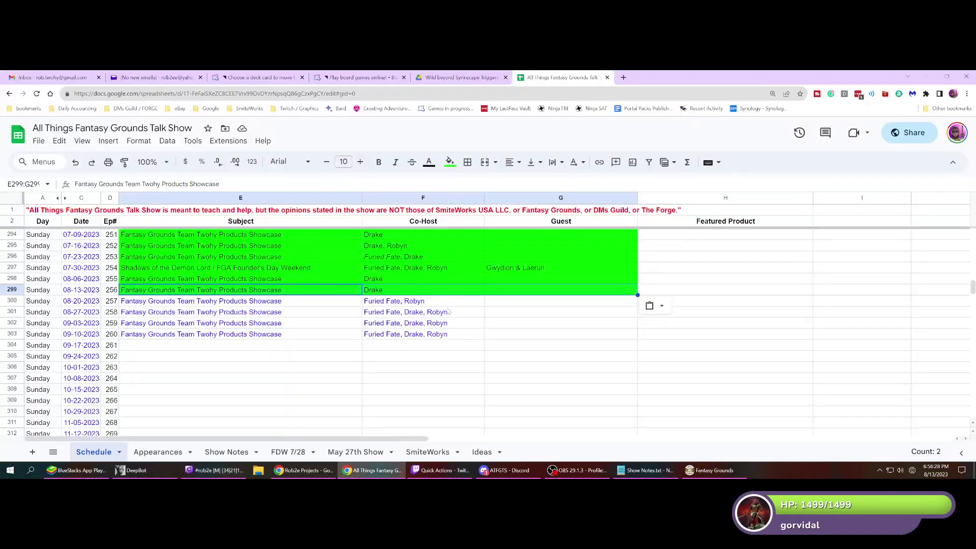
click(623, 77)
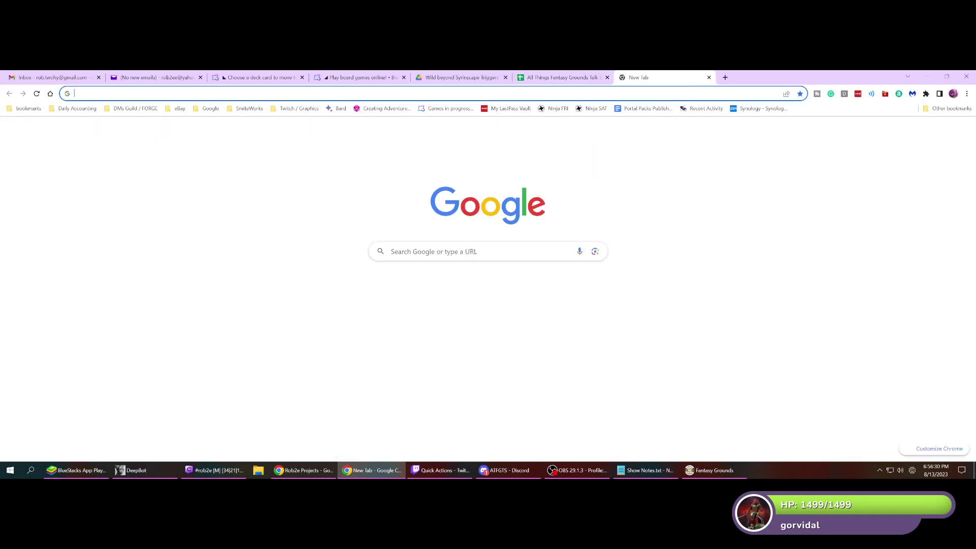
text(orbeez)
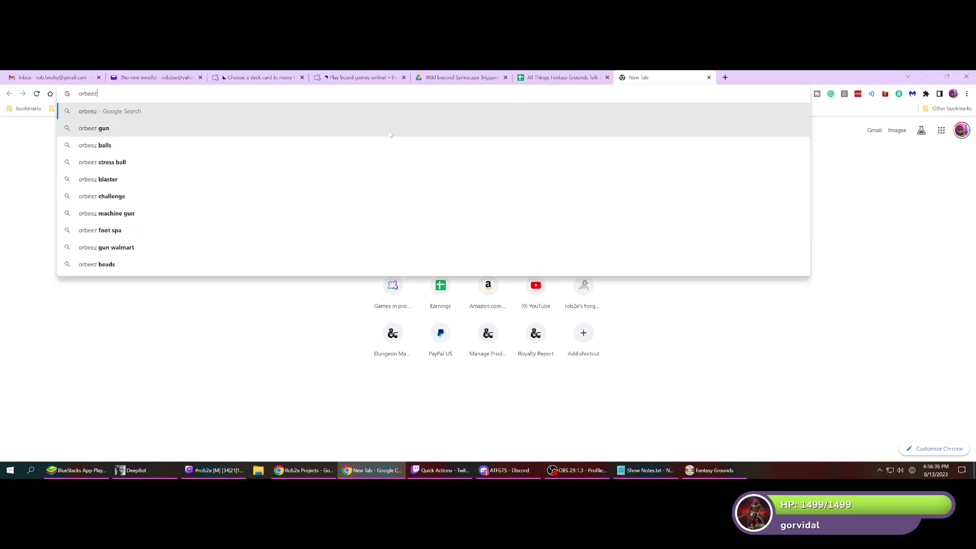
click(389, 129)
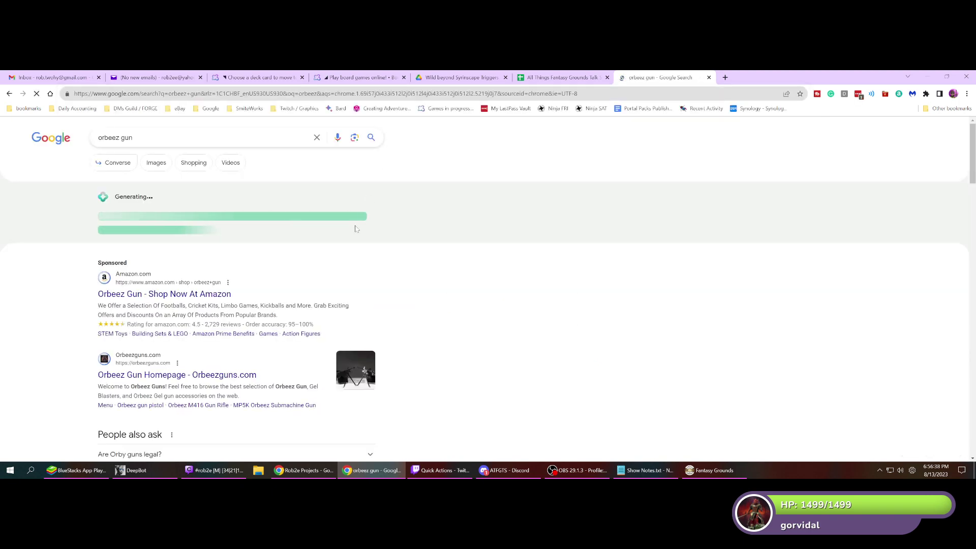
click(155, 163)
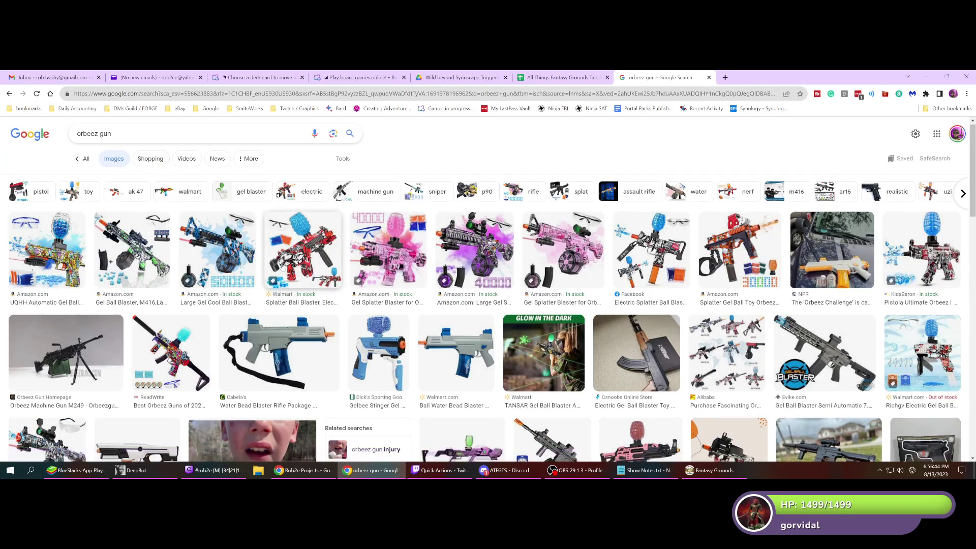
- Preview the eBay and ReadWrite gel blaster images, then open the $29.99 Amazon Electric Gel Blaster page
scroll(281, 266, down, 1)
scroll(282, 266, down, 1)
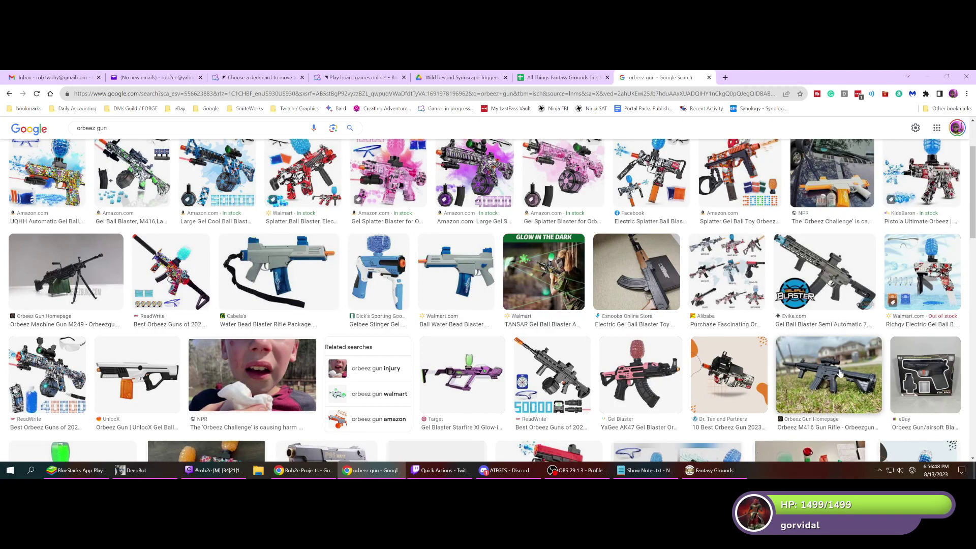
click(918, 375)
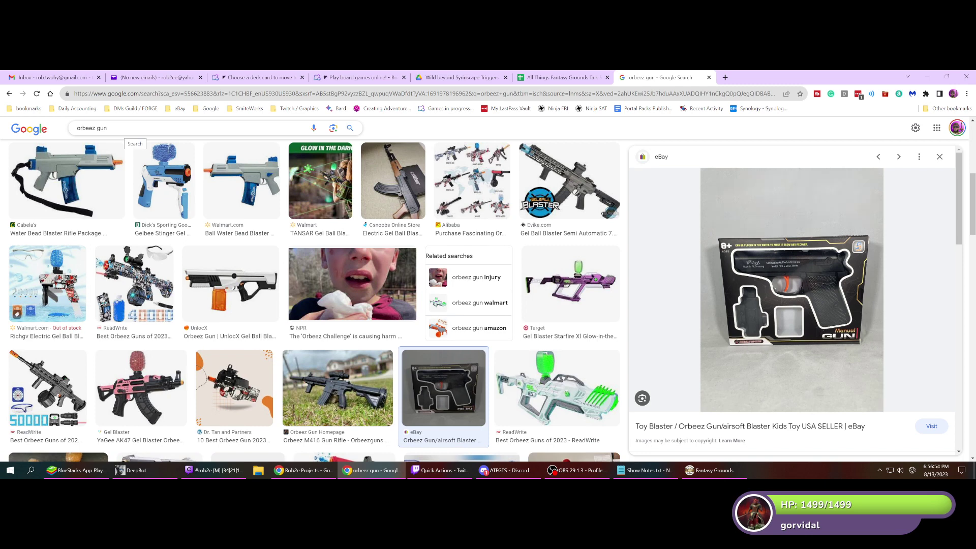
click(561, 389)
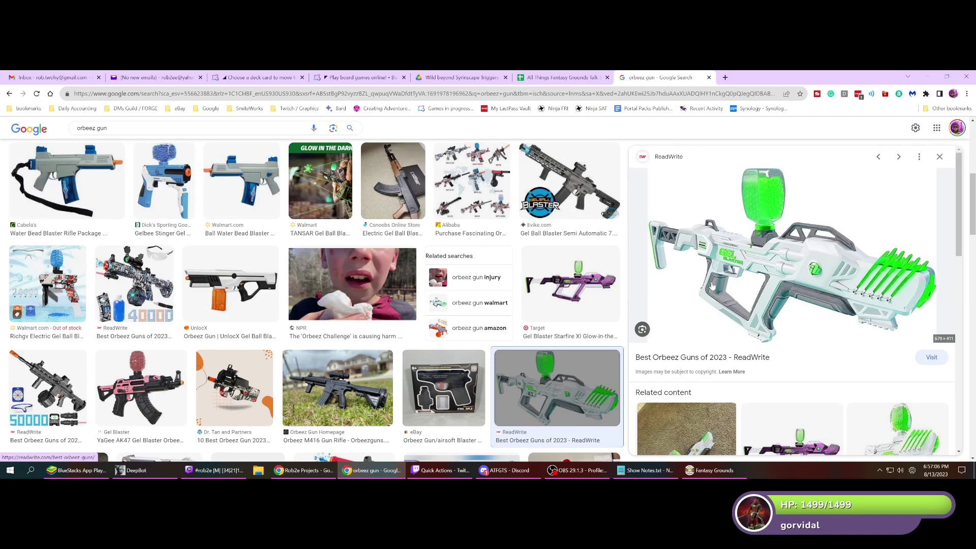
scroll(712, 286, down, 3)
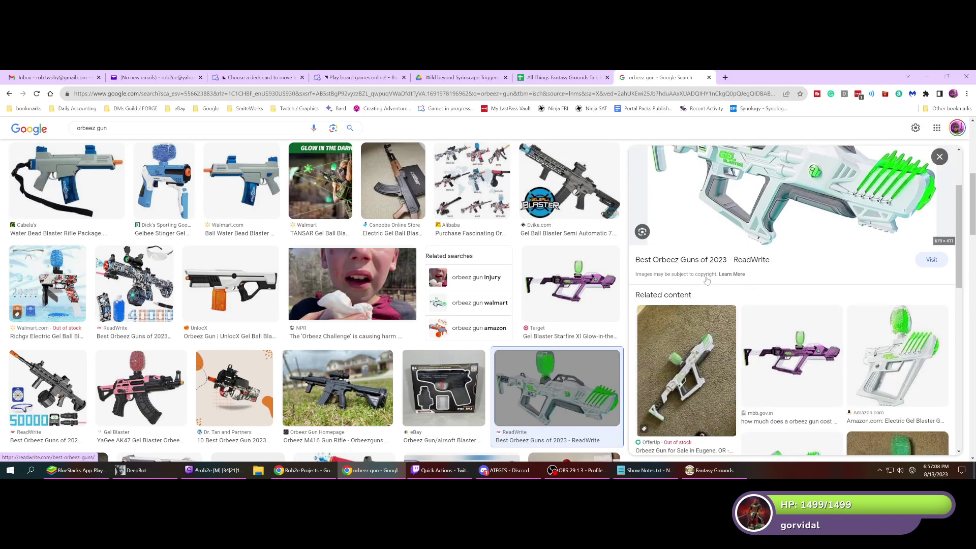
scroll(699, 271, down, 2)
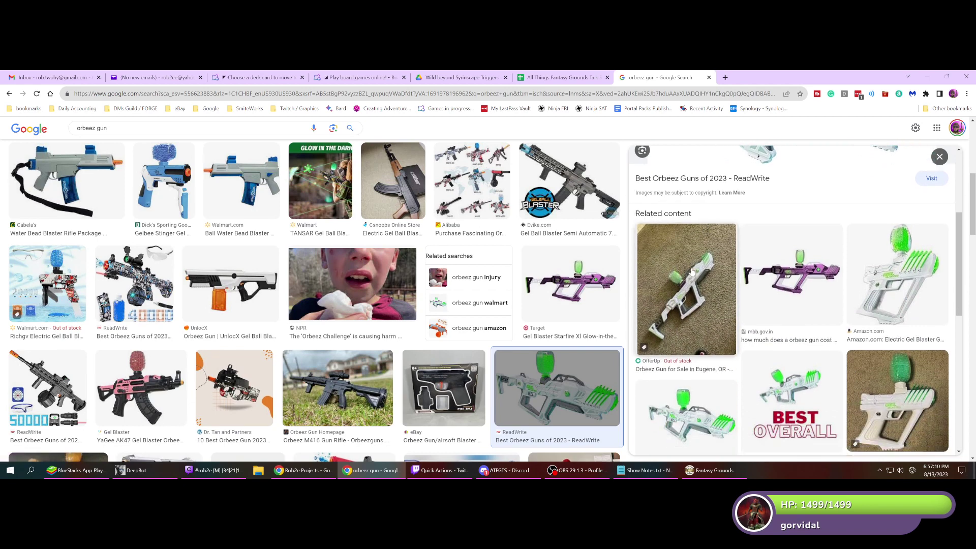
click(899, 259)
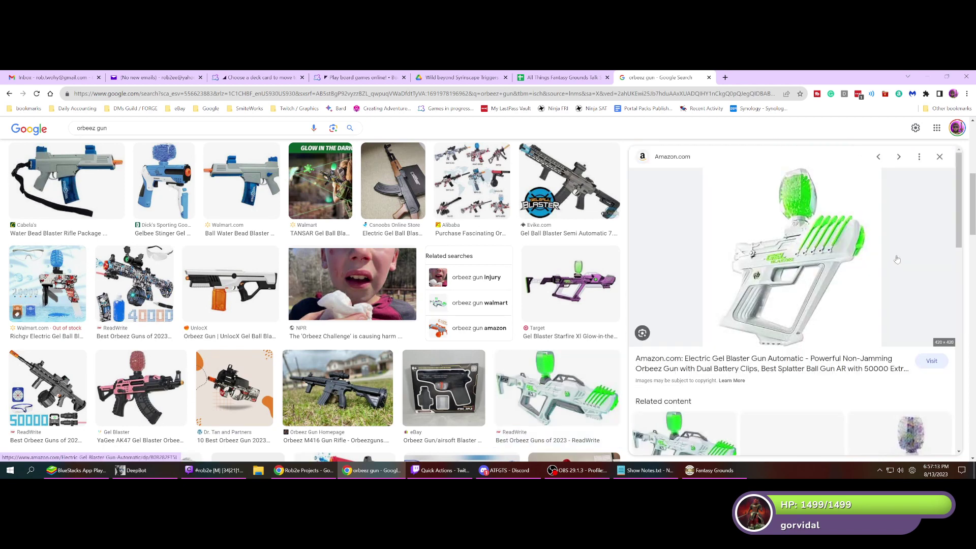
click(795, 276)
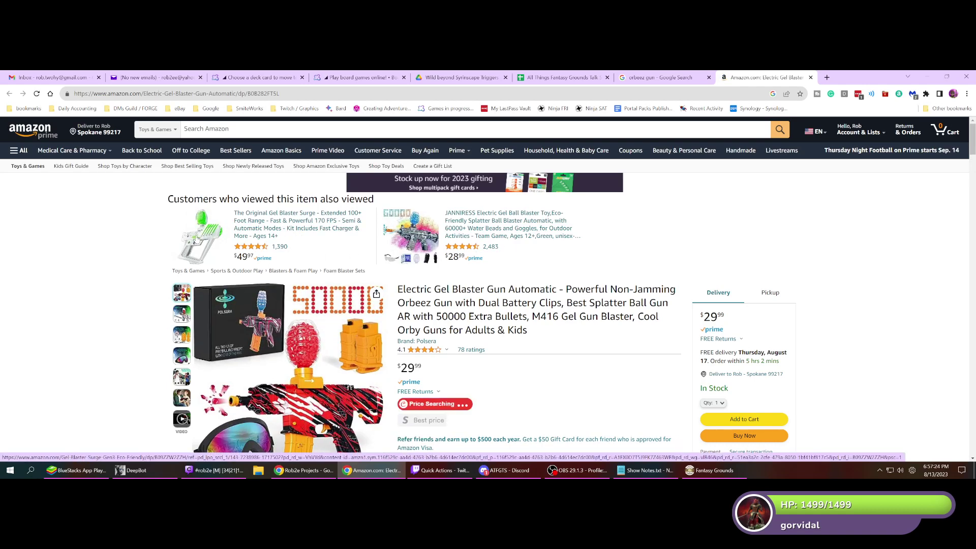
- Open the Original Gel Blaster Surge product page and look it over
click(197, 239)
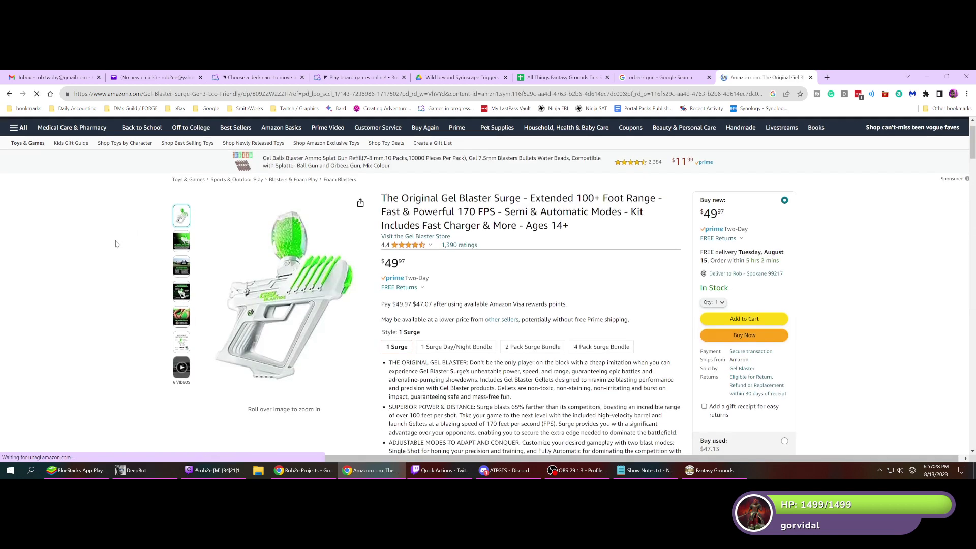
scroll(117, 244, down, 1)
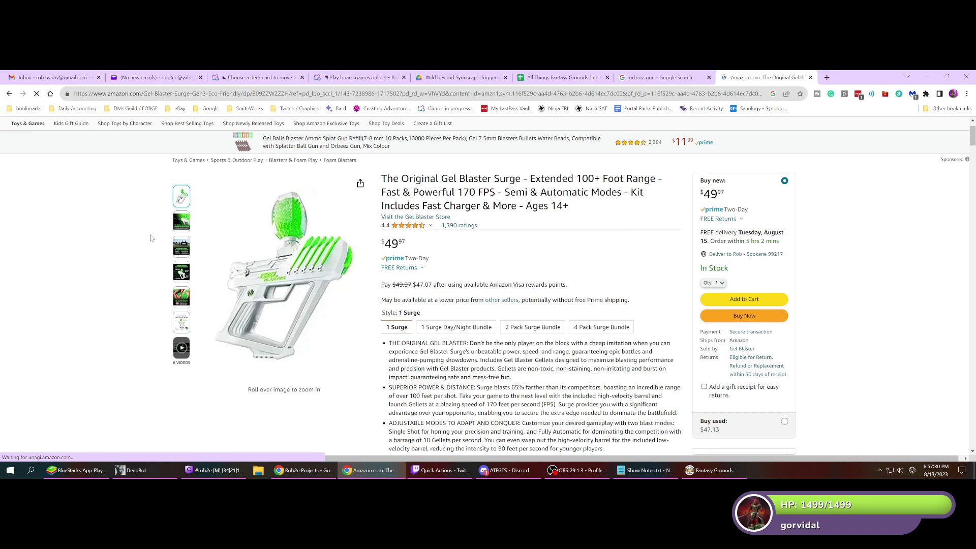
mouse_move(315, 234)
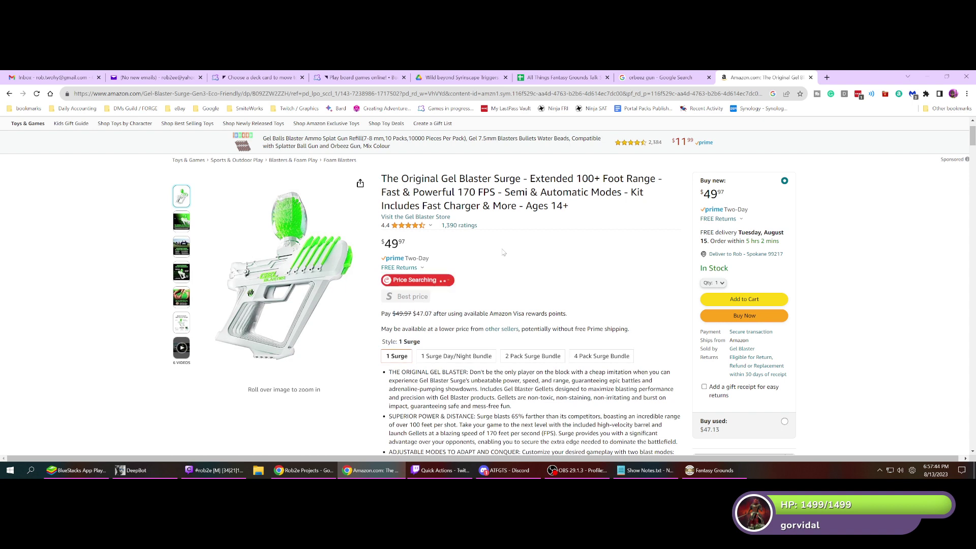
- Search 'squirt gun' and browse Amazon's Best Sellers in Squirt Guns ranked list
click(526, 99)
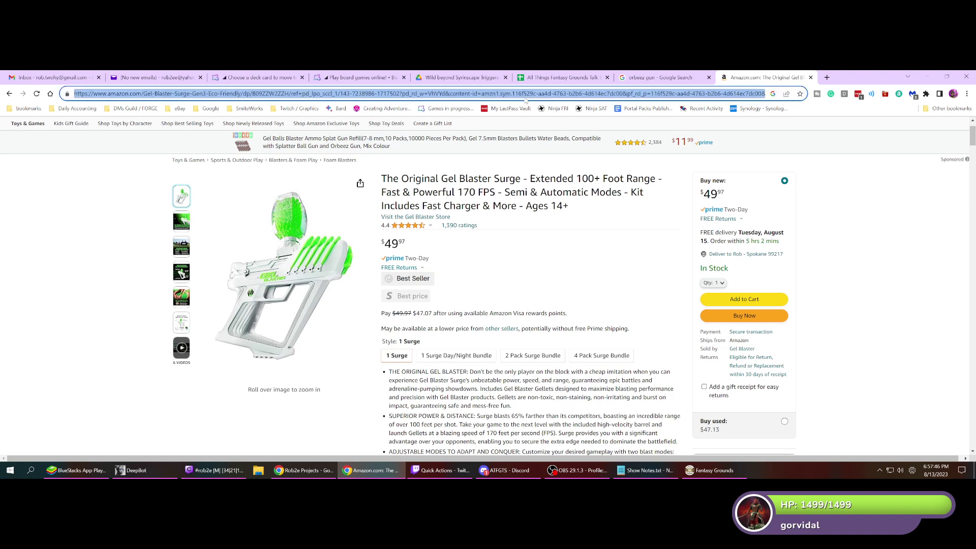
text(squirt gun)
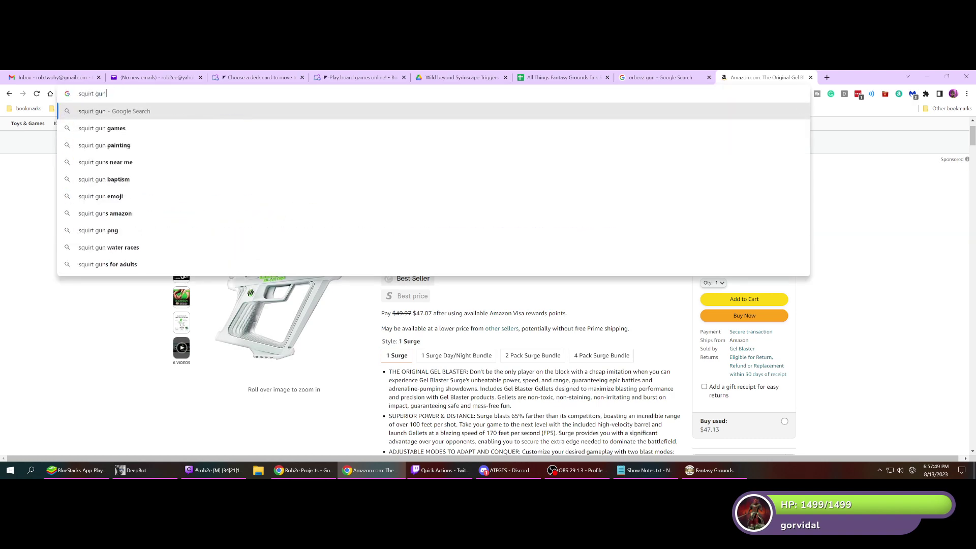
key(Return)
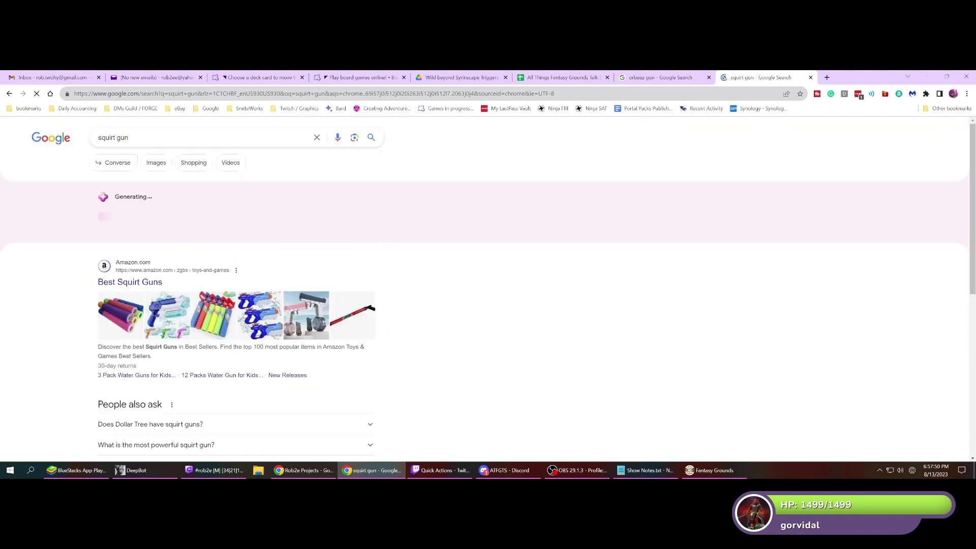
click(163, 315)
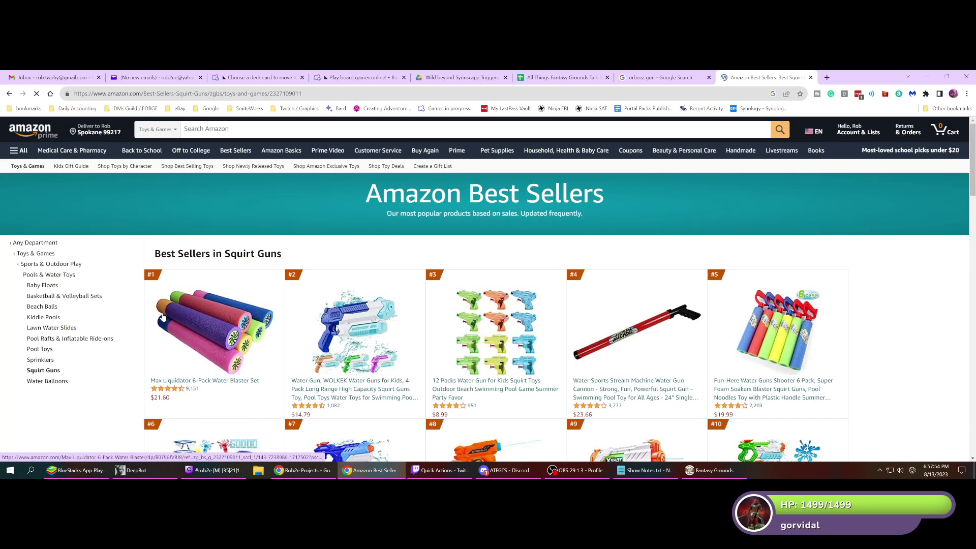
scroll(446, 296, down, 3)
scroll(446, 296, down, 4)
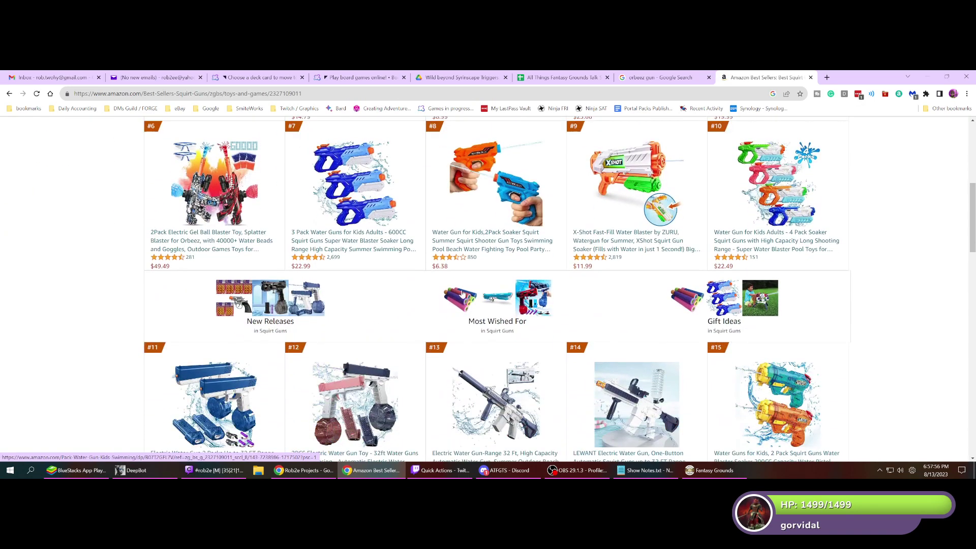
scroll(462, 293, down, 2)
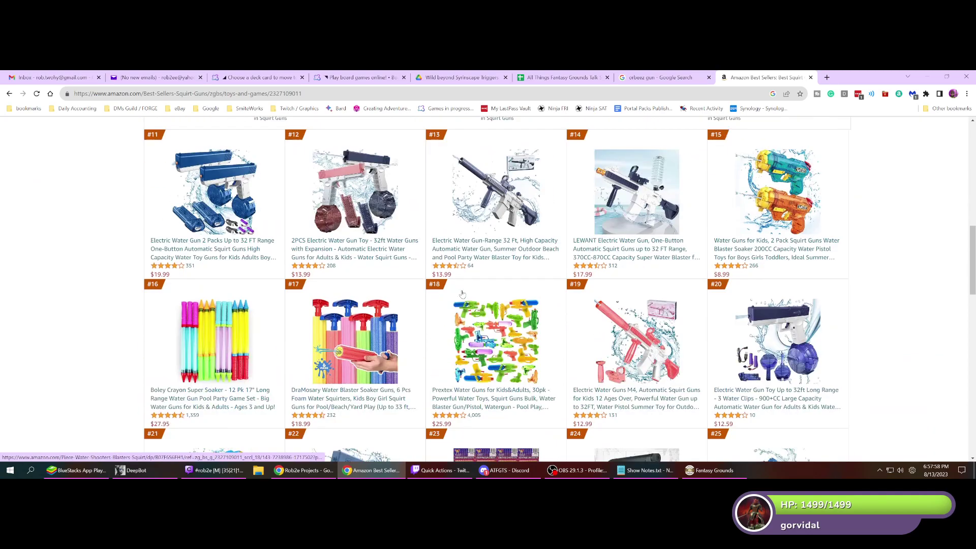
scroll(144, 156, up, 7)
scroll(143, 156, up, 3)
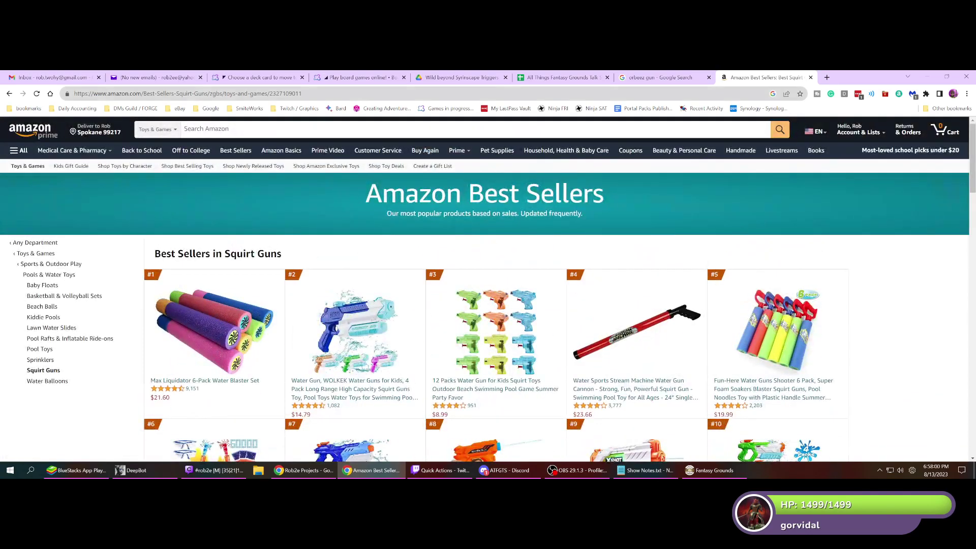
click(142, 96)
- Search 'old suirt gun' and open the $8.99 Vintage Bright Blue Plastic Water Squirt Gun eBay listing
text(old )
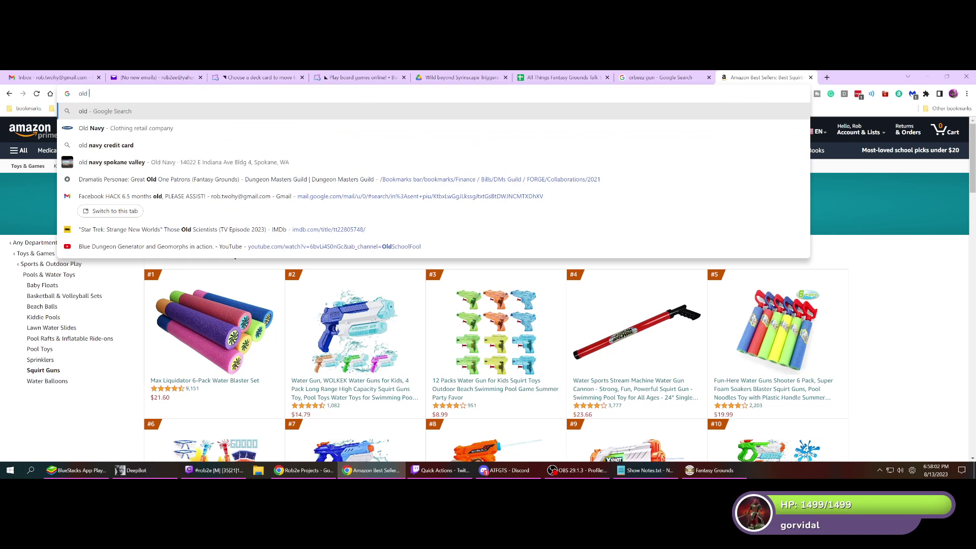
text(suirt gun)
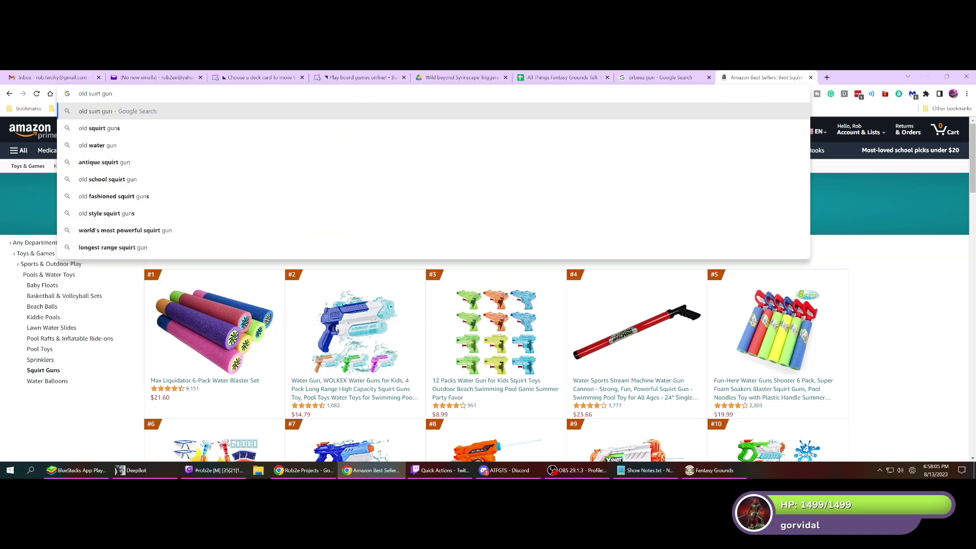
key(Return)
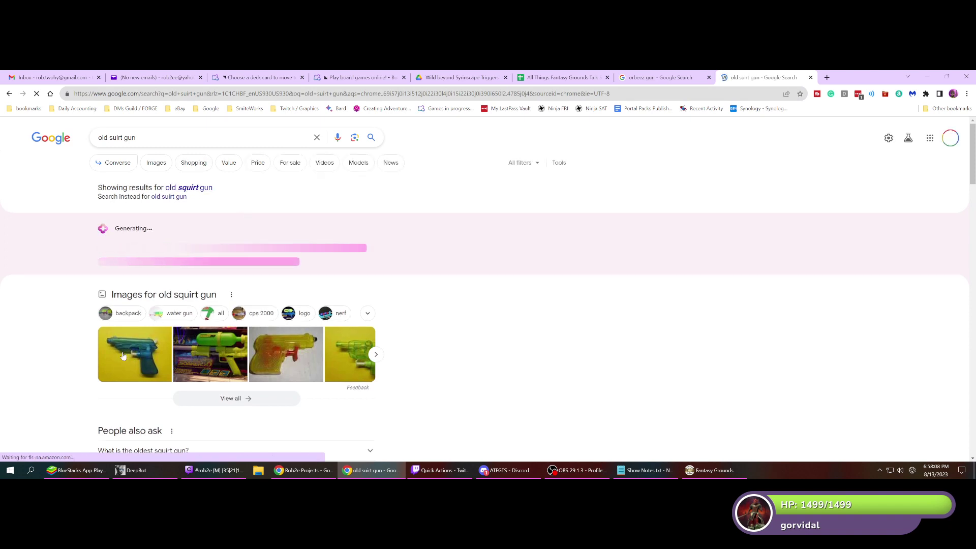
click(123, 354)
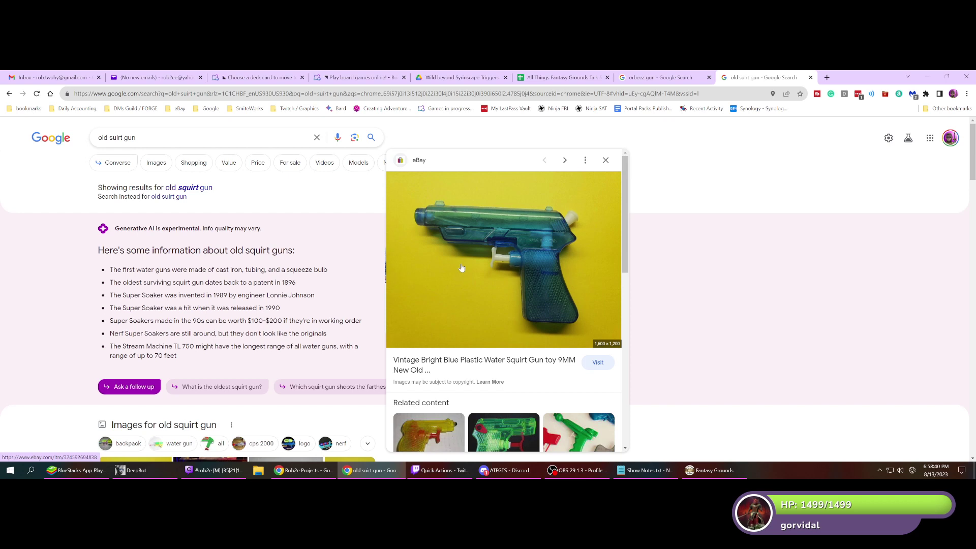
click(498, 295)
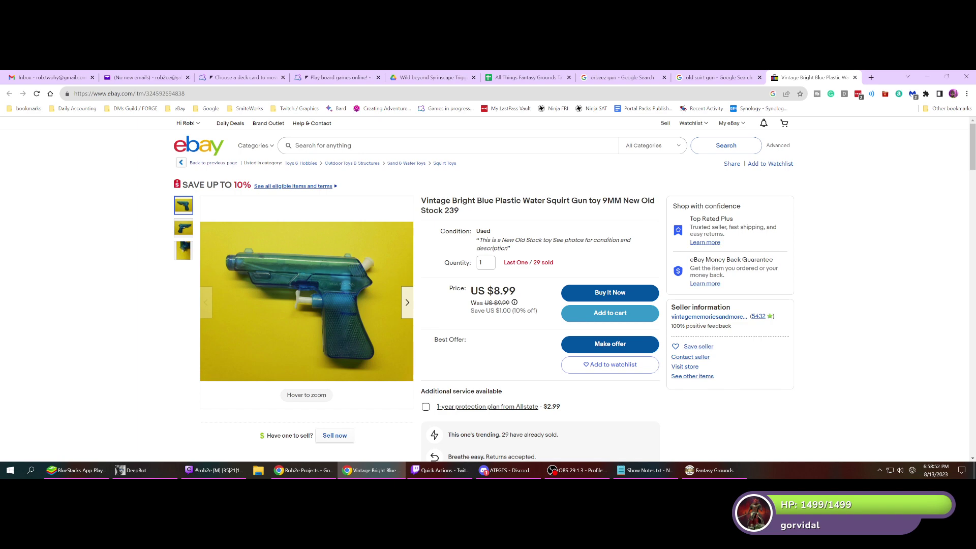
- Read the blue squirt gun listing's item specifics and description, highlighting the '1970'S ERA' note
scroll(454, 308, down, 15)
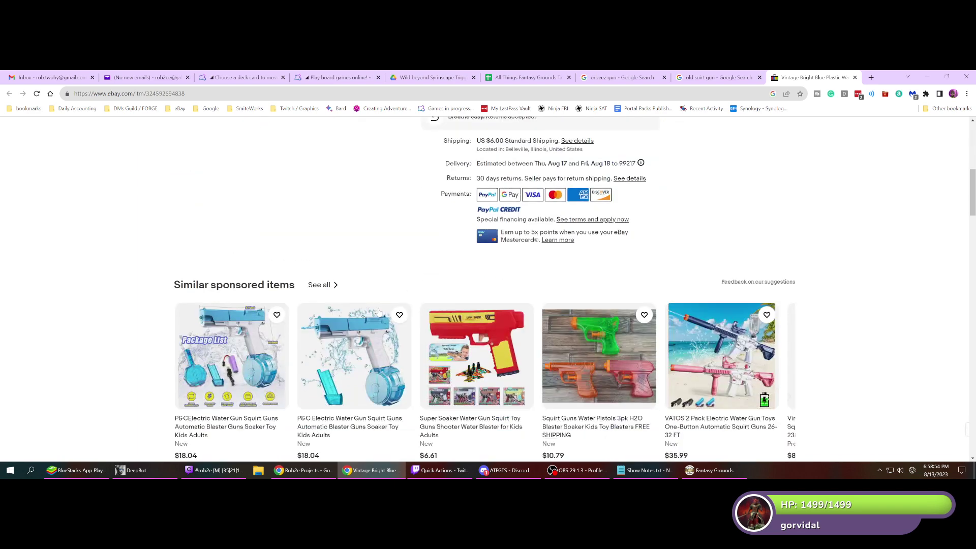
scroll(378, 310, down, 4)
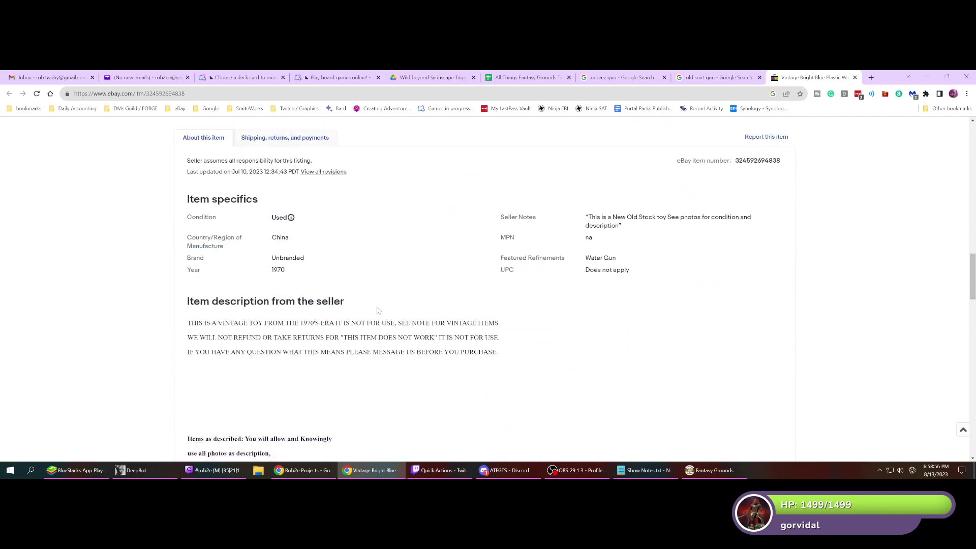
scroll(378, 310, down, 1)
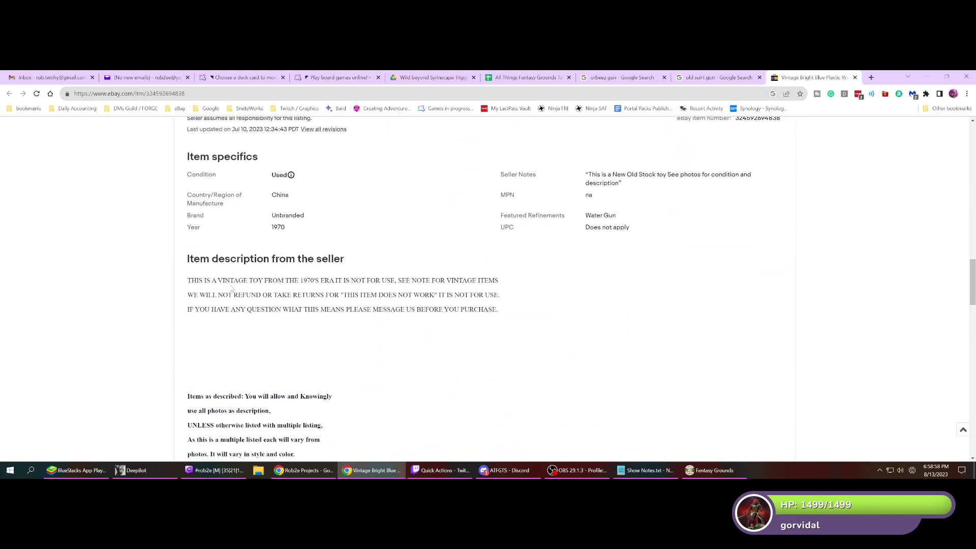
drag(301, 280, 334, 280)
scroll(290, 331, down, 3)
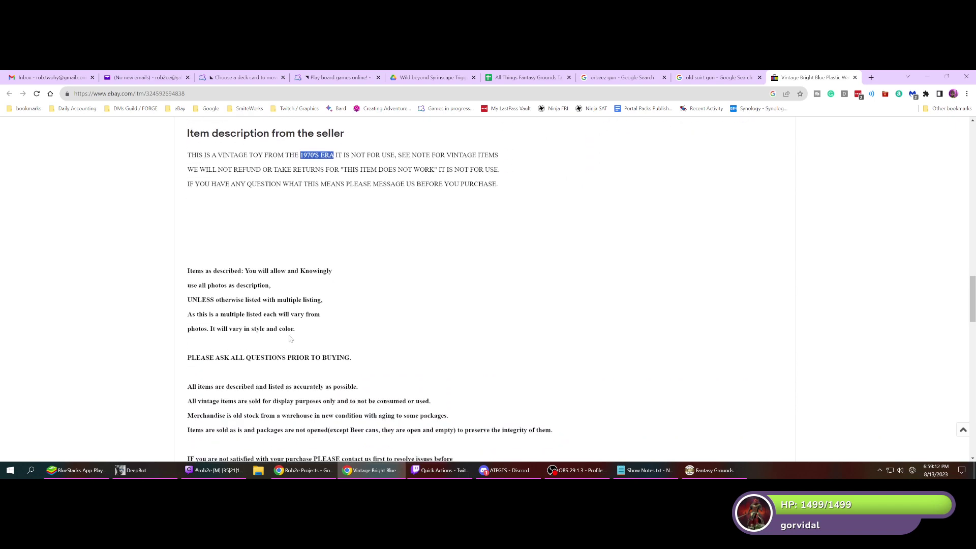
scroll(291, 337, down, 4)
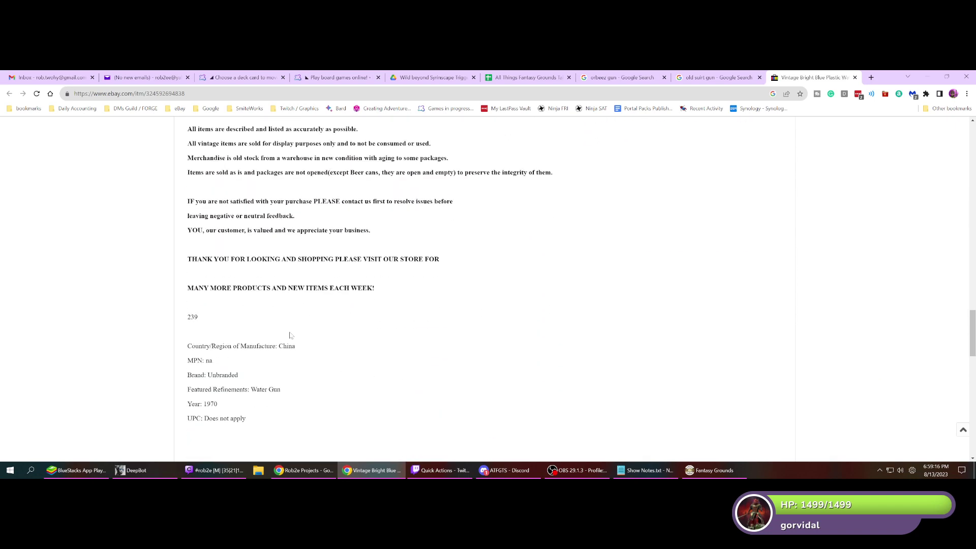
scroll(290, 336, down, 1)
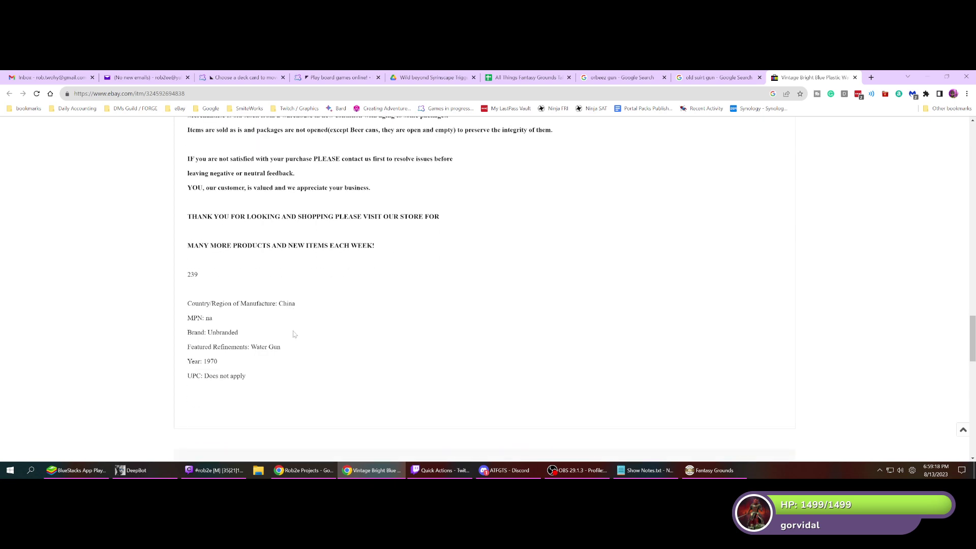
scroll(305, 320, up, 10)
scroll(312, 321, up, 4)
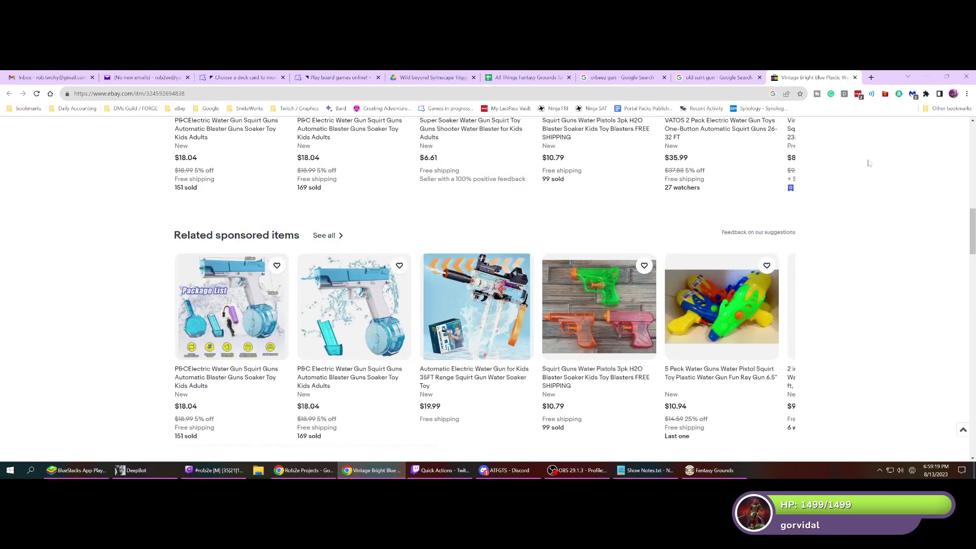
- Close the squirt gun eBay listing and results tabs, then search Google for 'gen x'
click(855, 78)
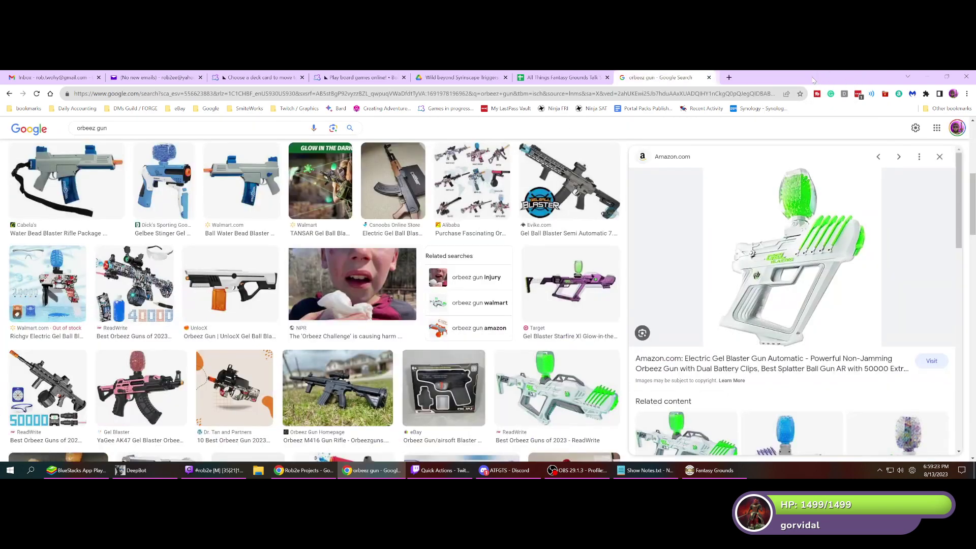
click(810, 77)
click(696, 94)
text(gen x)
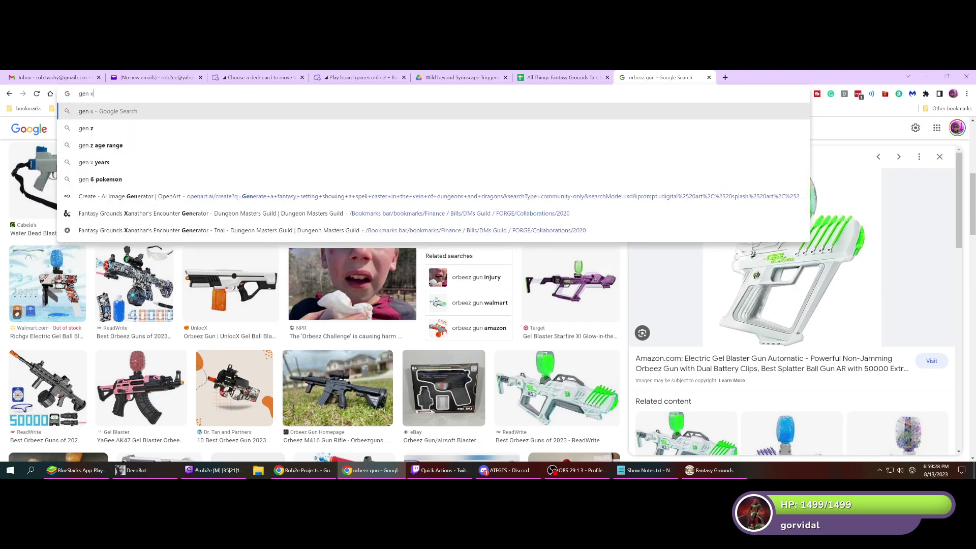
key(Return)
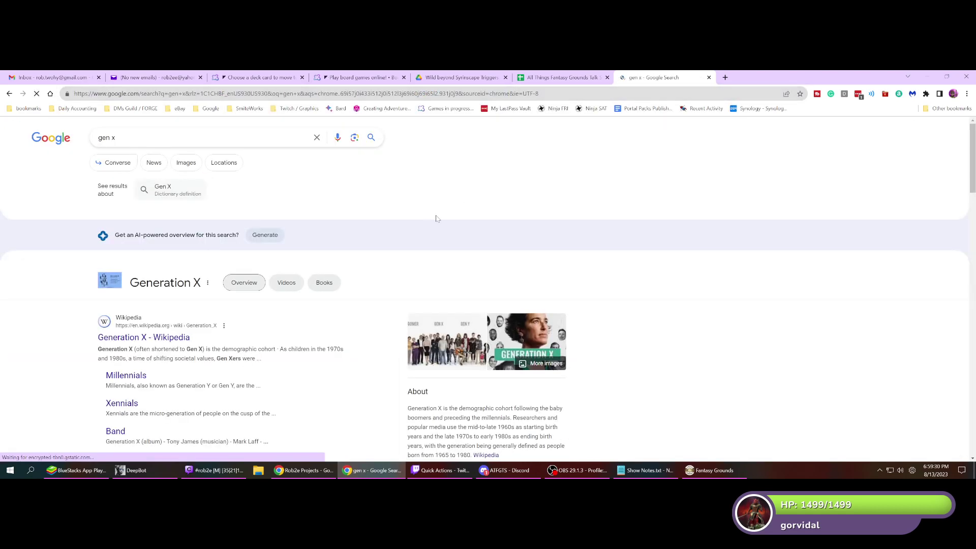
- On Wikipedia's Generation X article, highlight the 1965–1980 birth range and enlarge the timeline chart
scroll(268, 298, down, 1)
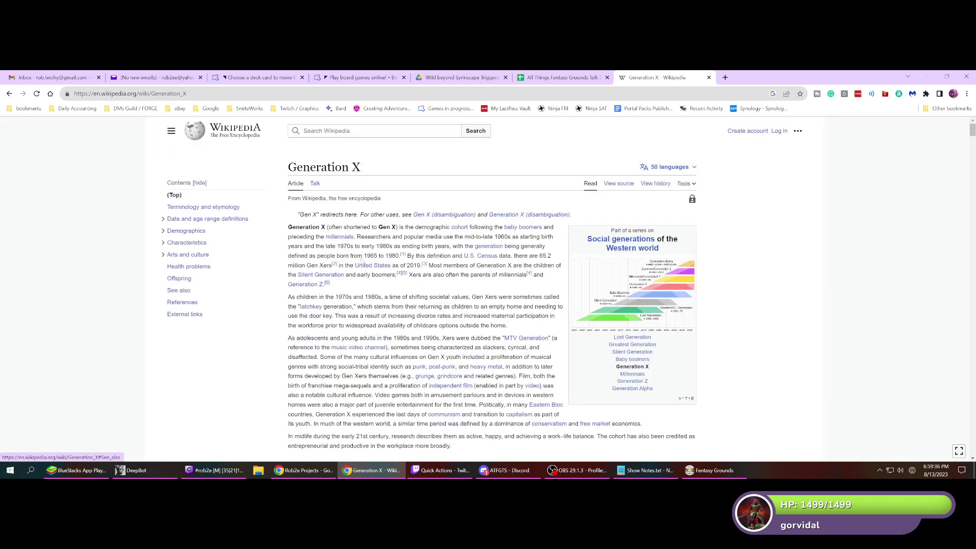
drag(358, 255, 399, 256)
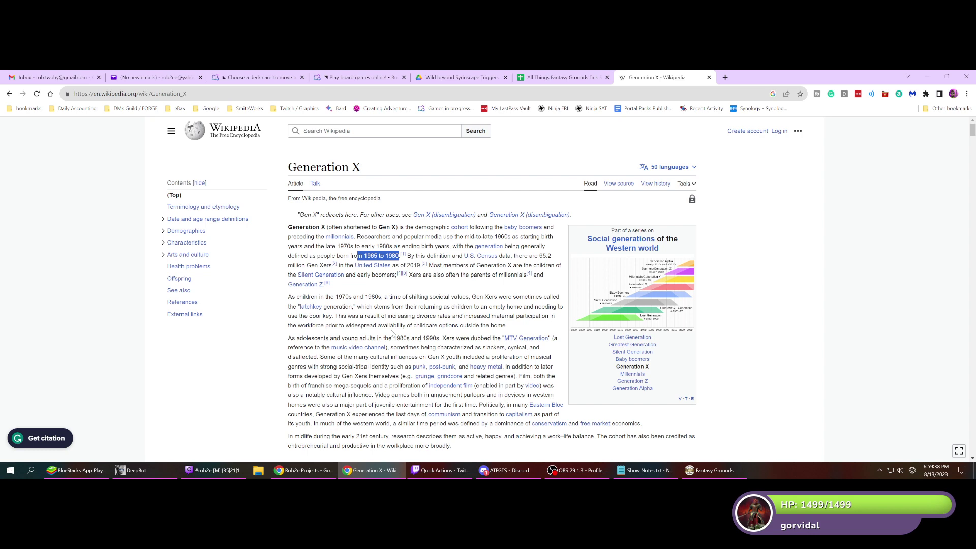
click(660, 281)
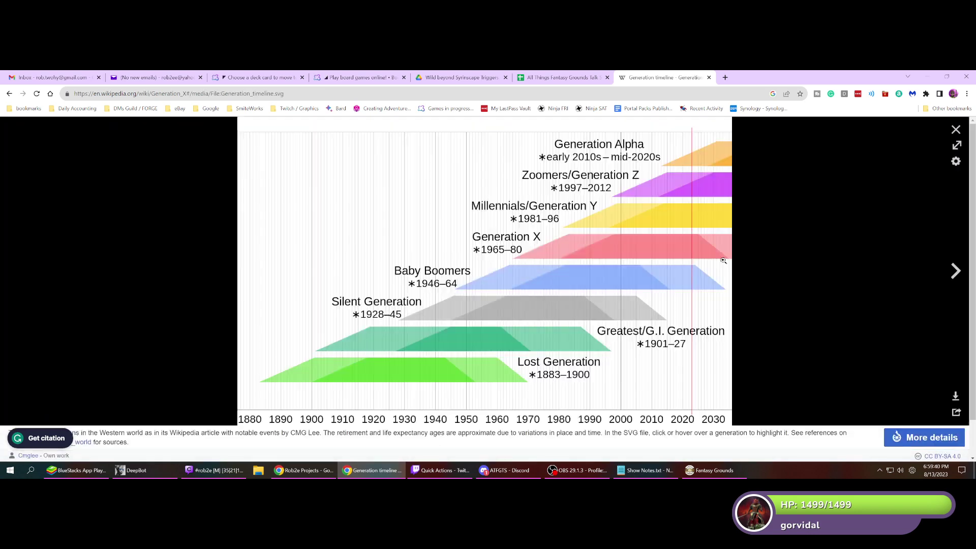
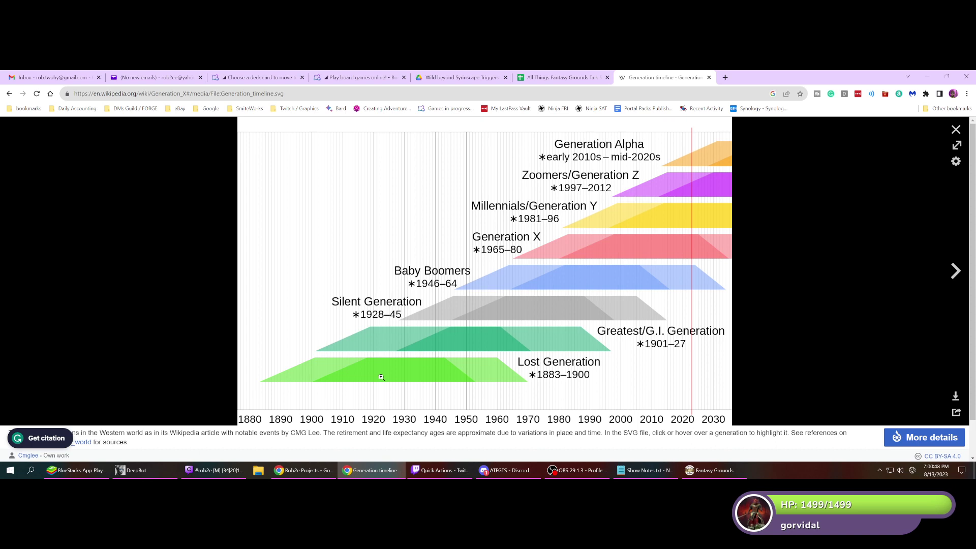
- Search Google for 'oldest person alive' and scroll through the results
click(437, 93)
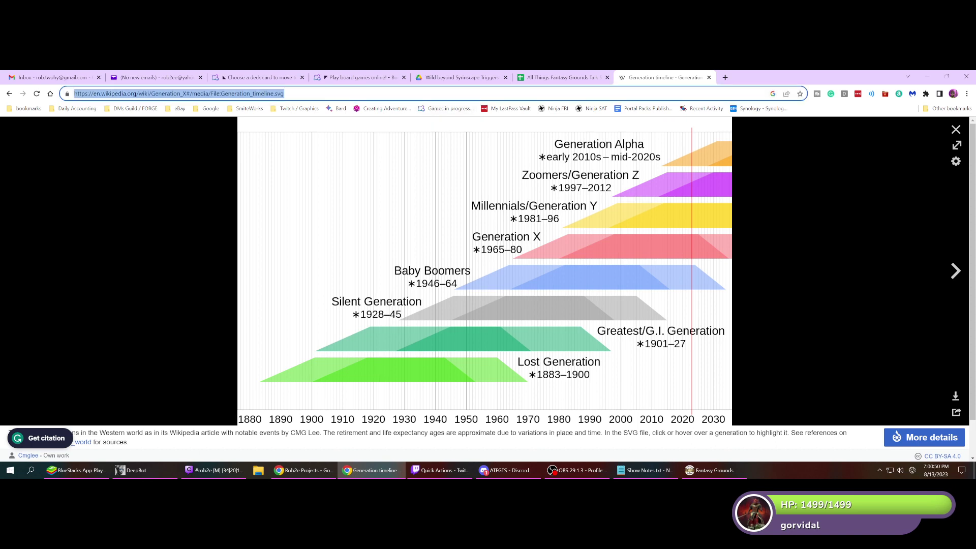
text(oldest per)
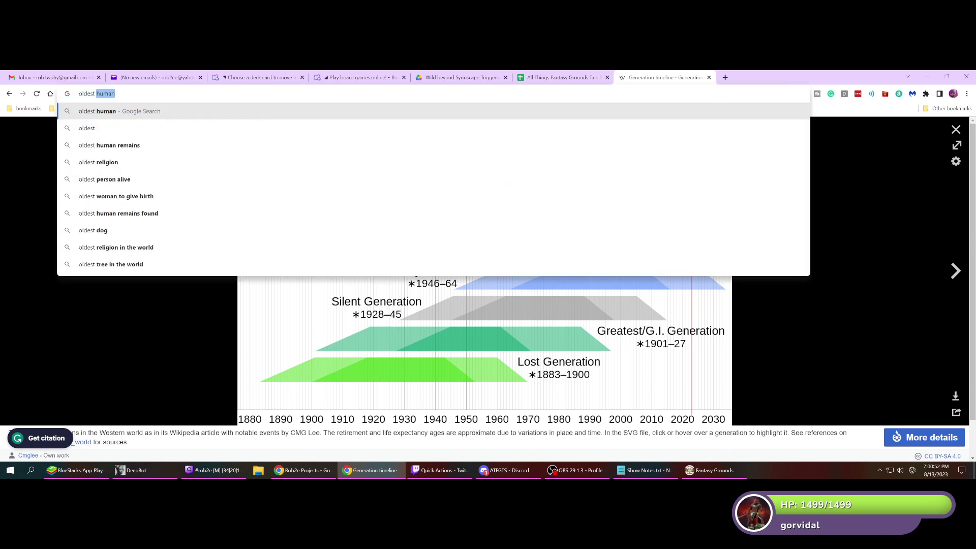
text(son alive)
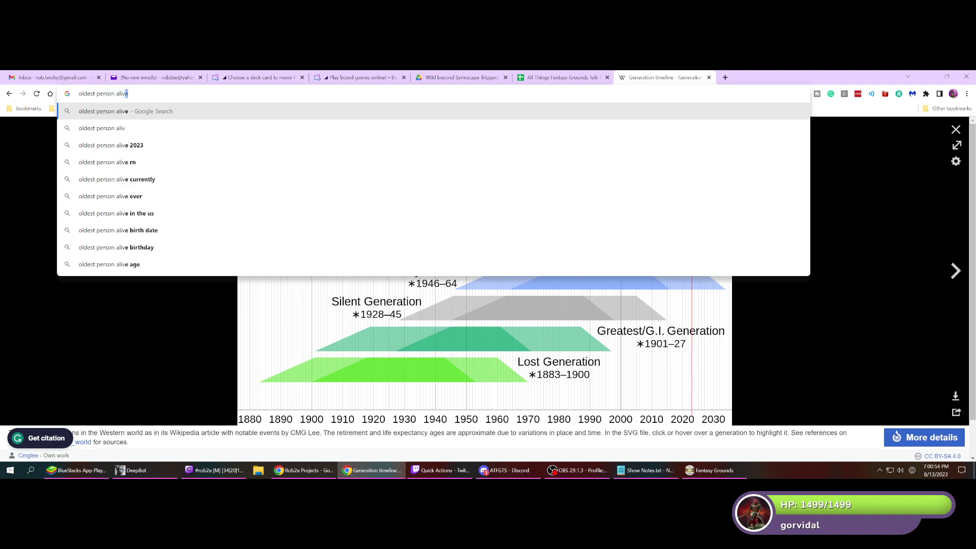
key(Return)
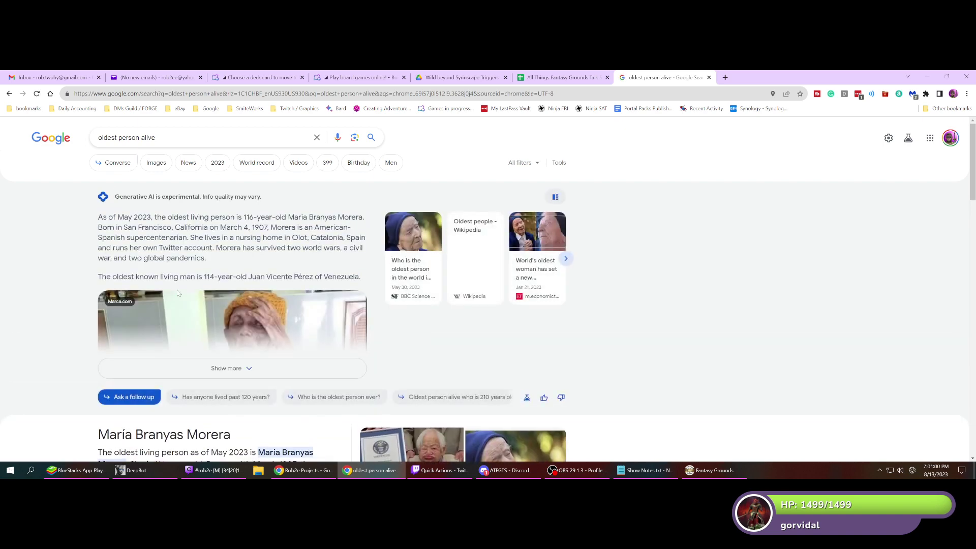
scroll(248, 293, down, 2)
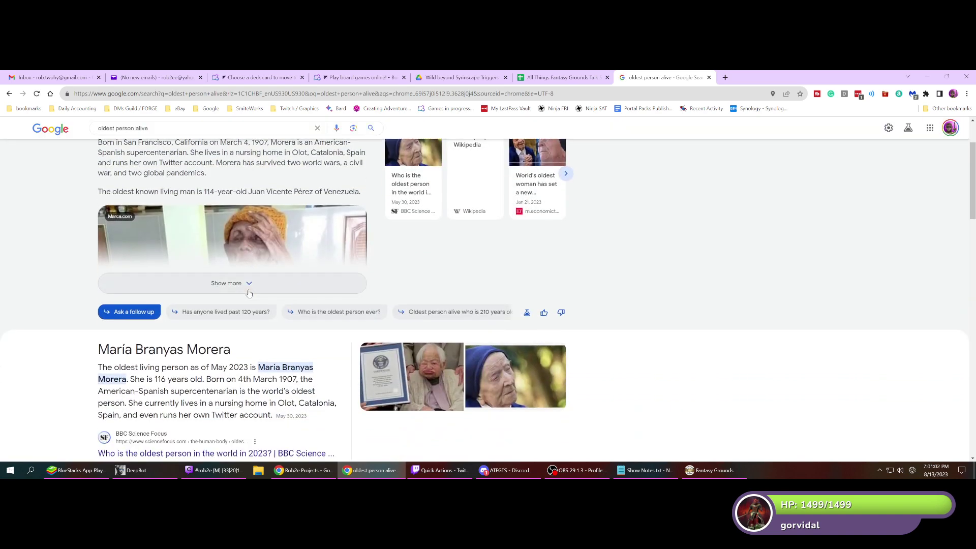
scroll(249, 293, down, 1)
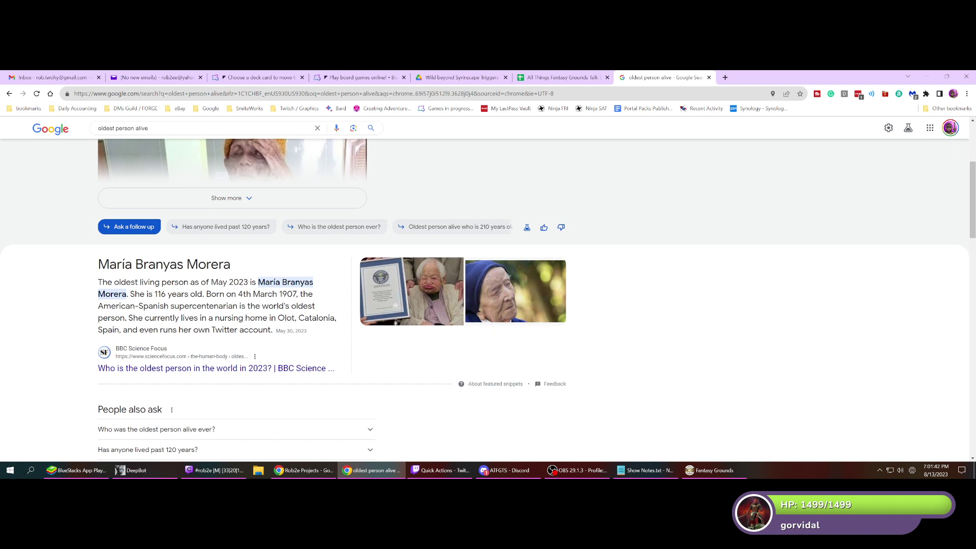
- Select the oldest living person's name in the featured snippet
drag(193, 330, 272, 330)
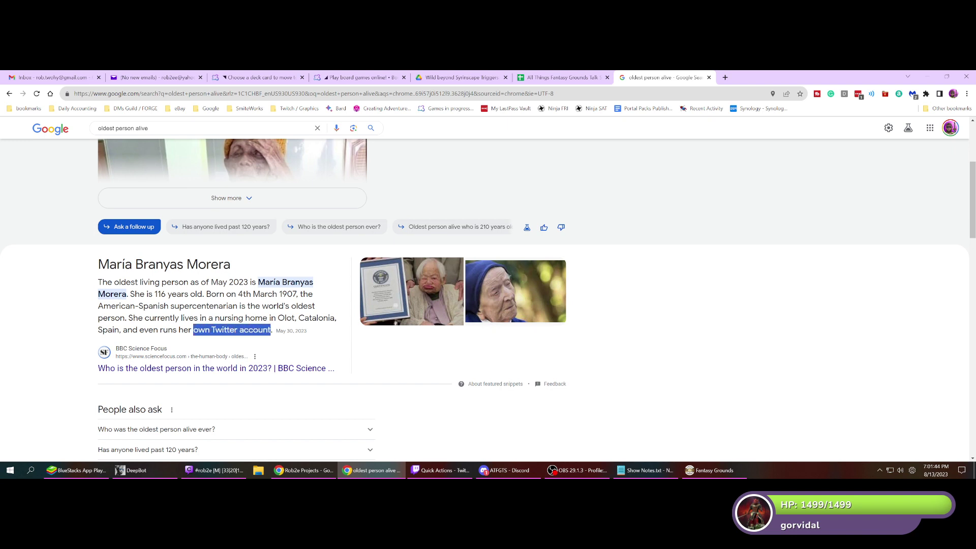
scroll(268, 333, down, 2)
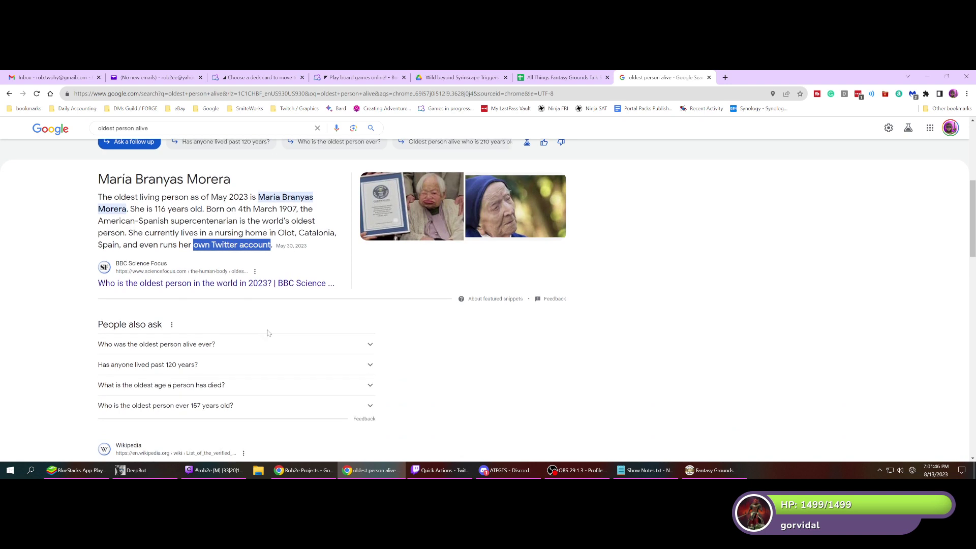
scroll(268, 332, up, 3)
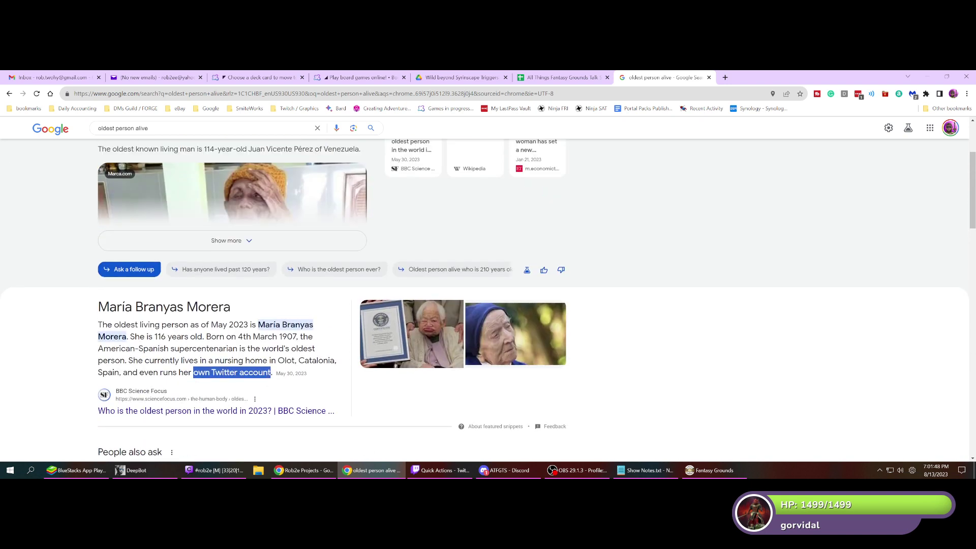
click(268, 333)
drag(258, 324, 126, 336)
key(ctrl+c)
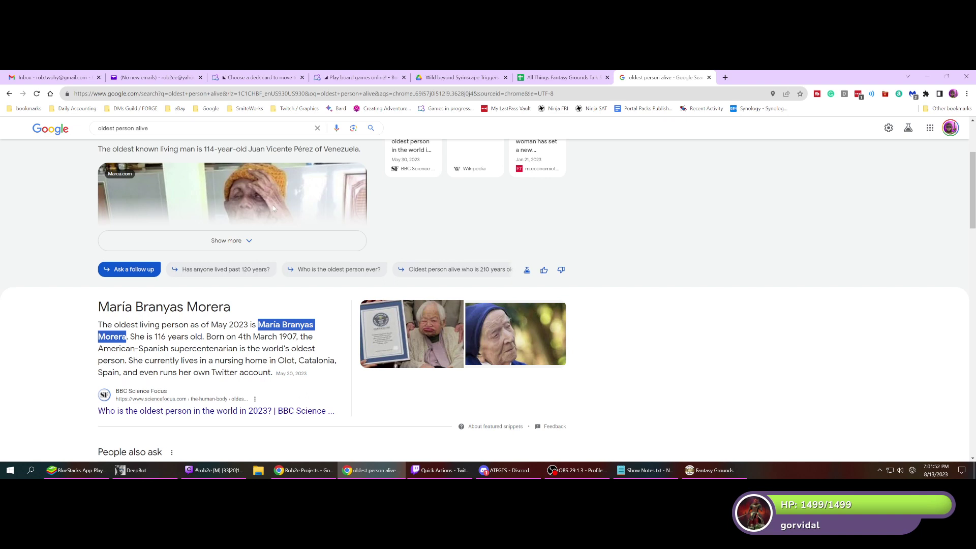
- Search for her name plus 'twitter' and open her X profile from the first result
key(ctrl+l)
key(ctrl+v)
text(t)
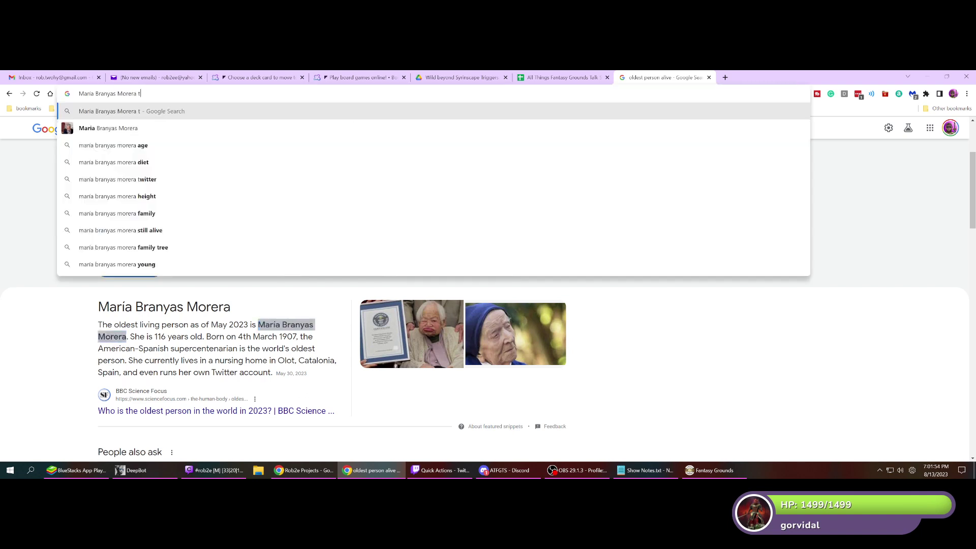
text(witter)
key(Return)
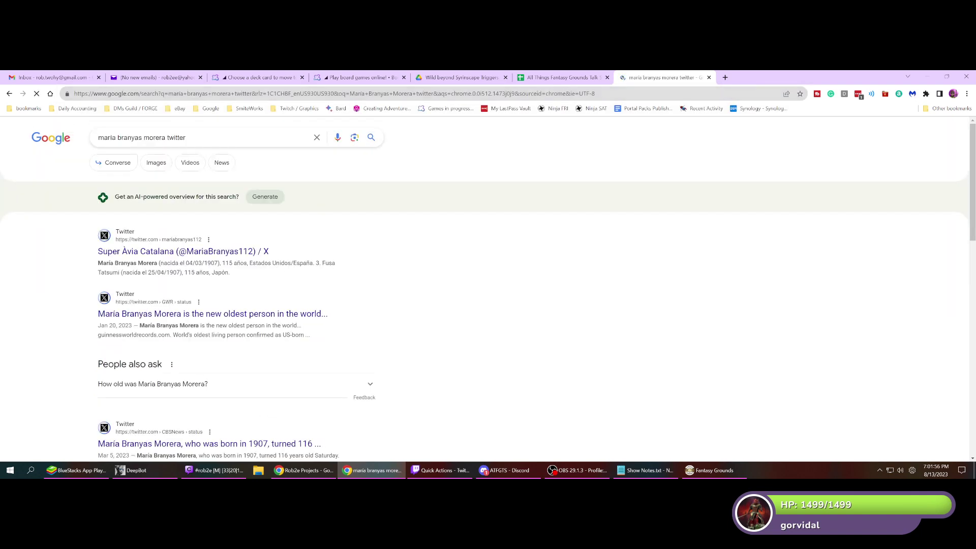
click(145, 254)
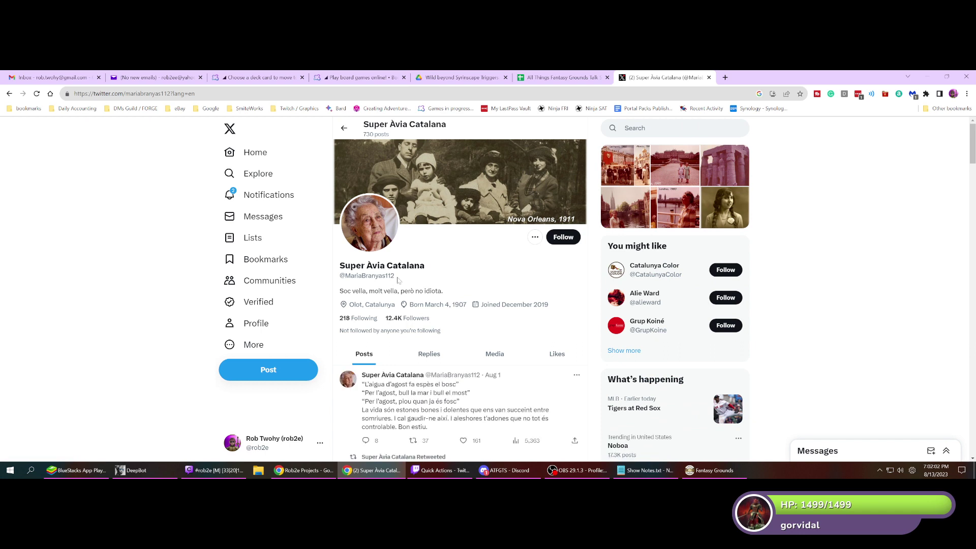
- Open her latest post, translate it from Catalan into English, then view Notifications
scroll(494, 287, down, 1)
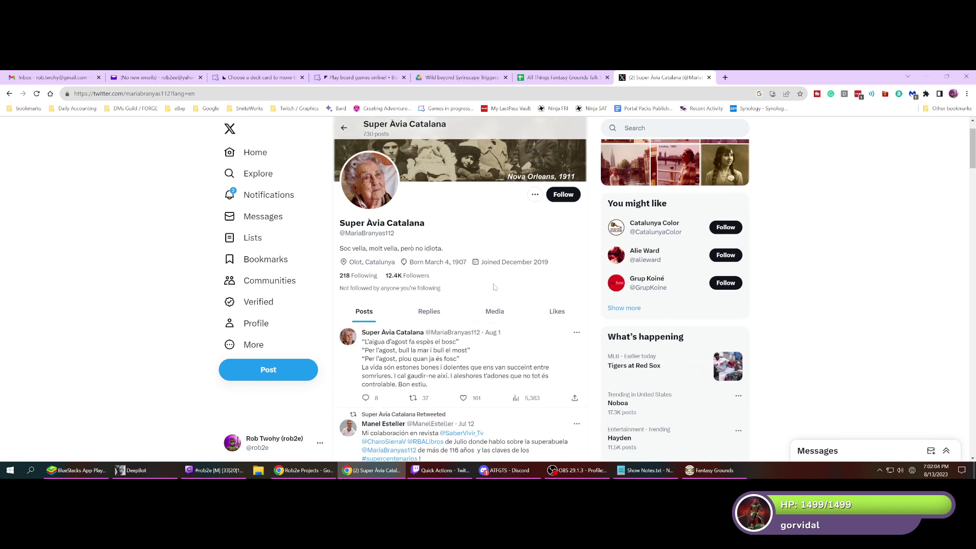
scroll(493, 287, down, 1)
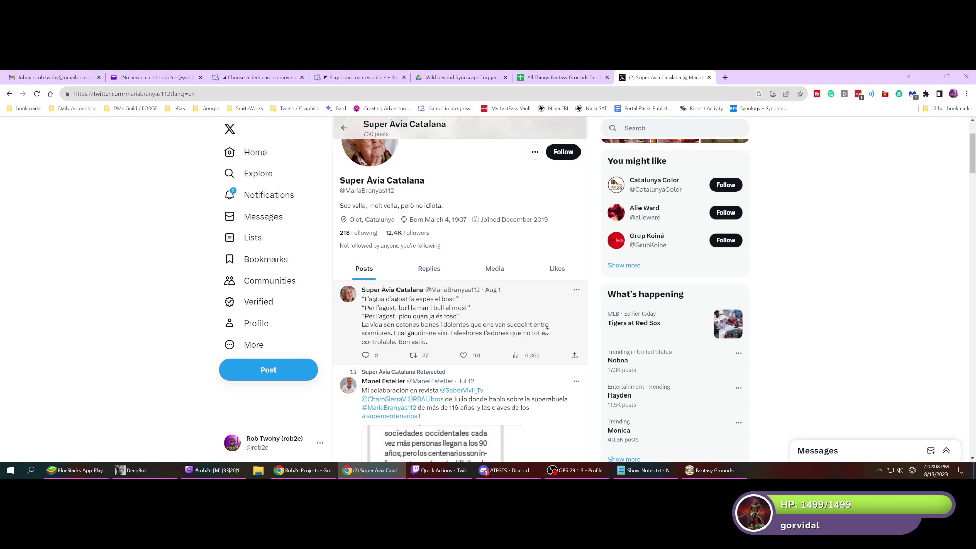
click(576, 291)
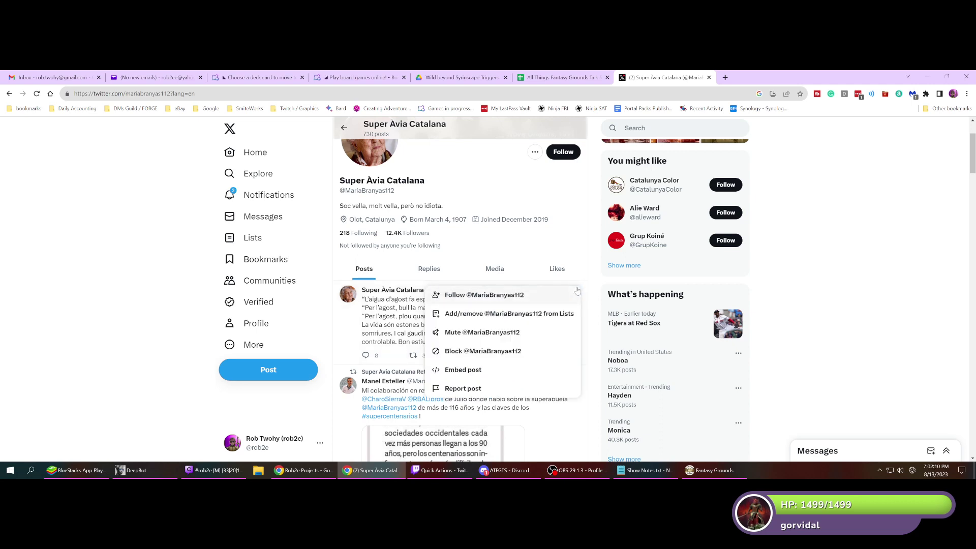
click(375, 331)
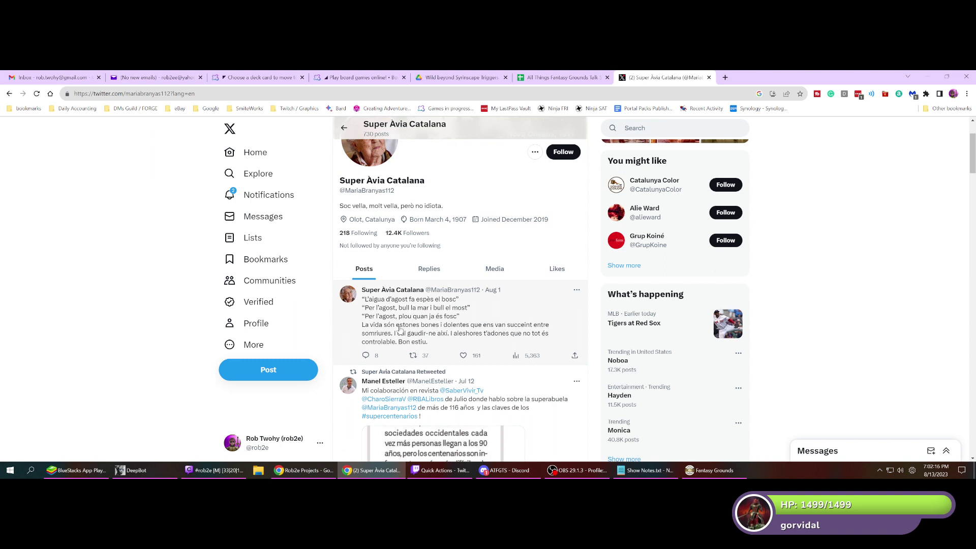
scroll(400, 329, down, 2)
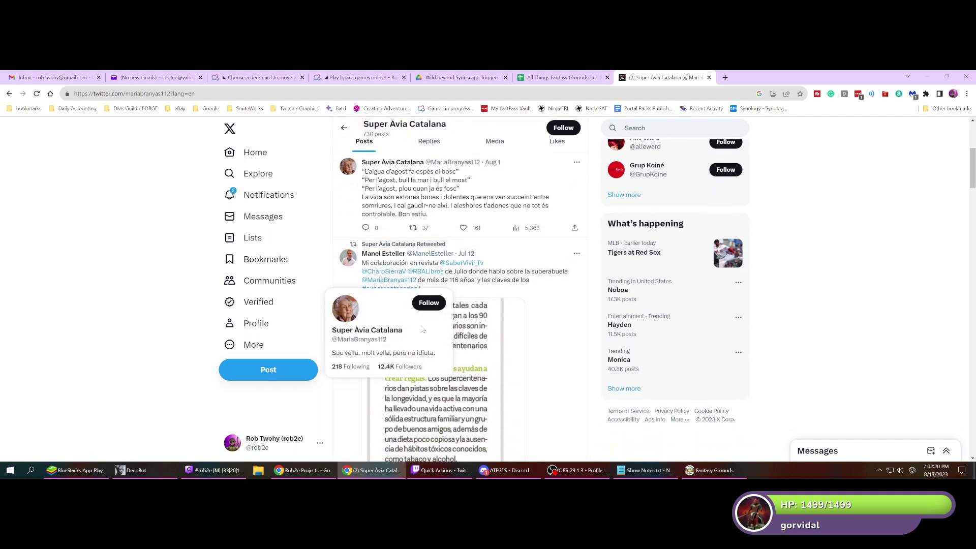
scroll(486, 236, down, 1)
scroll(486, 236, up, 1)
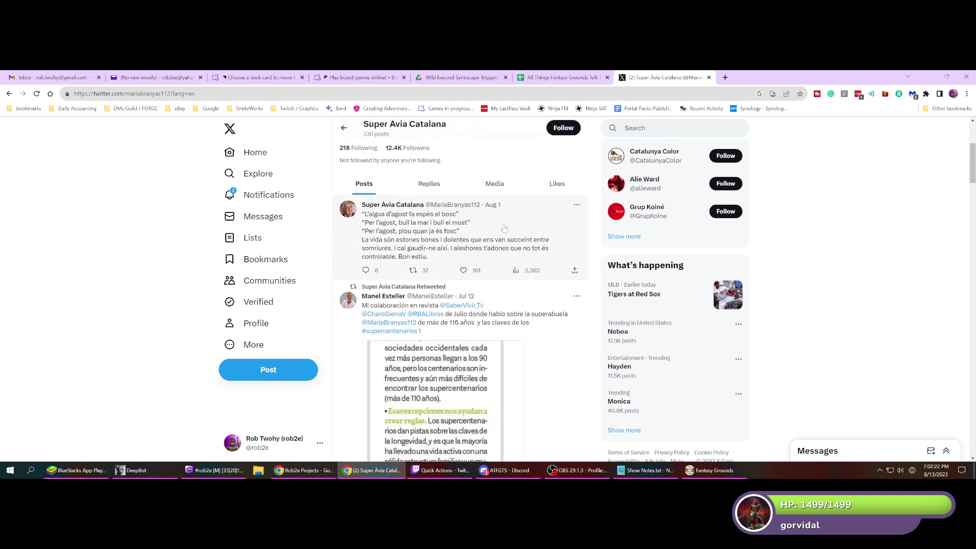
click(455, 237)
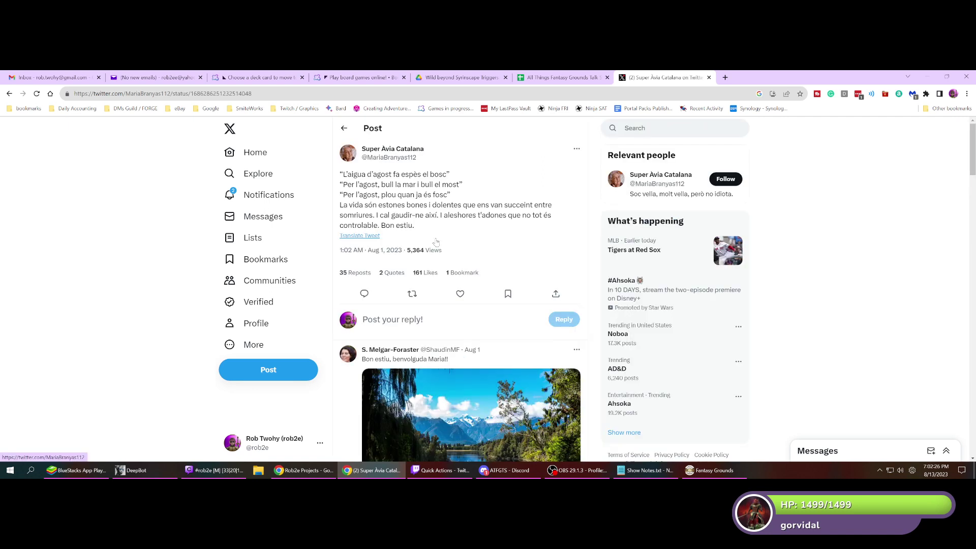
click(359, 236)
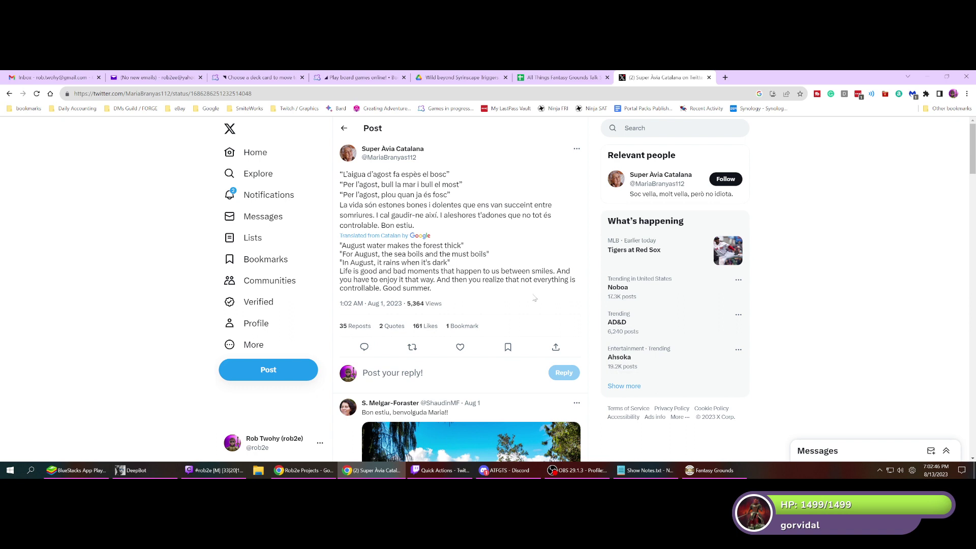
click(265, 198)
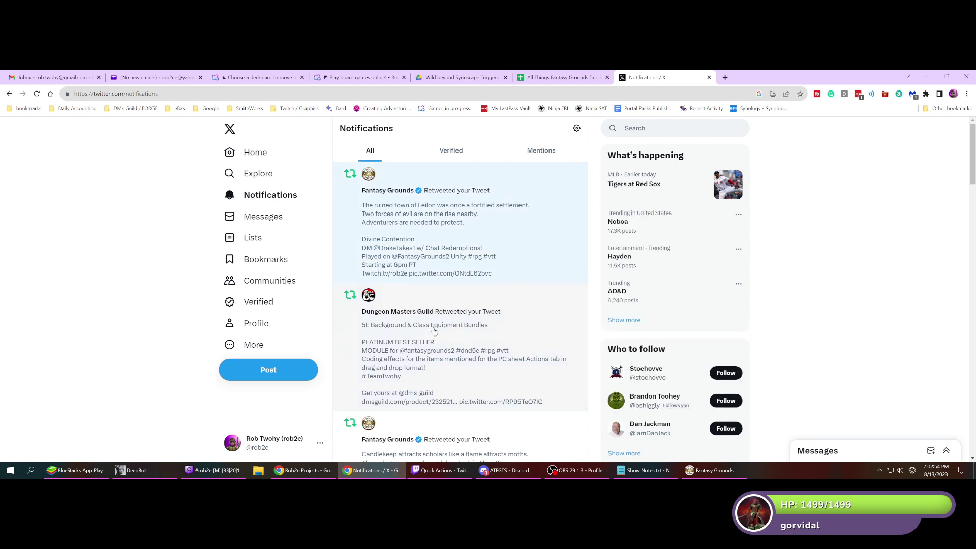
click(433, 330)
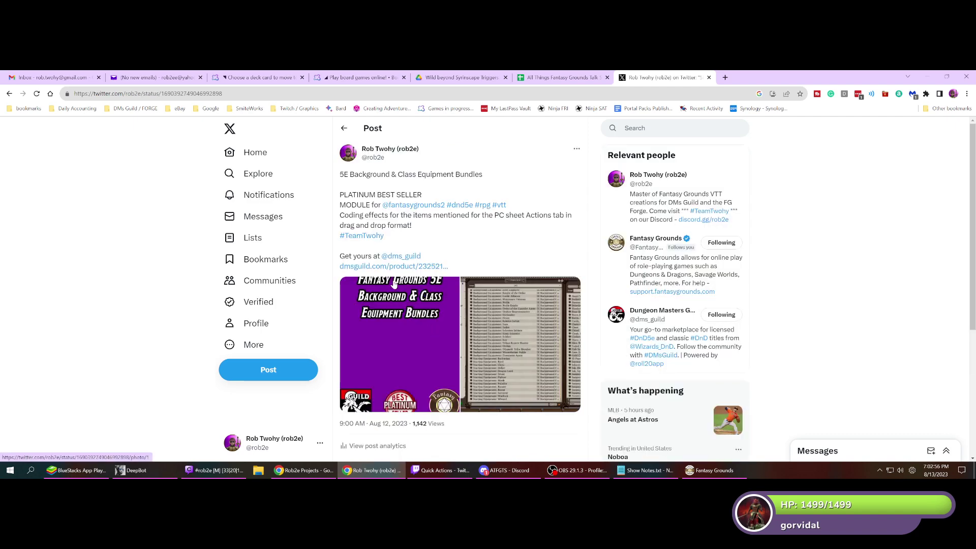
scroll(424, 272, down, 1)
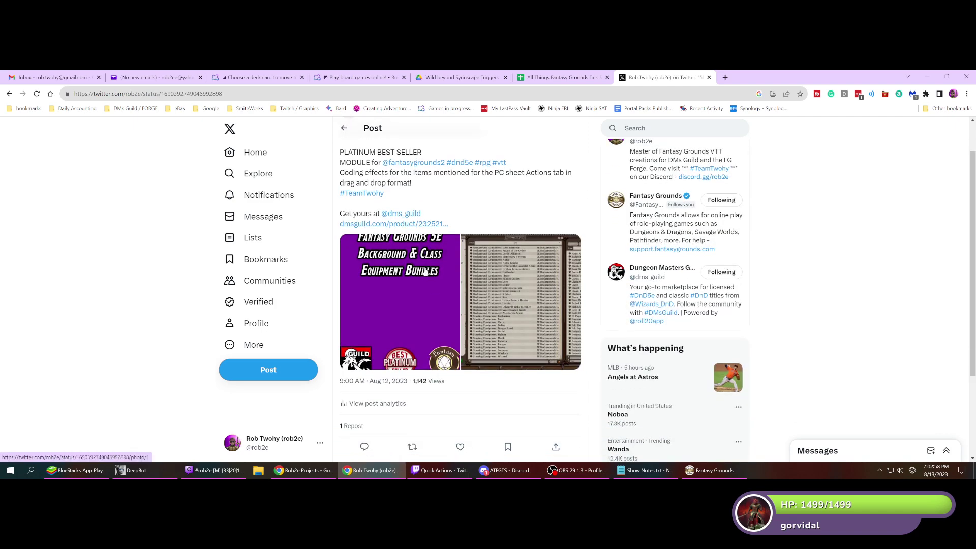
scroll(424, 272, up, 1)
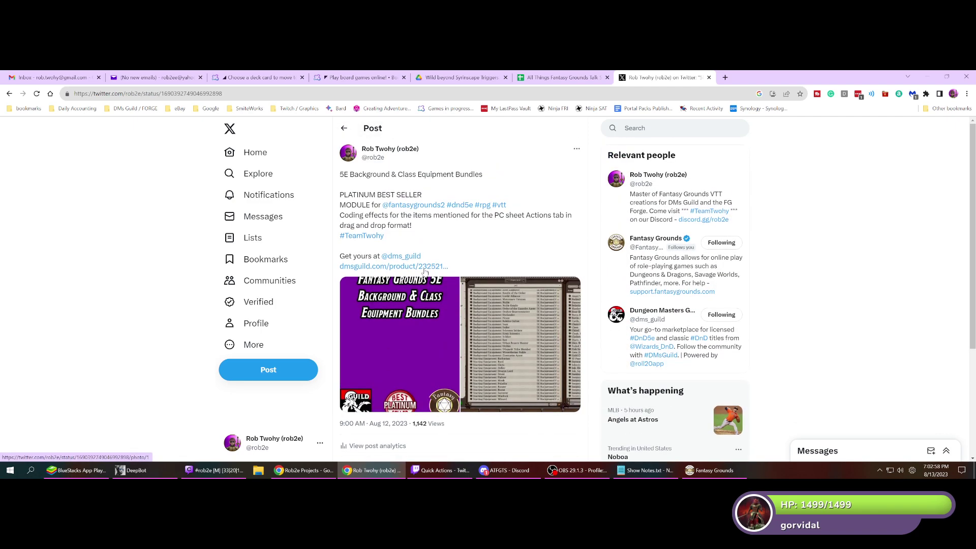
click(344, 129)
mouse_move(397, 314)
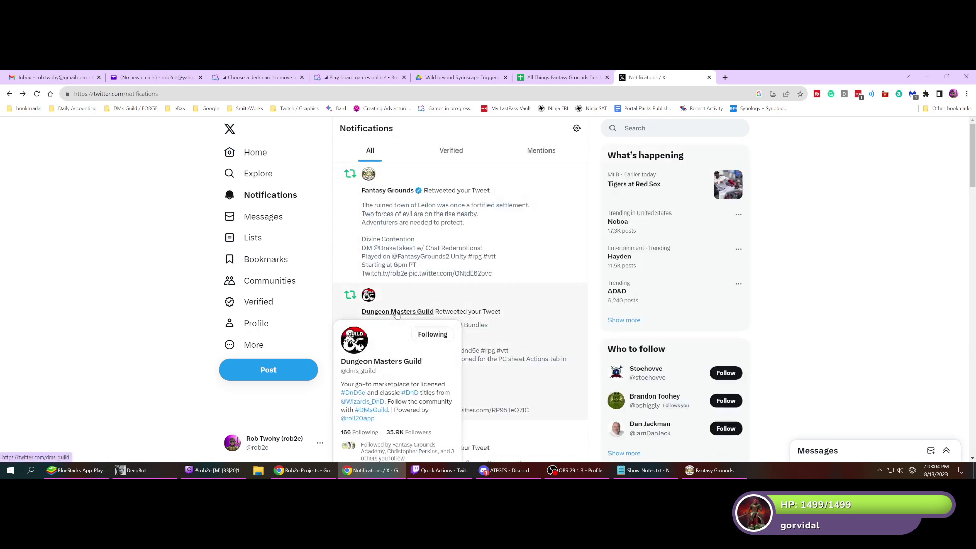
scroll(513, 328, down, 1)
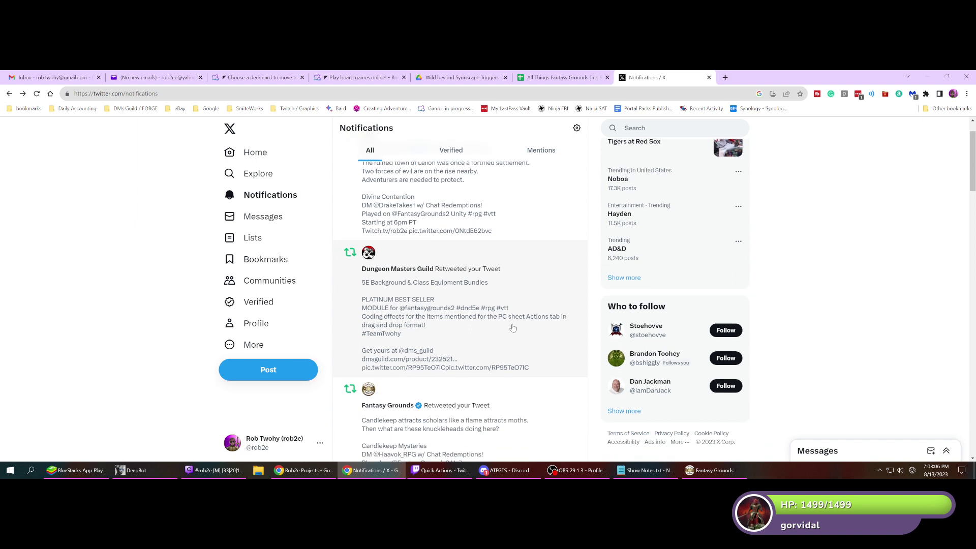
scroll(513, 328, up, 1)
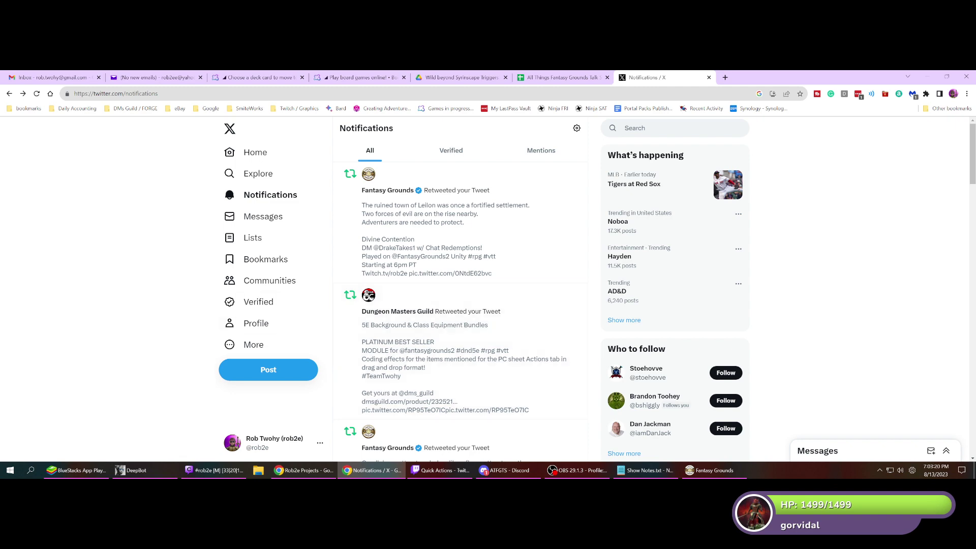
- Maximize the Dungeon Masters Guild window, scroll the royalty report, then drag the window aside
key(alt+Tab)
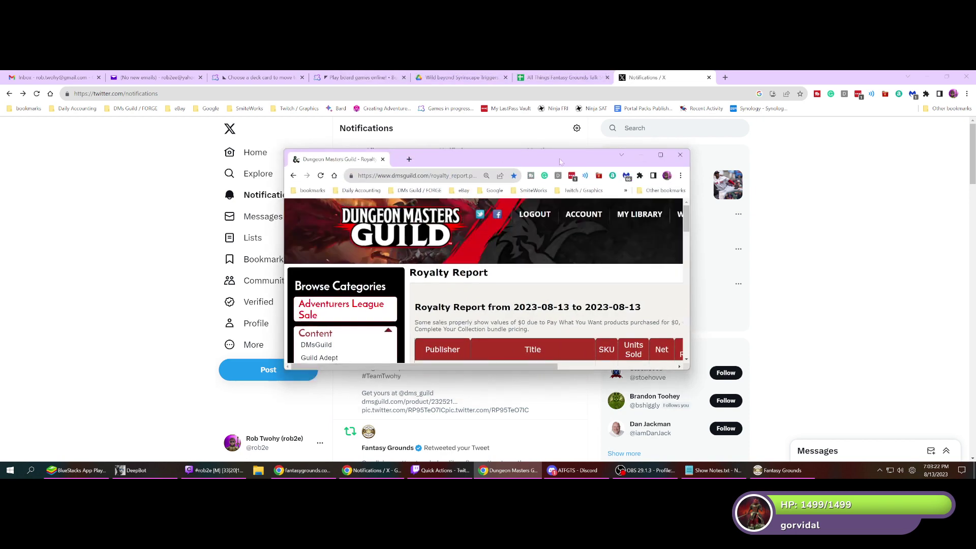
click(658, 152)
scroll(342, 316, down, 1)
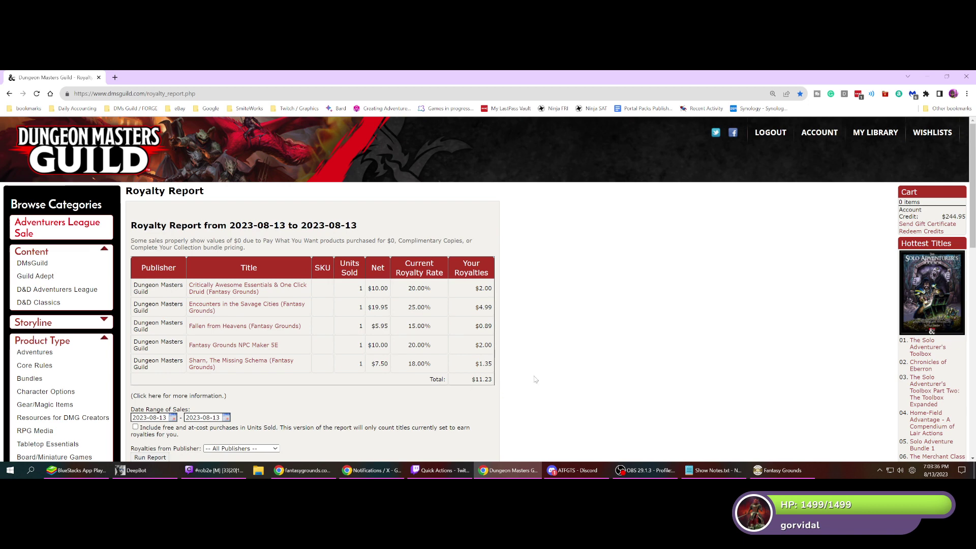
scroll(534, 379, down, 1)
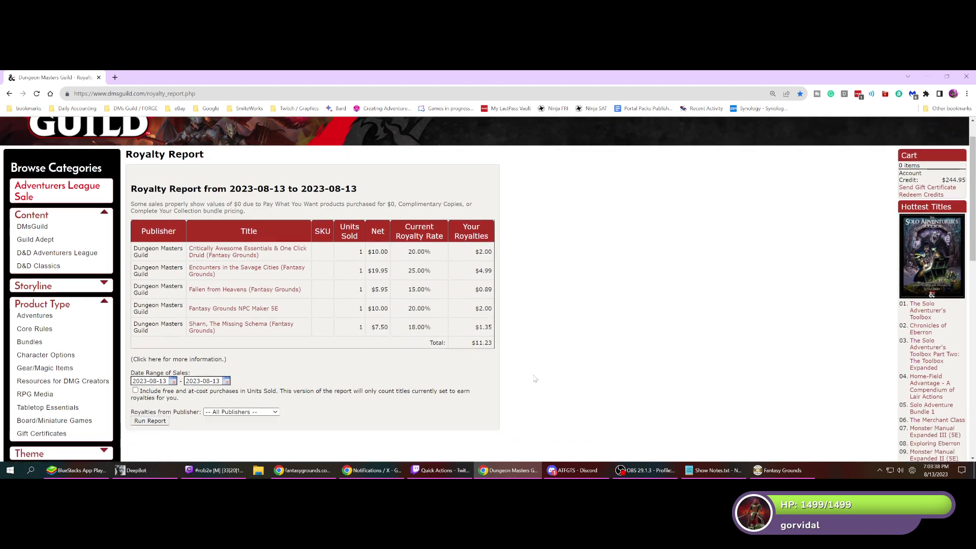
scroll(534, 379, up, 1)
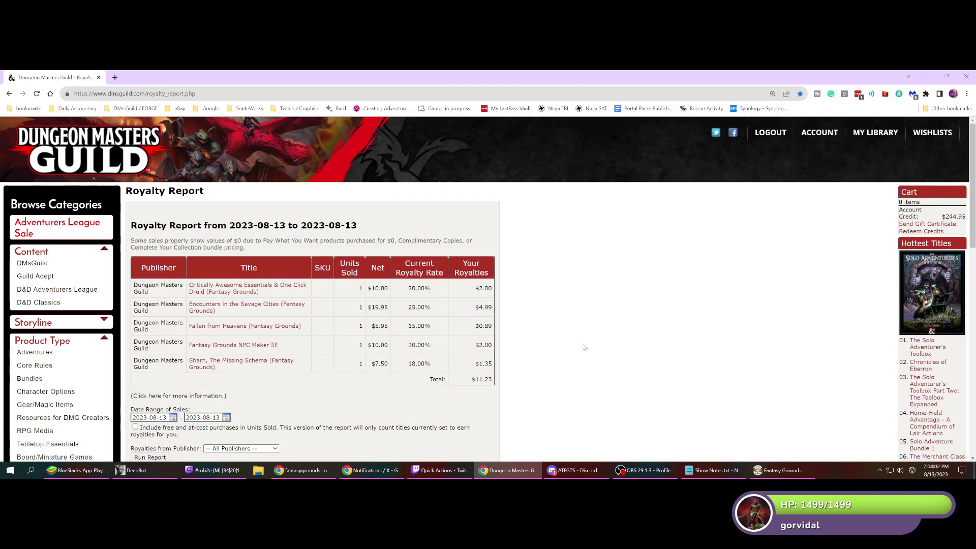
scroll(584, 346, down, 1)
scroll(584, 347, up, 1)
scroll(584, 347, down, 1)
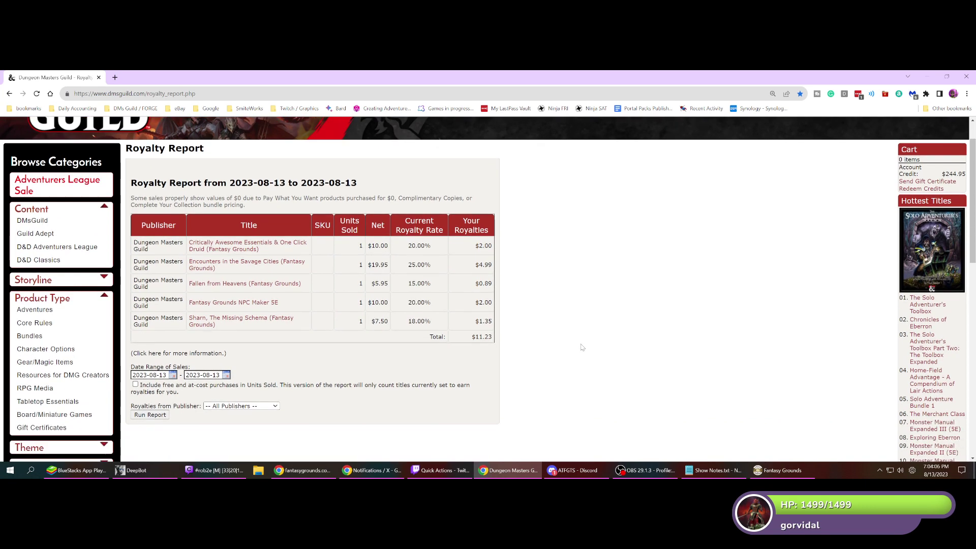
scroll(584, 346, up, 1)
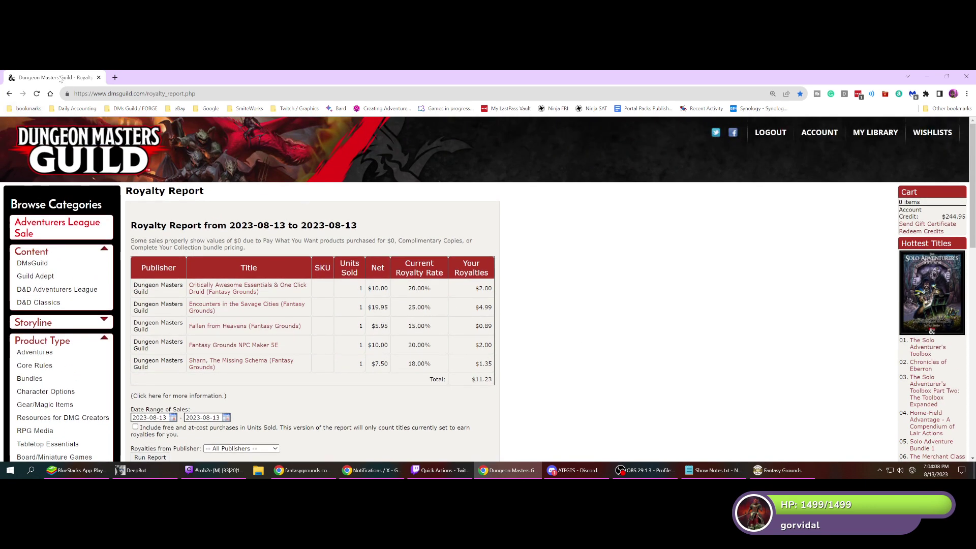
drag(60, 79, 0, 167)
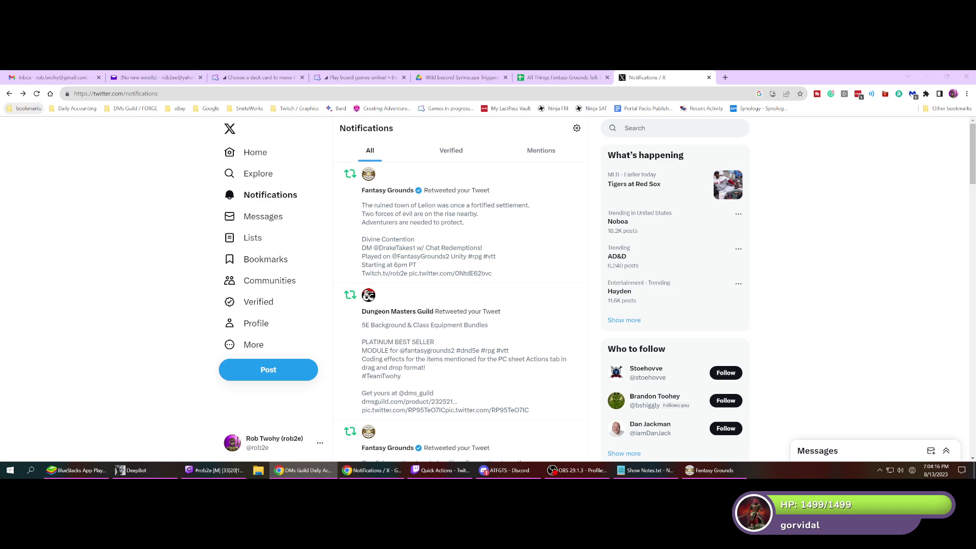
- Move the accounting spreadsheet into its own maximized window and open the Sales sheet
drag(6, 183, 482, 187)
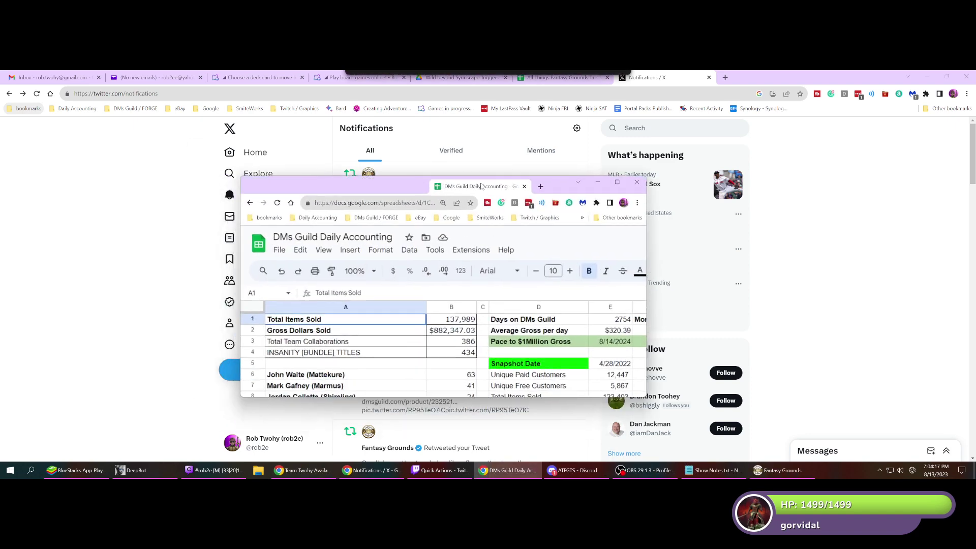
click(617, 182)
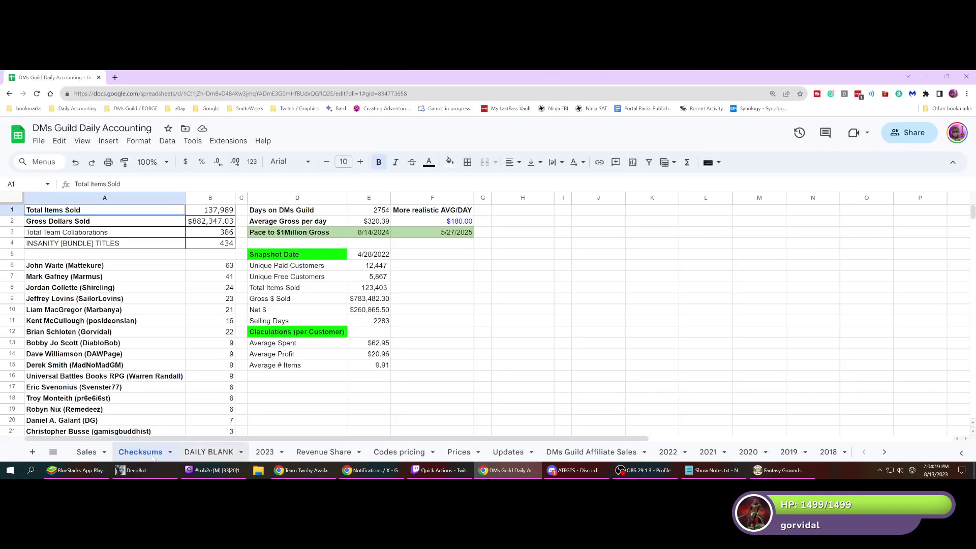
click(87, 453)
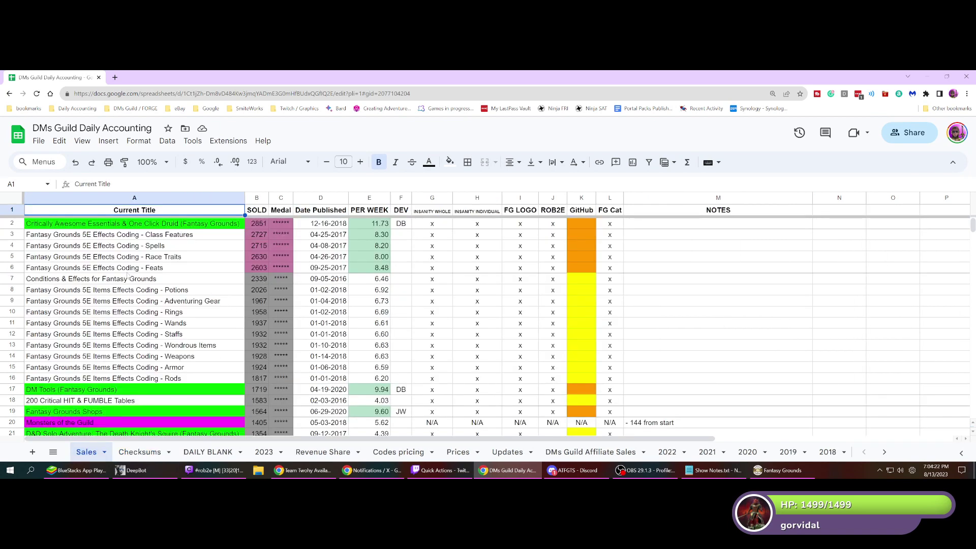
- Sort the whole Sales sheet by column B (SOLD) from Z to A and review it
click(15, 199)
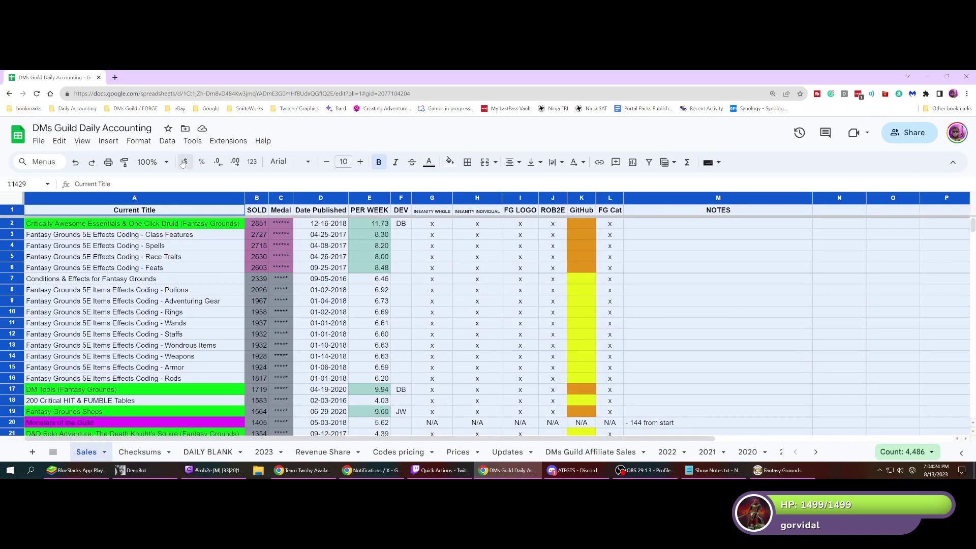
click(167, 141)
mouse_move(176, 183)
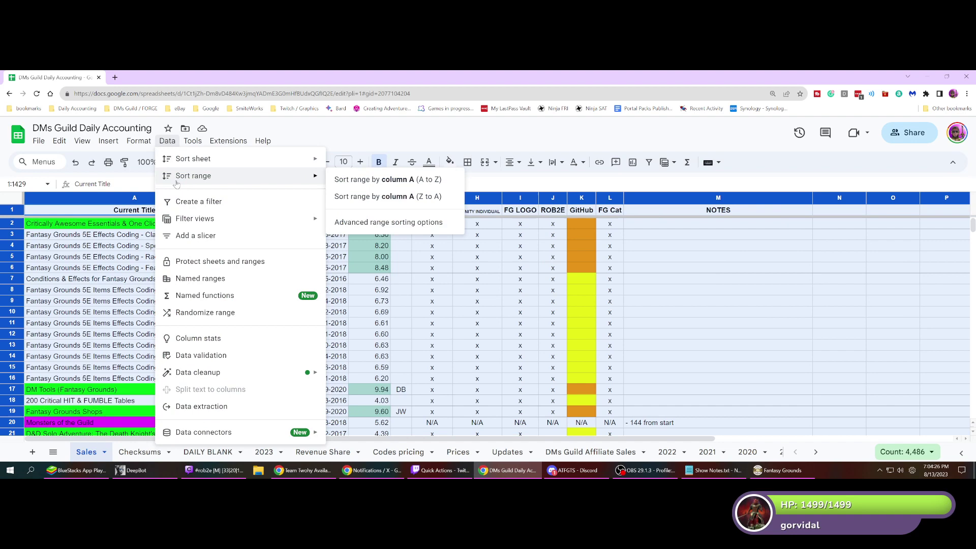
click(386, 222)
click(423, 283)
click(430, 294)
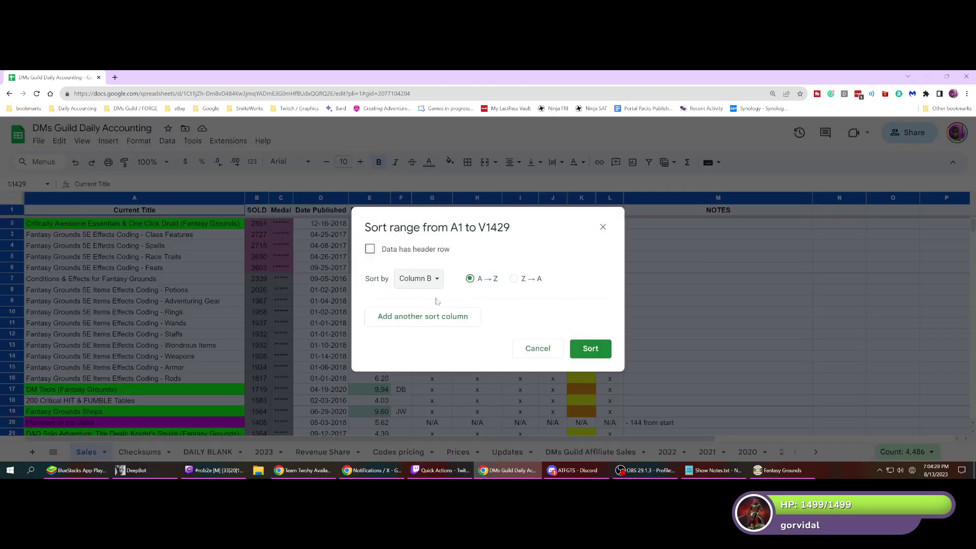
click(532, 279)
key(Return)
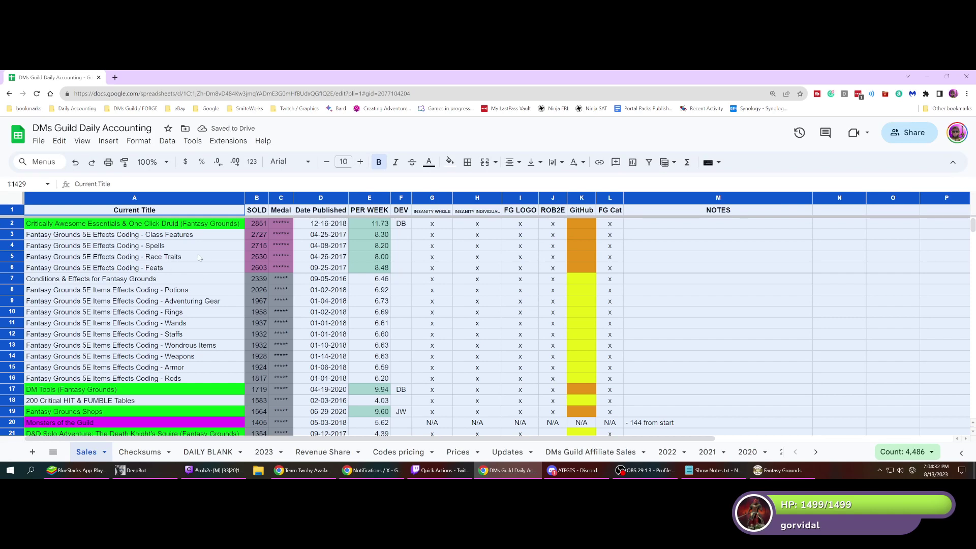
scroll(258, 302, down, 6)
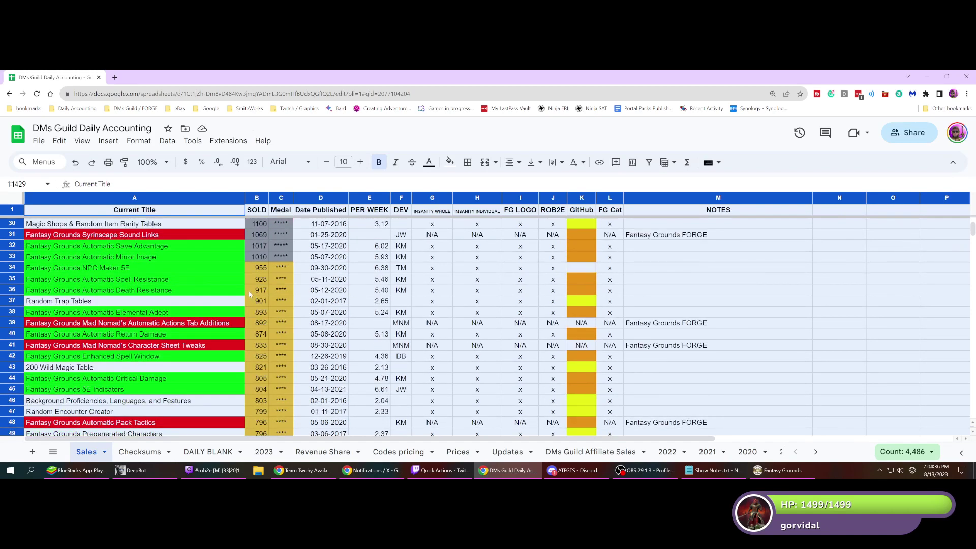
scroll(249, 293, down, 3)
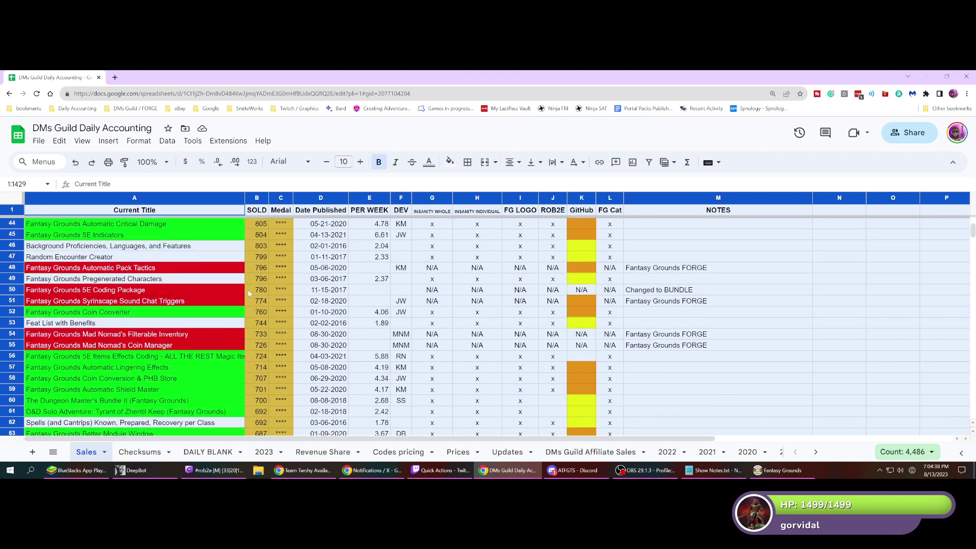
scroll(249, 293, down, 5)
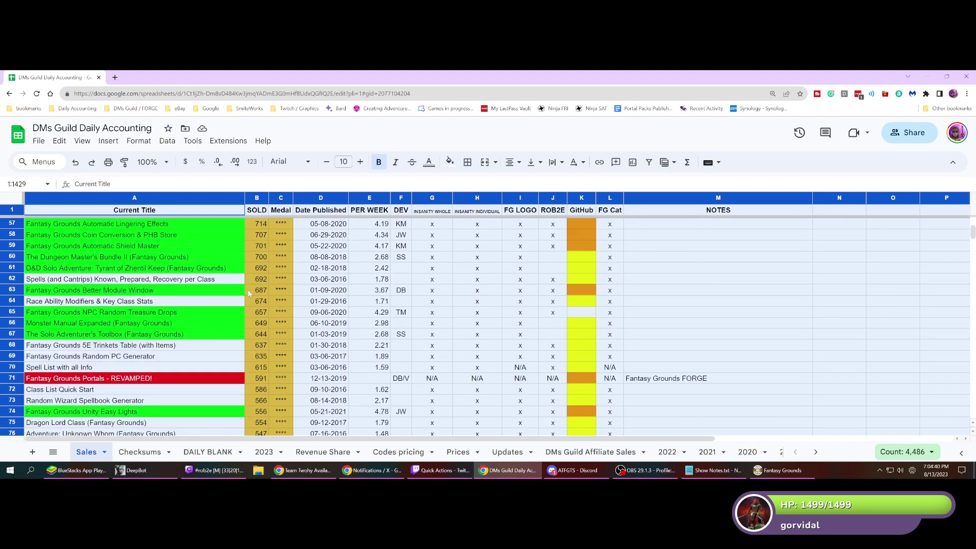
scroll(249, 293, down, 1)
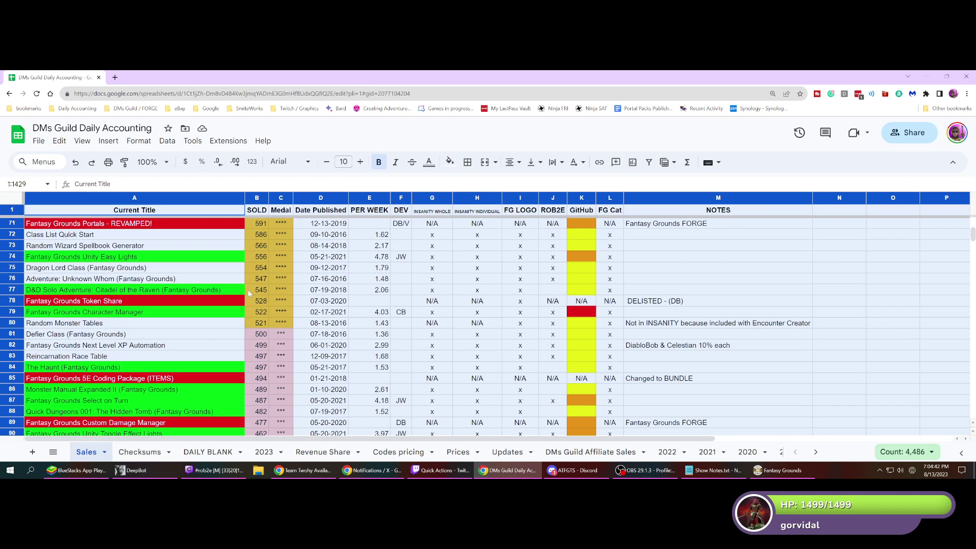
scroll(249, 293, down, 1)
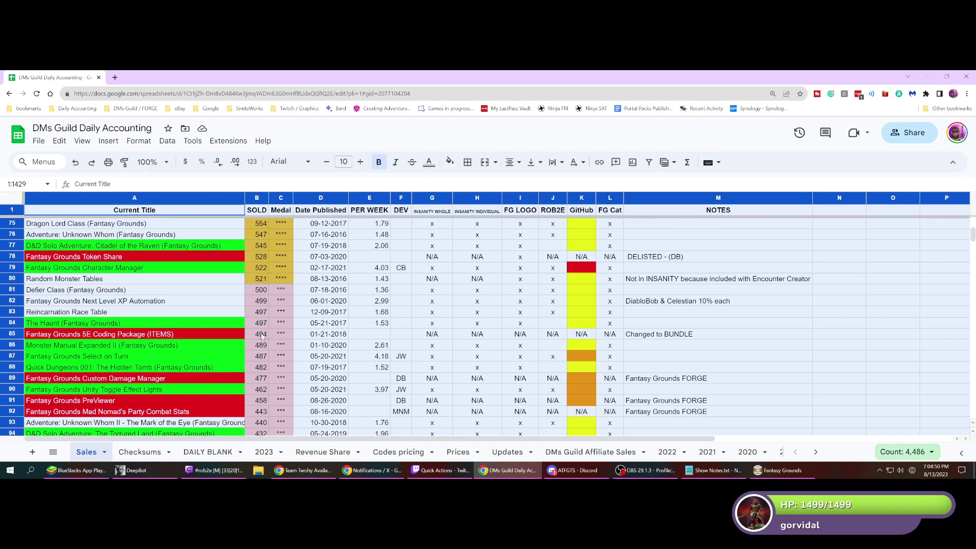
scroll(263, 336, up, 15)
scroll(251, 319, up, 5)
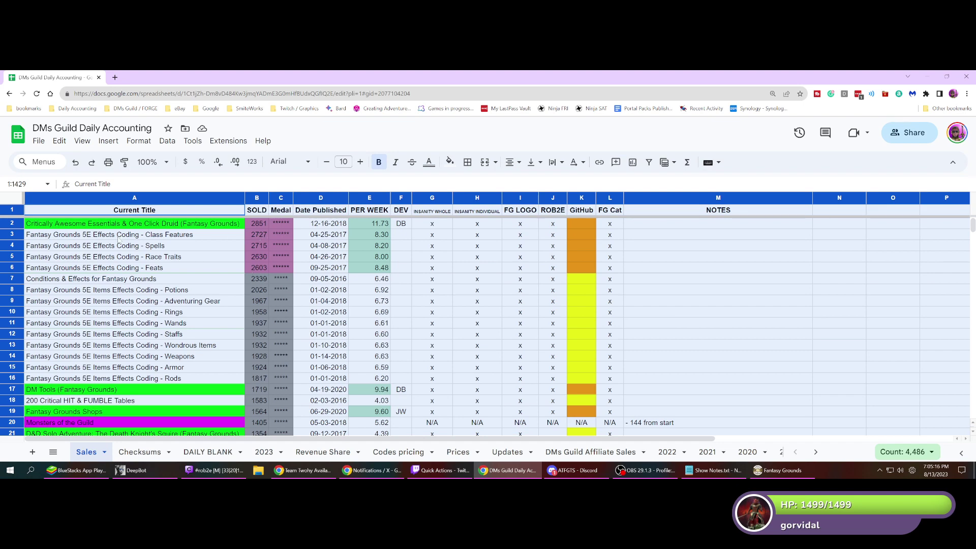
drag(131, 237, 132, 269)
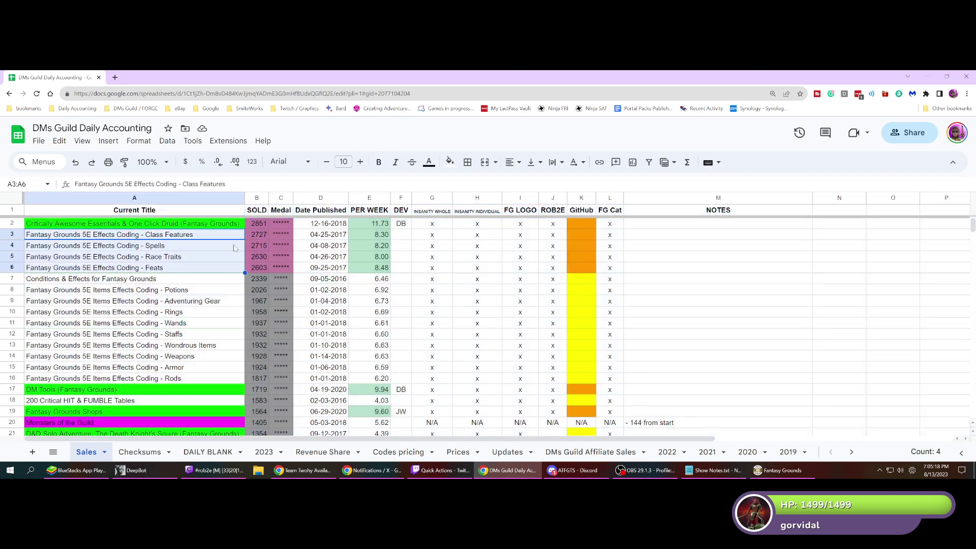
click(257, 235)
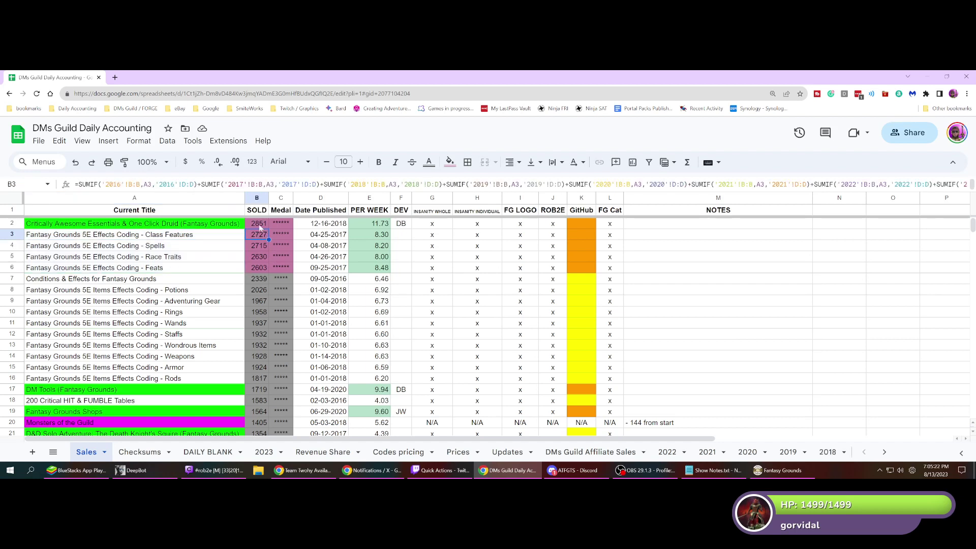
click(260, 227)
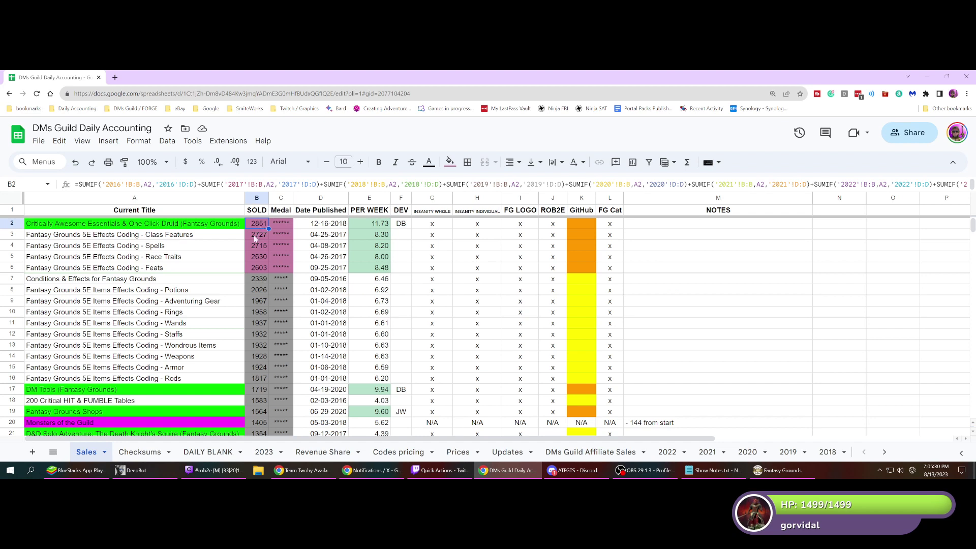
click(259, 248)
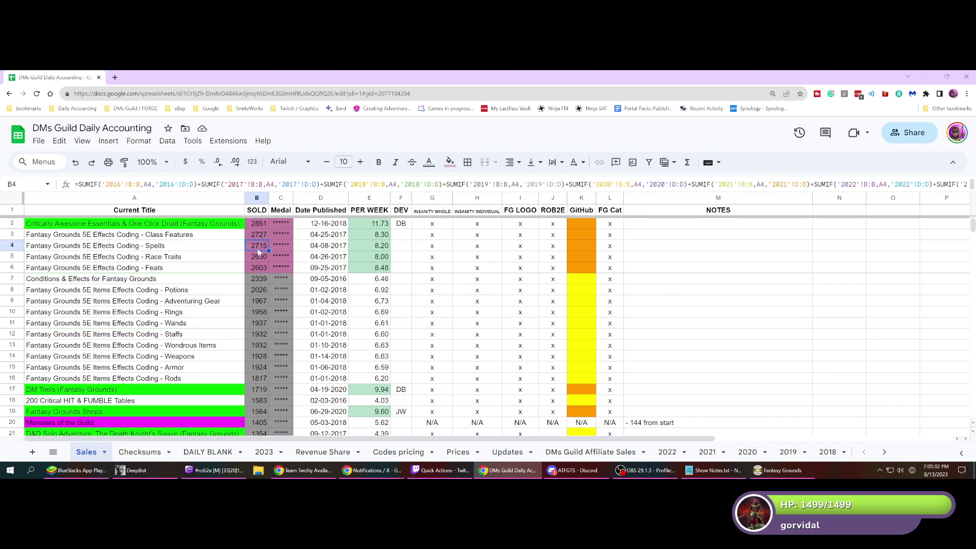
click(256, 237)
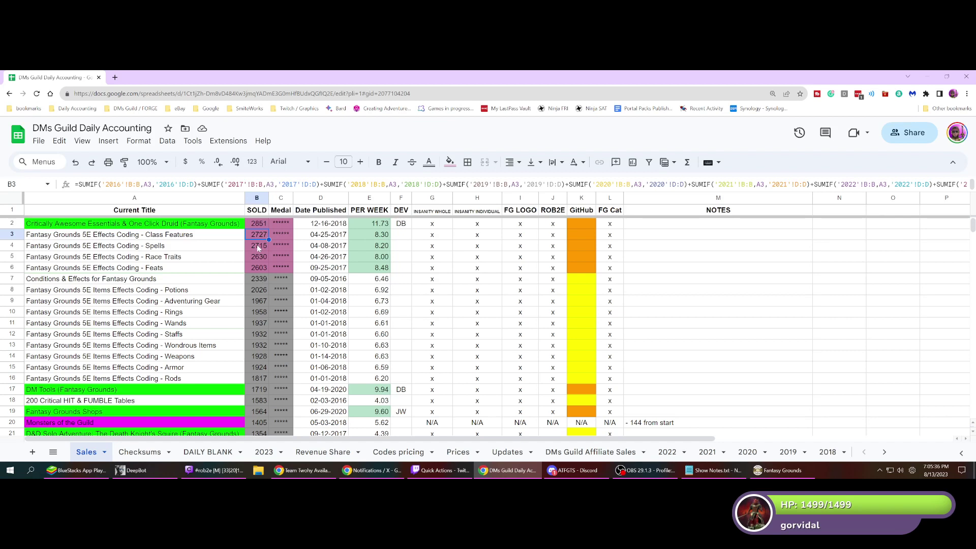
click(257, 247)
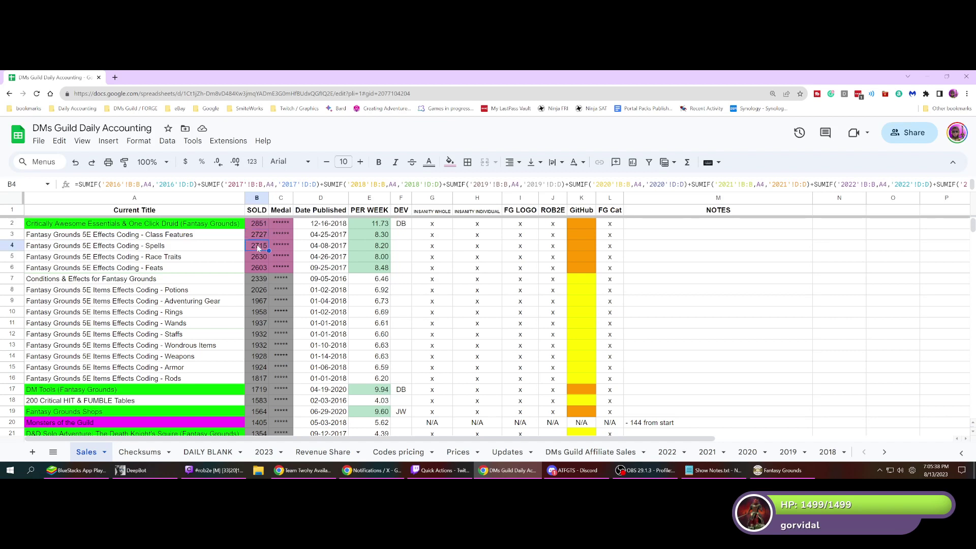
click(258, 239)
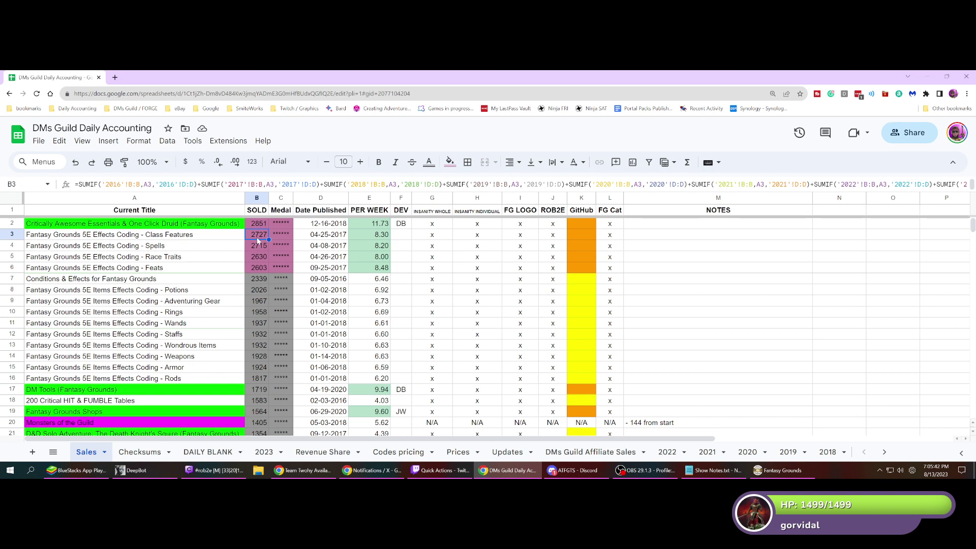
click(258, 246)
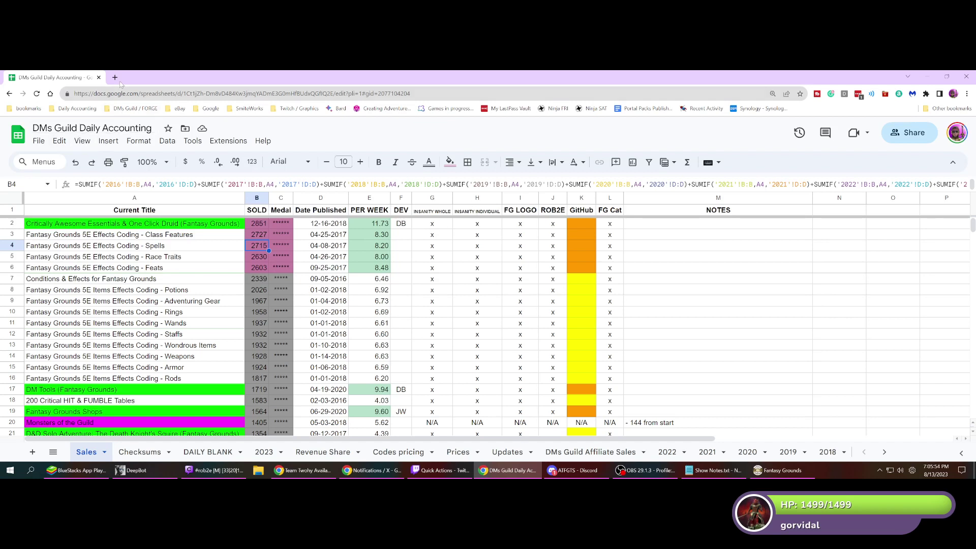
- Switch to Discord and browse the rob2e server's general, announcements and how-to channels
click(593, 475)
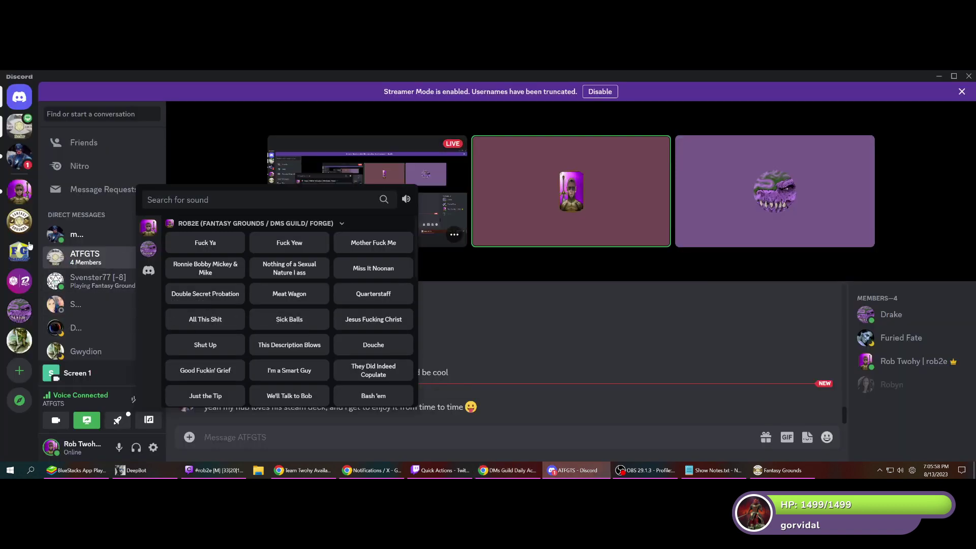
click(20, 192)
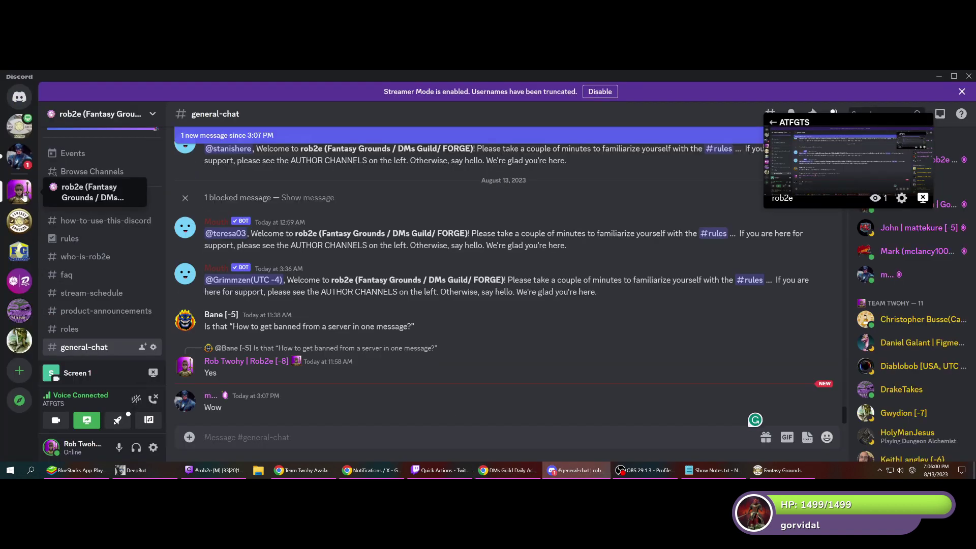
click(107, 310)
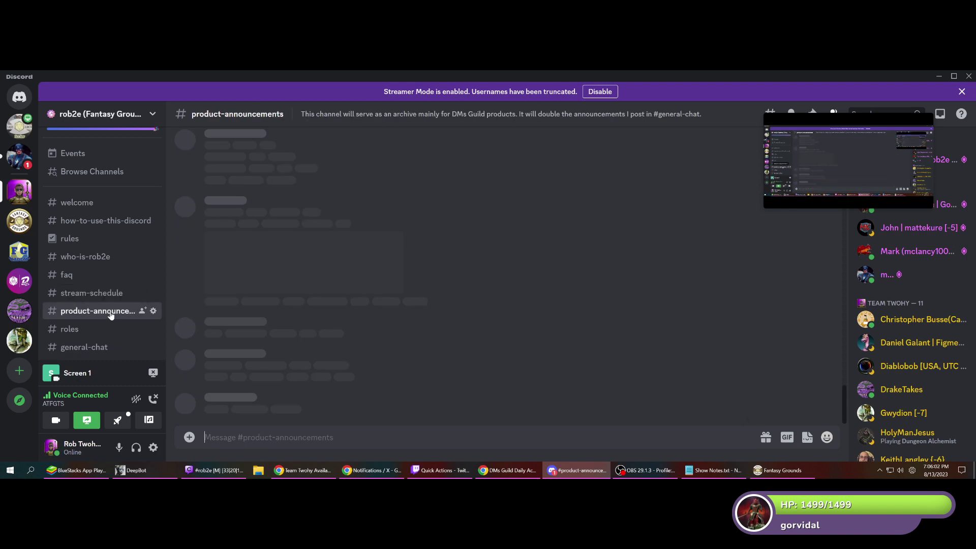
click(88, 220)
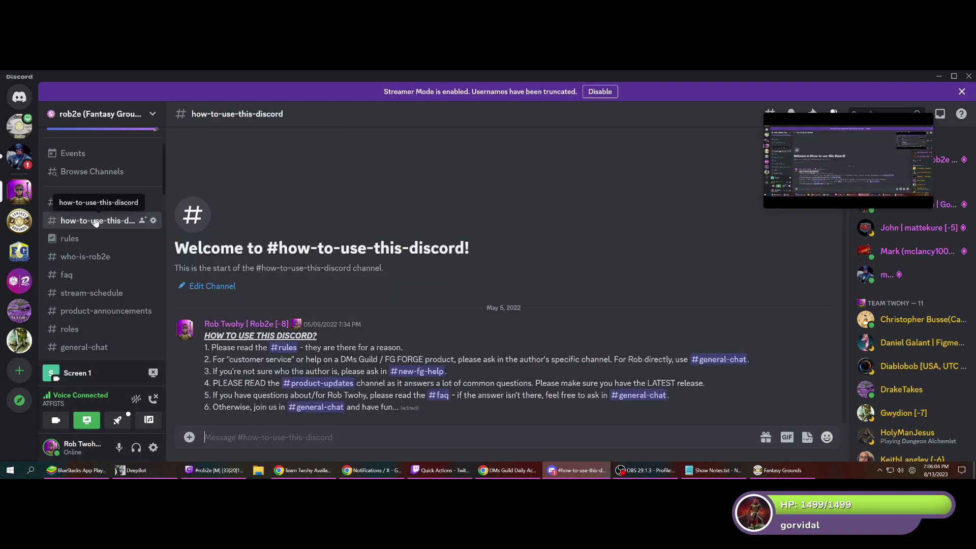
scroll(93, 274, down, 5)
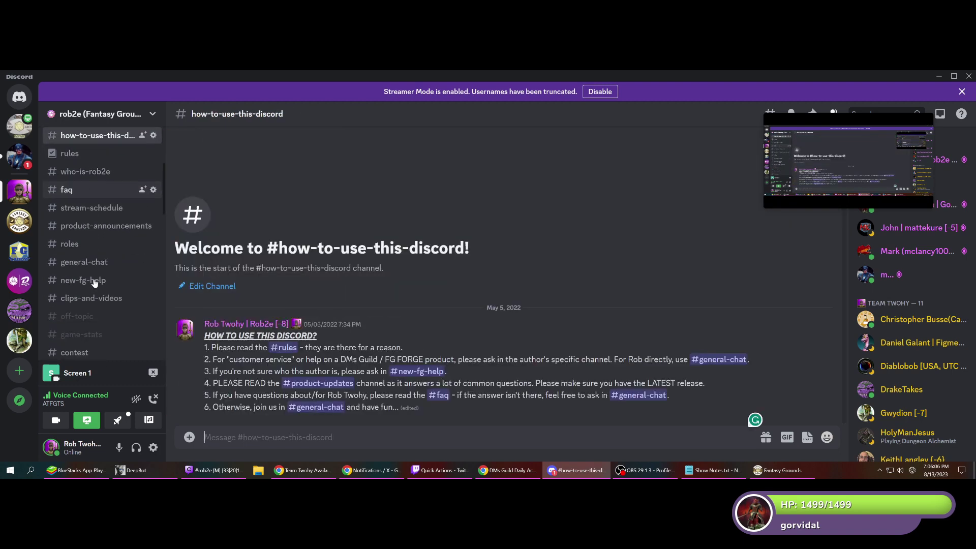
scroll(93, 283, down, 3)
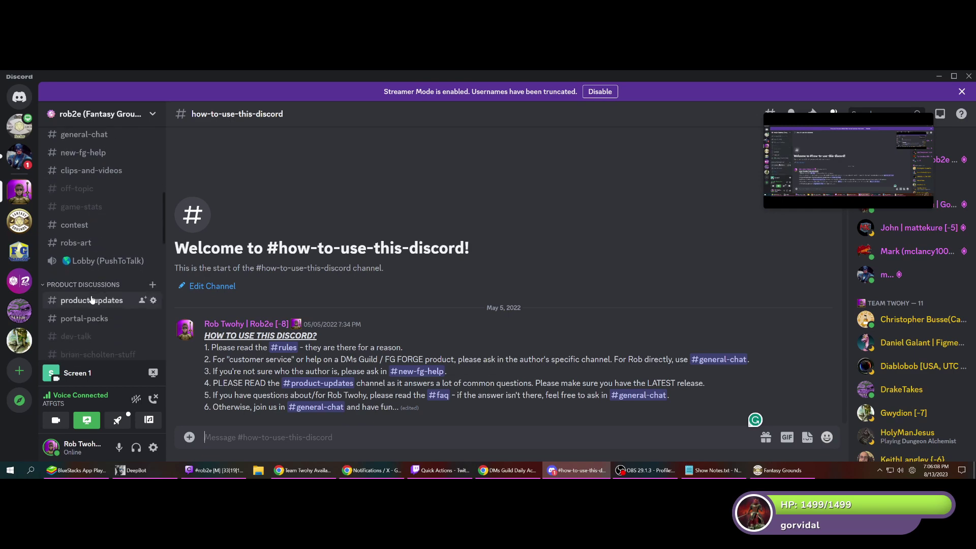
- Open #product-updates and scroll to the June 14, 2020 spreadsheet post
click(92, 300)
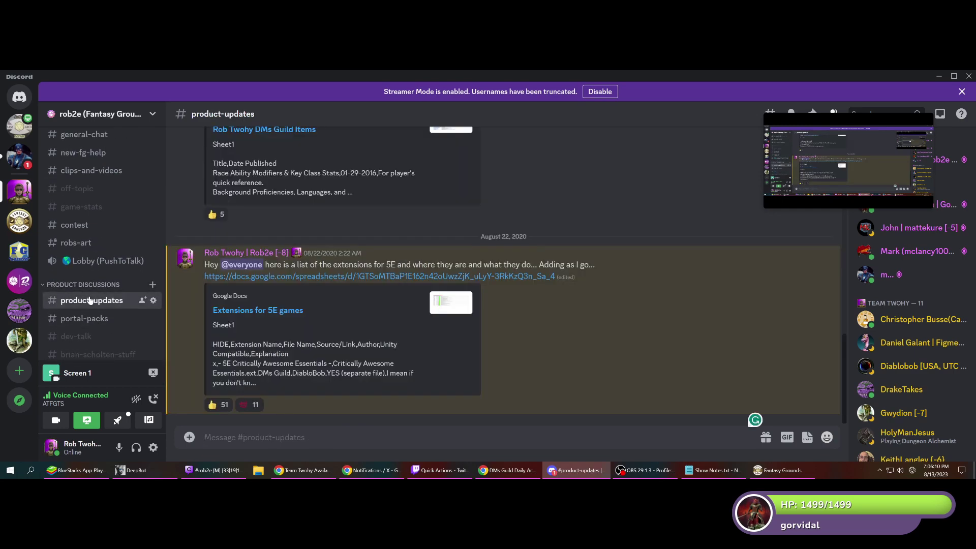
scroll(418, 273, up, 3)
scroll(419, 272, up, 6)
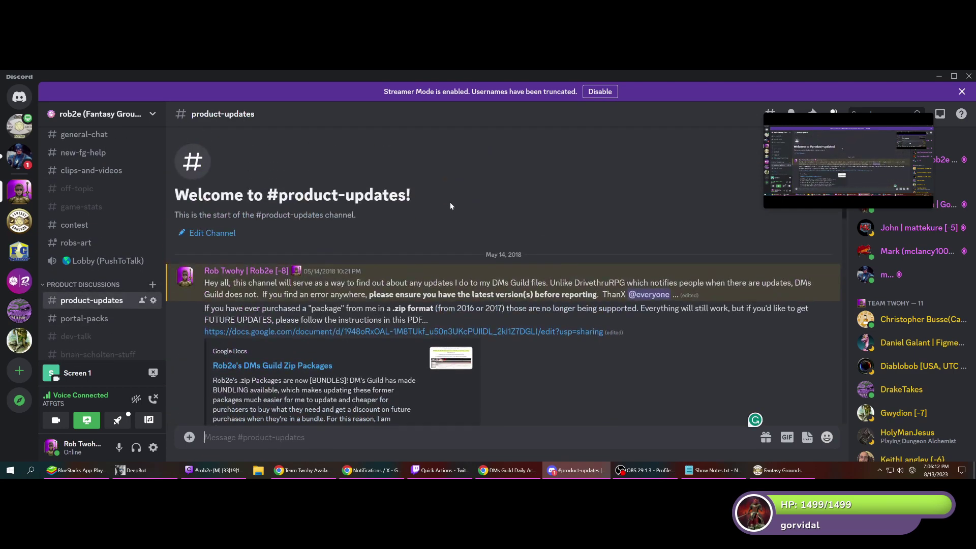
scroll(355, 252, down, 5)
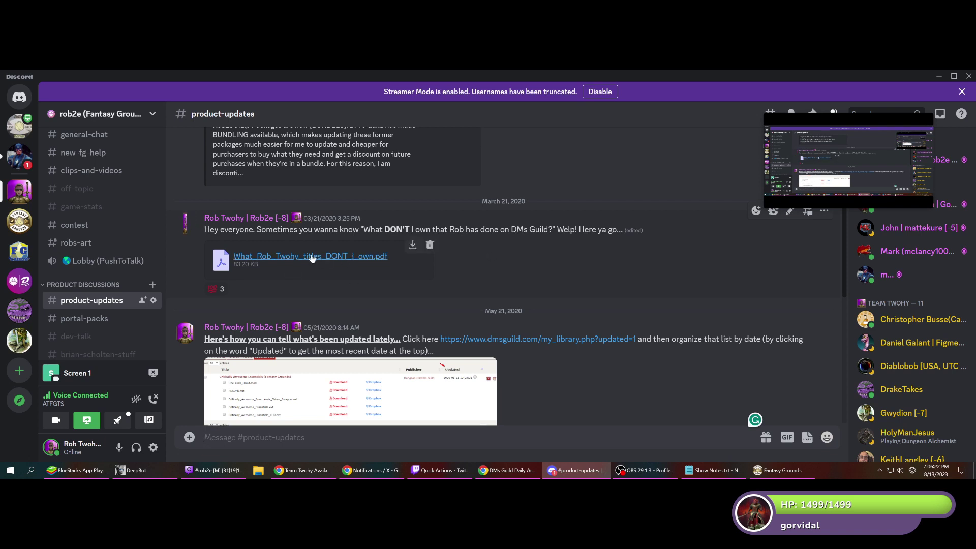
scroll(510, 296, down, 1)
scroll(510, 295, down, 1)
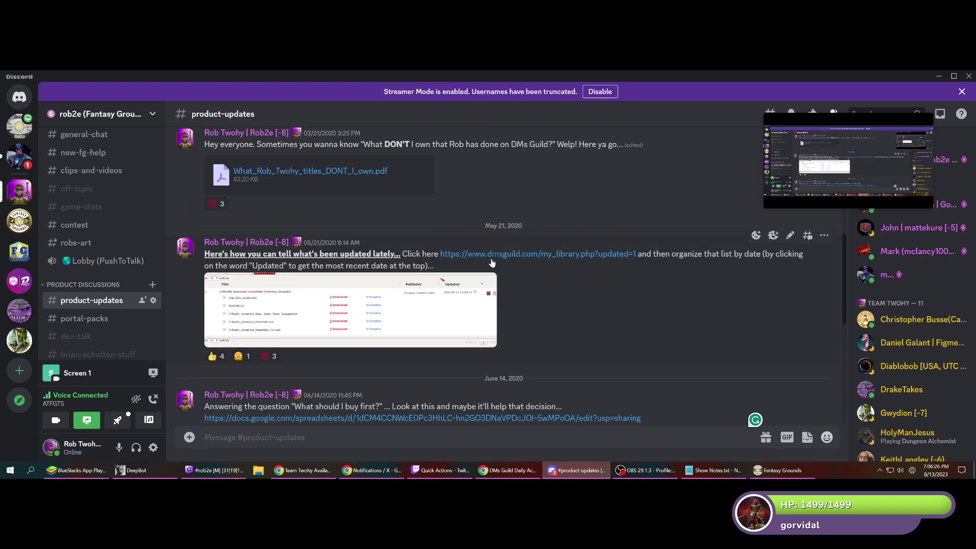
scroll(387, 289, down, 1)
scroll(371, 287, down, 1)
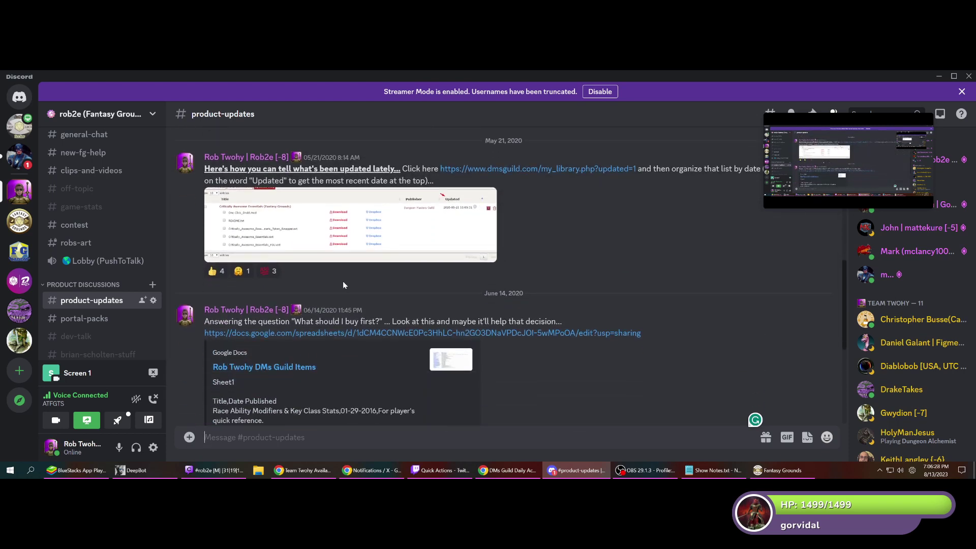
scroll(356, 286, down, 1)
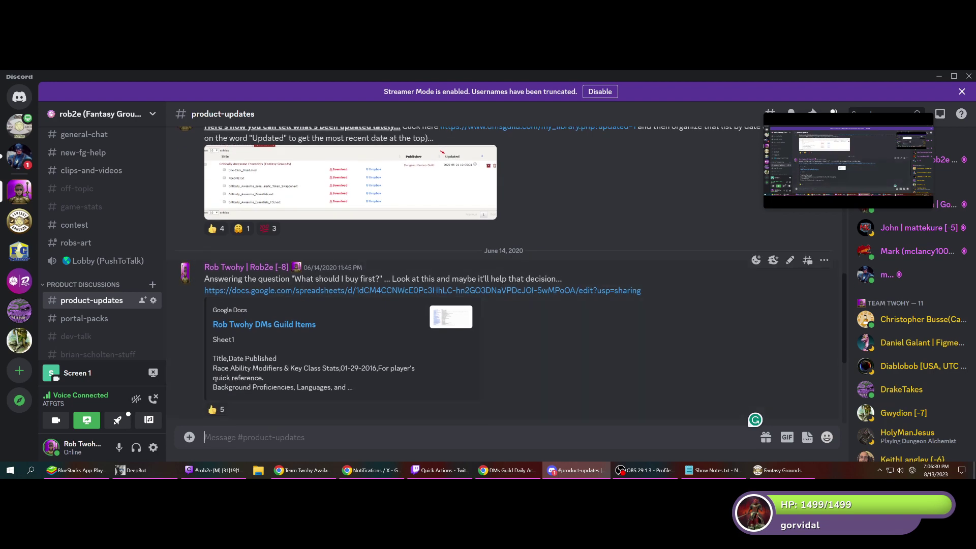
- Open the linked DMs Guild Items spreadsheet, scroll through it, then return to Discord's #product-updates
click(467, 291)
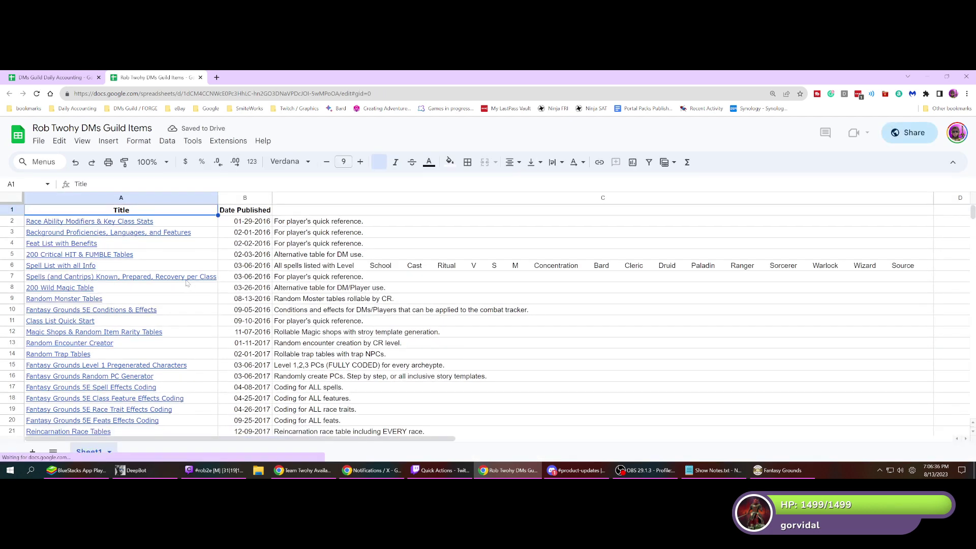
scroll(187, 283, down, 5)
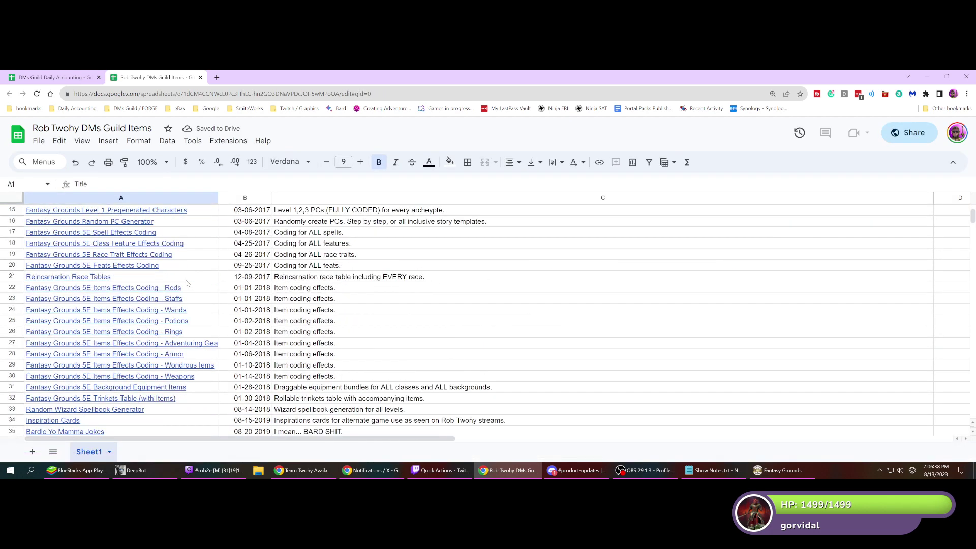
scroll(187, 283, down, 3)
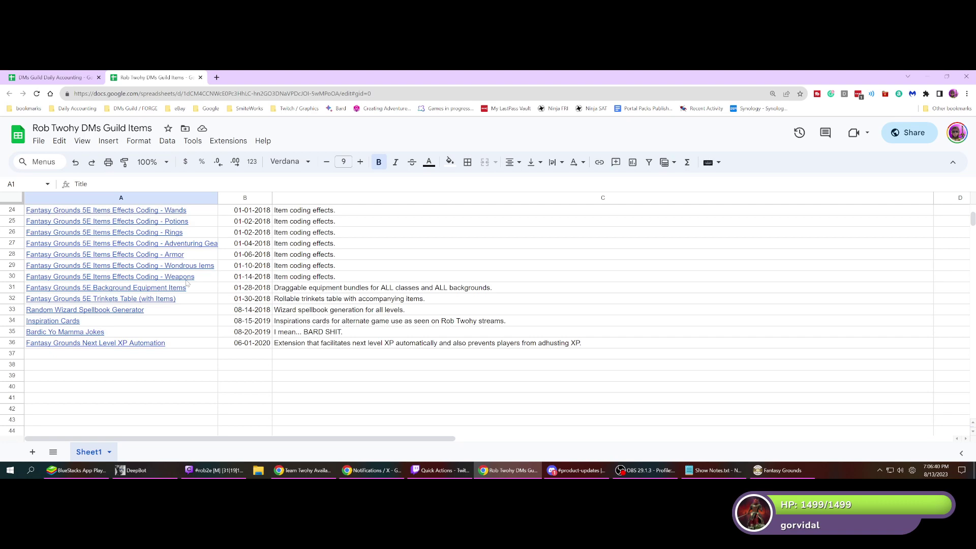
scroll(187, 283, up, 8)
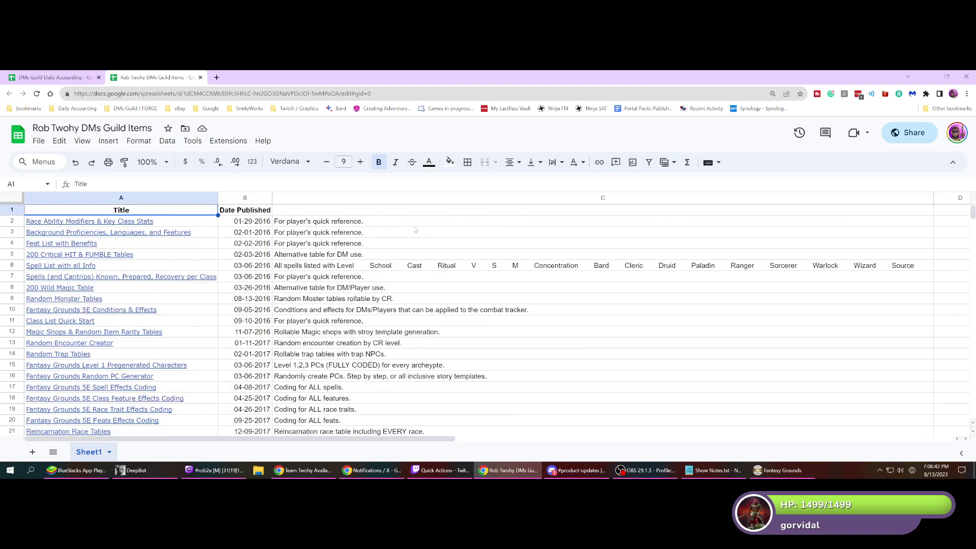
click(577, 471)
scroll(504, 325, down, 3)
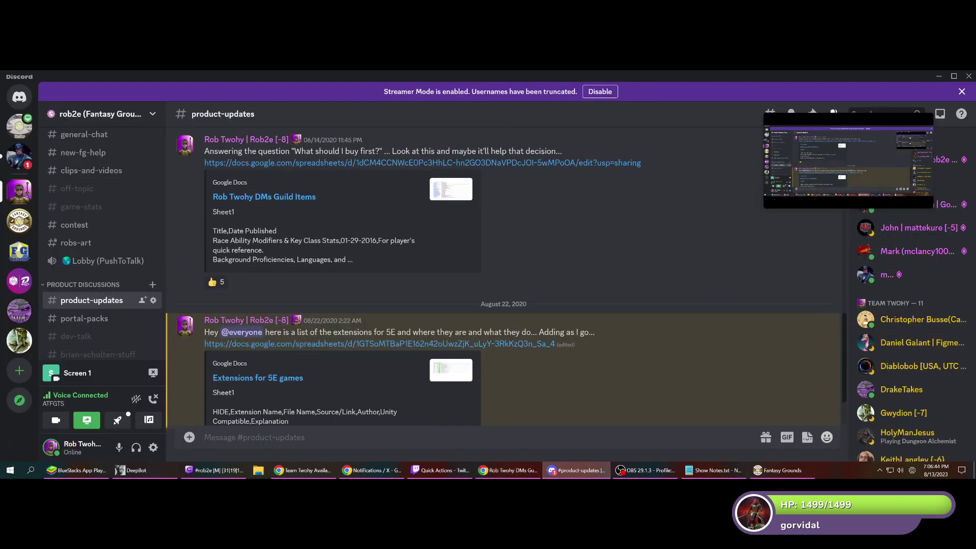
scroll(377, 354, down, 2)
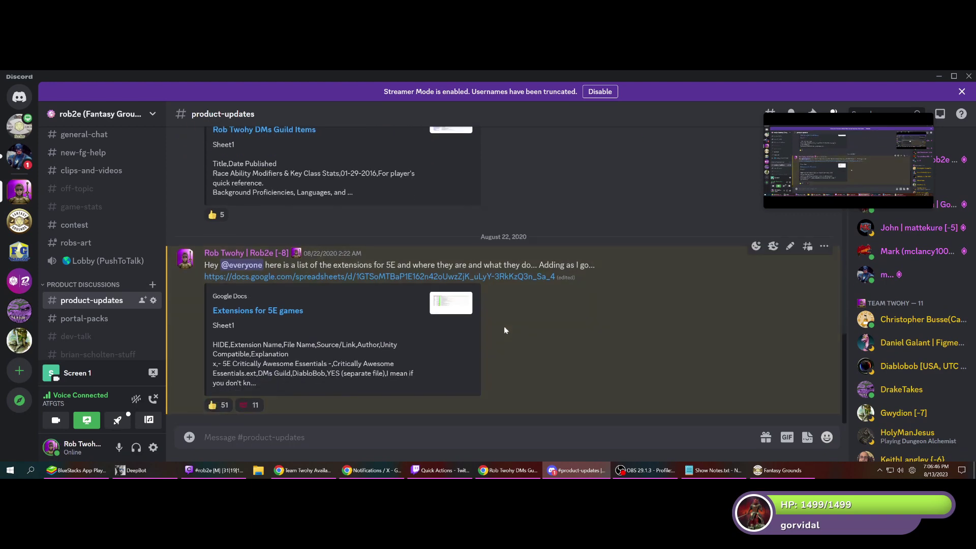
- Go to dmsguild in Chrome, then switch to the All Things Fantasy Grounds Talk Show schedule tab
click(387, 471)
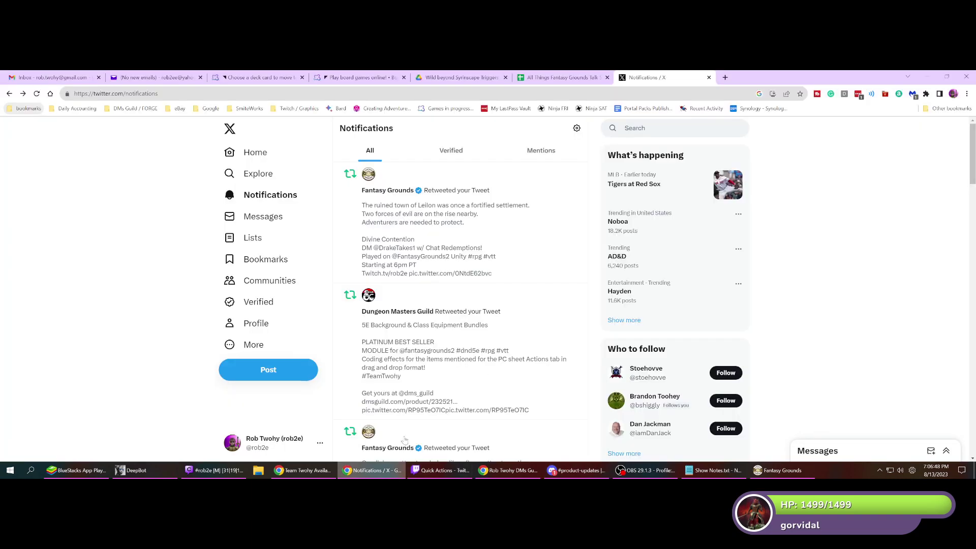
click(458, 94)
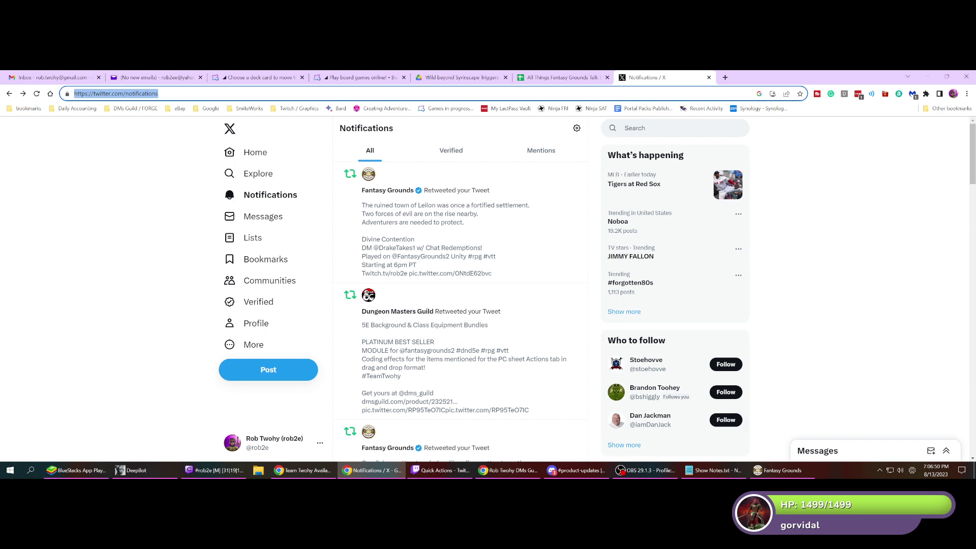
text(dmsguild)
key(Return)
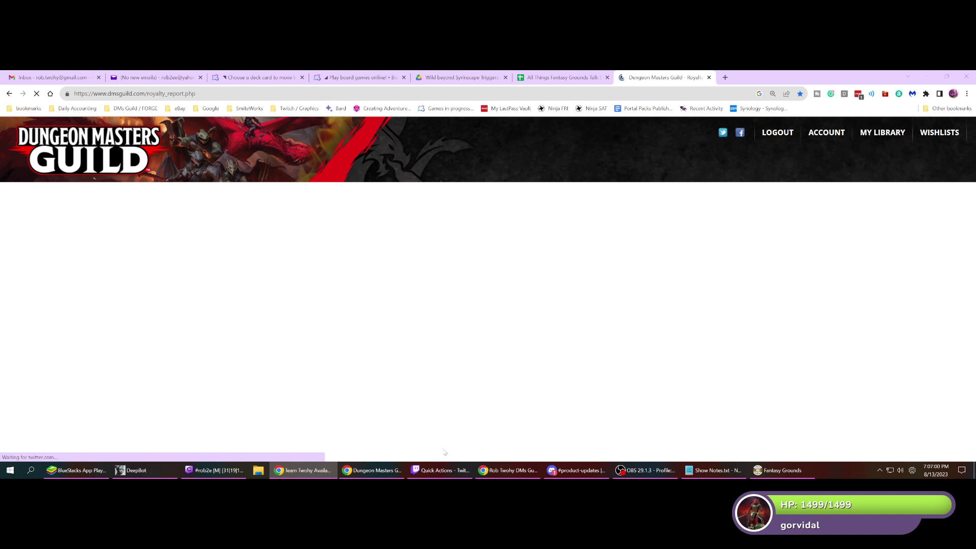
click(565, 78)
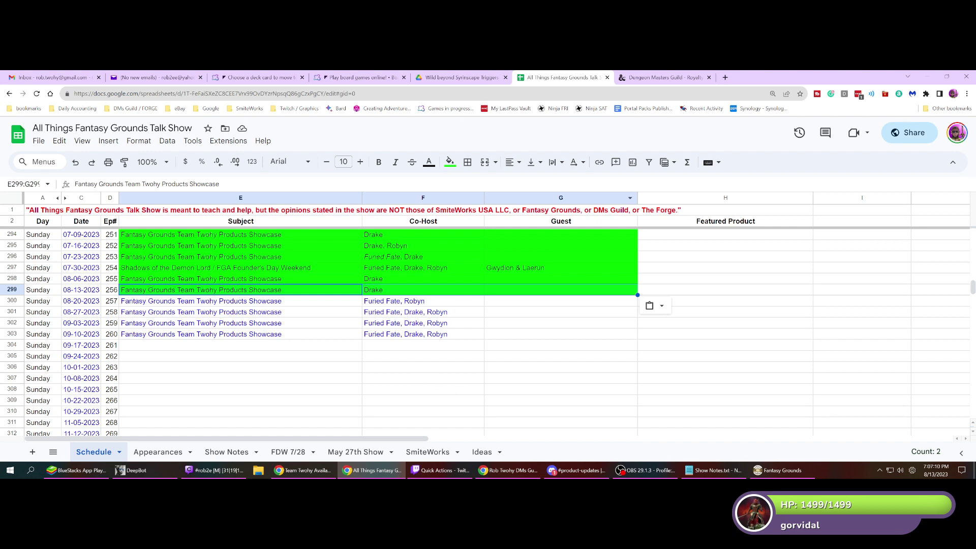
- Open Extensions for 5E games from the Daily Accounting bookmarks and view its Player vs. DM sheet
click(724, 77)
click(136, 109)
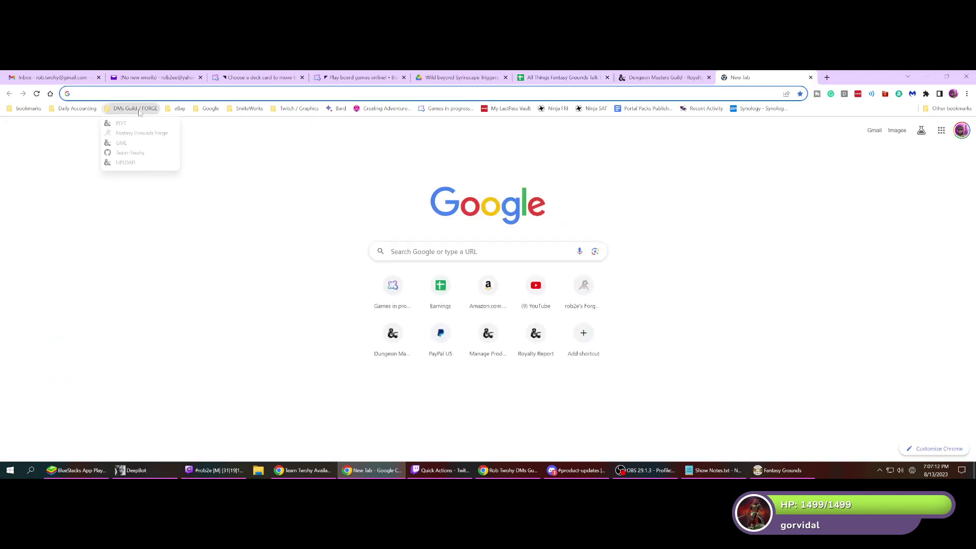
mouse_move(76, 108)
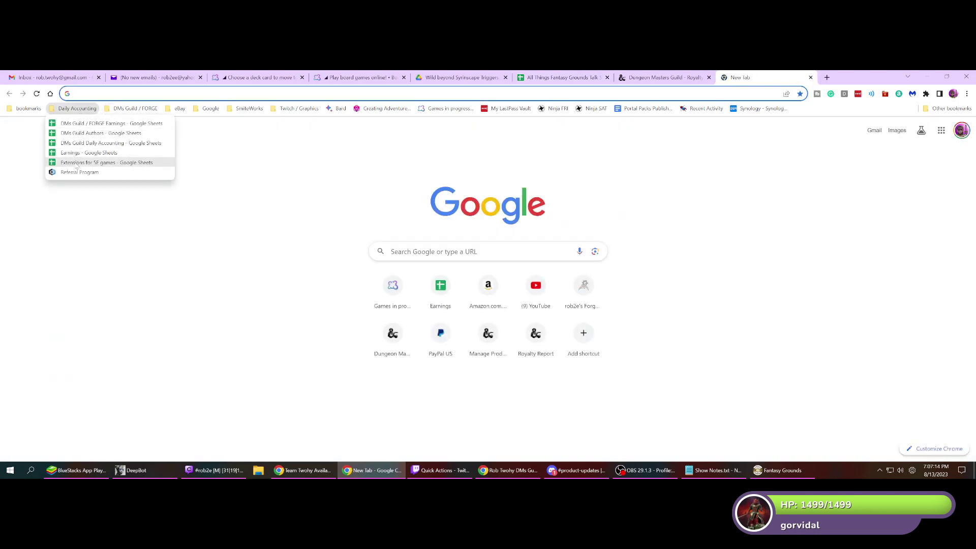
click(76, 163)
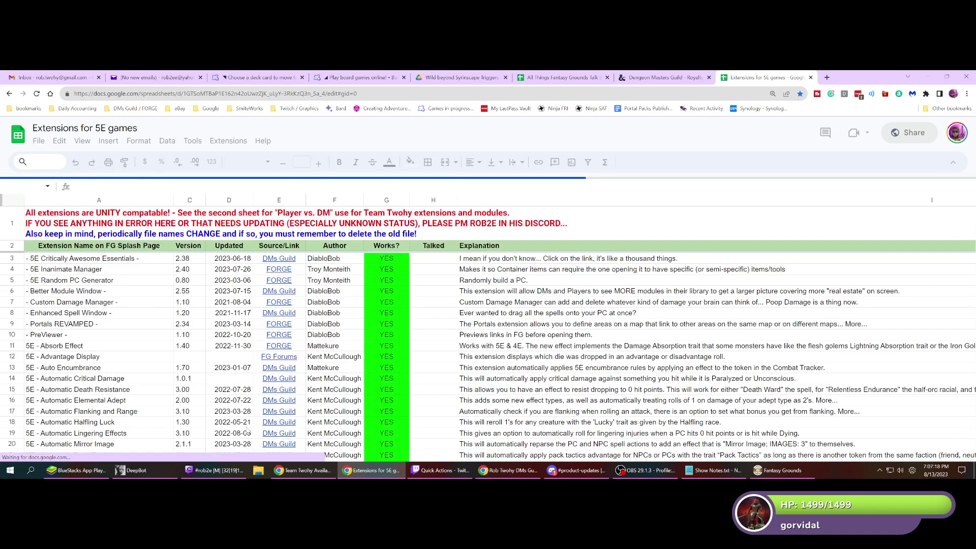
click(163, 452)
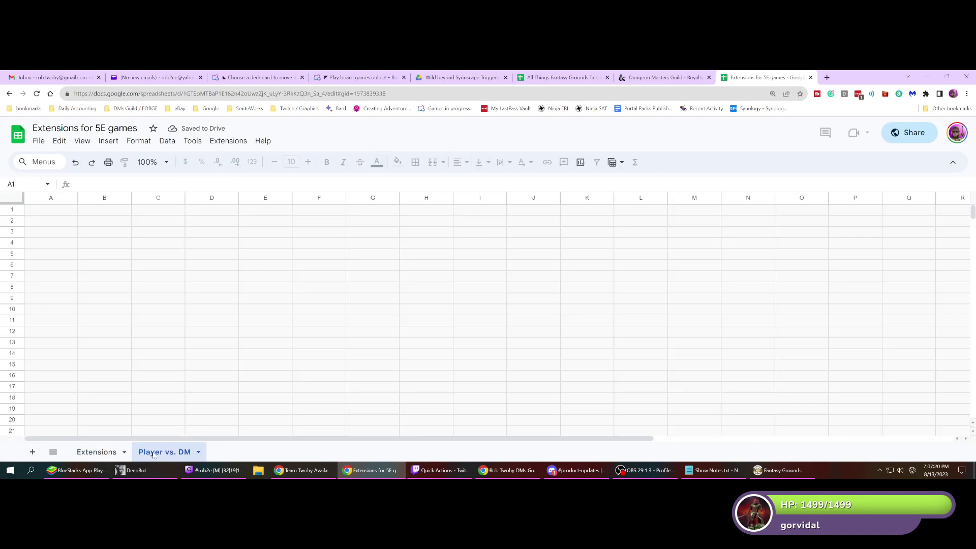
scroll(381, 334, down, 3)
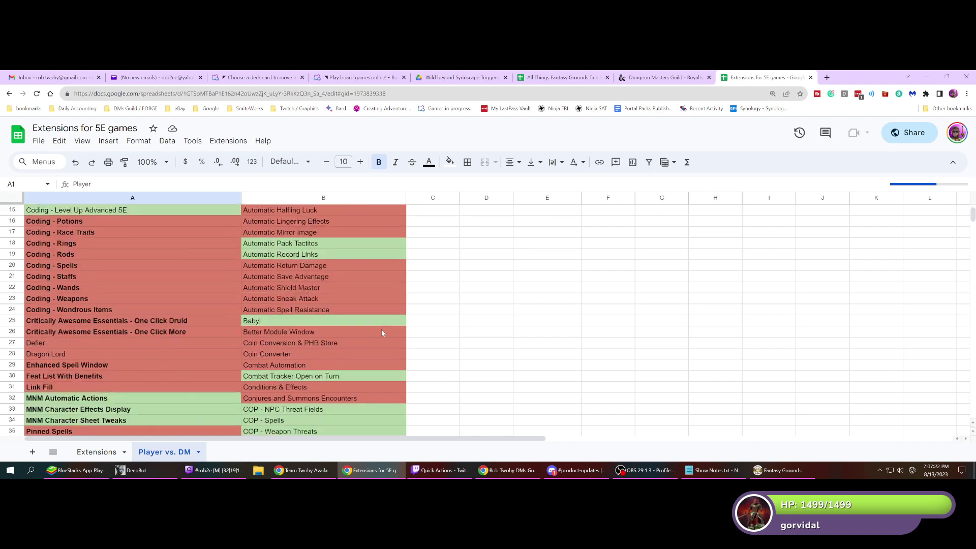
scroll(382, 333, up, 3)
mouse_move(640, 475)
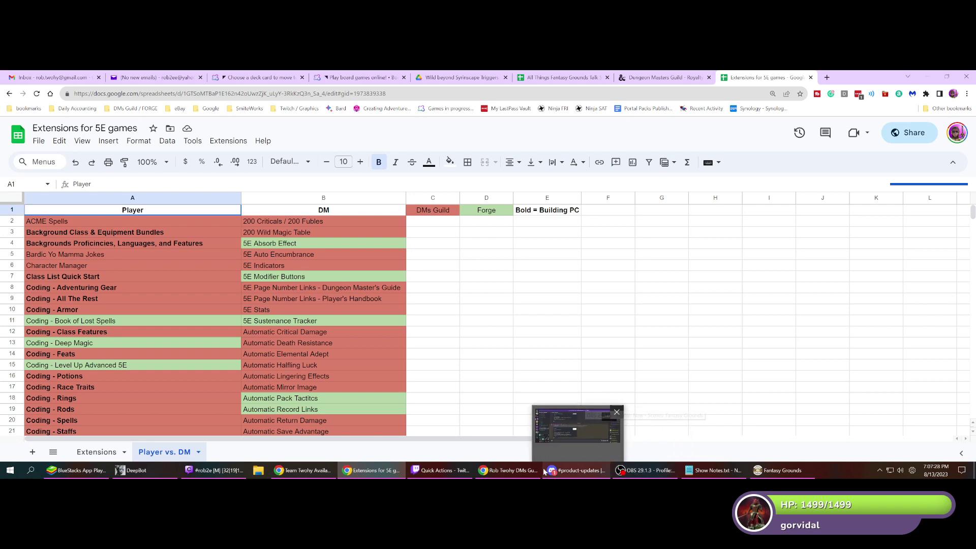
- Search the Dungeon Masters Guild store for the creator's bundles
click(661, 77)
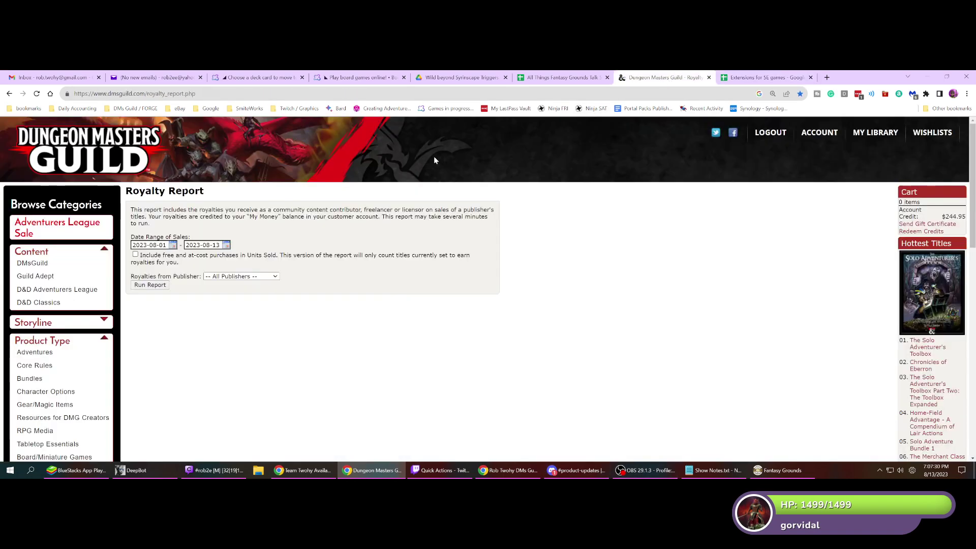
click(121, 146)
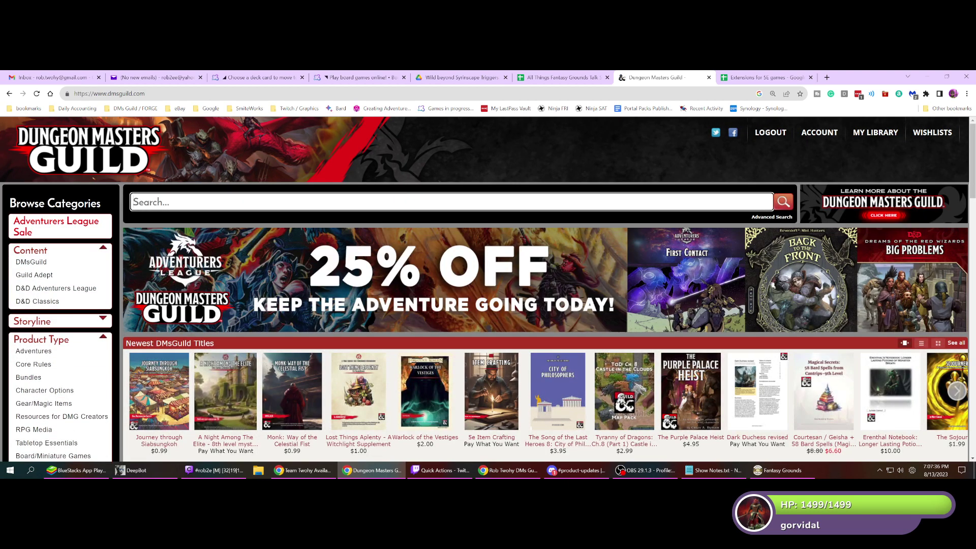
text(bundle ro)
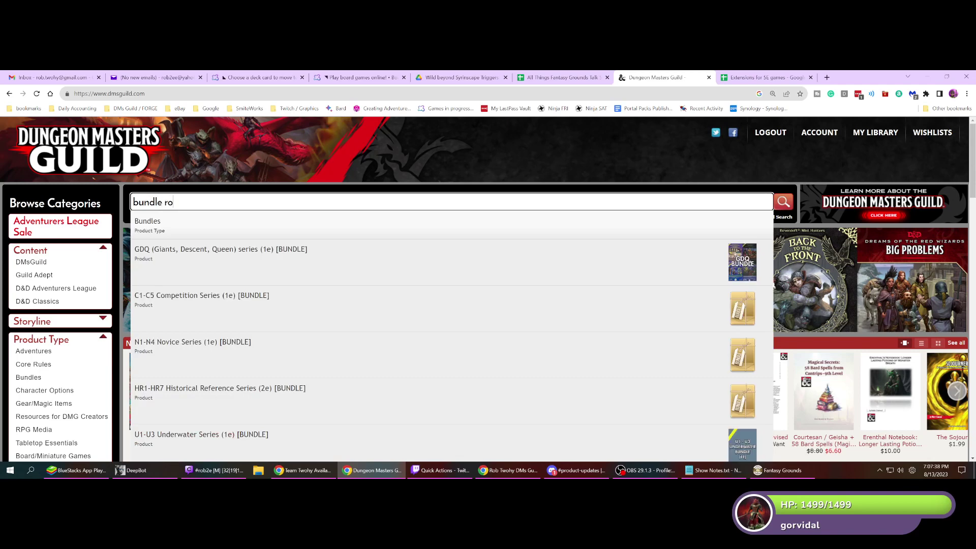
text(b twohy)
key(Return)
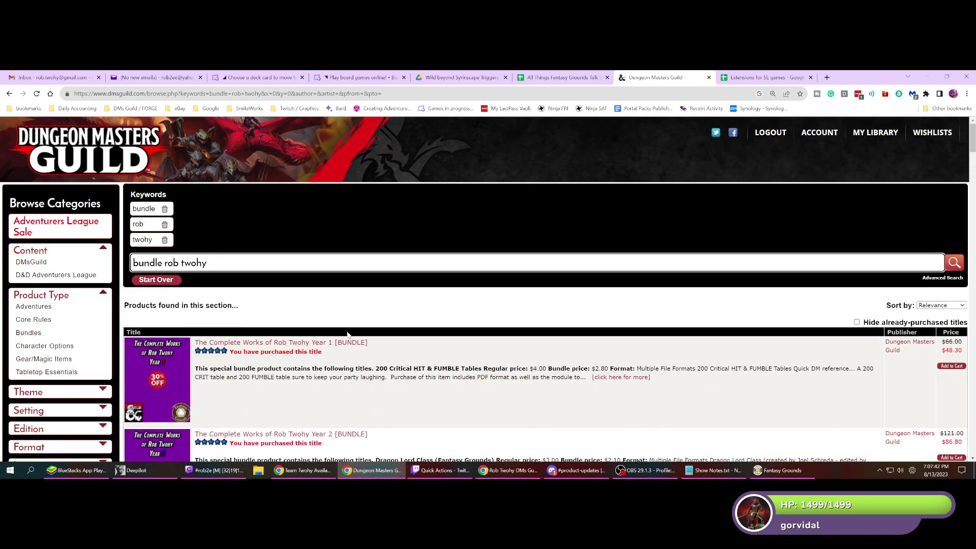
- Scroll the bundle results down to the Fantasy Grounds INSANITY [BUNDLE] listing
scroll(310, 345, down, 2)
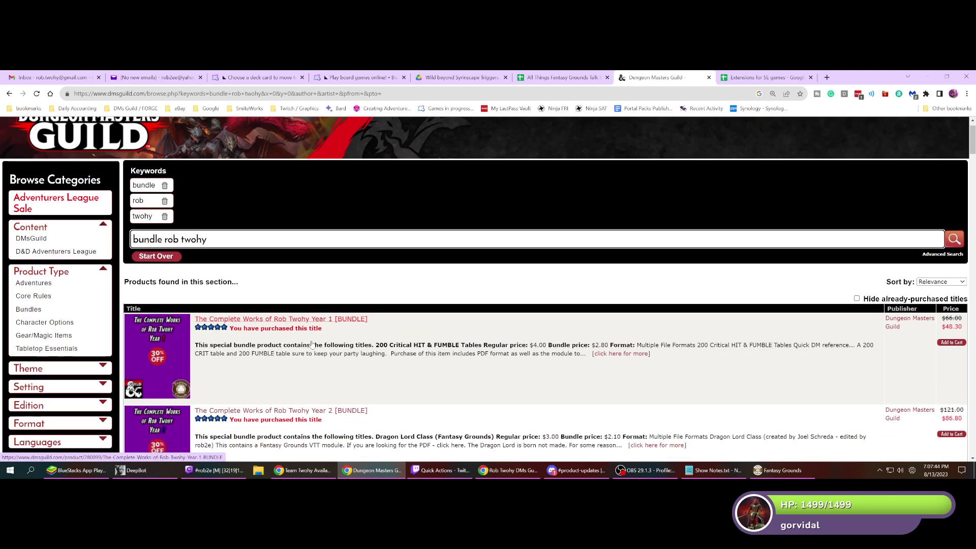
scroll(310, 351, down, 2)
scroll(320, 359, down, 2)
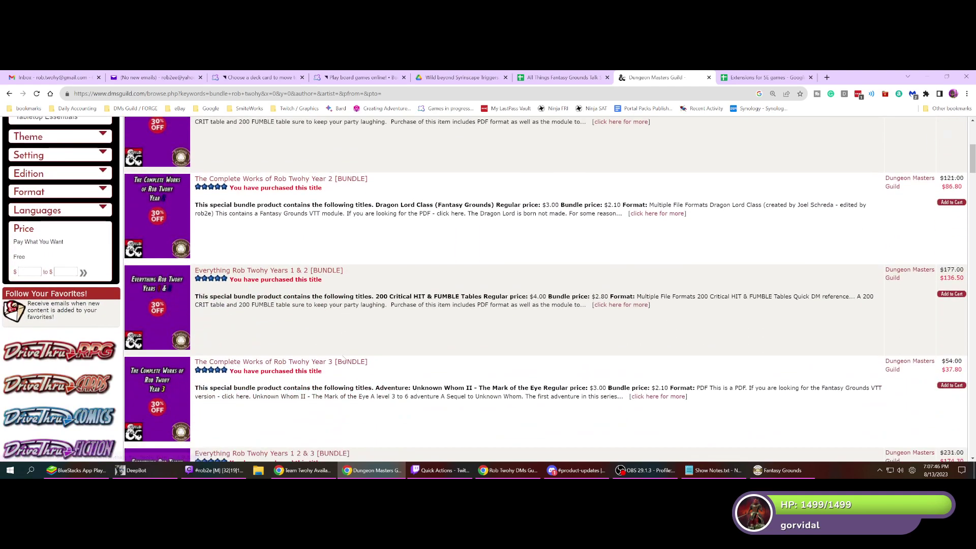
scroll(315, 359, down, 5)
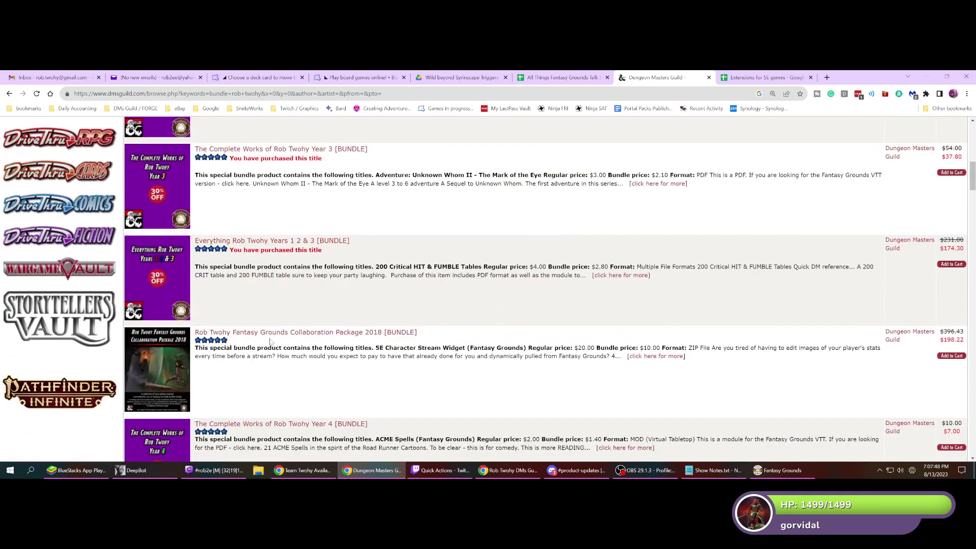
scroll(271, 341, down, 4)
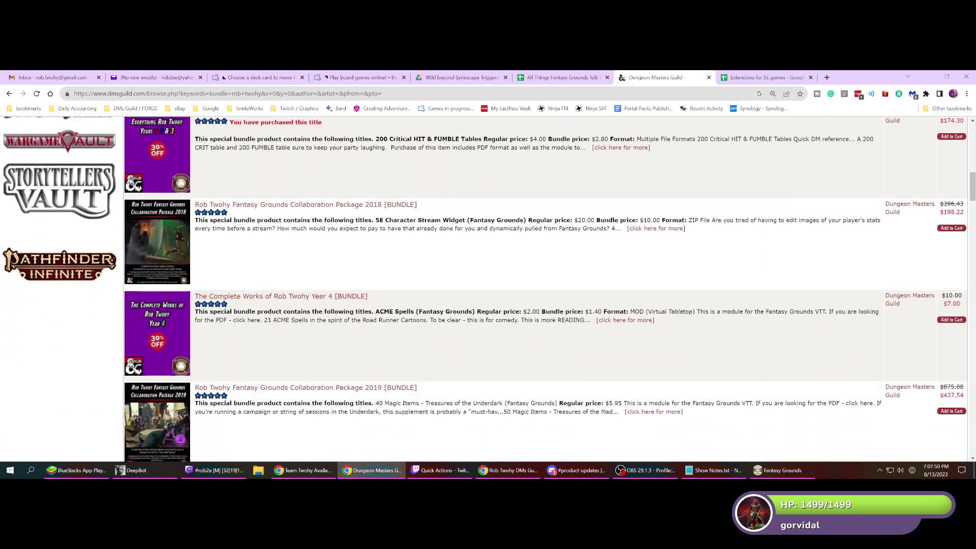
scroll(327, 328, down, 2)
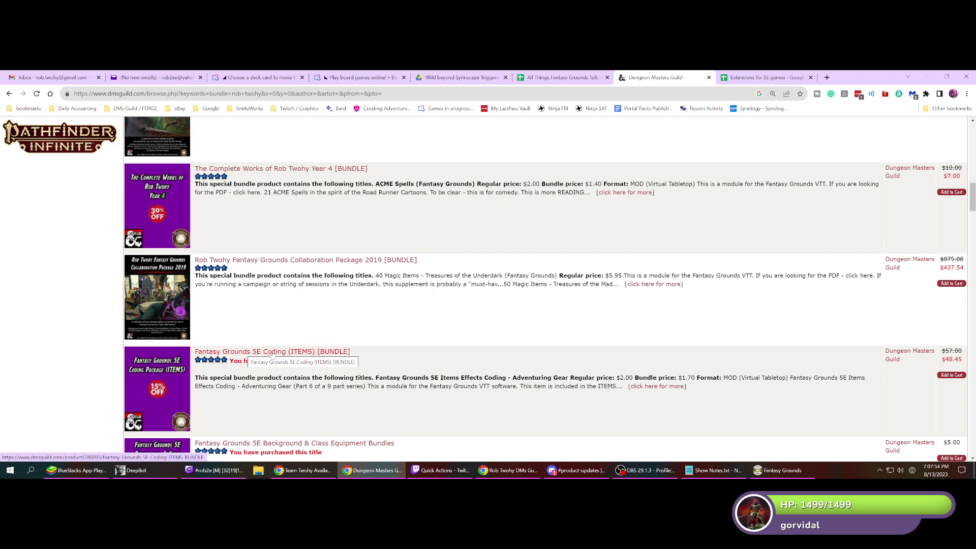
scroll(325, 354, down, 2)
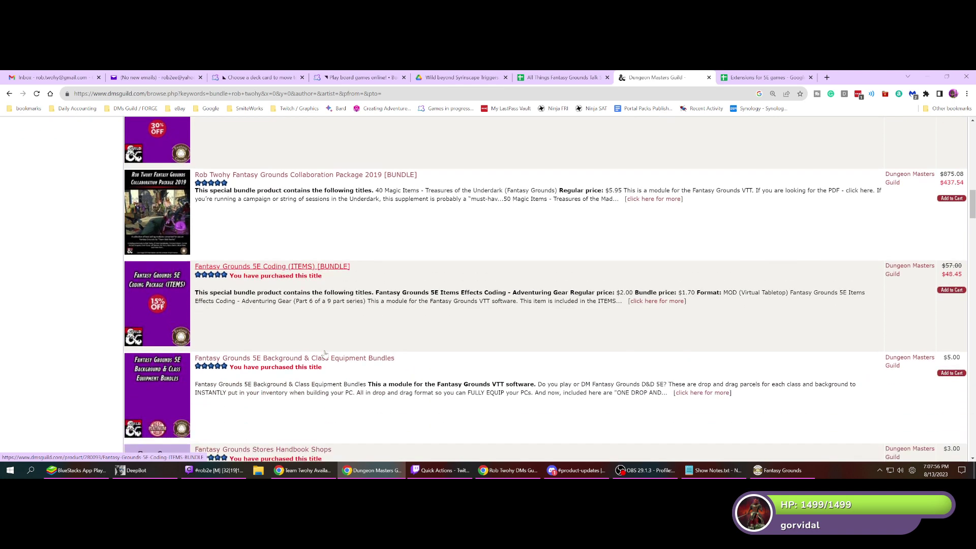
scroll(227, 359, down, 2)
scroll(227, 358, down, 2)
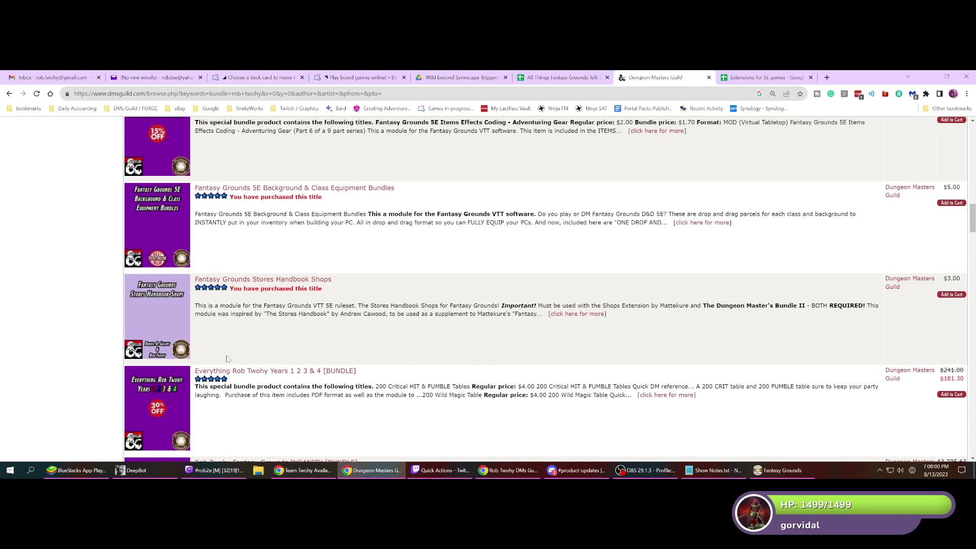
scroll(227, 359, down, 2)
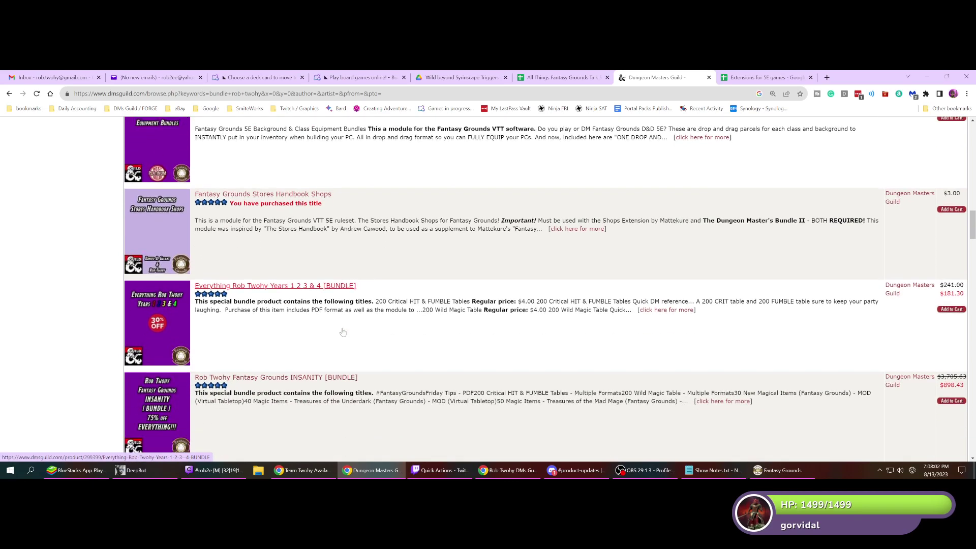
scroll(340, 333, down, 1)
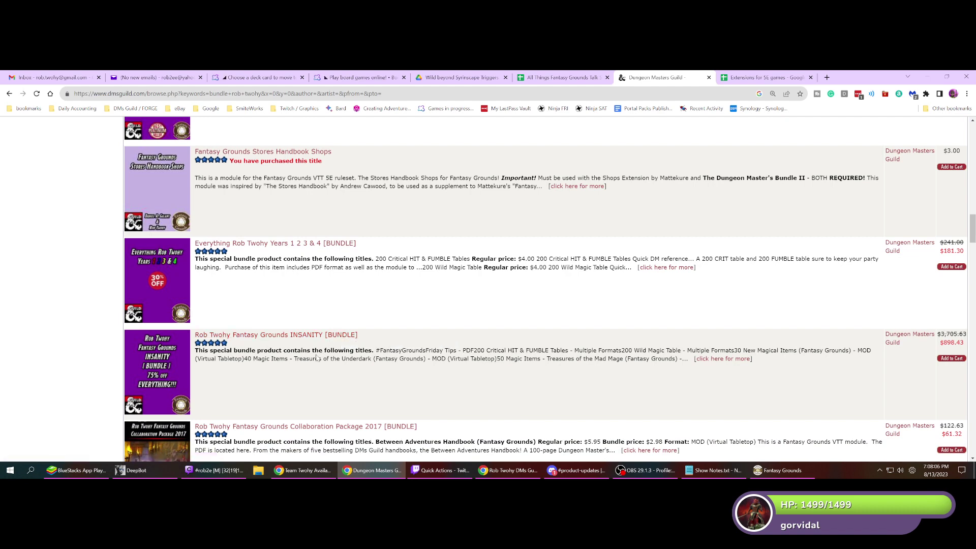
scroll(316, 358, down, 1)
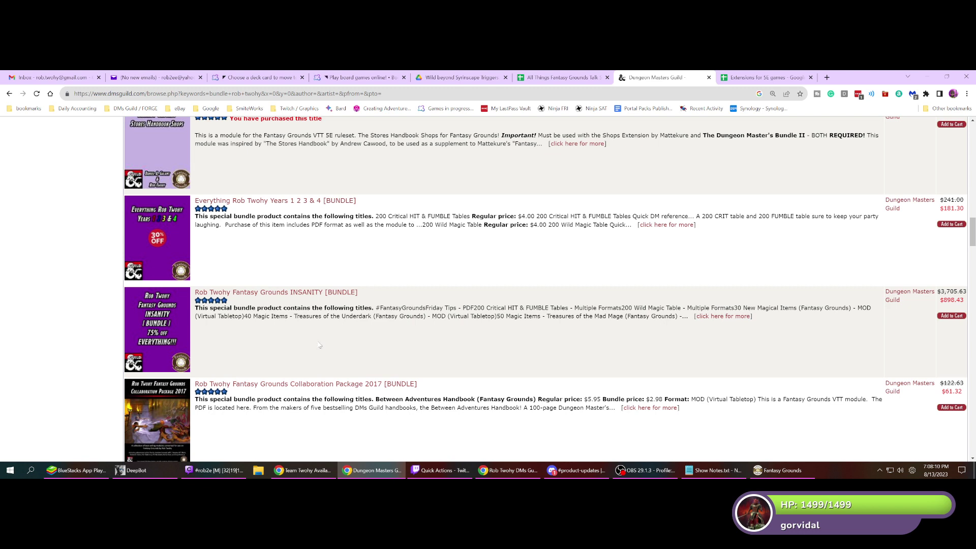
- Open the INSANITY bundle page, check the 897.18 discount, then open #FantasyGroundsFriday Tips
click(312, 293)
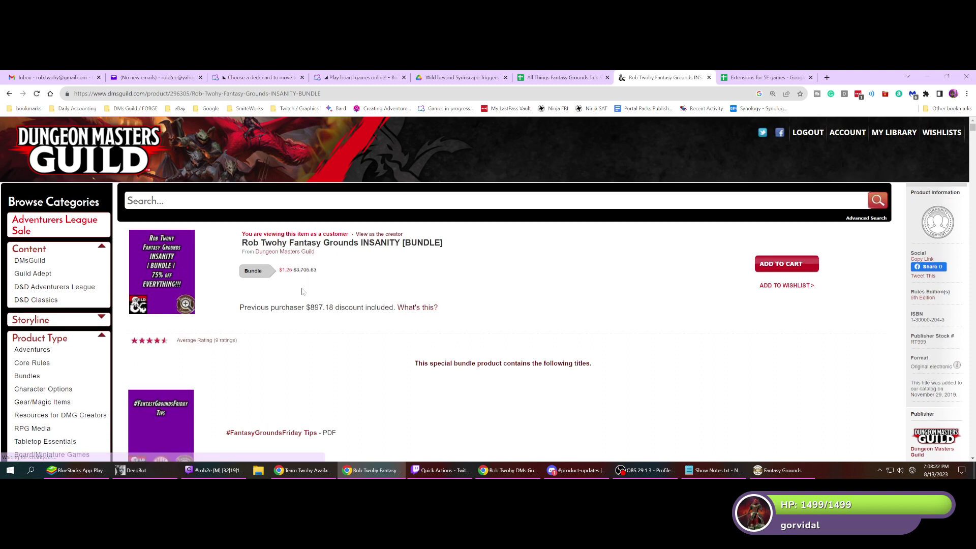
double_click(322, 307)
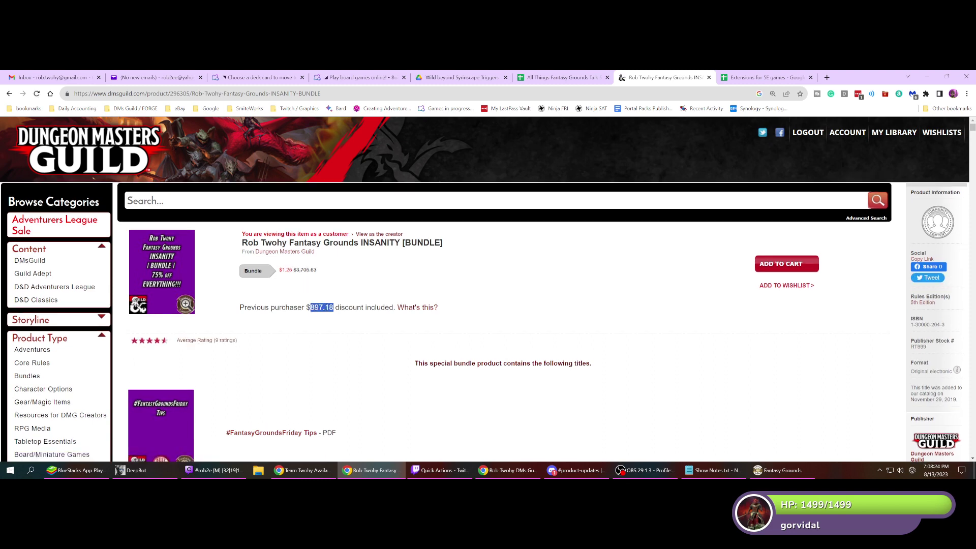
click(284, 274)
click(270, 435)
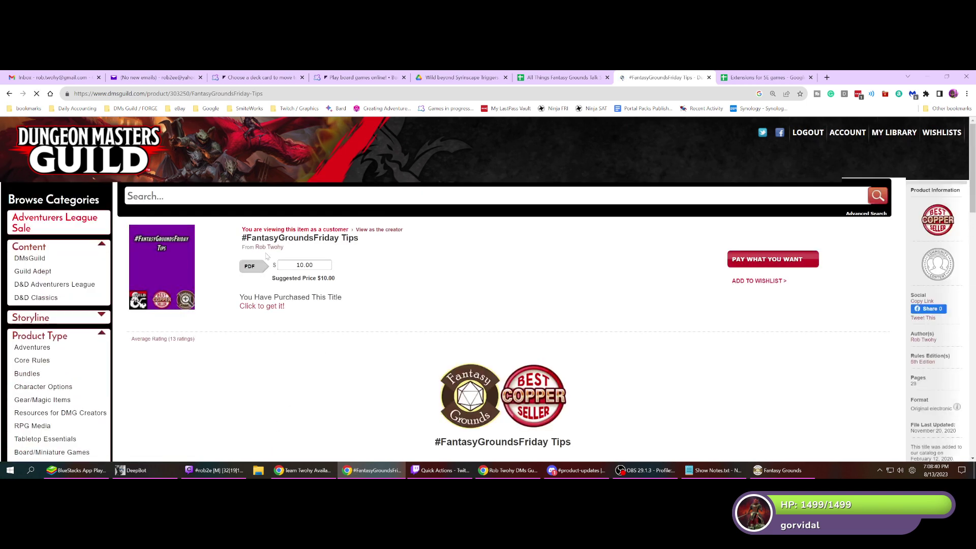
- List the author's products, toggle Hide already-purchased titles on and off, then go back
click(266, 252)
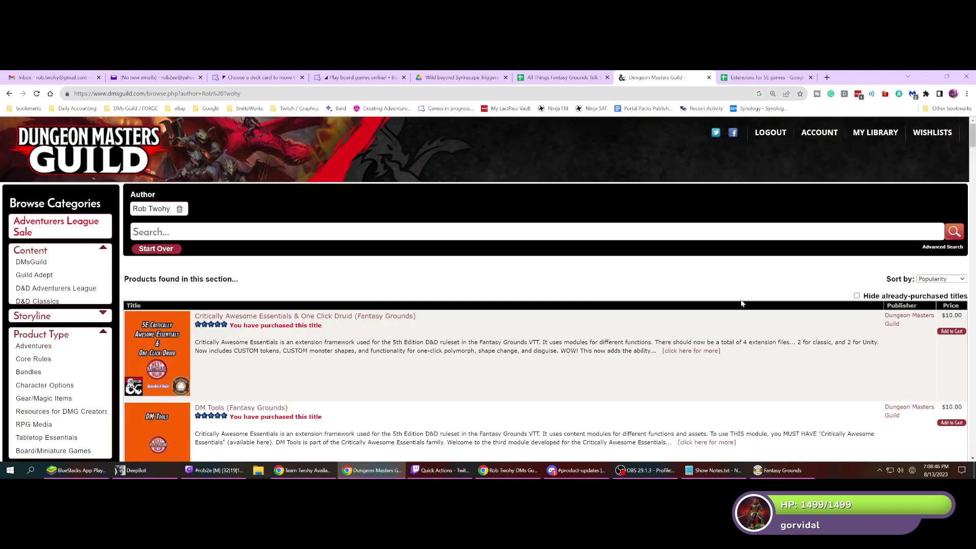
click(856, 296)
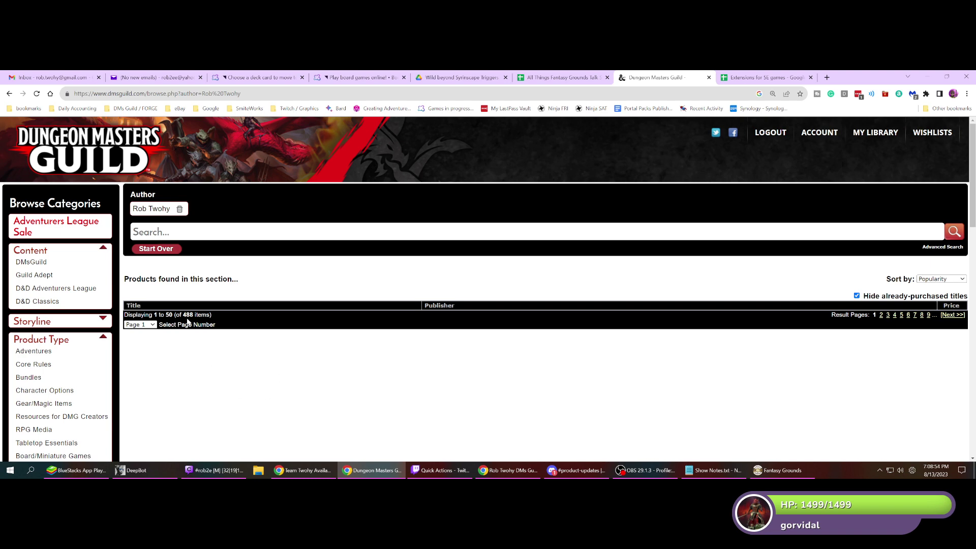
click(857, 296)
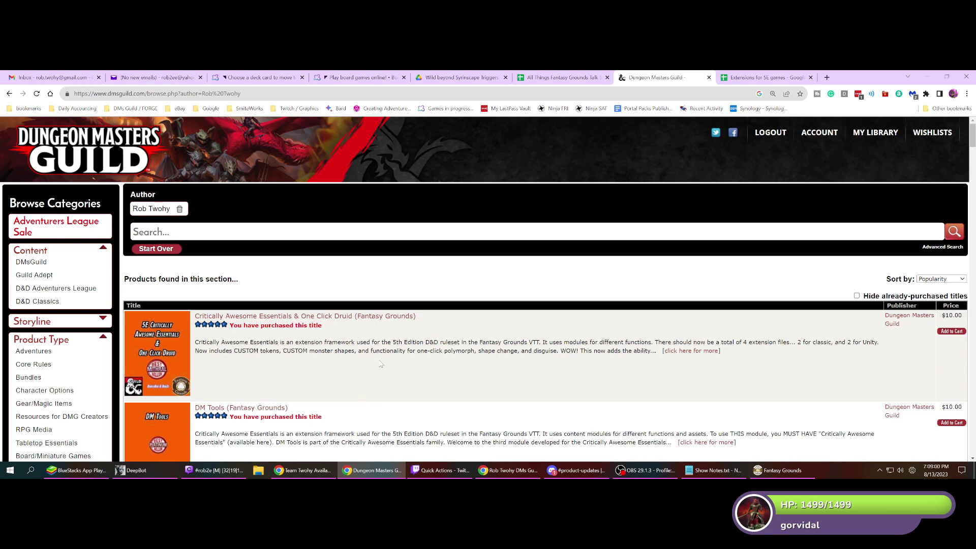
click(9, 94)
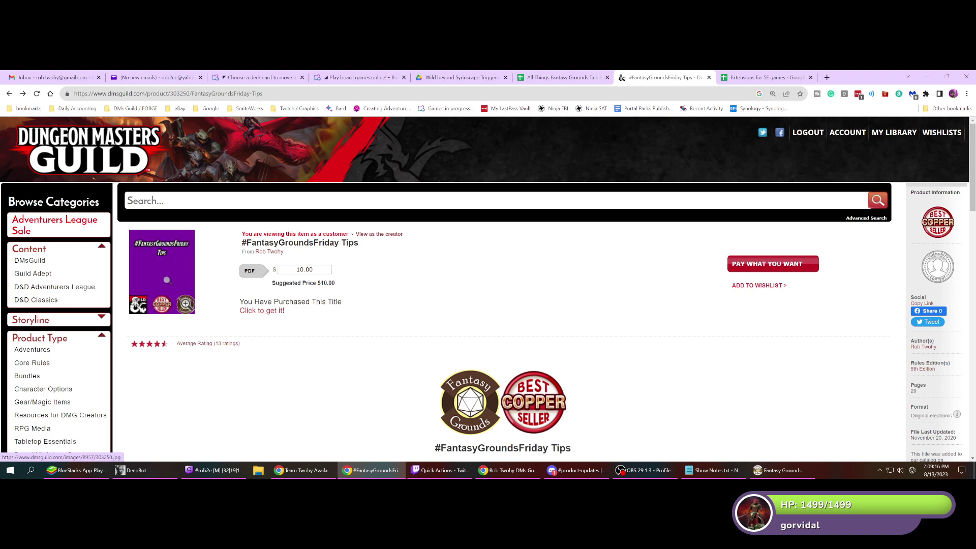
click(193, 200)
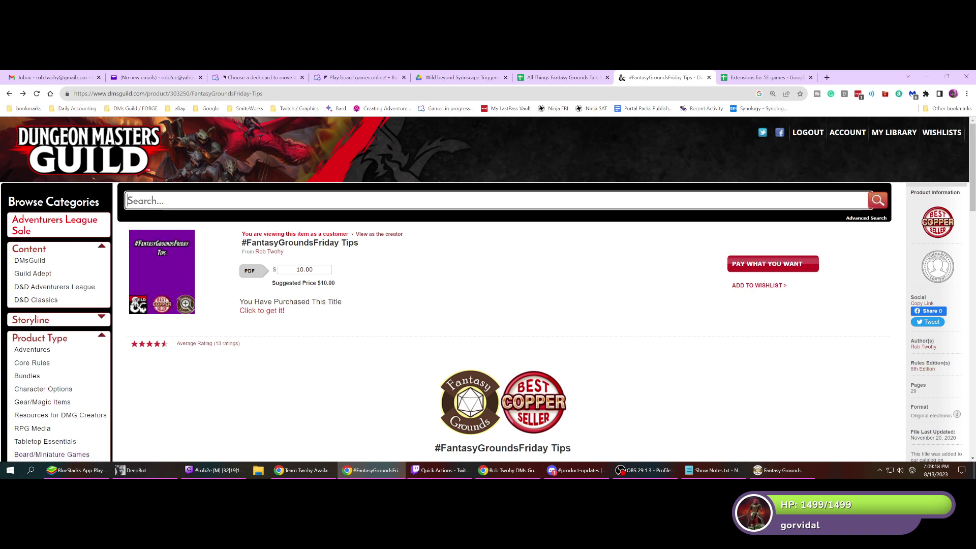
text(team t)
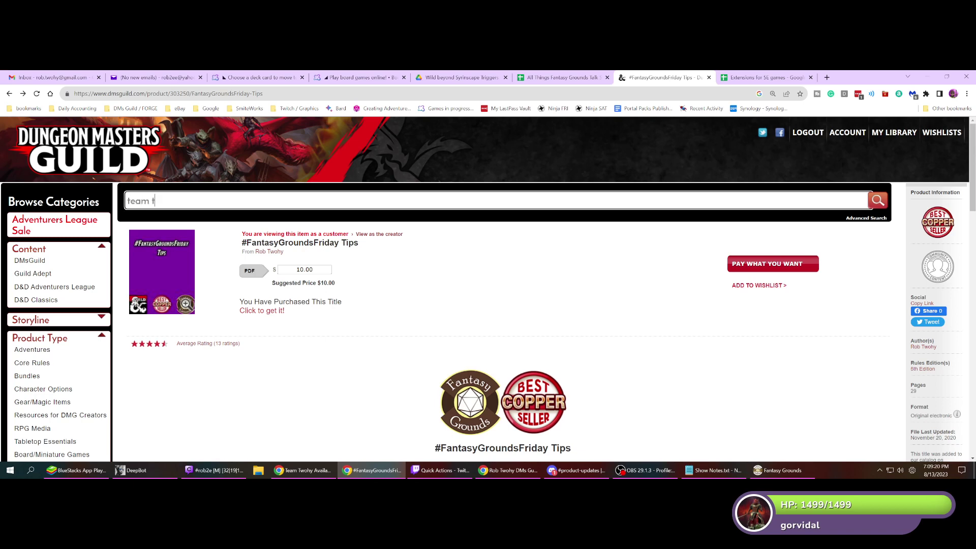
text(wohy)
key(Return)
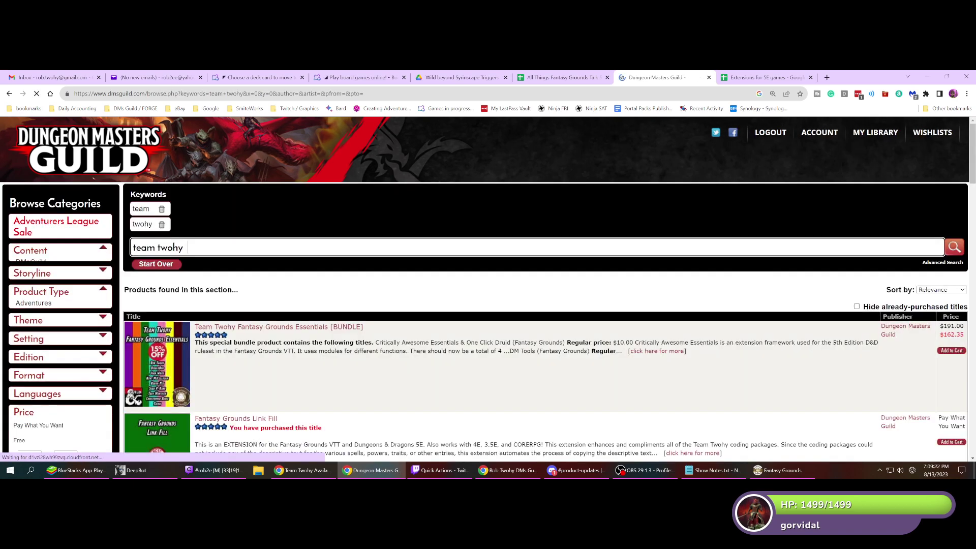
scroll(295, 286, down, 3)
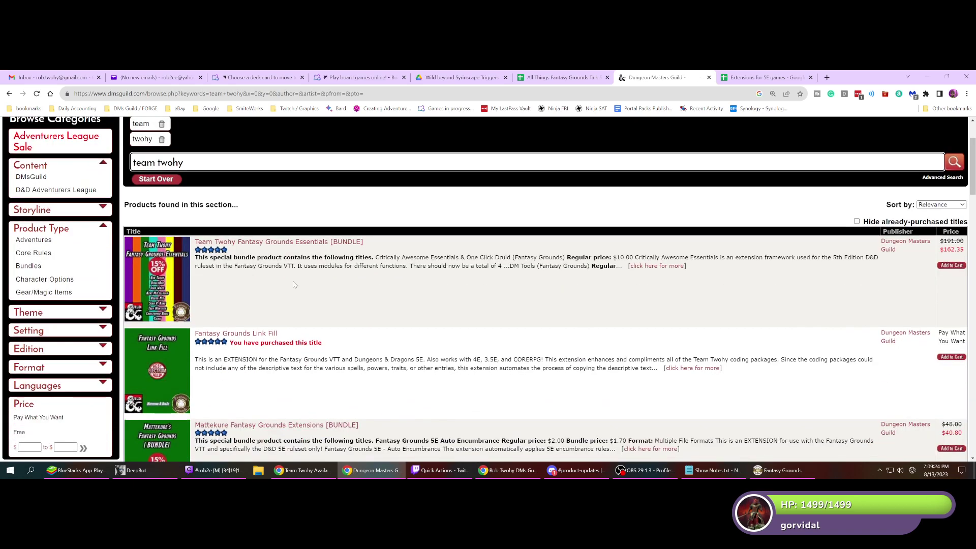
scroll(295, 286, down, 5)
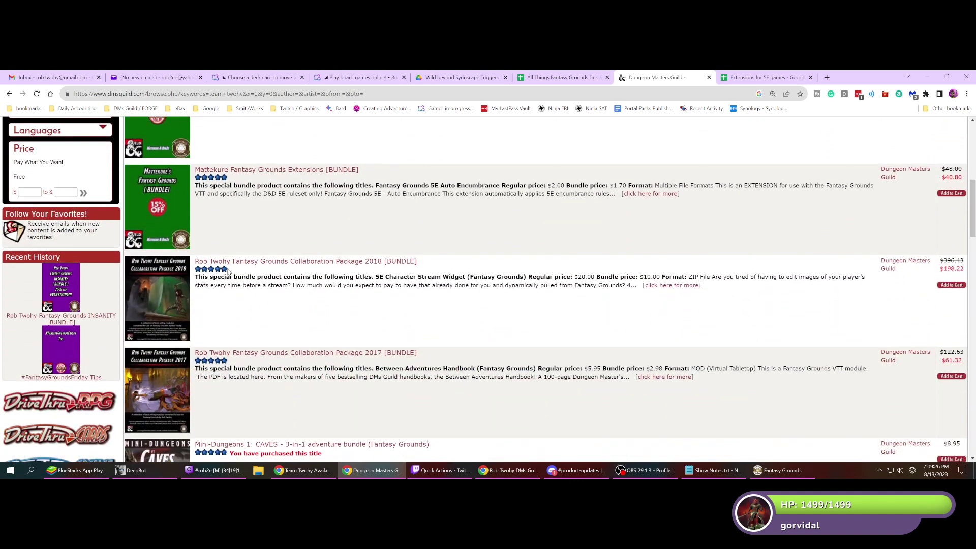
scroll(228, 273, down, 2)
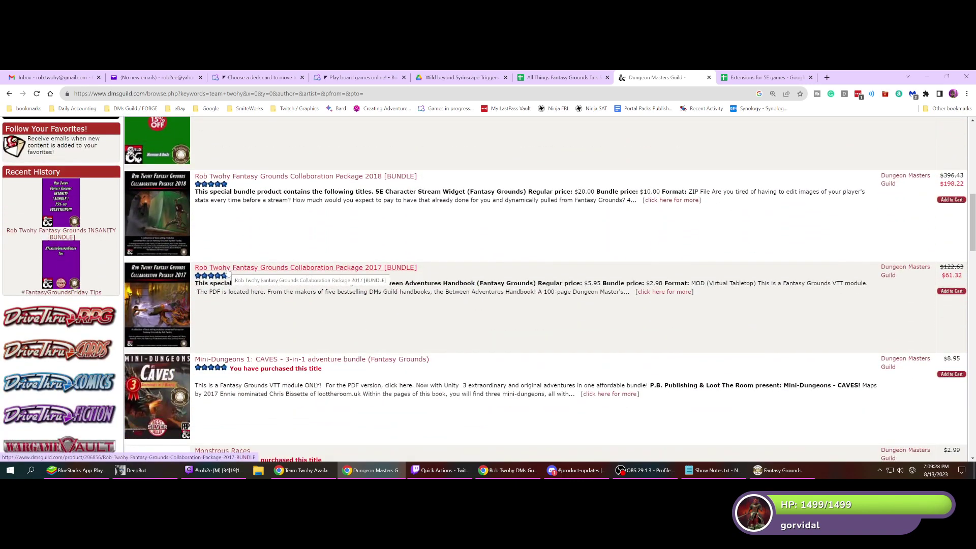
scroll(228, 273, up, 10)
click(165, 354)
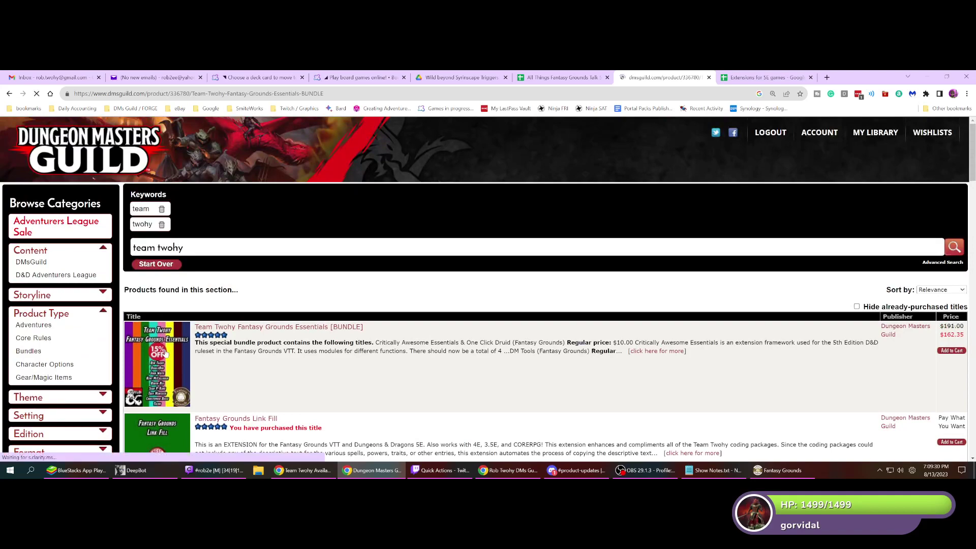
scroll(312, 342, down, 3)
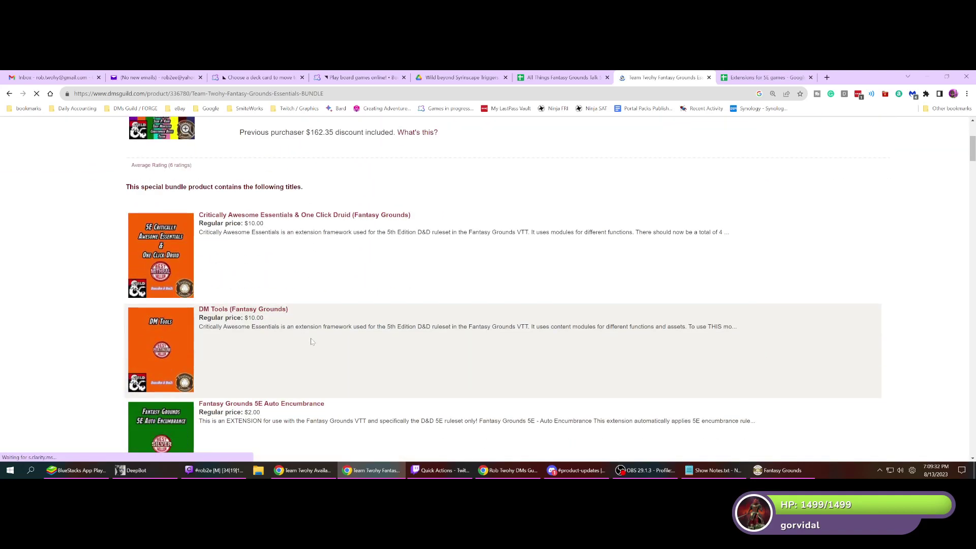
scroll(312, 342, down, 8)
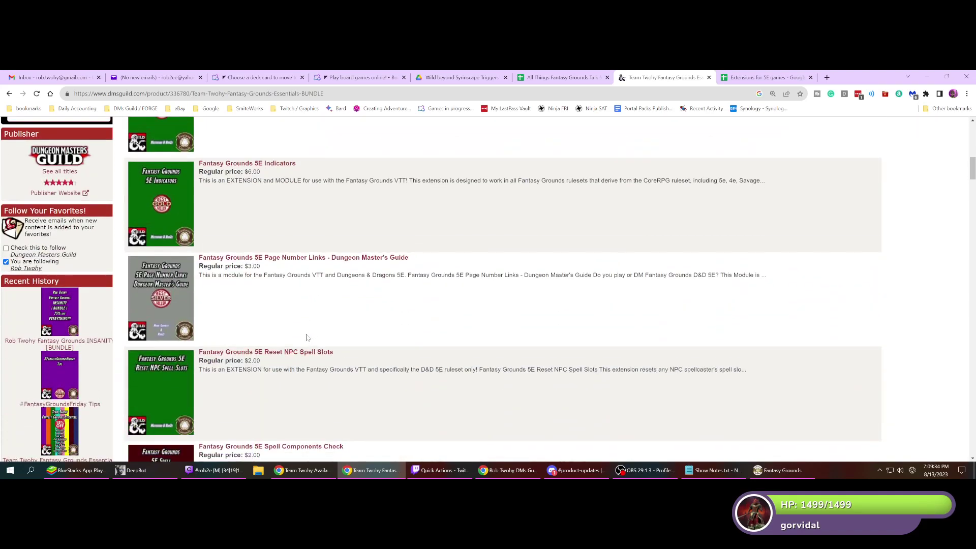
click(161, 333)
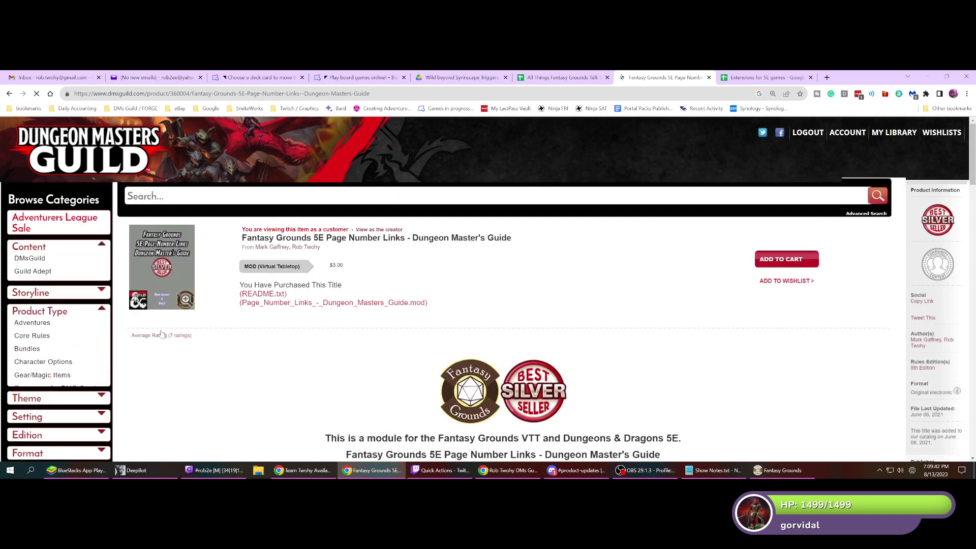
click(9, 94)
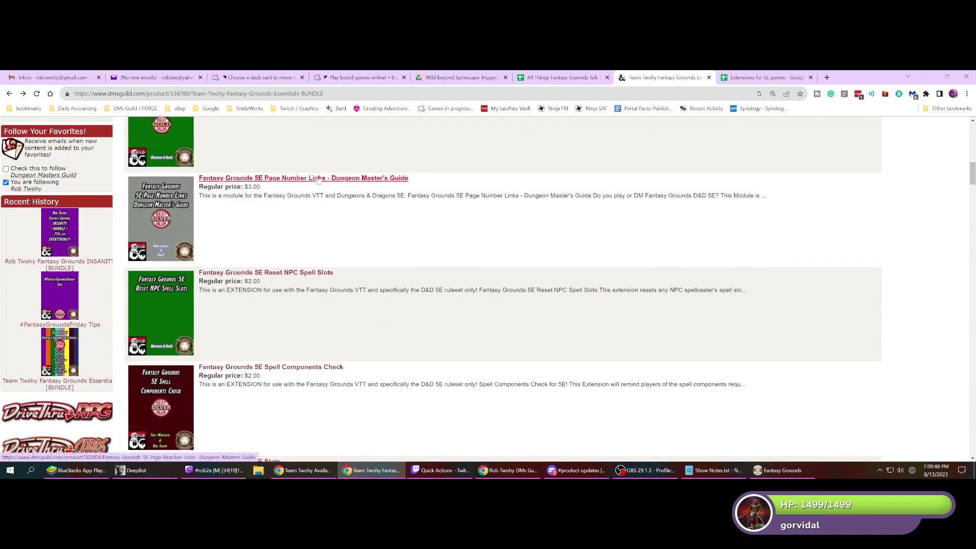
scroll(309, 210, down, 3)
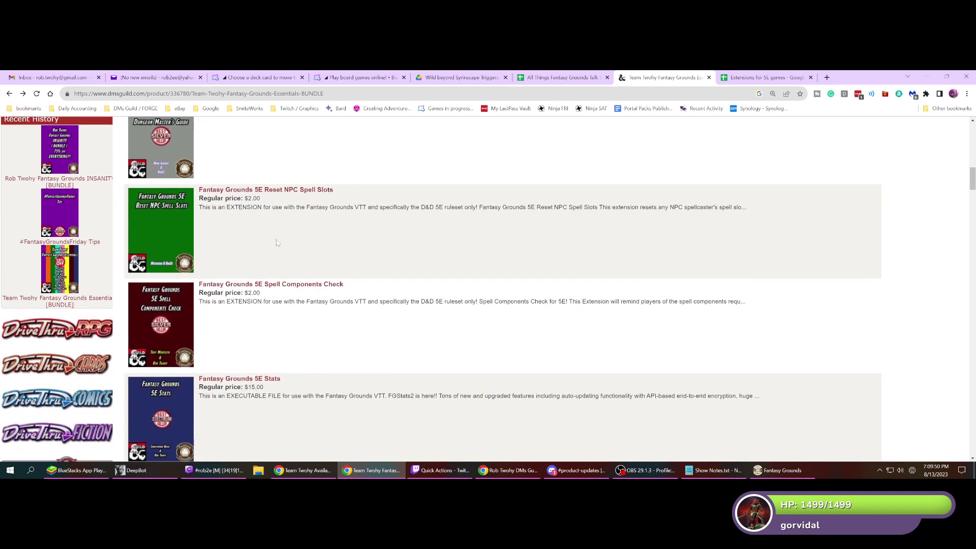
scroll(213, 283, down, 1)
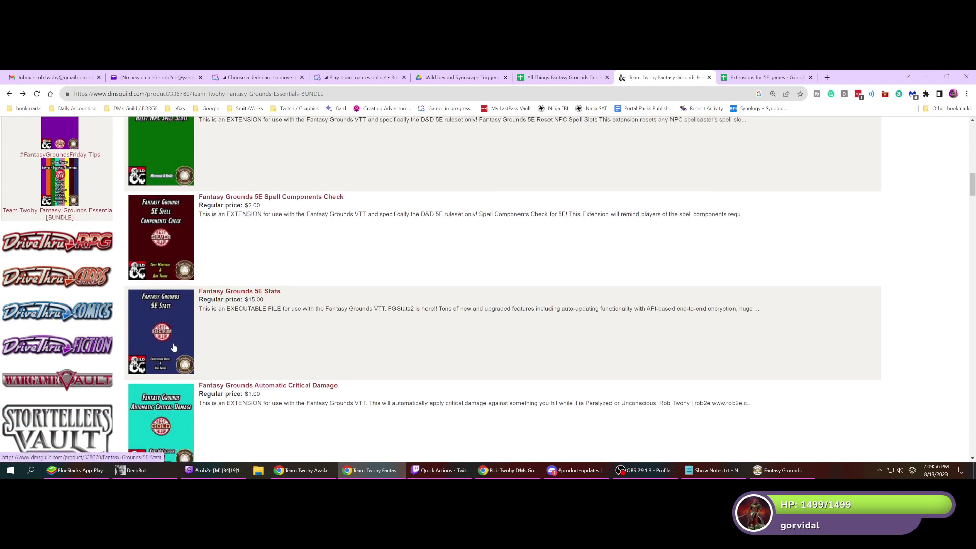
scroll(257, 336, down, 2)
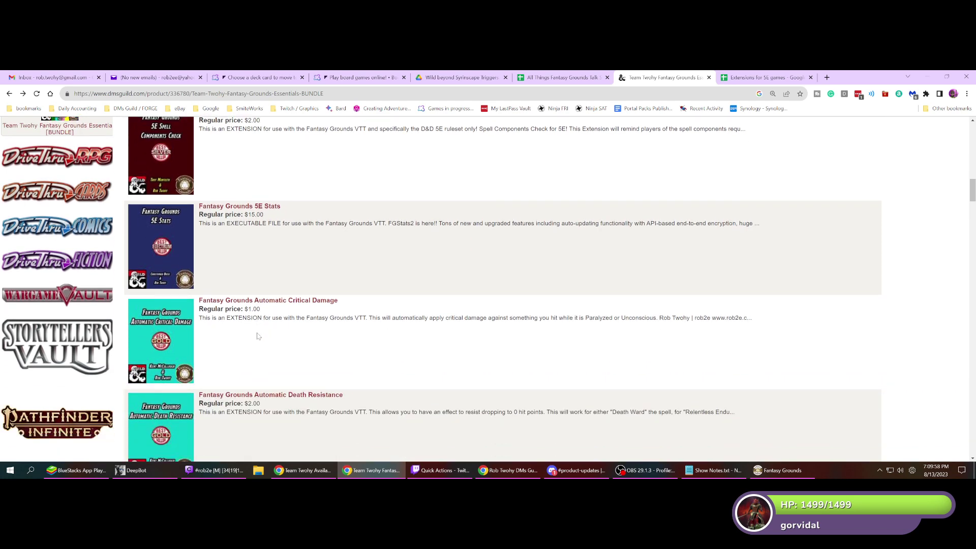
scroll(255, 332, down, 1)
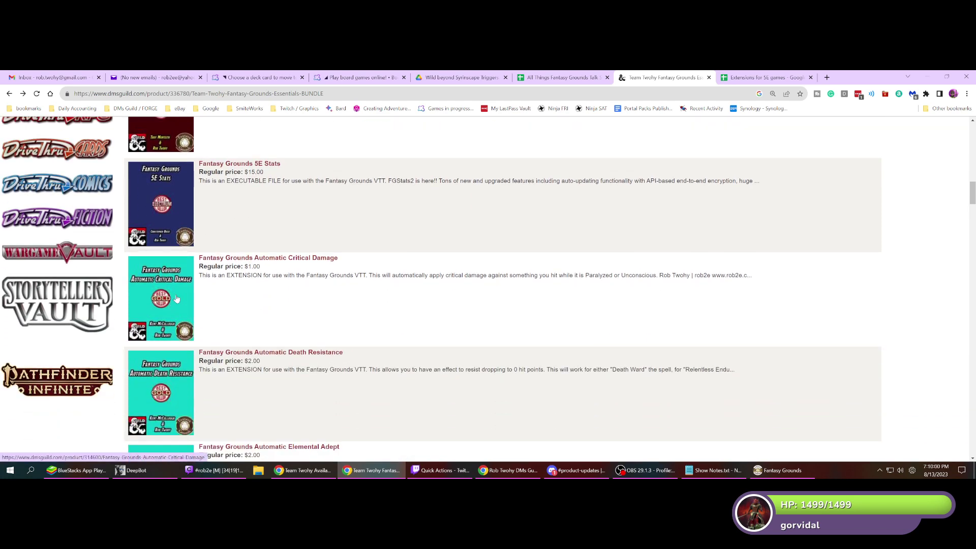
scroll(279, 309, down, 8)
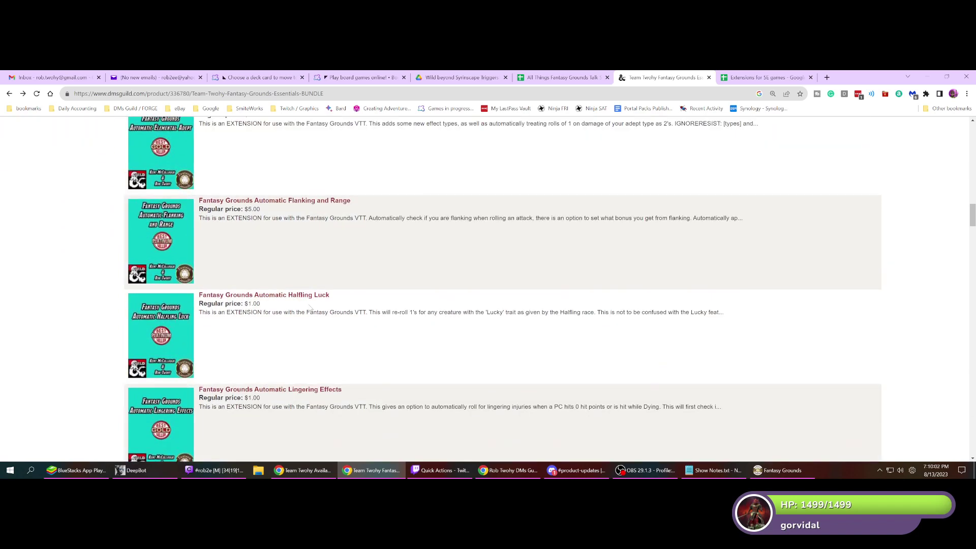
scroll(311, 308, down, 3)
scroll(326, 294, up, 18)
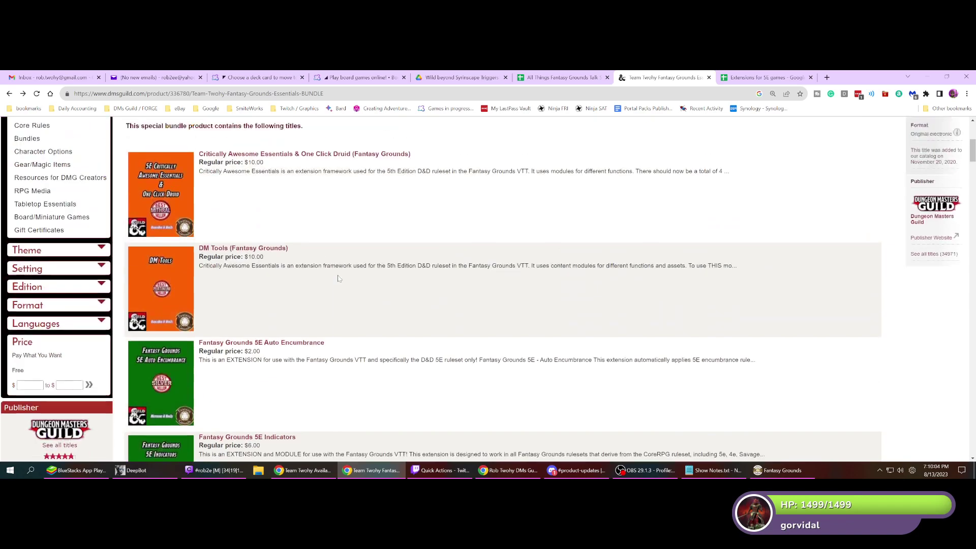
scroll(338, 279, up, 5)
- Reload the Fantasy Grounds Essentials bundle page at its short affiliate_id URL
click(193, 96)
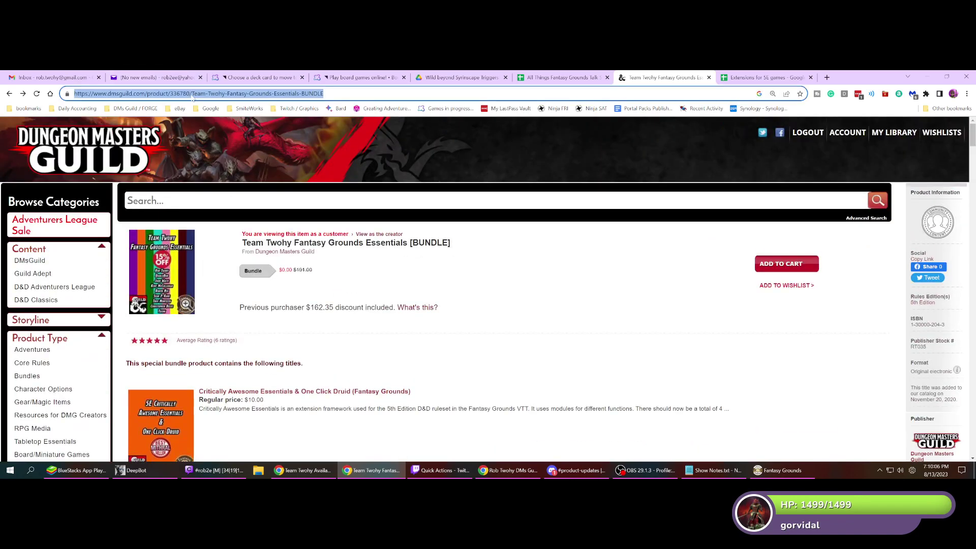
drag(192, 95, 325, 95)
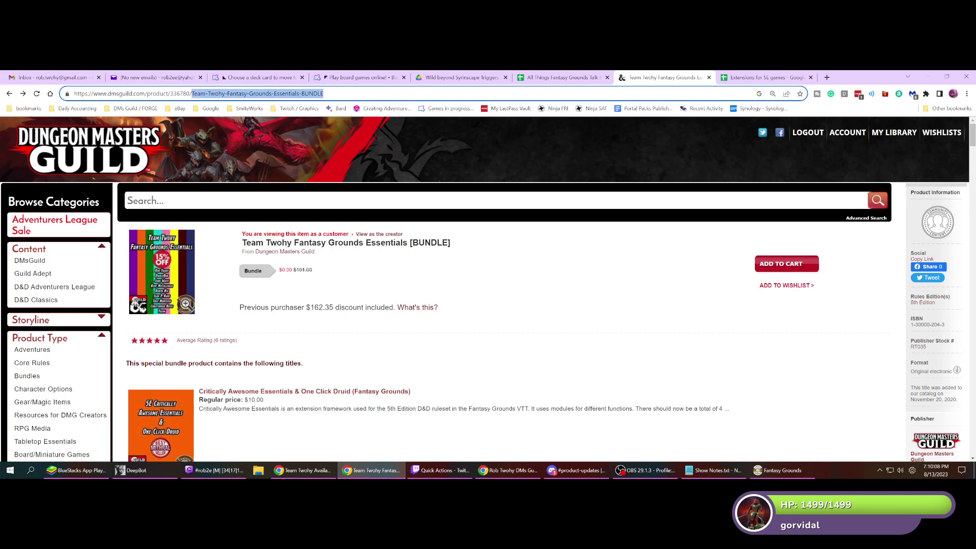
text(?)
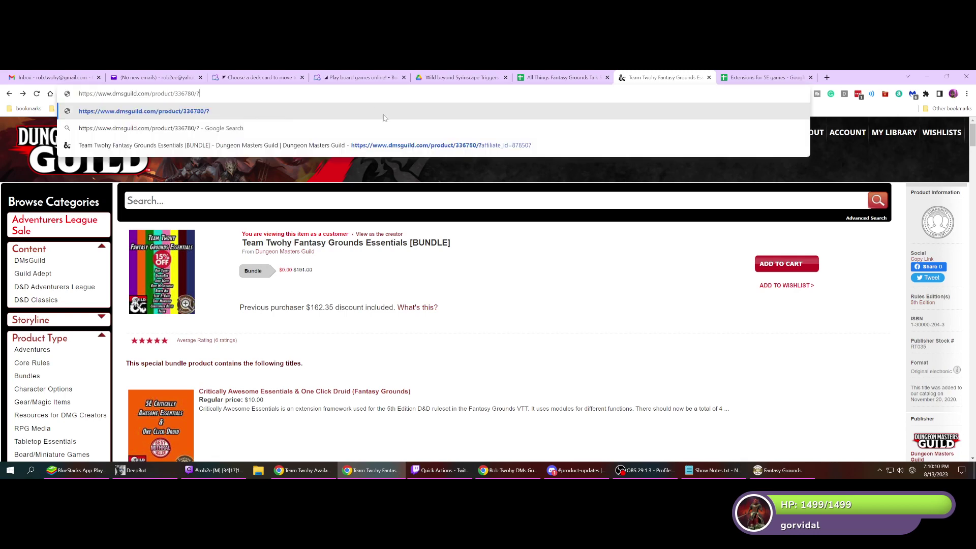
click(385, 145)
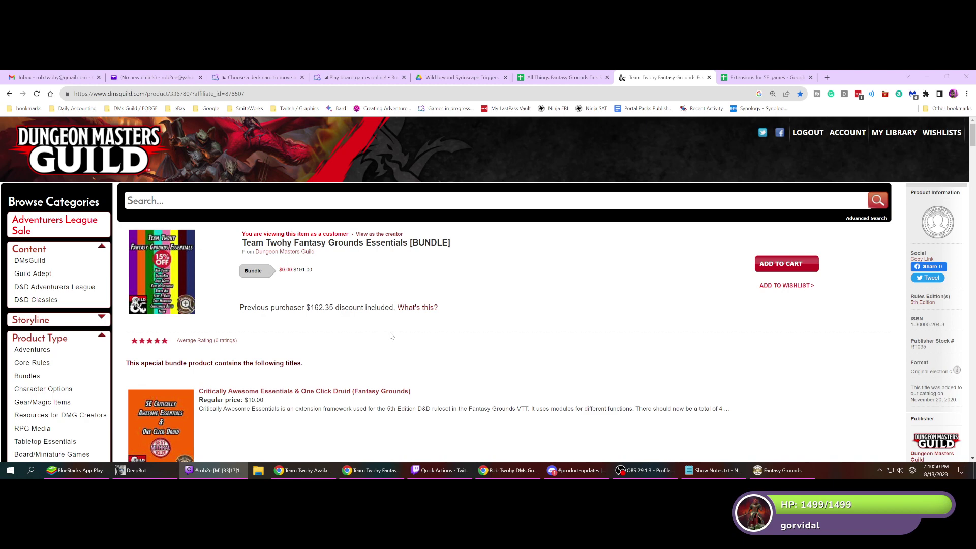
scroll(391, 335, down, 1)
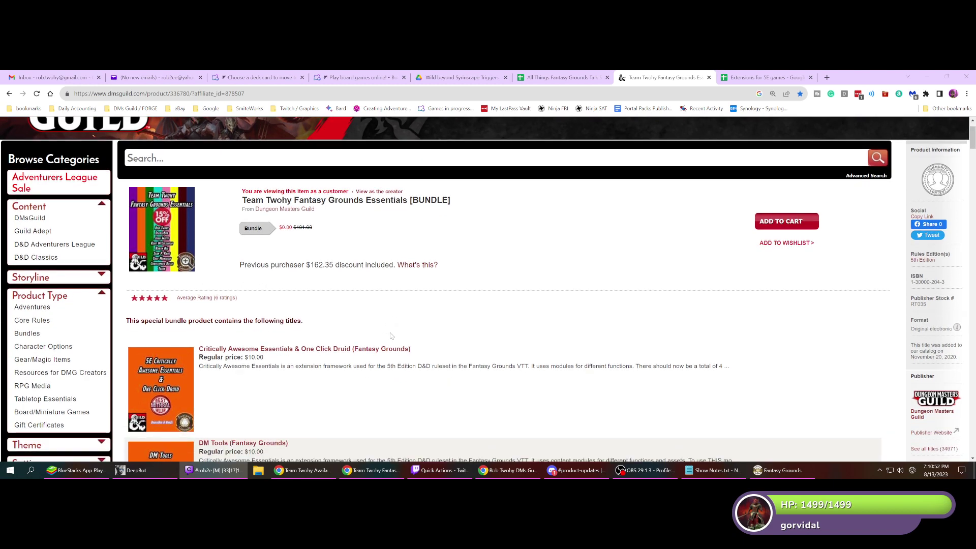
scroll(391, 335, up, 1)
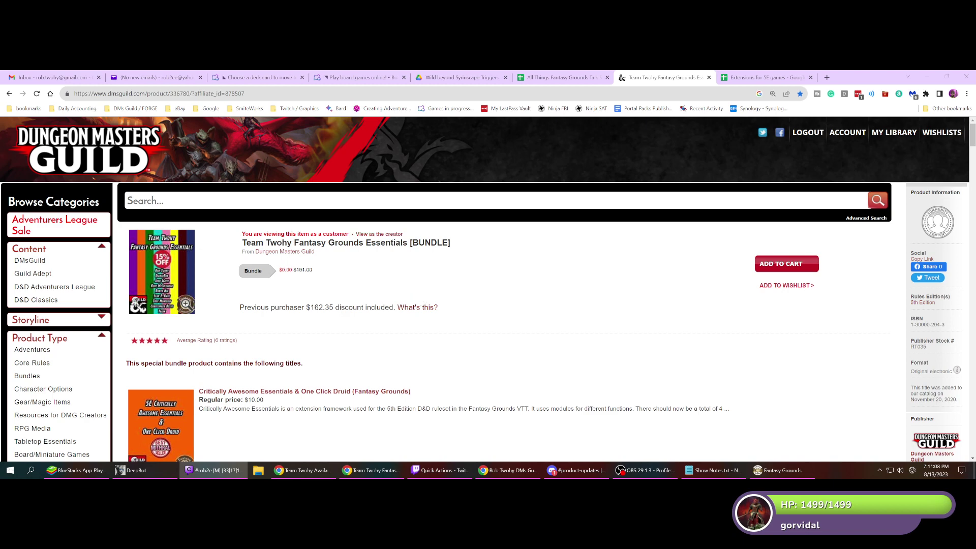
- Enter the author's name plus 'player' in the store search box
key(alt+Tab)
text(rob twohy)
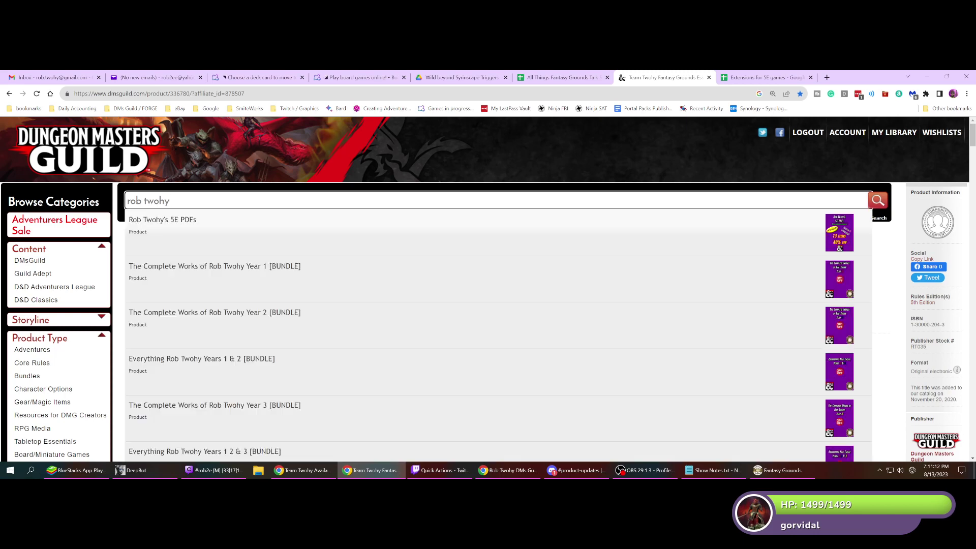
text( dm)
key(BackSpace)
key(BackSpace)
text(player)
key(Down)
scroll(314, 231, down, 2)
scroll(315, 244, down, 4)
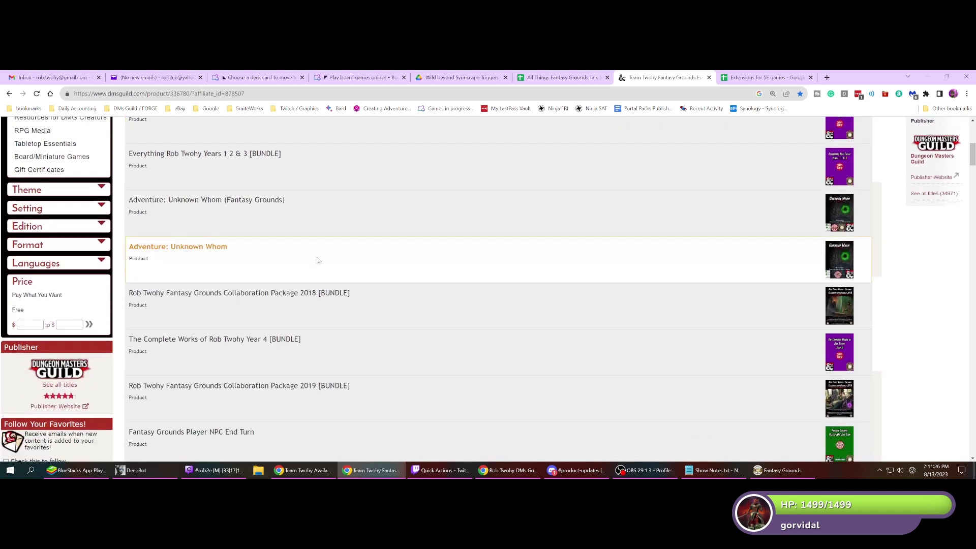
scroll(317, 259, down, 3)
scroll(318, 254, up, 6)
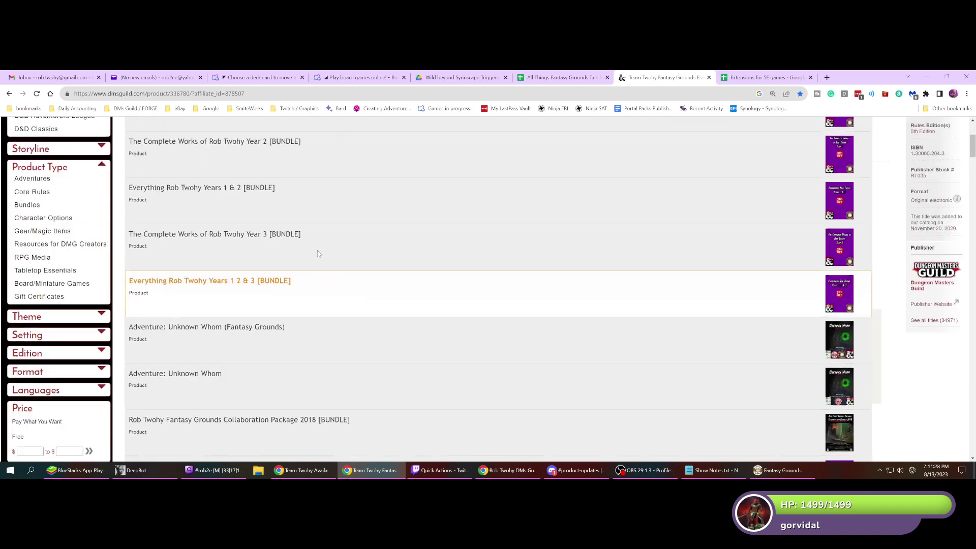
scroll(318, 253, up, 3)
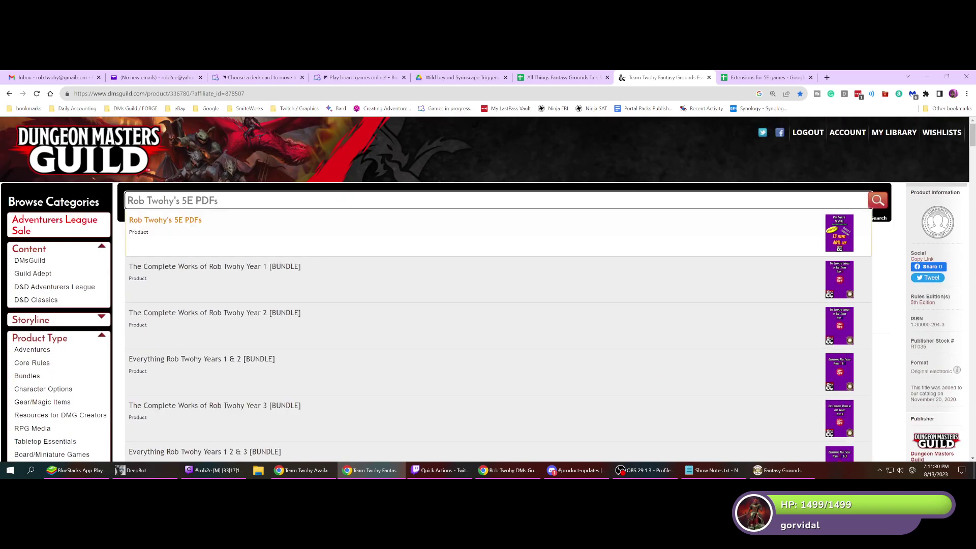
- Trim the suggested title back to the author's name and 'player' and run the search
click(319, 239)
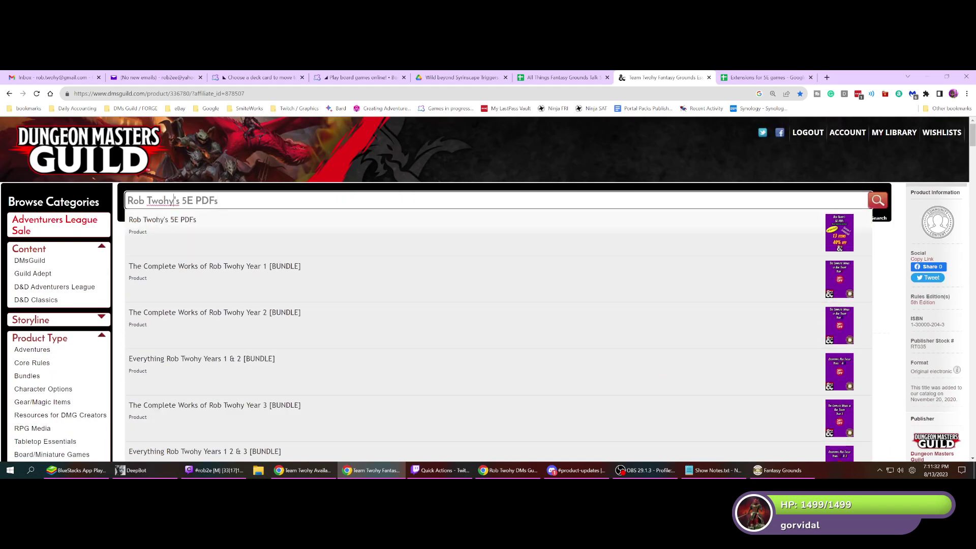
key(shift+End)
key(BackSpace)
key(Return)
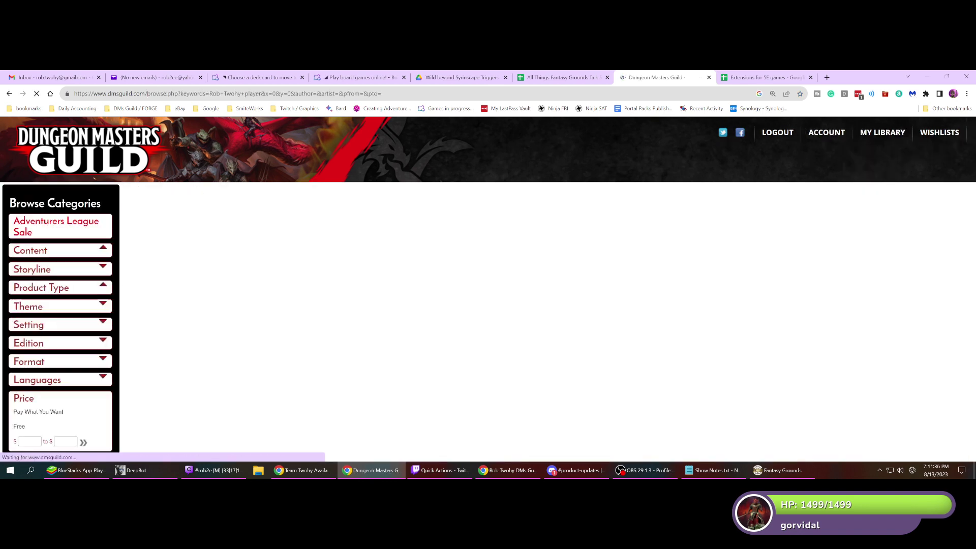
scroll(282, 262, down, 2)
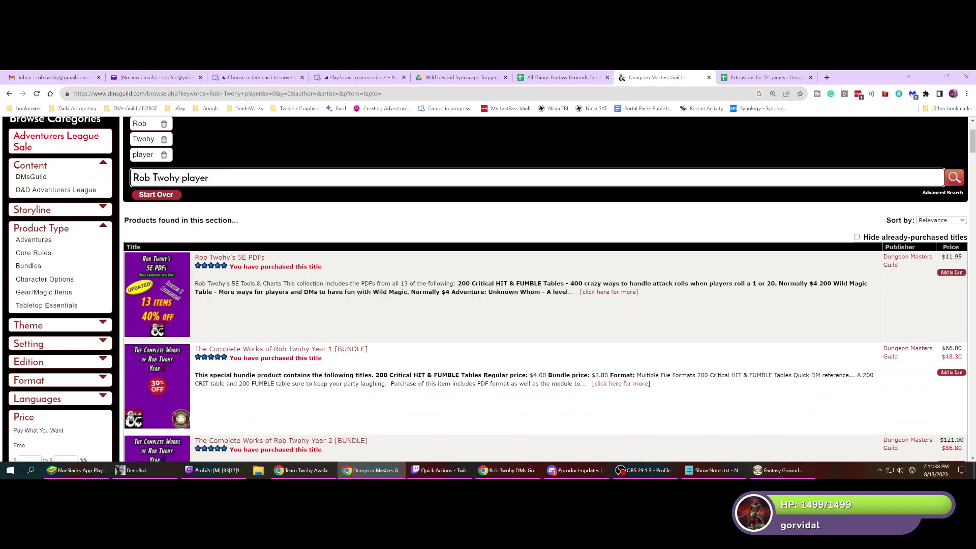
- Open the $2.00 Class List Quick Start product page and scroll to its containing bundles
scroll(281, 262, down, 3)
scroll(281, 262, down, 6)
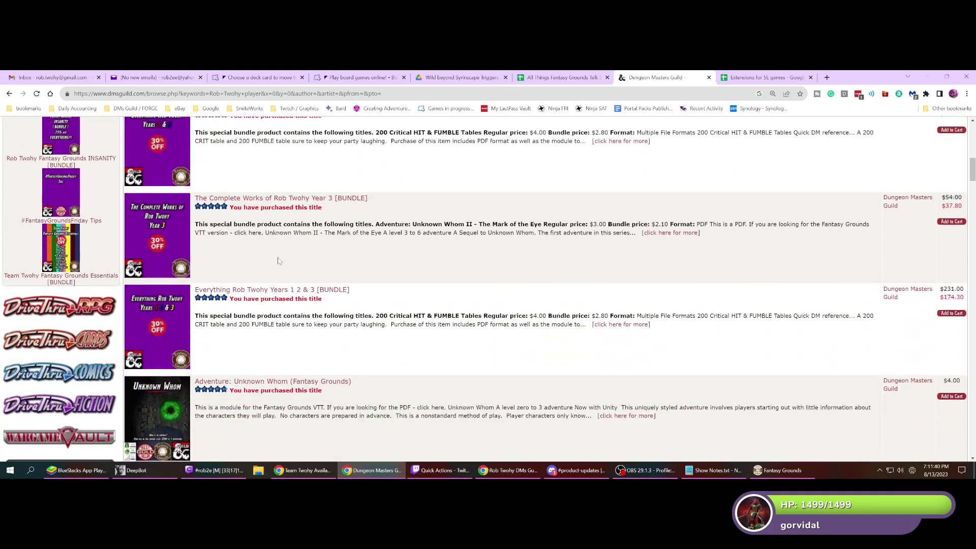
scroll(278, 260, down, 6)
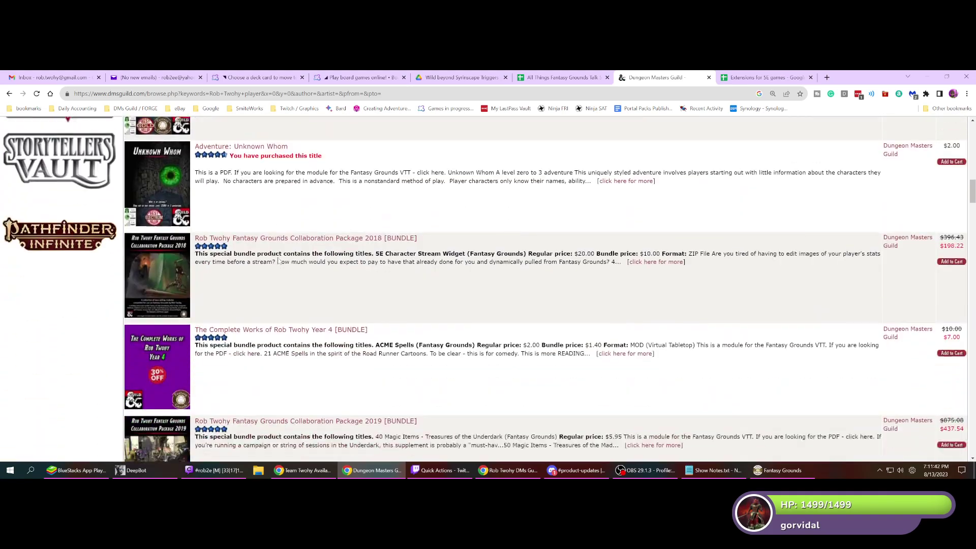
scroll(278, 261, down, 5)
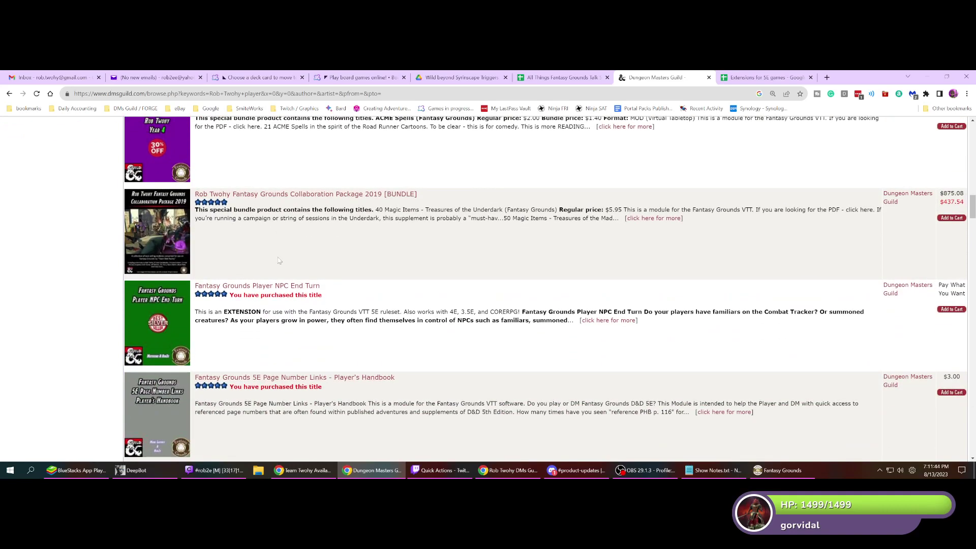
scroll(278, 261, down, 5)
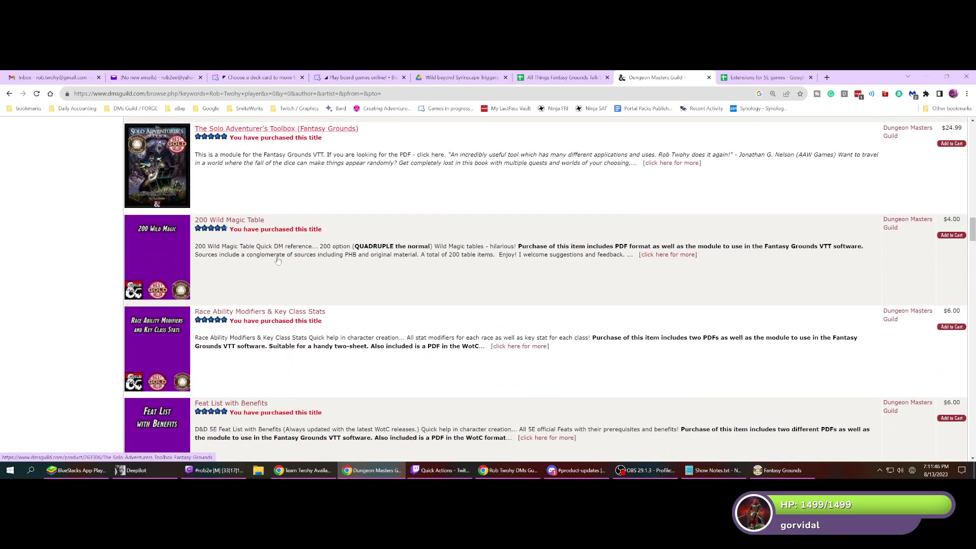
scroll(278, 260, down, 4)
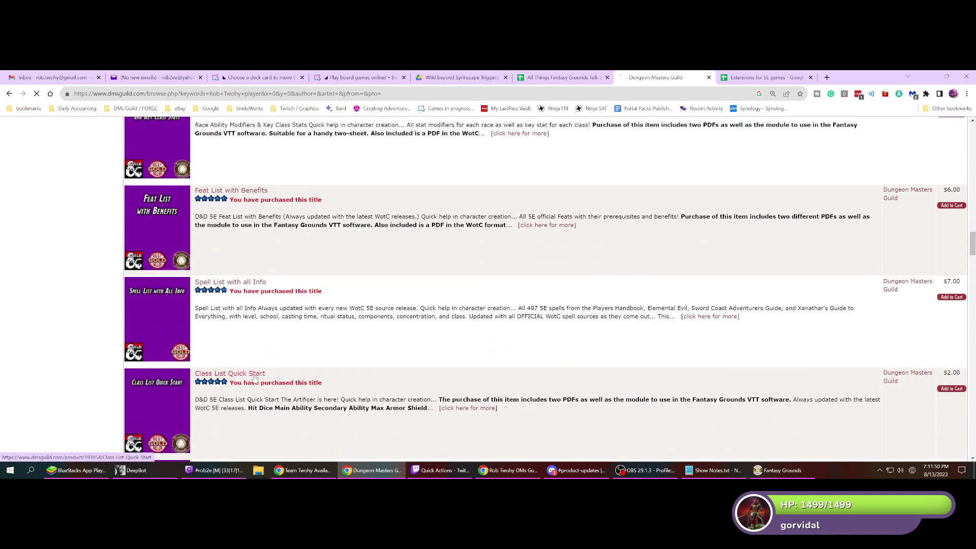
click(255, 376)
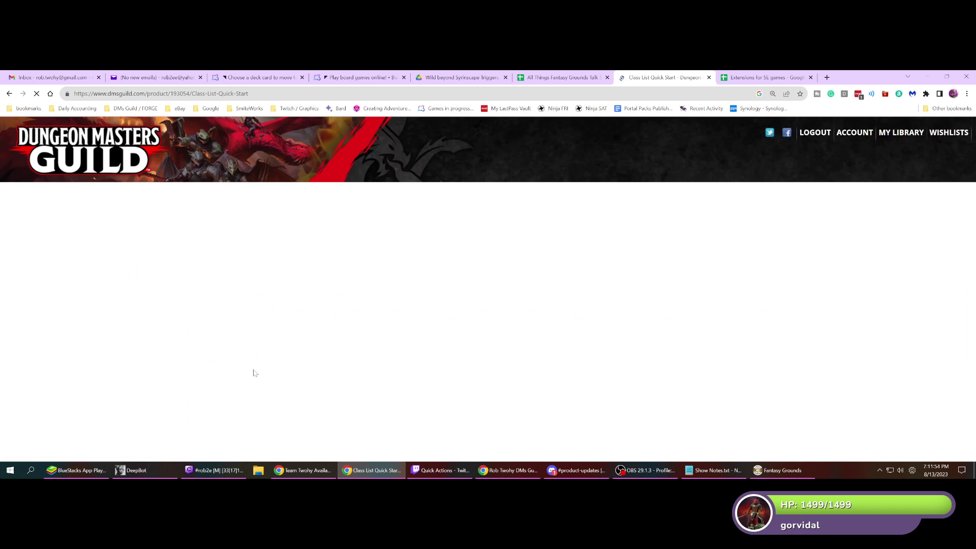
scroll(302, 342, down, 15)
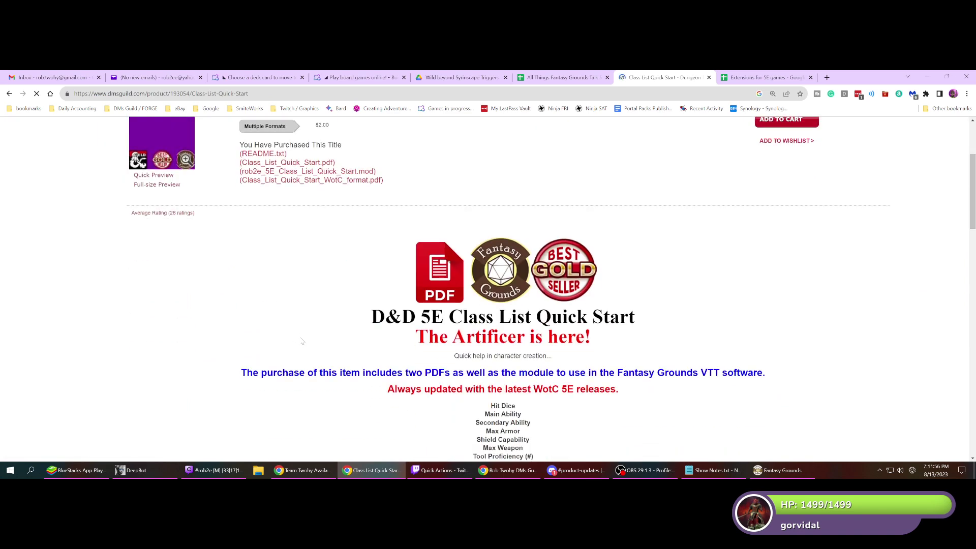
scroll(301, 341, down, 8)
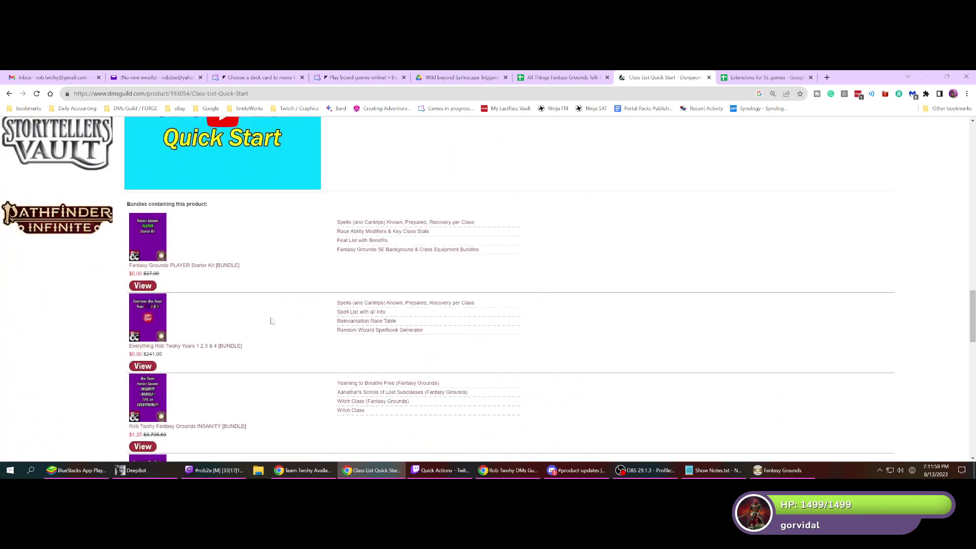
- Open the Fantasy Grounds PLAYER Starter Kit bundle and select its title for copying
click(194, 267)
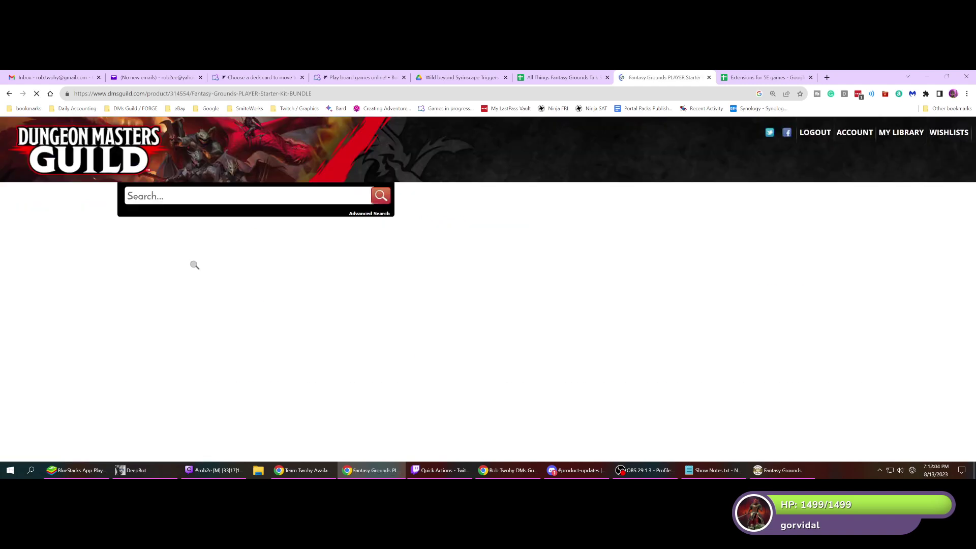
scroll(200, 286, down, 2)
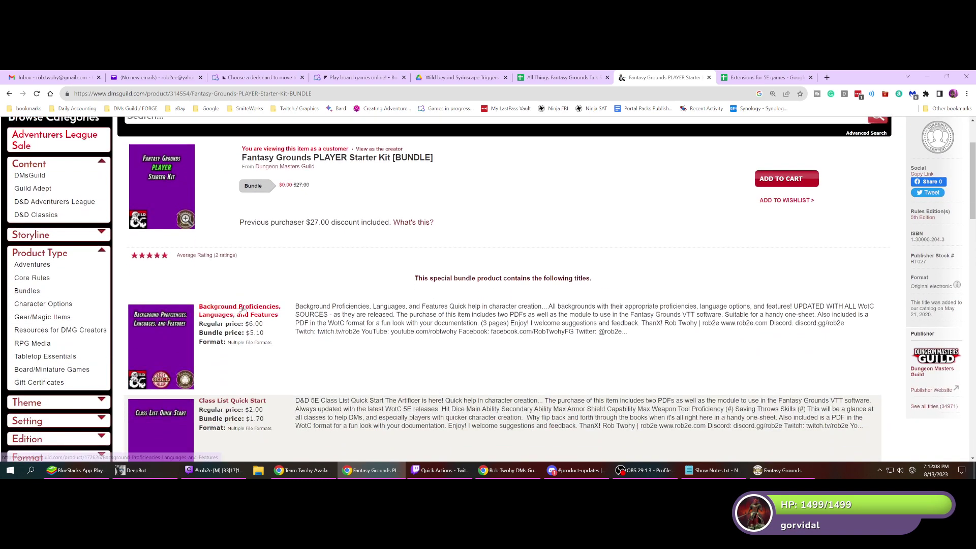
scroll(243, 310, down, 3)
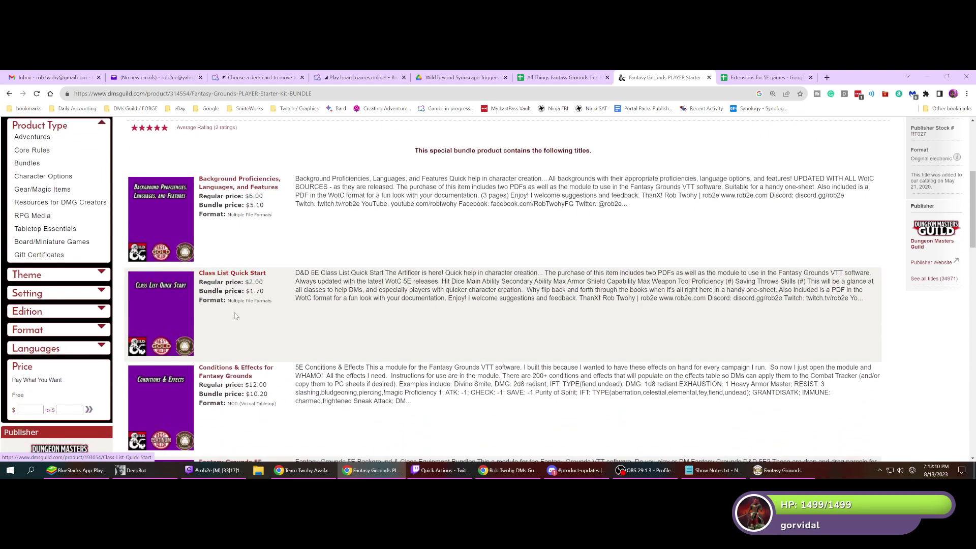
scroll(235, 316, down, 1)
scroll(236, 316, down, 1)
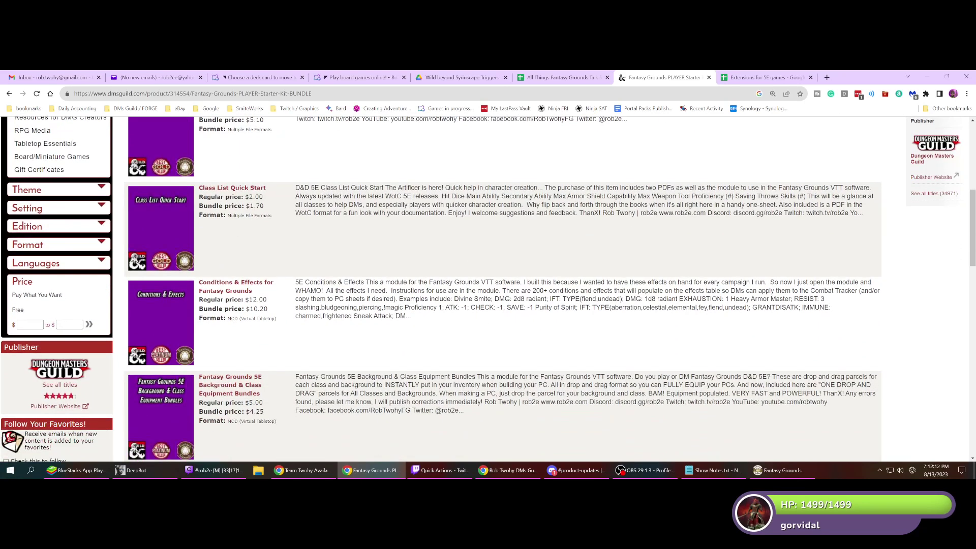
scroll(235, 317, down, 1)
scroll(234, 319, down, 1)
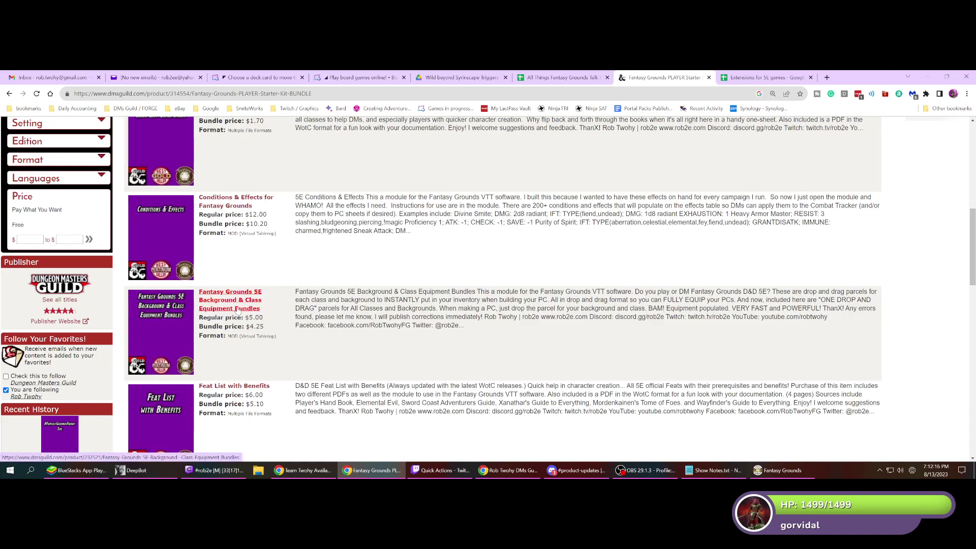
scroll(237, 310, down, 2)
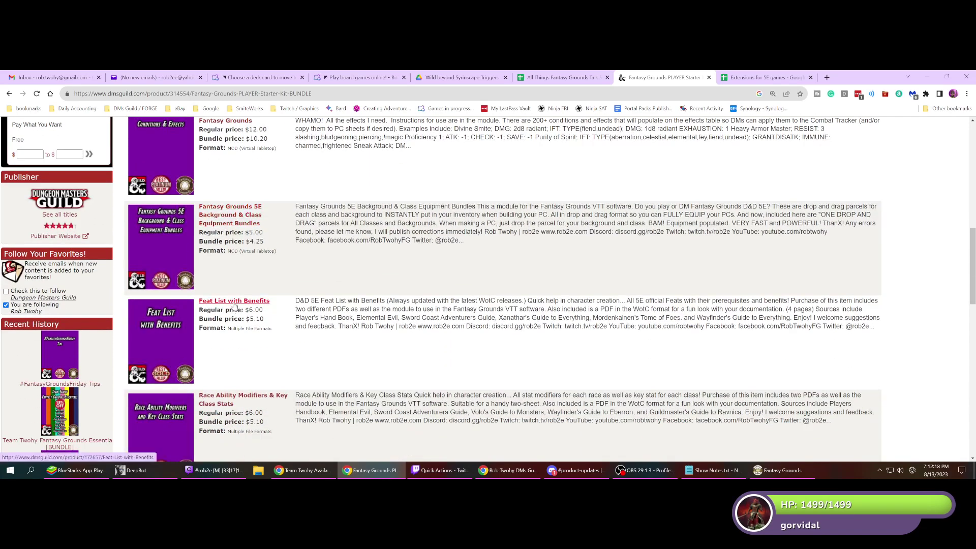
scroll(234, 308, down, 4)
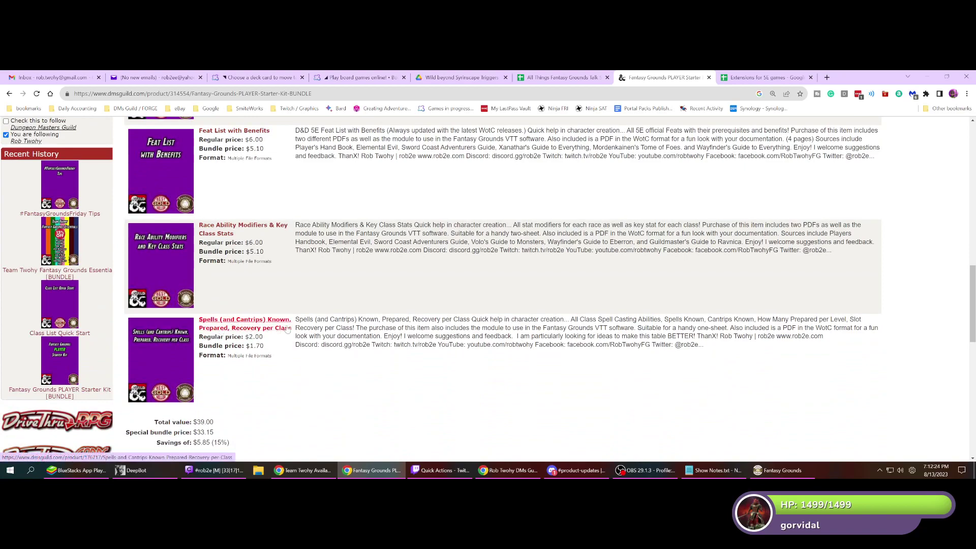
scroll(287, 329, up, 10)
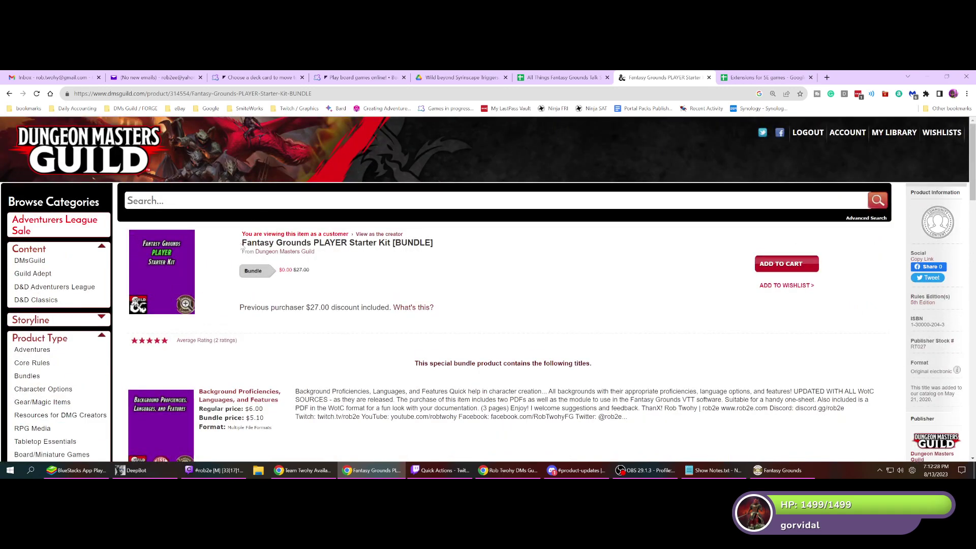
drag(242, 243, 390, 243)
key(ctrl+c)
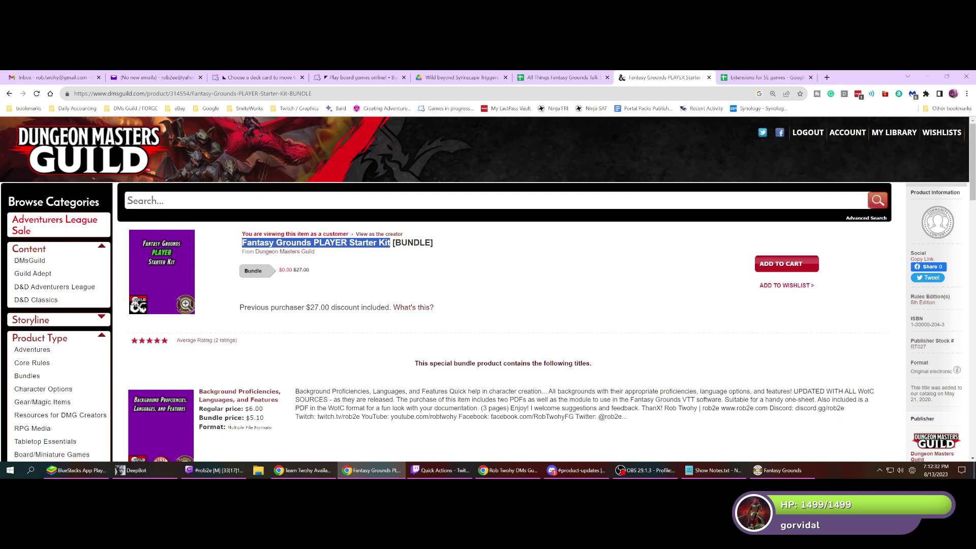
- Search with the pasted bundle name and open the Fantasy Grounds DM Starter Kit bundle
click(357, 200)
key(ctrl+v)
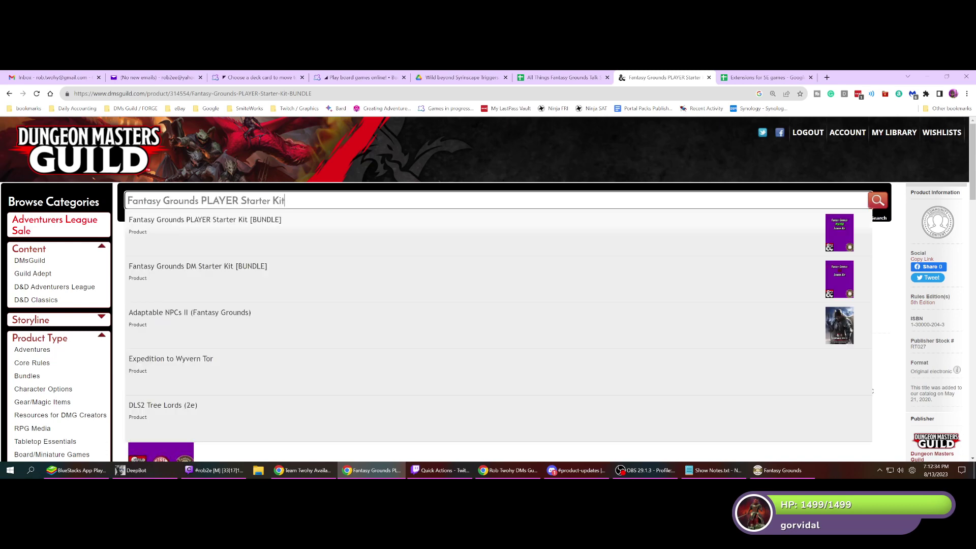
drag(201, 200, 238, 201)
click(212, 268)
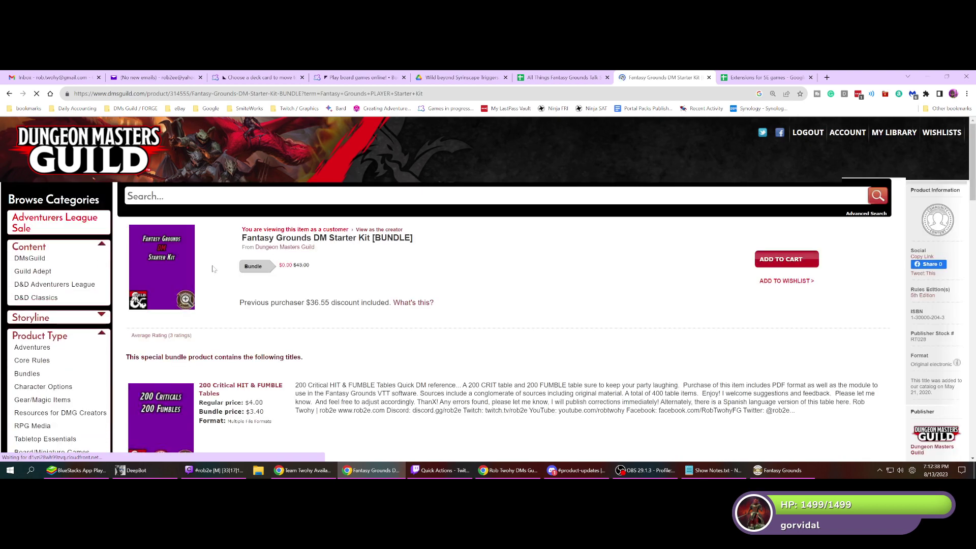
- Scroll through the DM Starter Kit's list of included titles
scroll(294, 309, down, 2)
scroll(293, 309, down, 2)
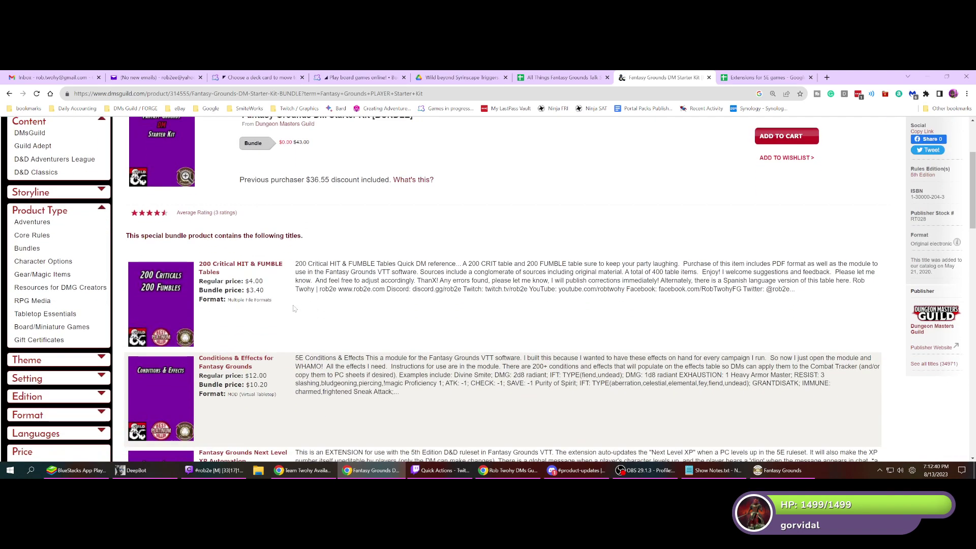
scroll(293, 306, down, 2)
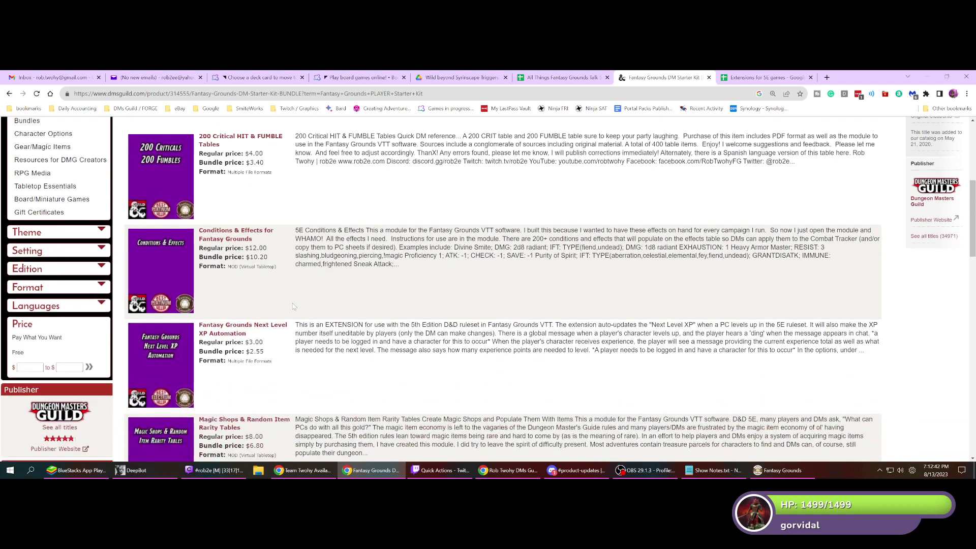
scroll(277, 331, down, 2)
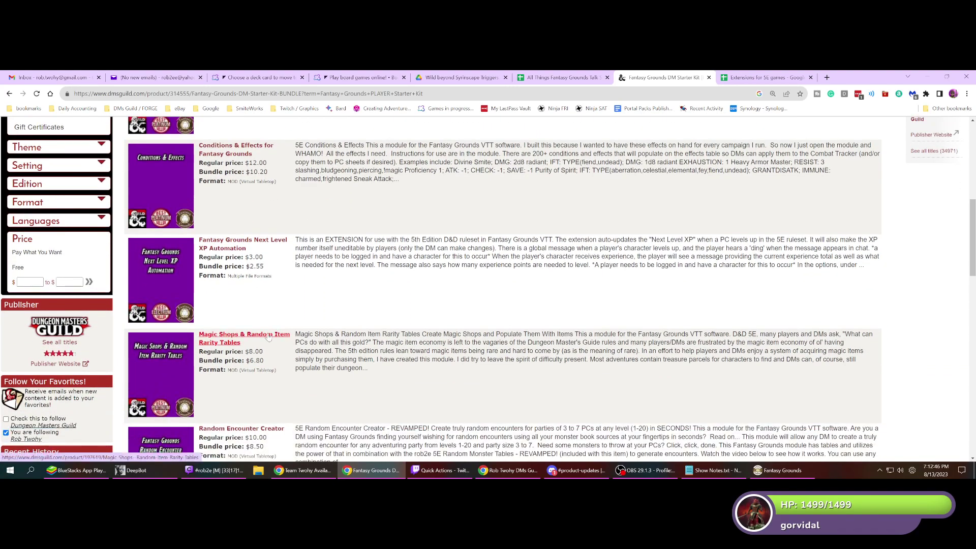
scroll(274, 332, down, 2)
scroll(269, 334, down, 4)
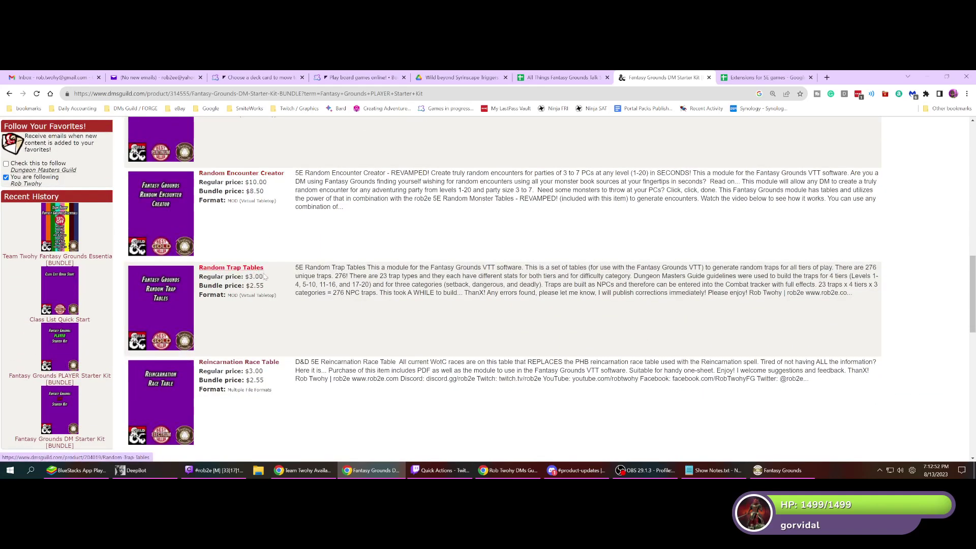
scroll(261, 277, down, 1)
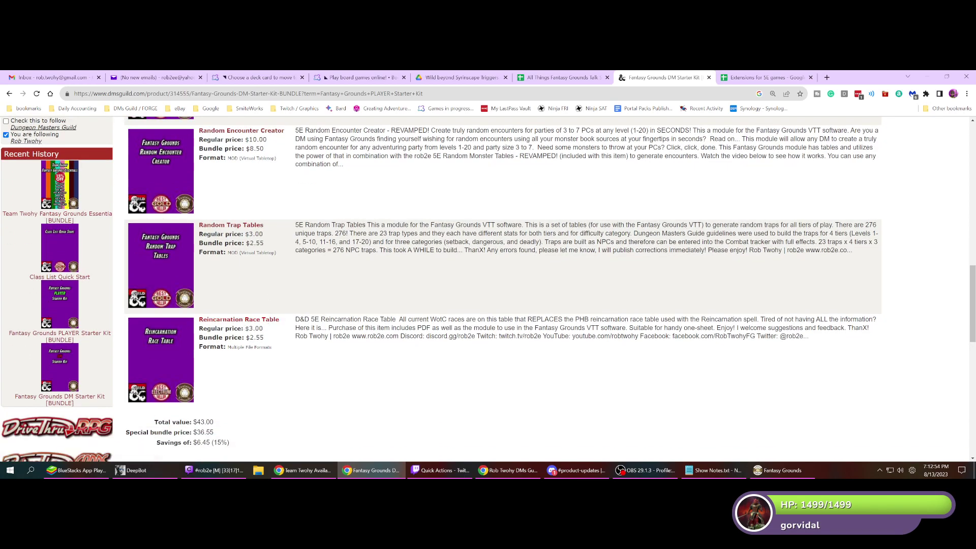
scroll(390, 339, up, 15)
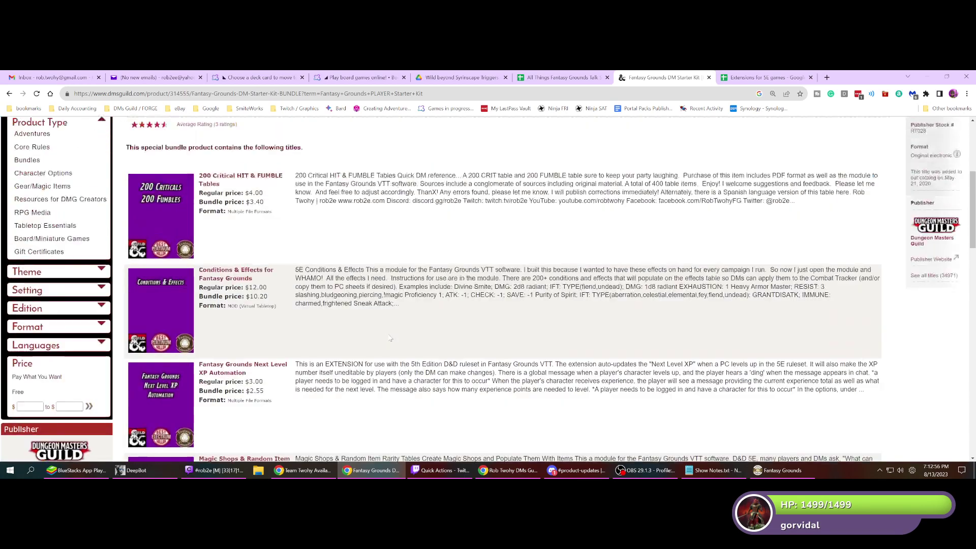
scroll(390, 338, up, 1)
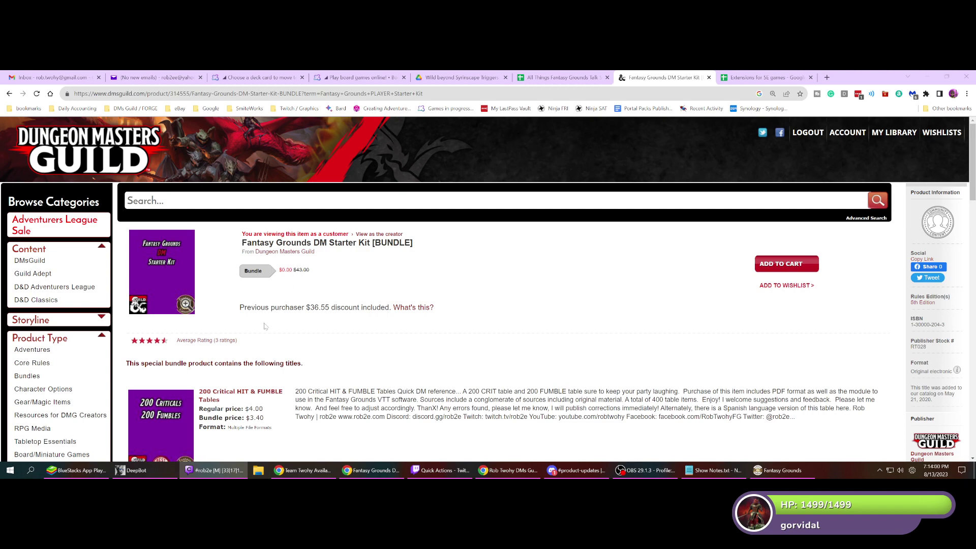
- Highlight the $3.40 bundle price of the first listed item
scroll(280, 354, down, 3)
scroll(280, 355, up, 3)
scroll(282, 357, down, 2)
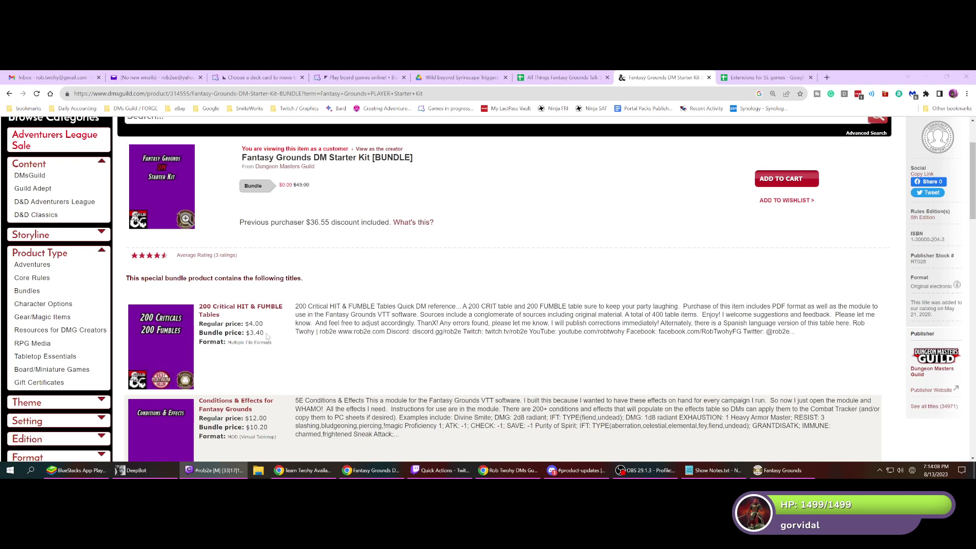
drag(265, 334, 246, 333)
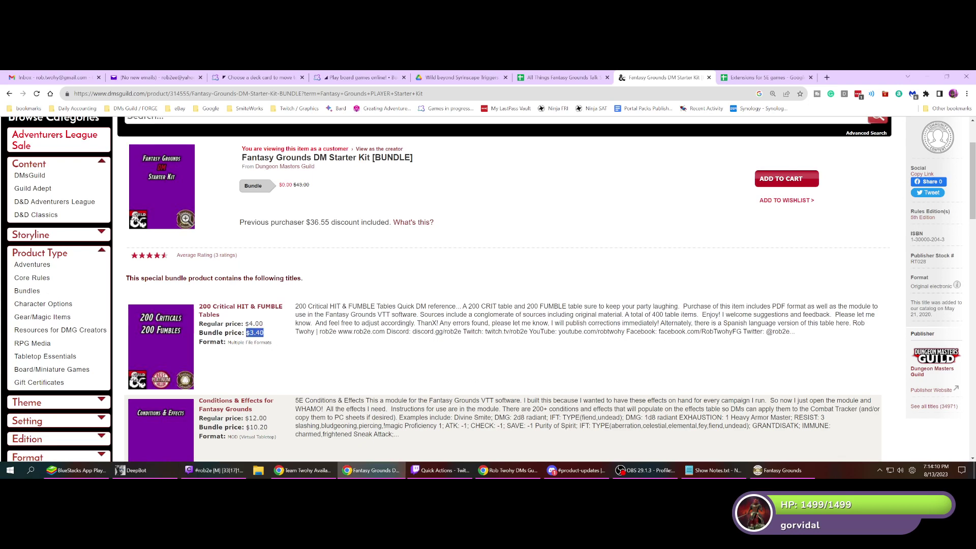
scroll(337, 299, up, 2)
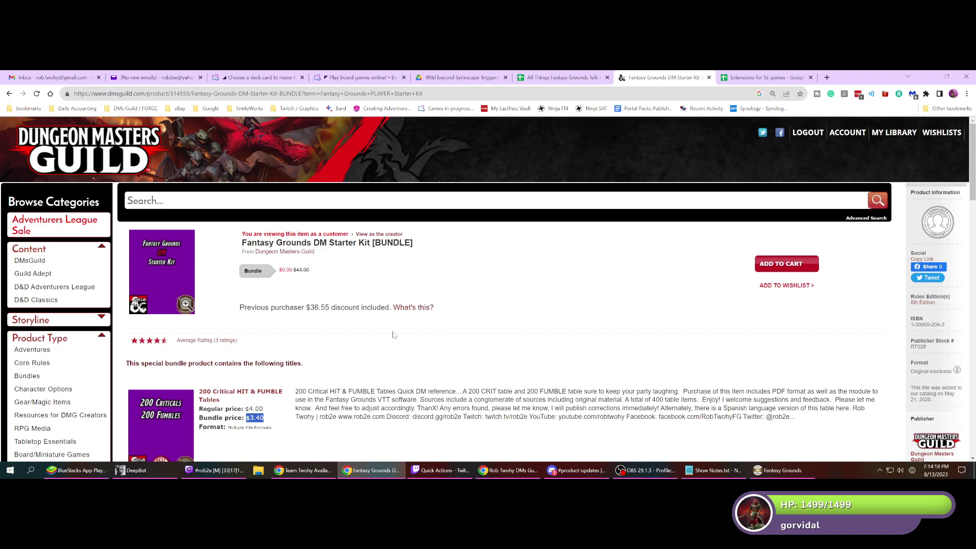
- Open the Reincarnation Race Table page and go to its Fantasy Grounds INSANITY bundle
scroll(393, 335, down, 20)
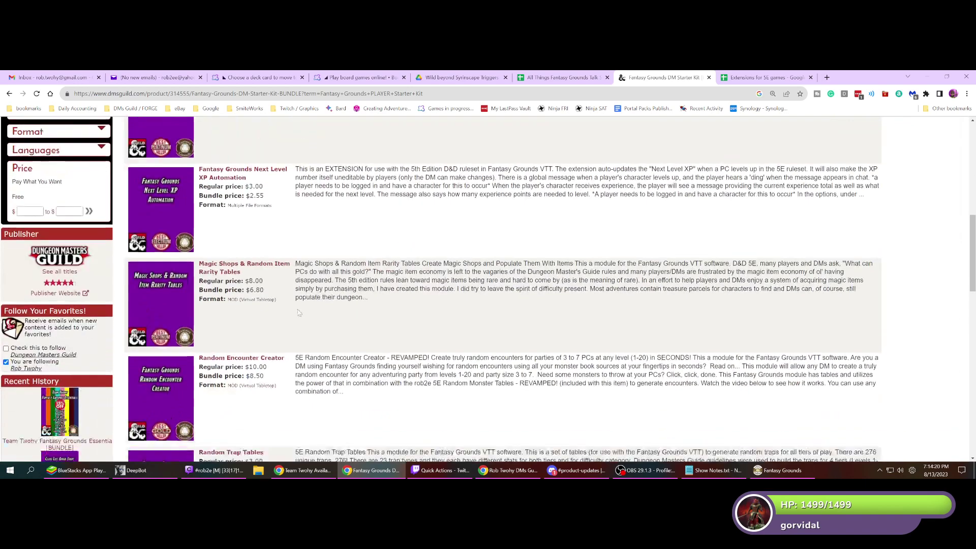
scroll(299, 312, down, 4)
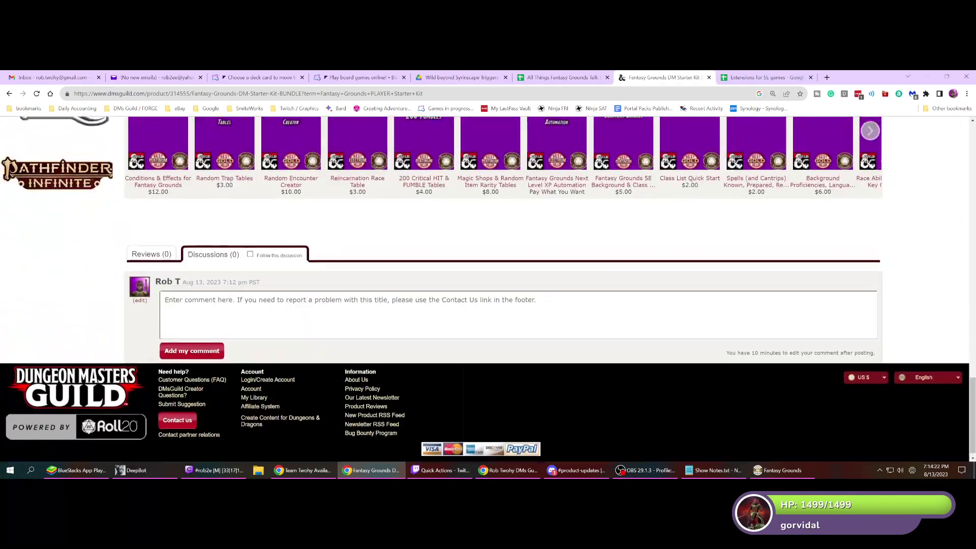
scroll(298, 313, up, 9)
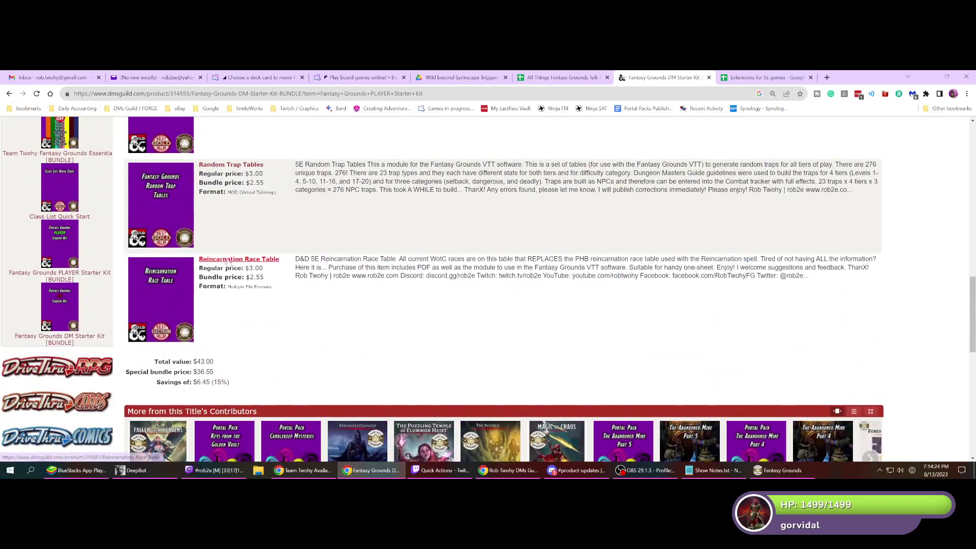
click(228, 260)
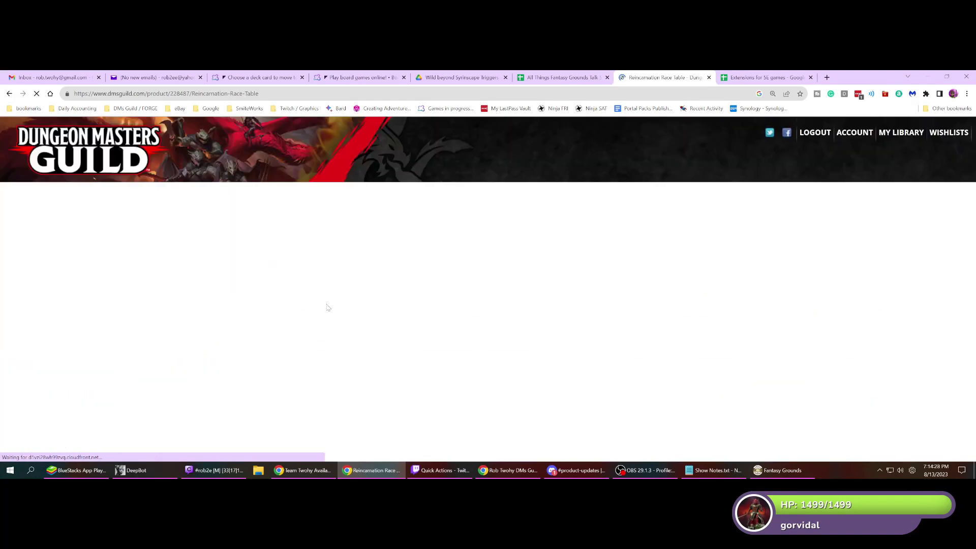
scroll(328, 308, down, 4)
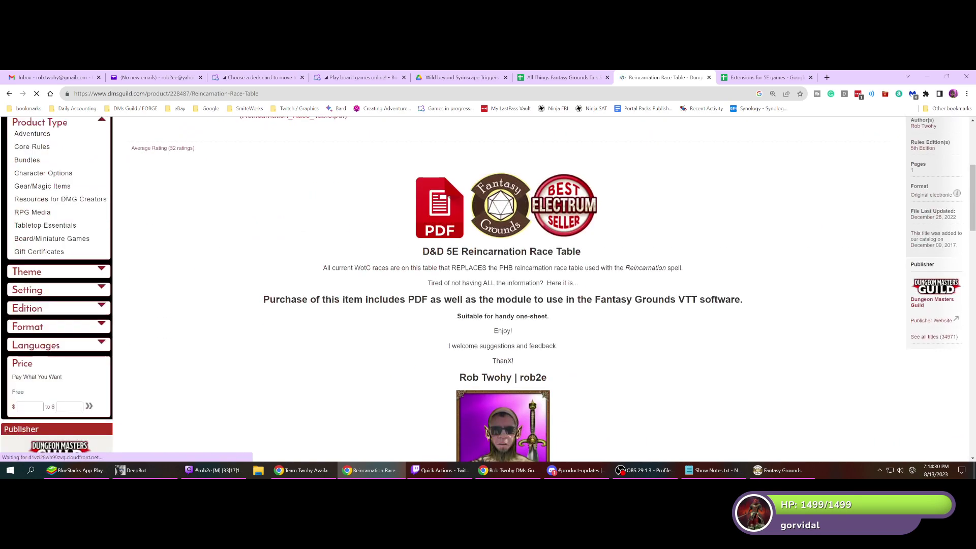
scroll(323, 304, down, 20)
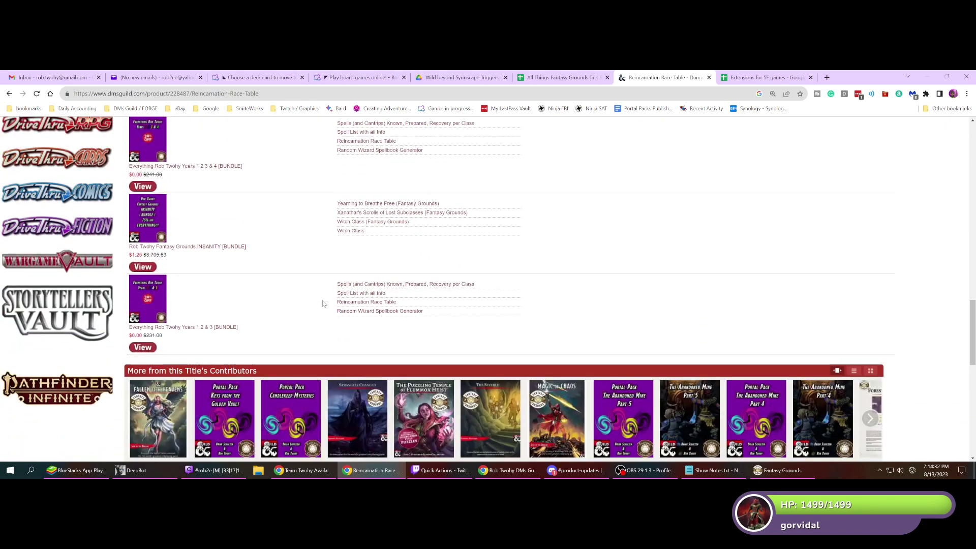
click(222, 247)
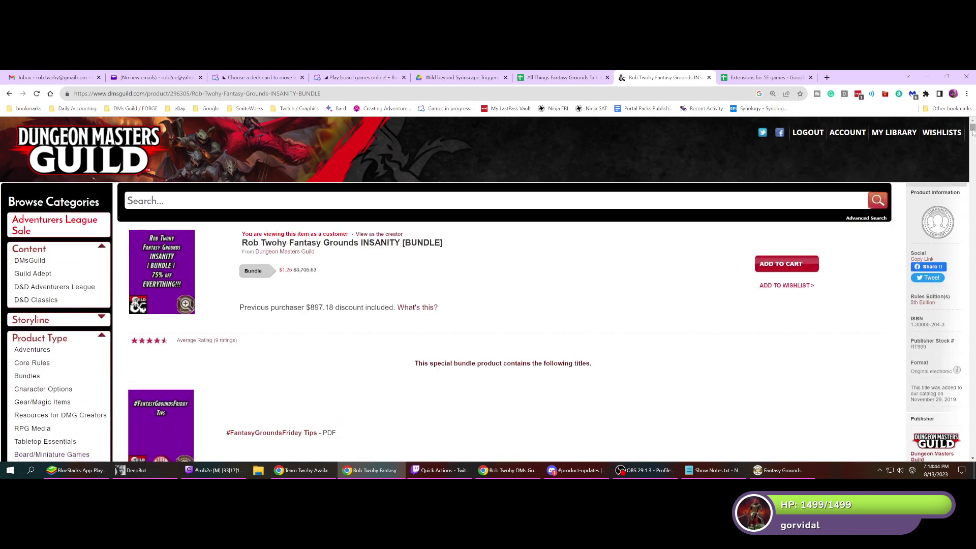
- Scroll through the INSANITY bundle's full contents list down to the totals
drag(971, 130, 972, 332)
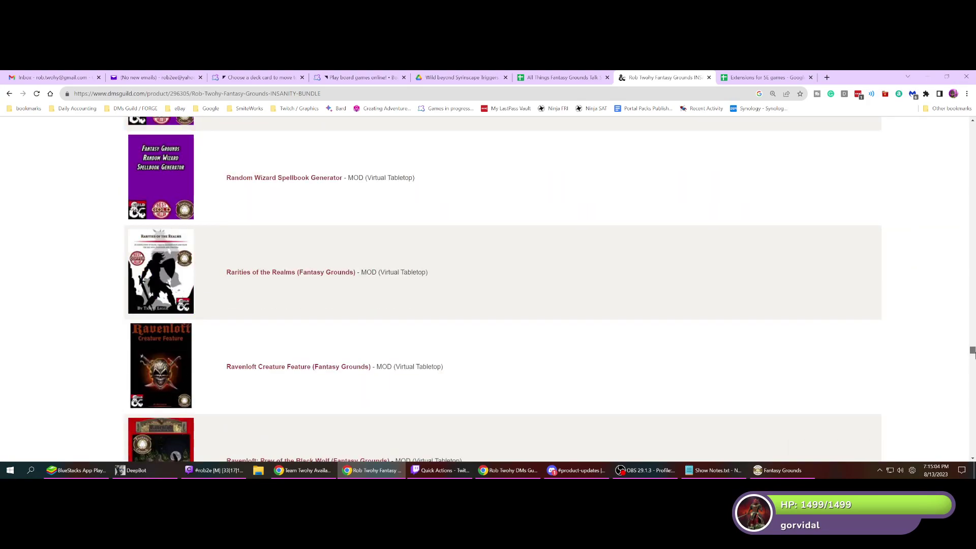
drag(972, 351, 973, 378)
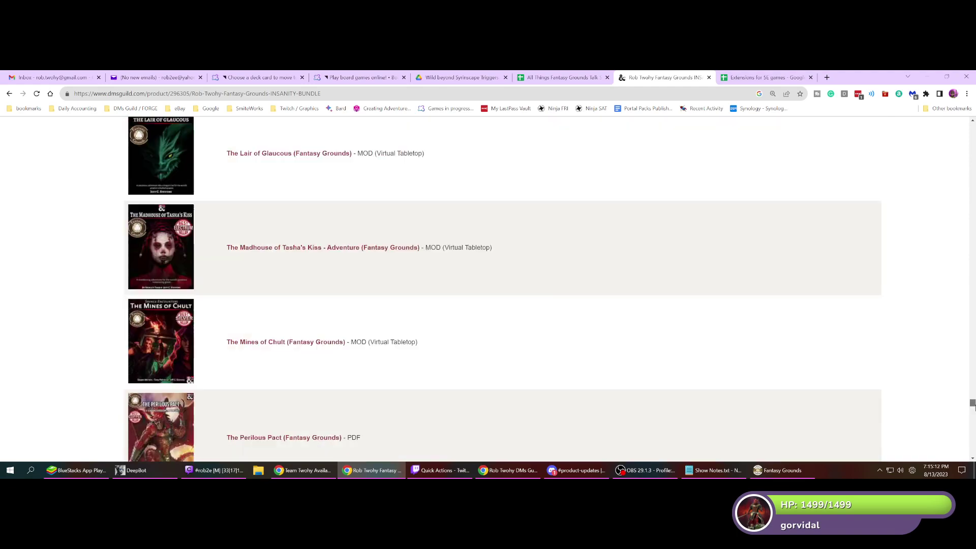
drag(972, 405, 972, 447)
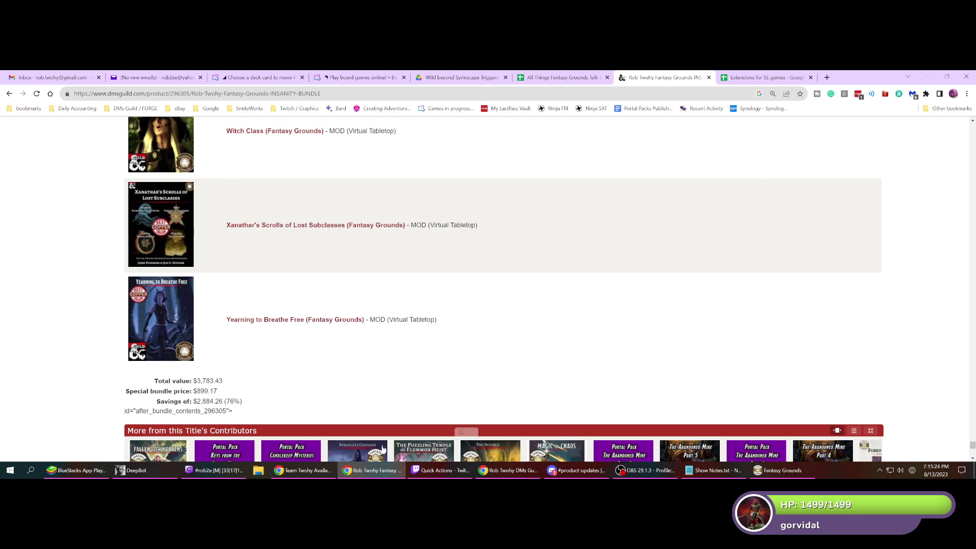
drag(235, 411, 196, 411)
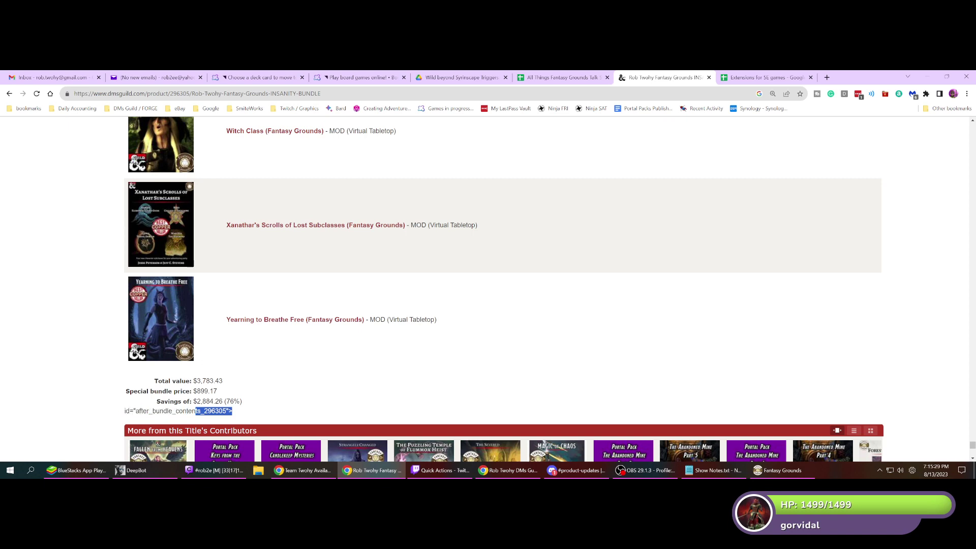
click(323, 407)
- Back at the top, strip the product name from the bundle's address
scroll(462, 365, up, 3)
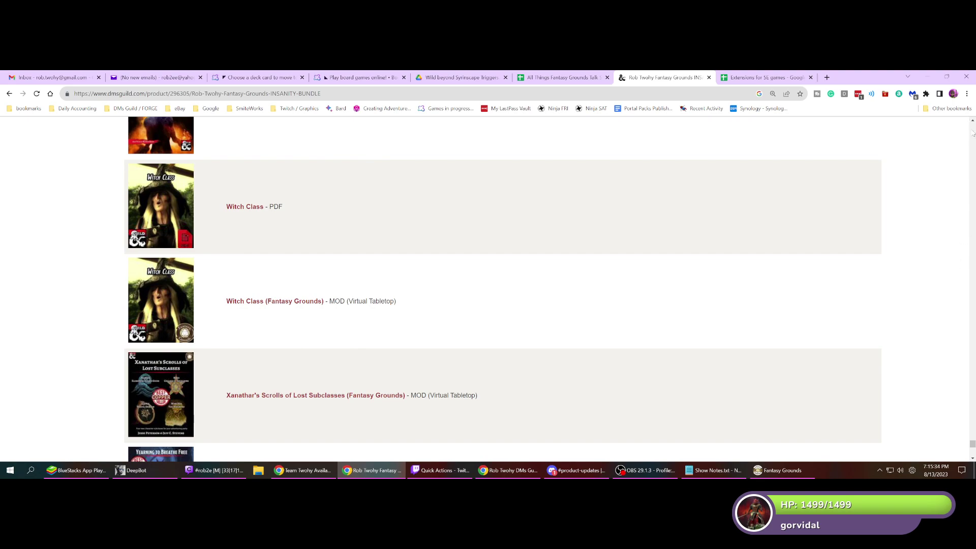
scroll(945, 302, up, 15)
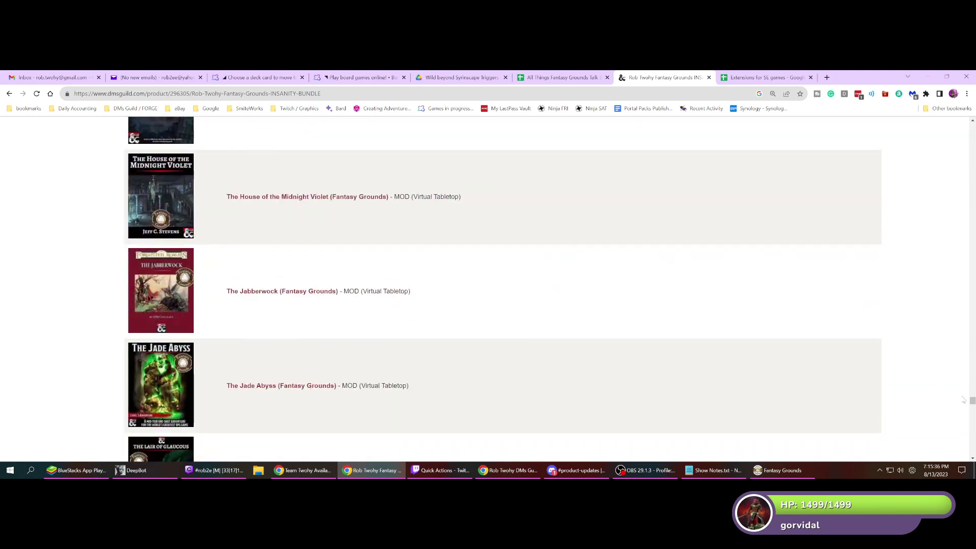
drag(972, 401, 971, 125)
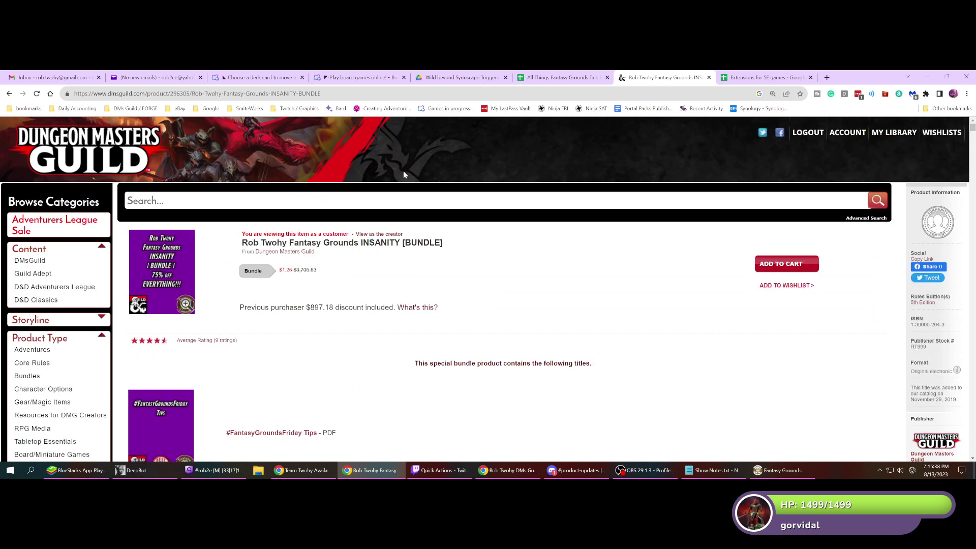
drag(192, 93, 320, 94)
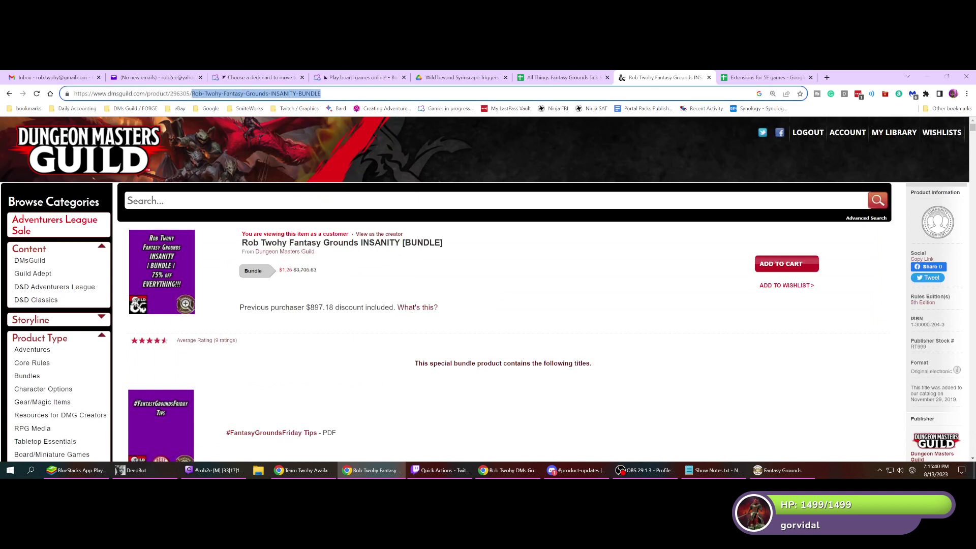
key(BackSpace)
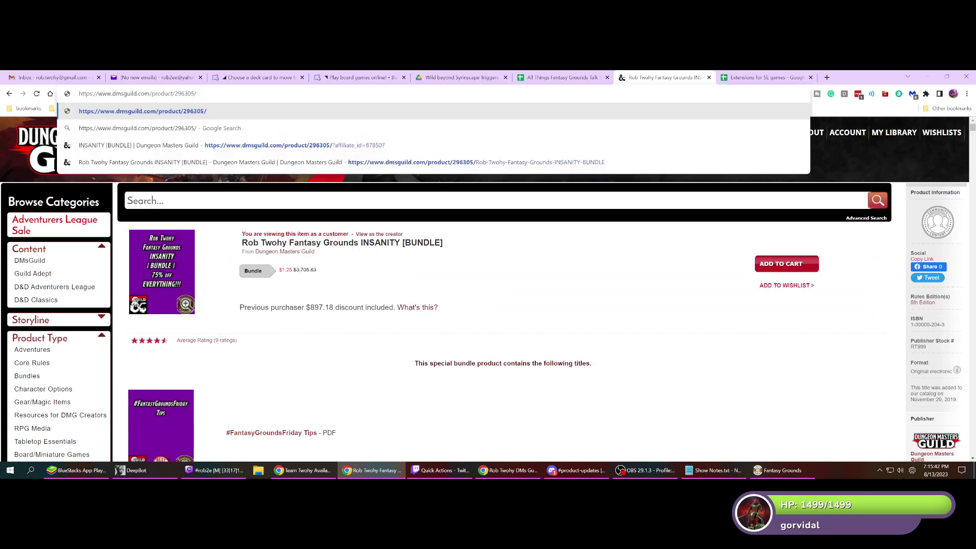
- Load the INSANITY bundle at its affiliate_id link, then switch to the Royalty Report window
text(?)
key(Down)
key(Down)
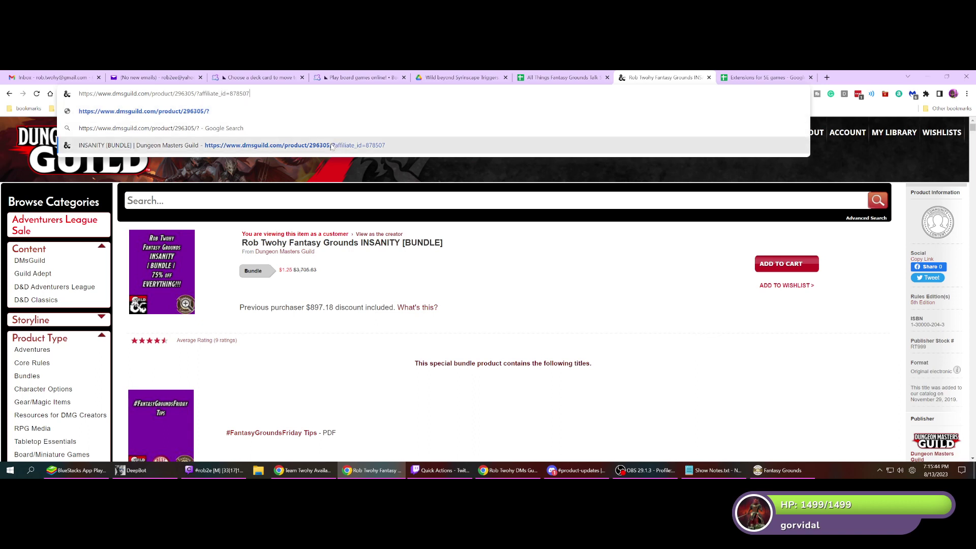
key(Return)
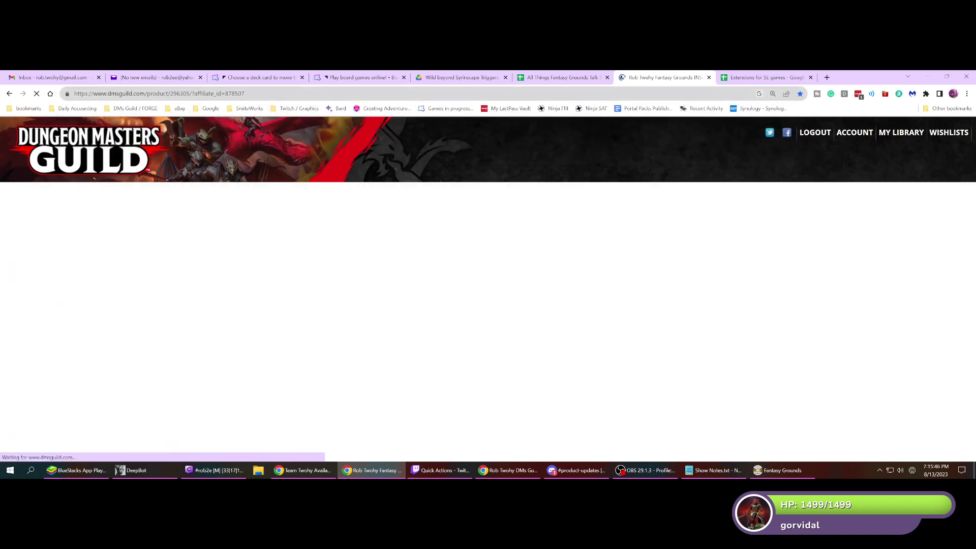
key(ctrl+l)
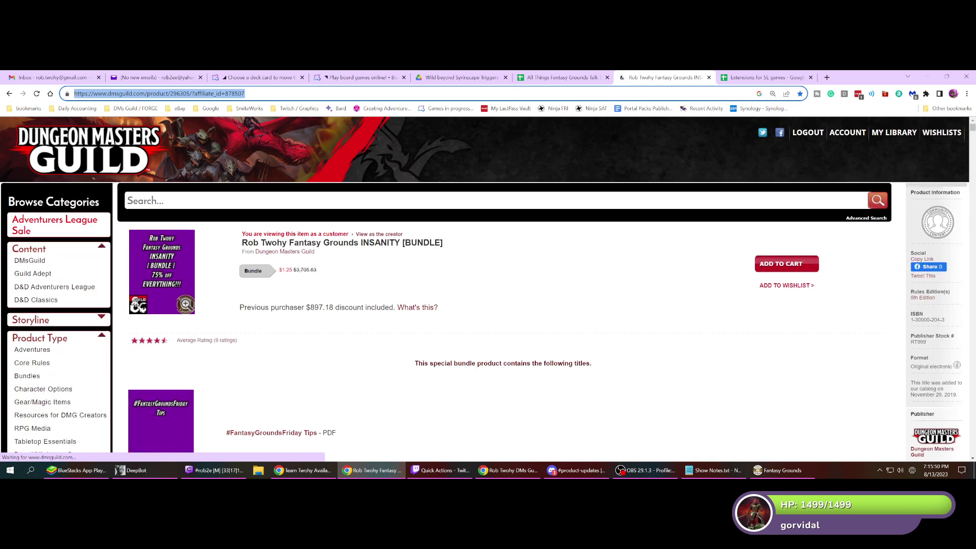
key(alt+Tab)
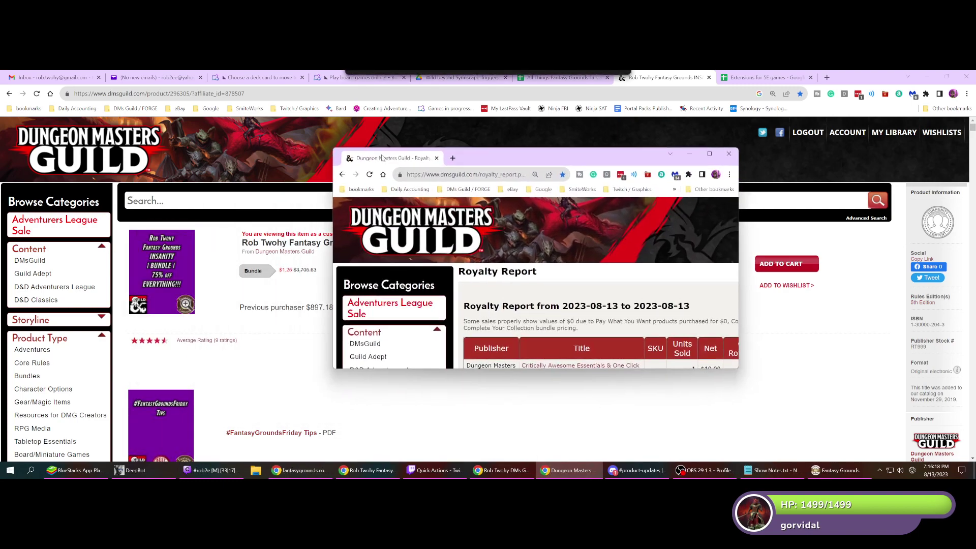
- Maximize the Royalty Report window and rerun the 2023-08-13 report
click(710, 154)
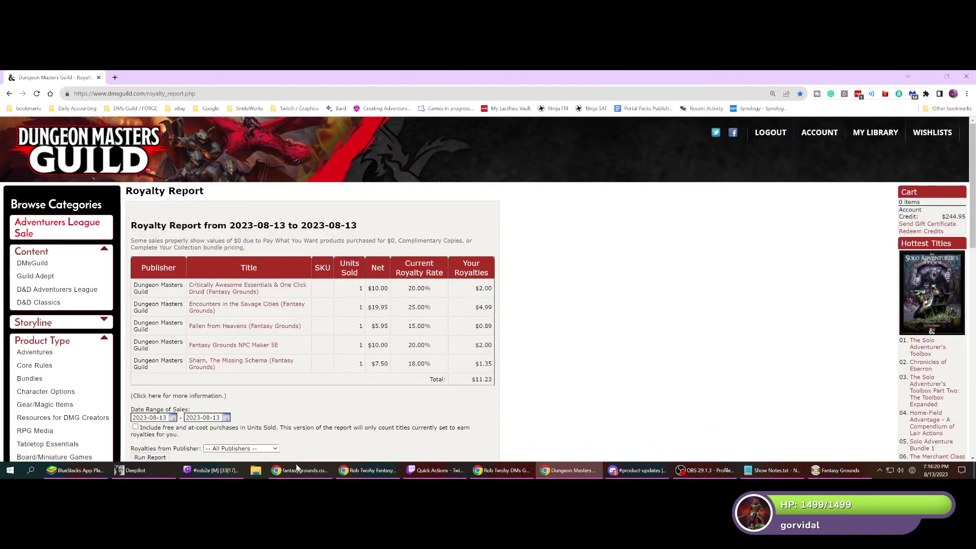
click(150, 457)
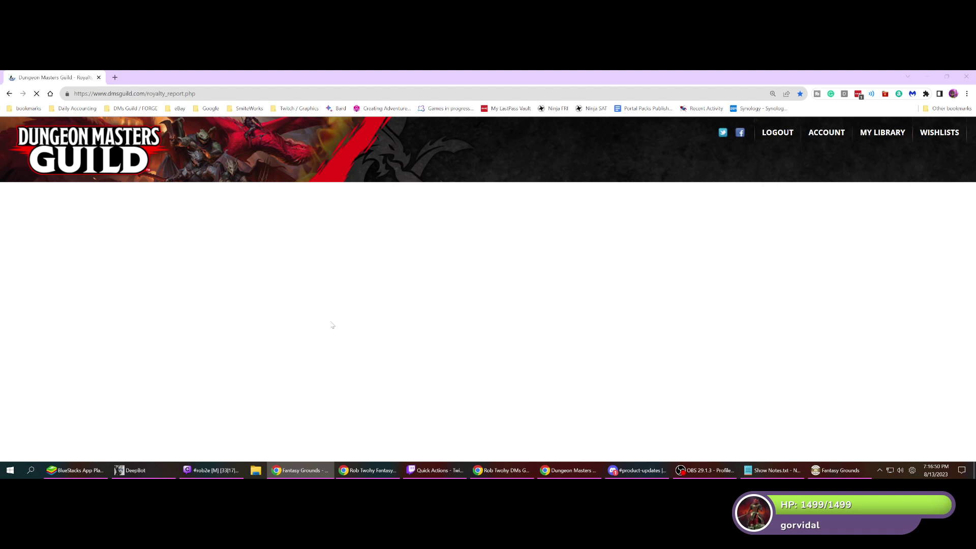
click(633, 472)
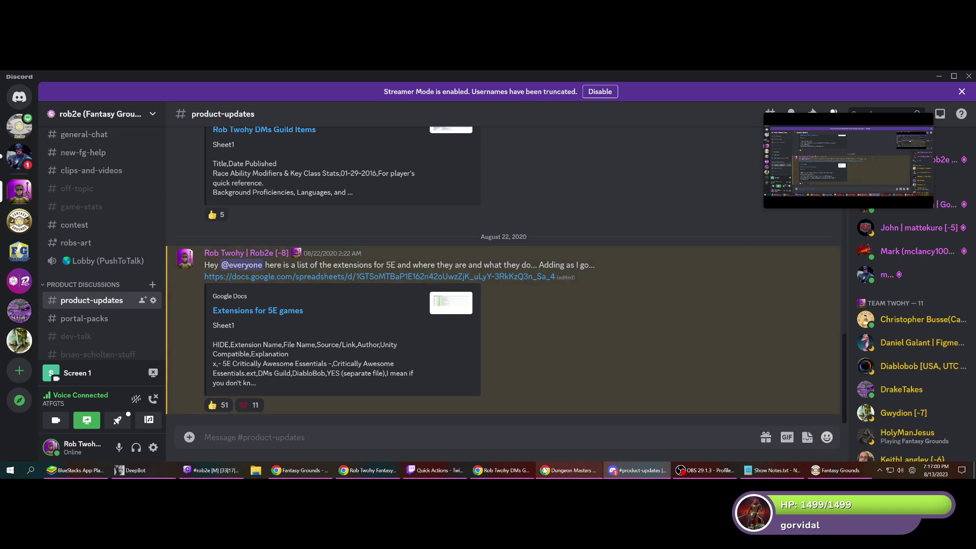
click(554, 472)
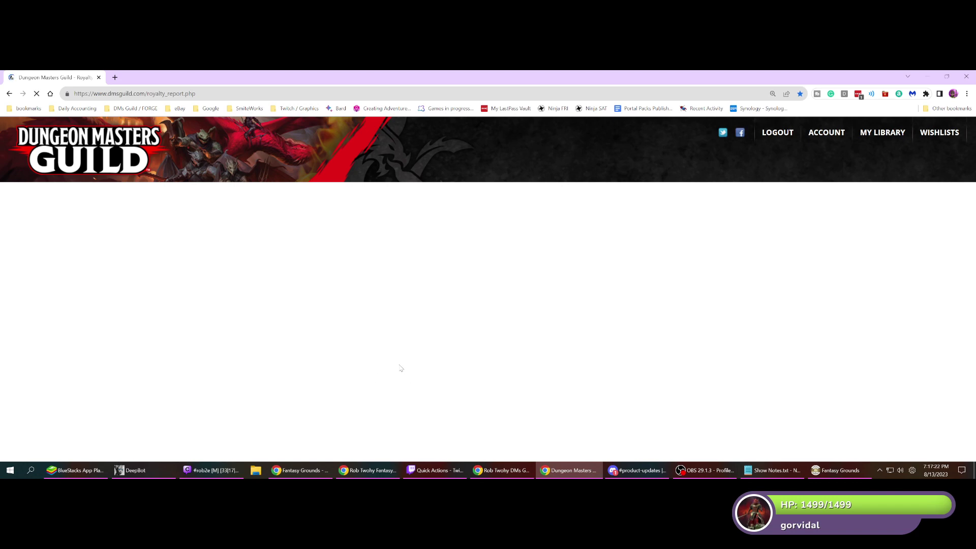
- Check the royalty report's $100.49 Total row, then switch to the DMs Guild Items sheet
scroll(554, 356, down, 3)
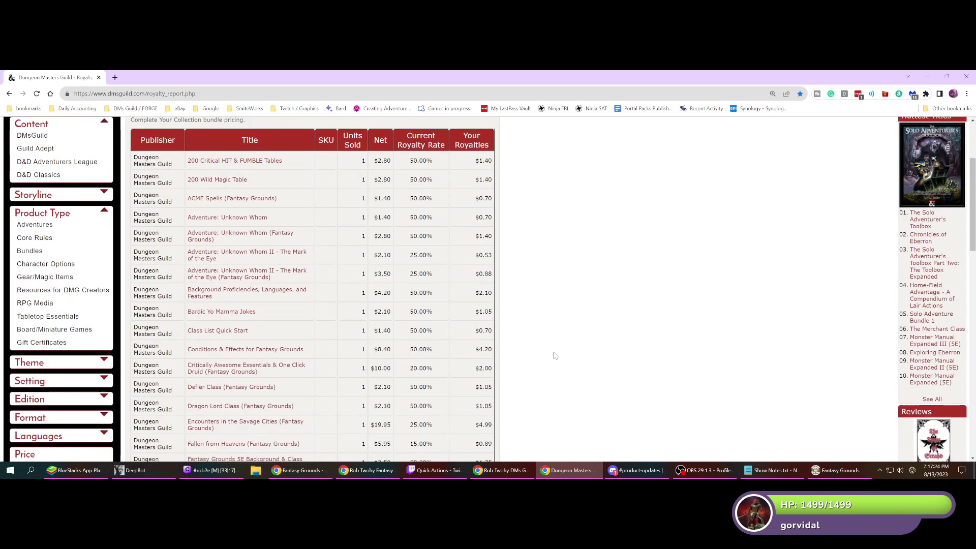
scroll(554, 353, down, 15)
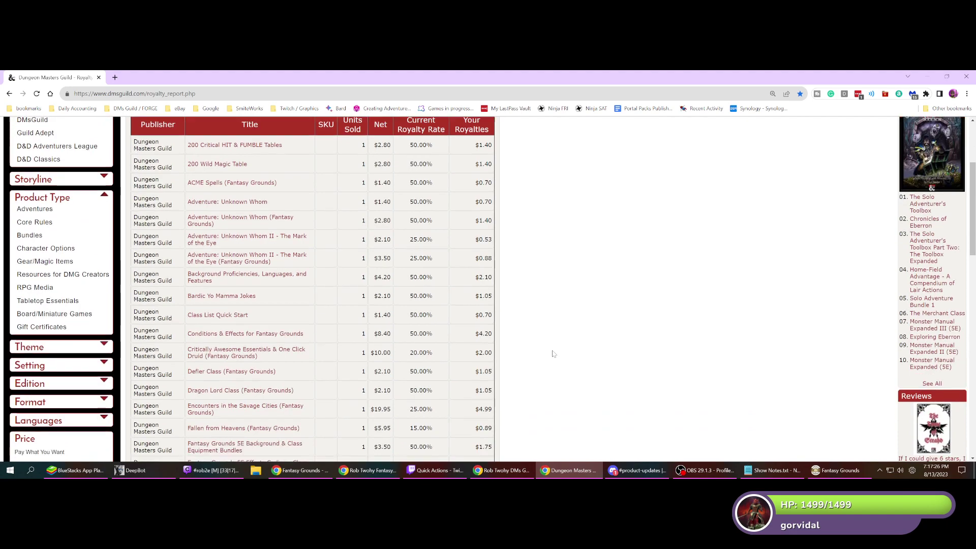
scroll(552, 353, down, 4)
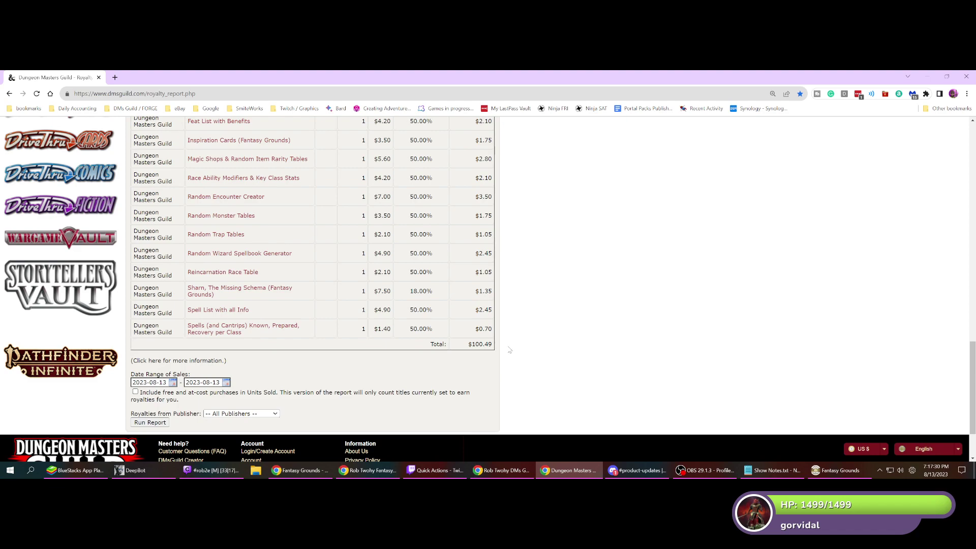
scroll(565, 351, up, 15)
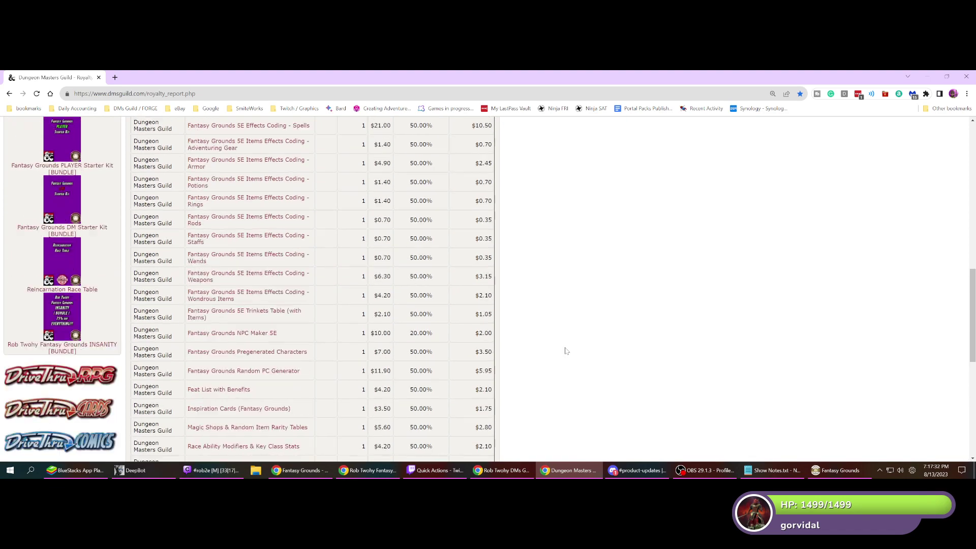
scroll(565, 351, up, 4)
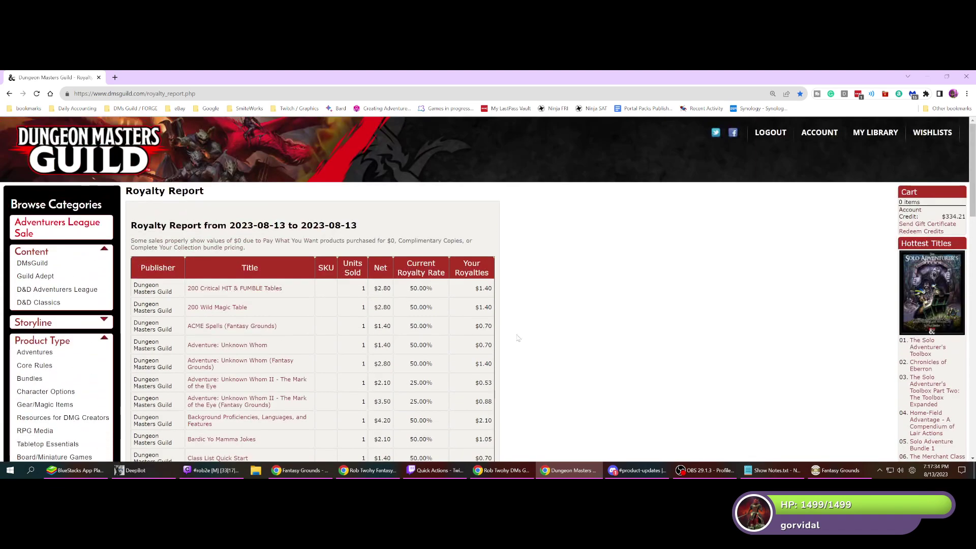
scroll(346, 361, down, 8)
scroll(317, 358, down, 6)
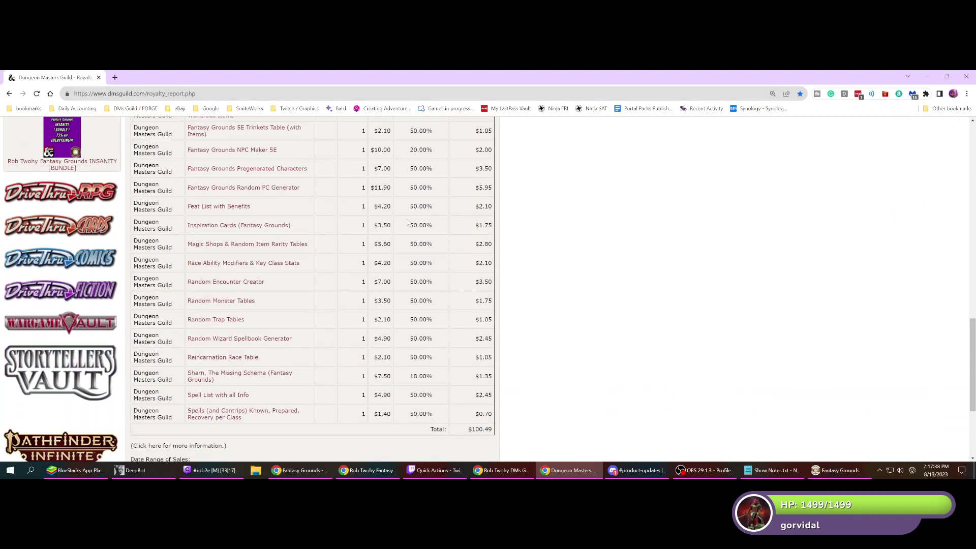
click(478, 471)
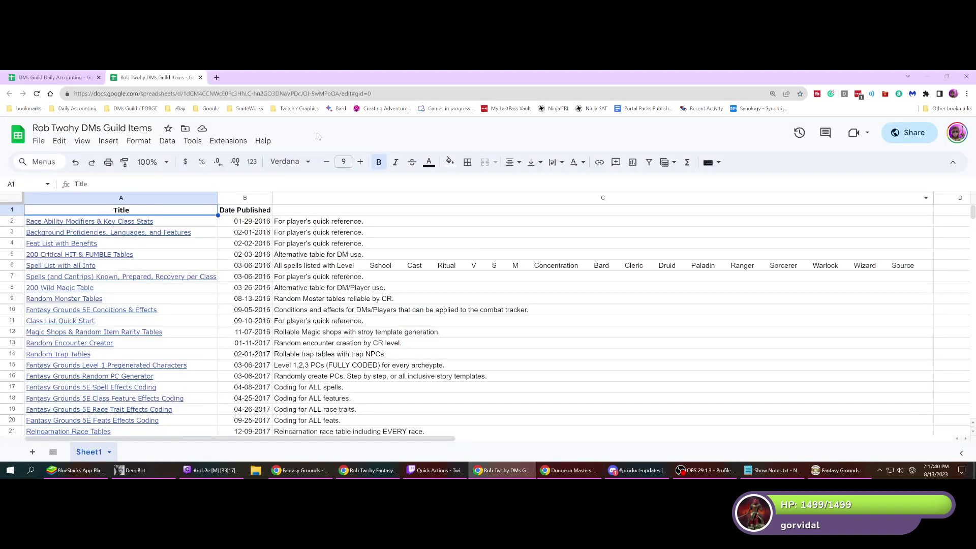
- In a new tab, search 'dms guild twohy 1 2 3 4' and open the Years 1 2 3 & 4 bundle page
click(217, 77)
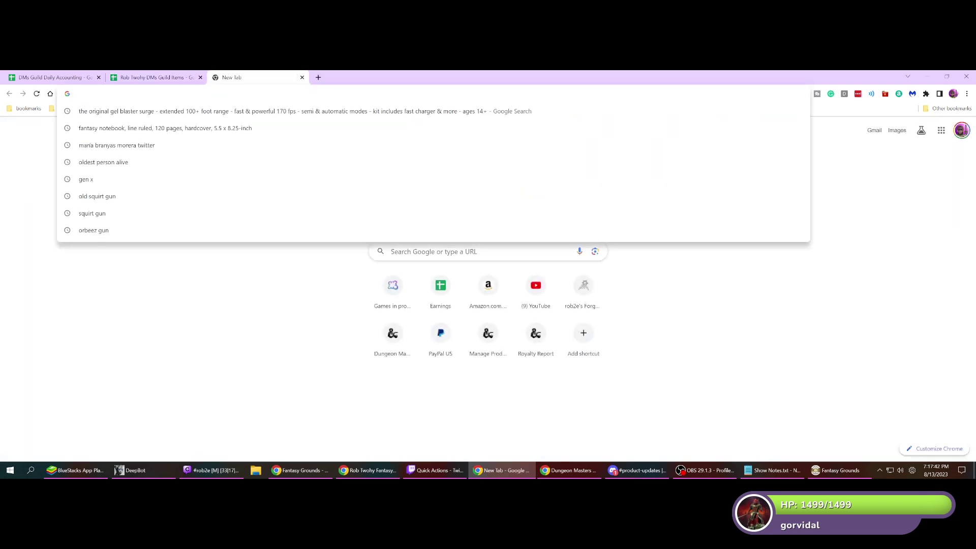
text(dms guild)
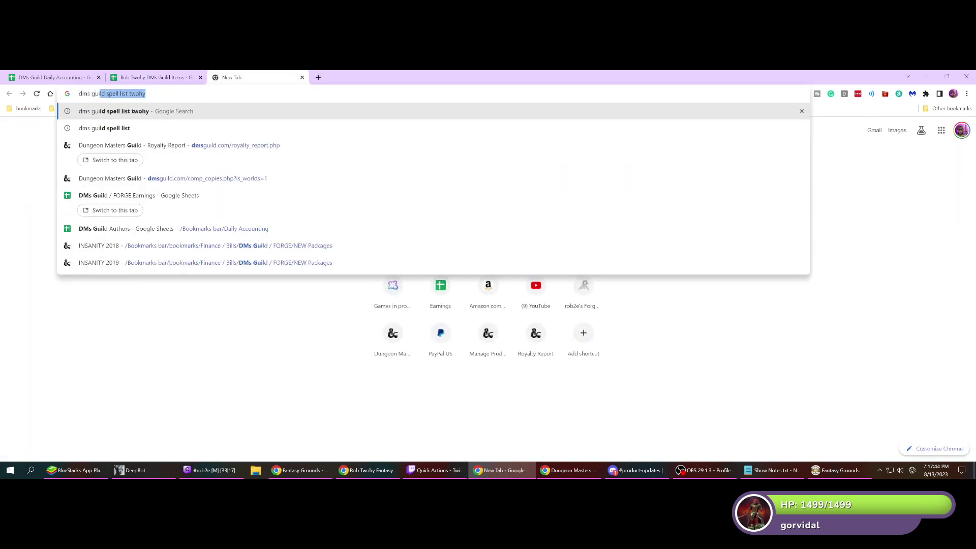
text( twohy )
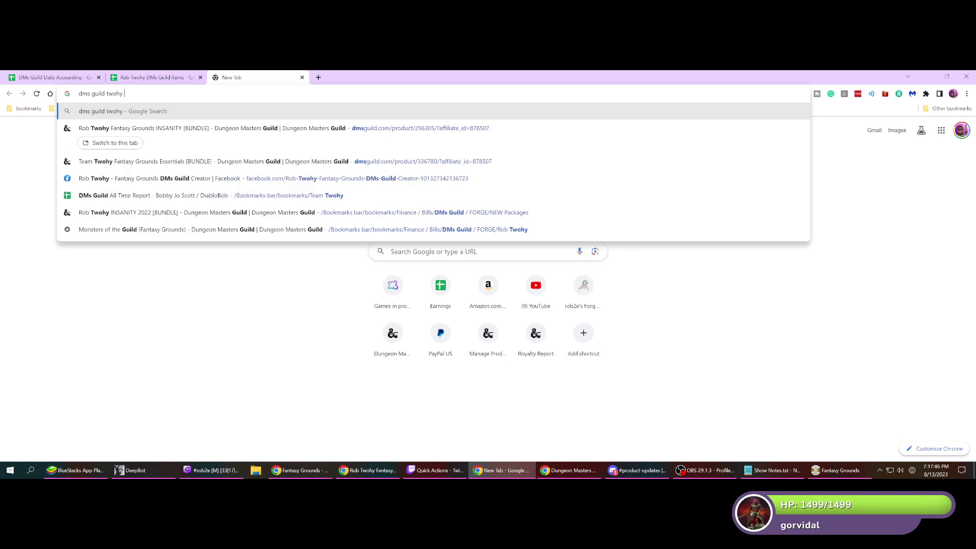
text(1 2 3 4)
key(Return)
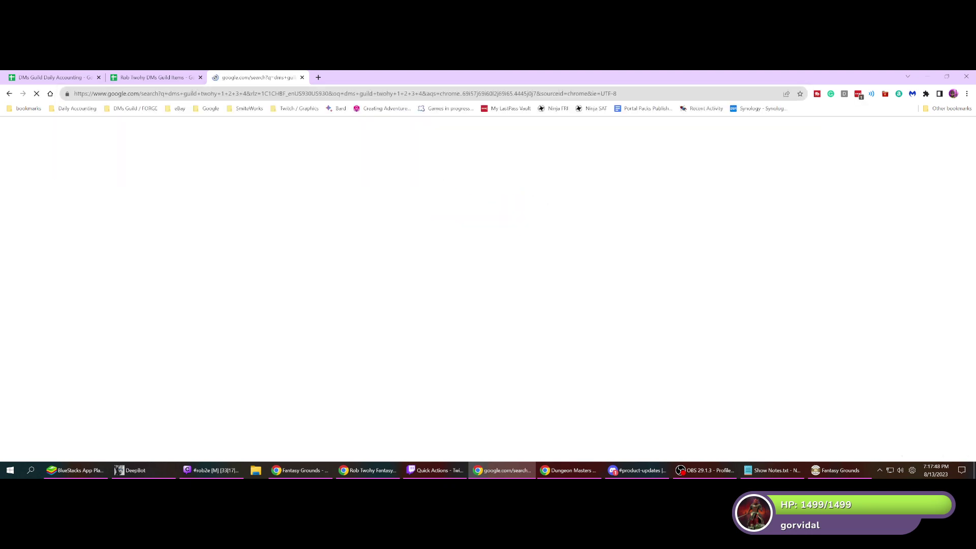
click(196, 283)
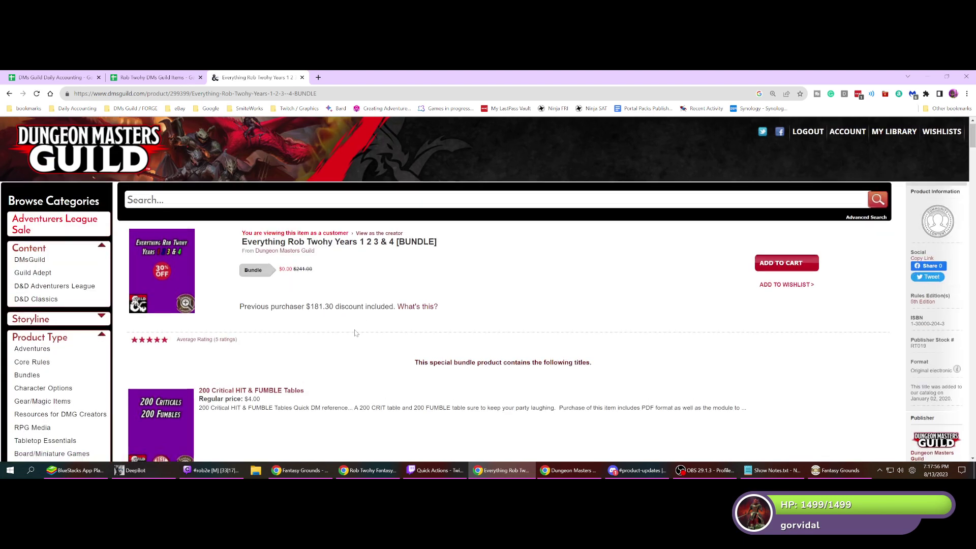
- Scroll the bundle's item list to the ACME Spells ($2.00) entry next to 200 Wild Magic Table ($4.00)
scroll(357, 334, down, 4)
scroll(356, 333, down, 2)
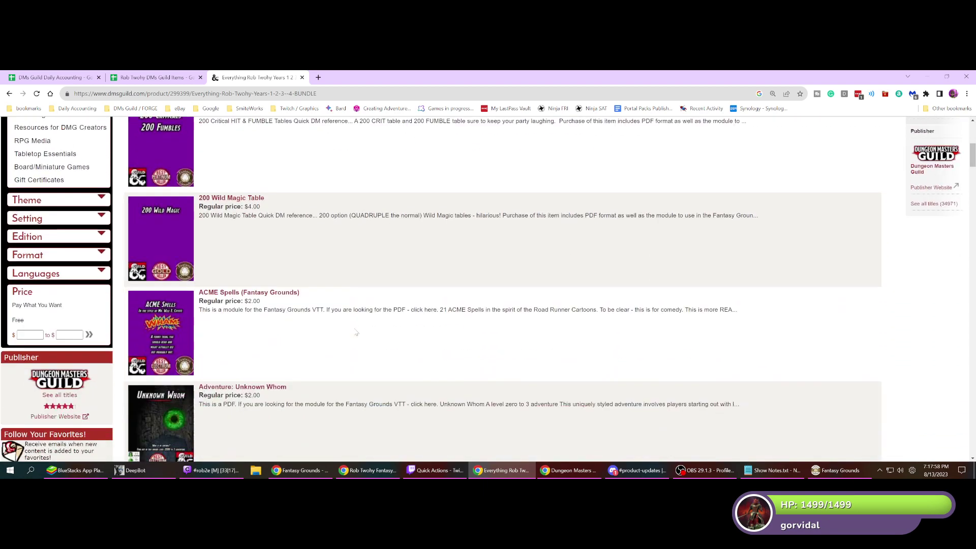
scroll(356, 333, down, 12)
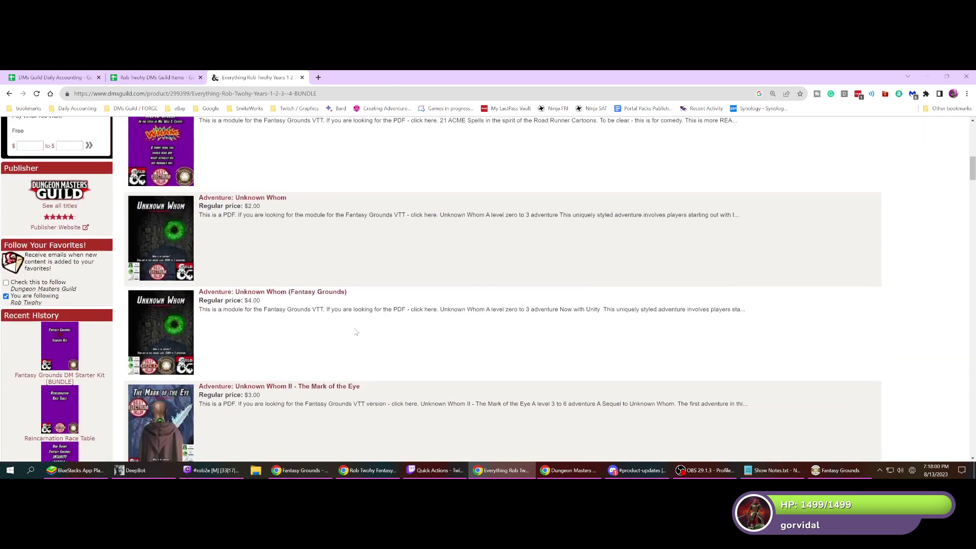
scroll(354, 329, down, 3)
scroll(238, 282, up, 14)
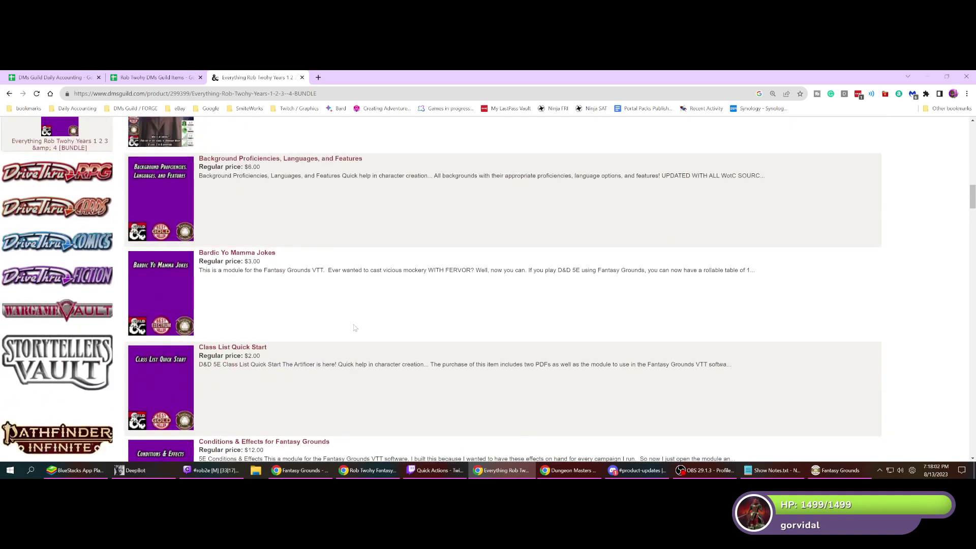
scroll(239, 282, up, 3)
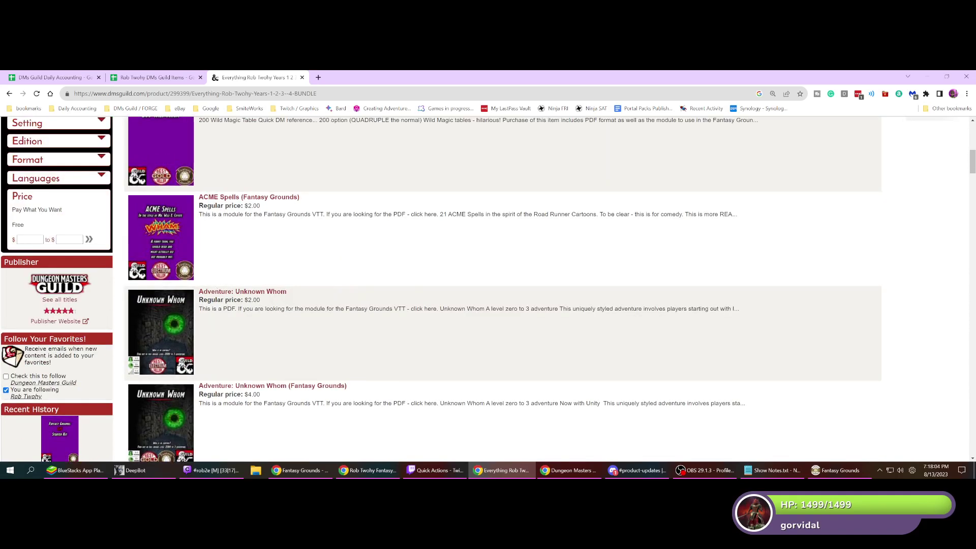
scroll(211, 309, down, 1)
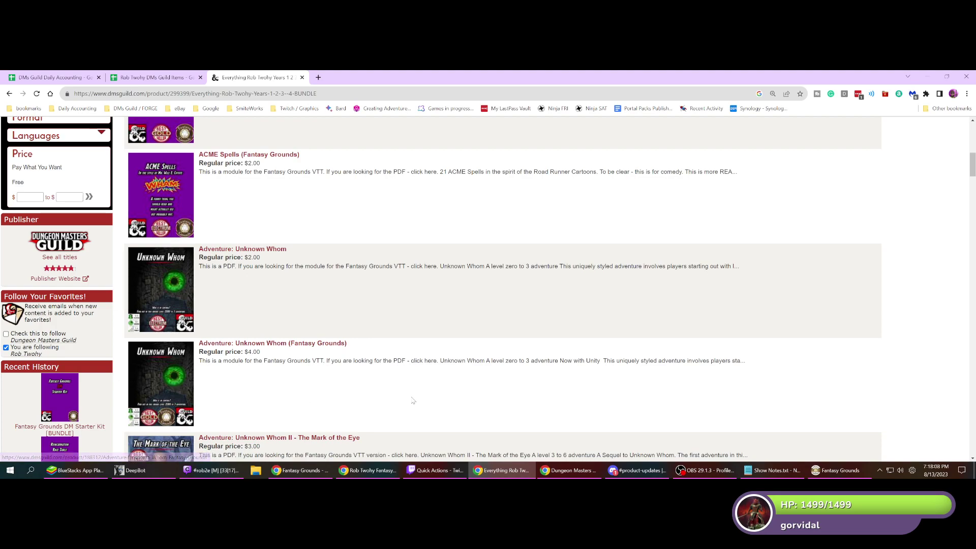
scroll(413, 401, down, 6)
scroll(413, 391, up, 3)
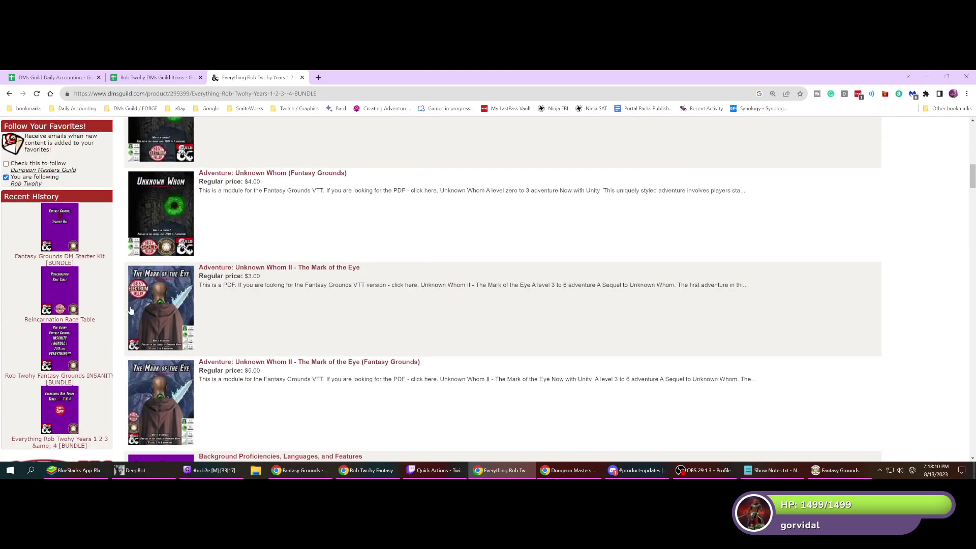
scroll(497, 363, down, 10)
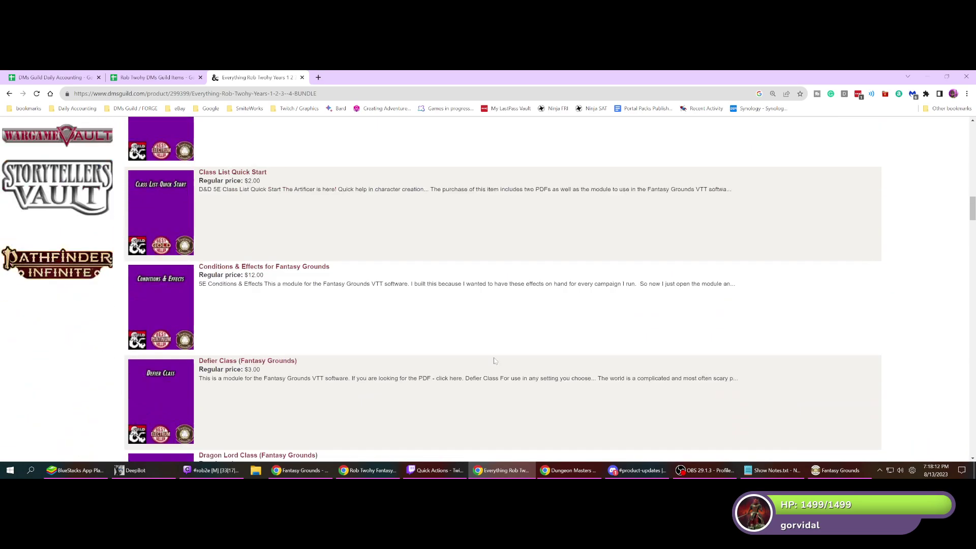
scroll(494, 360, down, 11)
scroll(292, 304, up, 6)
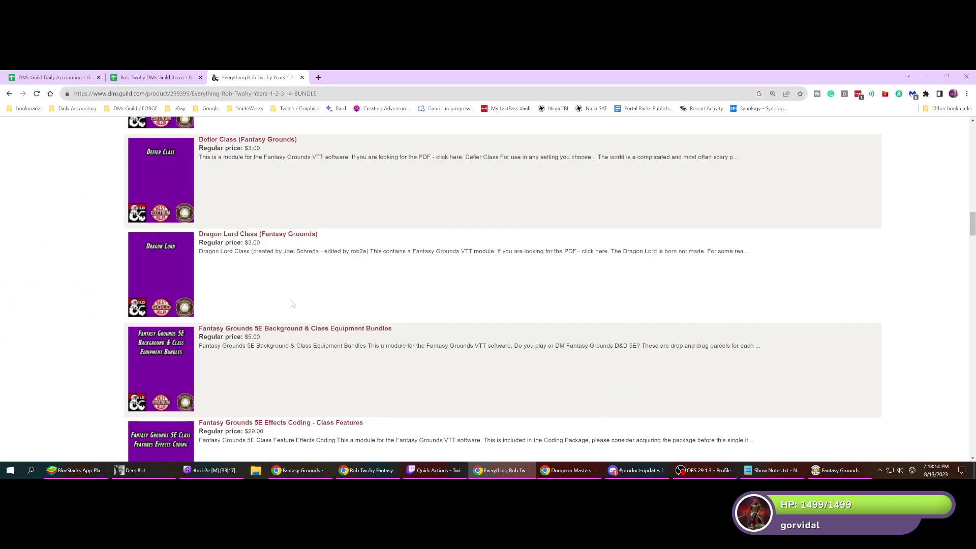
scroll(292, 304, up, 12)
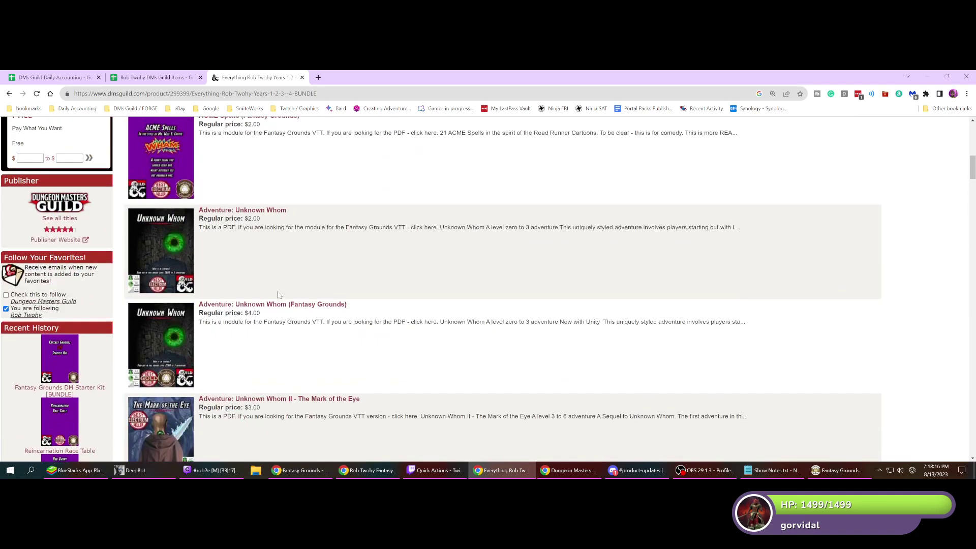
scroll(279, 294, up, 3)
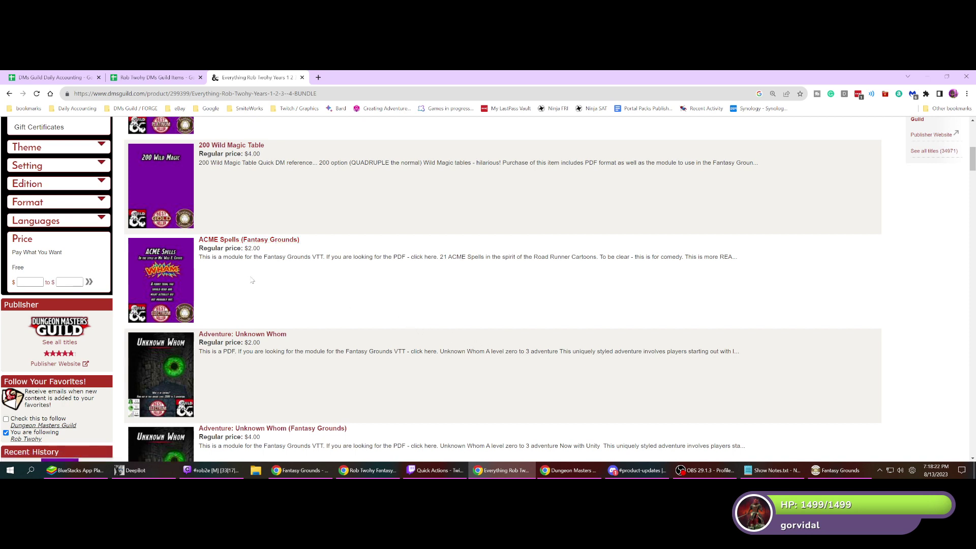
- Open the ACME Spells product page and read its description, highlighting the comedy line, then return to Fantasy Grounds
click(164, 284)
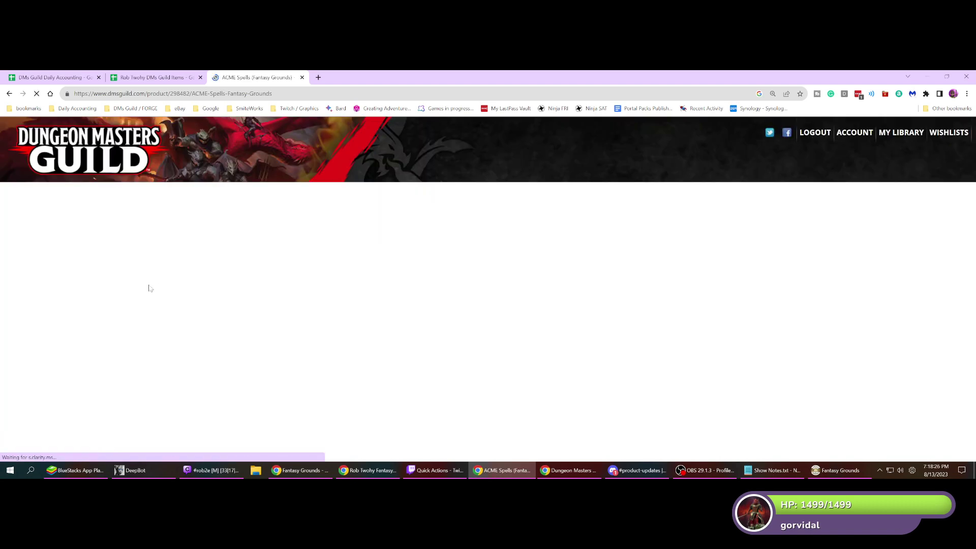
scroll(343, 344, down, 2)
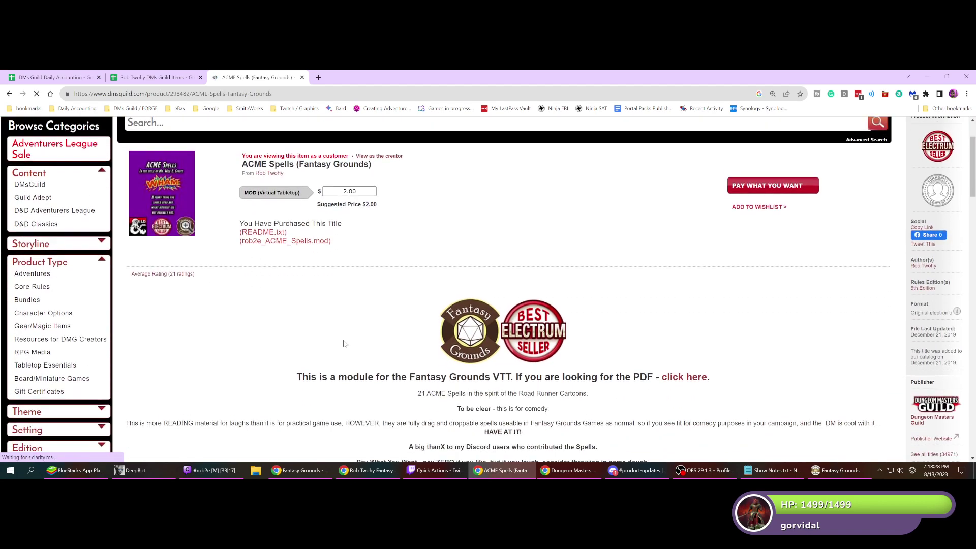
scroll(344, 344, down, 2)
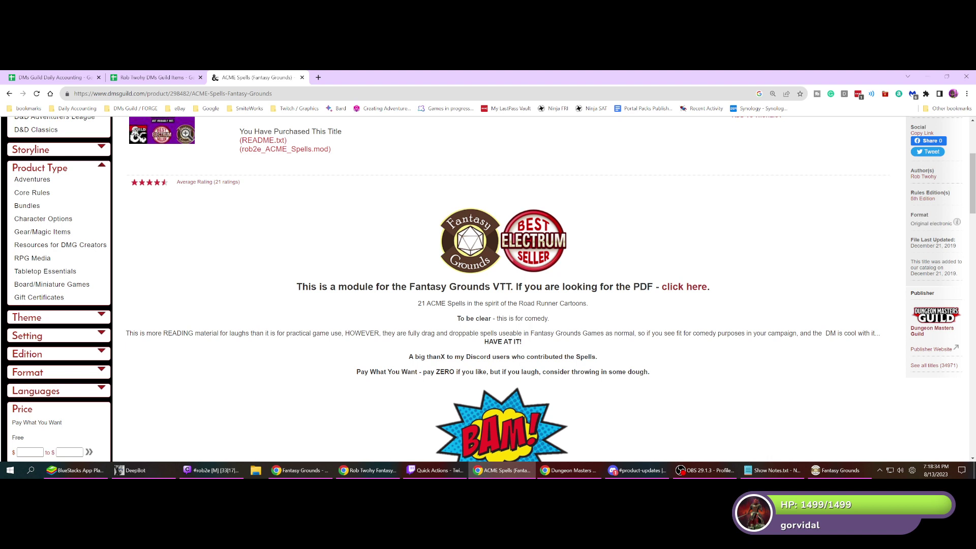
drag(456, 318, 571, 321)
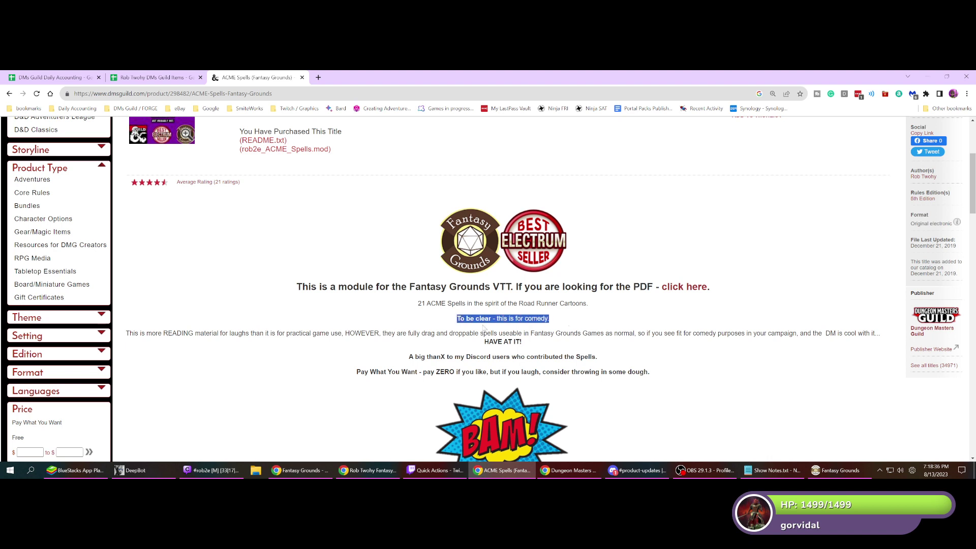
click(568, 325)
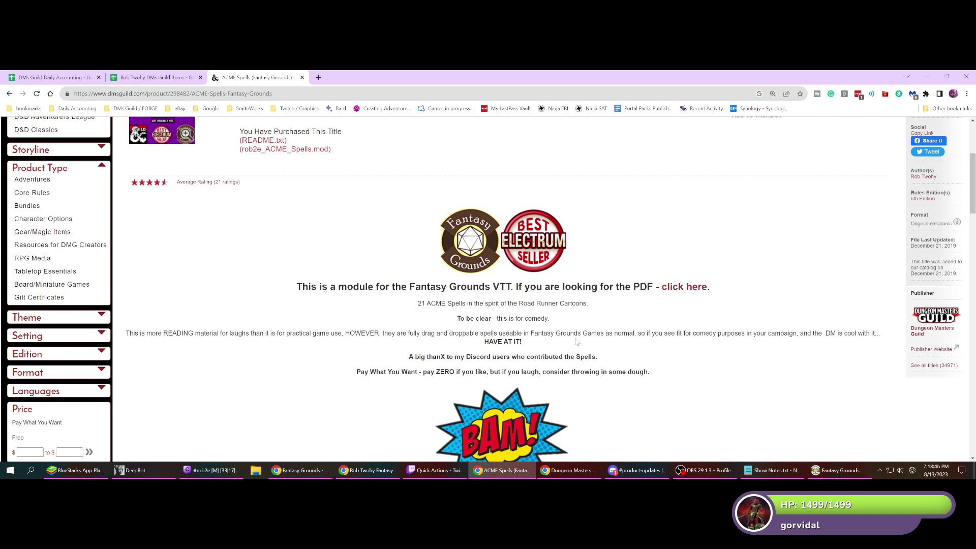
scroll(583, 344, down, 5)
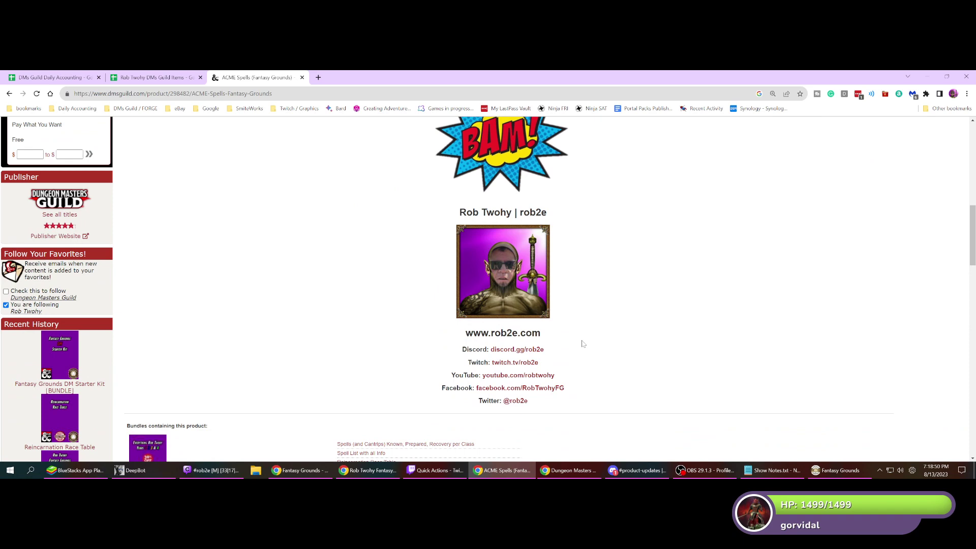
scroll(583, 344, up, 5)
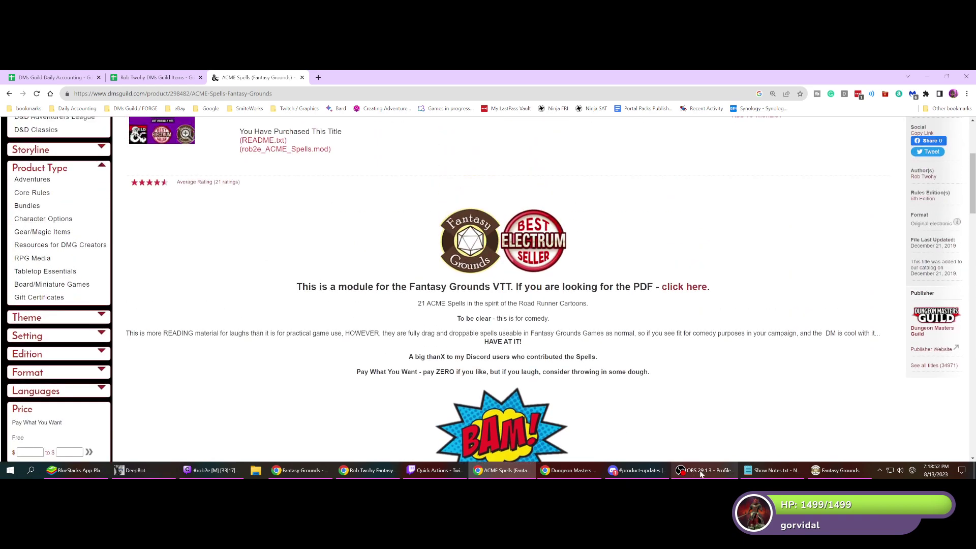
click(840, 471)
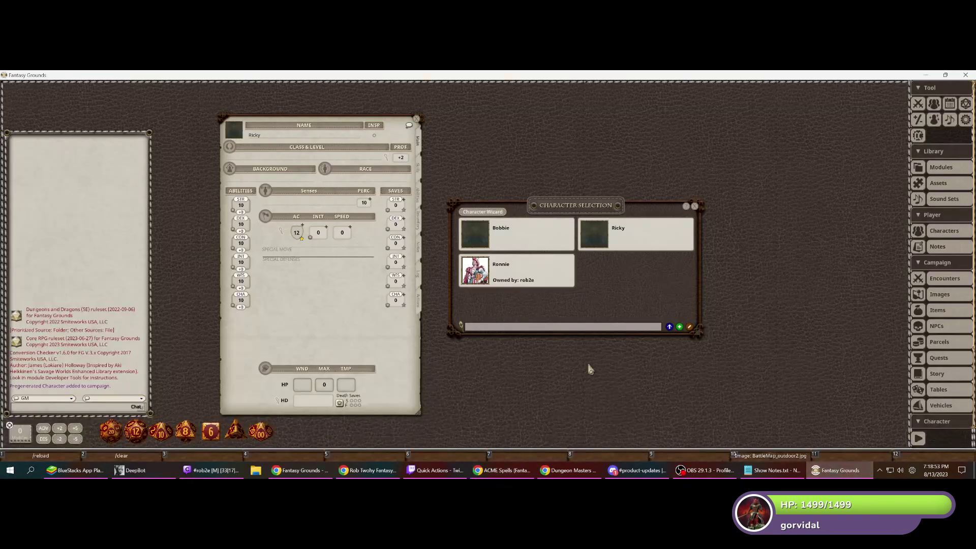
- Find the 5E ACME Spells module by searching 'acme' in module activation and load it
click(921, 167)
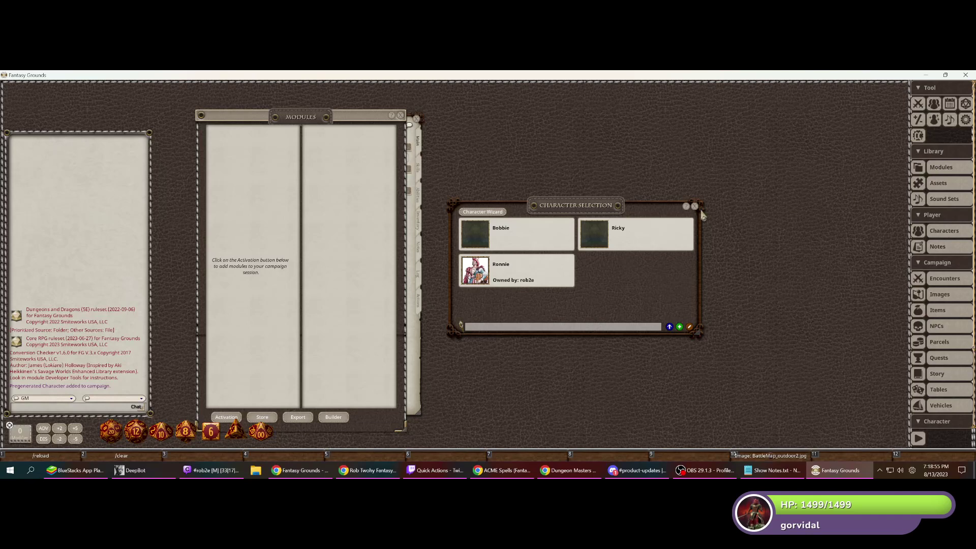
click(226, 417)
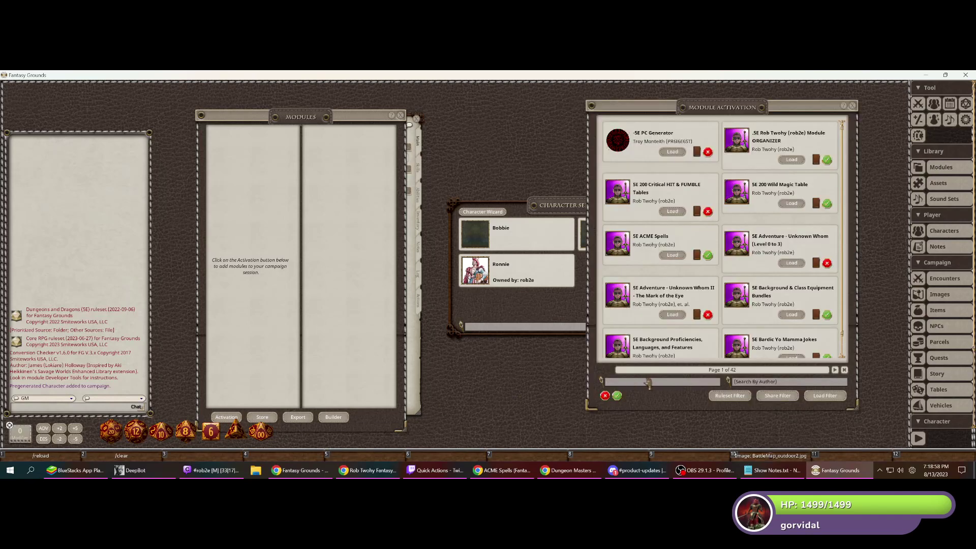
click(648, 382)
text(acme)
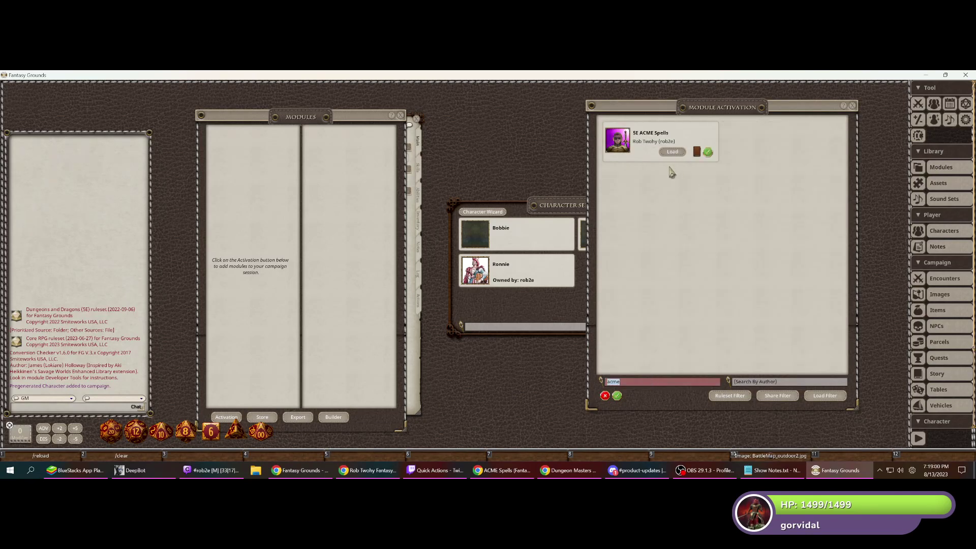
click(673, 151)
- Open the module's Reference Manual Instructions page, enlarge the window, and read through it
click(262, 157)
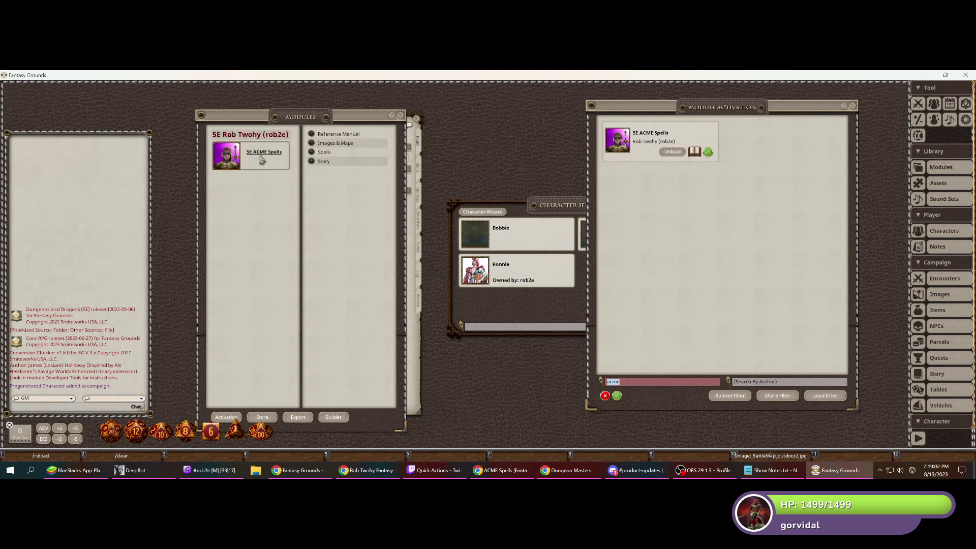
click(316, 135)
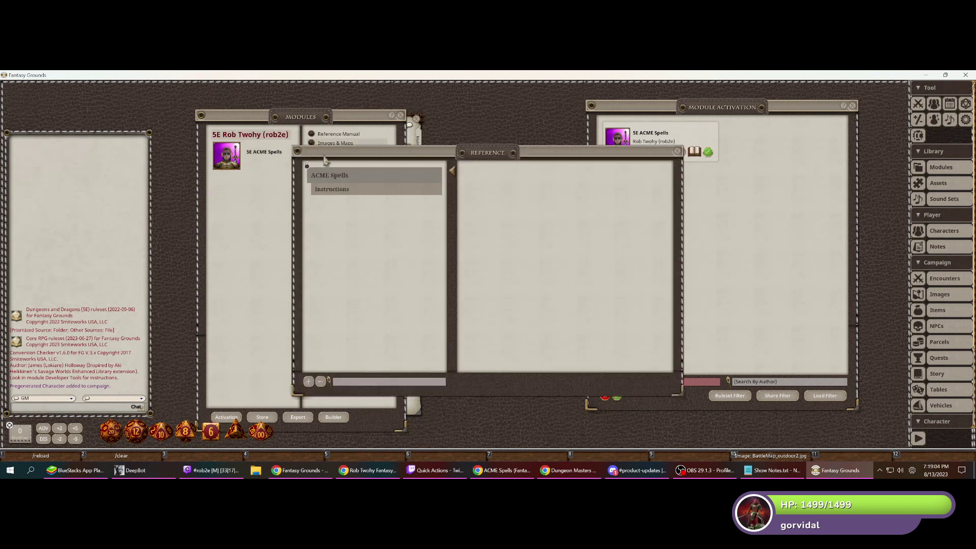
click(326, 192)
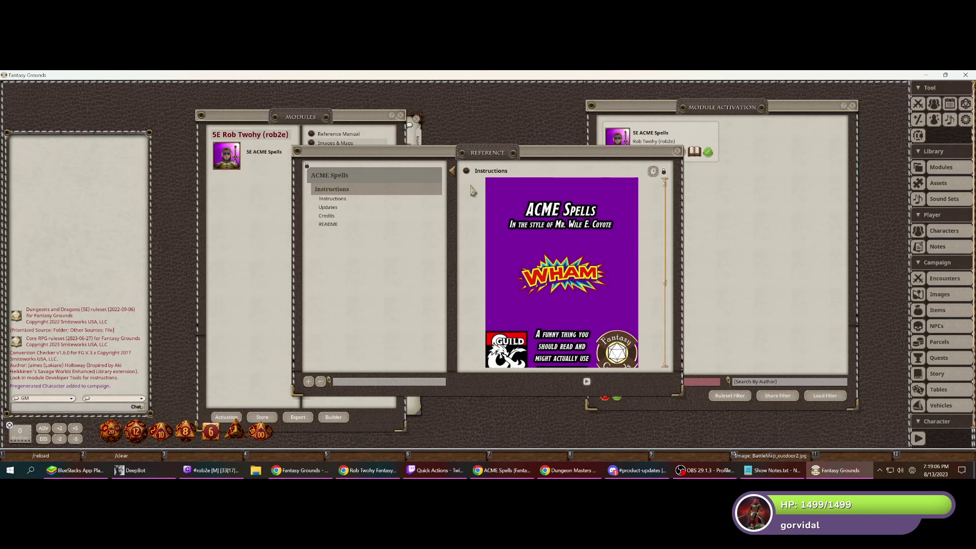
drag(503, 159, 415, 136)
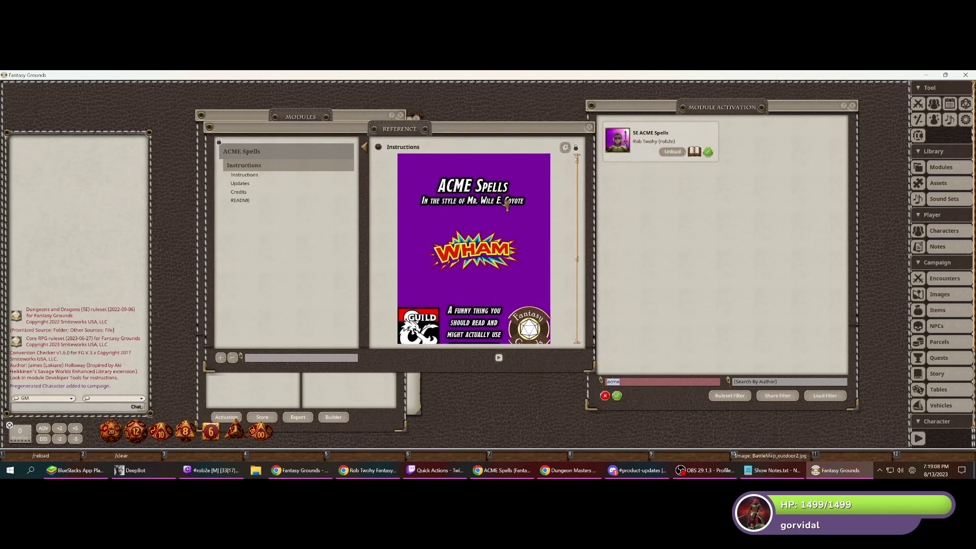
drag(521, 375, 524, 418)
scroll(513, 392, down, 5)
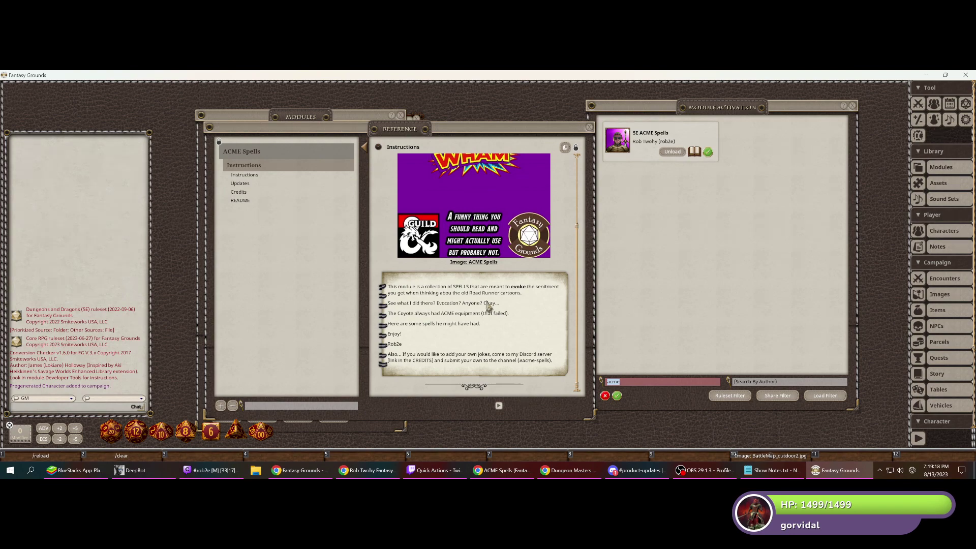
scroll(946, 388, down, 1)
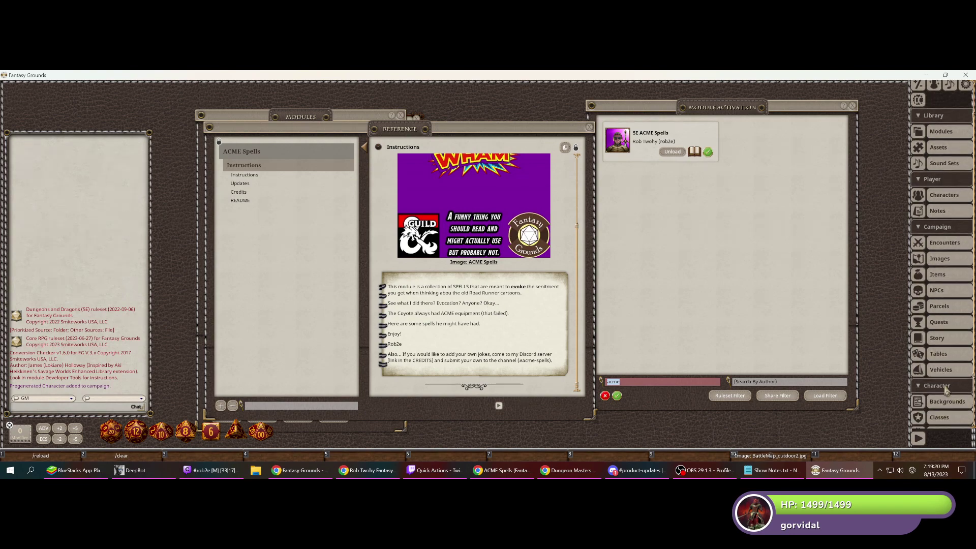
scroll(946, 389, down, 2)
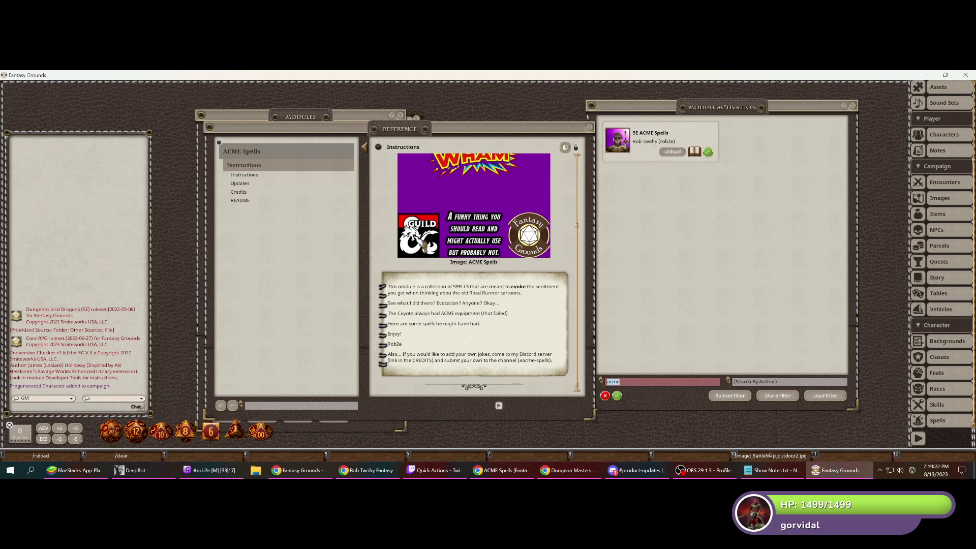
scroll(457, 230, up, 1)
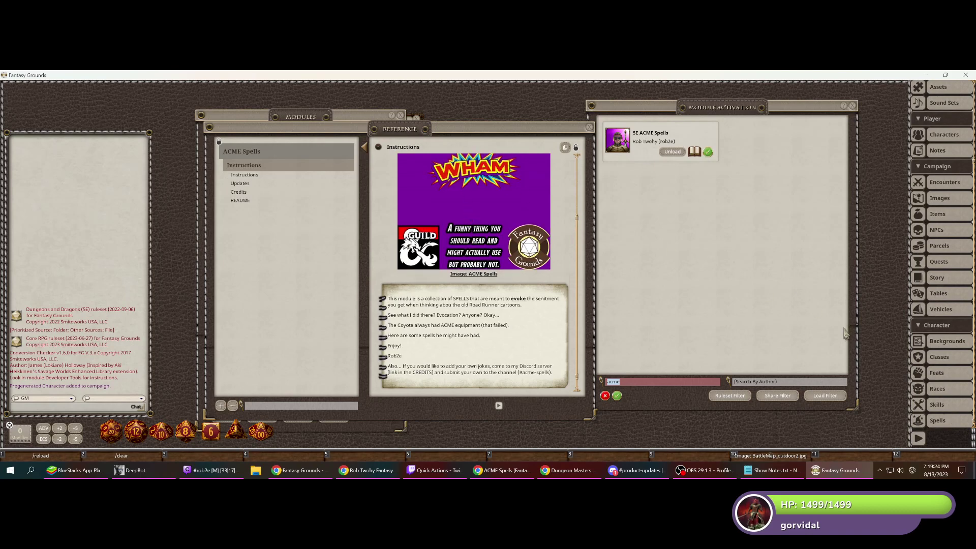
- Open the Spells list and the Bacon of Hopelessness and Beacon of Hopelessness spell records
click(943, 421)
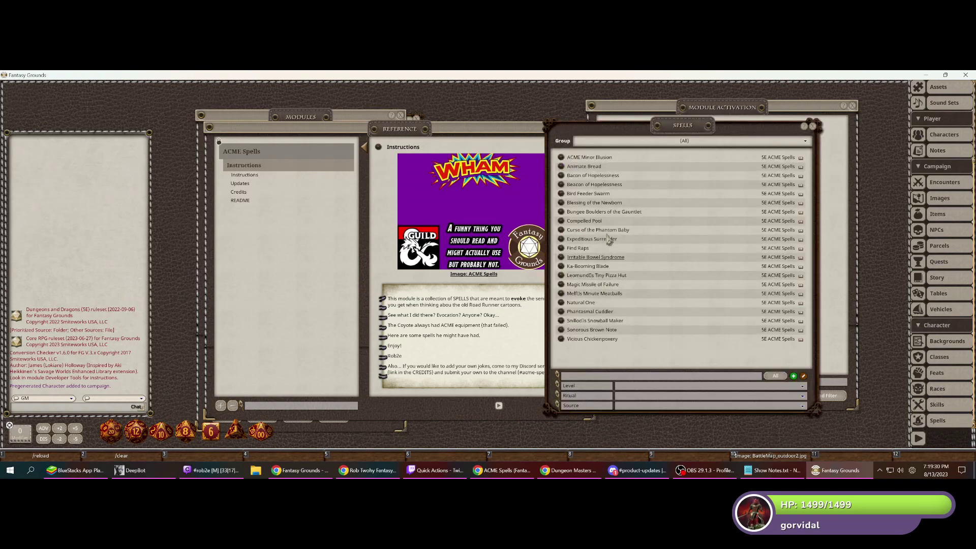
drag(638, 133, 439, 131)
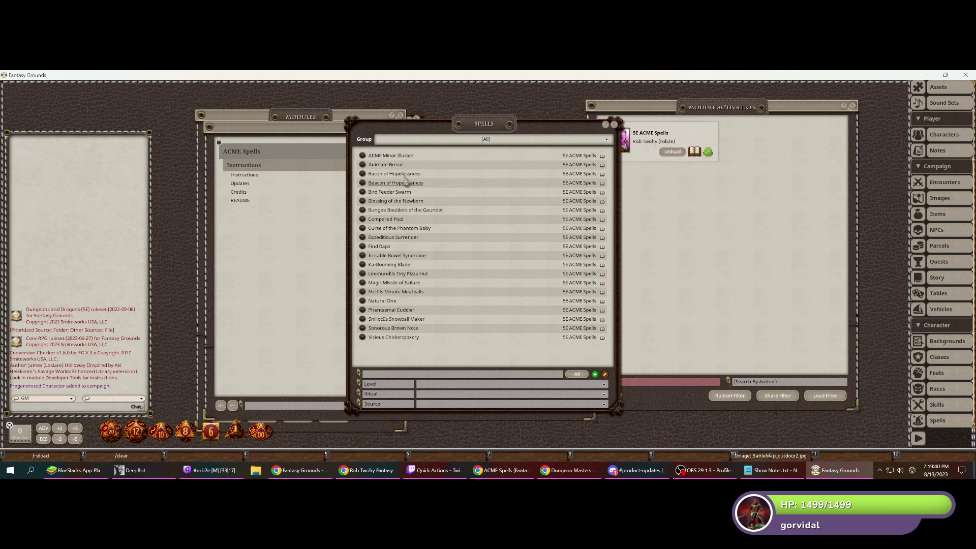
click(401, 175)
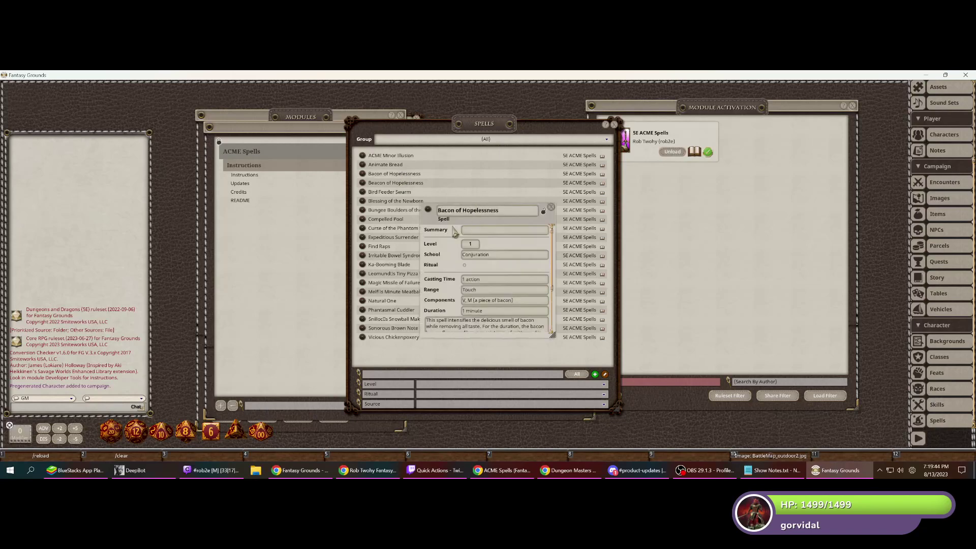
drag(455, 232, 202, 190)
click(402, 183)
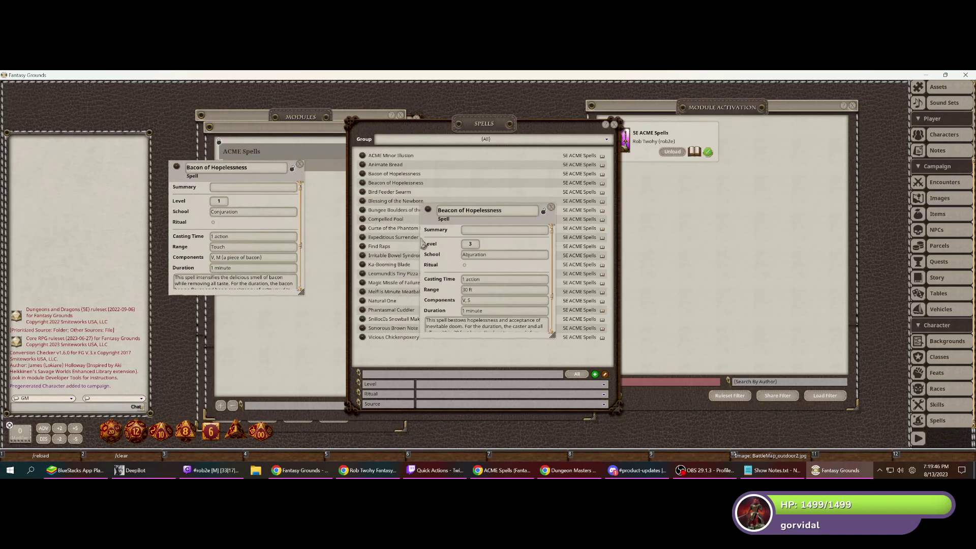
- Stretch both records to full description, lock them read-only, and place them side by side
drag(253, 295, 254, 419)
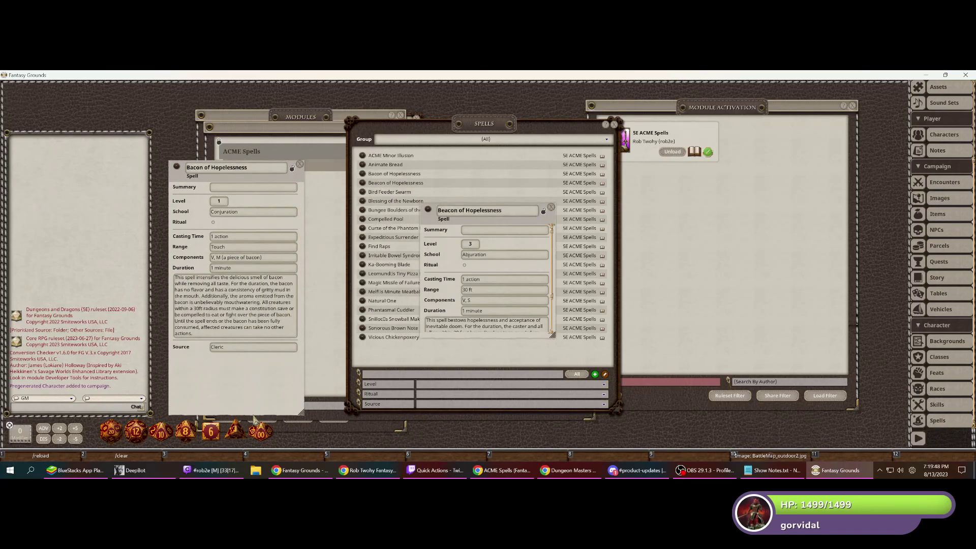
drag(488, 337, 492, 430)
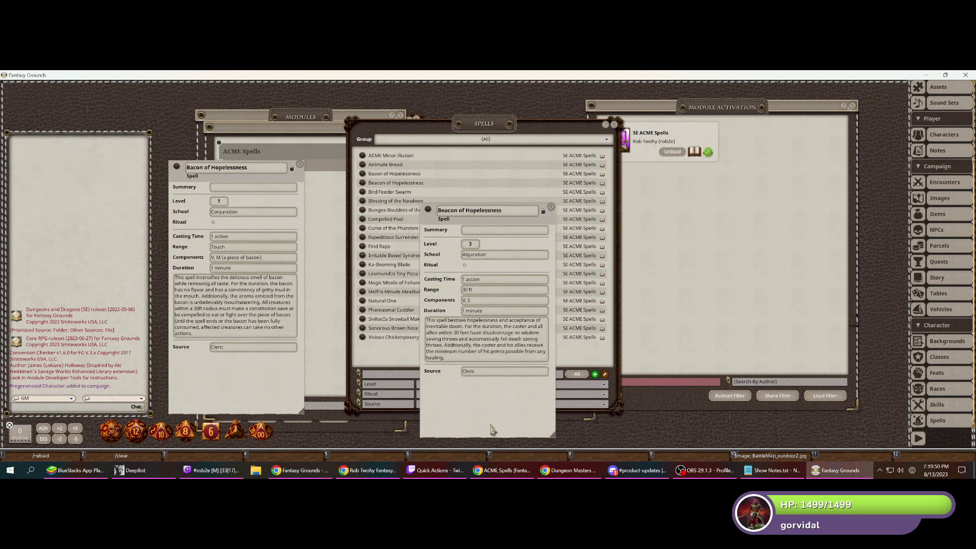
click(292, 168)
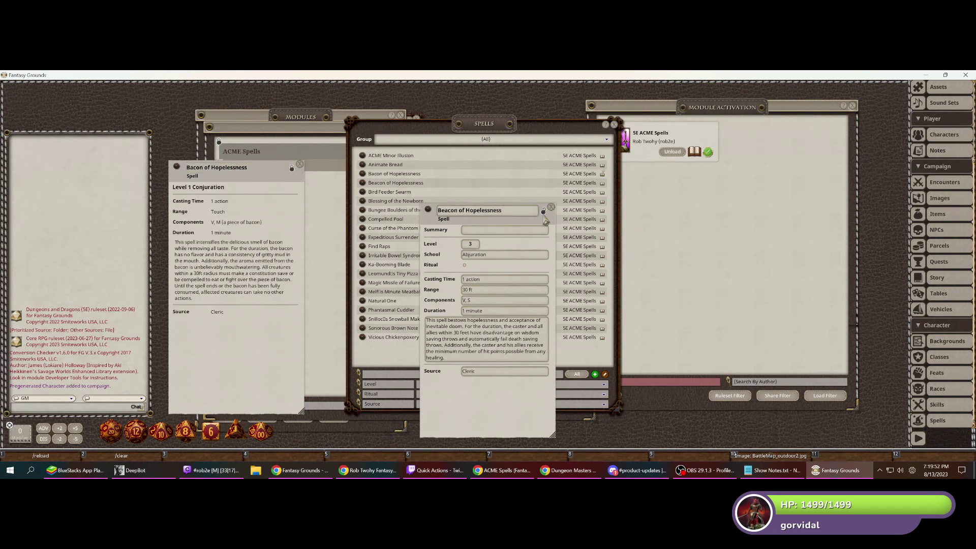
click(543, 212)
drag(461, 213, 398, 178)
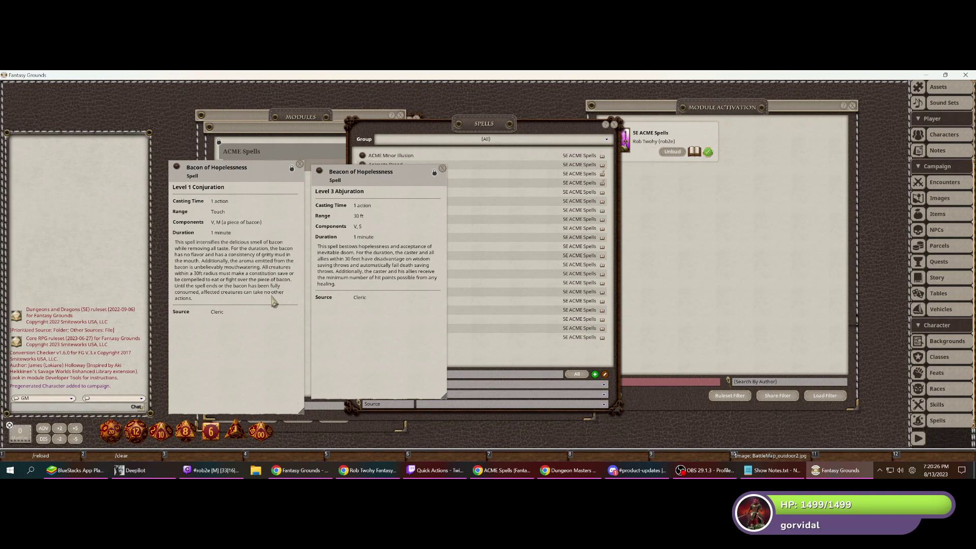
- Bring the ACME Spells manual forward, view its Credits page, then close it
click(250, 133)
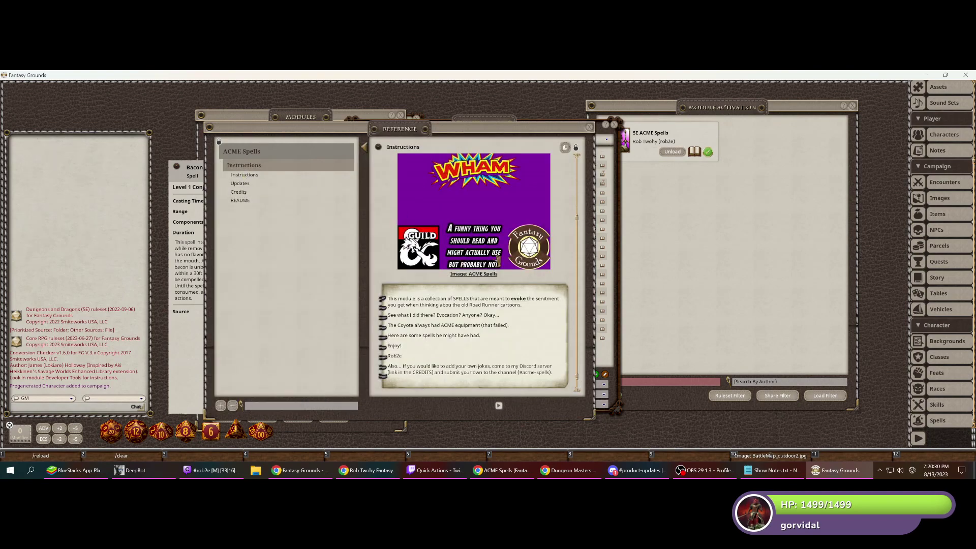
scroll(498, 260, down, 1)
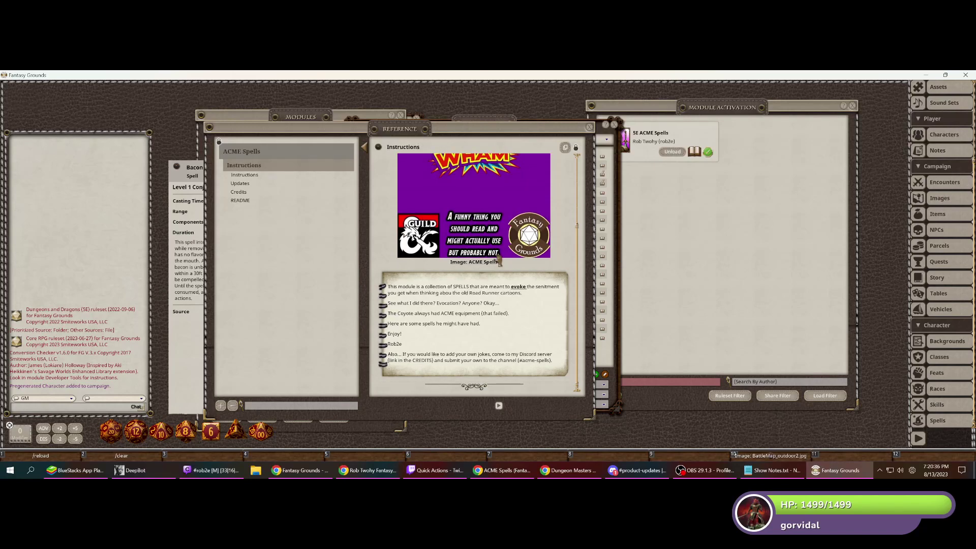
click(239, 193)
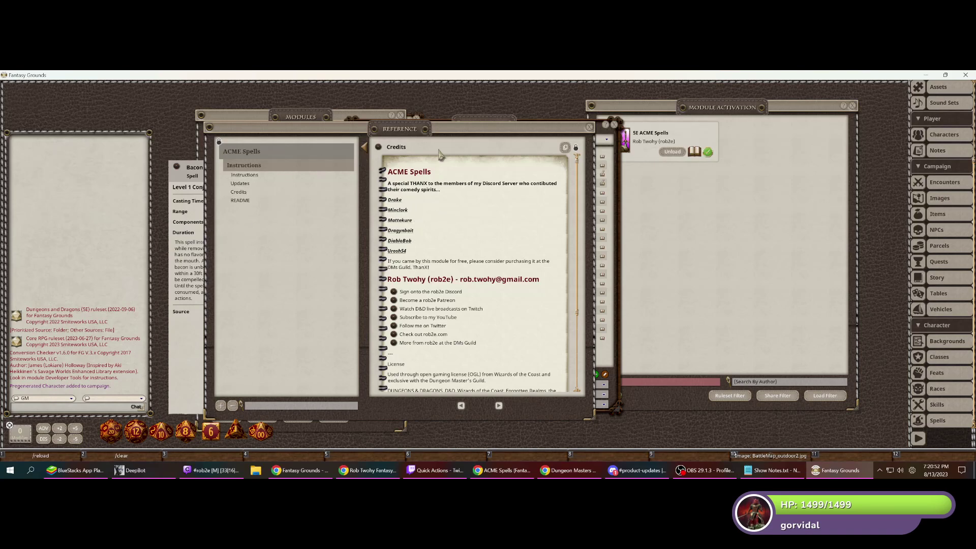
click(590, 128)
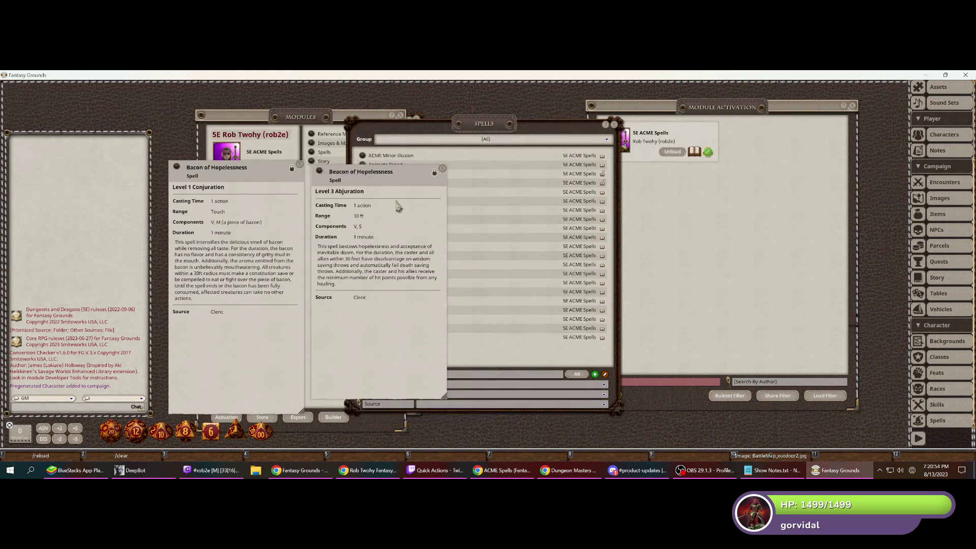
- Close Beacon of Hopelessness and open Vicious Chickenpoxery, enlarged to show all fields
click(443, 169)
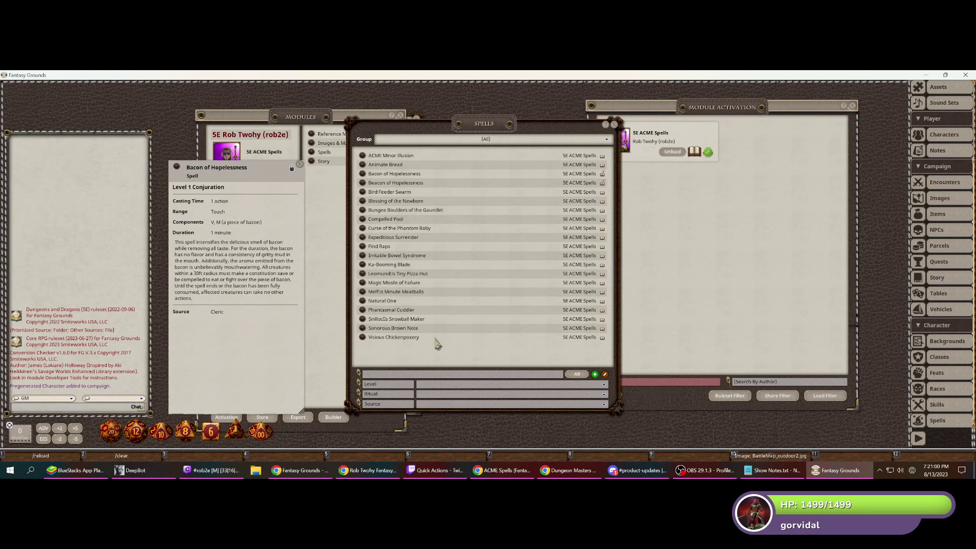
click(387, 340)
scroll(450, 300, down, 1)
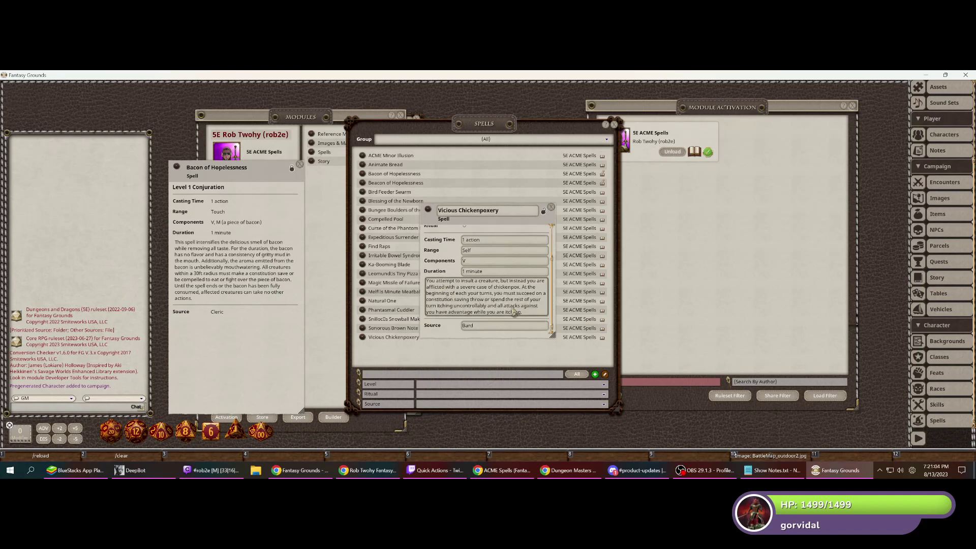
drag(551, 338, 553, 408)
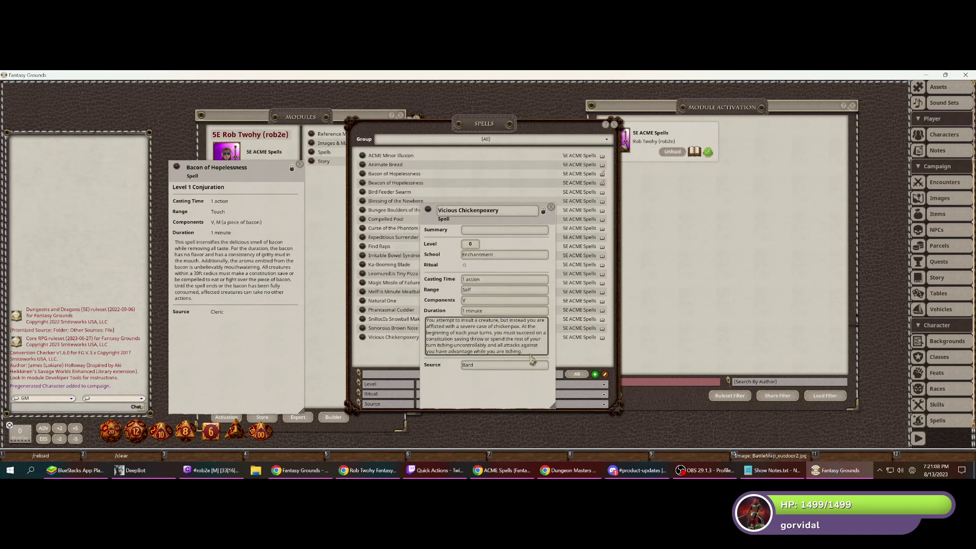
- Add a blank line to the Vicious Chickenpoxery description, then switch to Discord
click(531, 354)
key(Return)
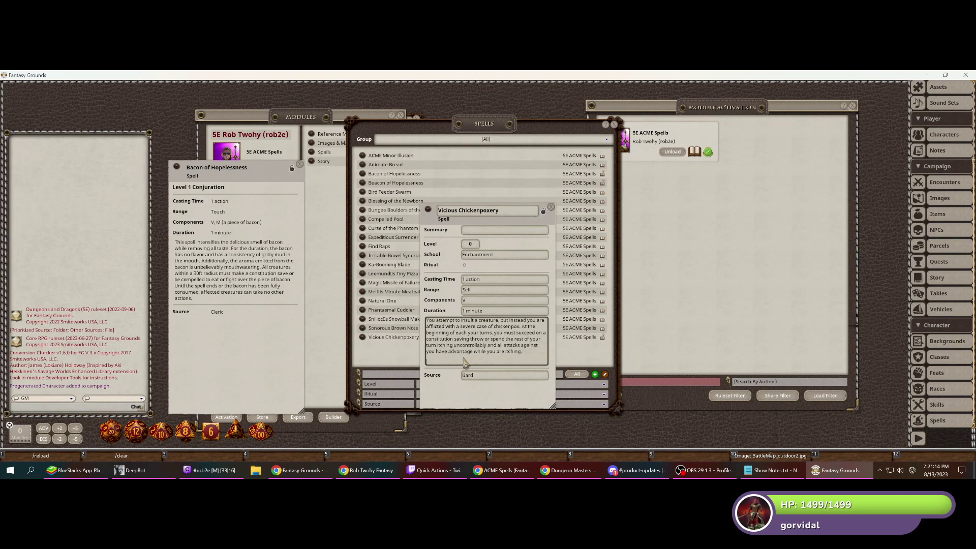
click(638, 470)
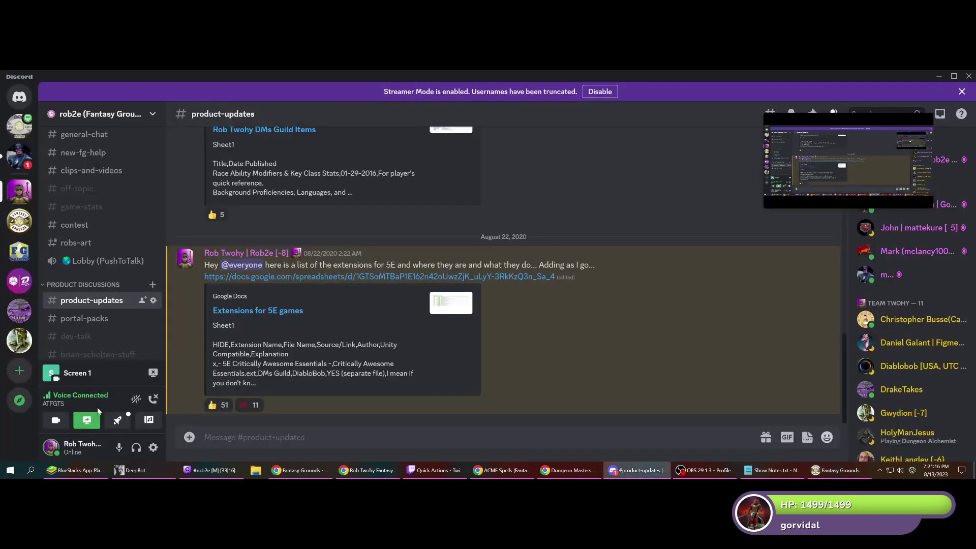
- Expand OLD CHATS and open the #acme-spells channel
scroll(101, 234, down, 10)
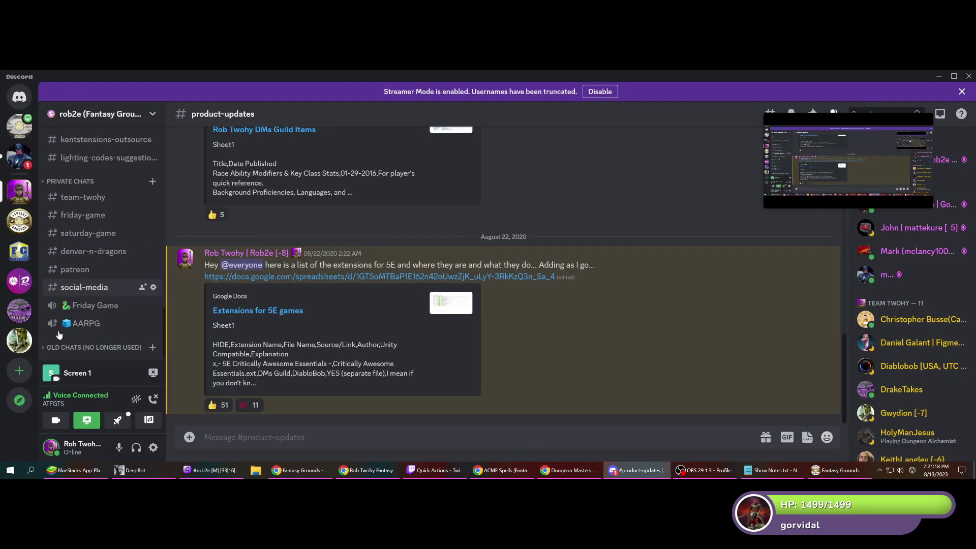
click(42, 348)
scroll(102, 254, down, 5)
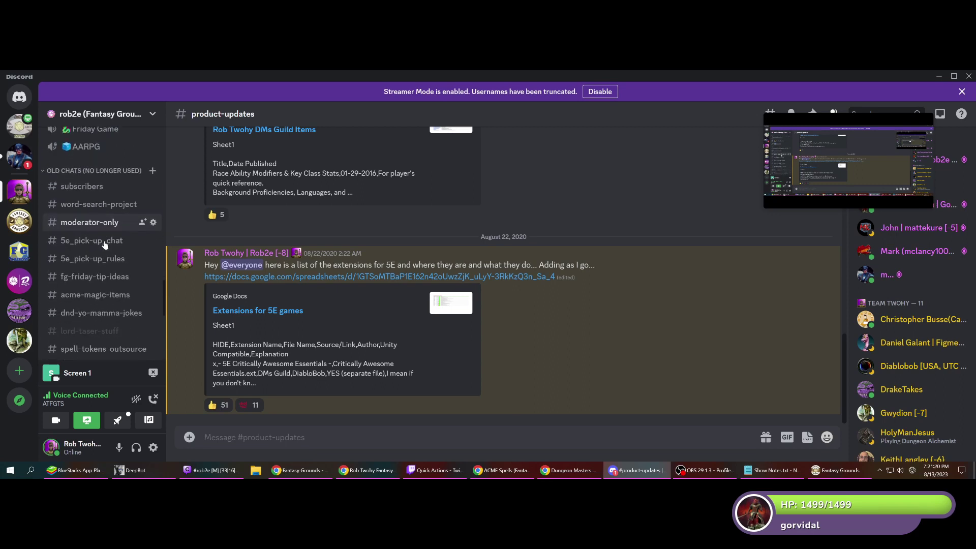
scroll(105, 245, down, 1)
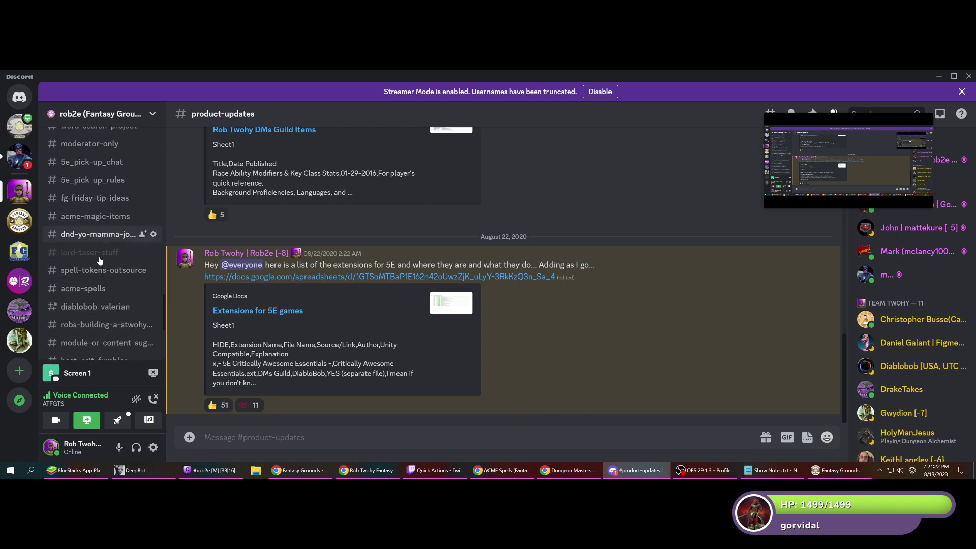
click(86, 288)
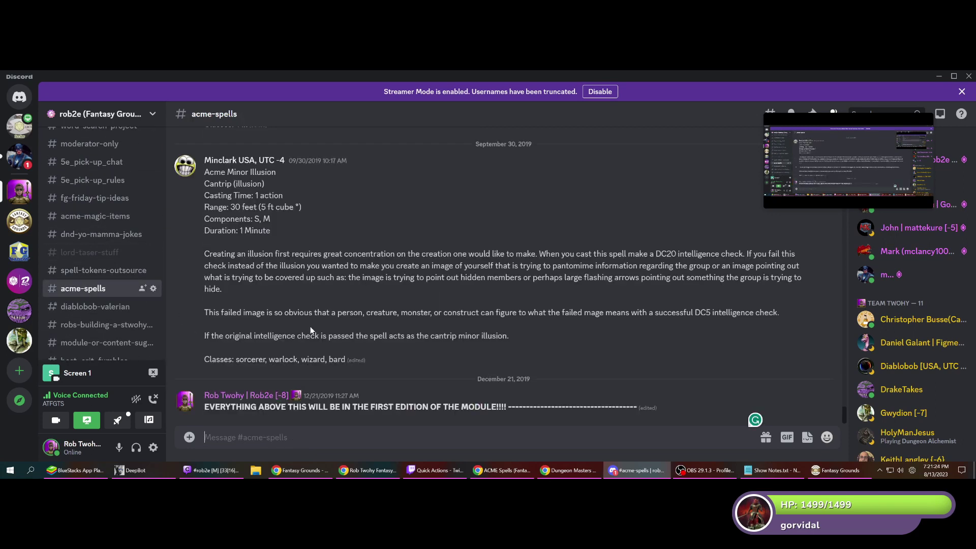
- Scroll back through the spell posts to Snilloc's Snowball Maker, then return to Fantasy Grounds
scroll(453, 338, up, 10)
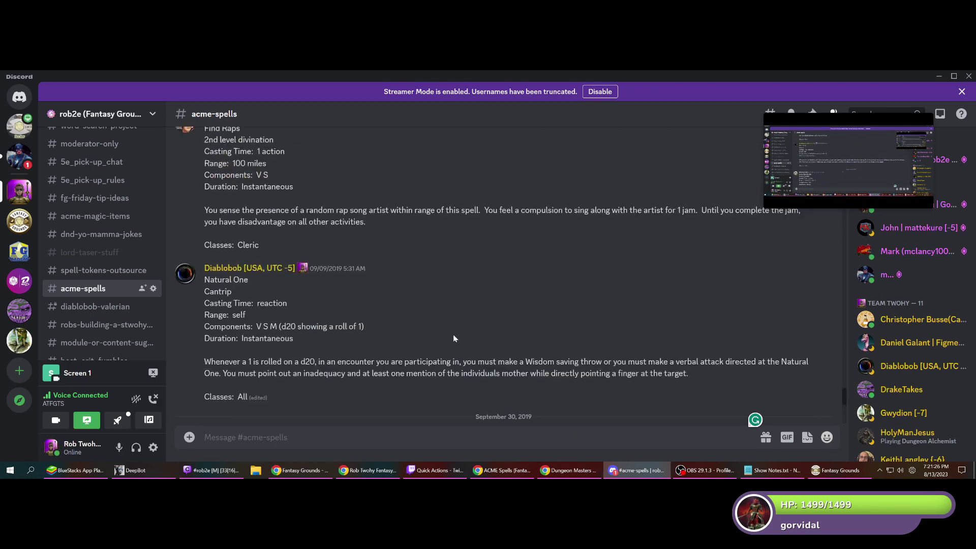
scroll(454, 338, up, 10)
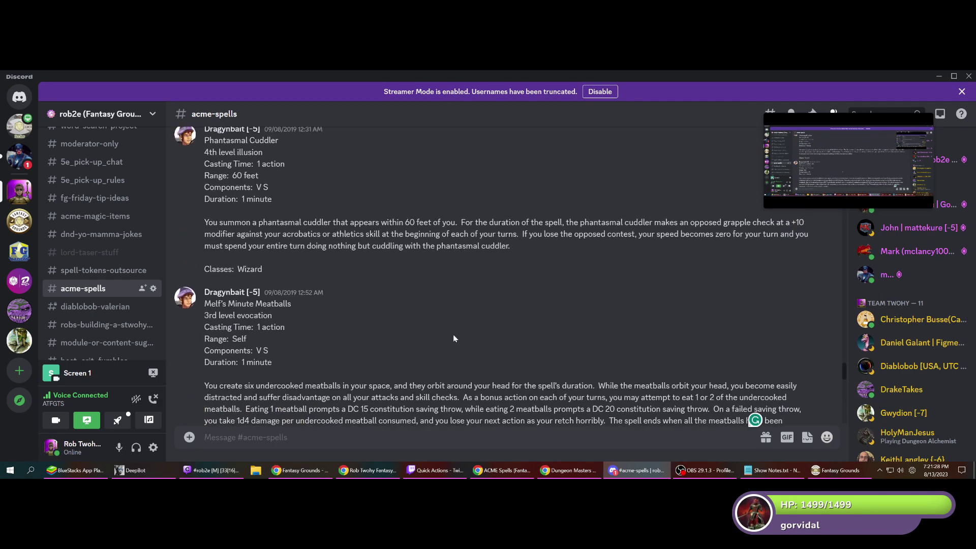
scroll(454, 338, up, 10)
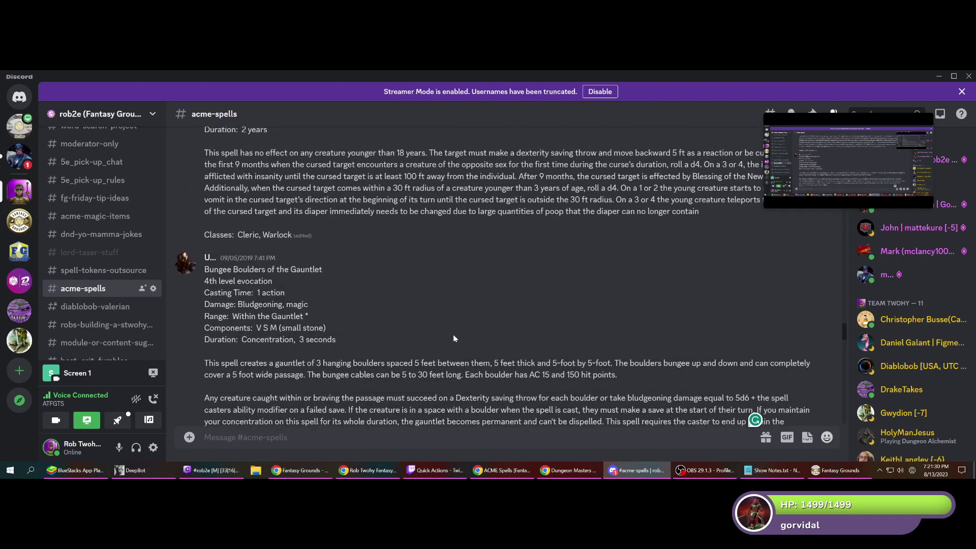
scroll(454, 338, up, 1)
scroll(440, 369, down, 4)
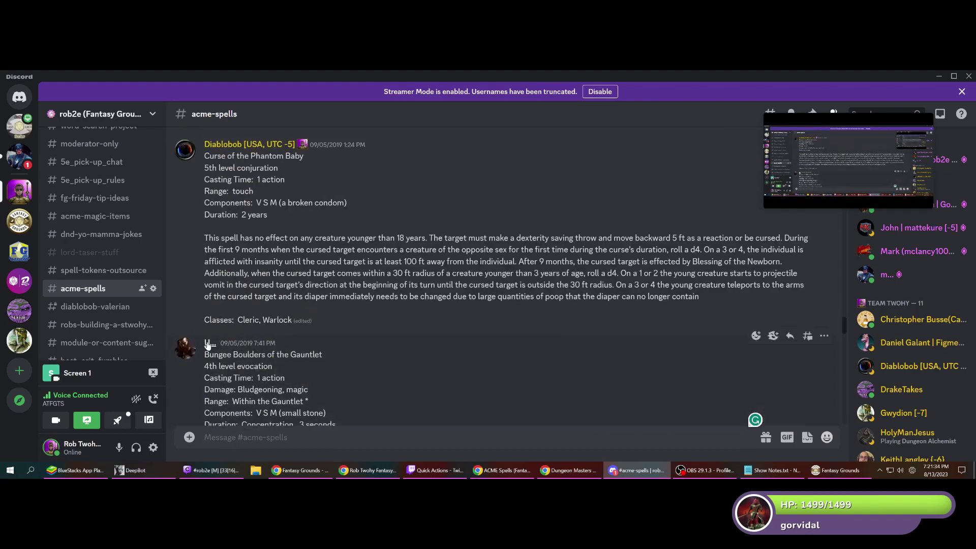
click(208, 344)
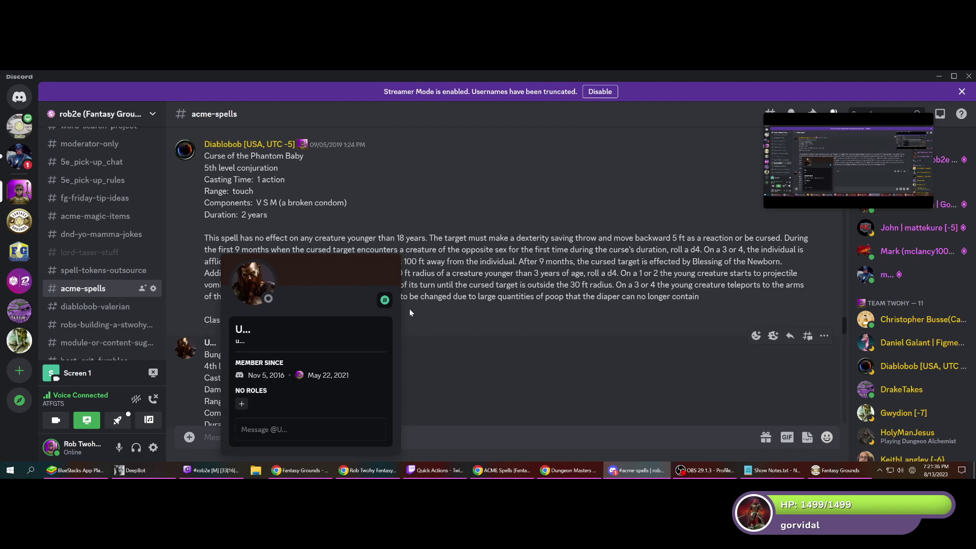
click(470, 372)
scroll(427, 329, up, 3)
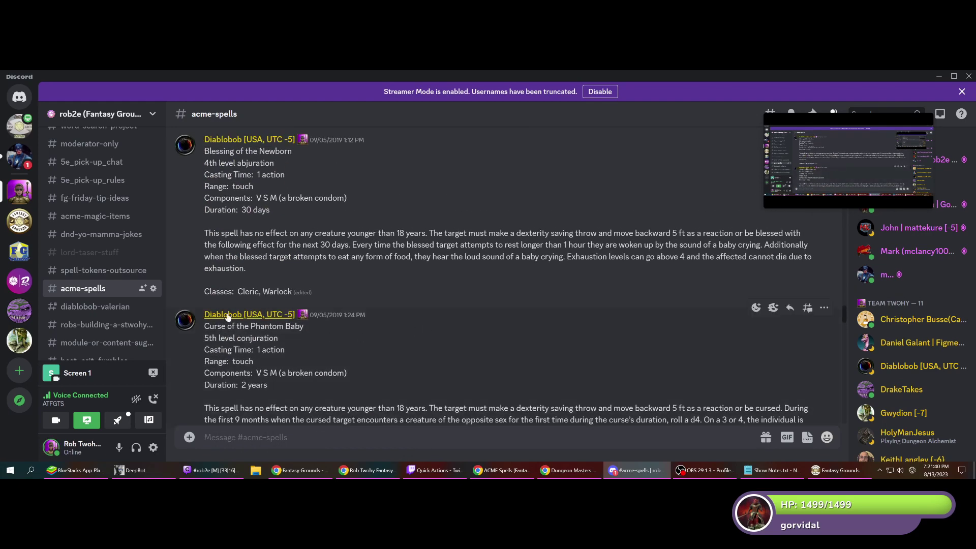
scroll(417, 335, up, 8)
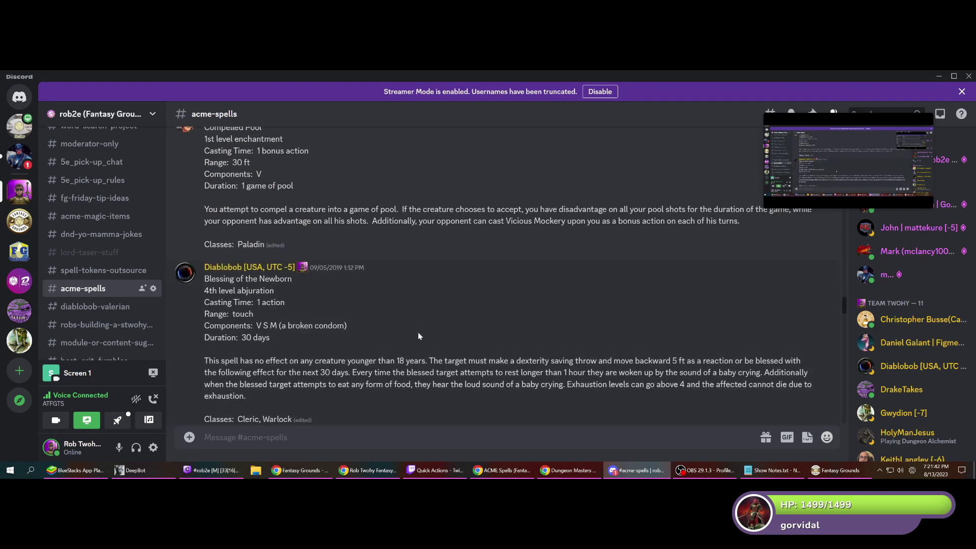
scroll(417, 335, up, 10)
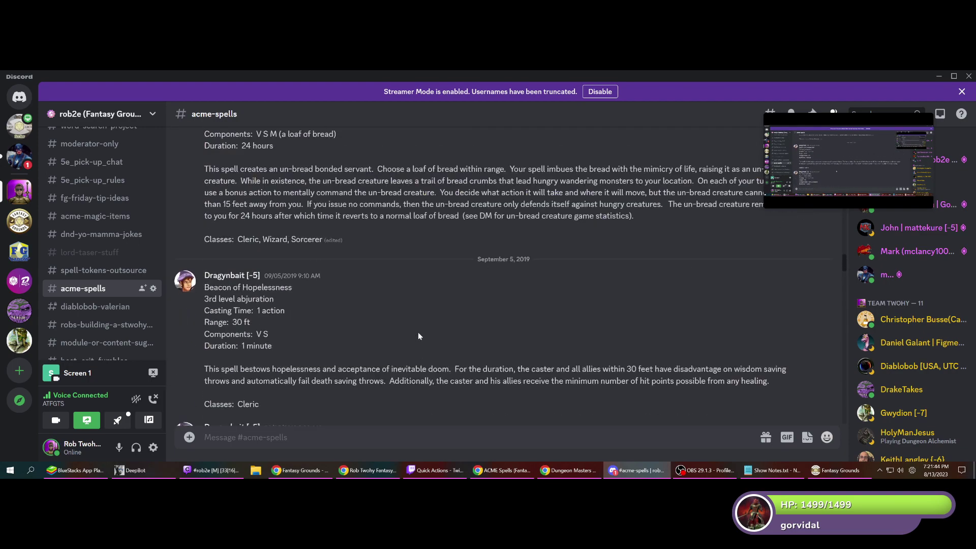
scroll(418, 335, up, 10)
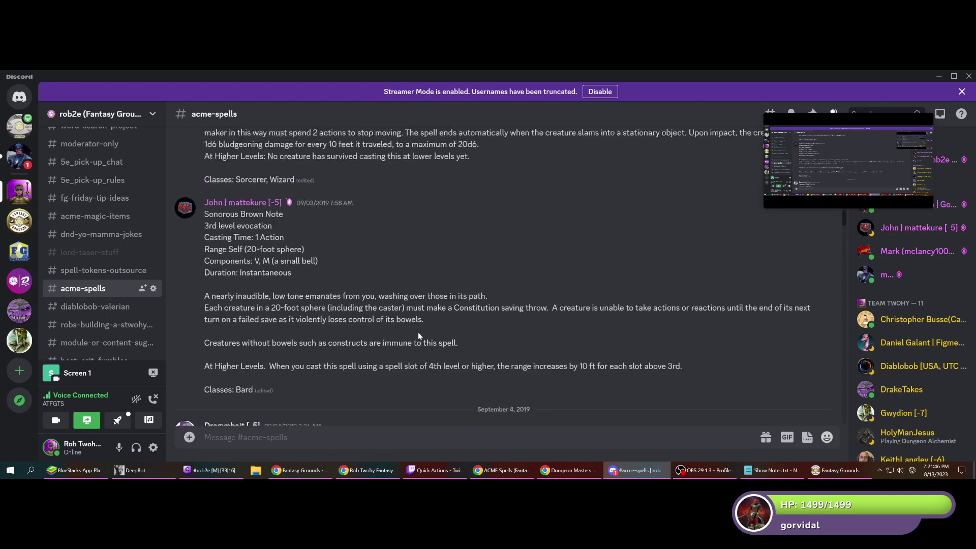
scroll(418, 331, up, 2)
scroll(418, 332, down, 3)
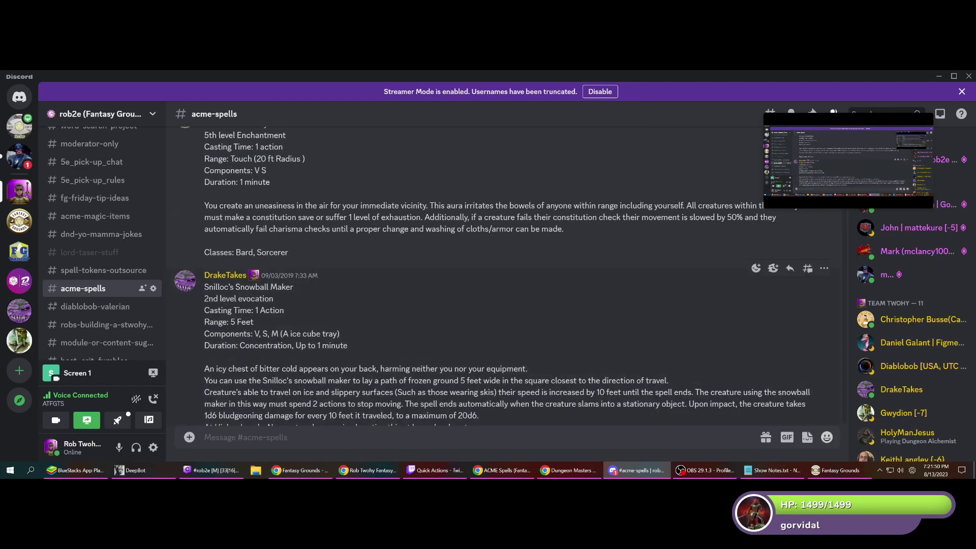
scroll(418, 331, down, 3)
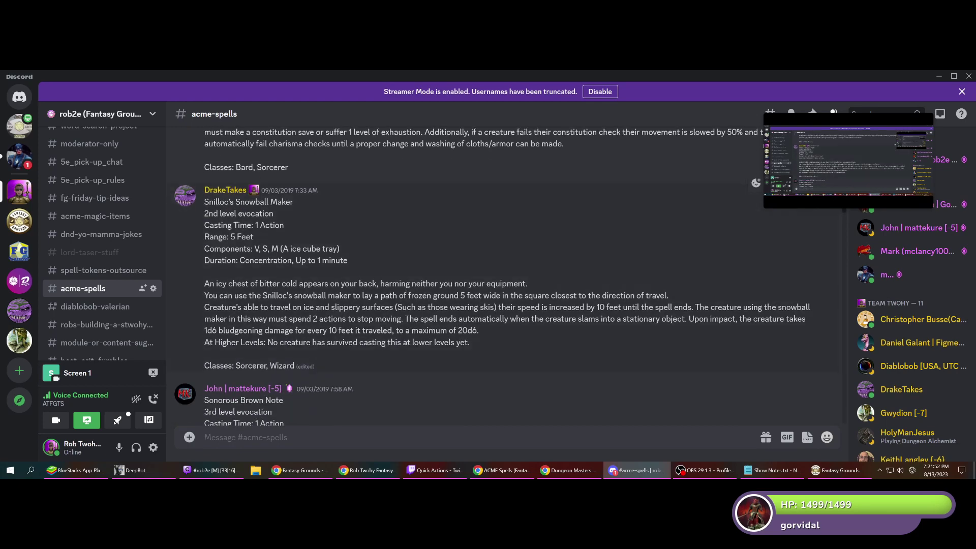
click(837, 470)
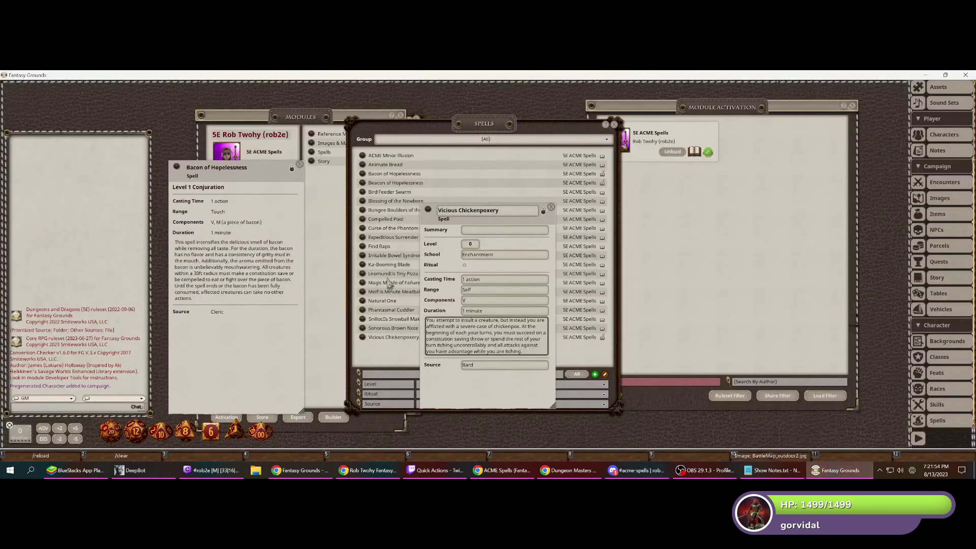
- Replace Vicious Chickenpoxery with Snilloc's Snowball Maker, locked read-only and stretched to its full description
click(551, 210)
click(402, 319)
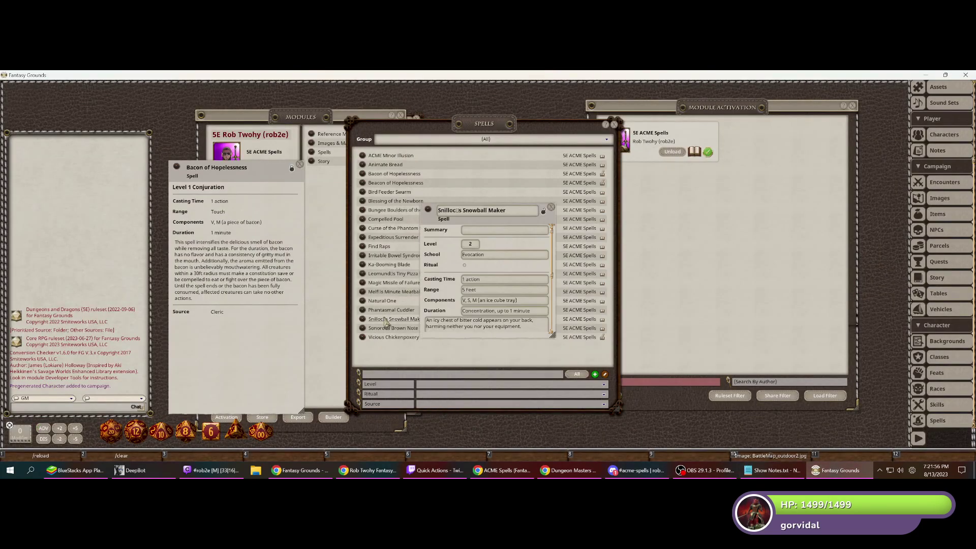
drag(440, 231, 385, 179)
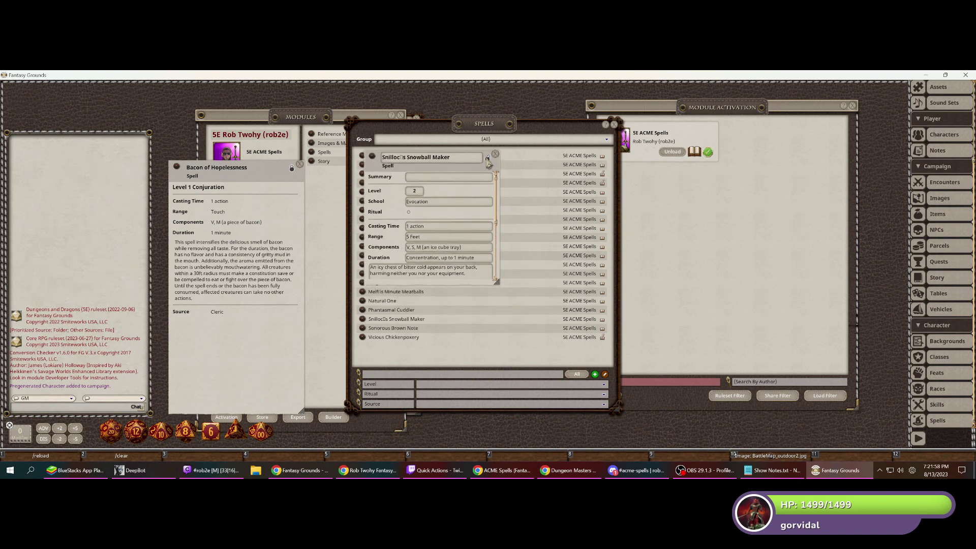
click(487, 158)
drag(496, 283, 497, 388)
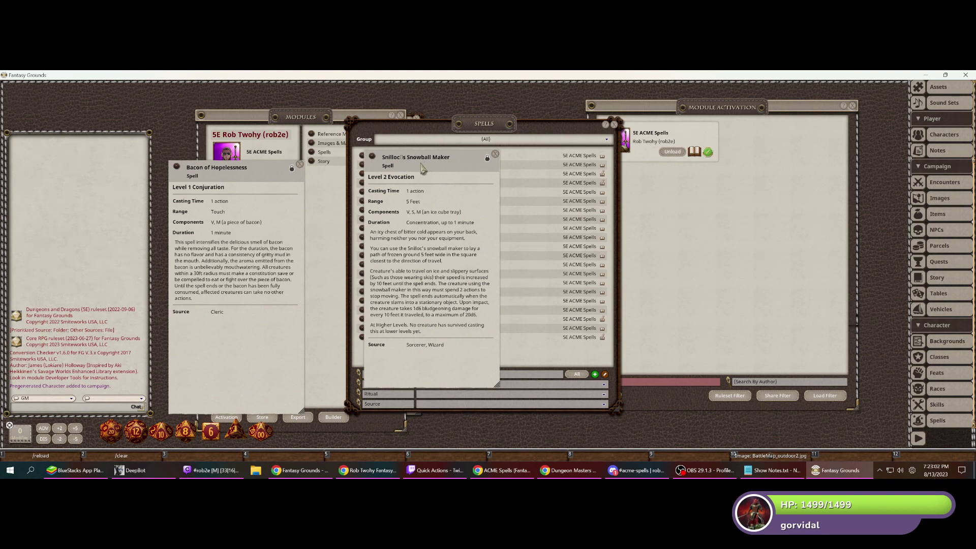
- Close the Snilloc's Snowball Maker spell window and run a Google search for 'snilloc' in Chrome
click(495, 155)
click(369, 470)
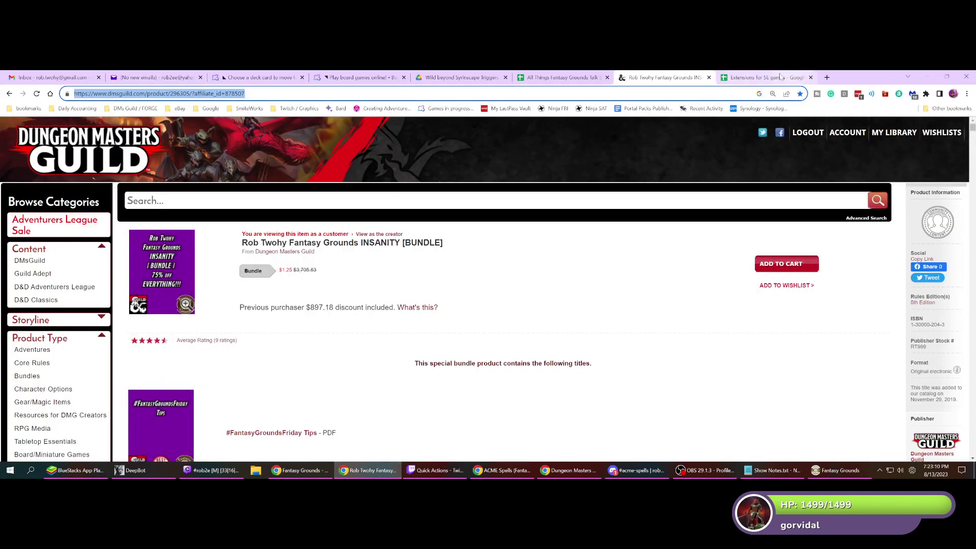
click(780, 76)
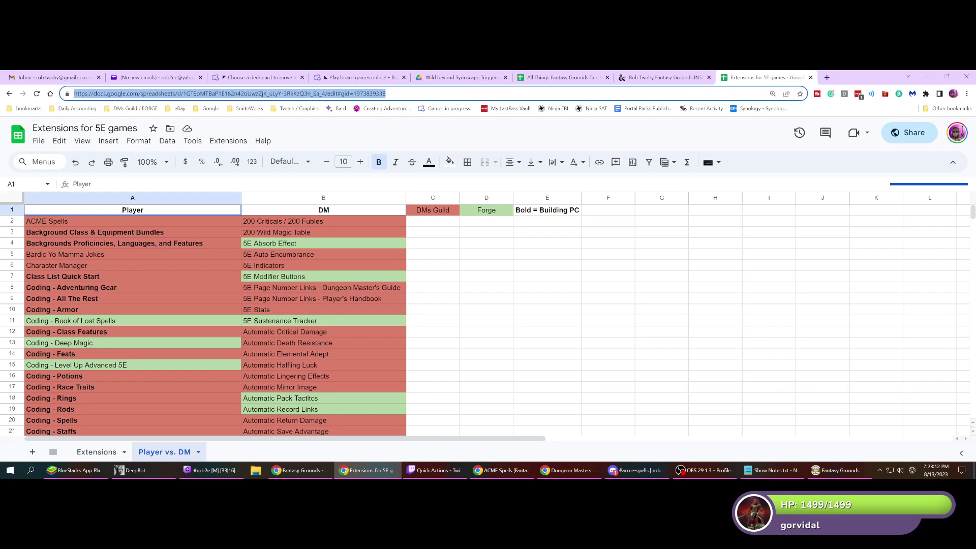
text(snilloc)
key(Return)
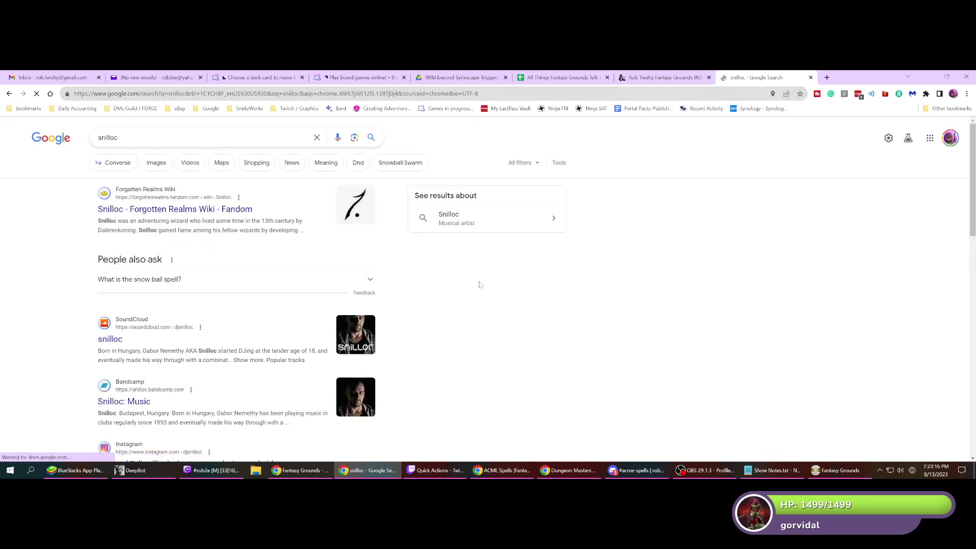
- Open Discord's #dnd-yo-mamma-jokes channel, then show the DMs Guild royalty report totalling $100.49
click(642, 474)
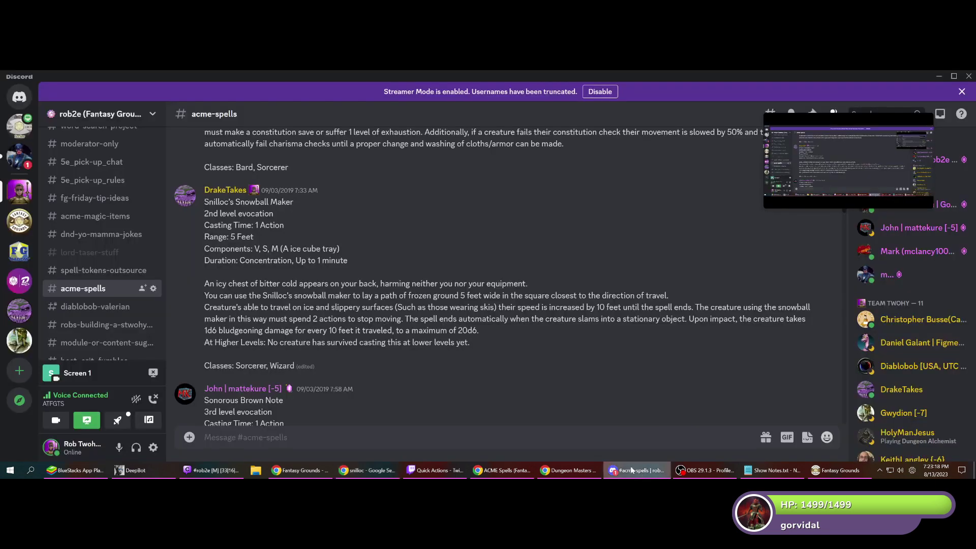
click(843, 475)
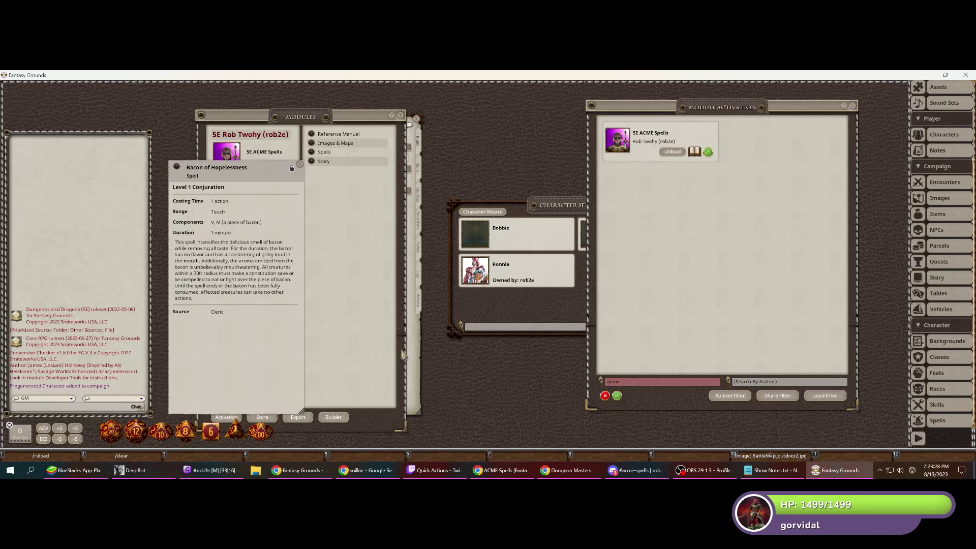
click(635, 470)
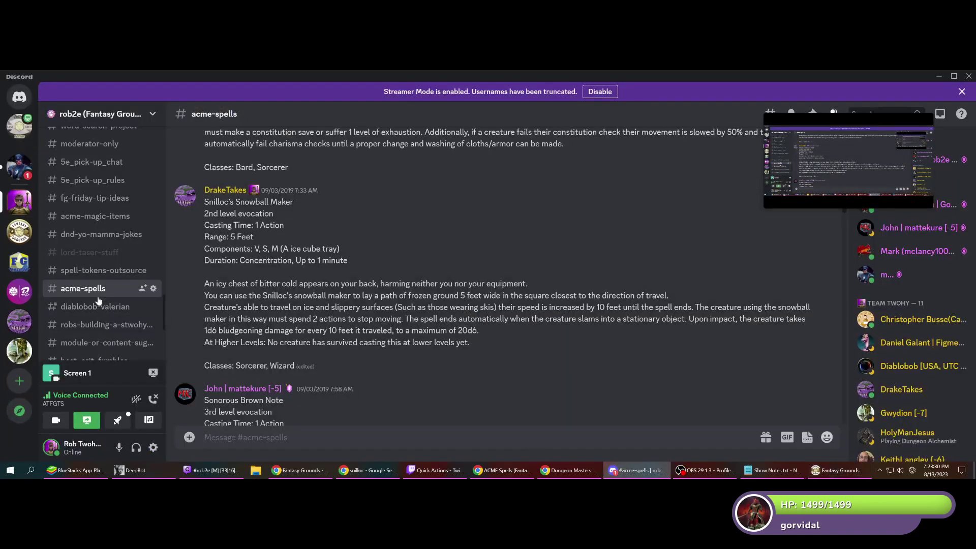
scroll(98, 301, up, 1)
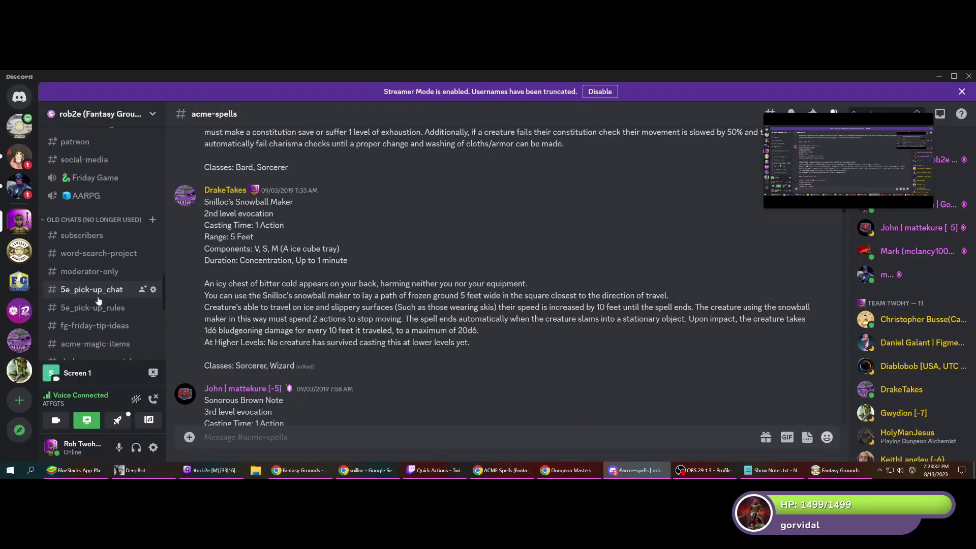
scroll(98, 301, down, 2)
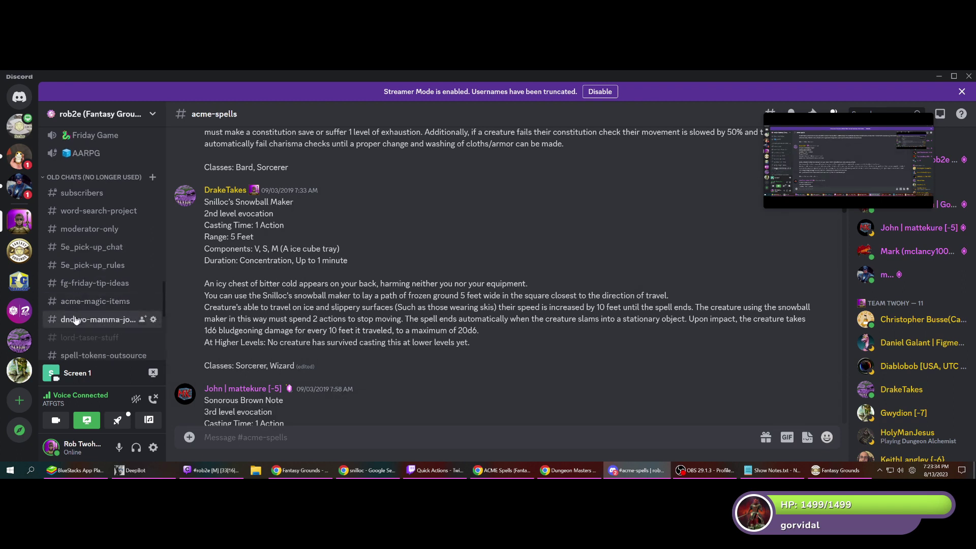
click(75, 319)
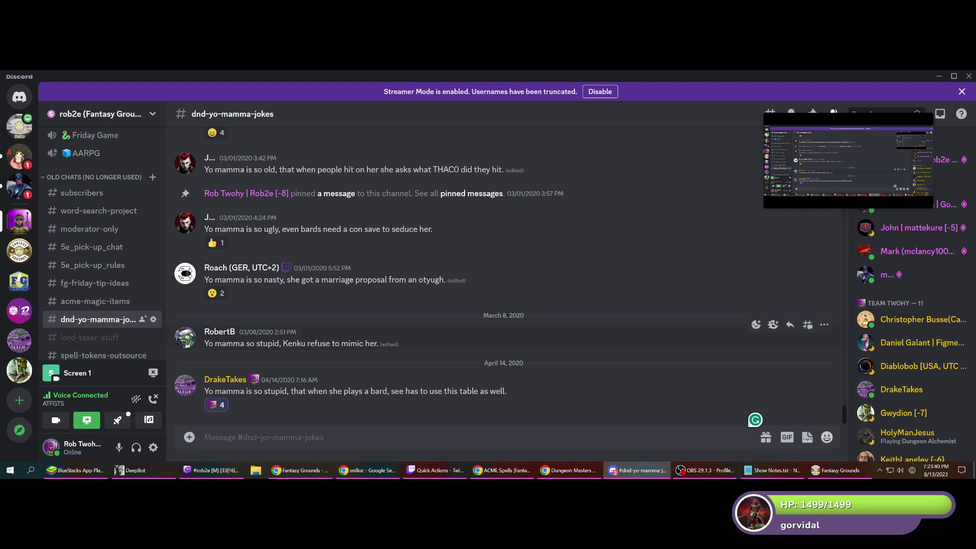
click(570, 470)
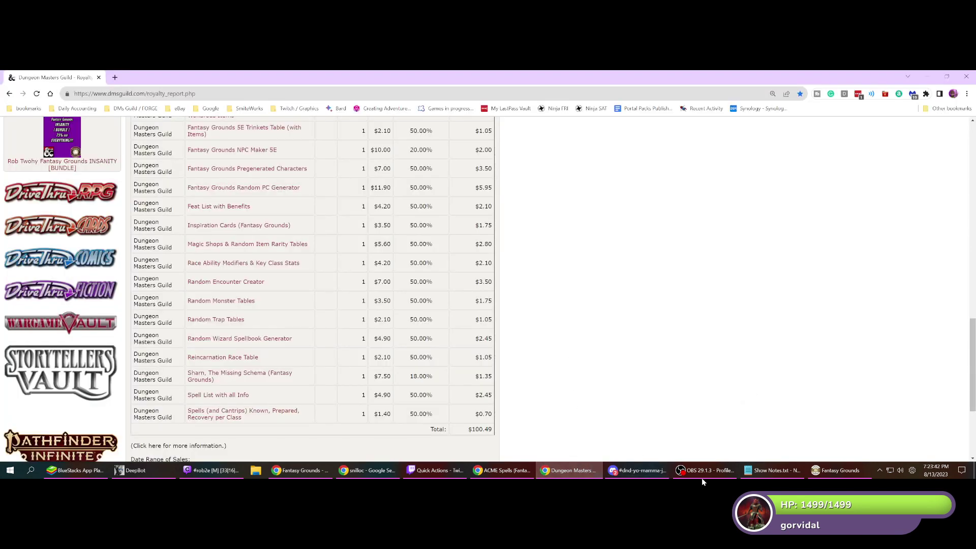
- Clear the 'acme' filter, load 5E Bardic Yo Mamma Jokes, and open its Reference Manual Instructions page
click(854, 472)
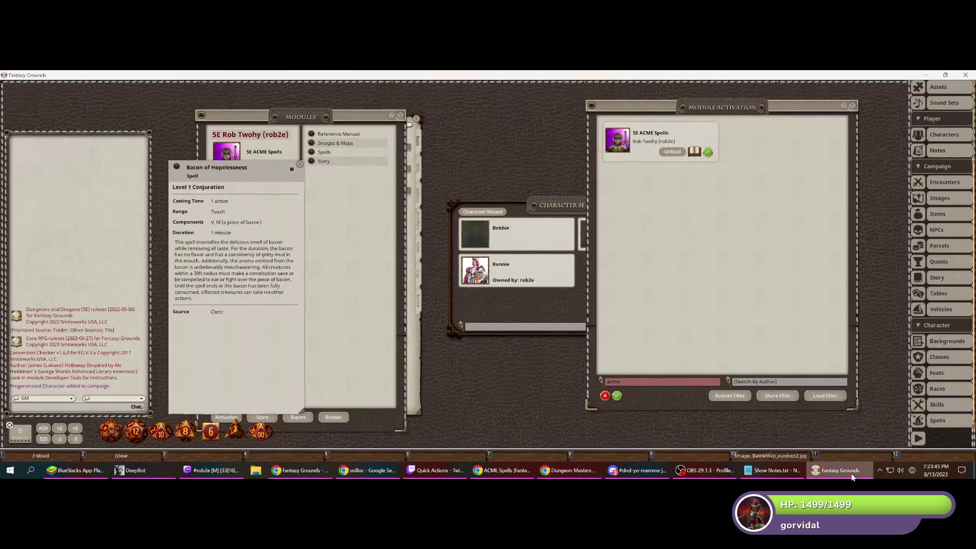
double_click(687, 384)
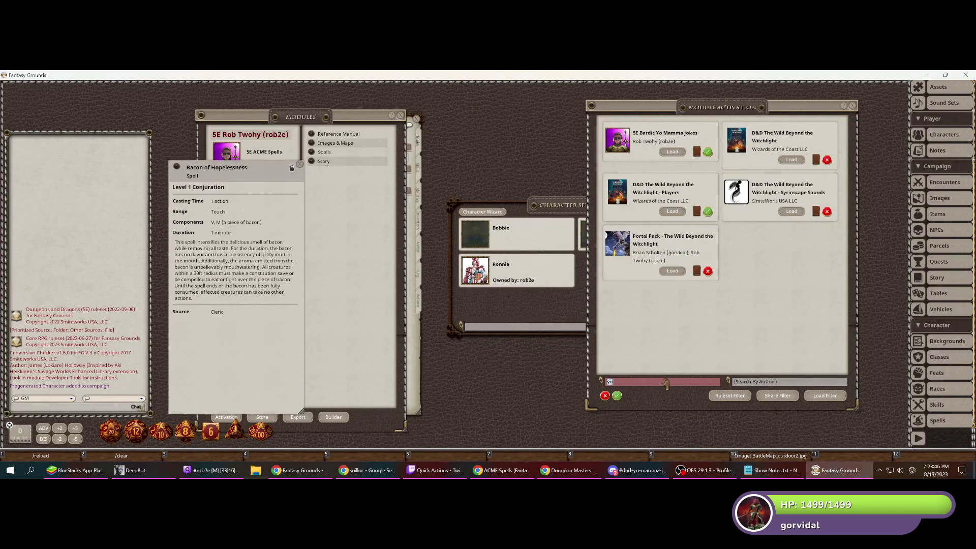
click(672, 152)
click(294, 122)
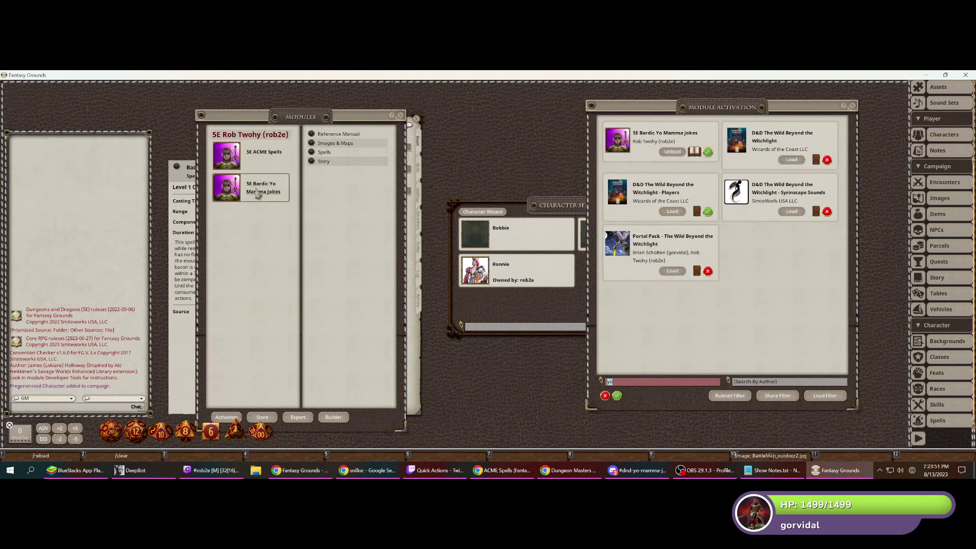
click(330, 136)
click(333, 192)
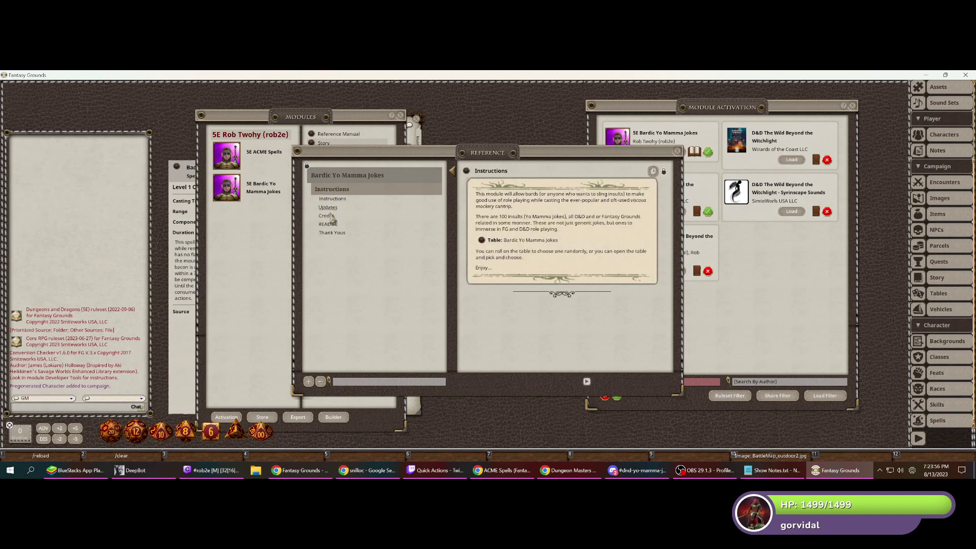
- Read through the reference manual's Thank Yous page of contributors
click(332, 233)
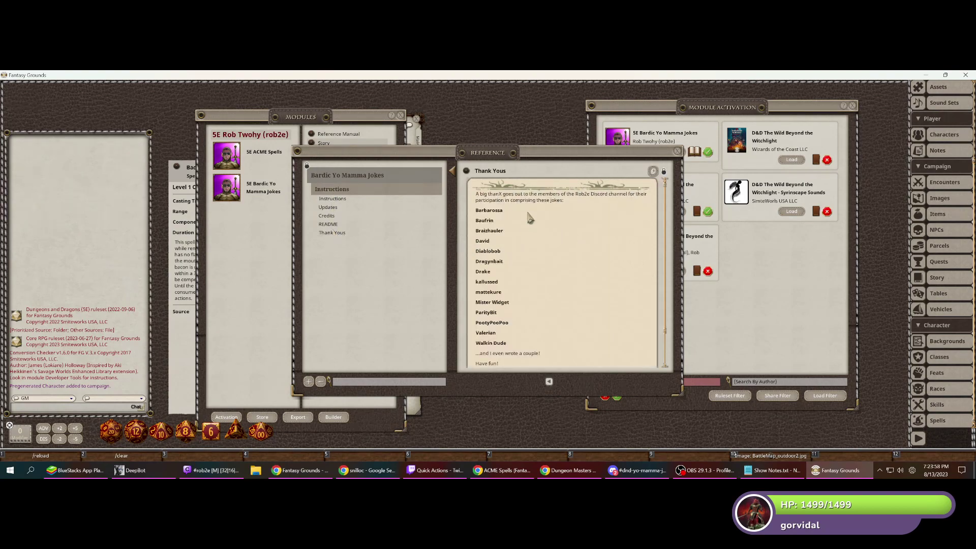
scroll(530, 224, down, 2)
scroll(529, 324, up, 2)
scroll(537, 246, down, 1)
scroll(538, 246, up, 1)
scroll(591, 257, down, 1)
scroll(591, 257, down, 1)
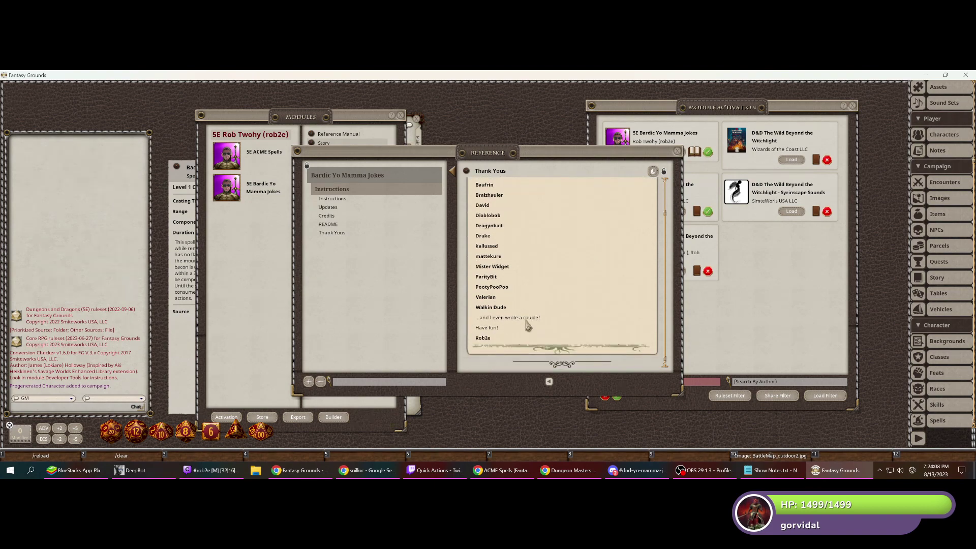
- Open the Bardic Yo Mamma Jokes table from Instructions, move it upper left, and enlarge it
click(333, 199)
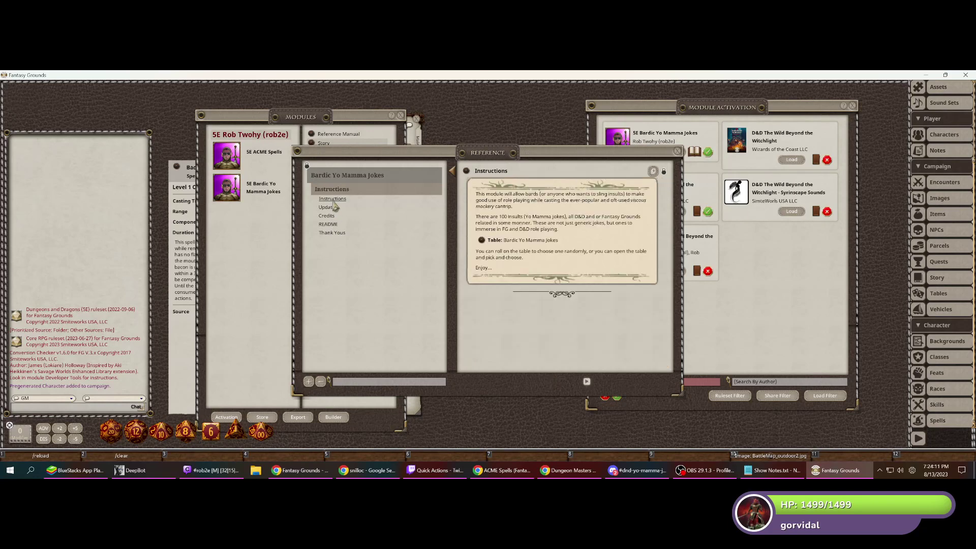
click(481, 241)
drag(498, 207, 245, 114)
drag(313, 260, 631, 413)
- Scroll through the numbered d100 jokes in the Bardic Yo Mamma Jokes table
scroll(464, 308, down, 1)
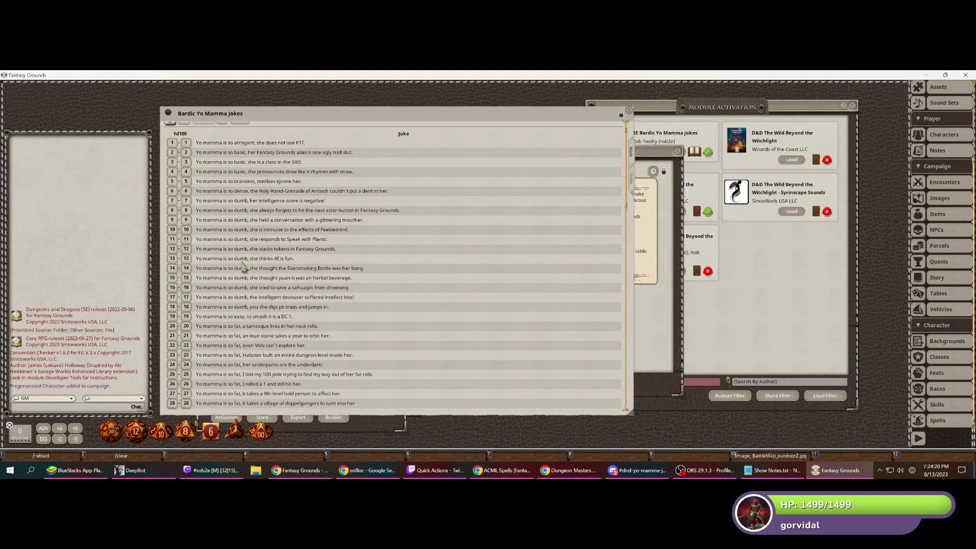
scroll(207, 268, up, 1)
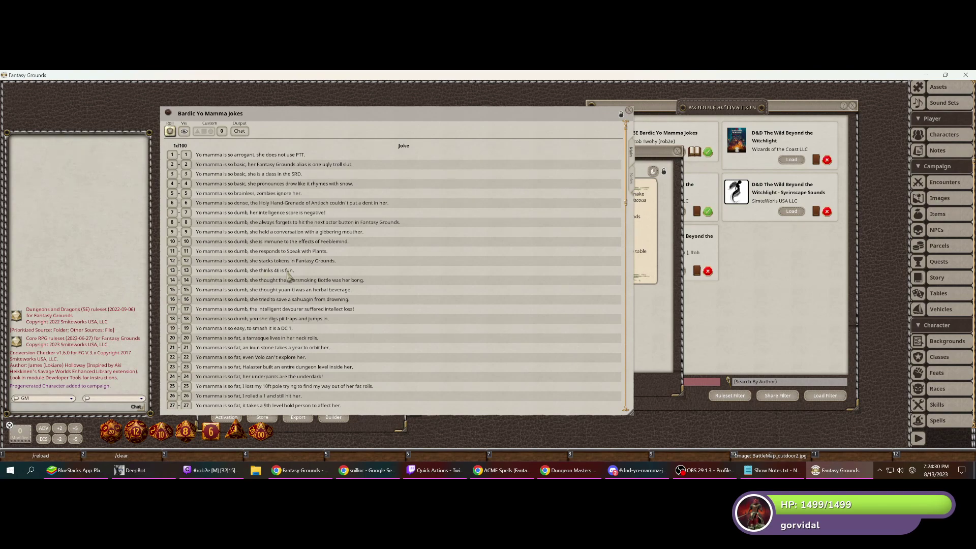
scroll(299, 275, down, 5)
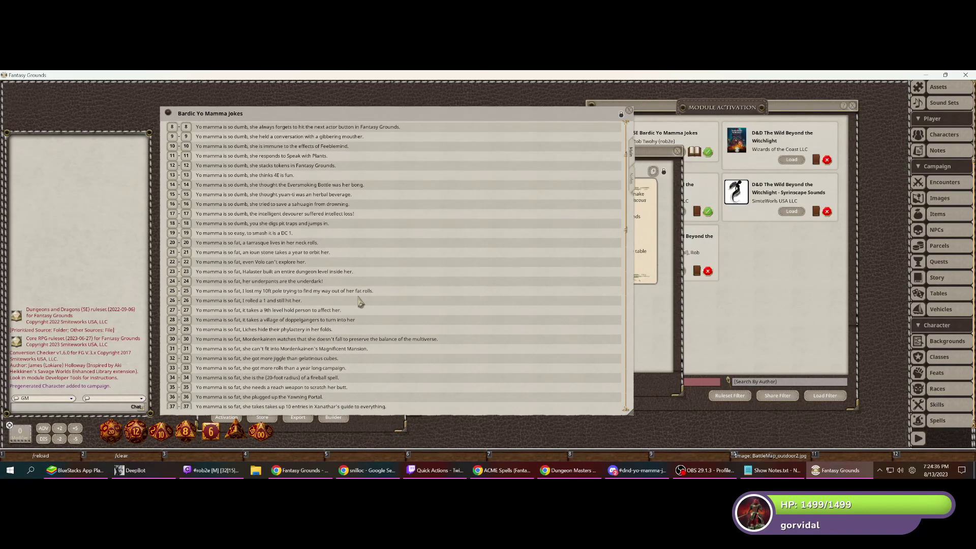
scroll(361, 302, down, 6)
scroll(319, 299, down, 5)
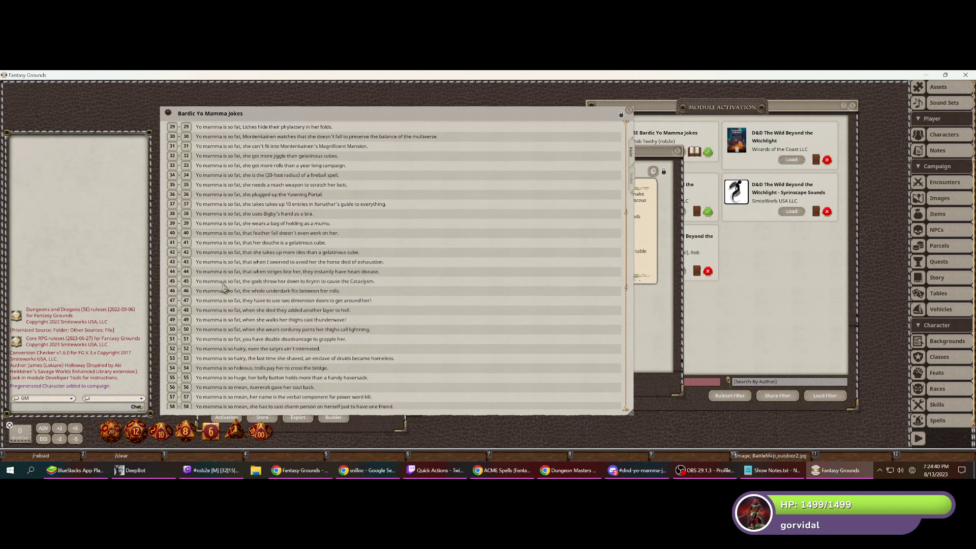
scroll(225, 295, down, 2)
scroll(225, 297, down, 3)
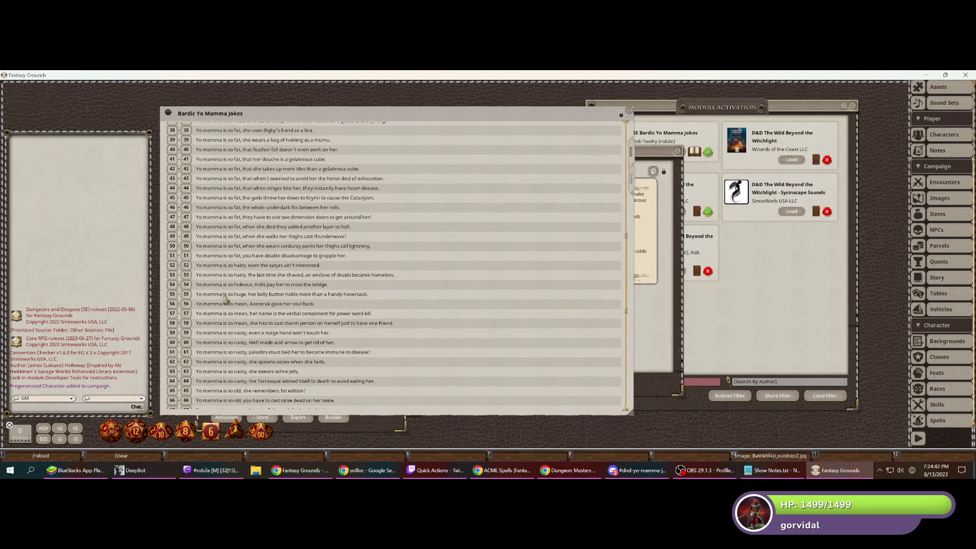
scroll(225, 298, down, 5)
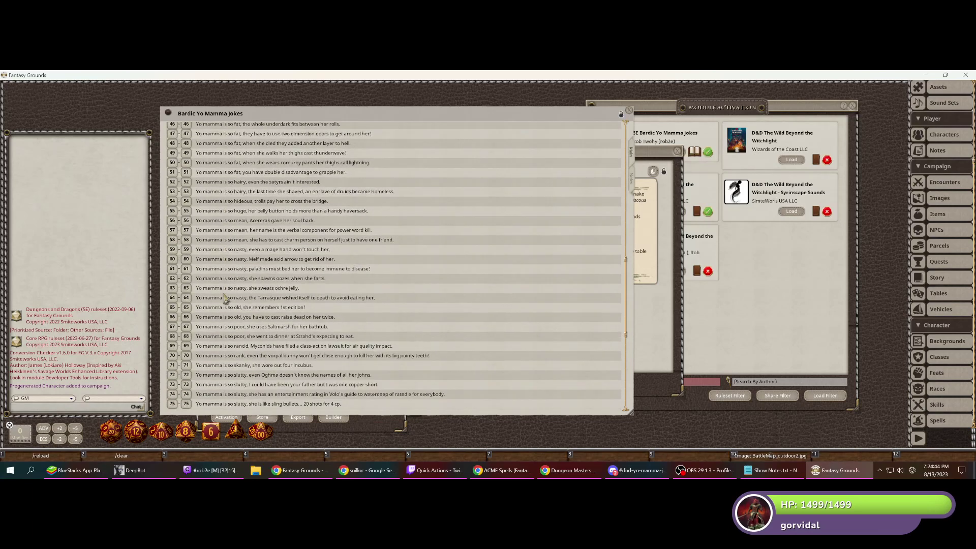
scroll(225, 298, down, 3)
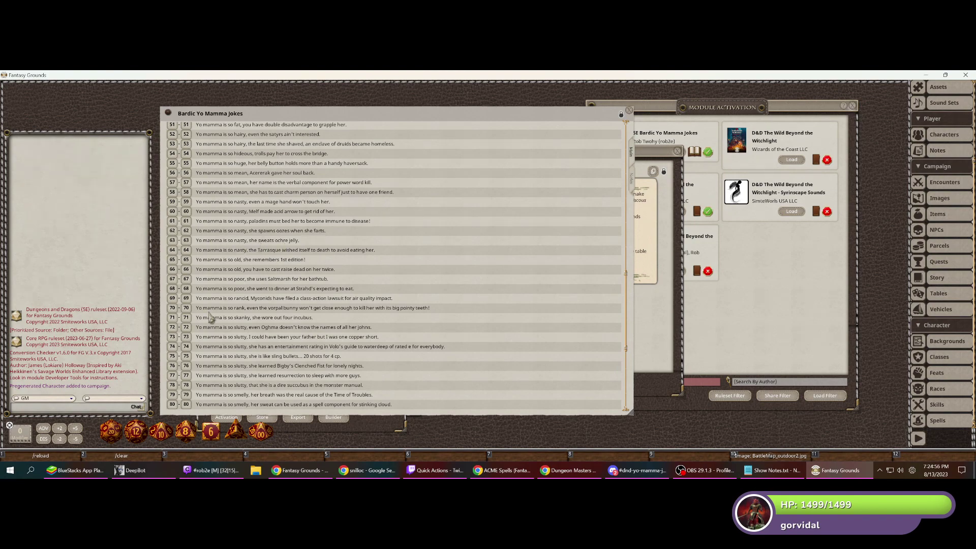
scroll(213, 320, down, 3)
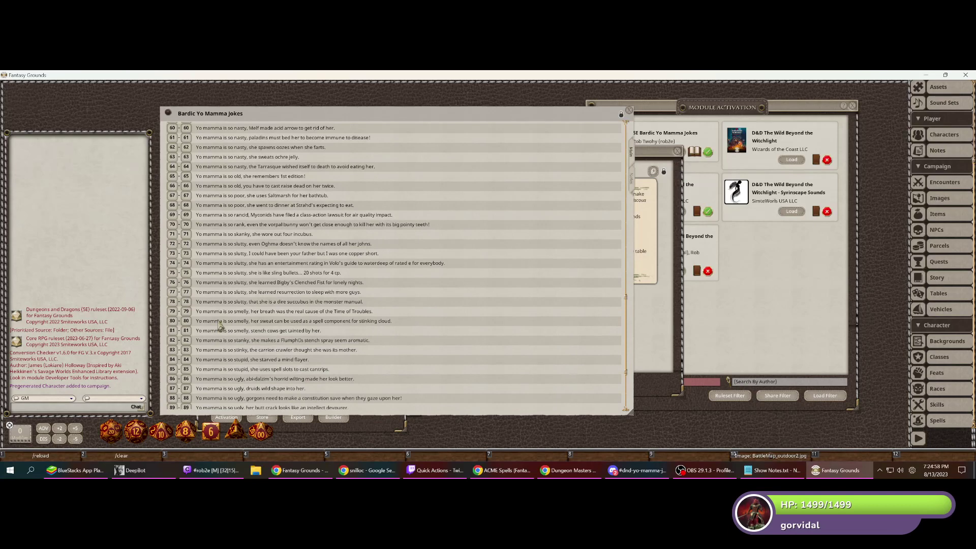
scroll(219, 325, down, 3)
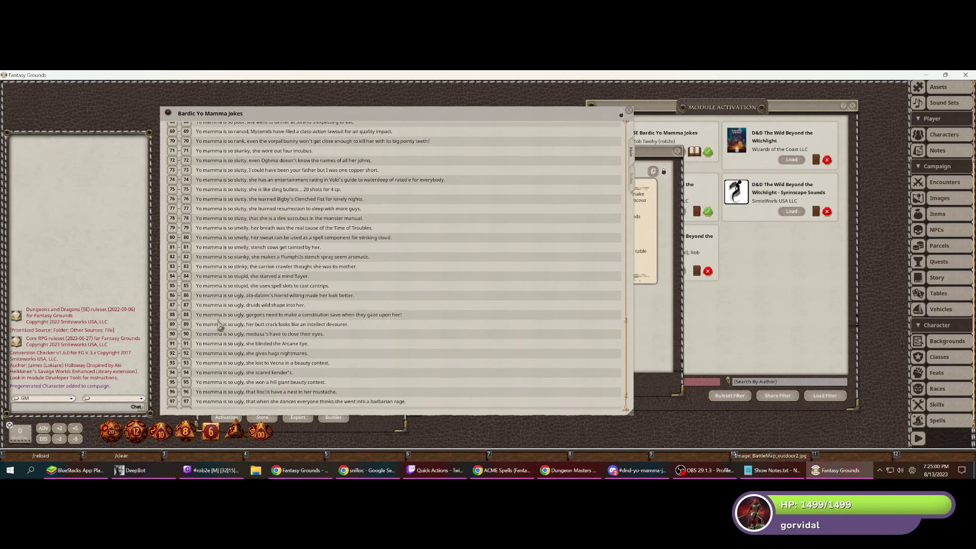
scroll(245, 277, down, 1)
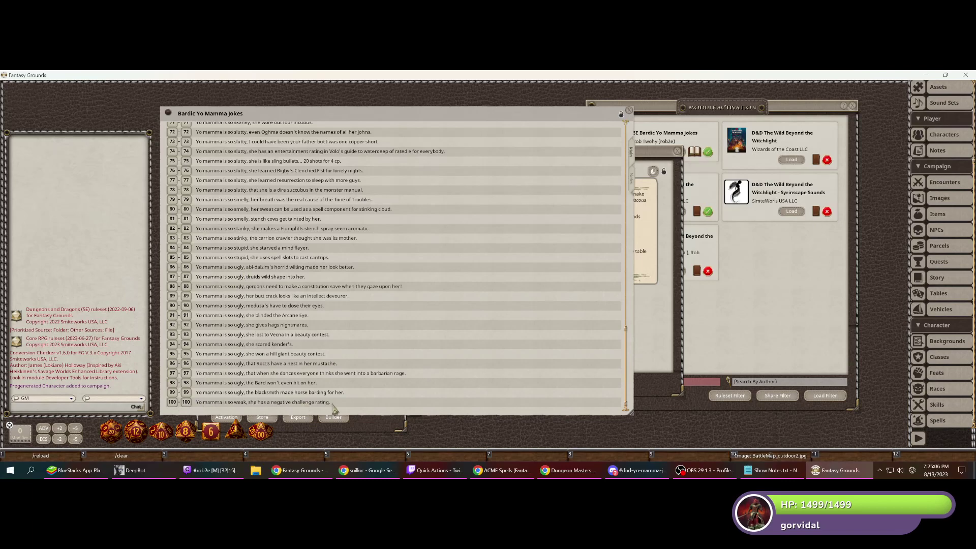
- Close the jokes table, reference manual and Modules window, then switch to Discord's jokes channel
click(629, 111)
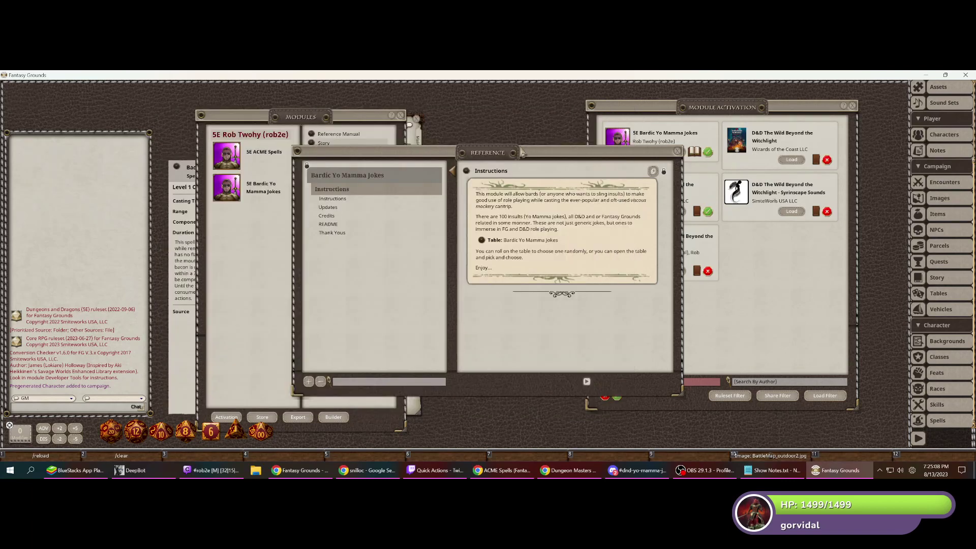
click(678, 152)
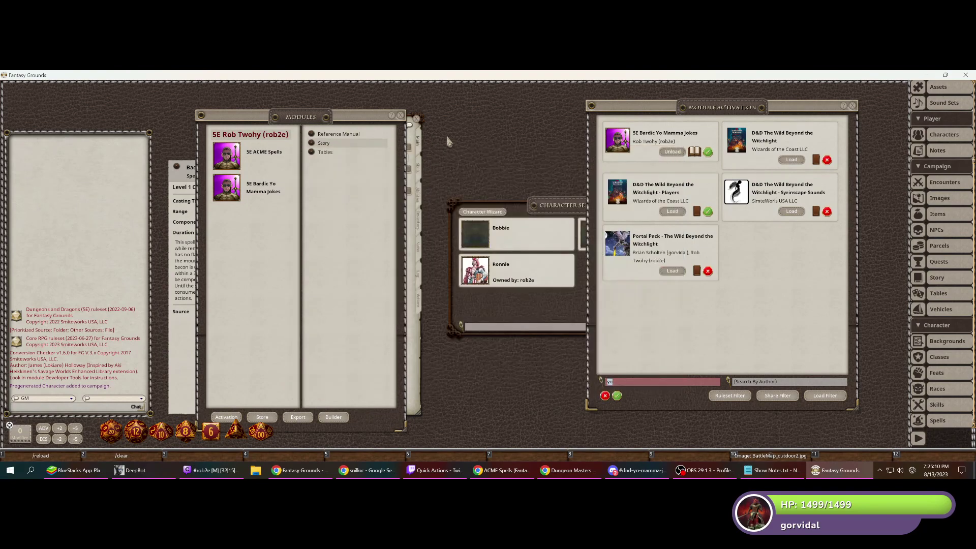
click(400, 116)
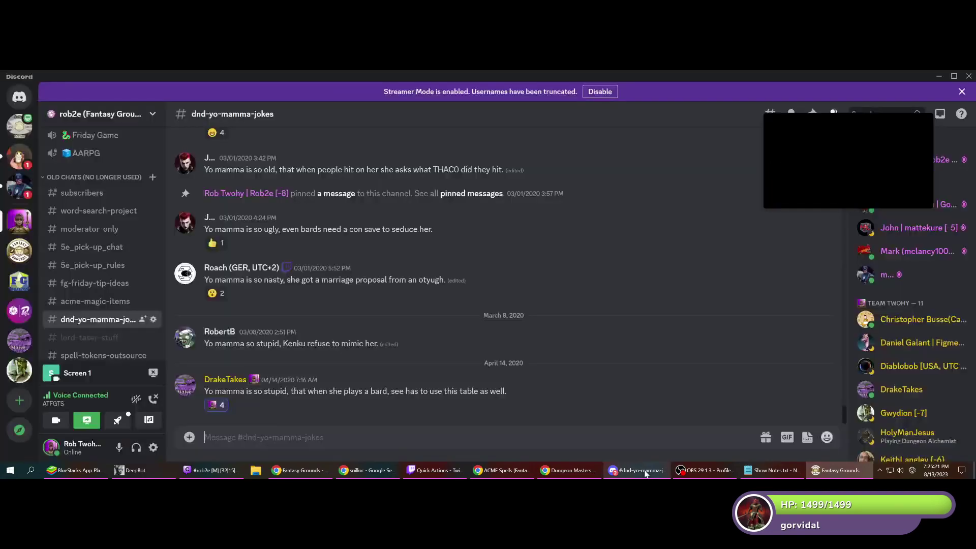
click(643, 470)
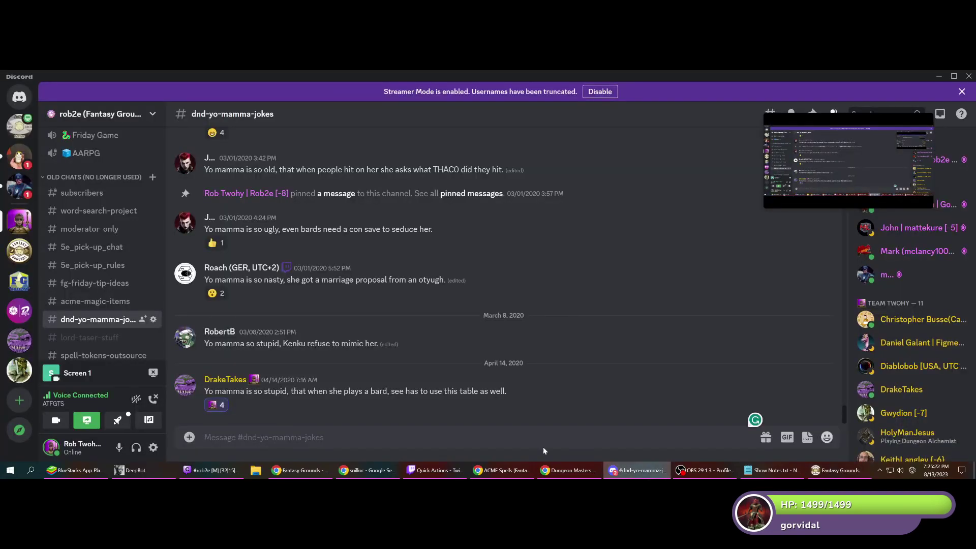
- Open the voice channel soundboard and play the I Cast a Spell and Girls There I Wanna Do Them clips
click(117, 419)
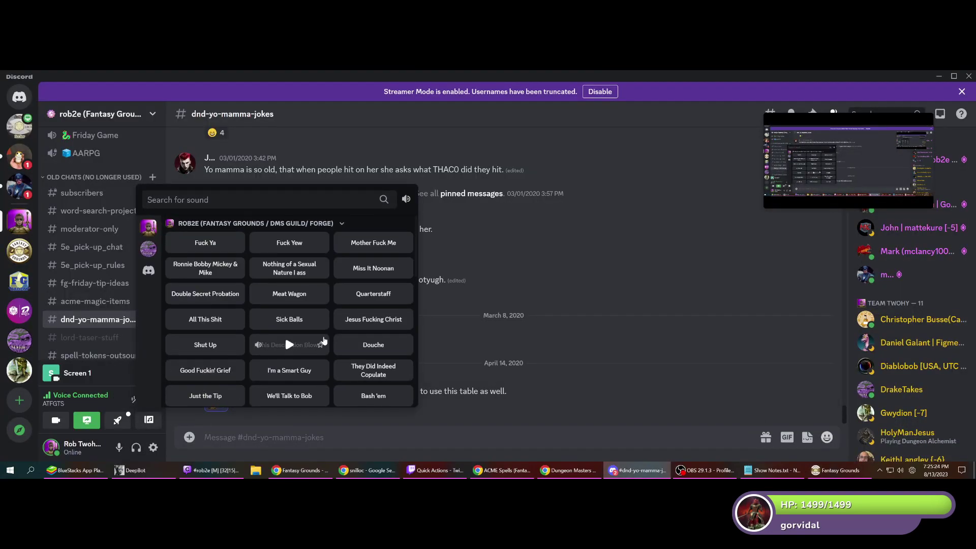
scroll(315, 342, down, 1)
scroll(324, 340, down, 5)
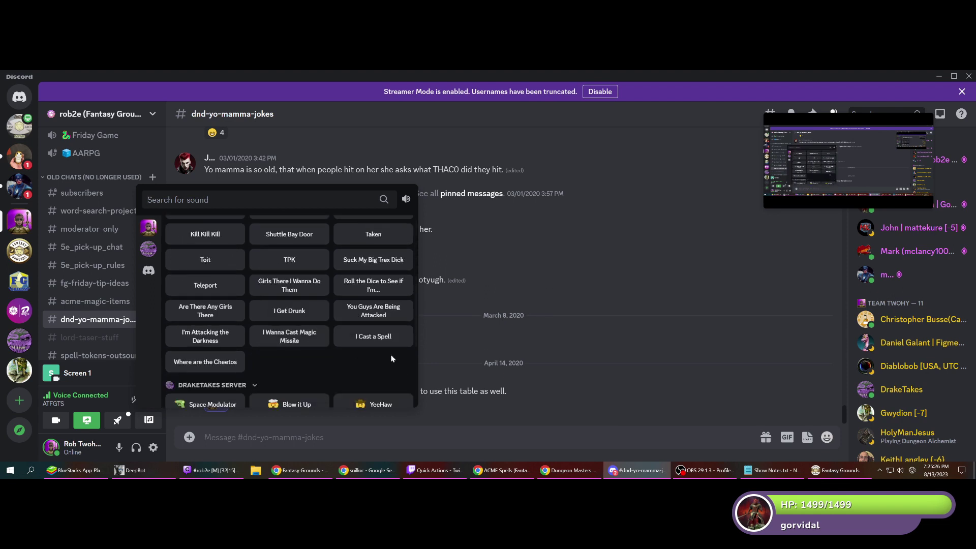
click(376, 338)
scroll(288, 338, up, 1)
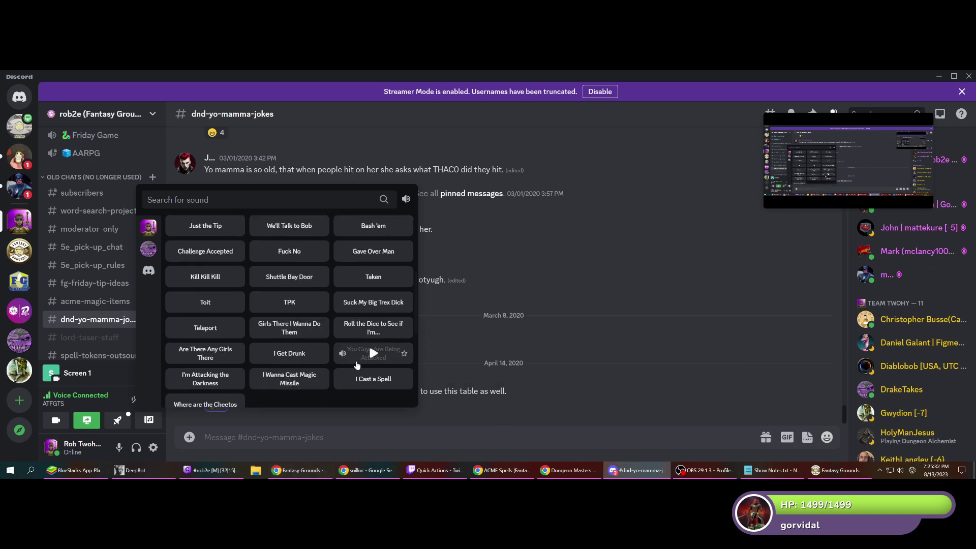
scroll(285, 356, up, 2)
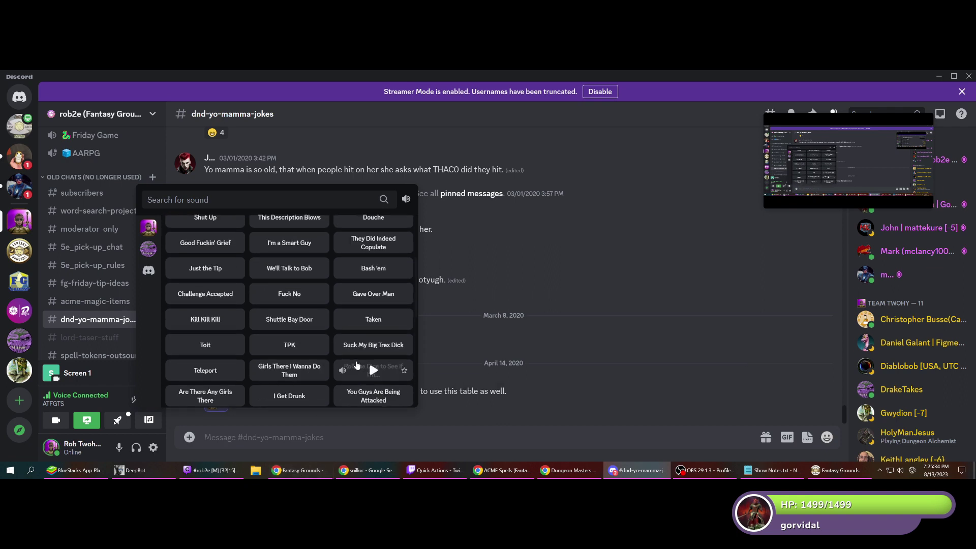
scroll(203, 354, down, 2)
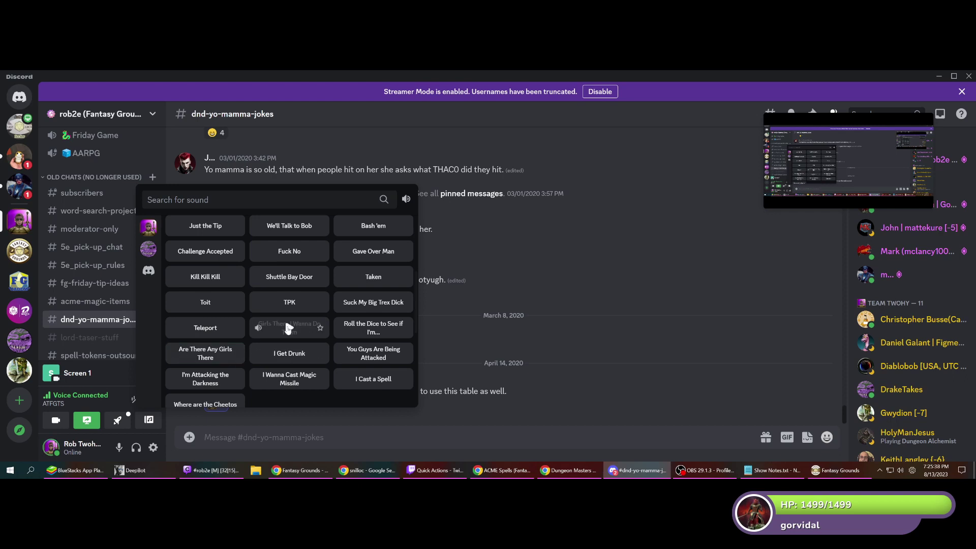
click(288, 329)
- Play the Quarterstaff sound, then bring the OBS Studio stream window forward
scroll(326, 346, up, 1)
scroll(326, 344, up, 3)
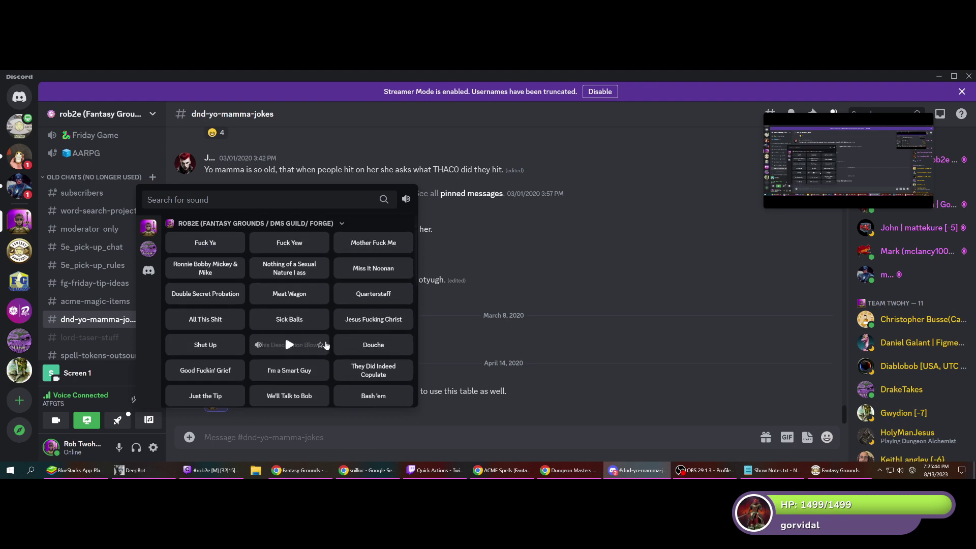
scroll(326, 345, down, 1)
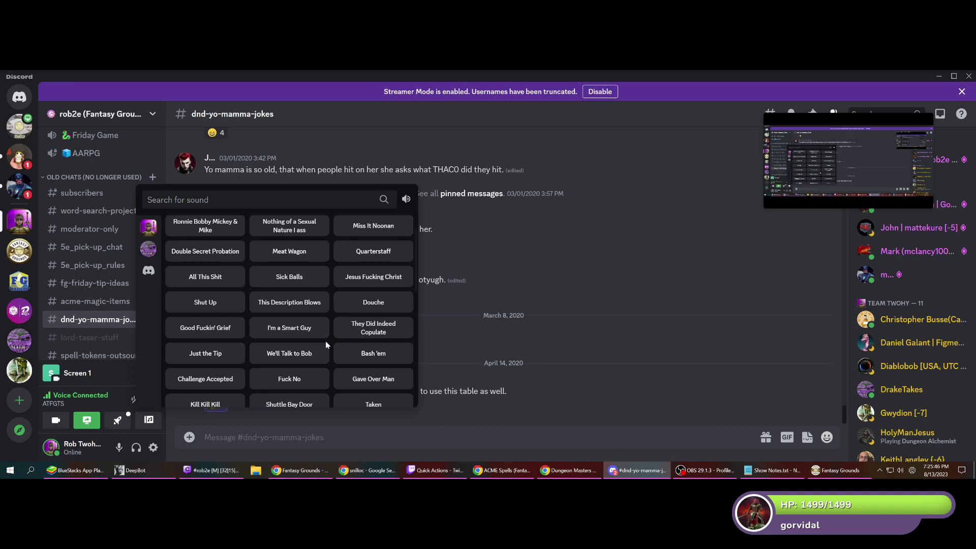
scroll(326, 345, down, 1)
scroll(327, 346, down, 1)
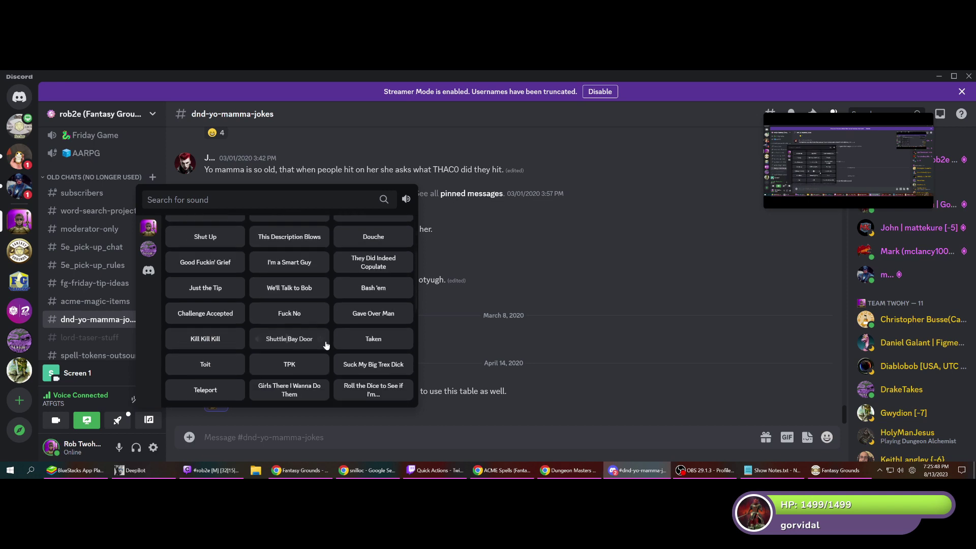
scroll(326, 345, down, 1)
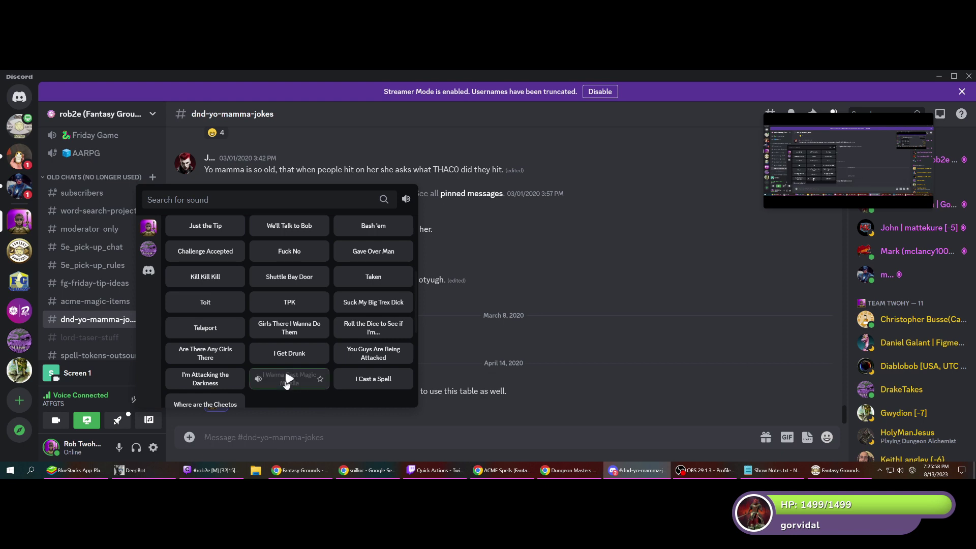
scroll(318, 386, up, 2)
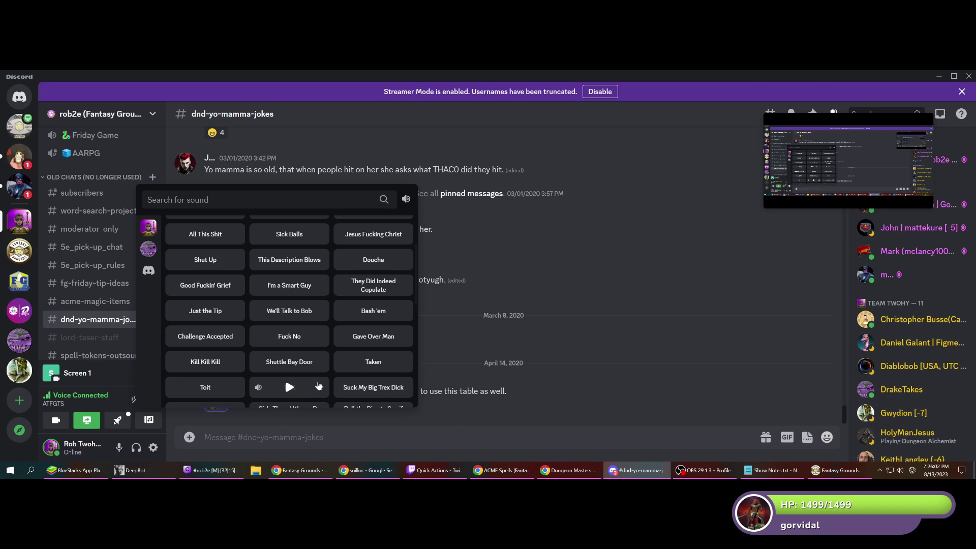
scroll(318, 387, up, 3)
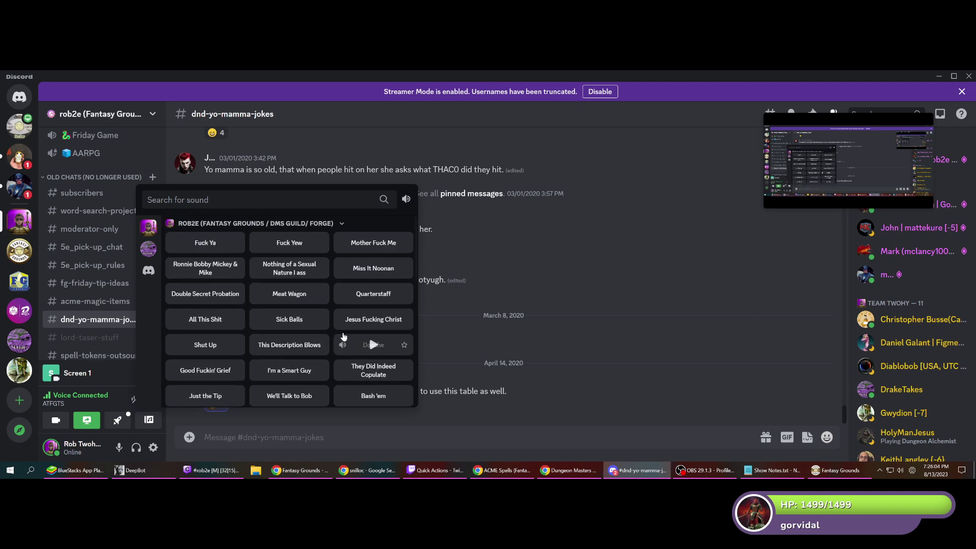
click(372, 295)
click(704, 470)
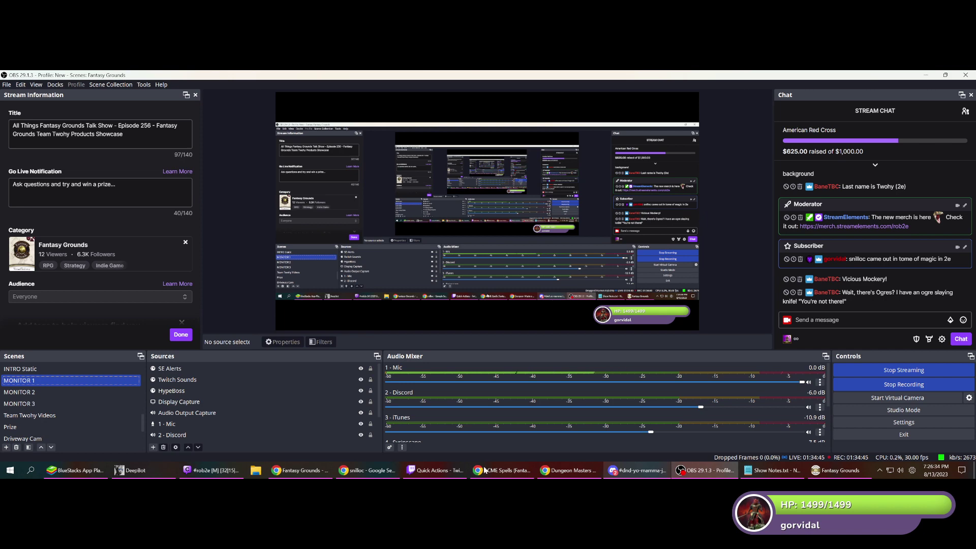
- Switch from OBS Studio back to Chrome's 'snilloc - Google Search' results
click(368, 471)
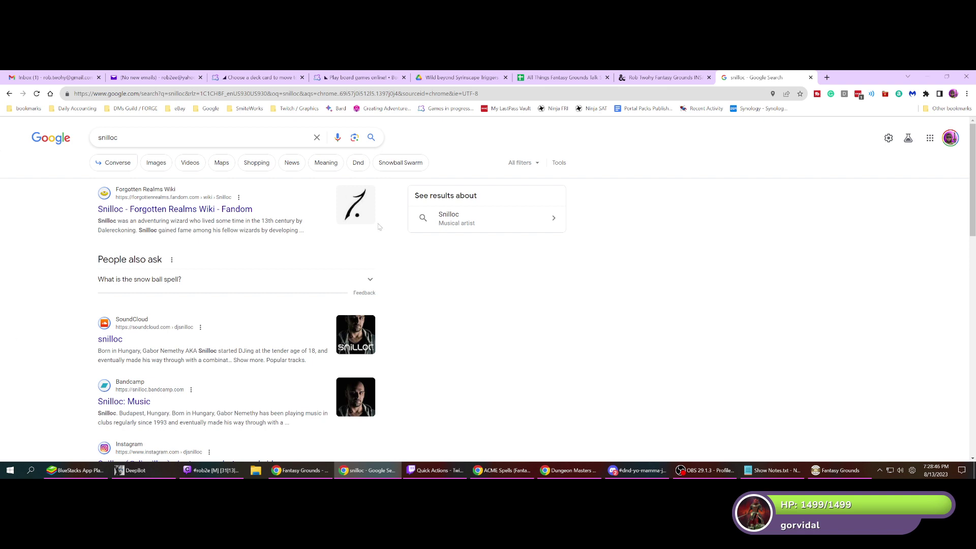
- Replace the snilloc query and search Google for 'rob 2.0'
click(252, 138)
drag(120, 137, 90, 142)
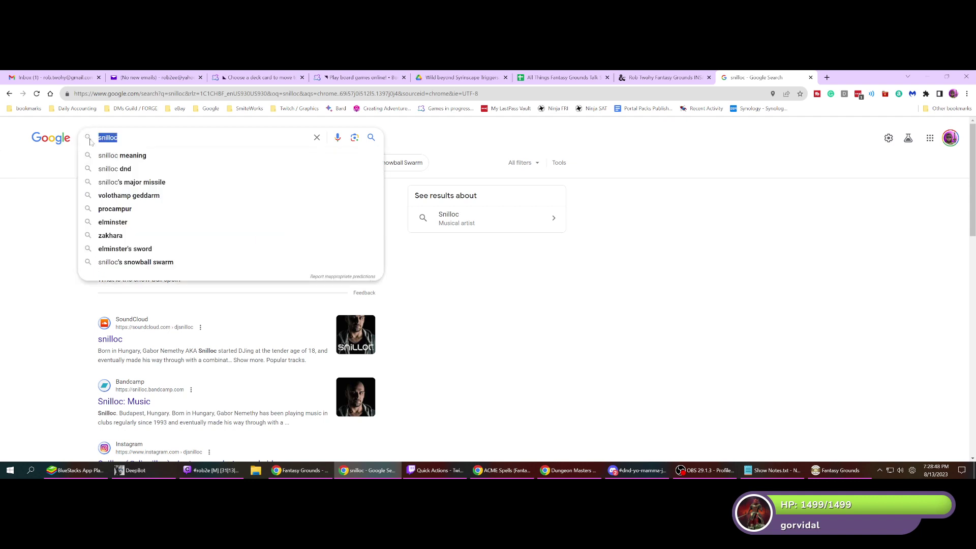
text(rob )
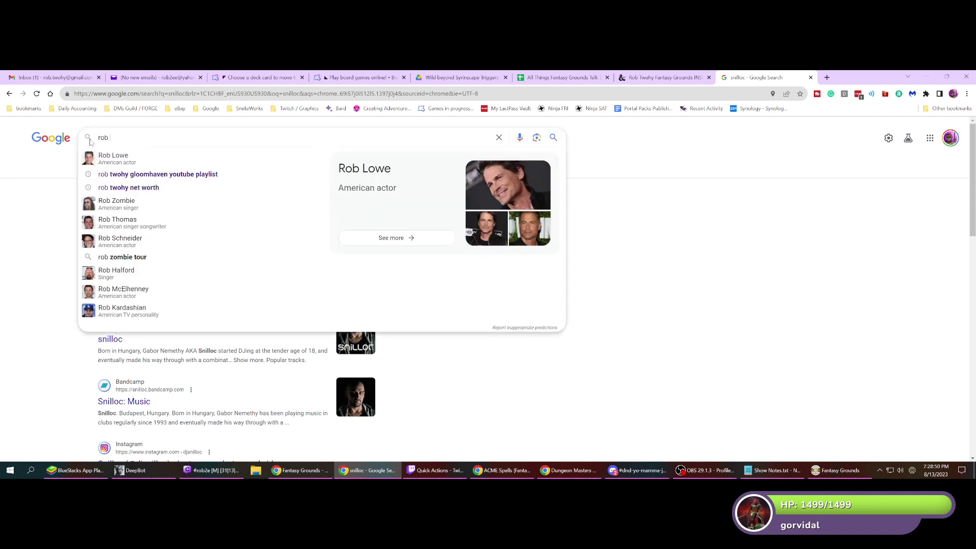
text(2.0)
key(Return)
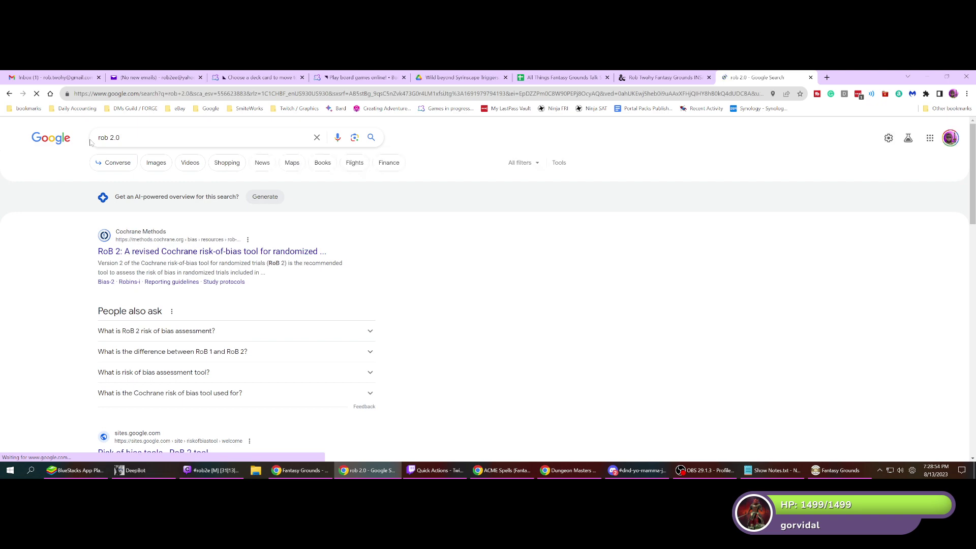
- Check the Cochrane RoB 2 result, return to the results, then go to the Gmail inbox
click(254, 252)
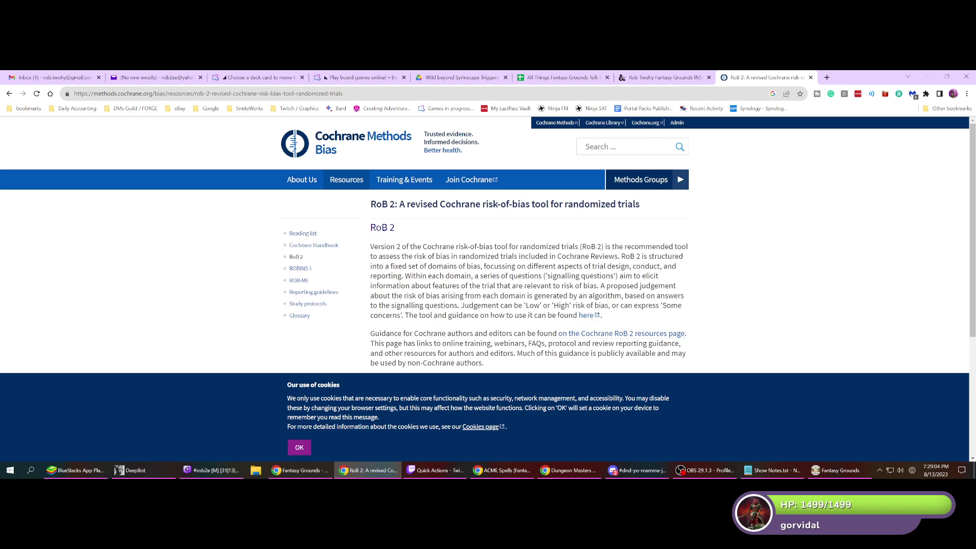
click(9, 94)
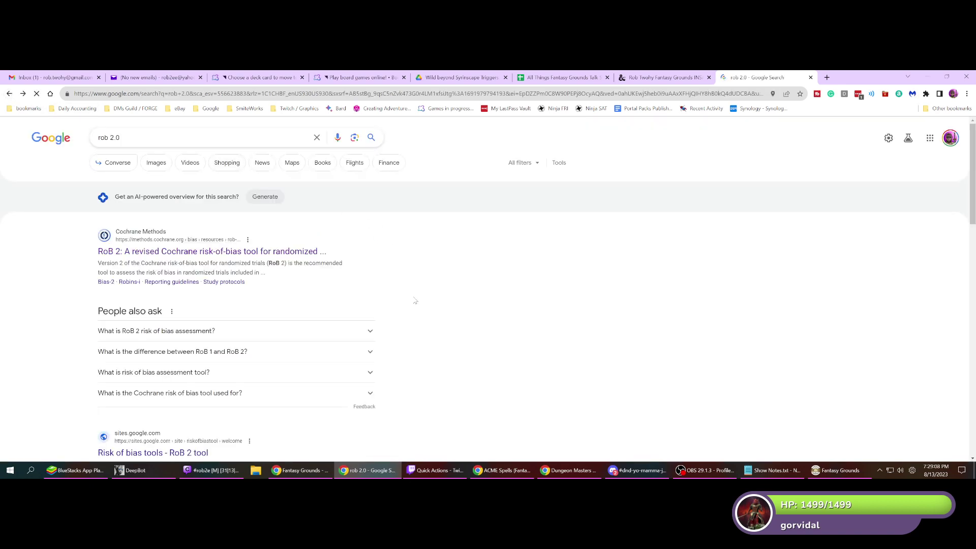
scroll(415, 299, down, 2)
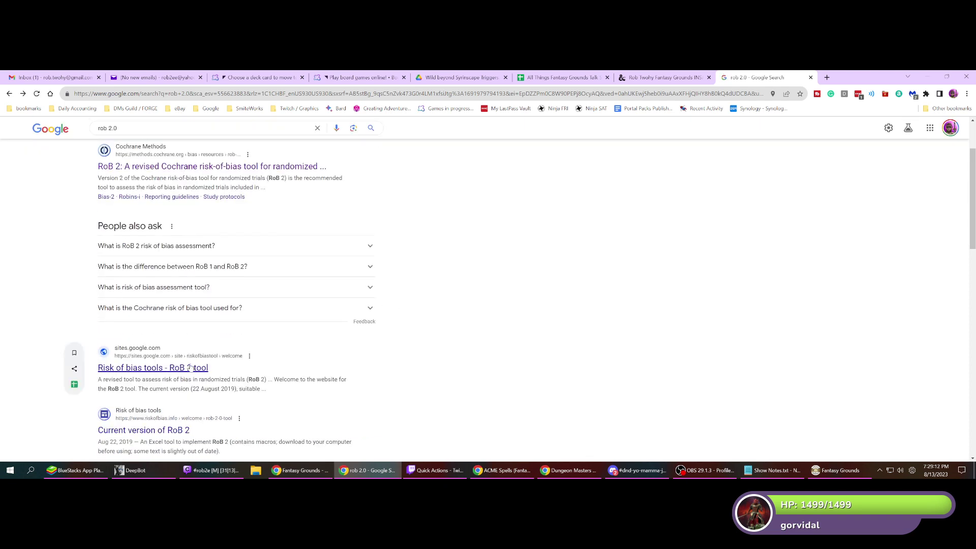
scroll(393, 345, down, 2)
scroll(395, 342, up, 5)
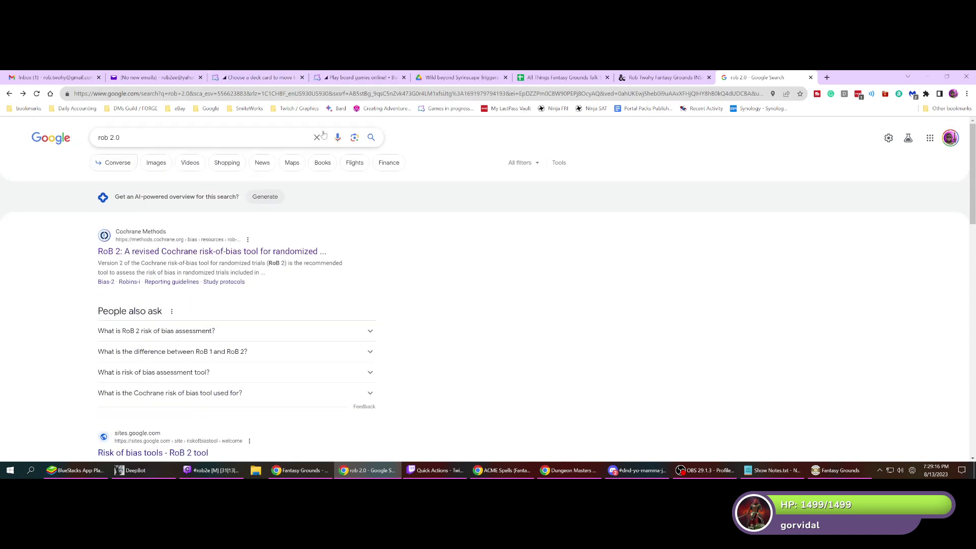
click(59, 78)
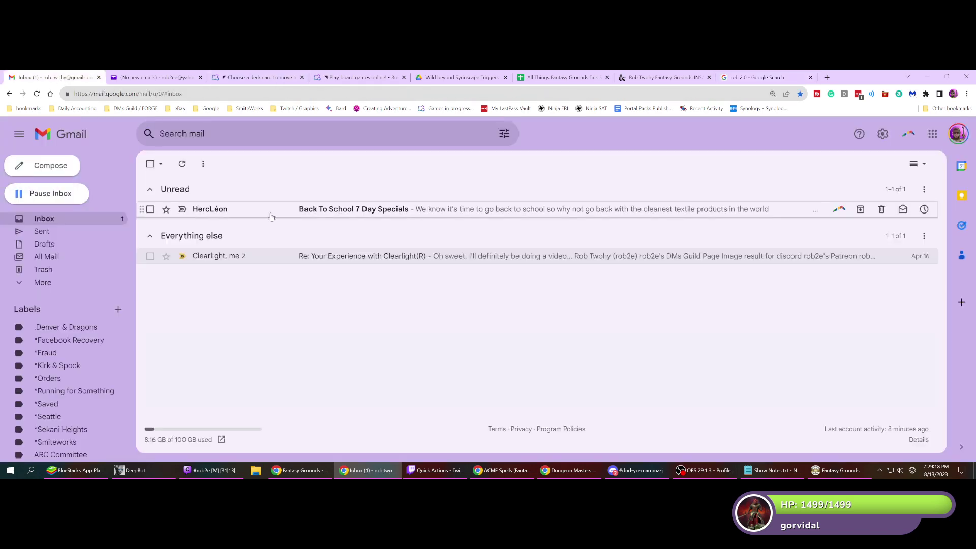
- Open the HercLéon 'Back To School 7 Day Specials' email and move it to Trash
click(341, 212)
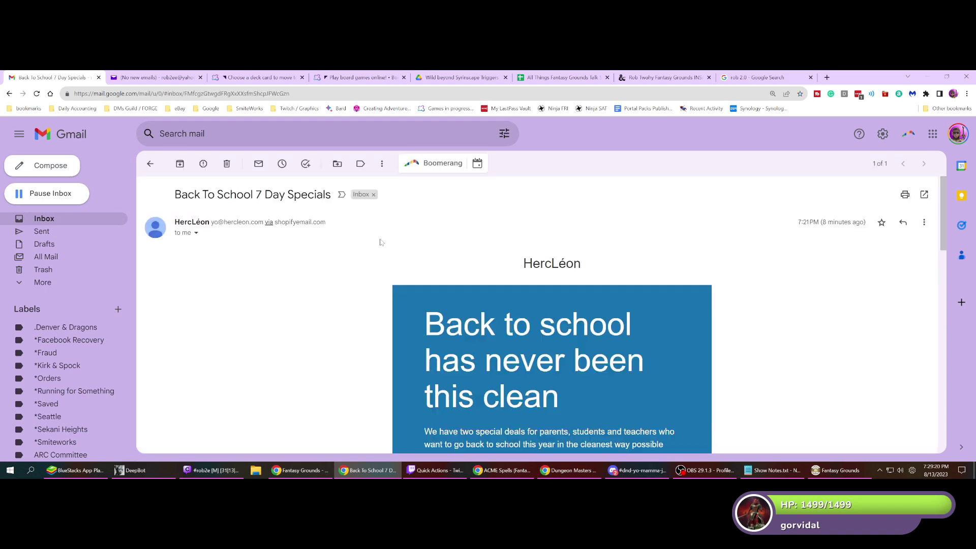
scroll(416, 270, down, 4)
scroll(415, 271, down, 7)
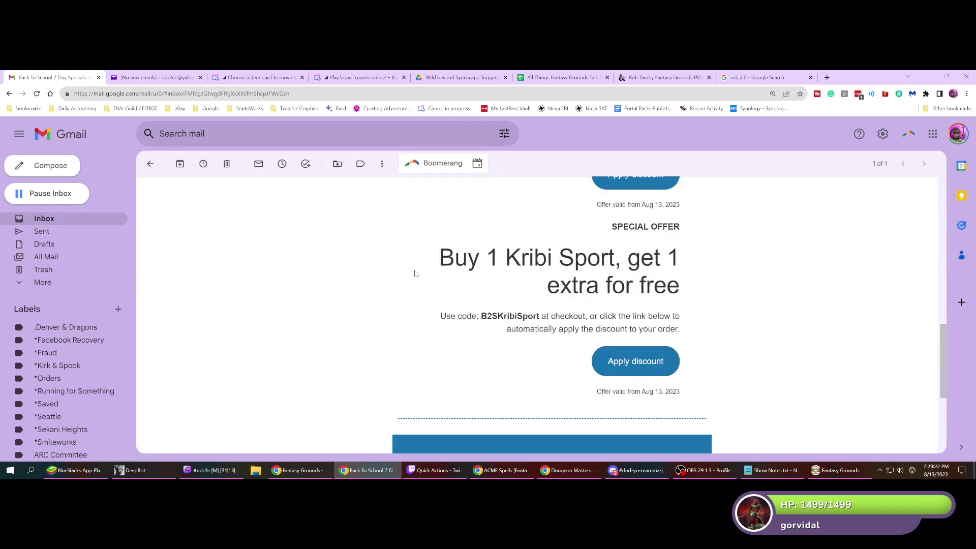
click(226, 164)
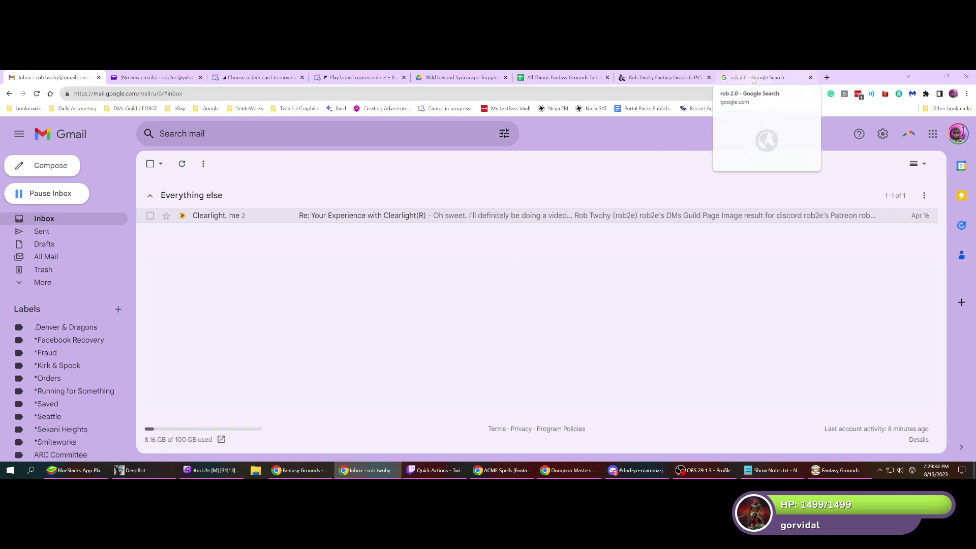
- Close the rob 2.0 tab and browse the DMs Guild INSANITY [BUNDLE] page, ending at the top
click(810, 78)
click(655, 79)
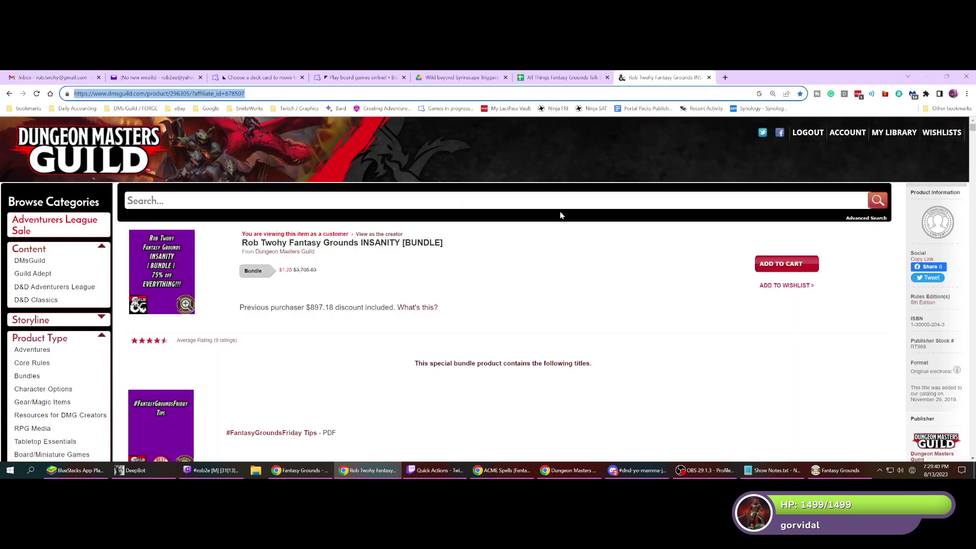
scroll(514, 324, down, 1)
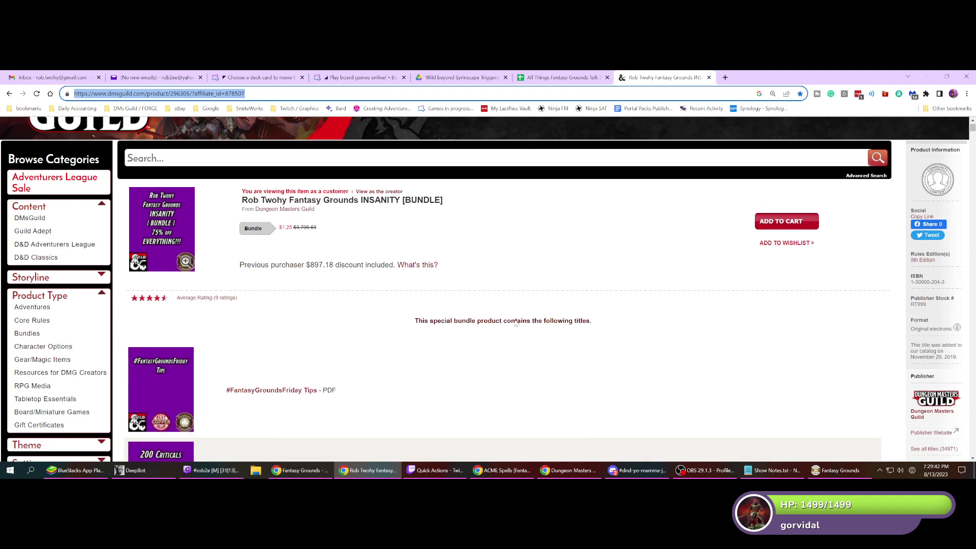
scroll(514, 324, up, 1)
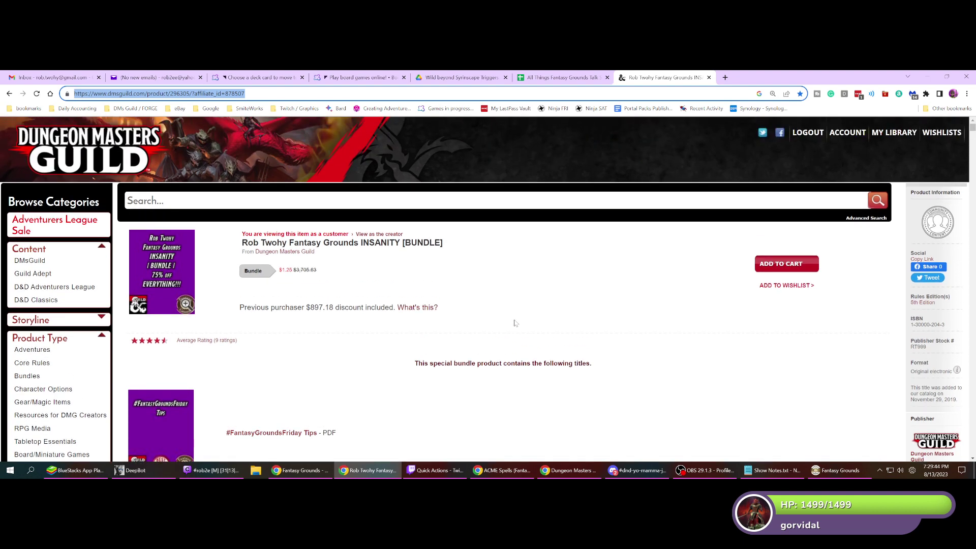
scroll(515, 323, down, 1)
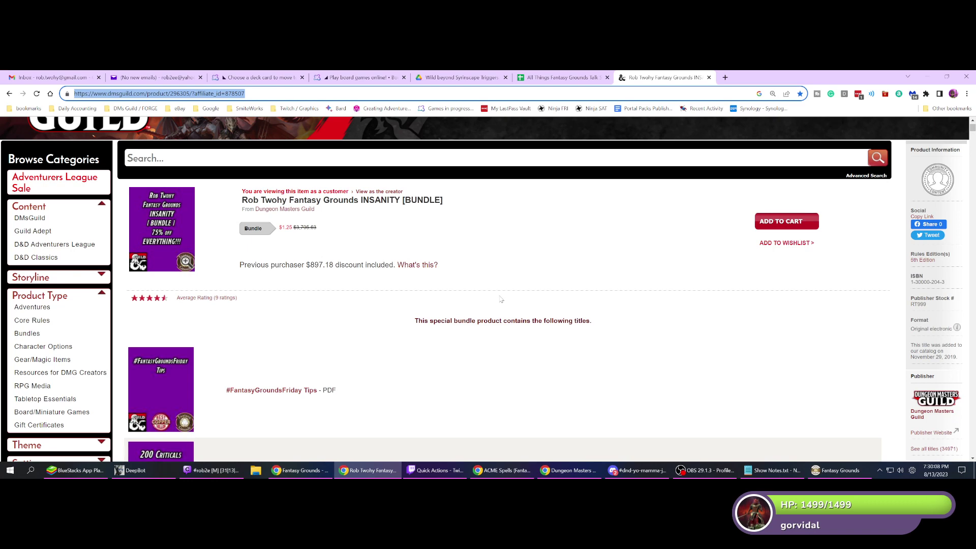
scroll(501, 299, down, 2)
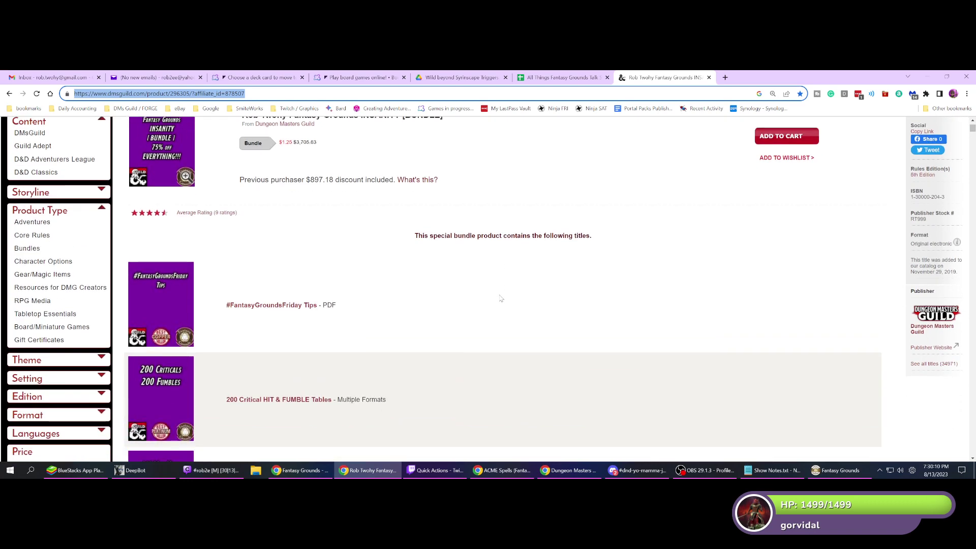
scroll(501, 299, up, 3)
scroll(499, 298, down, 2)
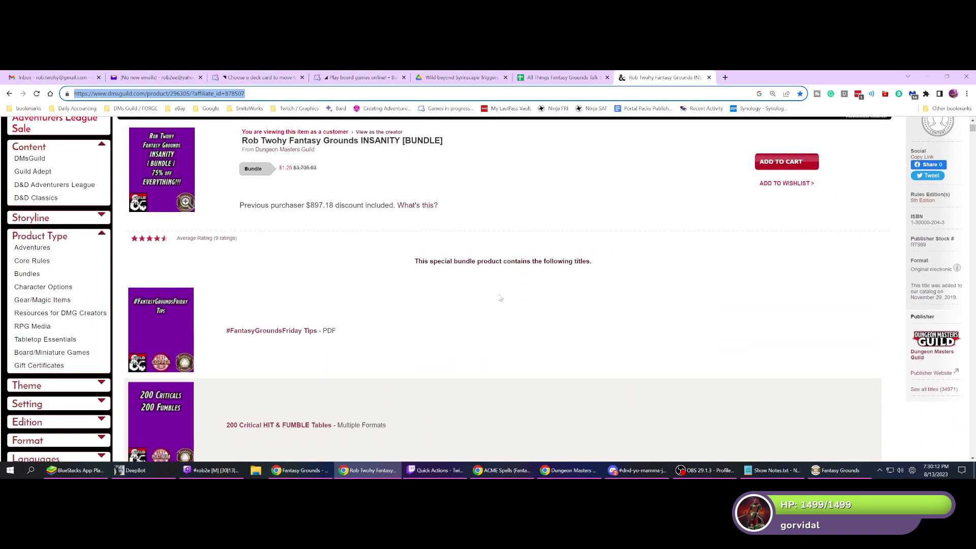
scroll(500, 298, up, 2)
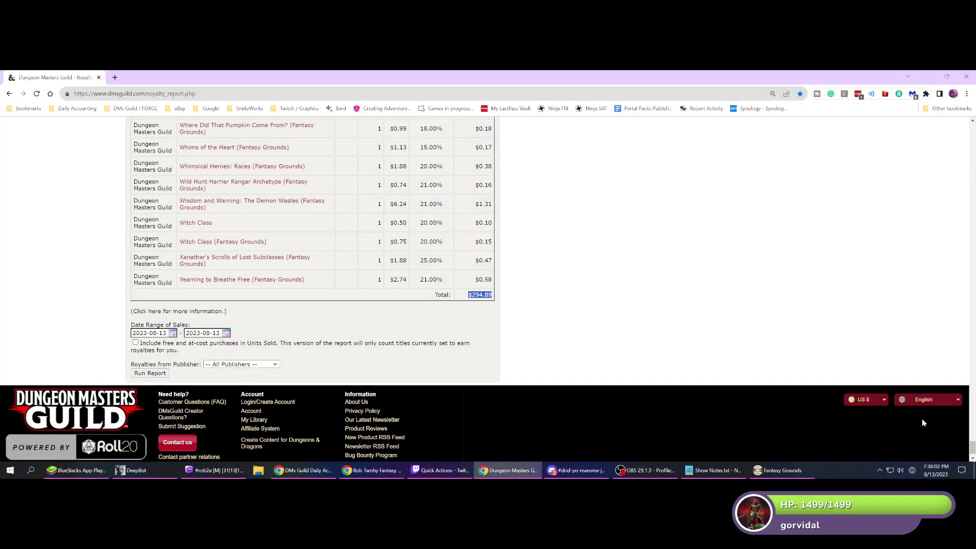
drag(971, 450, 946, 447)
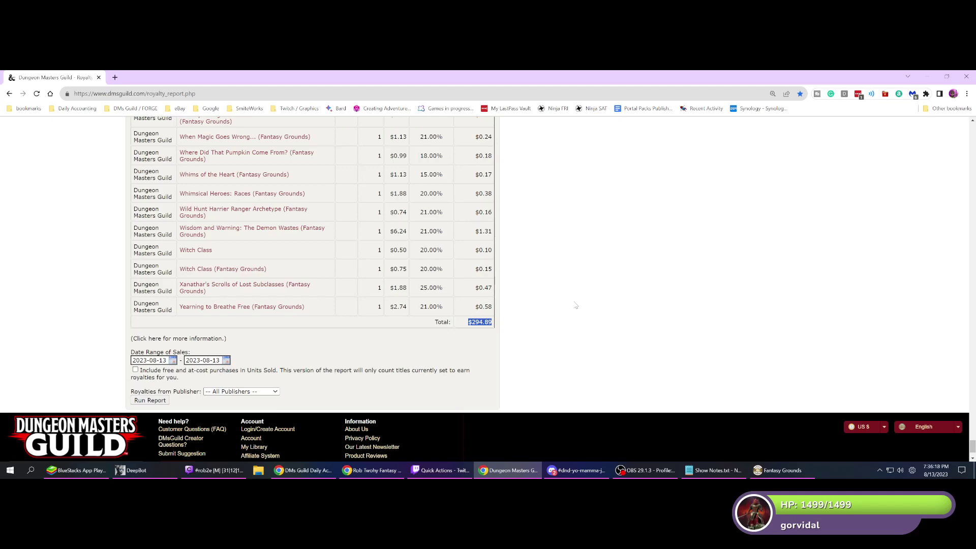
scroll(576, 305, down, 1)
scroll(573, 303, down, 1)
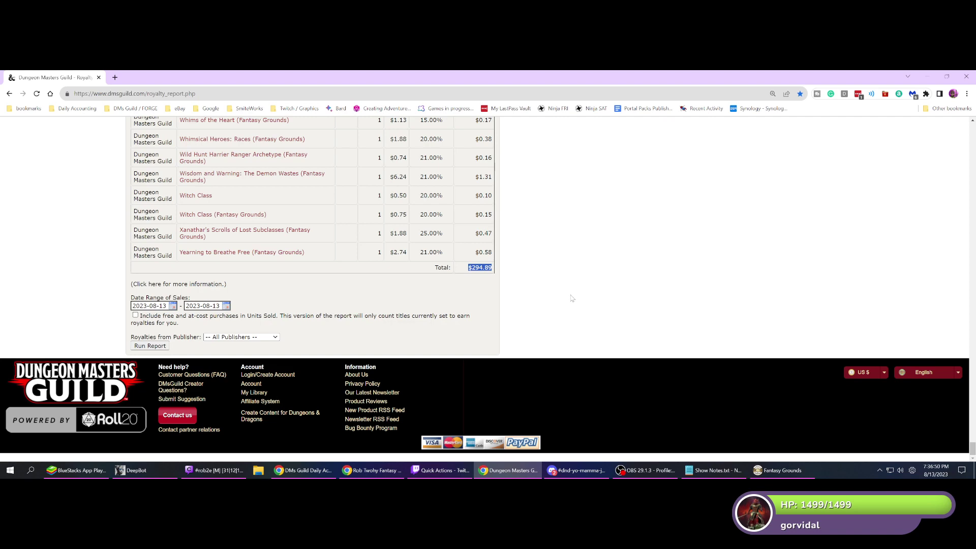
scroll(571, 298, up, 15)
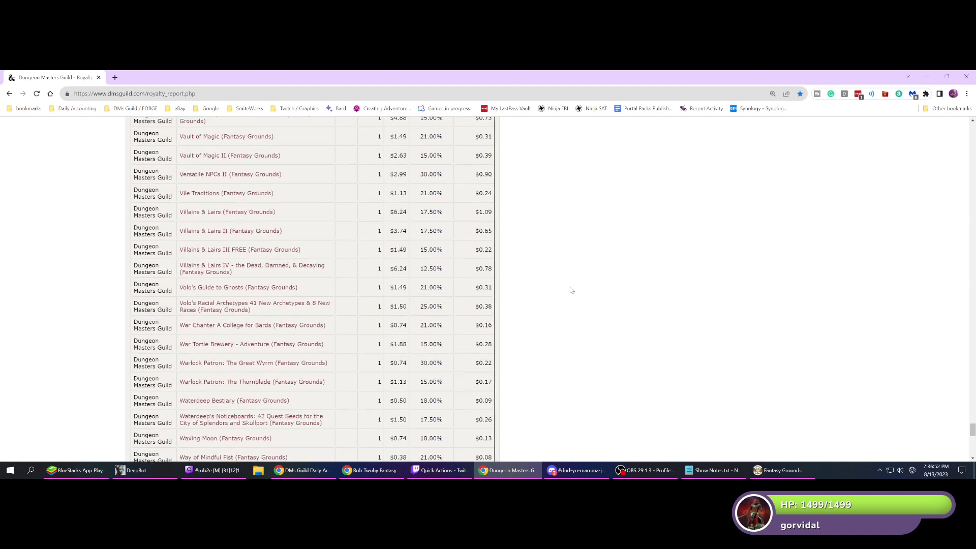
scroll(572, 290, up, 20)
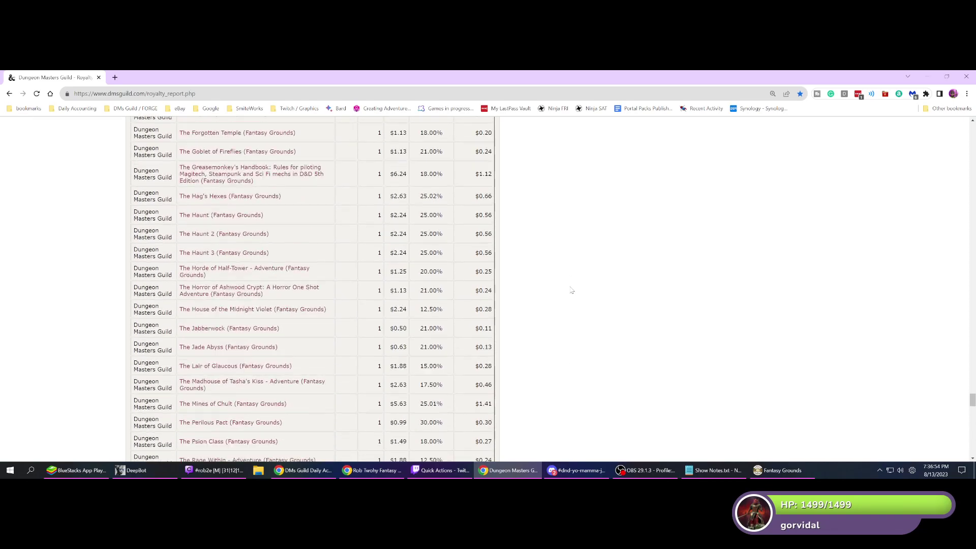
scroll(571, 289, up, 20)
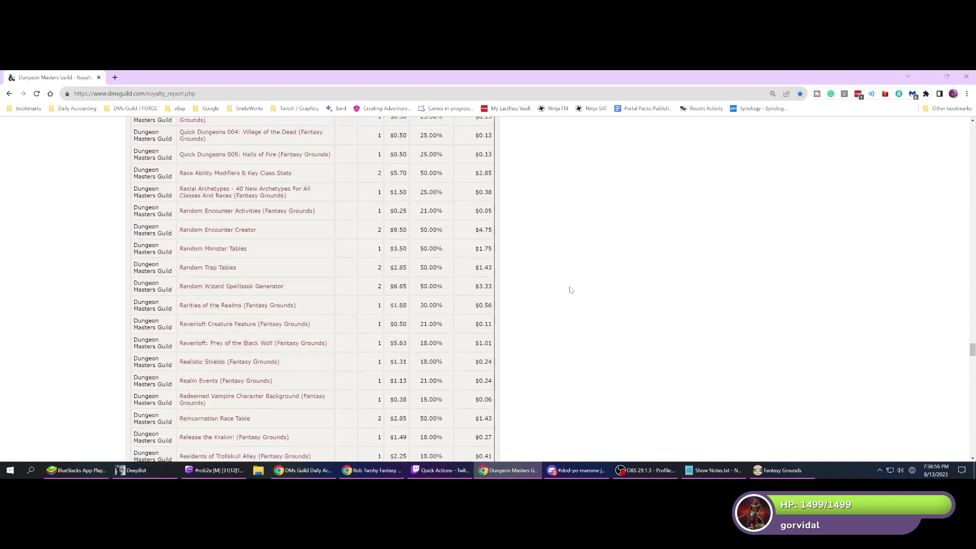
scroll(571, 290, up, 20)
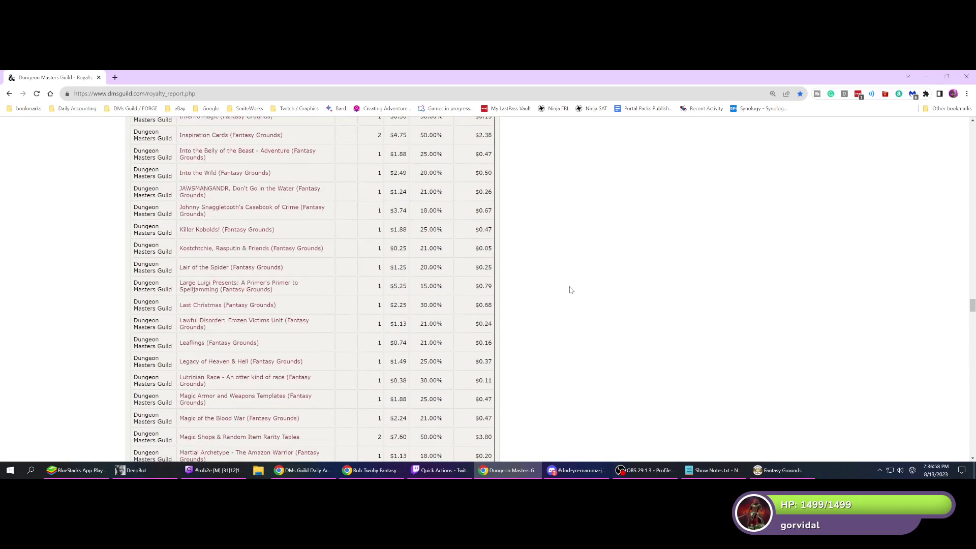
scroll(571, 290, up, 20)
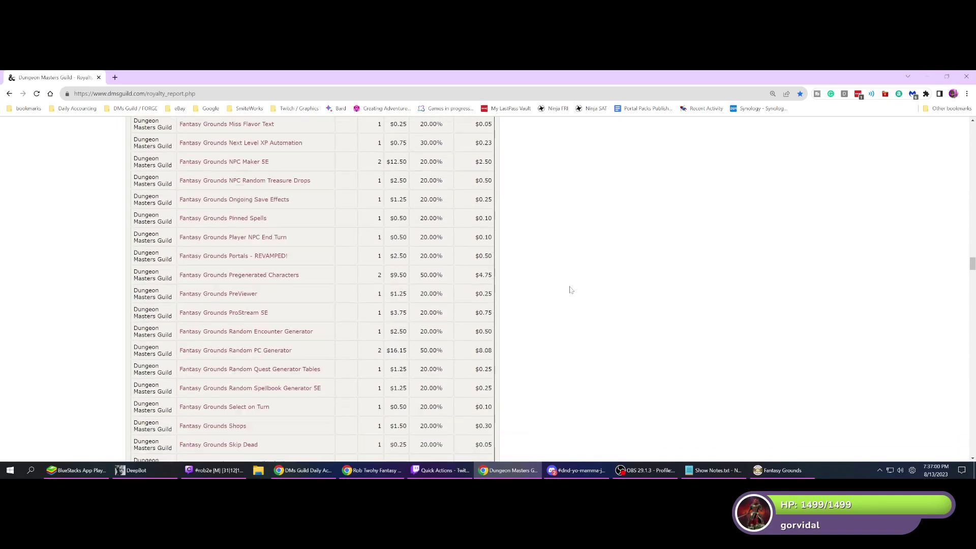
scroll(571, 290, up, 8)
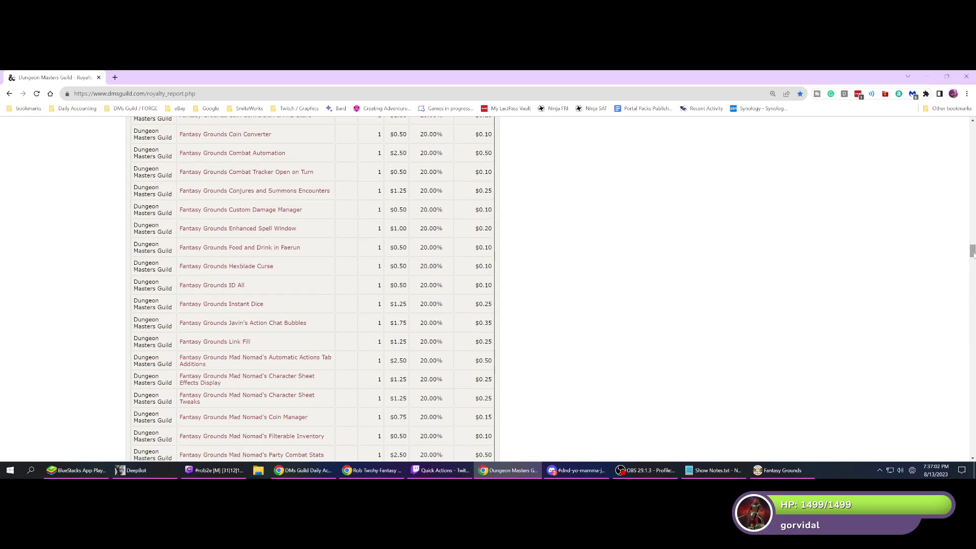
drag(972, 251, 971, 233)
scroll(964, 239, down, 1)
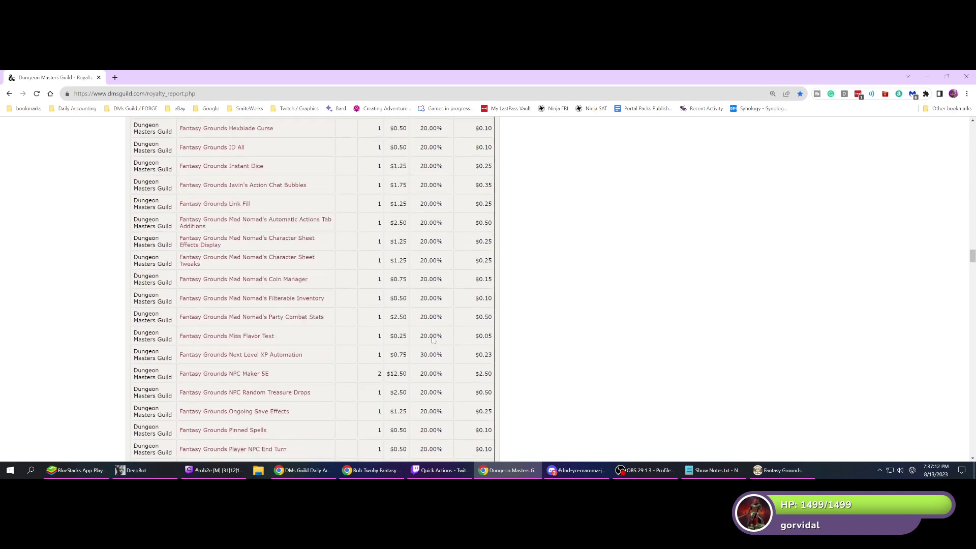
scroll(432, 341, down, 10)
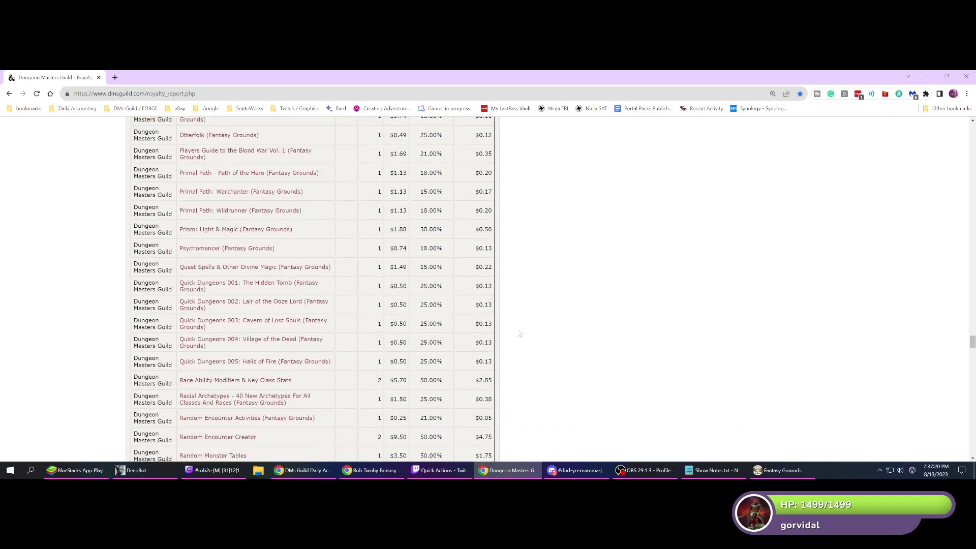
drag(971, 340, 953, 123)
scroll(660, 342, down, 2)
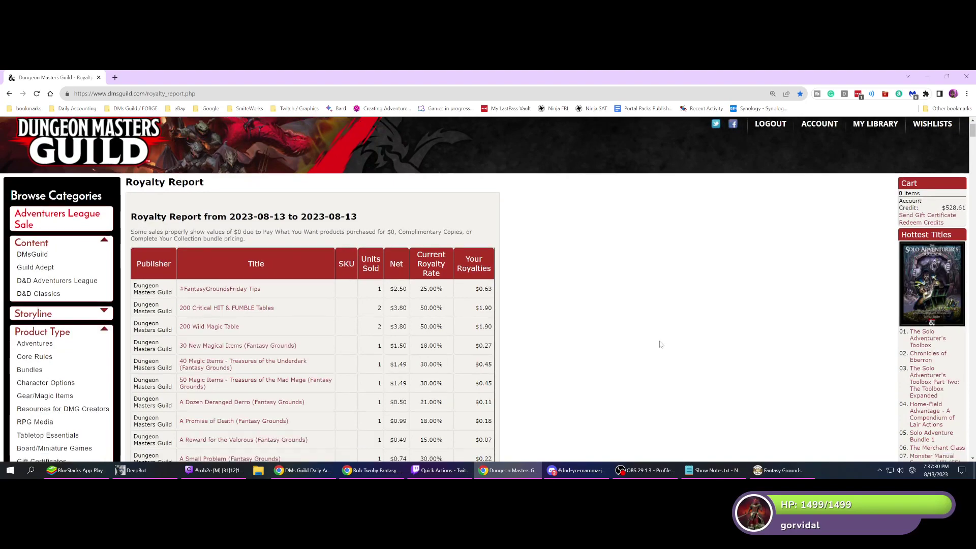
scroll(660, 344, down, 1)
scroll(559, 336, up, 3)
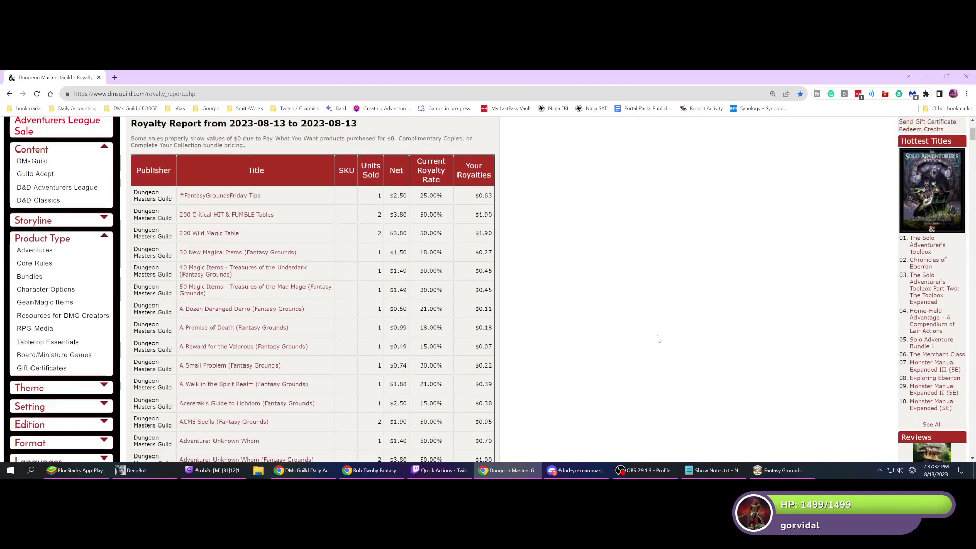
scroll(434, 324, down, 1)
scroll(434, 324, down, 6)
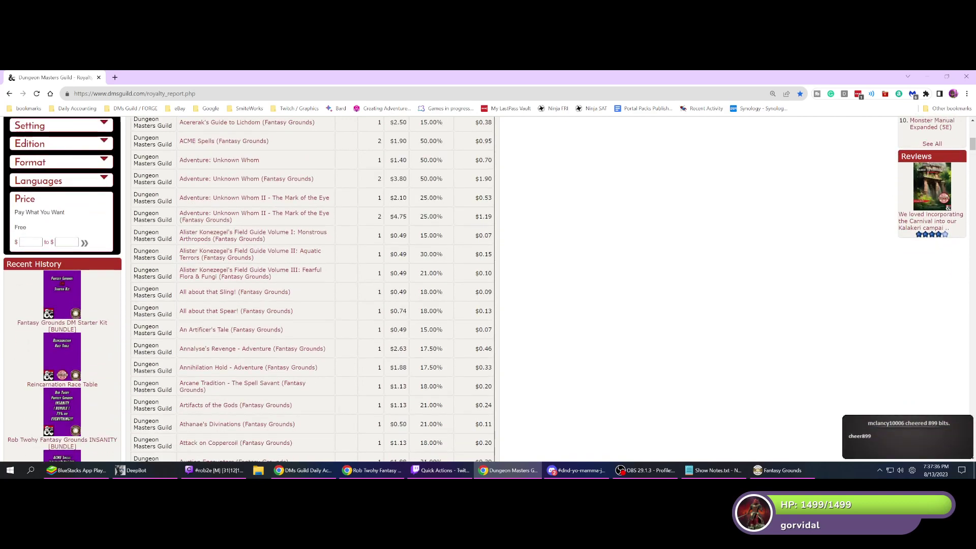
scroll(414, 323, down, 3)
scroll(403, 330, down, 1)
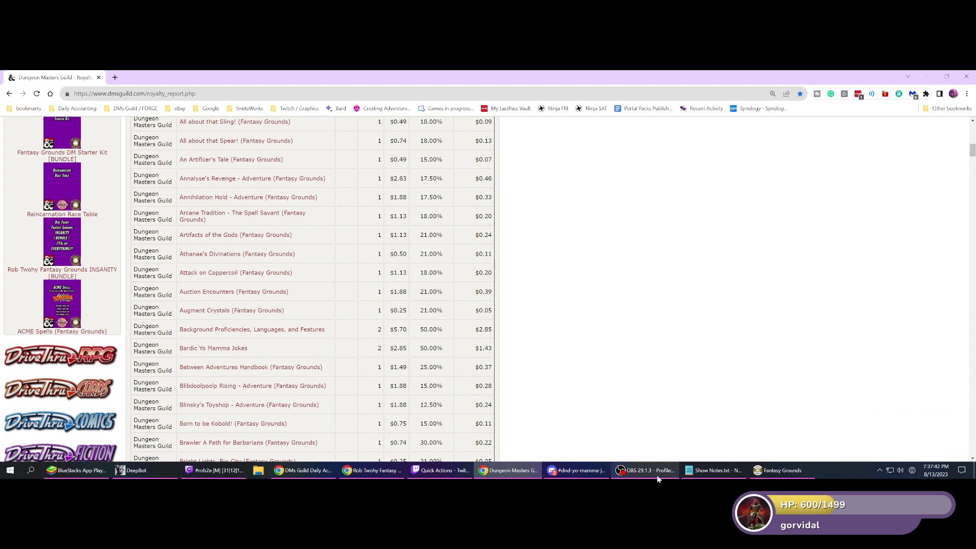
- Bring OBS Studio forward to check the live Episode 256 stream and its $625.00 charity total
click(645, 470)
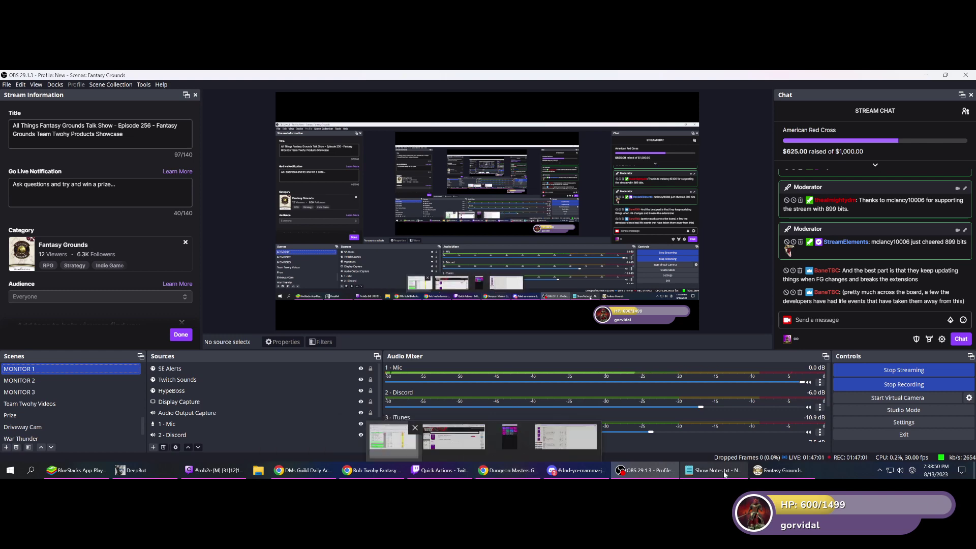
- Return to the DMs Guild royalty report and scroll down to its $294.89 total
click(773, 472)
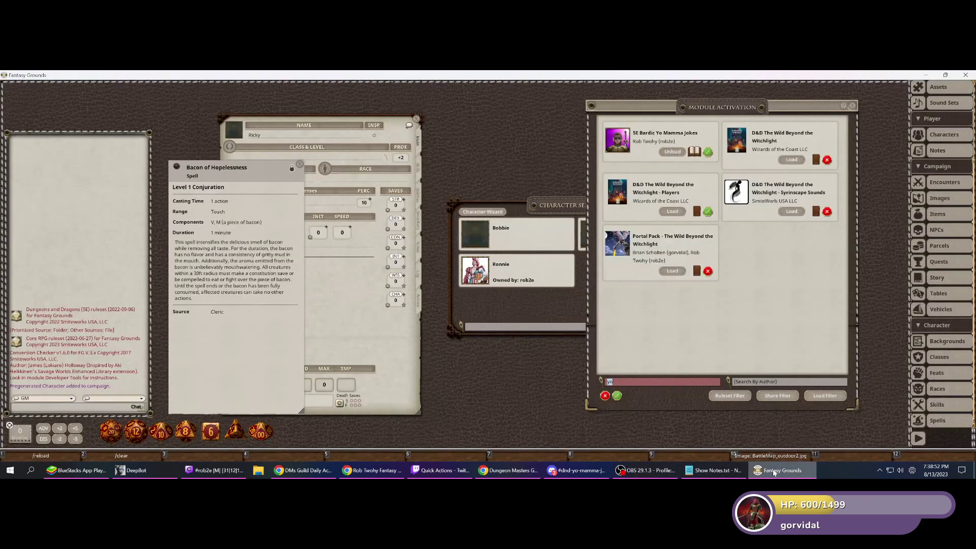
click(508, 470)
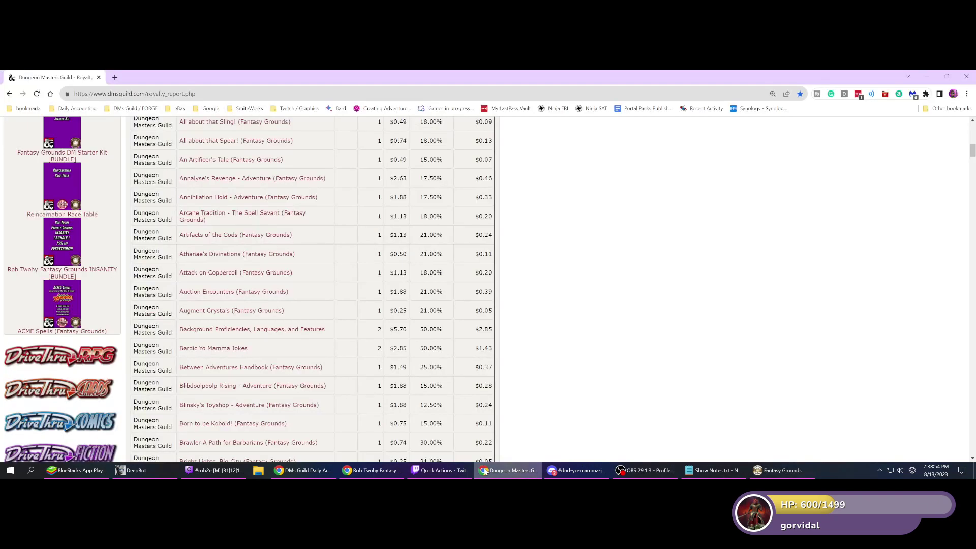
scroll(513, 384, down, 12)
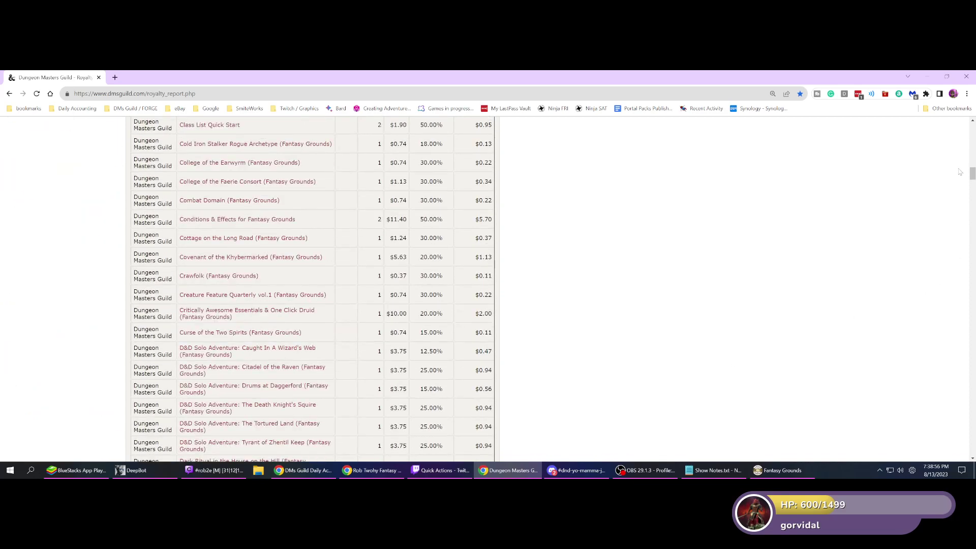
drag(971, 173, 971, 447)
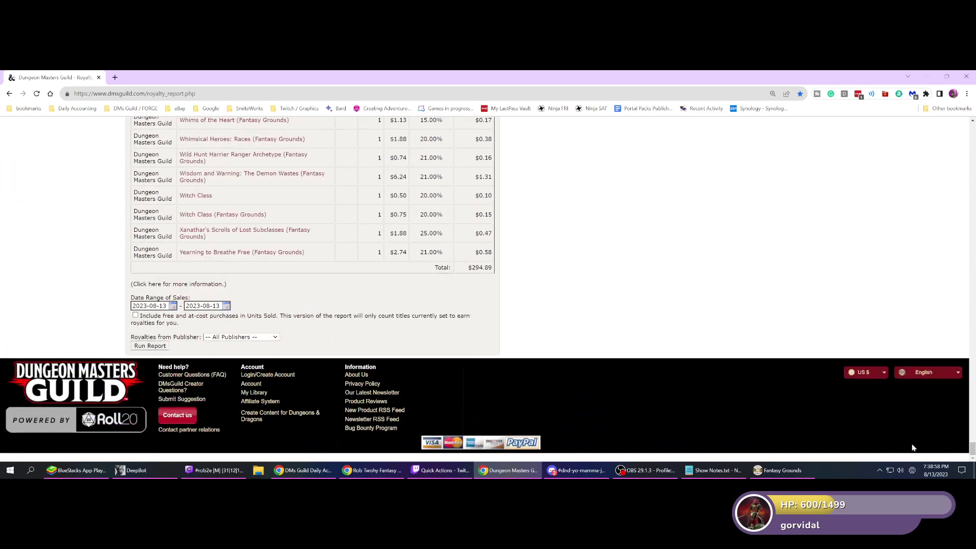
- Rerun the 2023-08-13 royalty report and select its $294.89 Total value
click(154, 346)
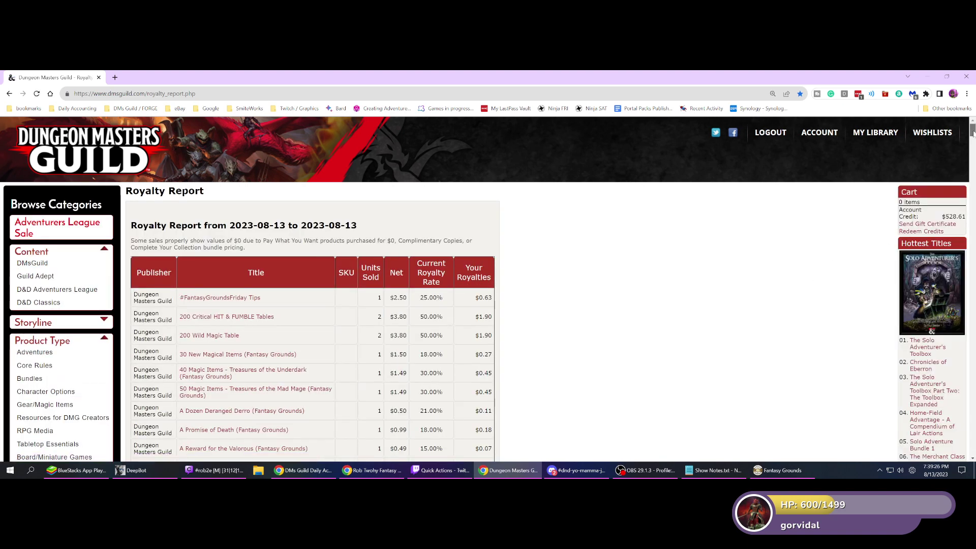
drag(972, 131, 969, 450)
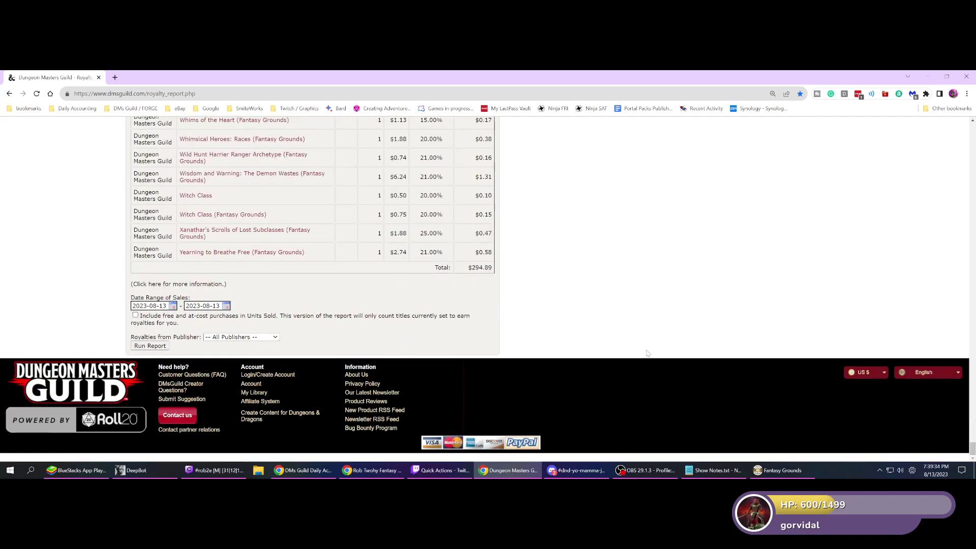
drag(468, 269, 500, 274)
click(468, 268)
click(536, 288)
- Scroll through the royalty report, then switch to Discord's dnd-yo-mamma-jokes channel
scroll(616, 298, up, 3)
scroll(616, 298, down, 2)
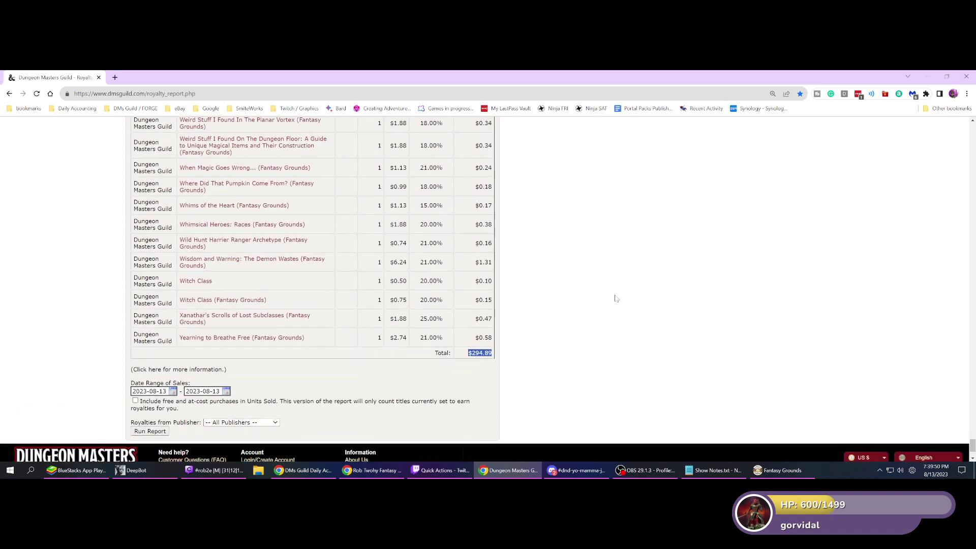
scroll(614, 297, down, 2)
scroll(613, 296, up, 4)
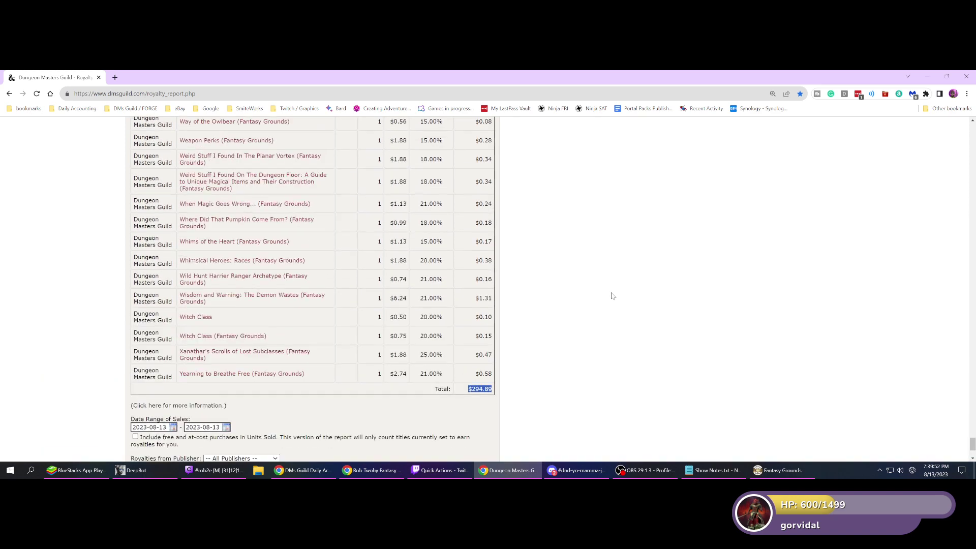
scroll(612, 296, down, 3)
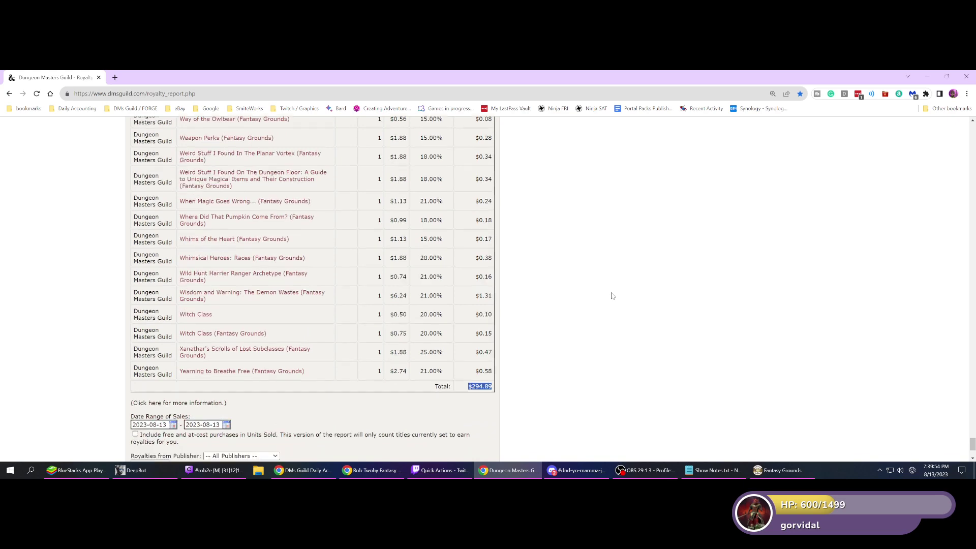
scroll(612, 296, down, 2)
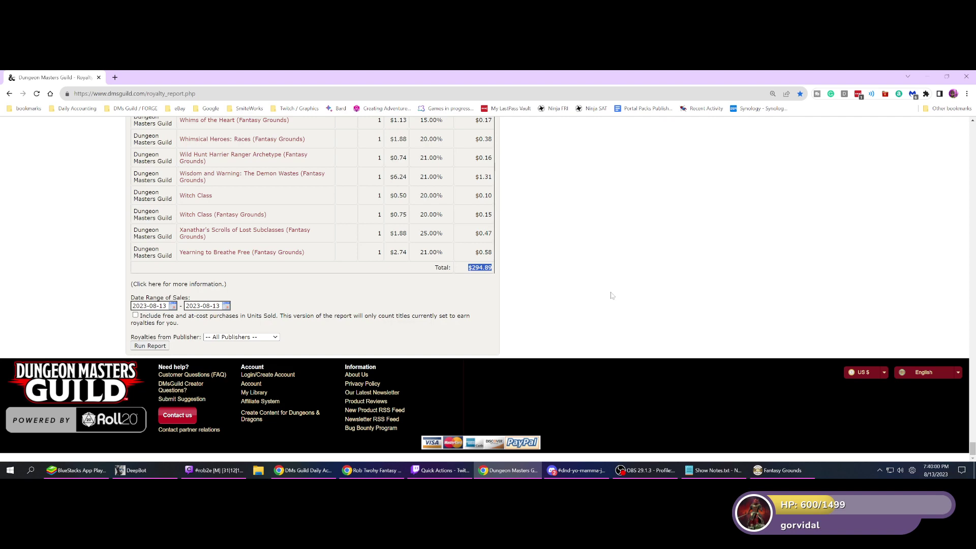
scroll(611, 296, up, 3)
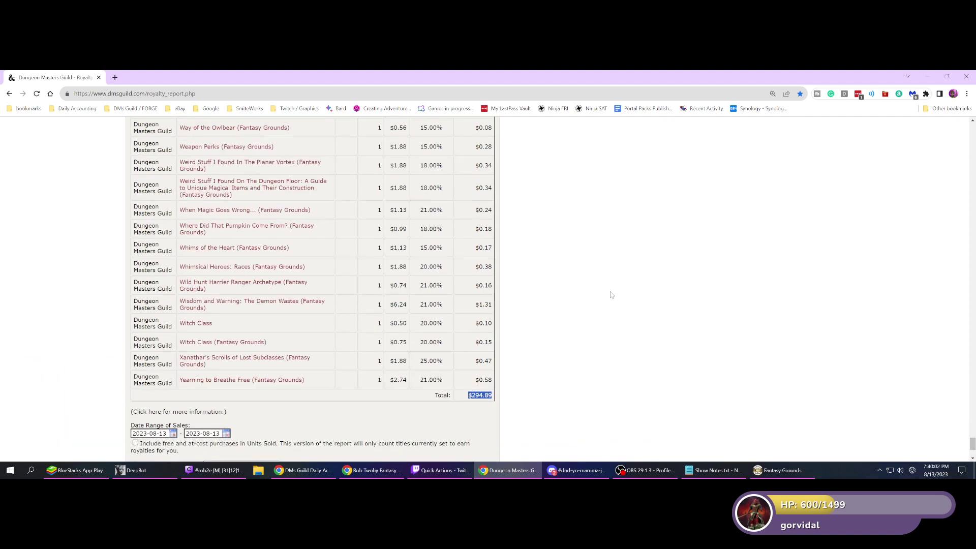
scroll(612, 295, down, 3)
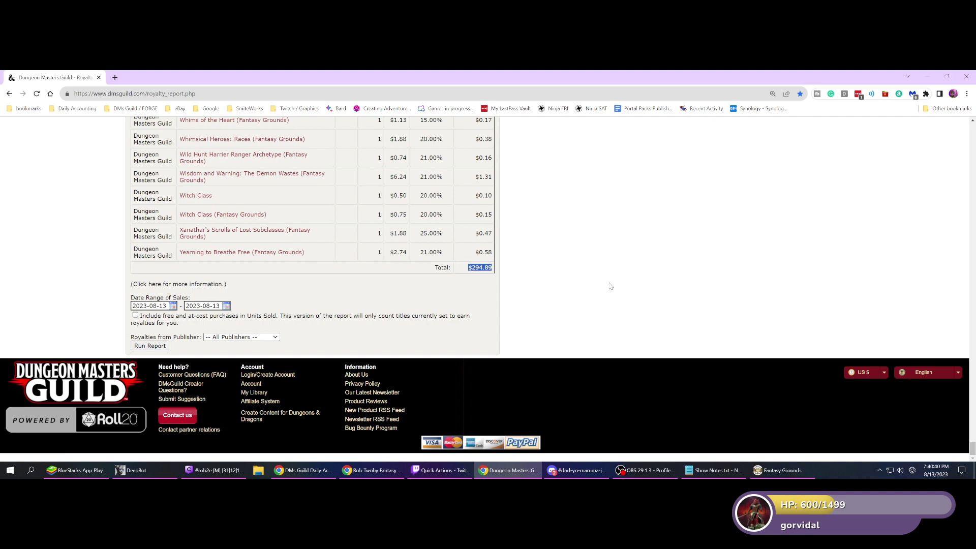
click(577, 470)
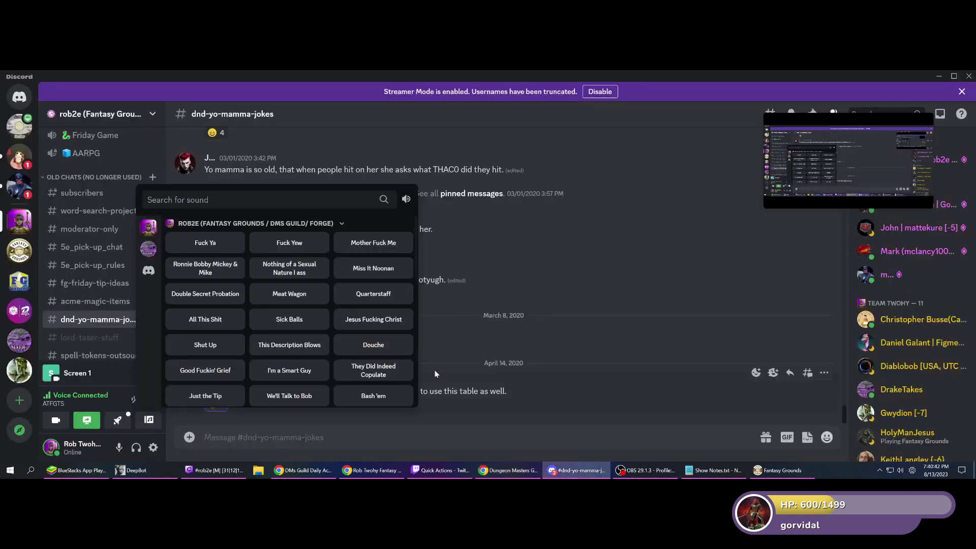
- Open Discord's direct messages and scroll the list to the ATFGTS group call
click(19, 98)
scroll(89, 202, down, 4)
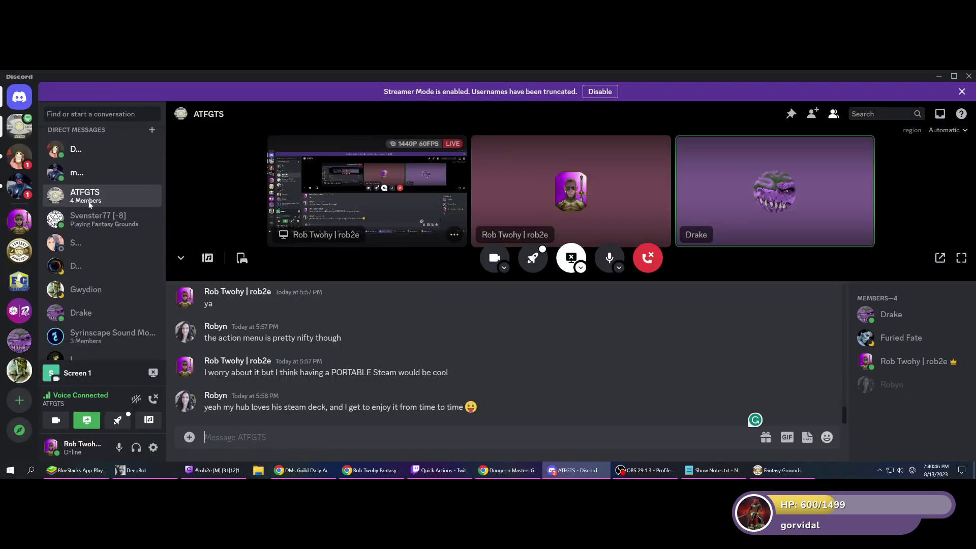
scroll(89, 205, down, 5)
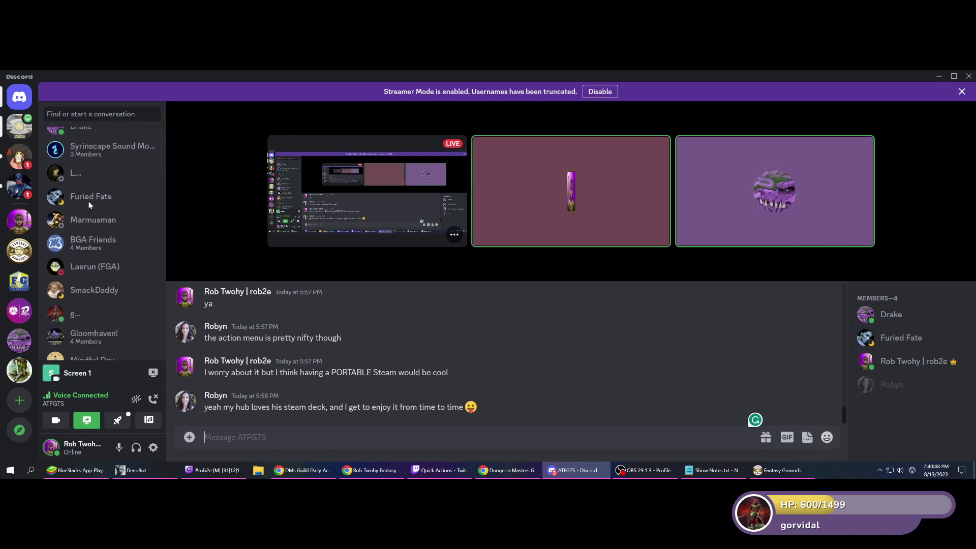
scroll(89, 202, down, 3)
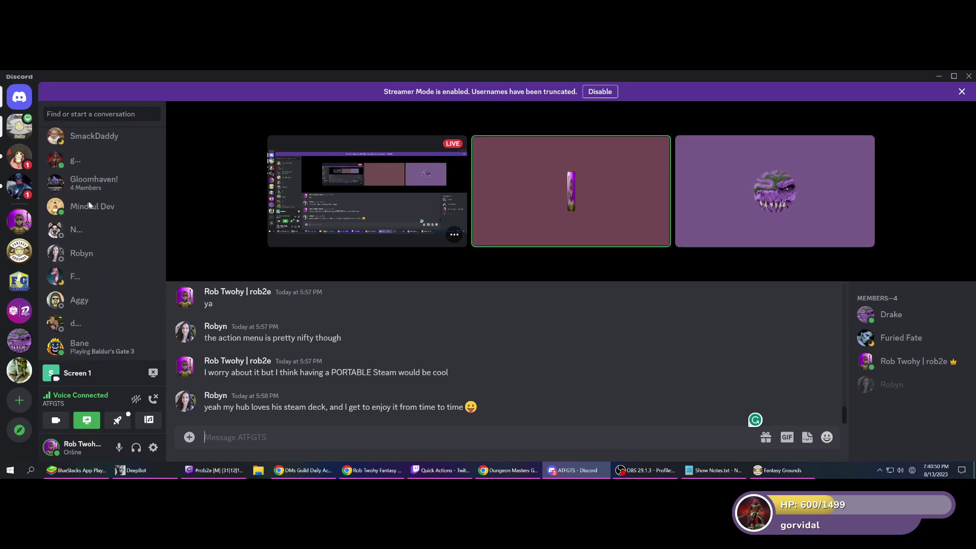
scroll(89, 204, down, 4)
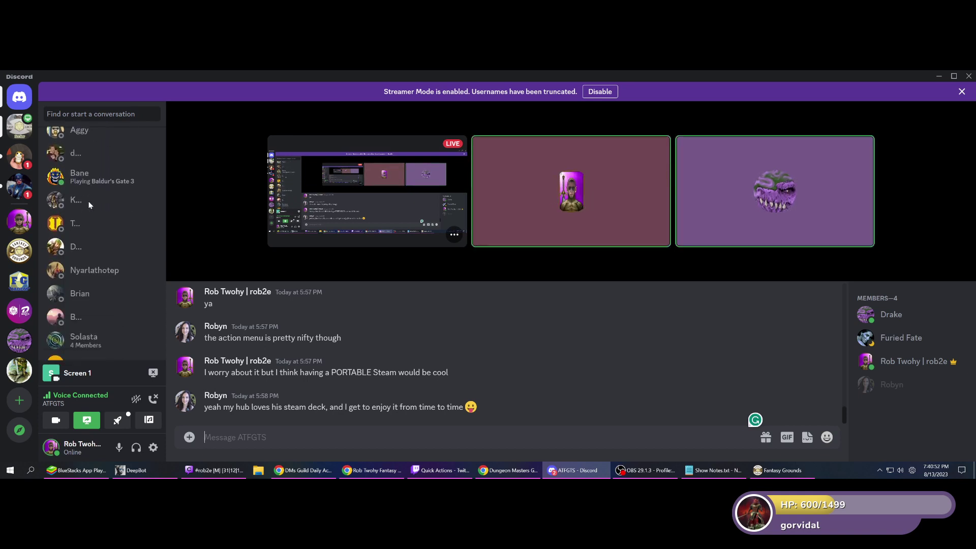
scroll(88, 203, down, 4)
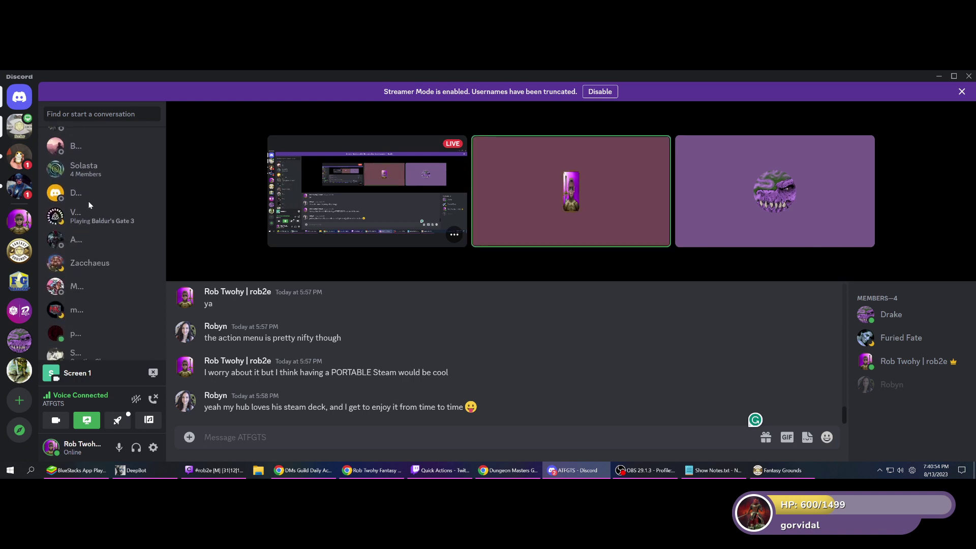
scroll(89, 204, up, 3)
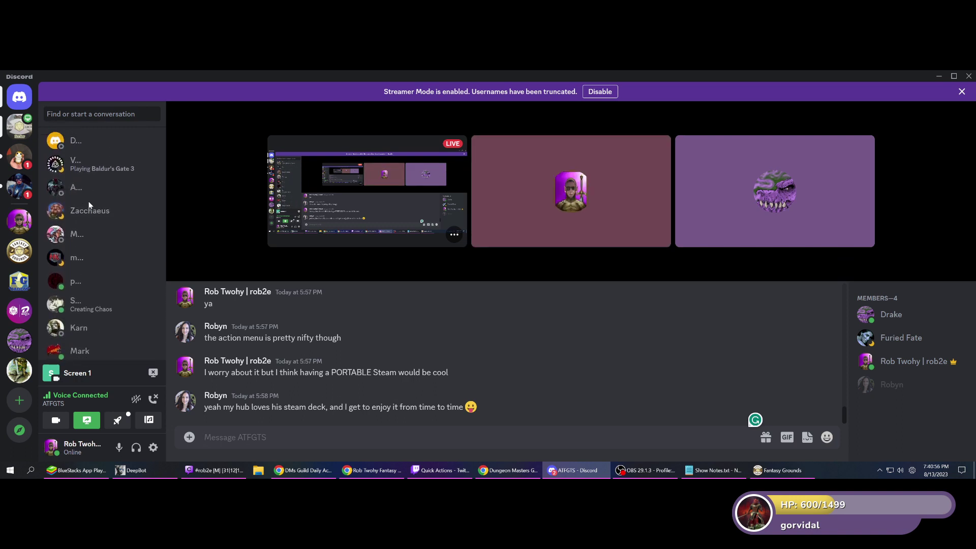
click(95, 117)
text(gami)
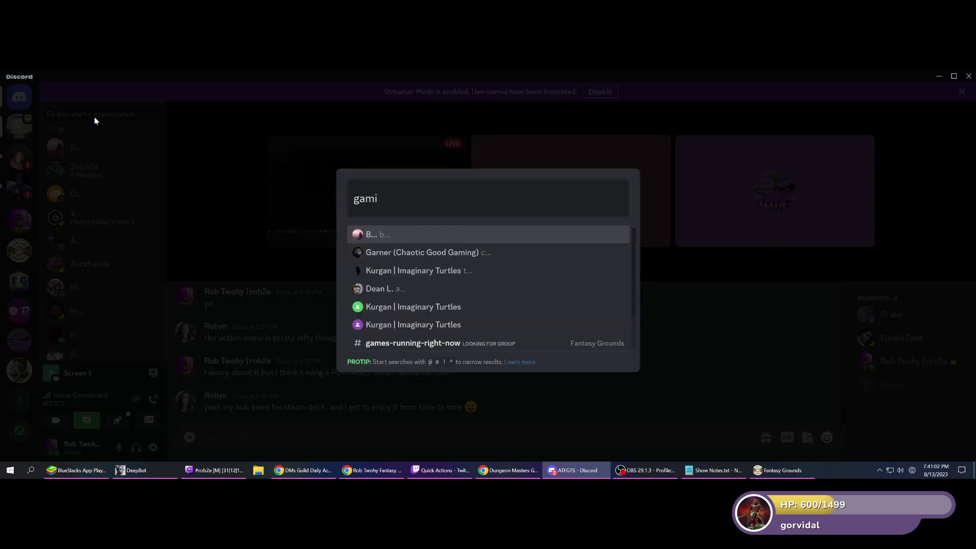
text(ng)
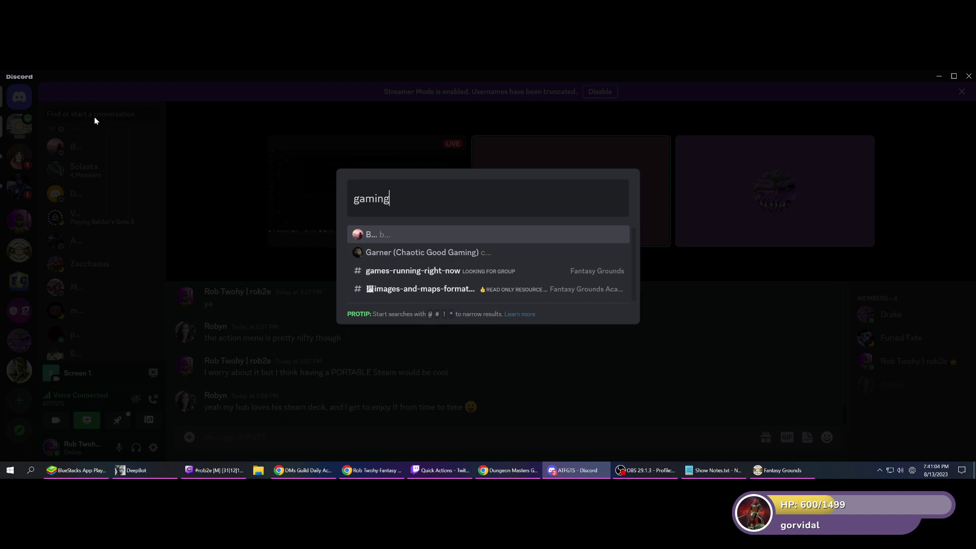
click(347, 417)
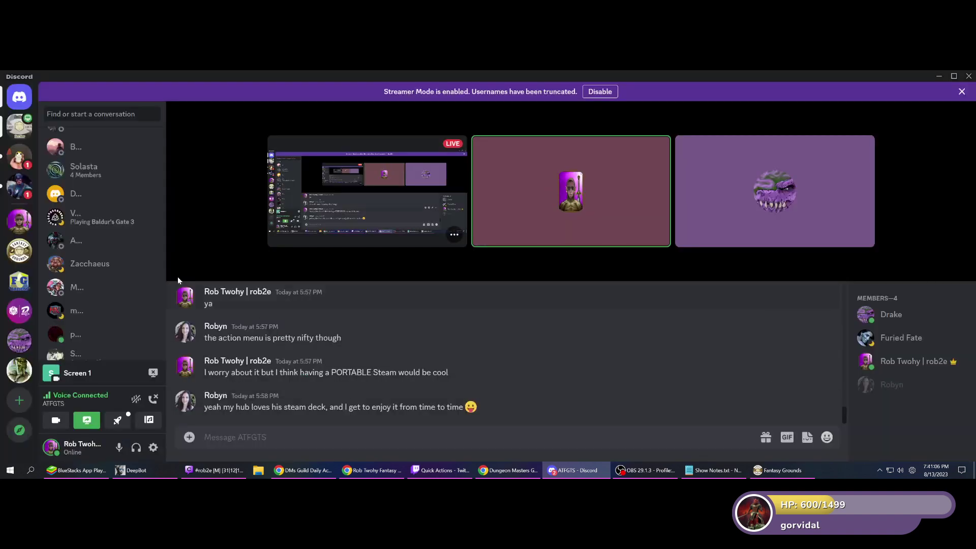
- Disable Streamer Mode and browse the DM list with full usernames showing
scroll(112, 218, down, 3)
scroll(108, 199, up, 4)
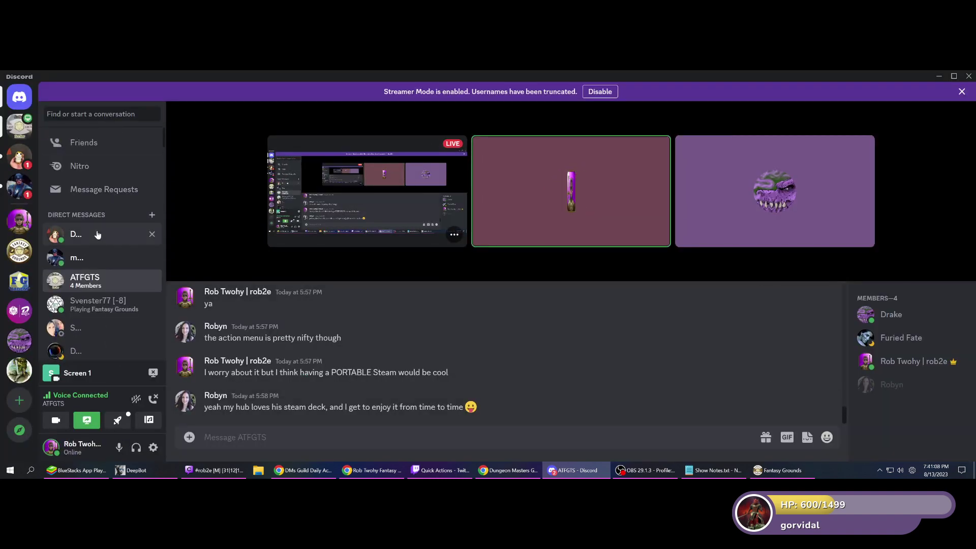
scroll(94, 236, down, 1)
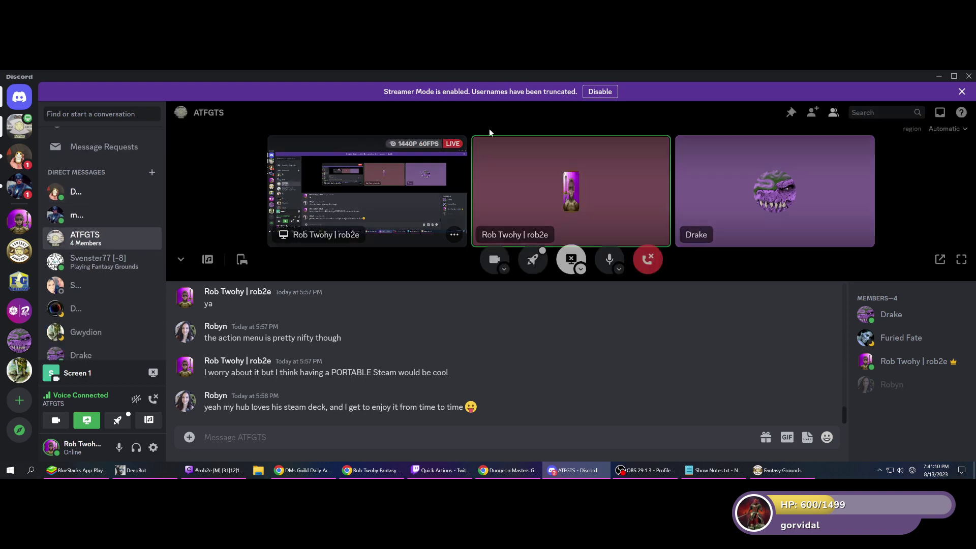
click(599, 91)
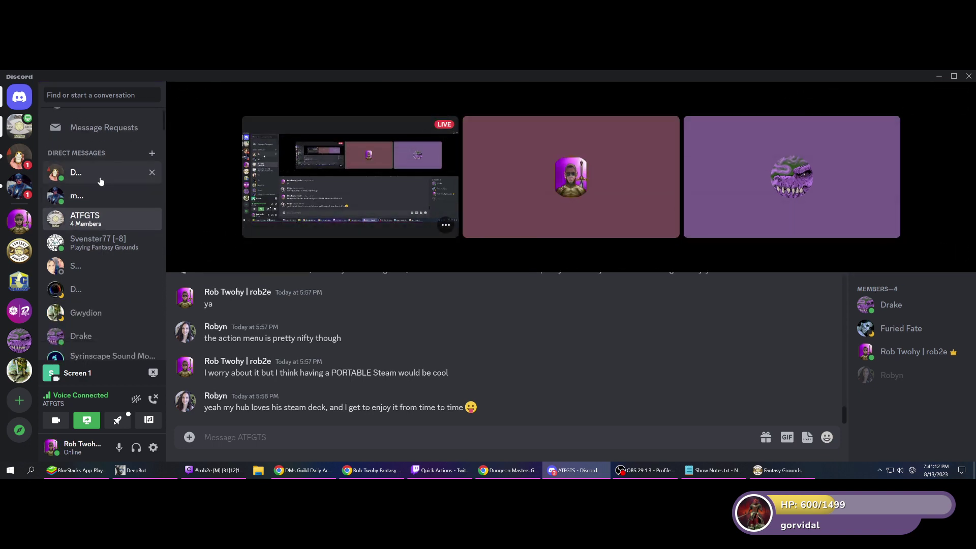
scroll(100, 182, down, 3)
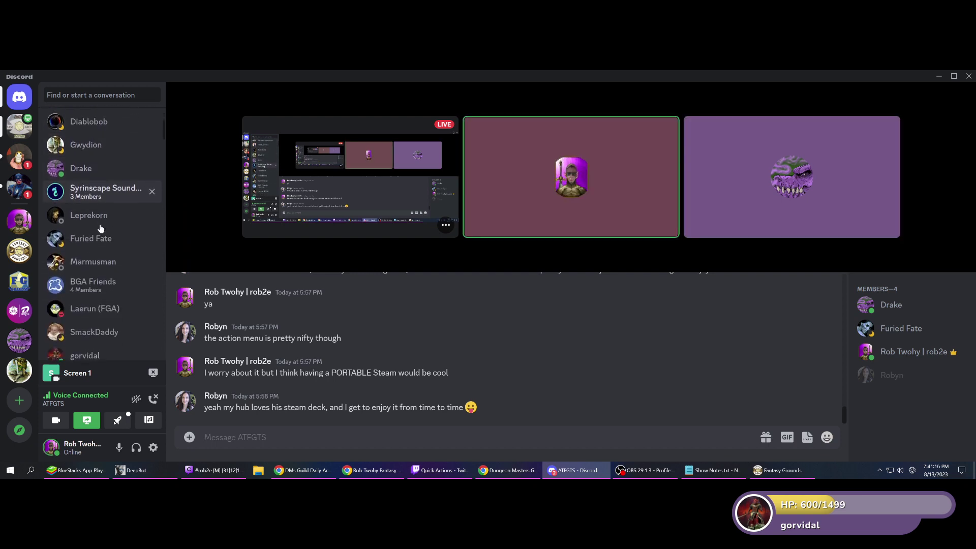
scroll(100, 223, down, 2)
scroll(100, 229, down, 1)
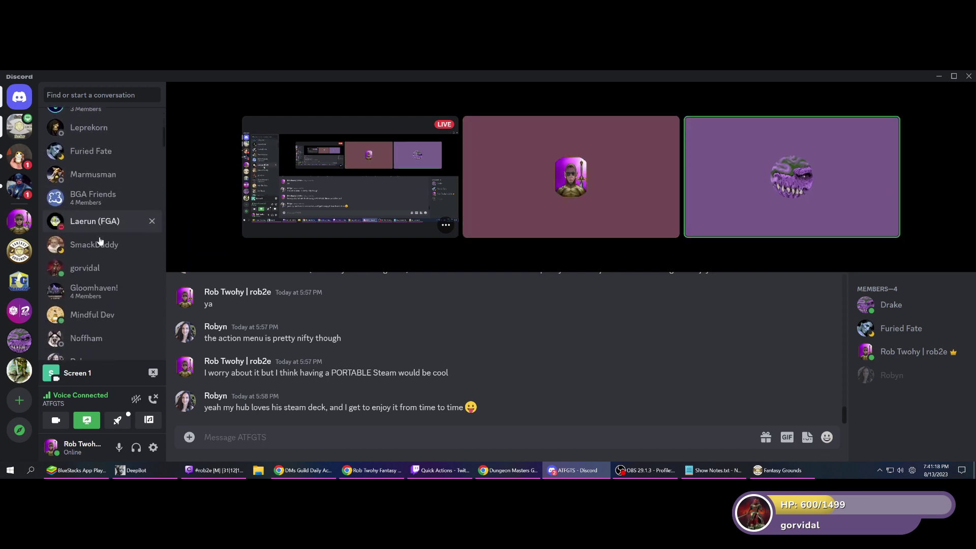
scroll(100, 242, down, 1)
scroll(101, 245, down, 1)
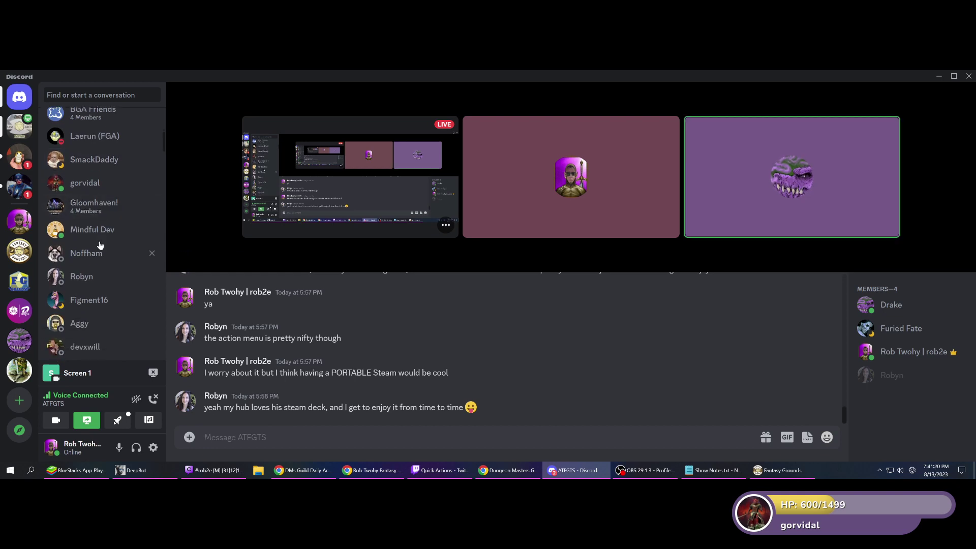
scroll(100, 245, down, 2)
scroll(100, 245, down, 2)
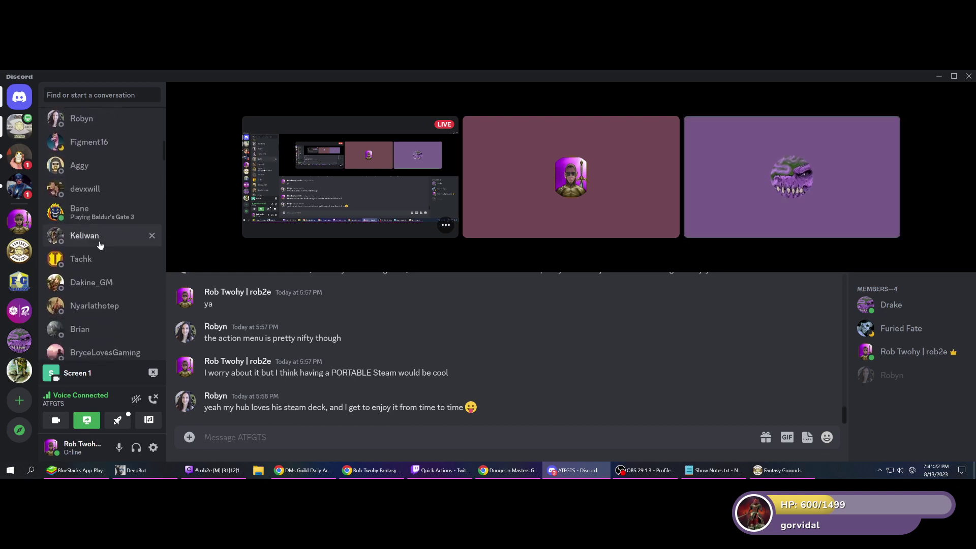
scroll(100, 245, down, 1)
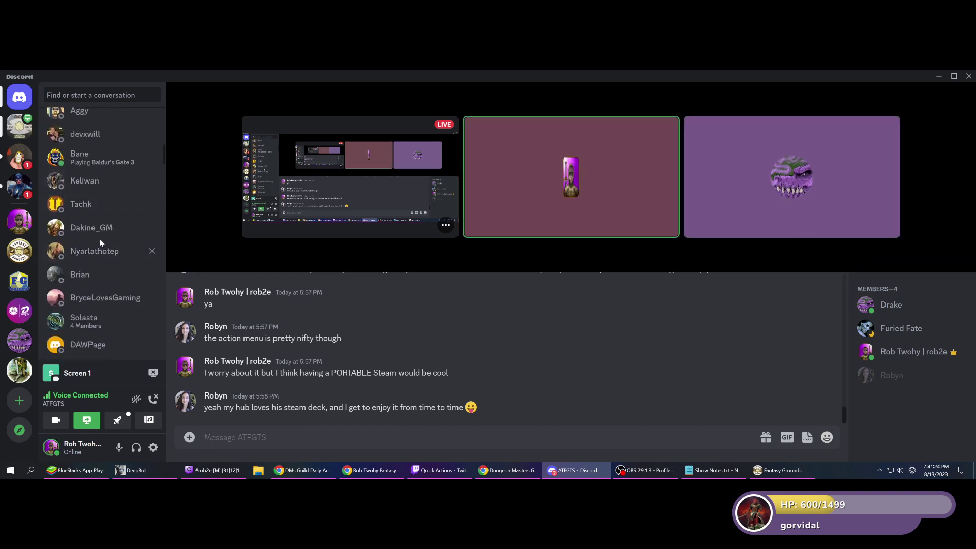
scroll(100, 242, down, 1)
scroll(99, 242, down, 3)
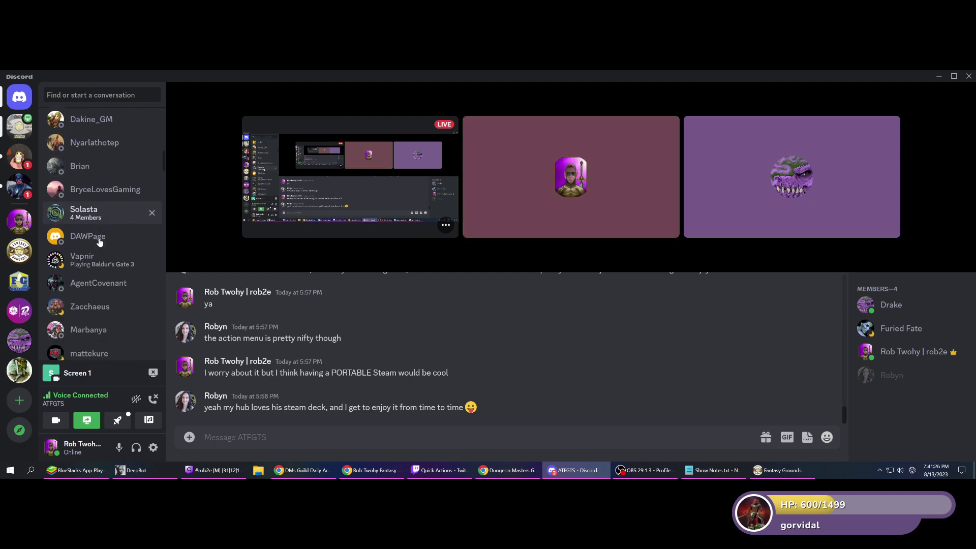
scroll(100, 242, down, 1)
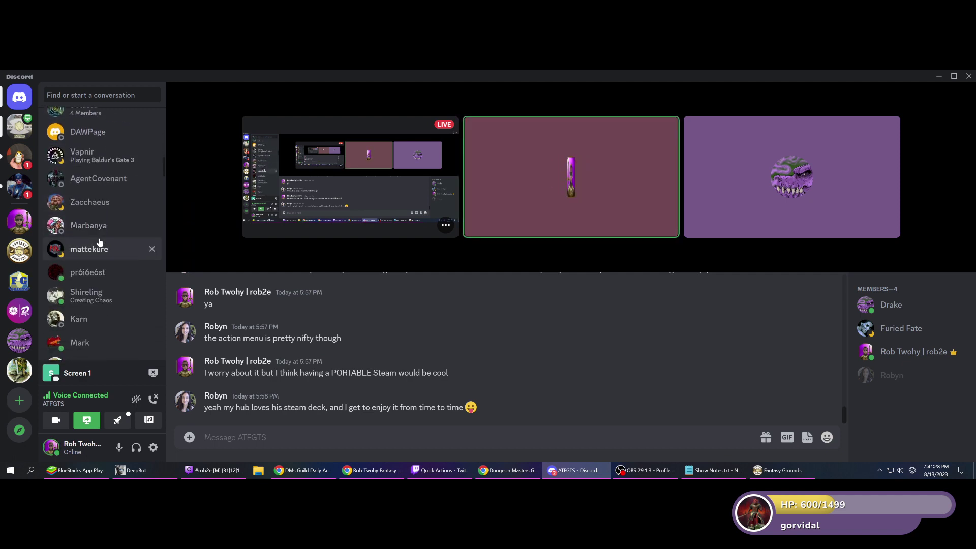
scroll(100, 242, down, 1)
scroll(100, 242, down, 2)
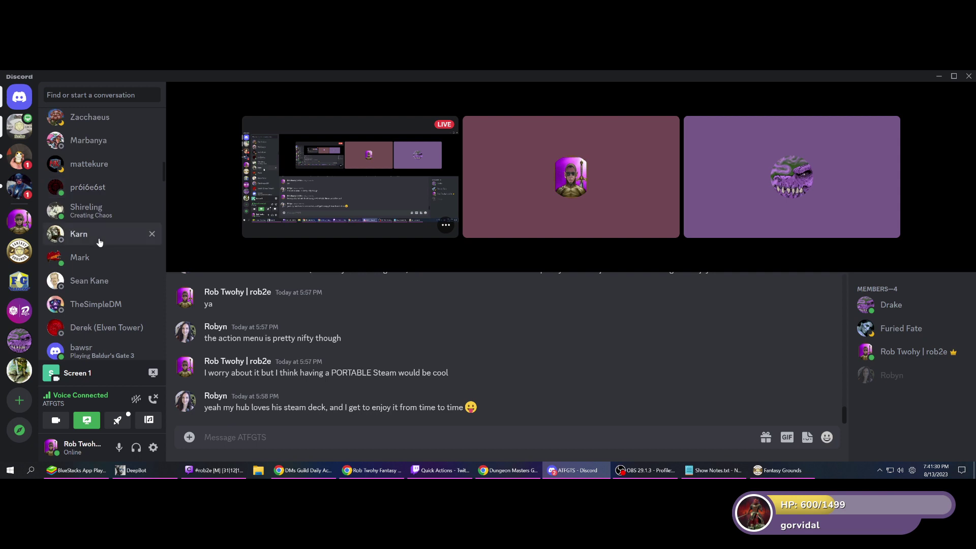
scroll(98, 237, down, 1)
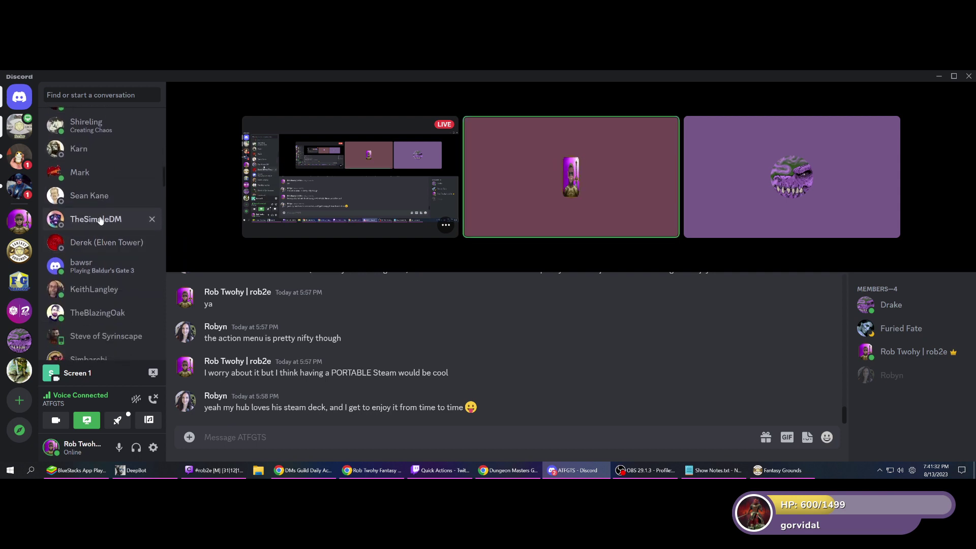
scroll(100, 223, down, 2)
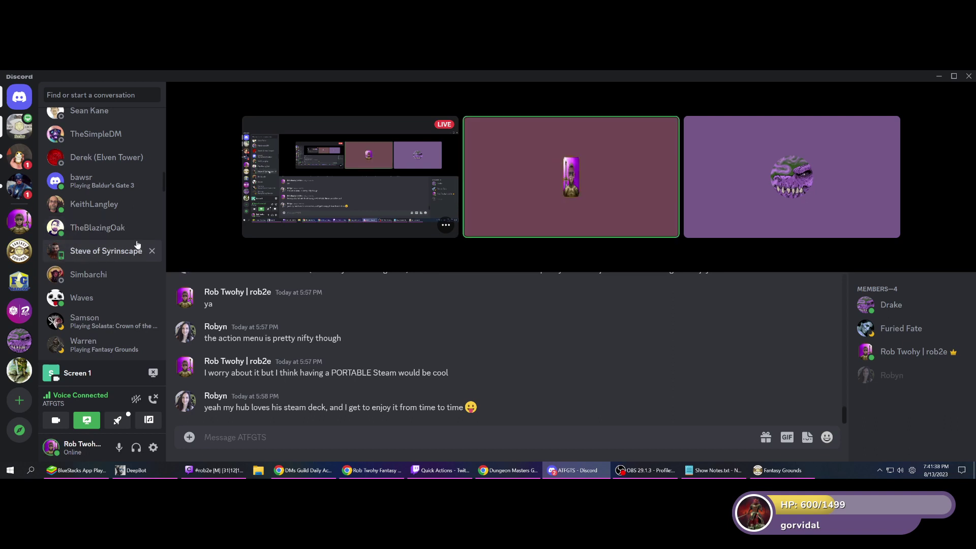
scroll(124, 193, up, 5)
scroll(123, 162, up, 5)
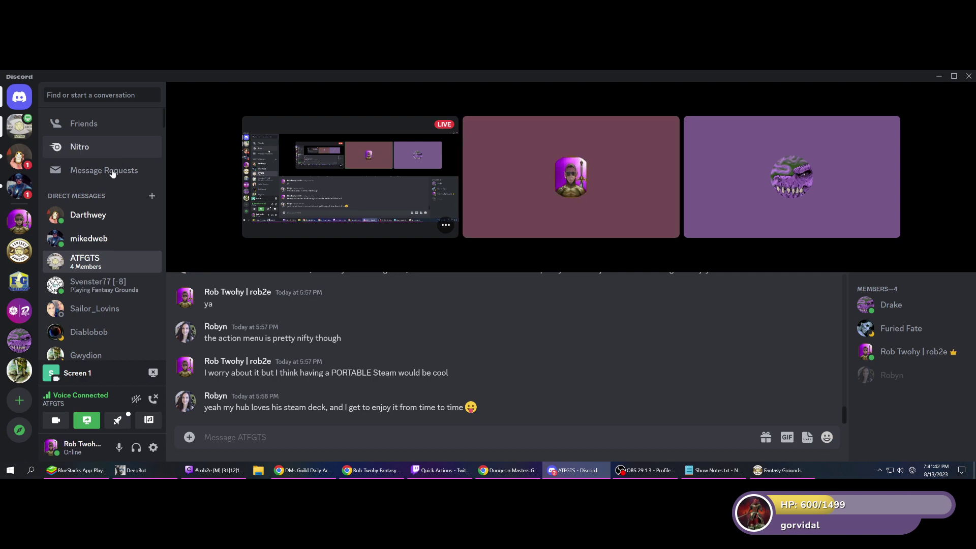
- Return to the rob2e server and scroll its channel list back to dnd-yo-mamma-jokes
click(17, 224)
scroll(114, 236, down, 5)
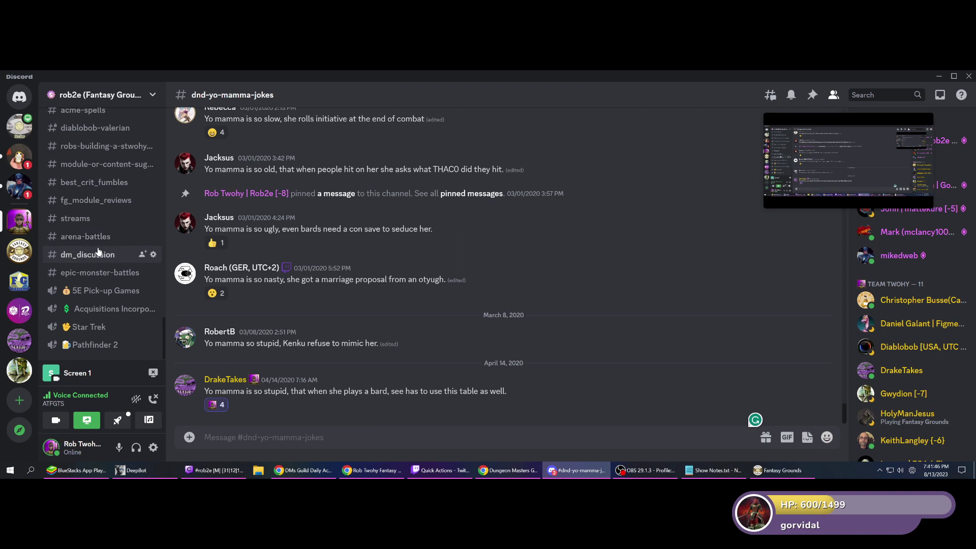
scroll(97, 249, up, 3)
scroll(98, 249, up, 15)
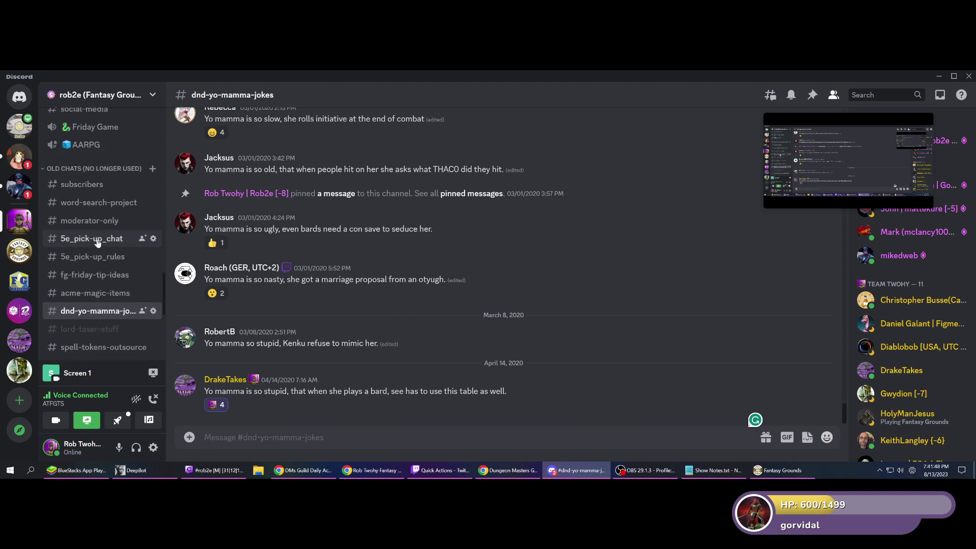
scroll(97, 243, up, 5)
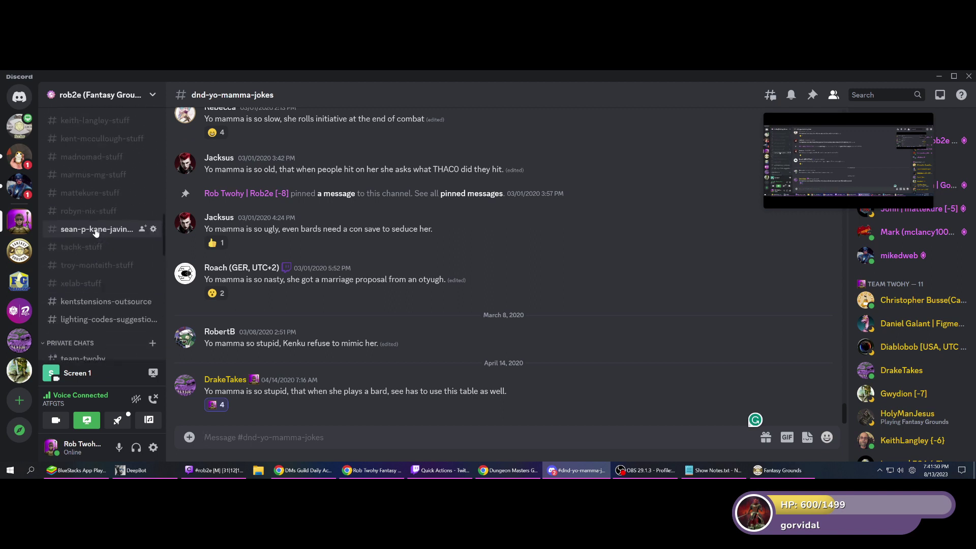
scroll(95, 232, up, 7)
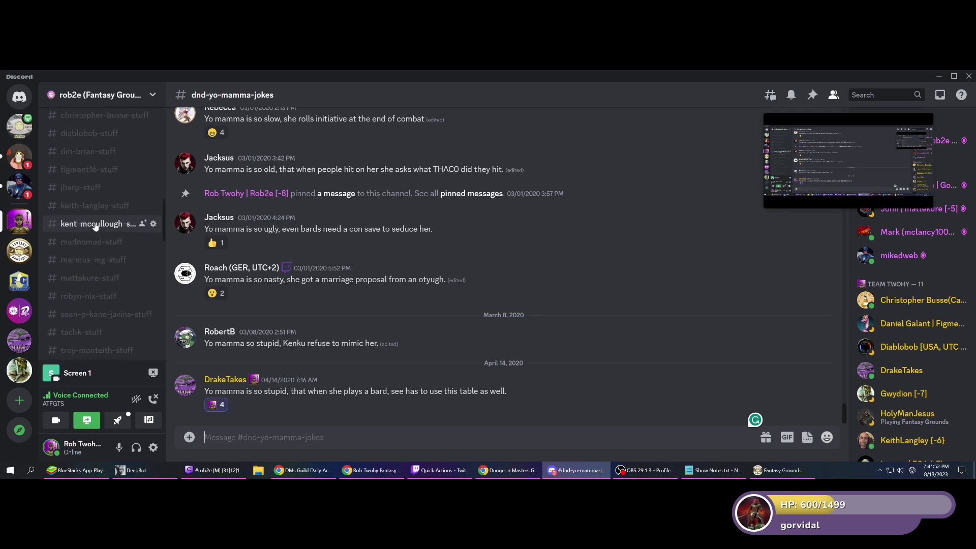
- Scroll a member's support channel back to the October 28, 2022 post and right-click the developer's mention
click(99, 158)
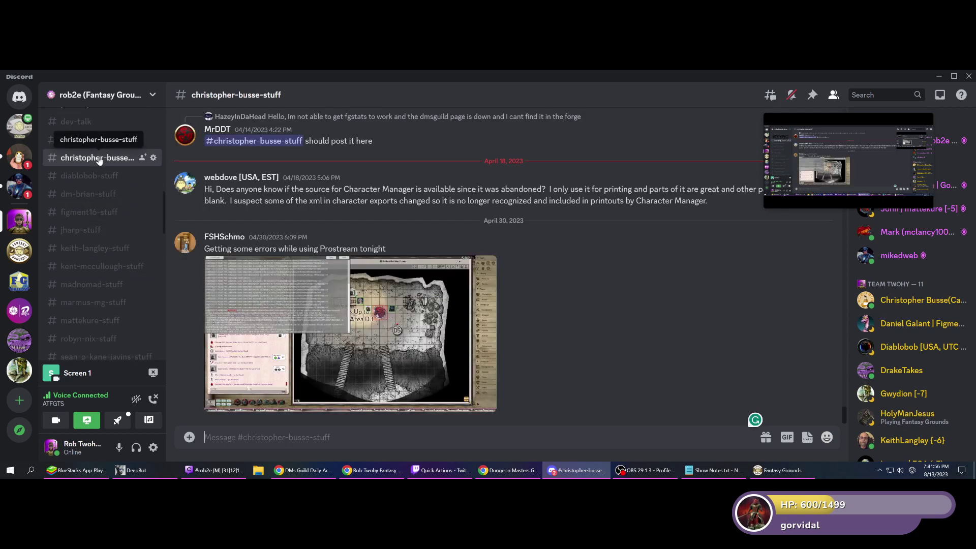
scroll(334, 239, up, 2)
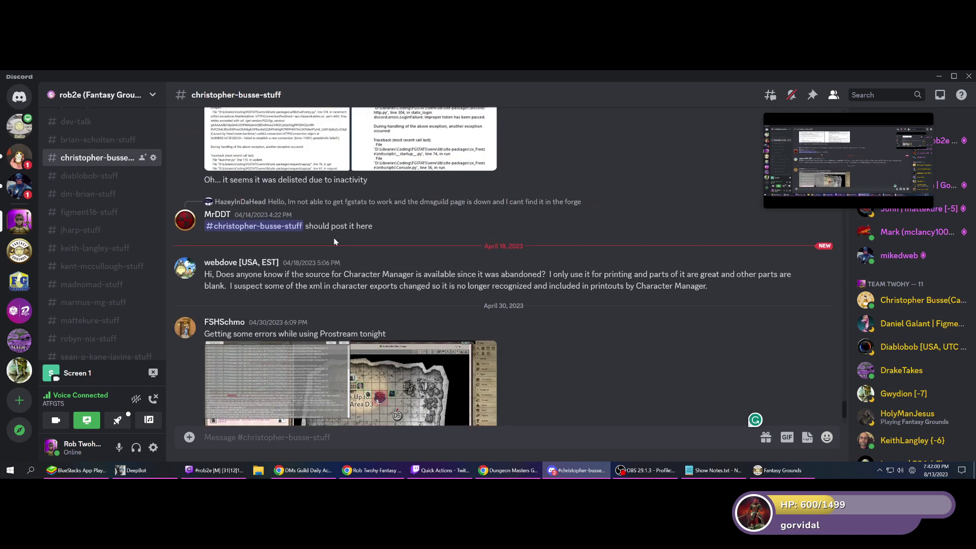
scroll(333, 241, down, 2)
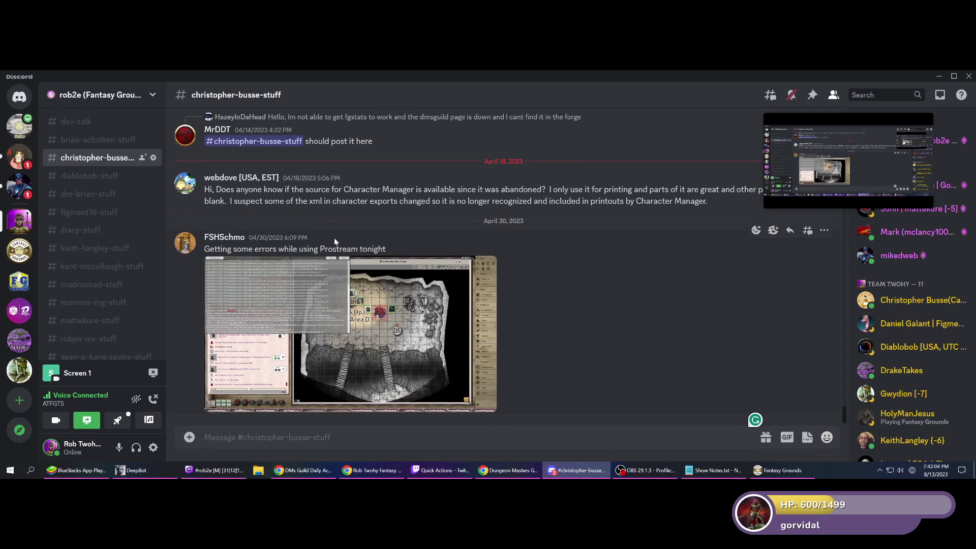
scroll(334, 237, up, 8)
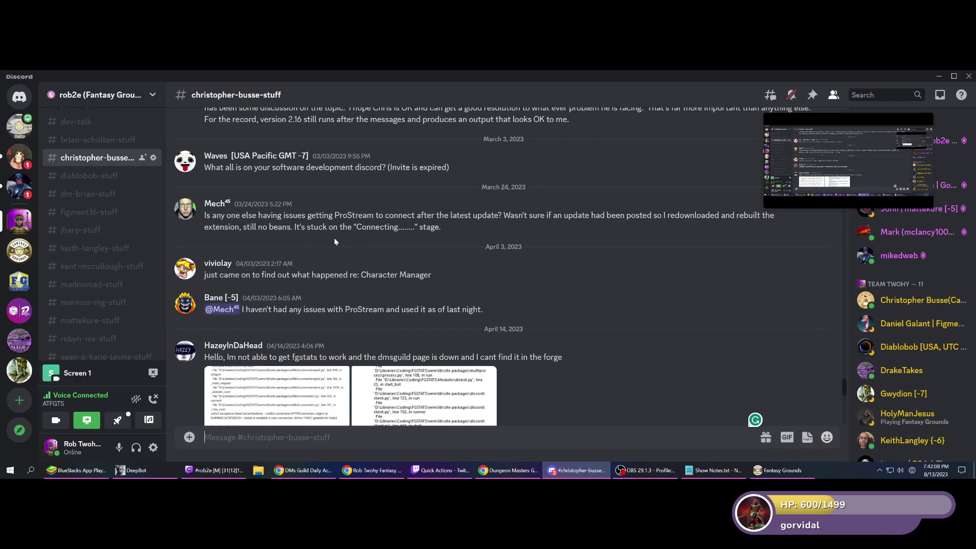
scroll(334, 236, up, 10)
scroll(334, 237, up, 6)
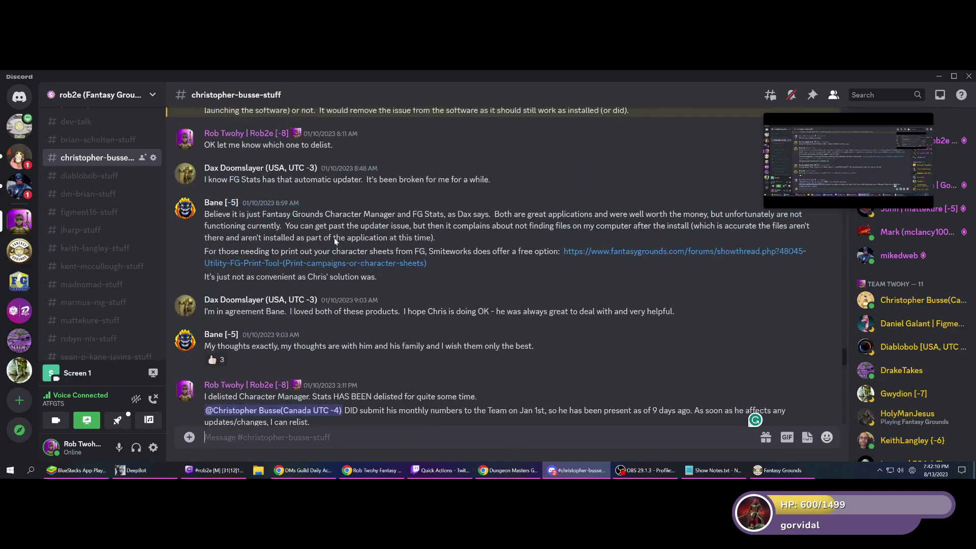
scroll(334, 240, up, 3)
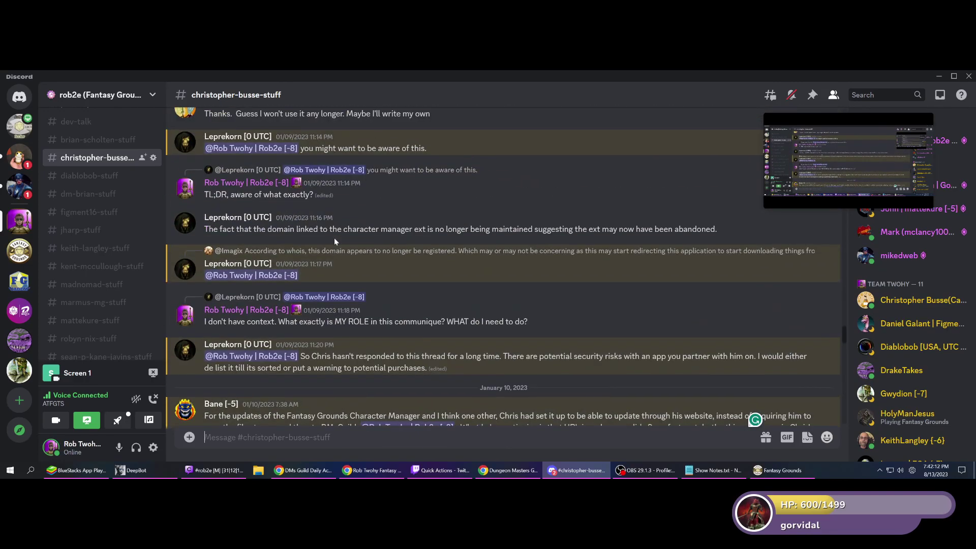
scroll(334, 239, up, 7)
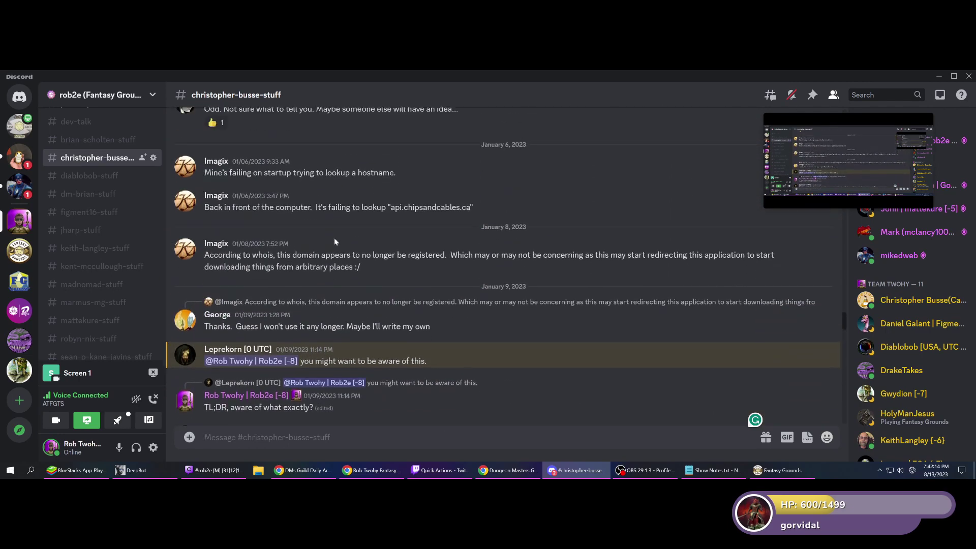
scroll(334, 240, up, 12)
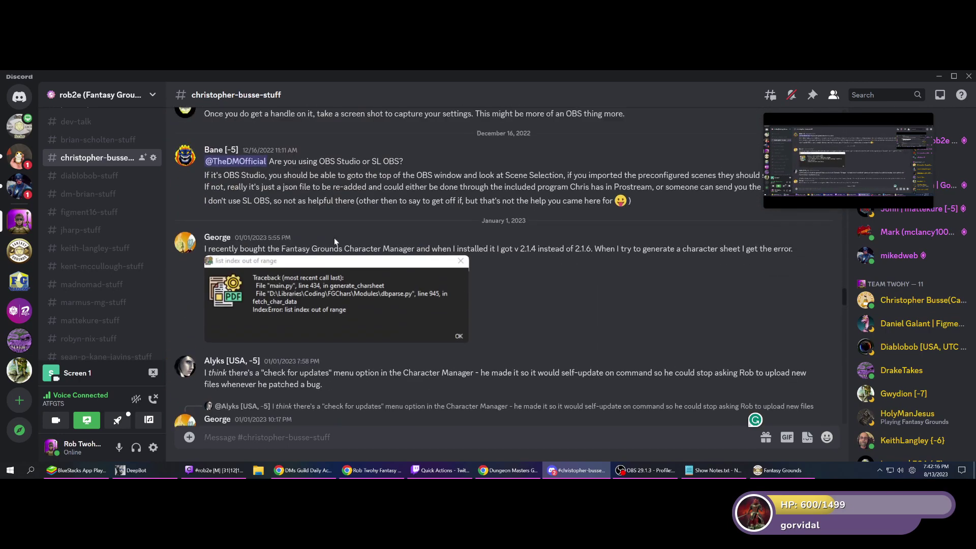
scroll(334, 238, up, 7)
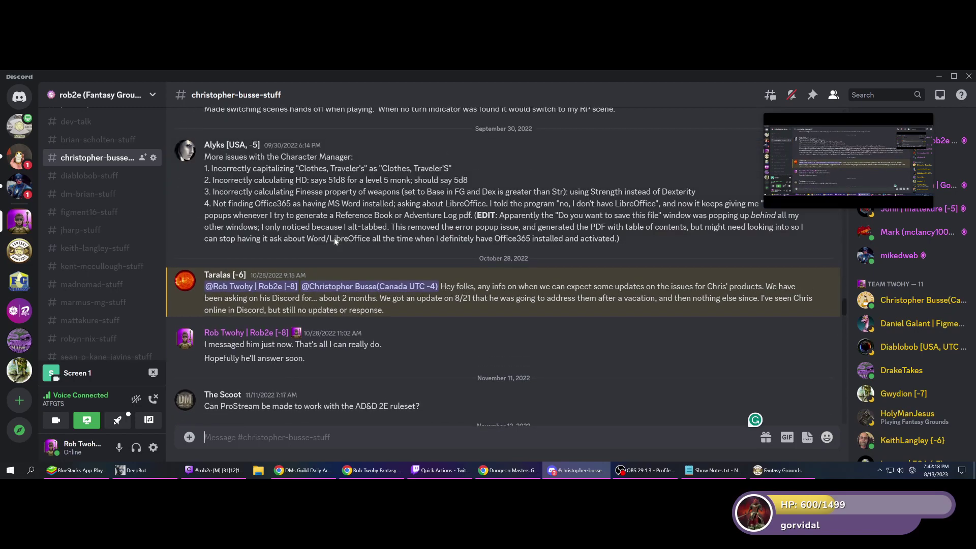
right_click(392, 286)
- Message the developer directly, review their profile note, and check the date of their latest reply
click(422, 216)
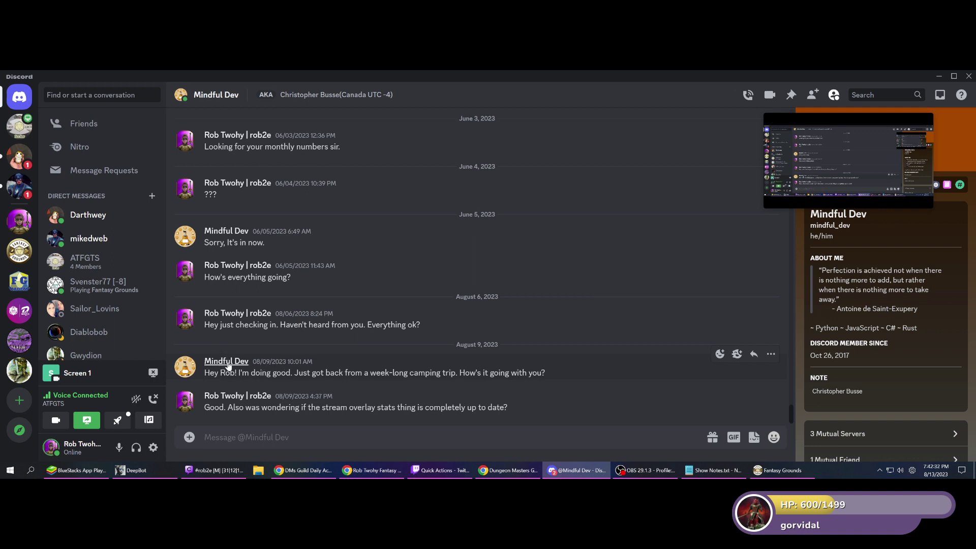
click(227, 363)
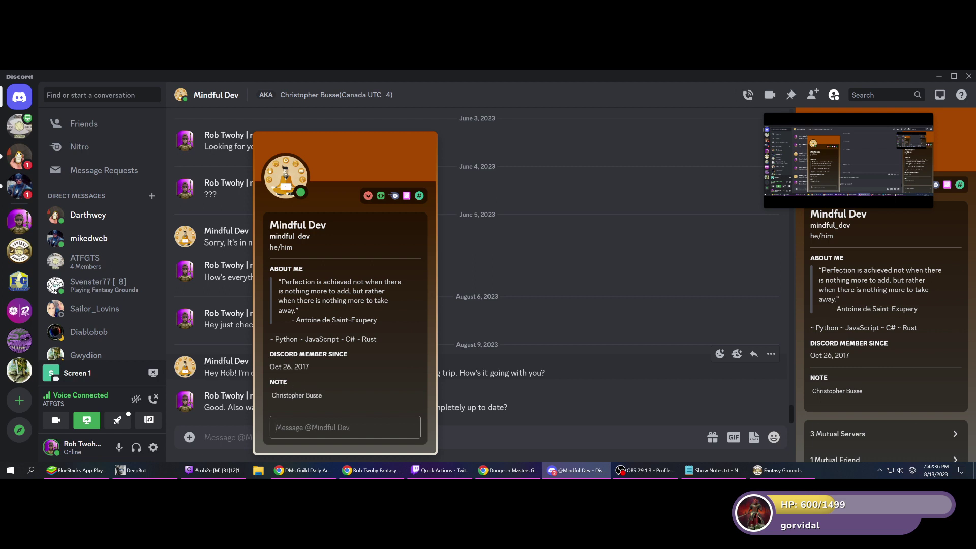
drag(272, 395, 307, 395)
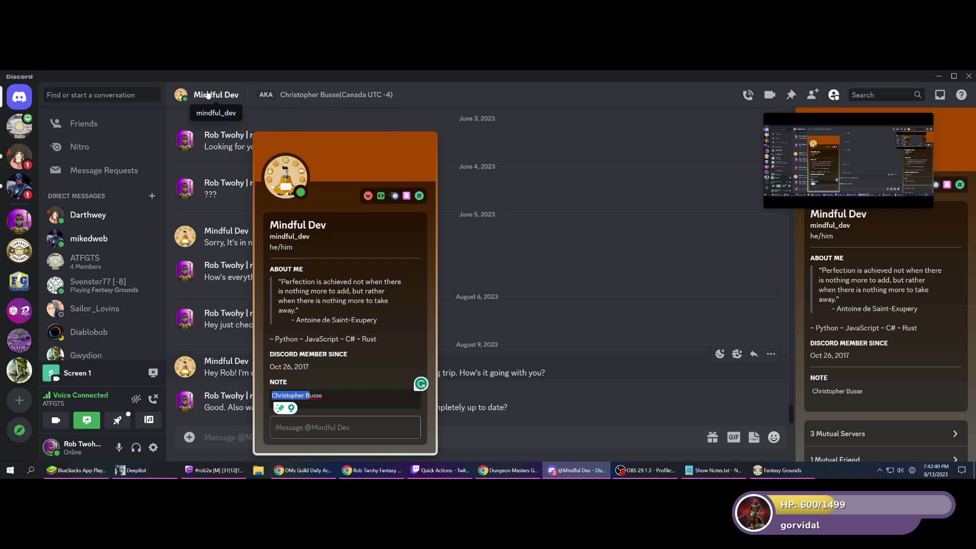
click(564, 408)
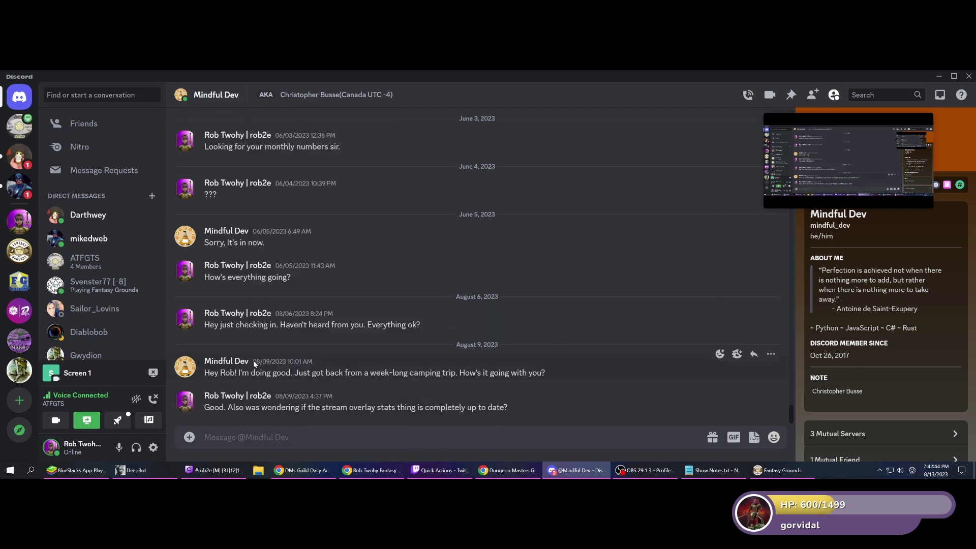
drag(253, 361, 275, 367)
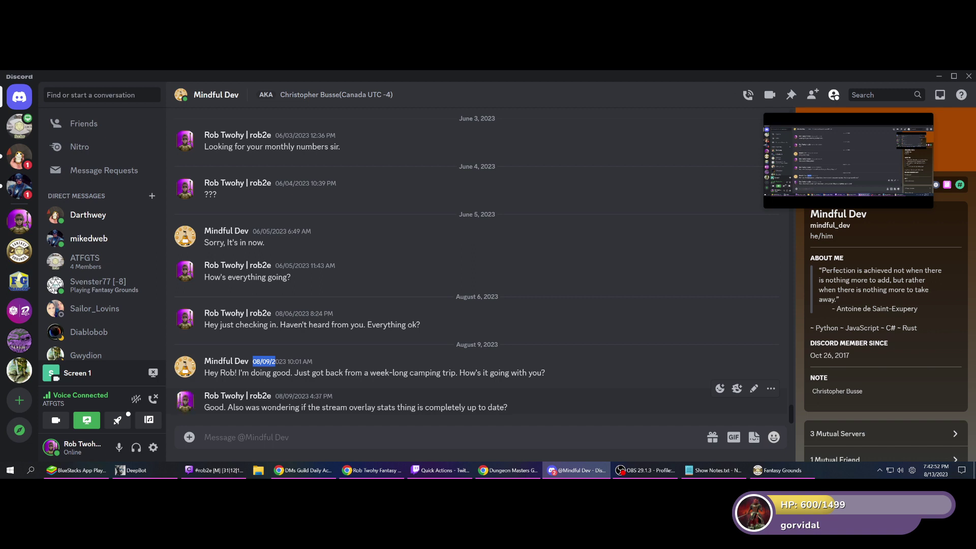
click(302, 428)
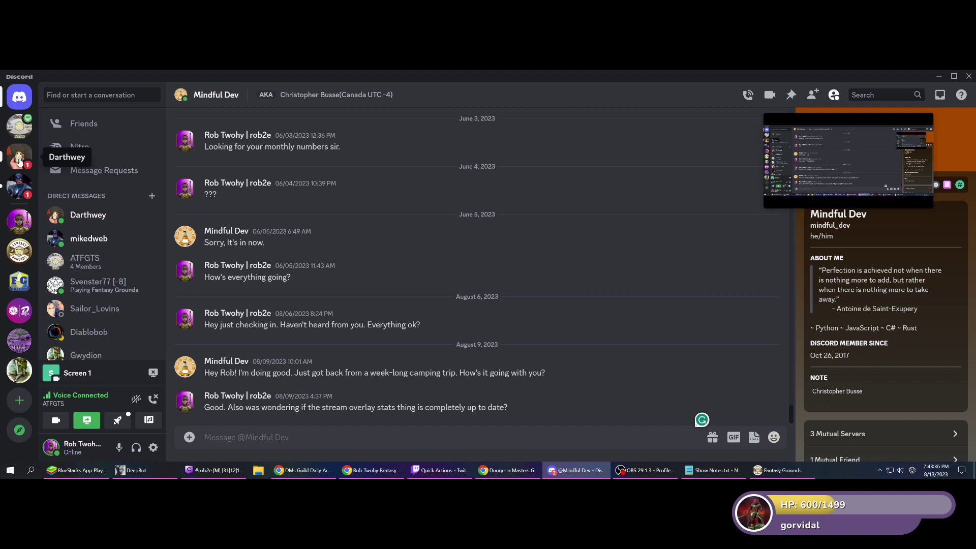
- Open the unread Magic Items request DM, select the sender's e-mail, and switch to DMs Guild
click(20, 160)
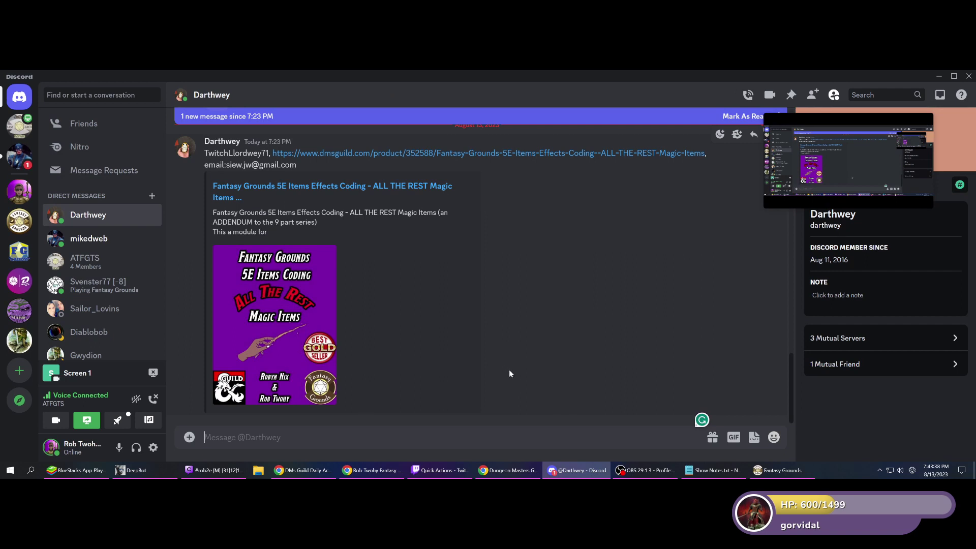
scroll(510, 373, up, 2)
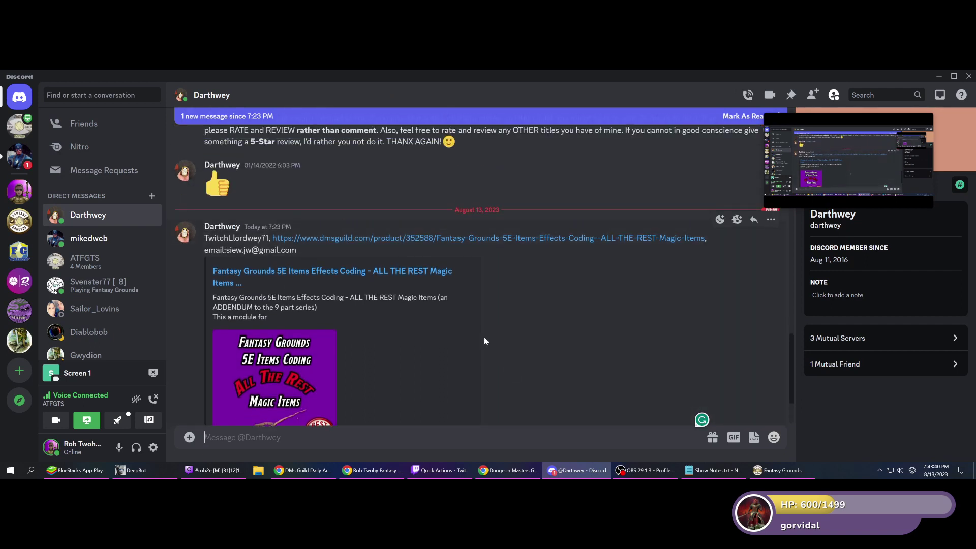
drag(297, 250, 227, 250)
key(ctrl+c)
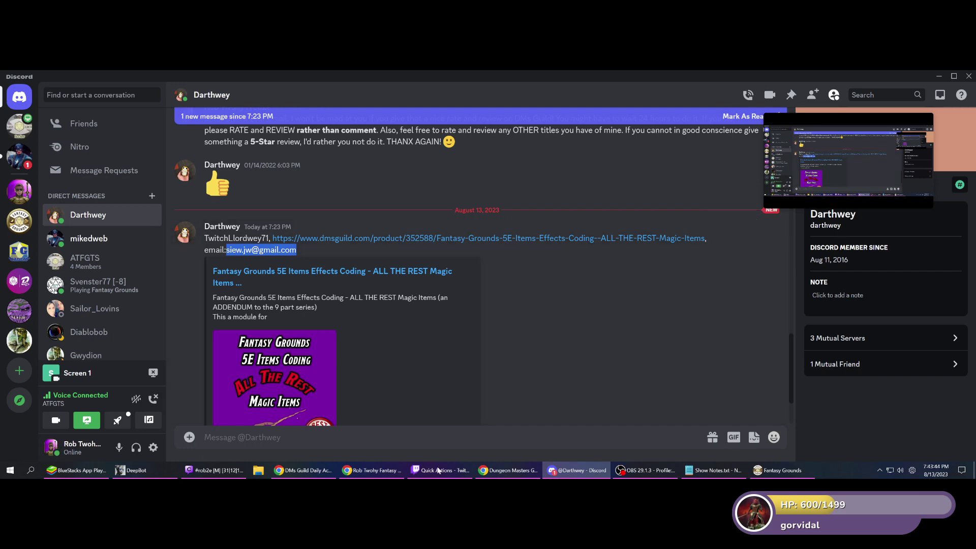
click(371, 471)
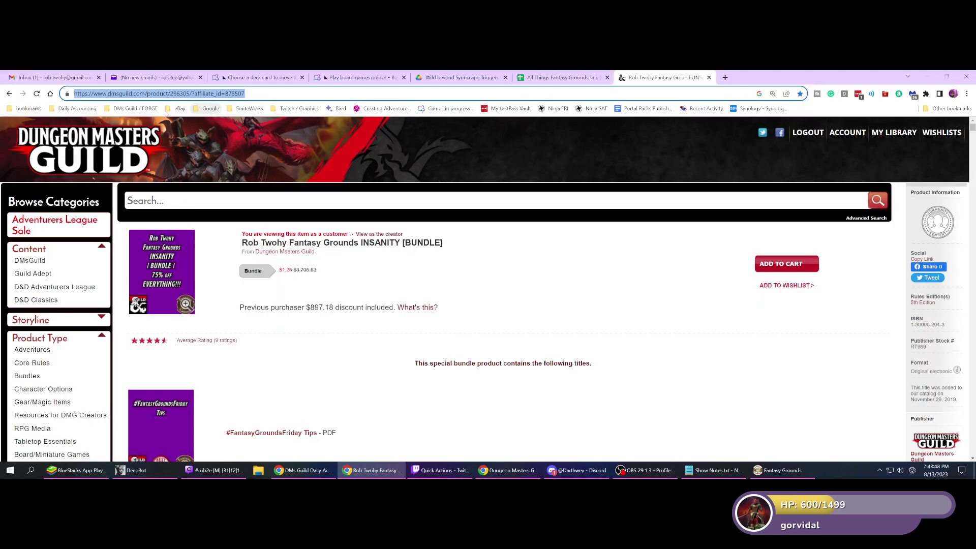
- Gift the requester a complimentary ALL THE REST Magic Items MOD copy, then close the DMs Guild tab
click(131, 109)
click(124, 145)
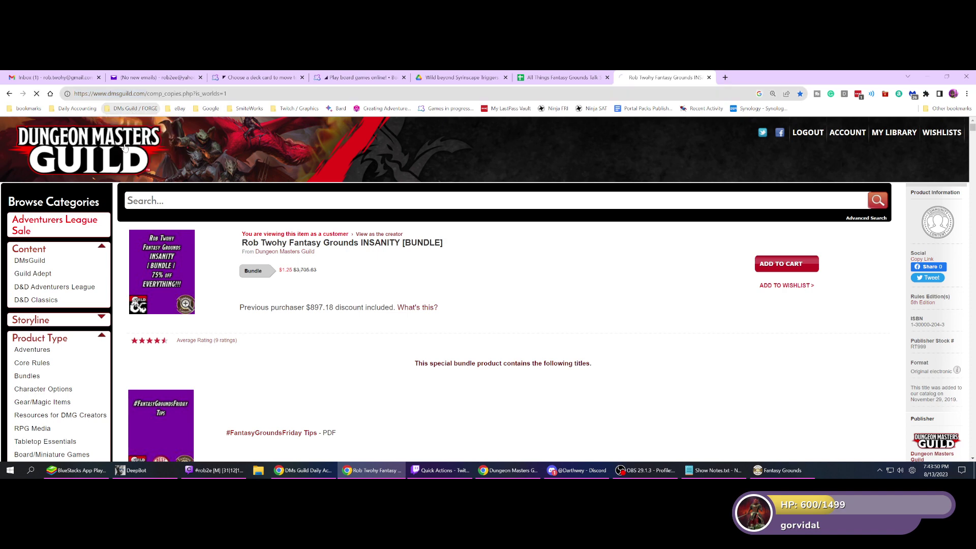
click(219, 203)
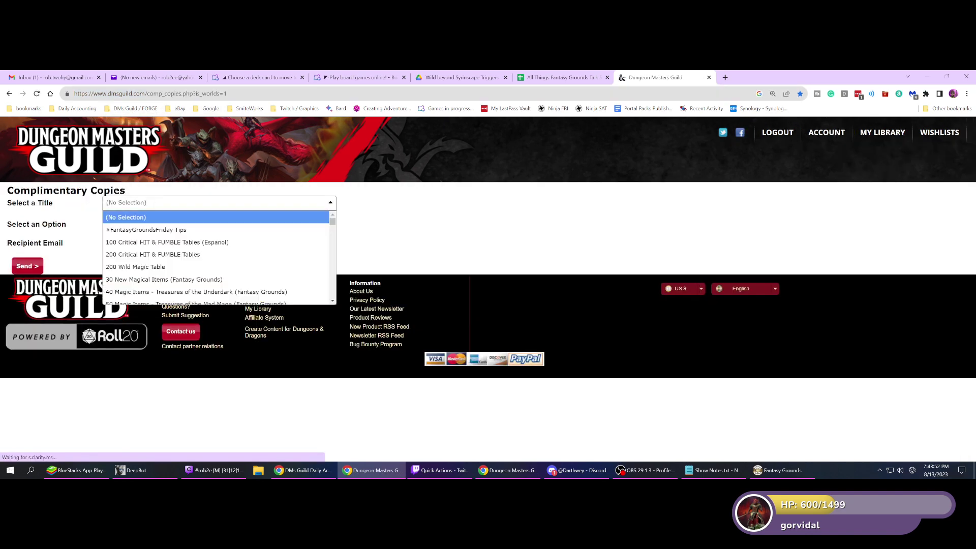
text(all)
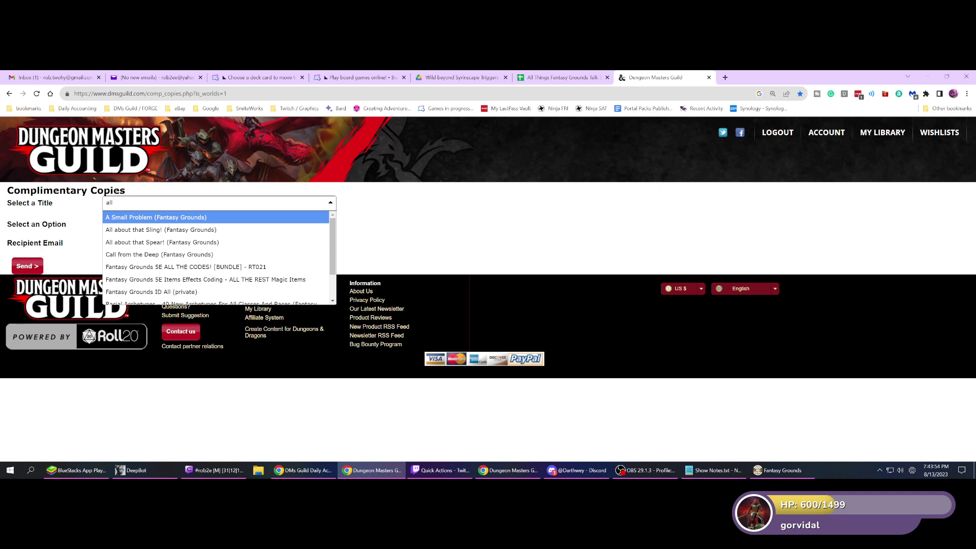
text( the)
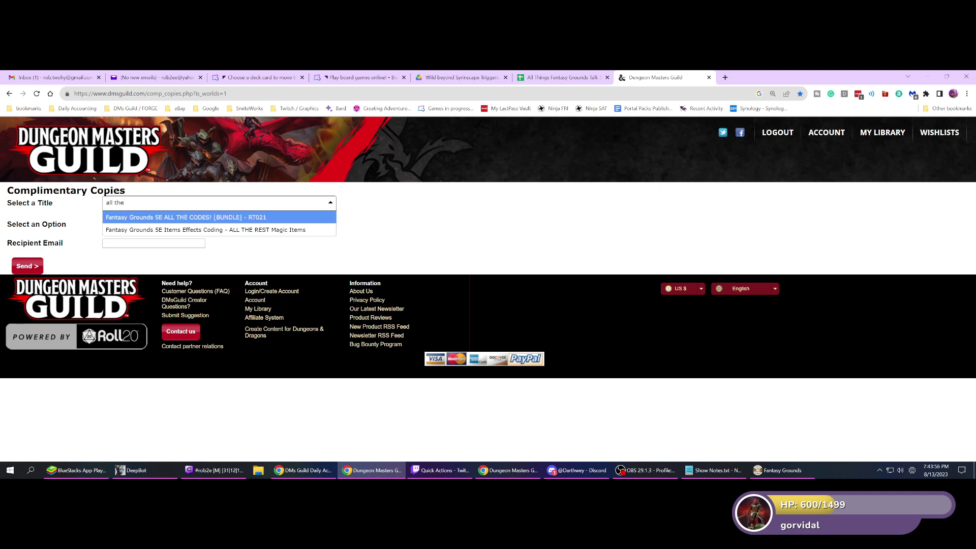
click(252, 229)
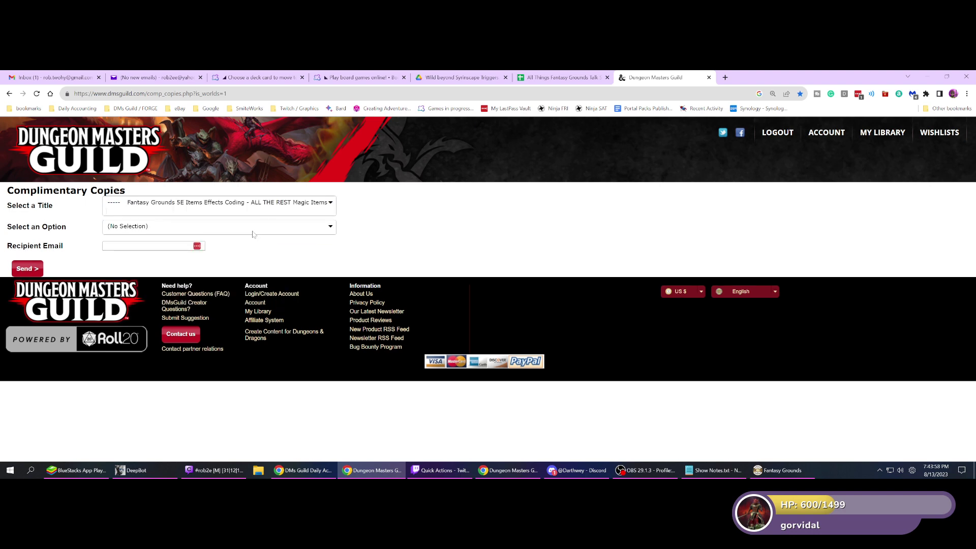
click(147, 246)
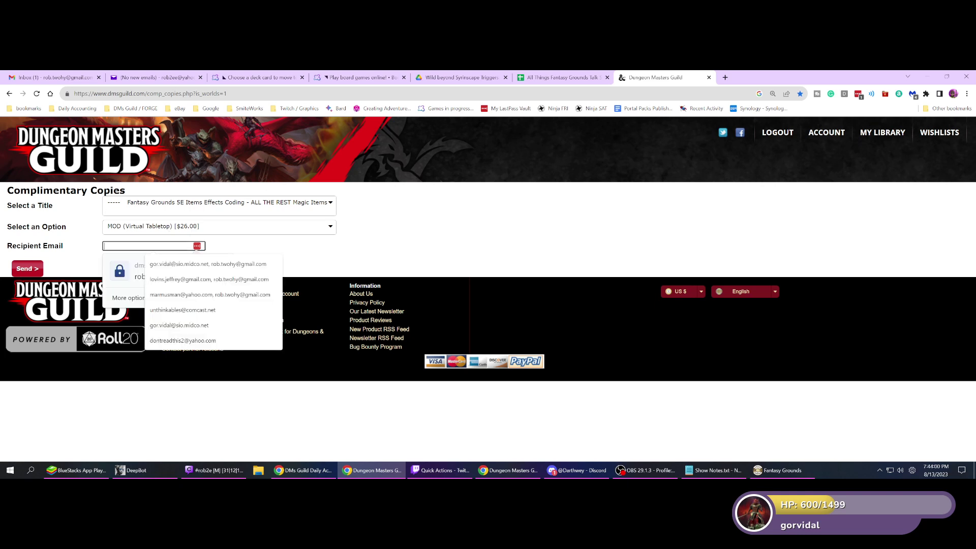
key(ctrl+v)
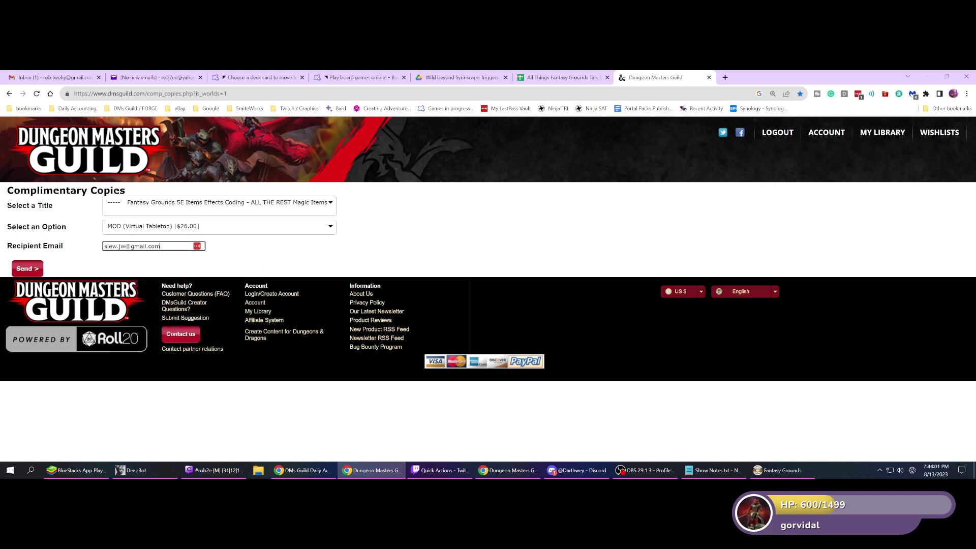
click(26, 269)
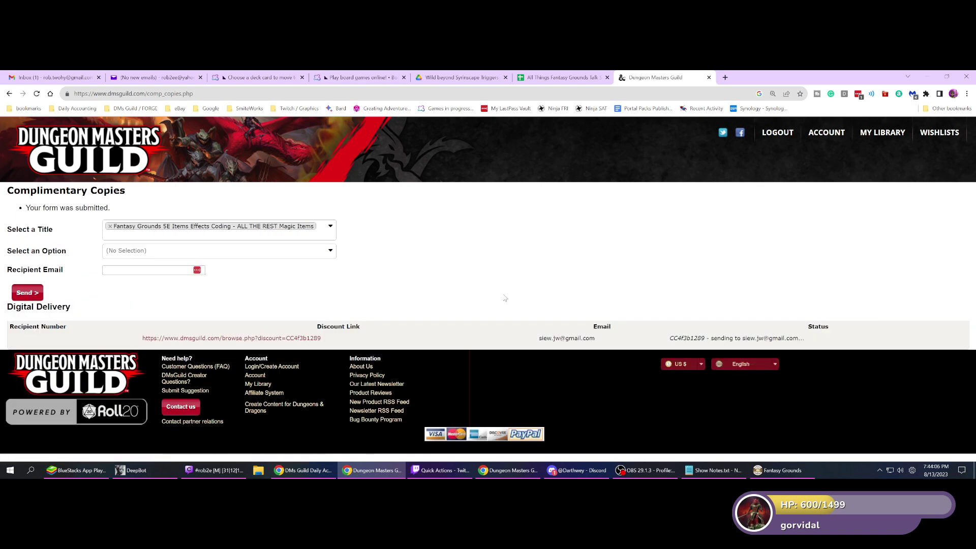
click(709, 78)
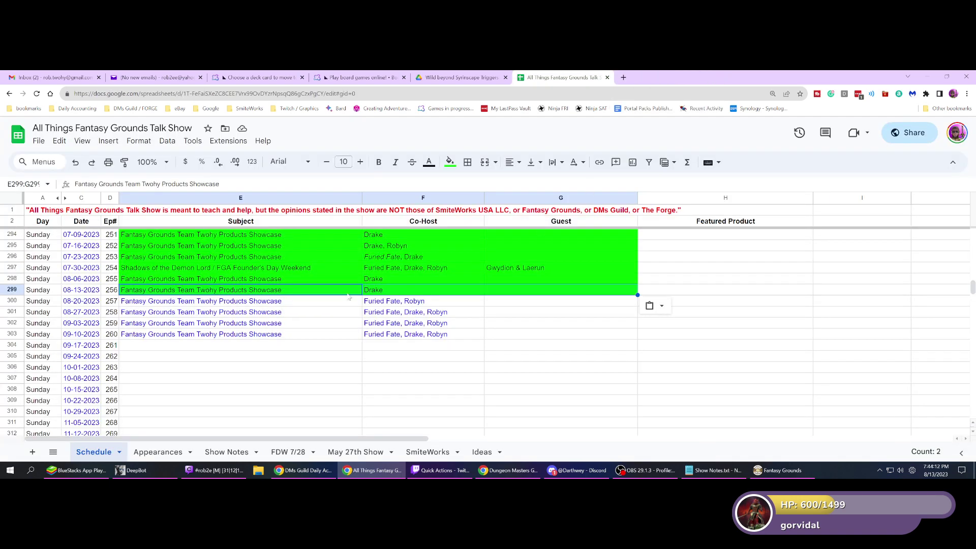
- Review the dated Sunday episode rows through episode 310 on 08-25-2024, then open a new browser tab
key(Left)
key(Left)
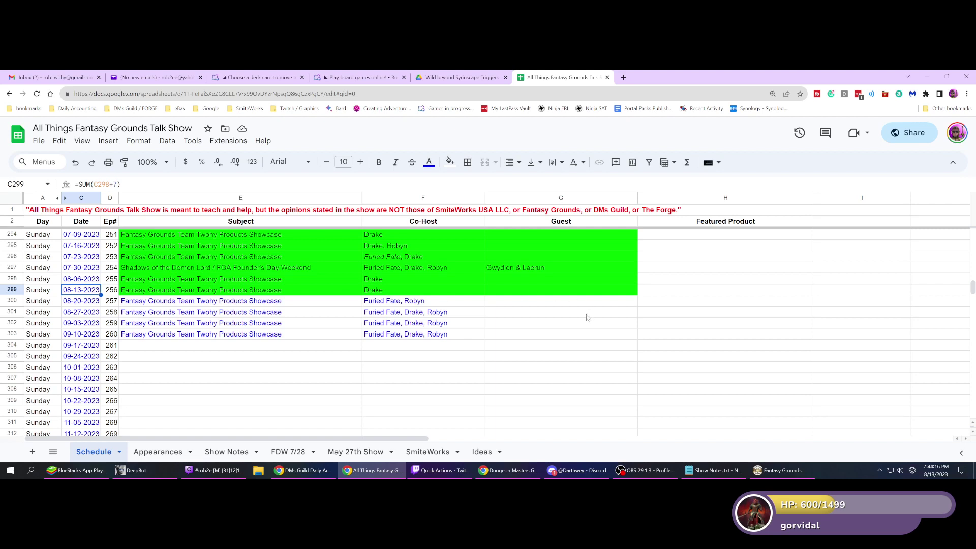
click(470, 304)
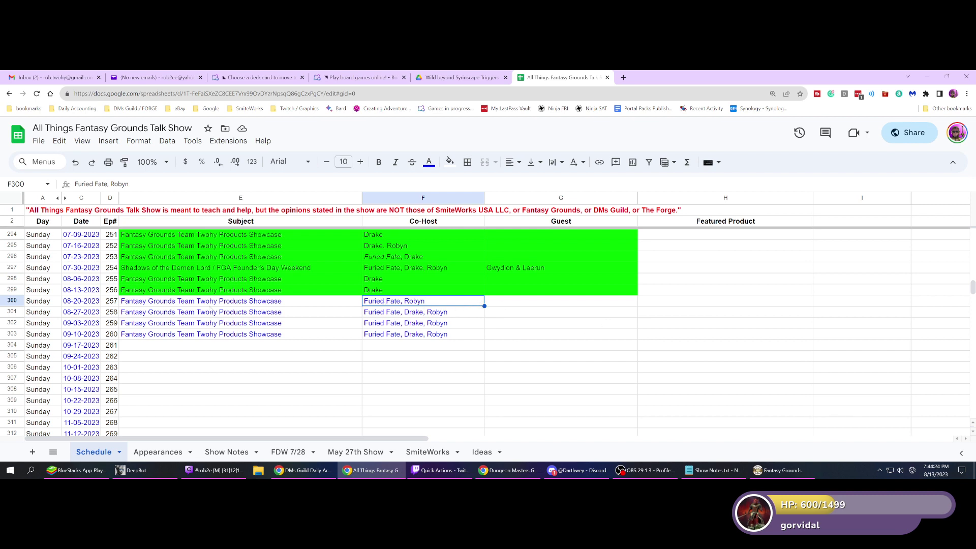
scroll(212, 310, down, 3)
scroll(212, 310, up, 3)
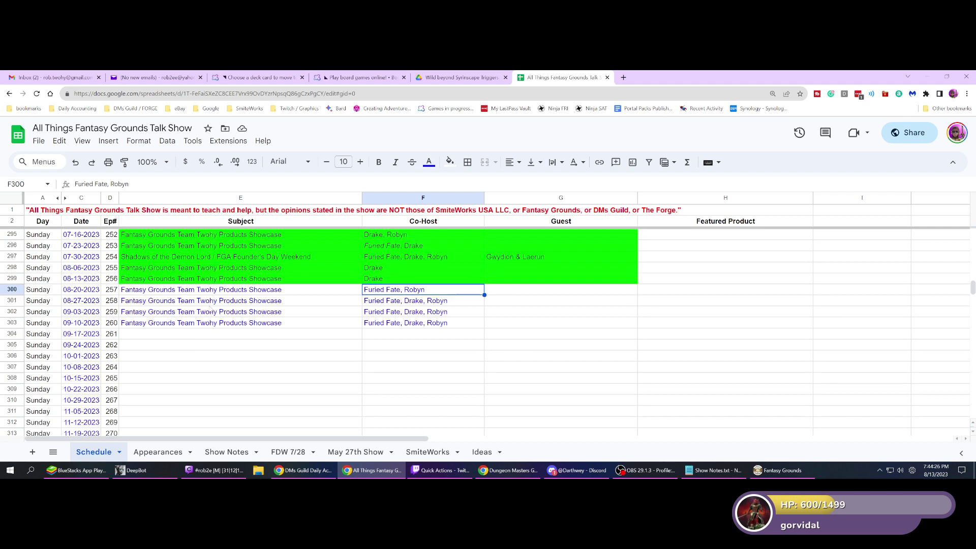
scroll(220, 311, down, 5)
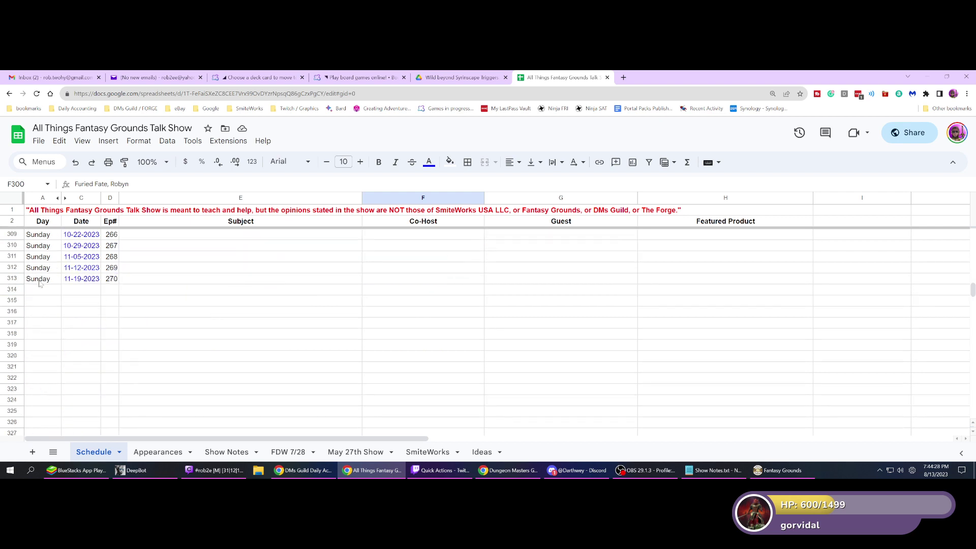
drag(40, 283, 108, 372)
scroll(109, 375, down, 10)
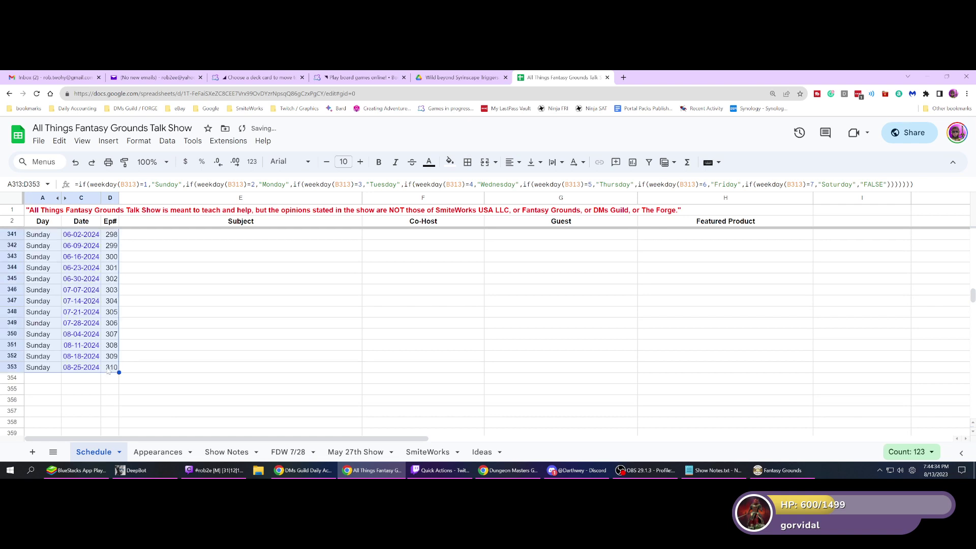
scroll(108, 371, up, 10)
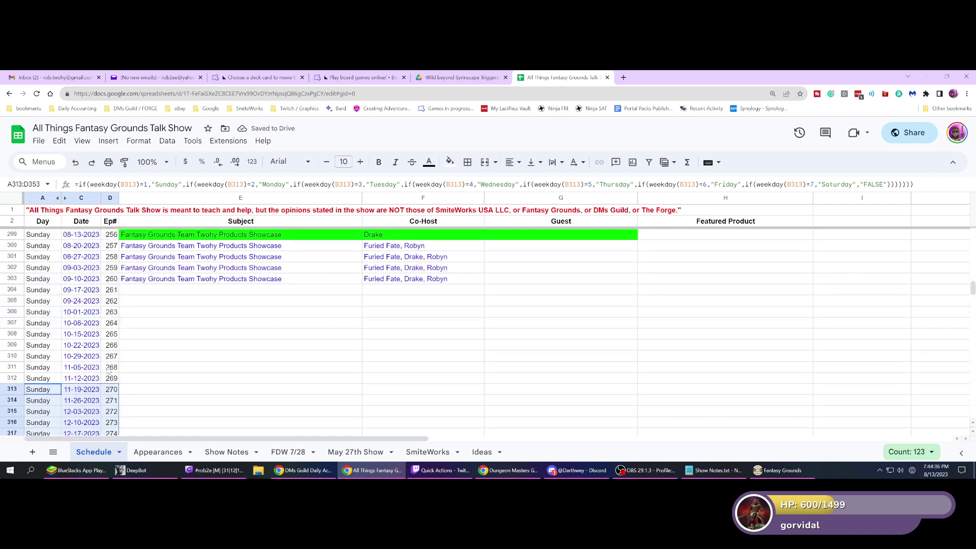
scroll(108, 372, down, 3)
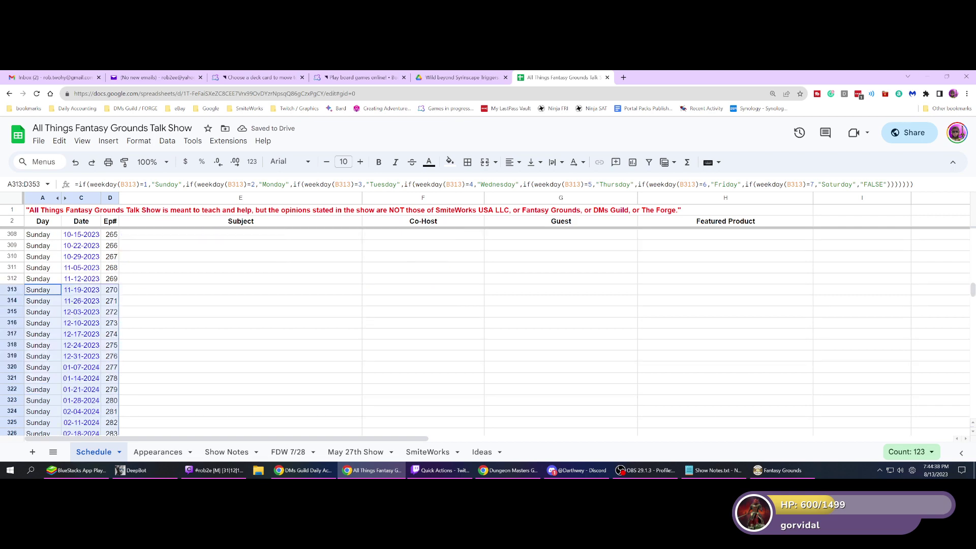
scroll(252, 324, up, 10)
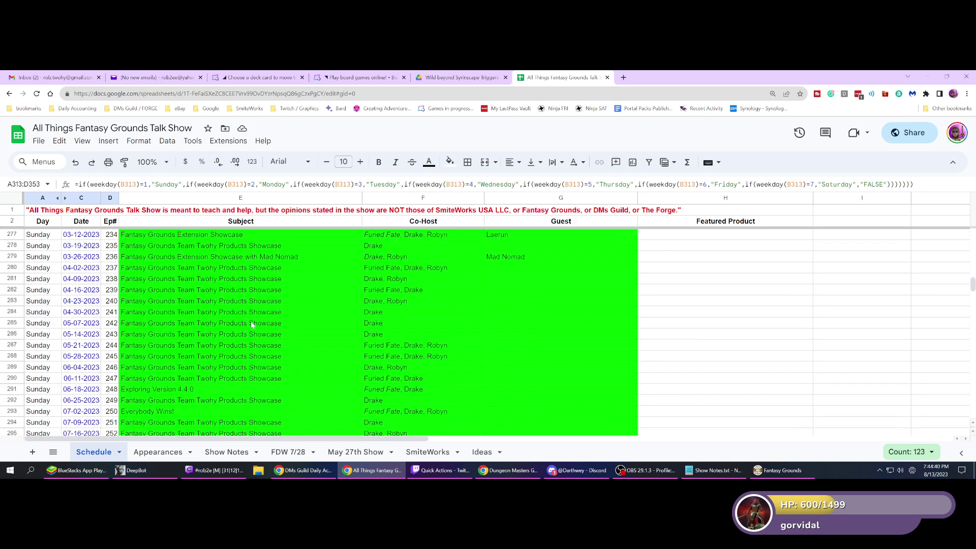
click(623, 78)
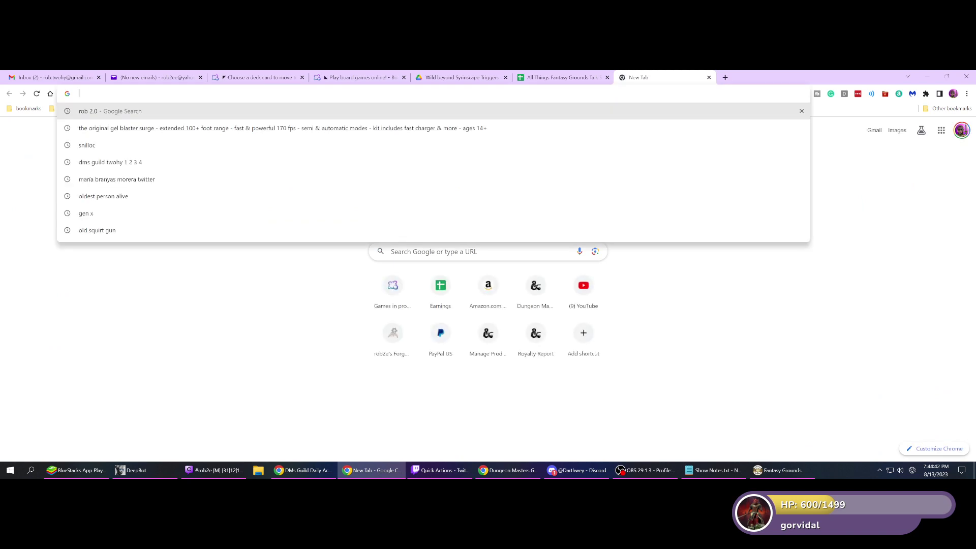
- Search 'nfl playoffs' and expand the 2024 schedule through the Feb 11 Super Bowl
text(nfl pla)
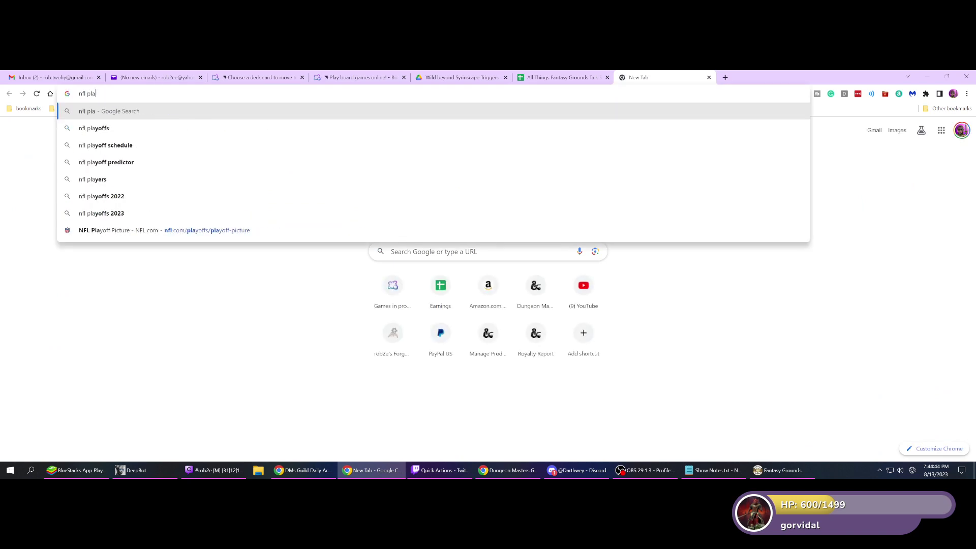
text(yoffs)
key(Return)
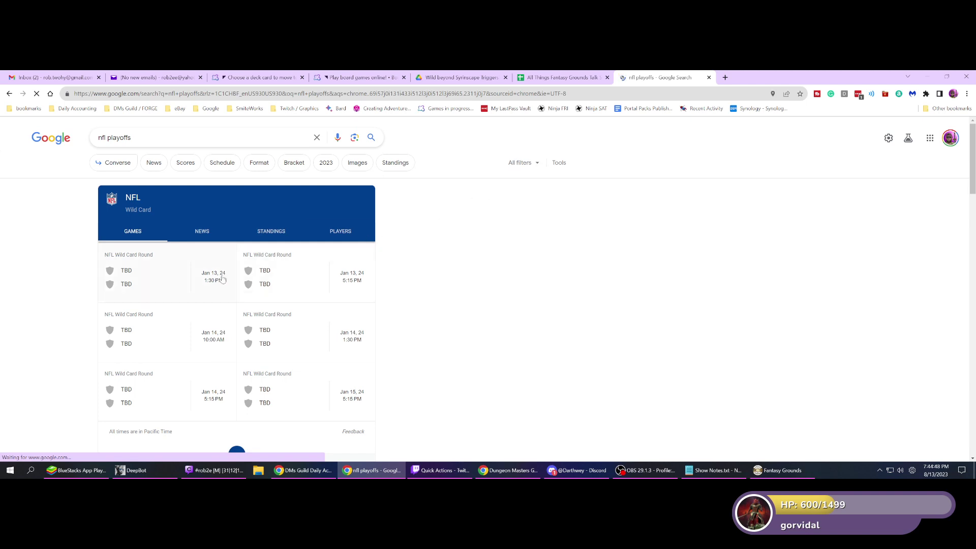
scroll(200, 279, down, 2)
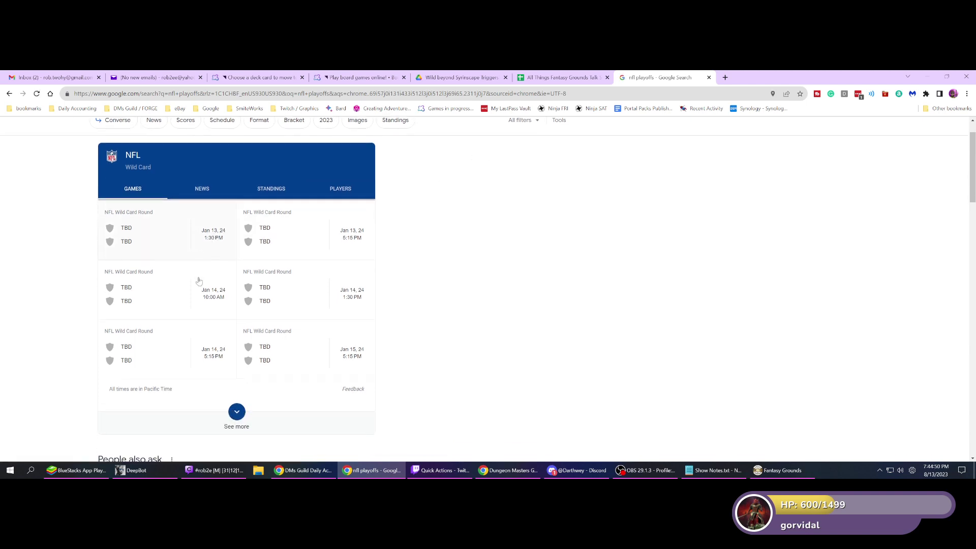
click(237, 375)
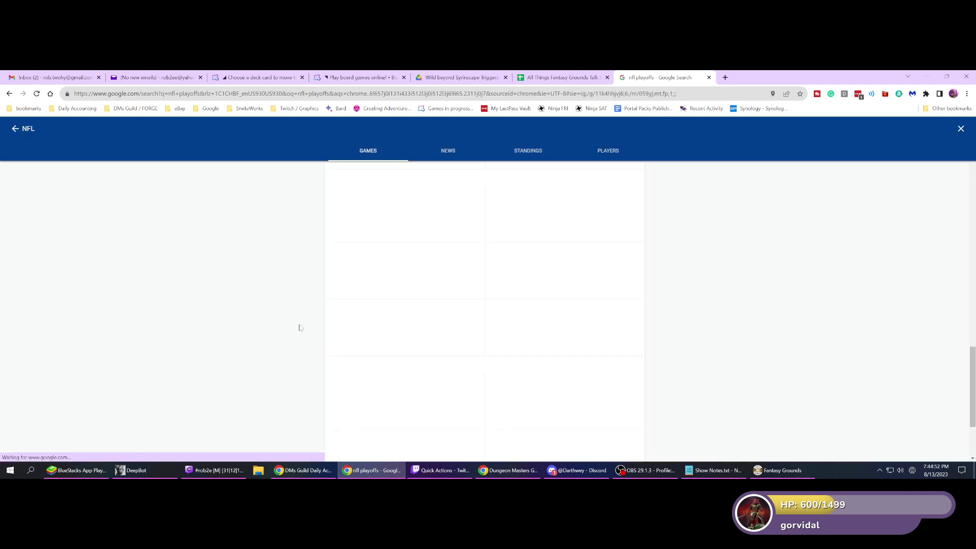
scroll(336, 263, down, 4)
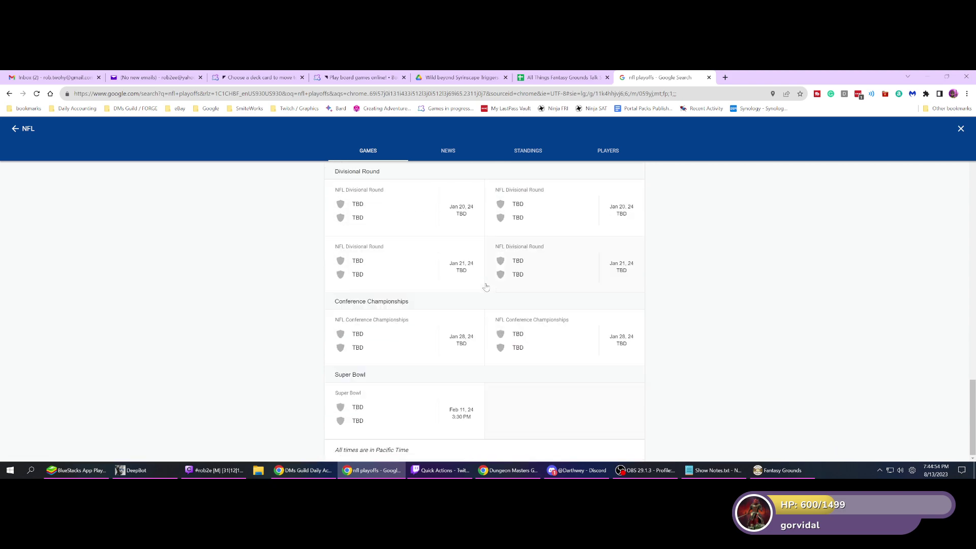
click(574, 80)
scroll(190, 324, up, 12)
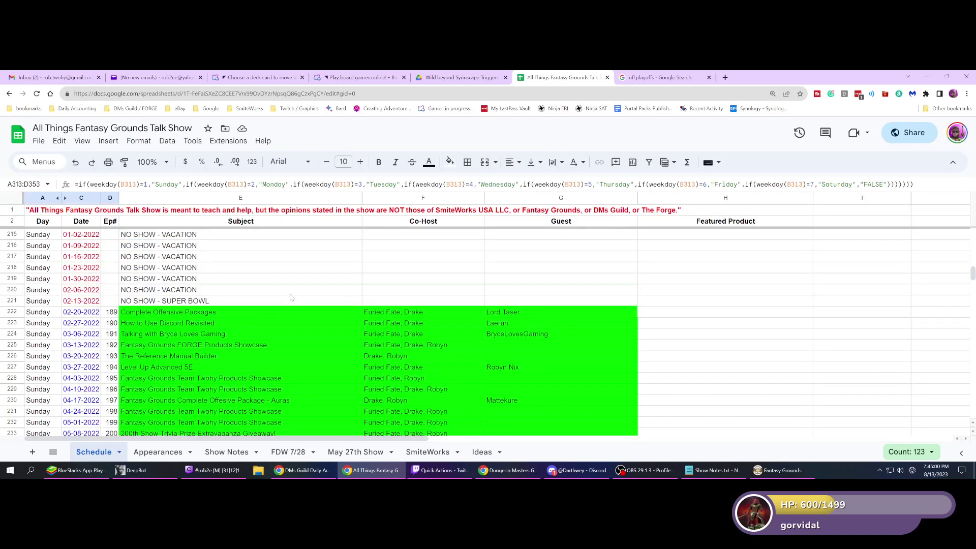
- Copy the seven 2022 NO SHOW entries in E215:E221 and recheck the Jan 13–15 Wild Card dates
scroll(291, 297, up, 1)
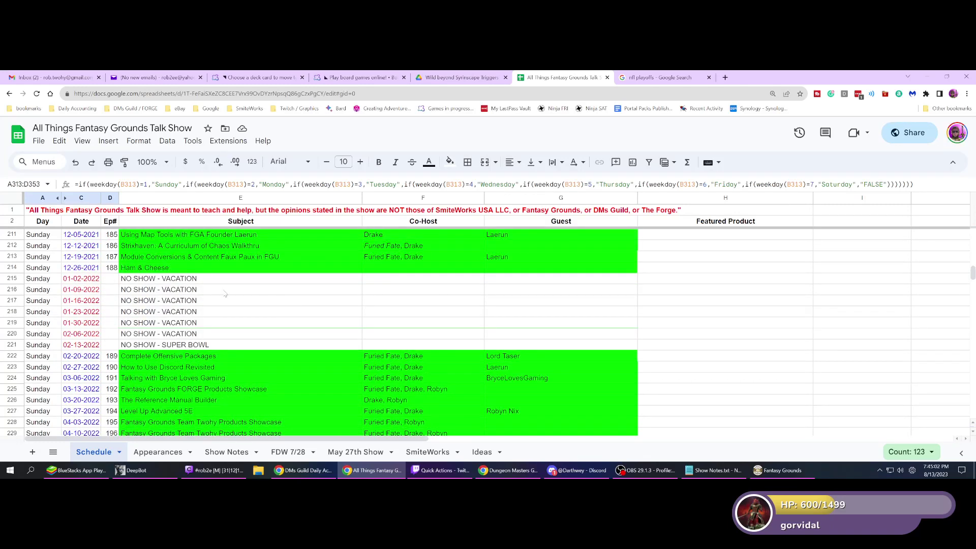
drag(146, 281, 149, 347)
scroll(201, 329, down, 20)
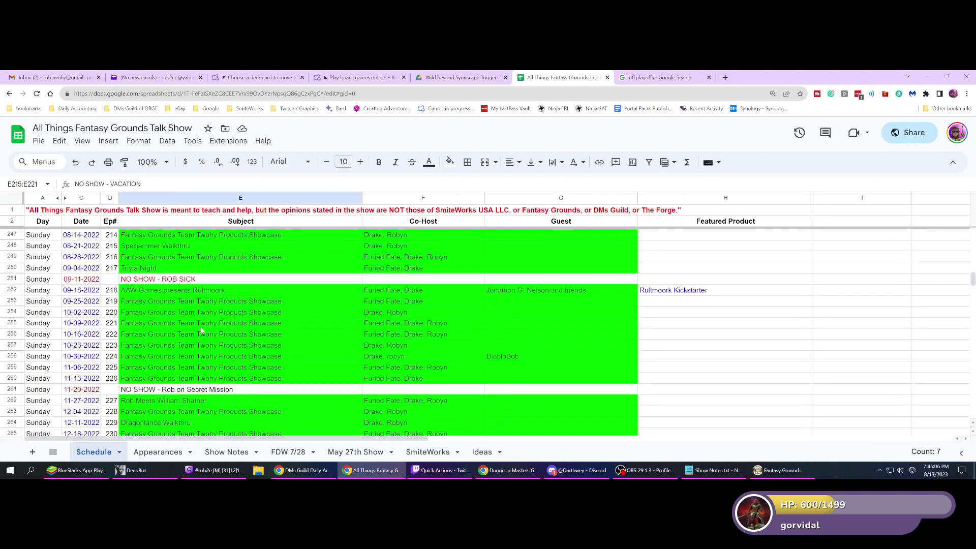
scroll(201, 329, down, 1)
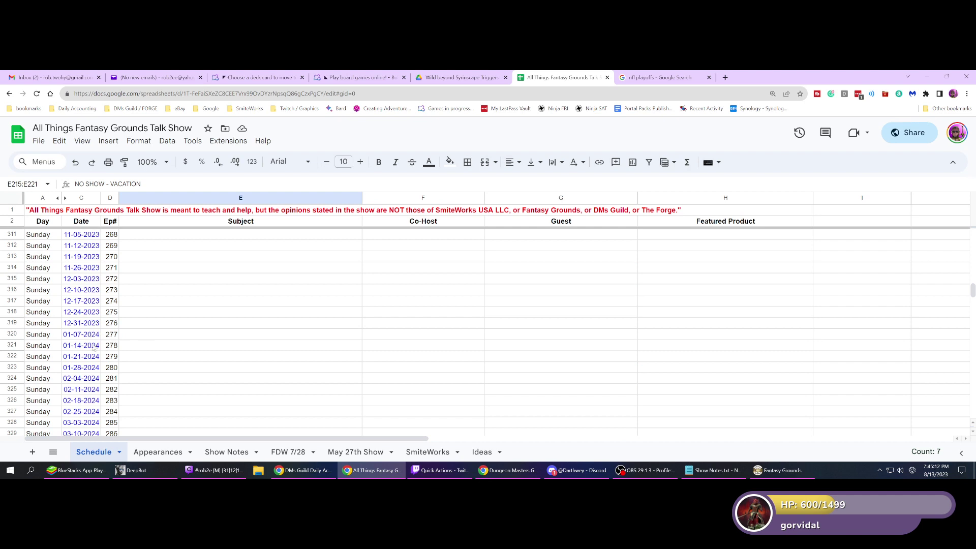
click(677, 77)
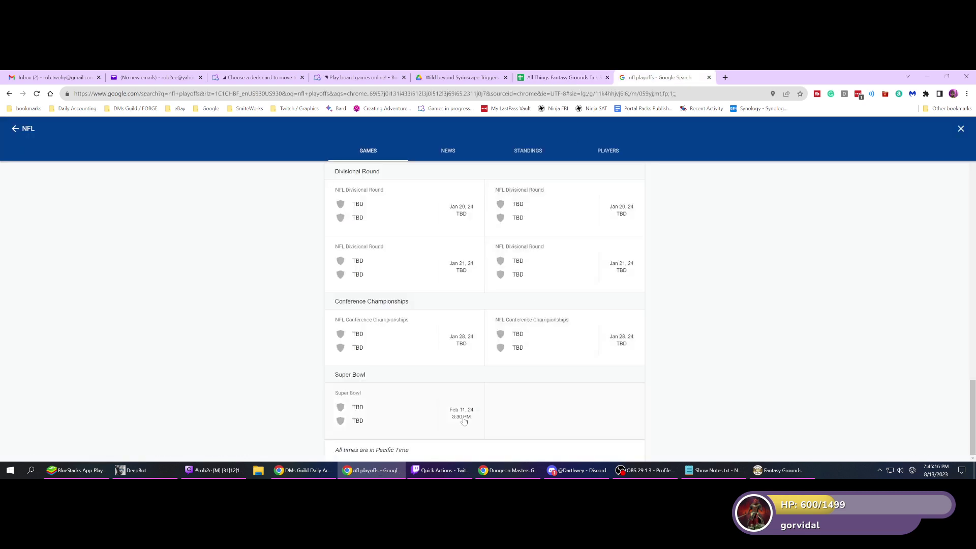
scroll(481, 307, up, 2)
scroll(481, 308, up, 3)
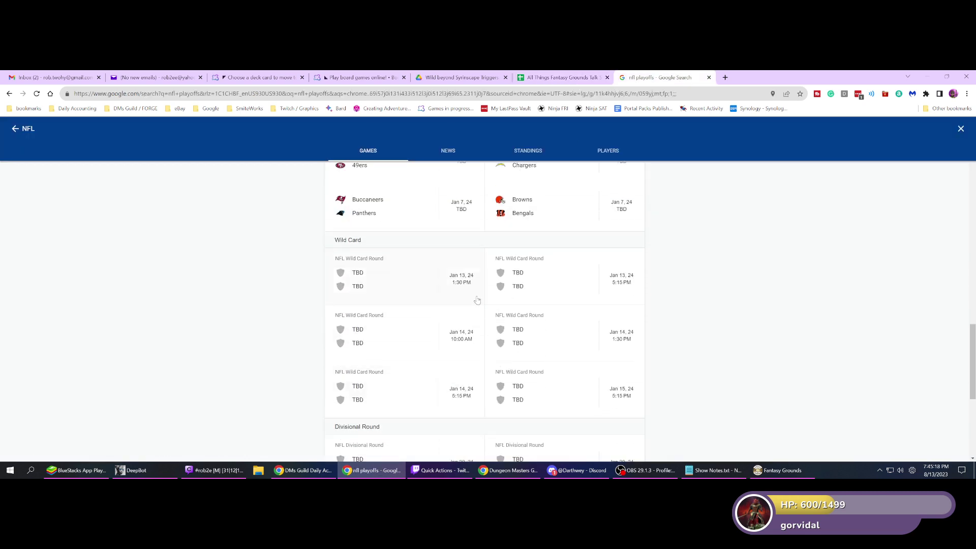
- Paste the NO SHOW vacation and Super Bowl entries into E321:E327 for 01-14 to 02-25-2024
click(564, 77)
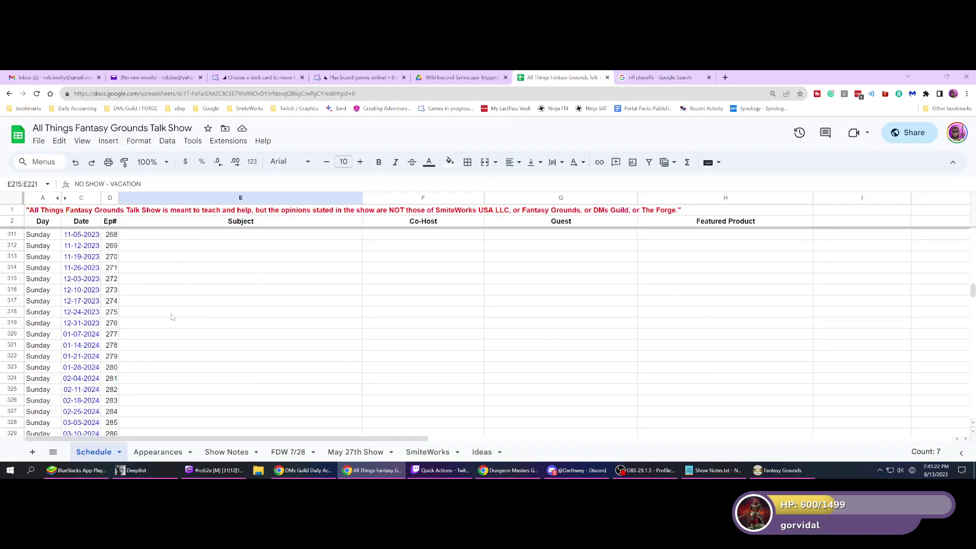
click(139, 347)
text(NO SHOW - VACATION NO SHOW - VACATION NO SHOW - VACATION NO SHOW - VACATION NO SHOW - VACATION NO SHOW - VACATION NO SHOW - SUPER BOWL)
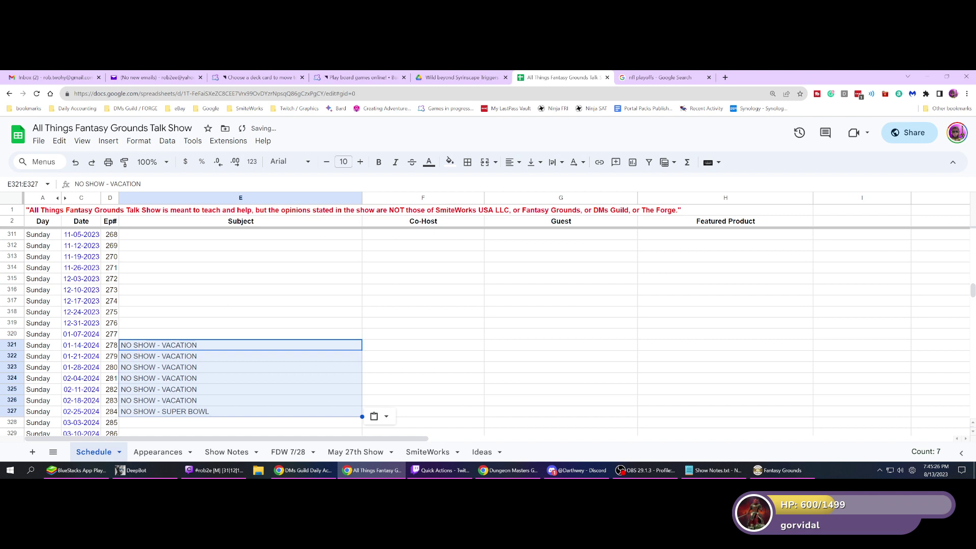
scroll(266, 278, down, 1)
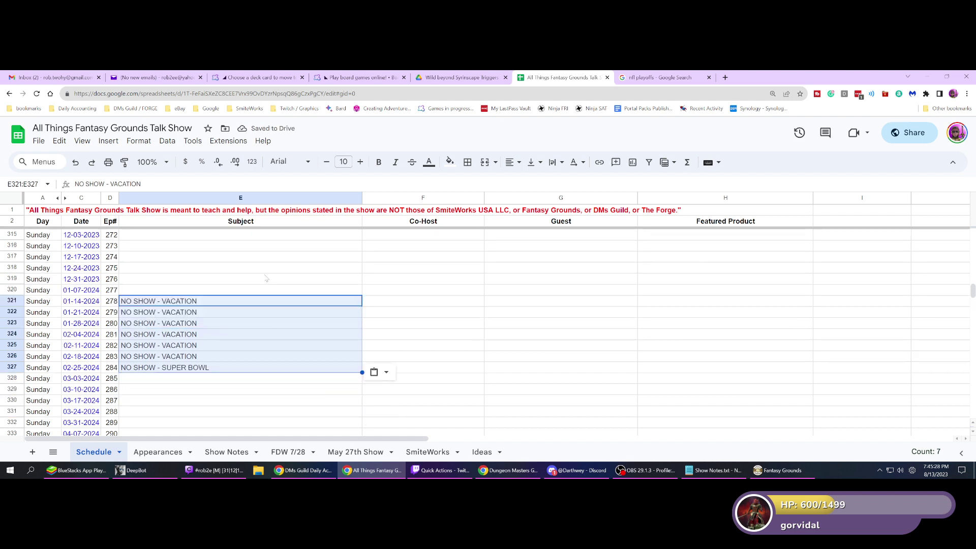
scroll(266, 278, down, 1)
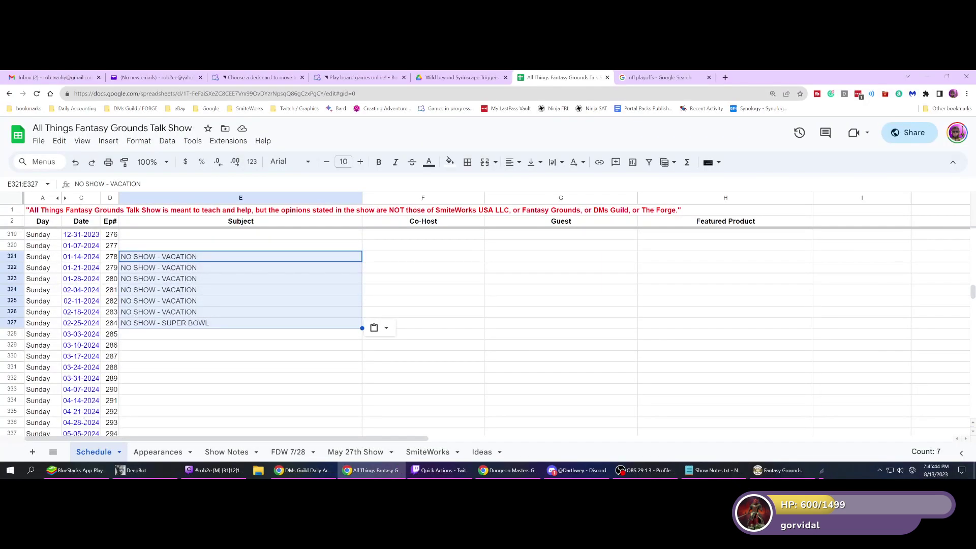
click(578, 470)
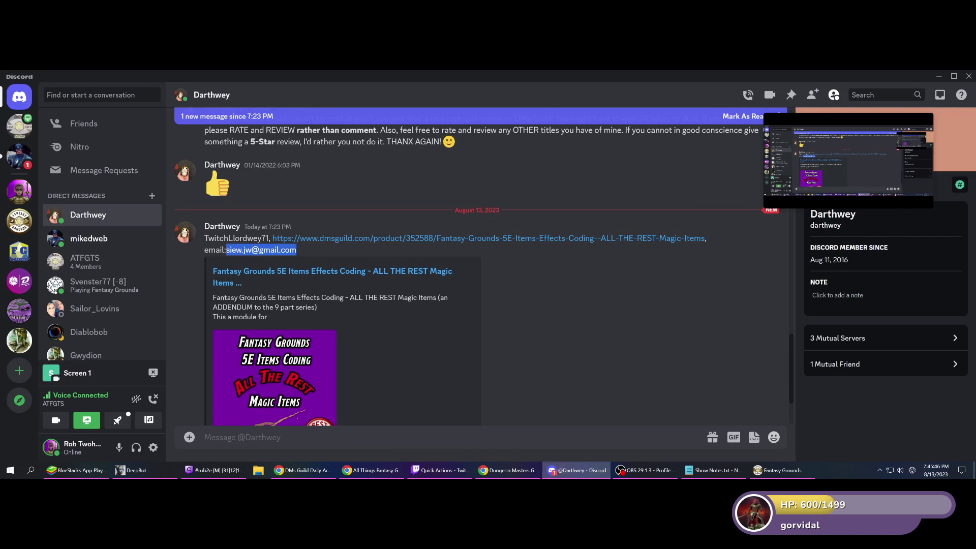
- Send ATFGTS a 'Hey everyone - this was said today...' message with the pasted chat screenshot
click(20, 124)
text(Hey)
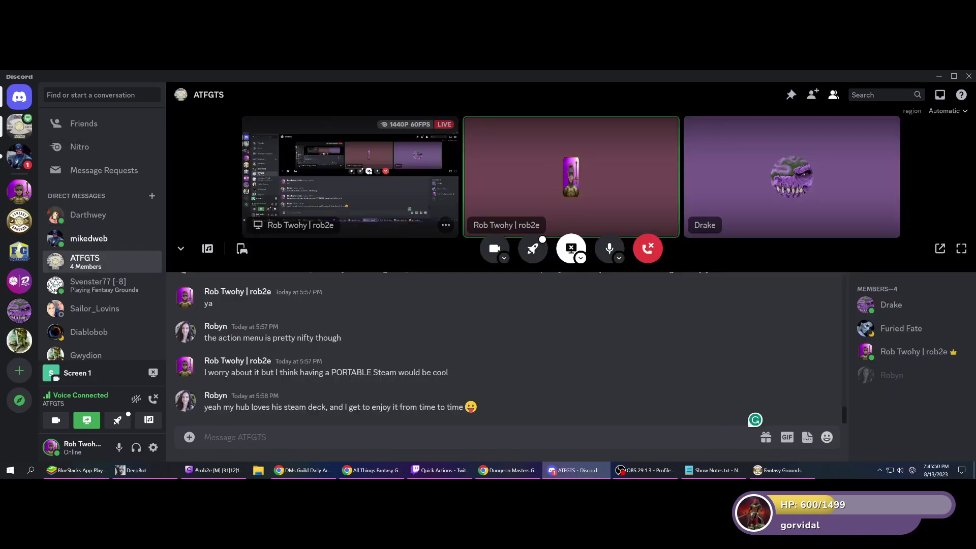
text( e)
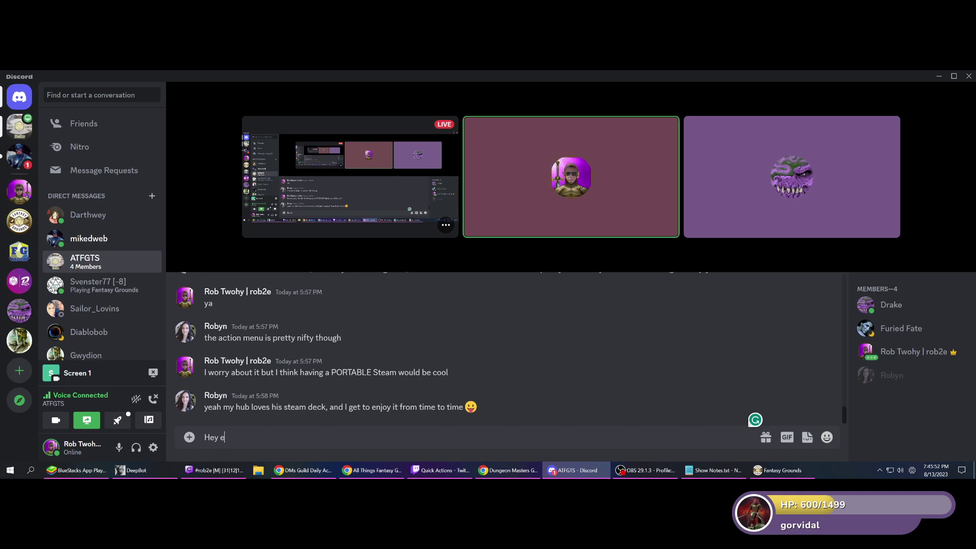
text(veryone - this w)
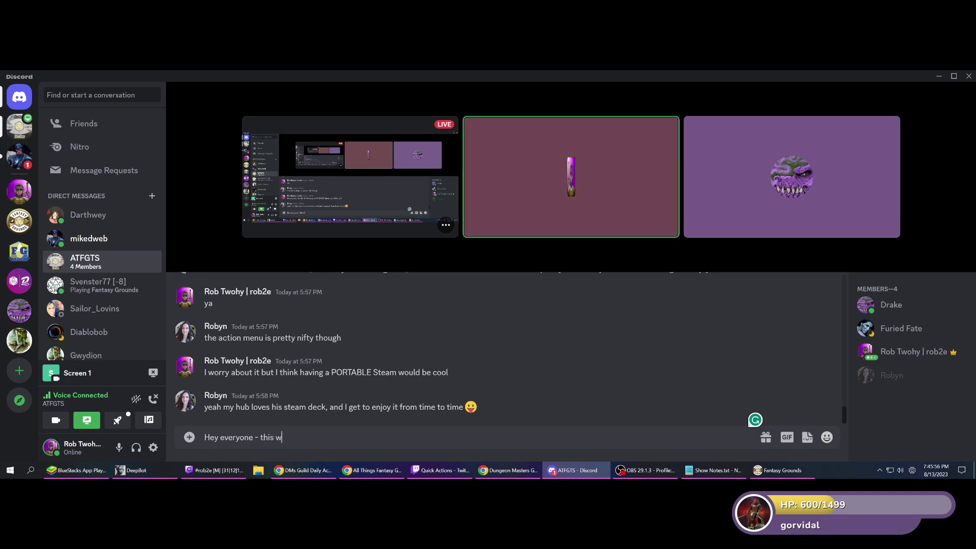
text(as said toda)
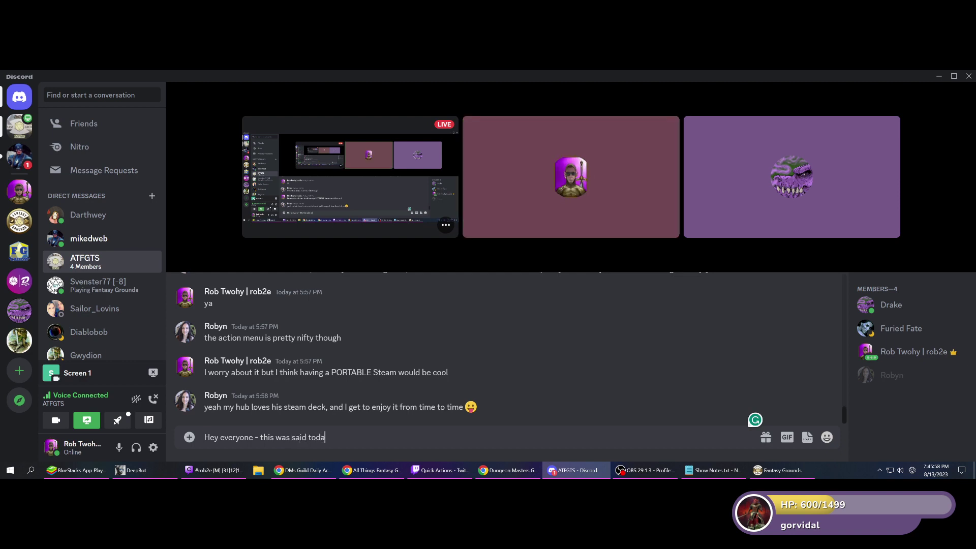
text(y...)
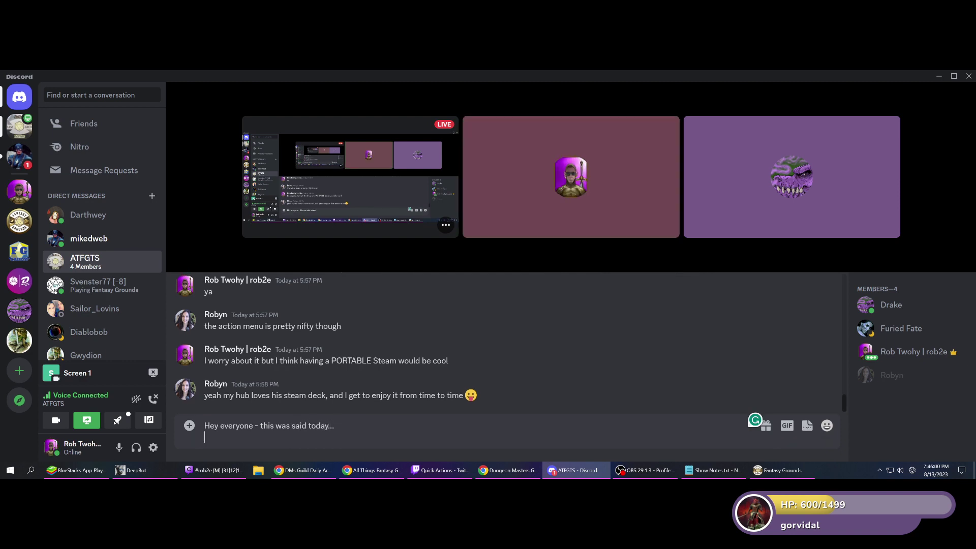
key(ctrl+v)
key(Return)
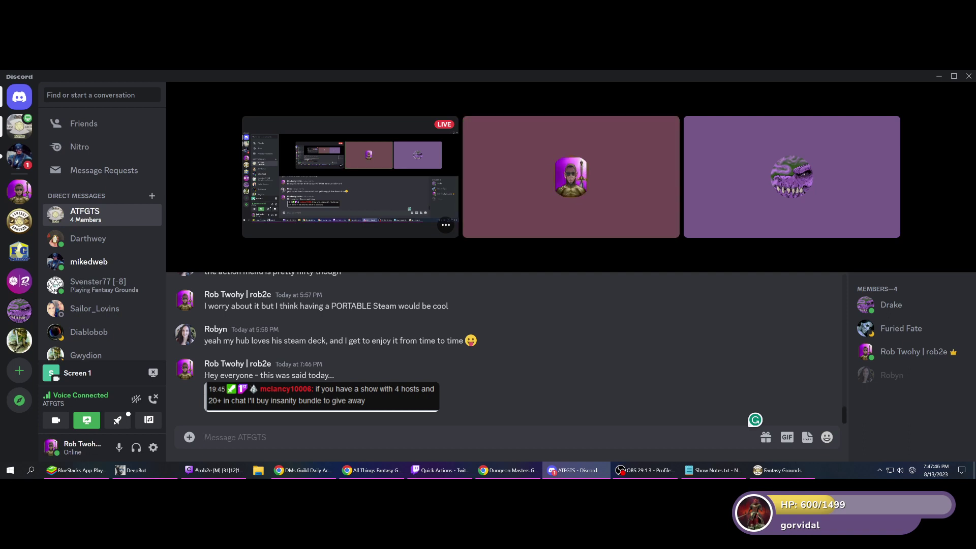
click(710, 472)
click(782, 470)
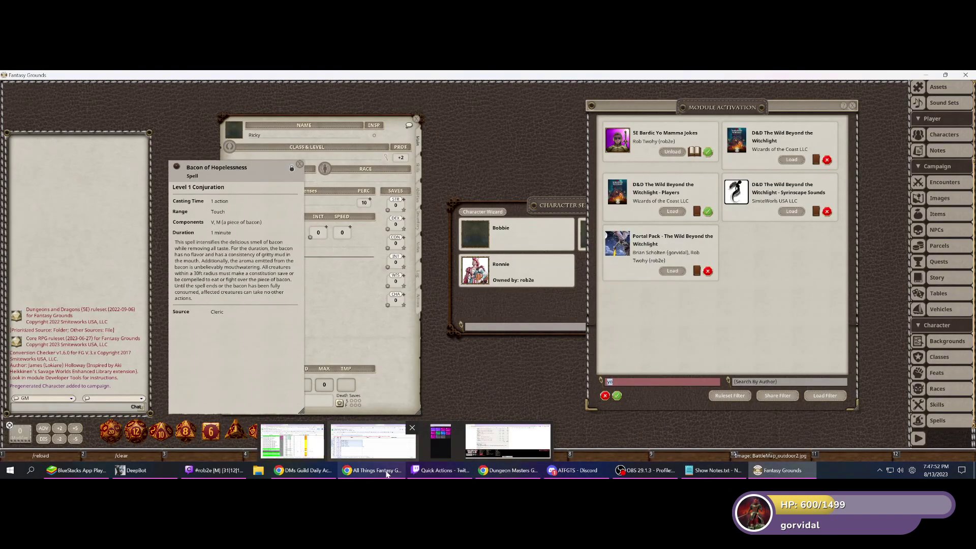
- Bring the talk-show schedule spreadsheet back to the front
click(386, 473)
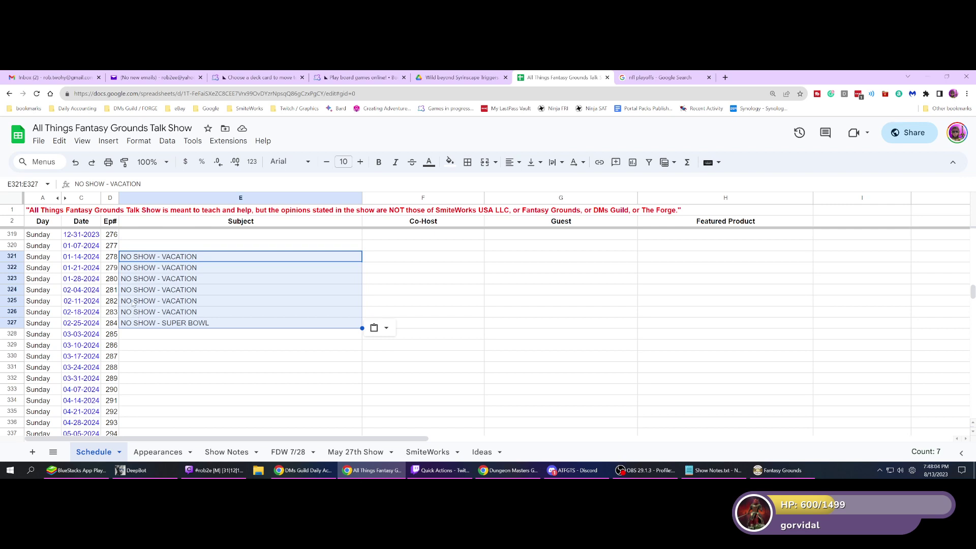
- Move the three entries from E325:E327 up to E323:E325
drag(132, 301, 129, 325)
key(ctrl+c)
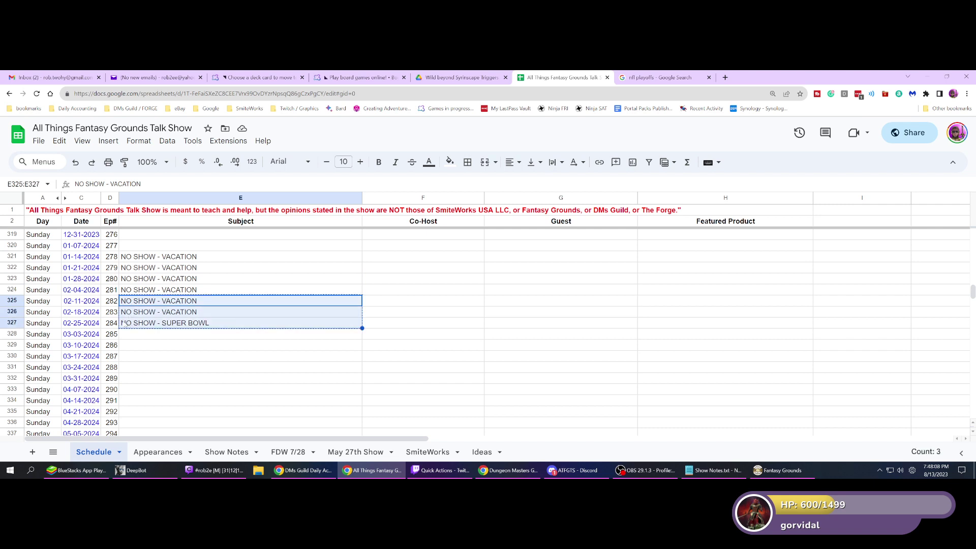
click(130, 281)
key(ctrl+v)
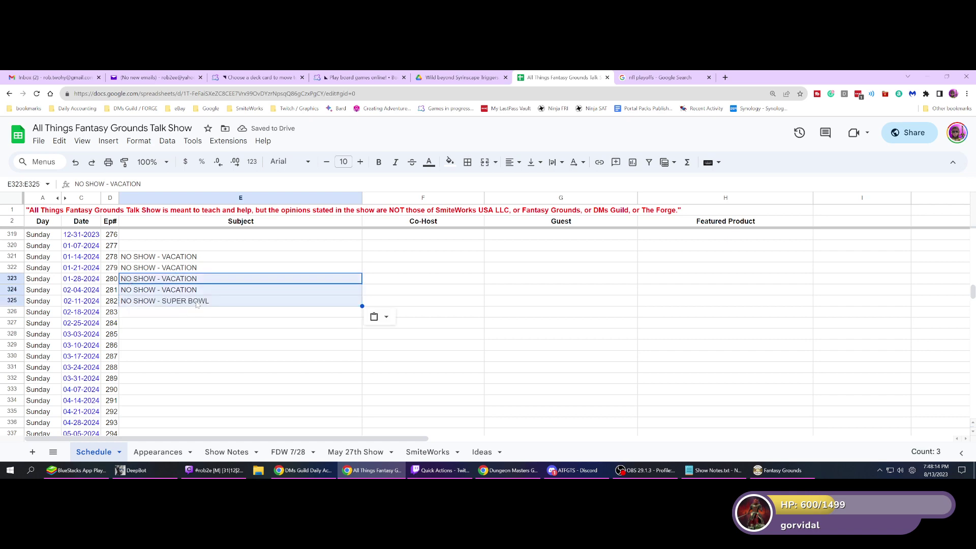
scroll(197, 303, up, 15)
scroll(197, 304, down, 2)
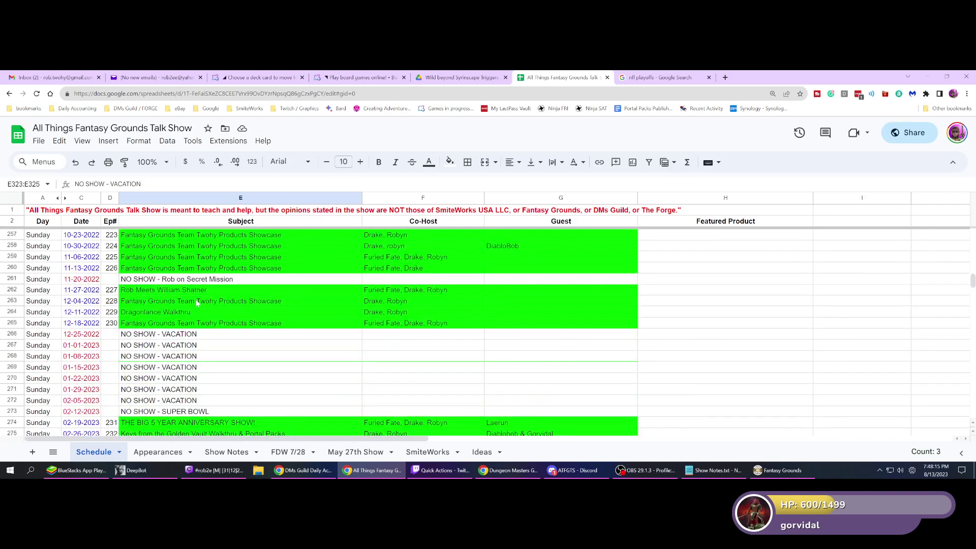
- Copy NO SHOW - VACATION into the 12-31-2023 and 01-07-2024 Subject cells
click(205, 334)
key(Down)
key(Down)
key(Down)
key(Down)
key(Down)
key(Down)
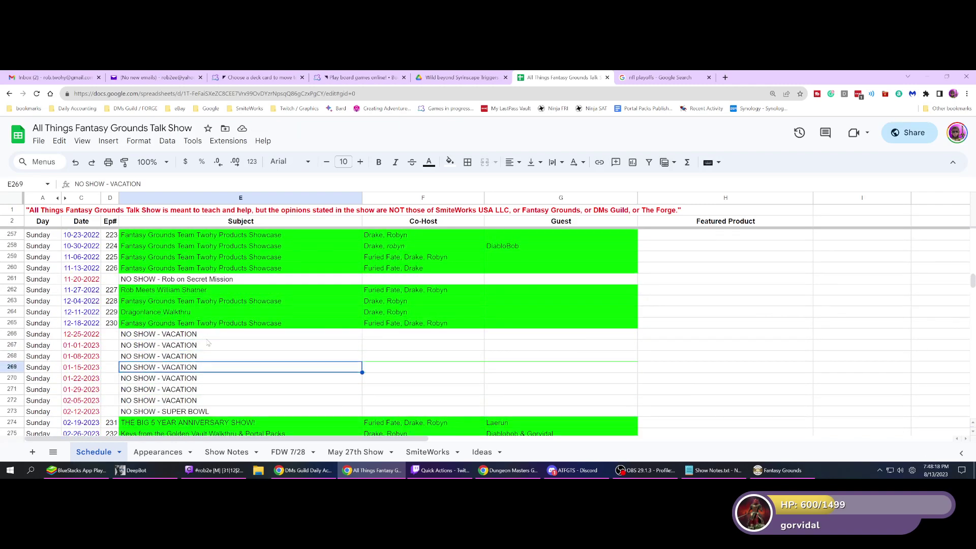
key(Down)
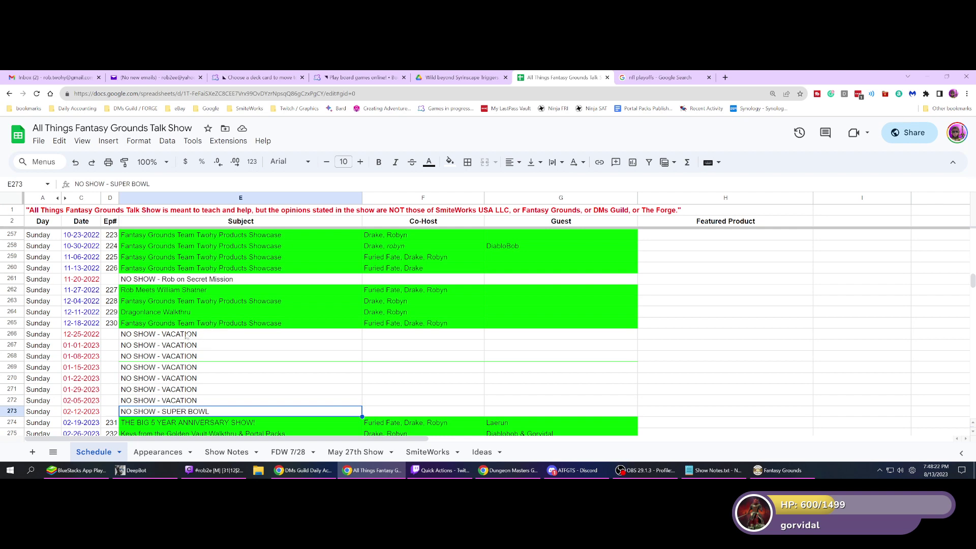
click(157, 337)
scroll(193, 340, down, 12)
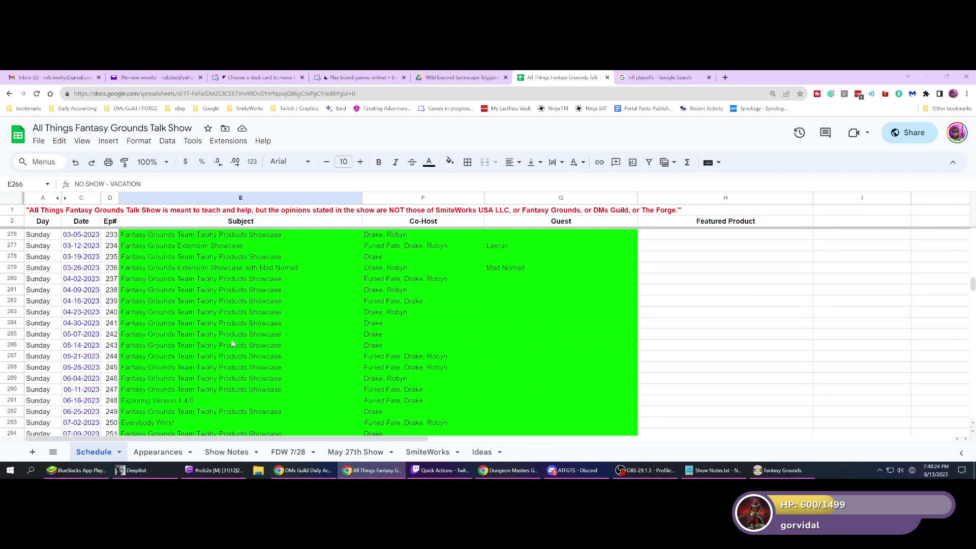
click(167, 369)
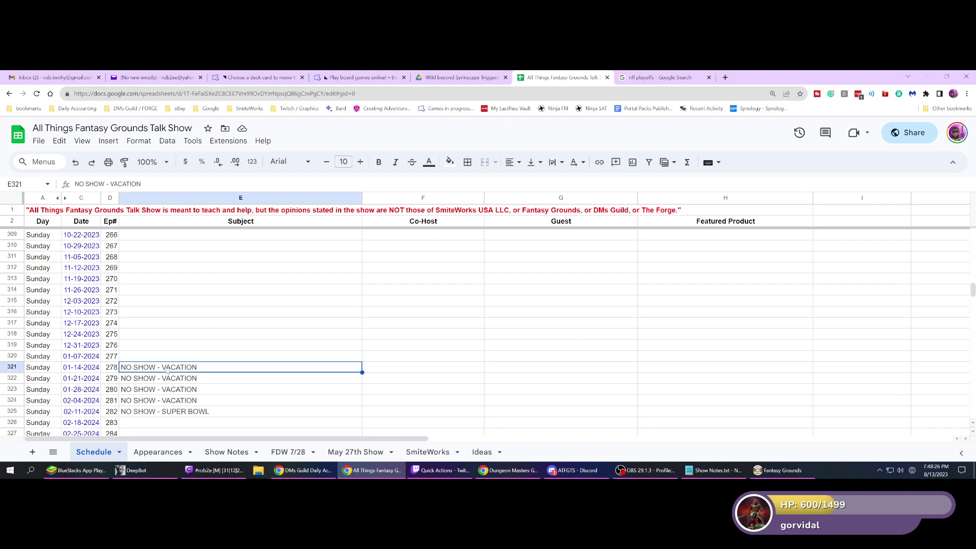
key(ctrl+c)
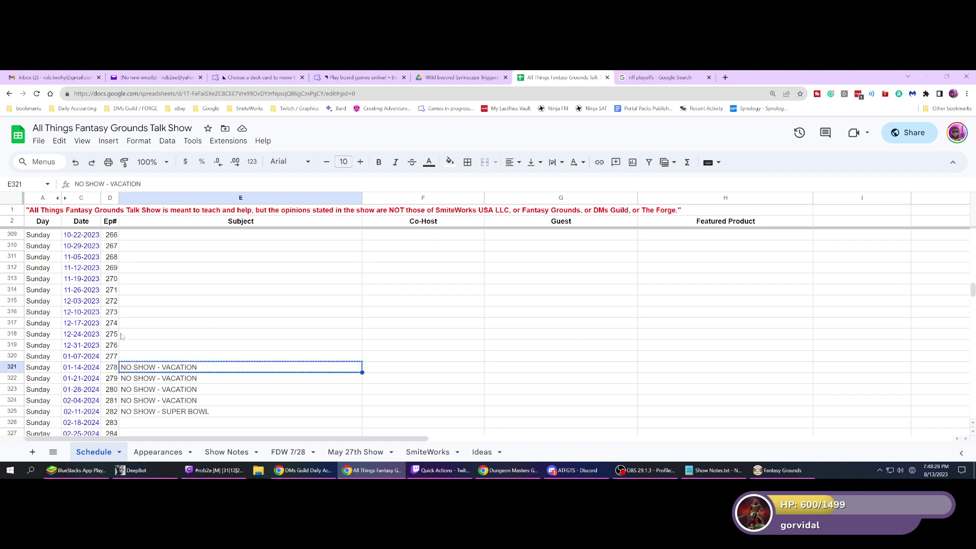
drag(135, 347, 135, 357)
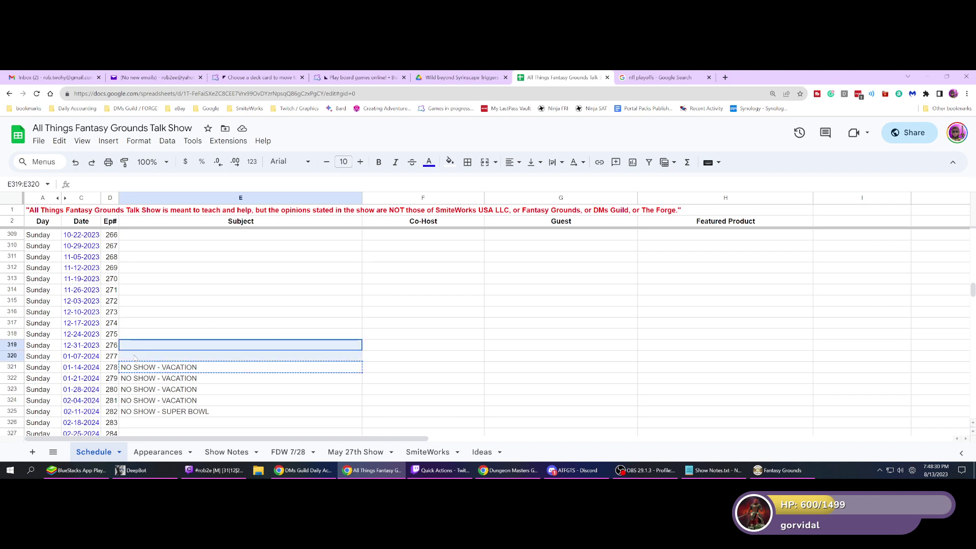
key(ctrl+v)
- Fill the empty 12-24-2023 Subject cell with NO SHOW - VACATION
click(128, 334)
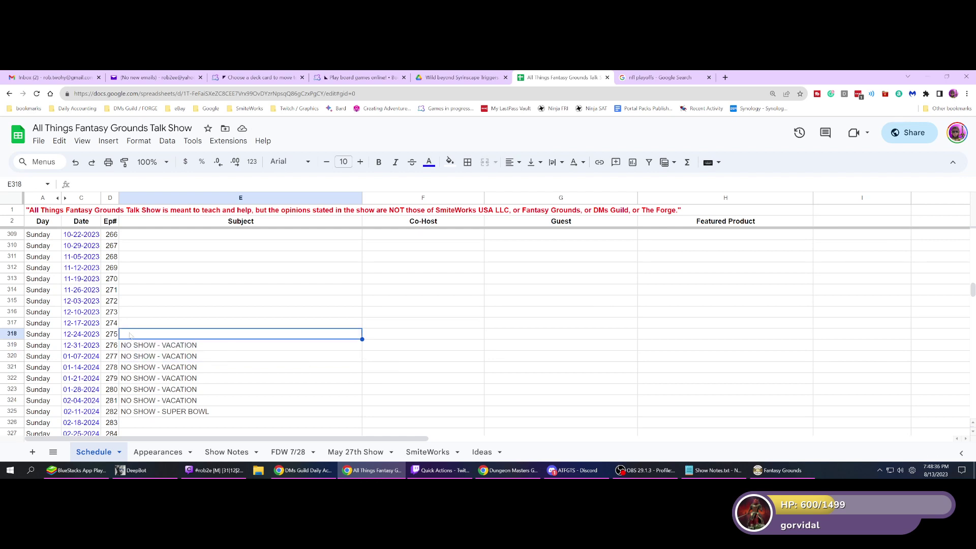
key(Down)
key(Down)
key(Down)
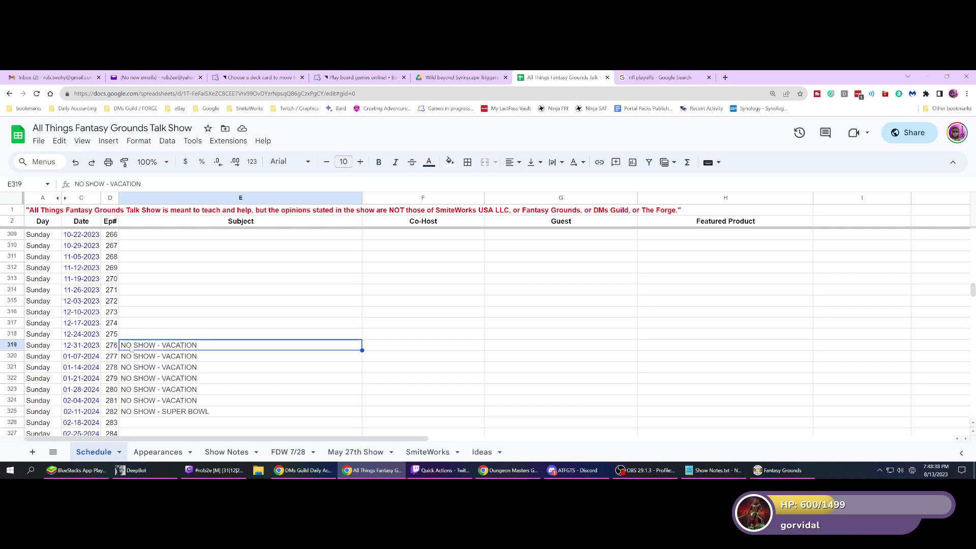
key(Down)
key(Down)
key(Down)
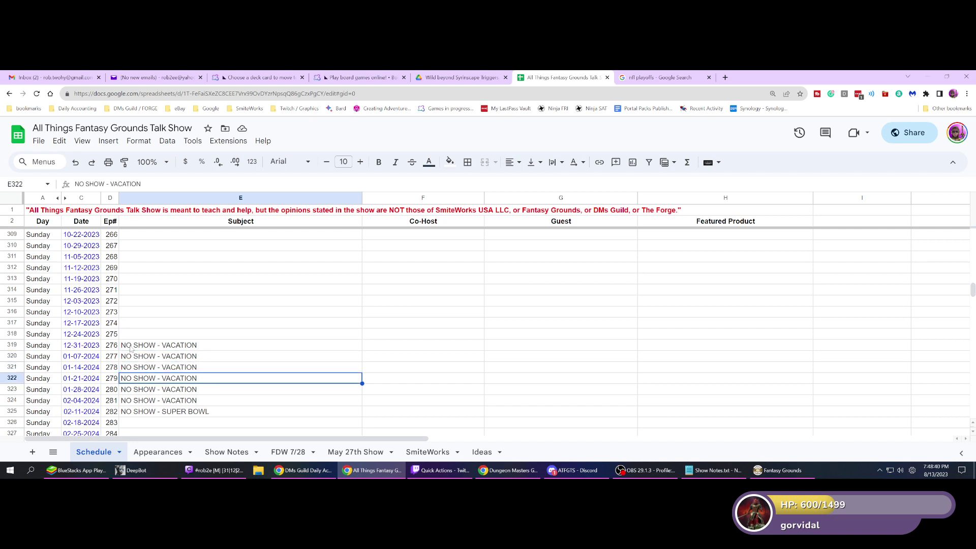
key(Down)
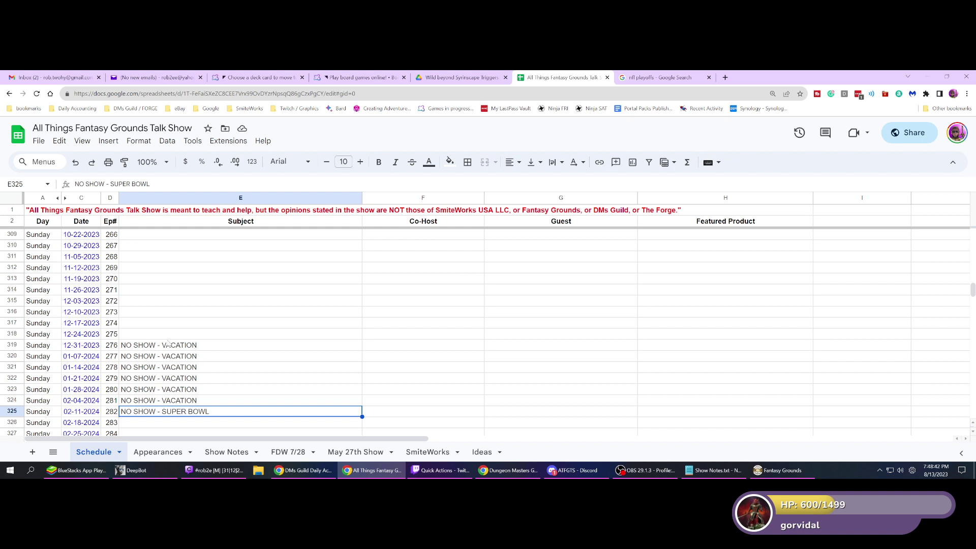
click(162, 349)
key(ctrl+c)
click(159, 335)
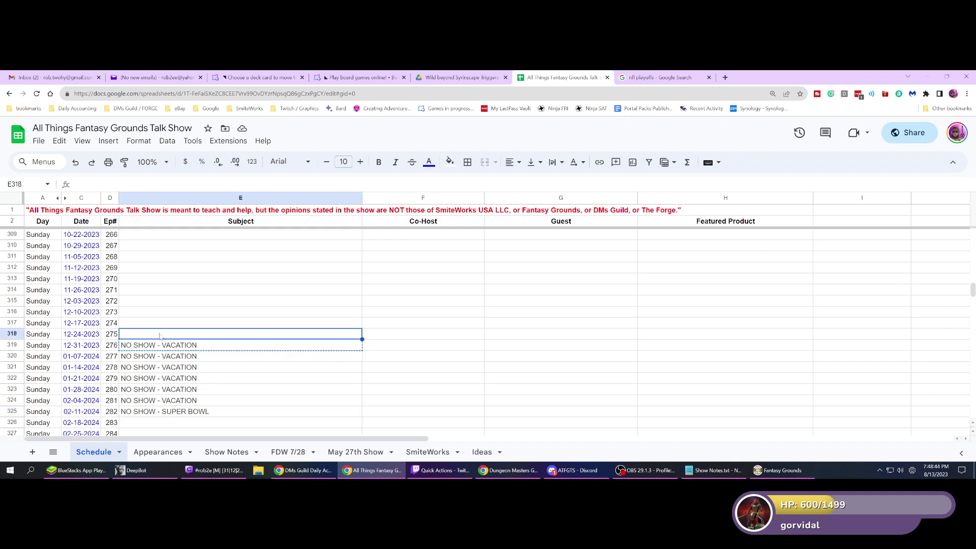
key(ctrl+v)
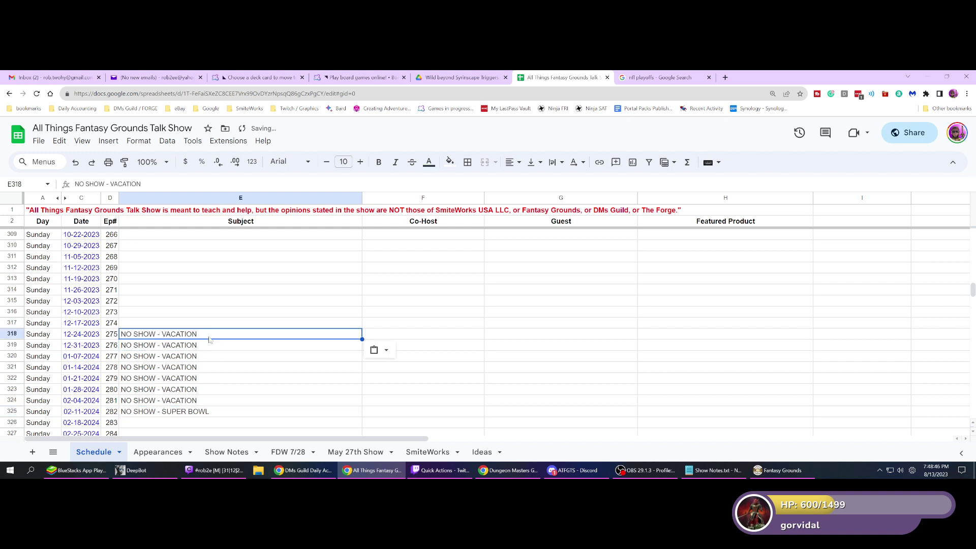
- Color the no-show entries through 02-11-2024 red and select the 10-29 to 11-12-2023 Subject cells
key(shift+Down)
key(shift+Down)
key(shift+Down)
key(shift+Down)
key(shift+Down)
key(shift+Down)
key(shift+Down)
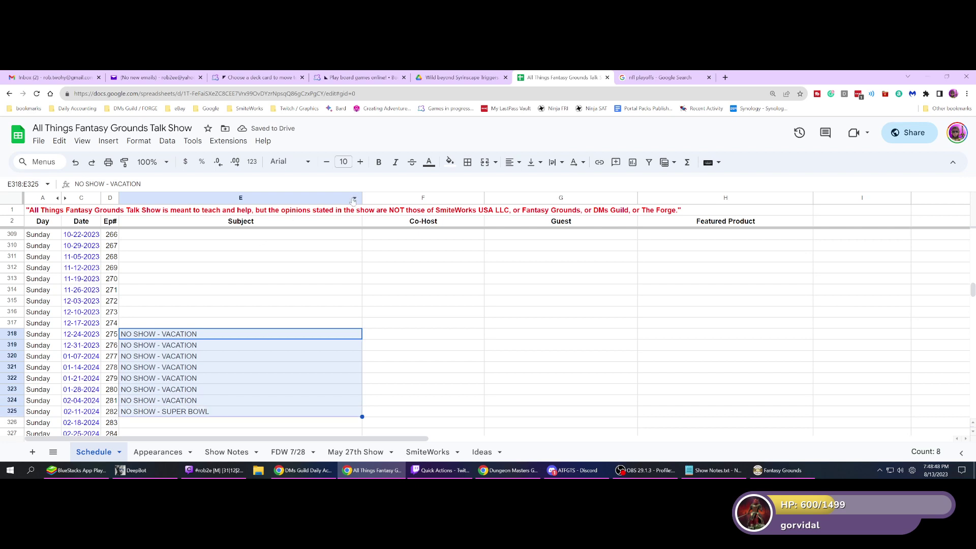
click(429, 162)
click(443, 210)
click(156, 337)
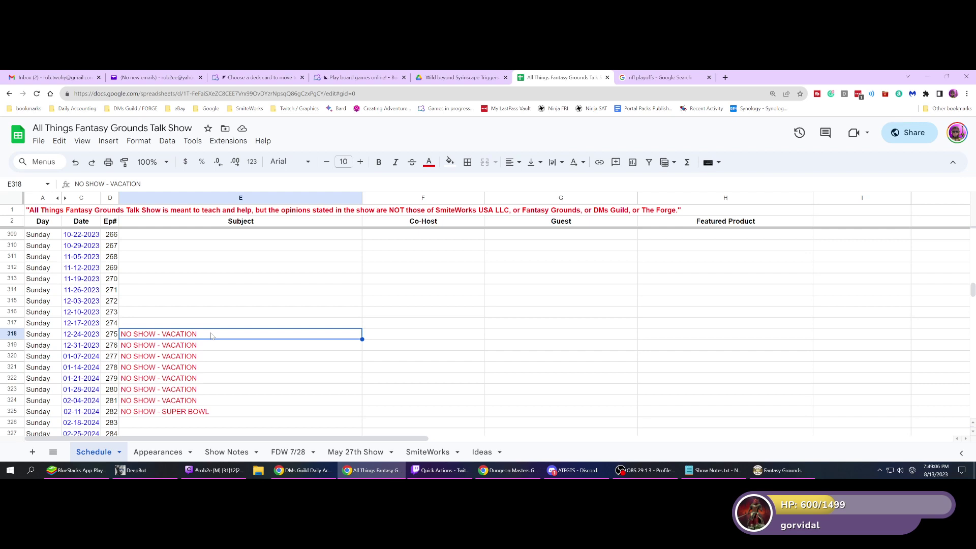
scroll(211, 335, up, 3)
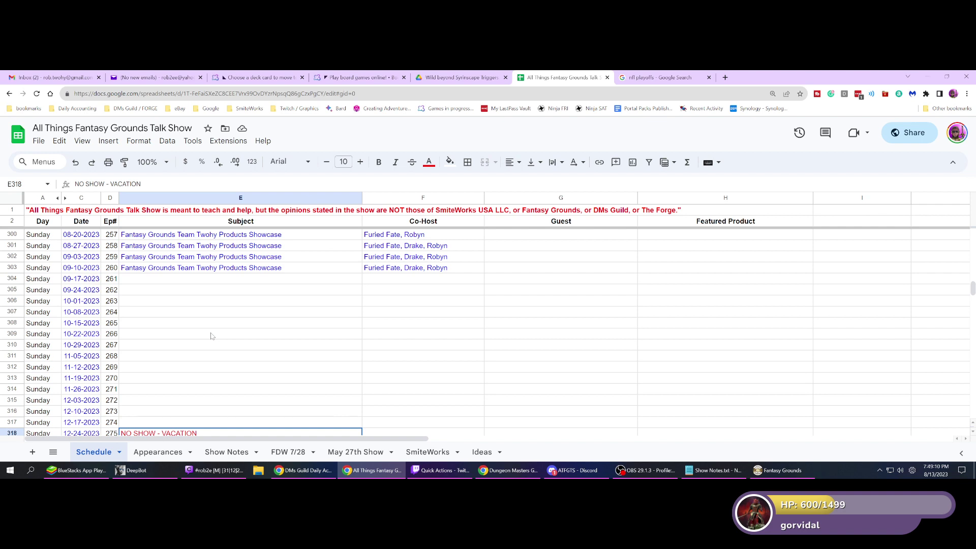
scroll(210, 336, down, 1)
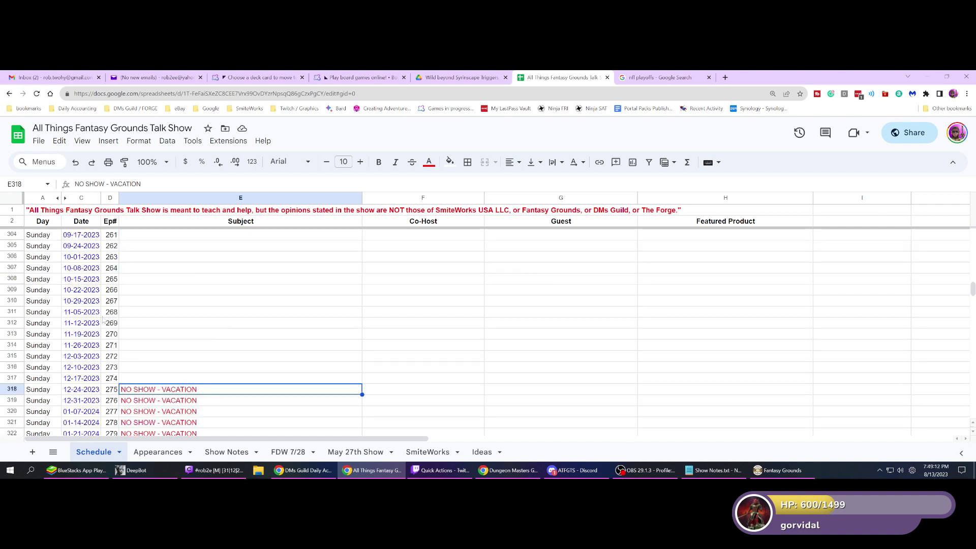
drag(155, 301, 151, 340)
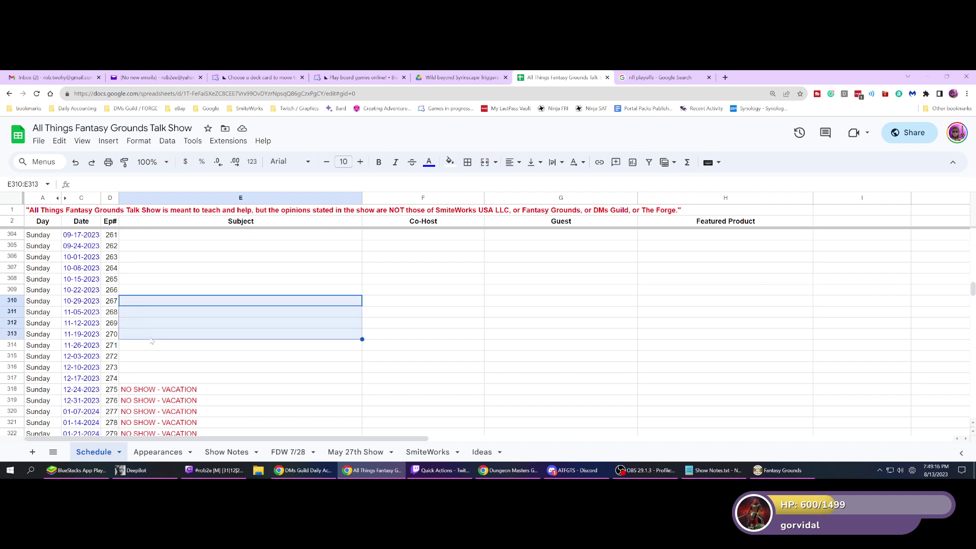
drag(187, 307, 220, 327)
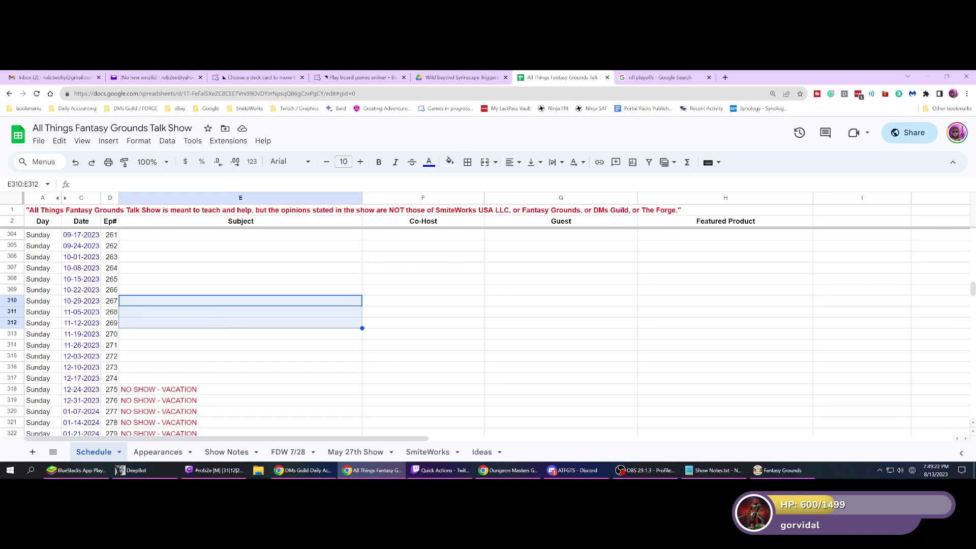
- Check the .Denver & Dragons eTicket itinerary email for the Oct 26 Spokane to Denver flight
click(48, 78)
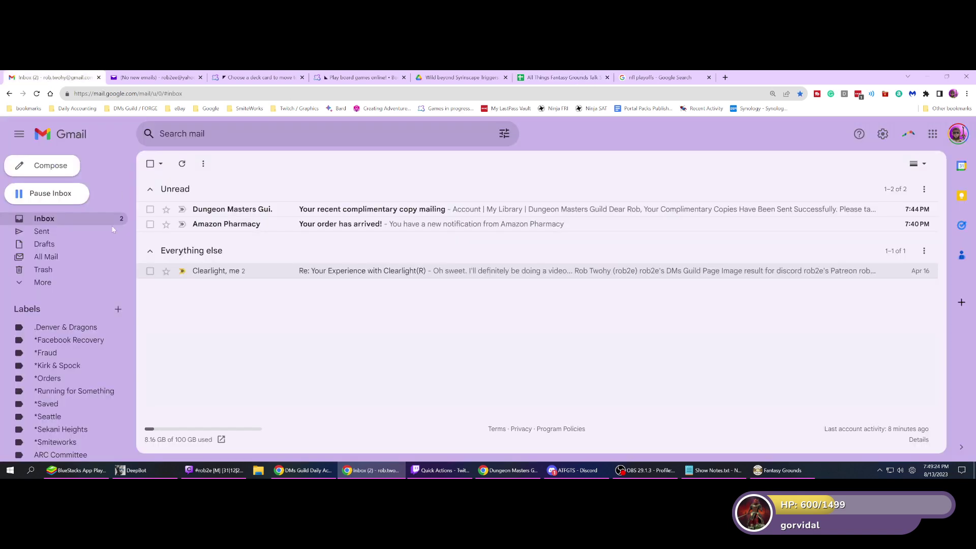
click(69, 327)
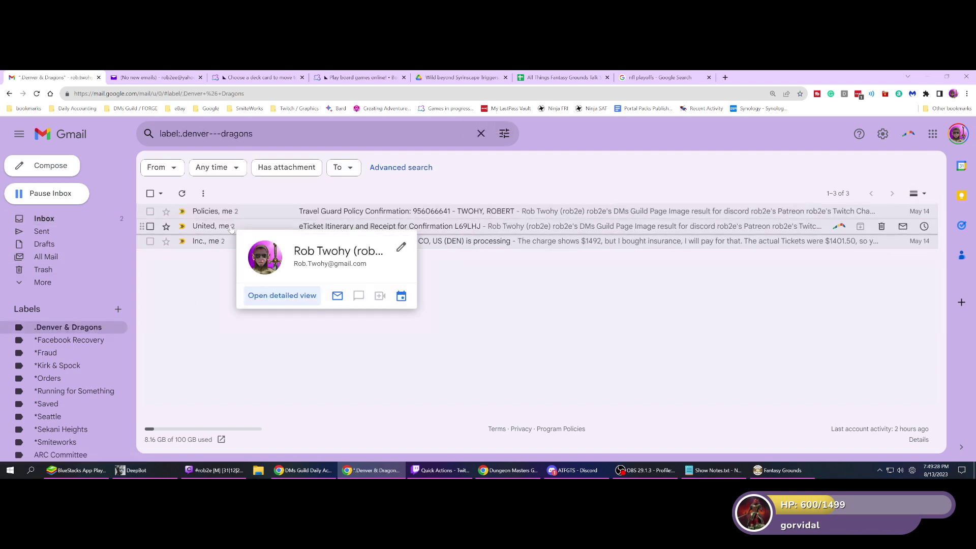
click(276, 227)
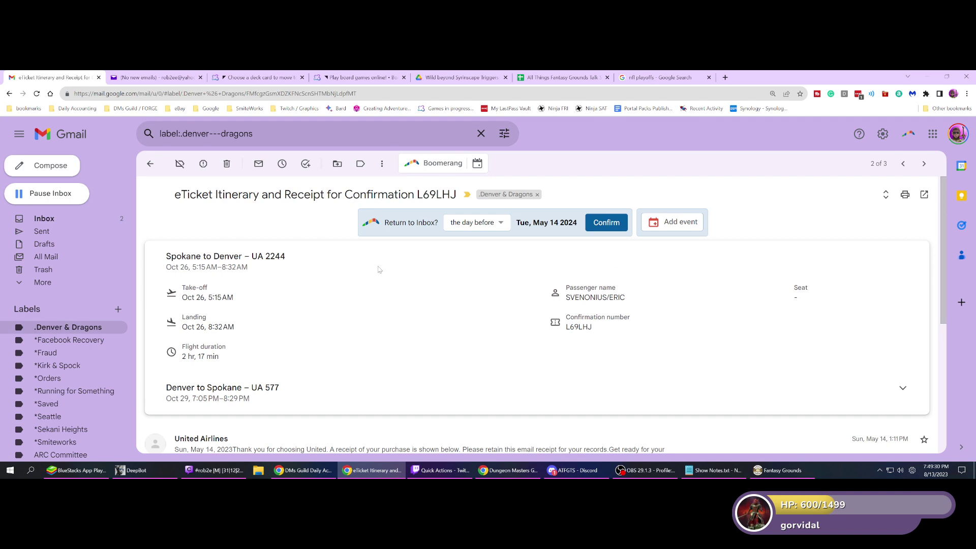
scroll(378, 268, down, 3)
scroll(379, 270, up, 3)
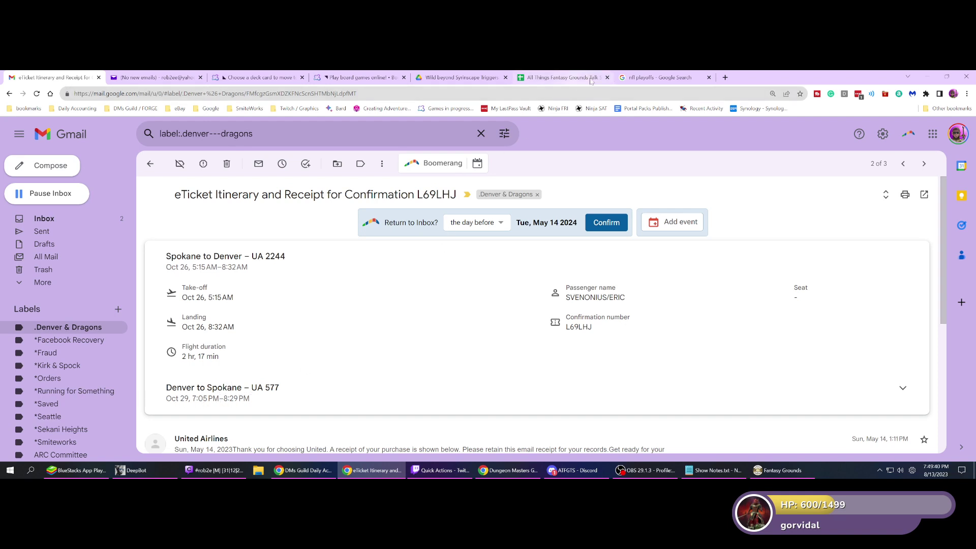
click(564, 77)
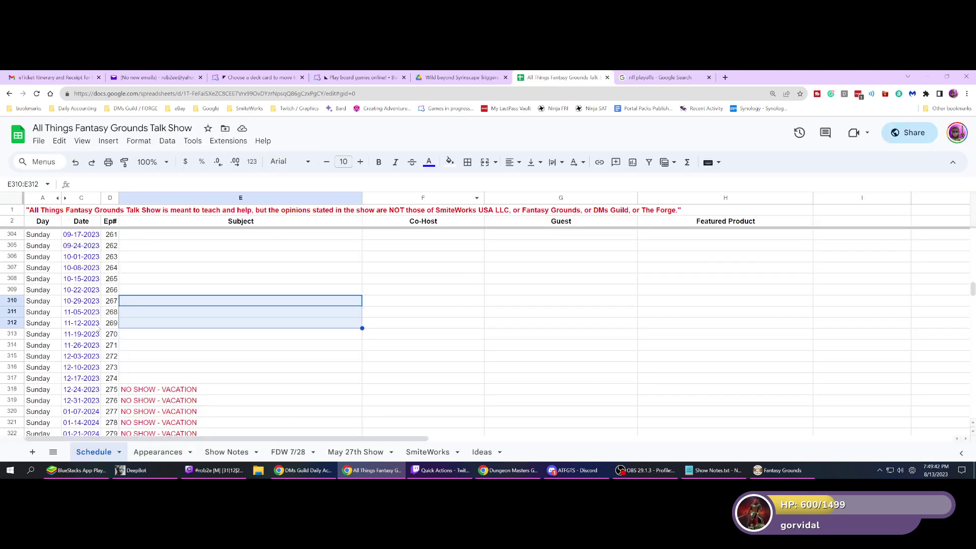
- Enter 'NO SHOW - Denver and Dragons' in E310 for episode 267 on 10-29-2023
click(86, 306)
click(145, 302)
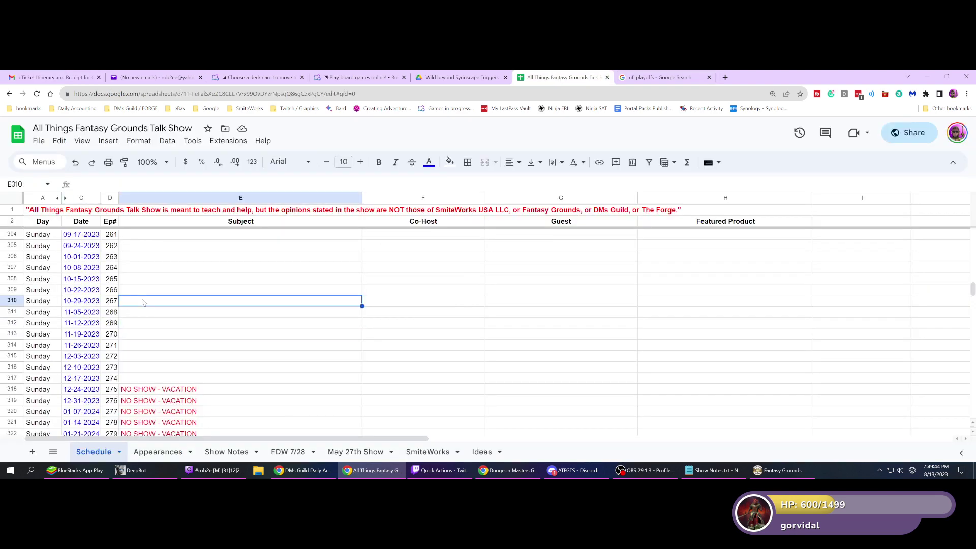
text(NO SHO)
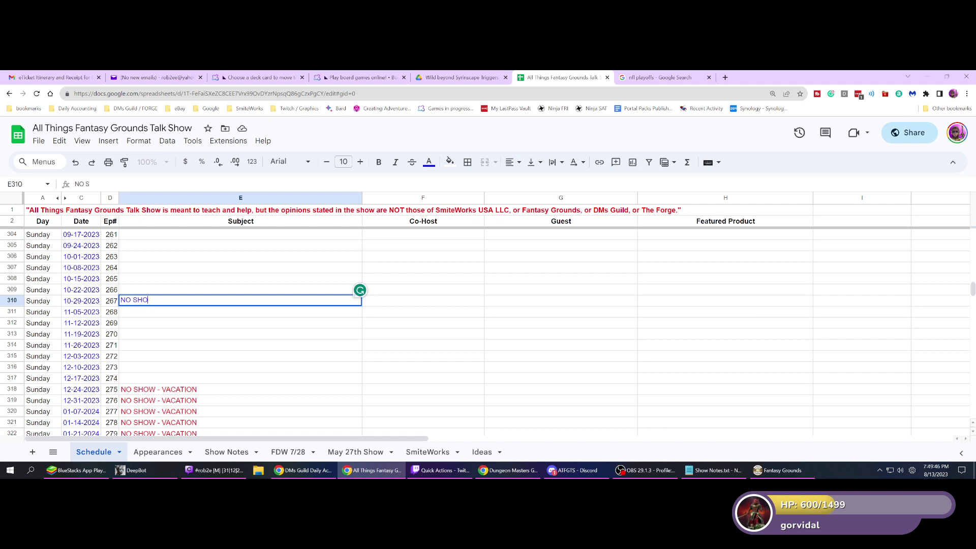
text(W - Denver and Dragons)
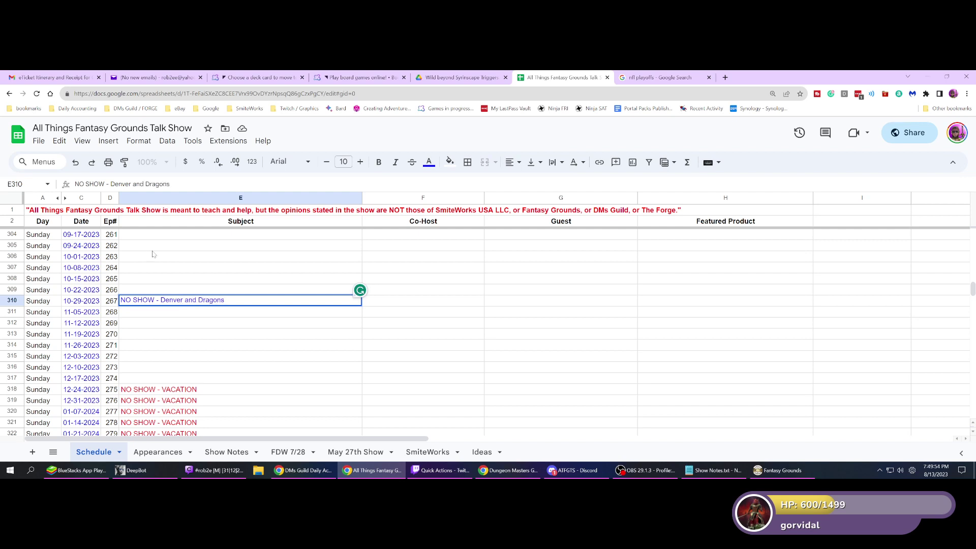
click(249, 313)
key(Up)
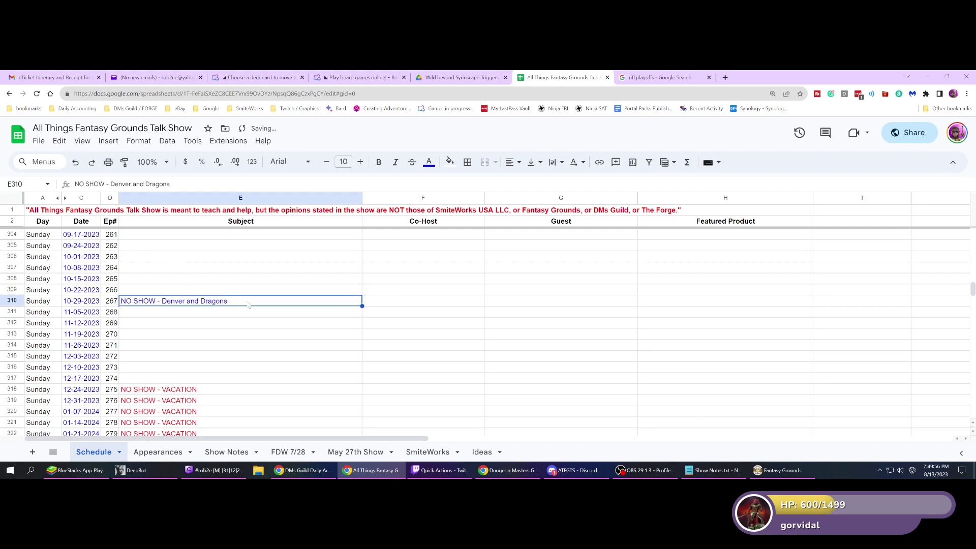
scroll(249, 311, up, 15)
scroll(248, 308, up, 19)
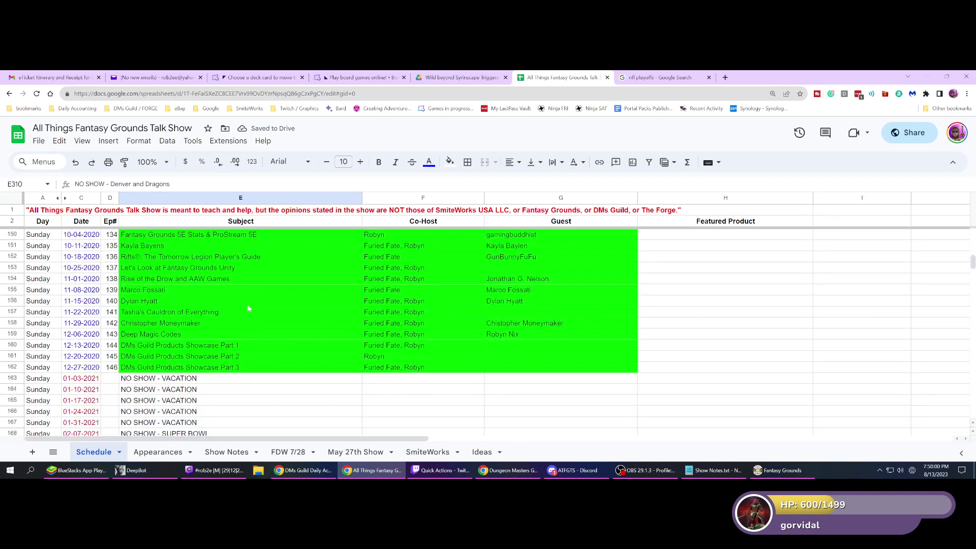
scroll(247, 304, up, 10)
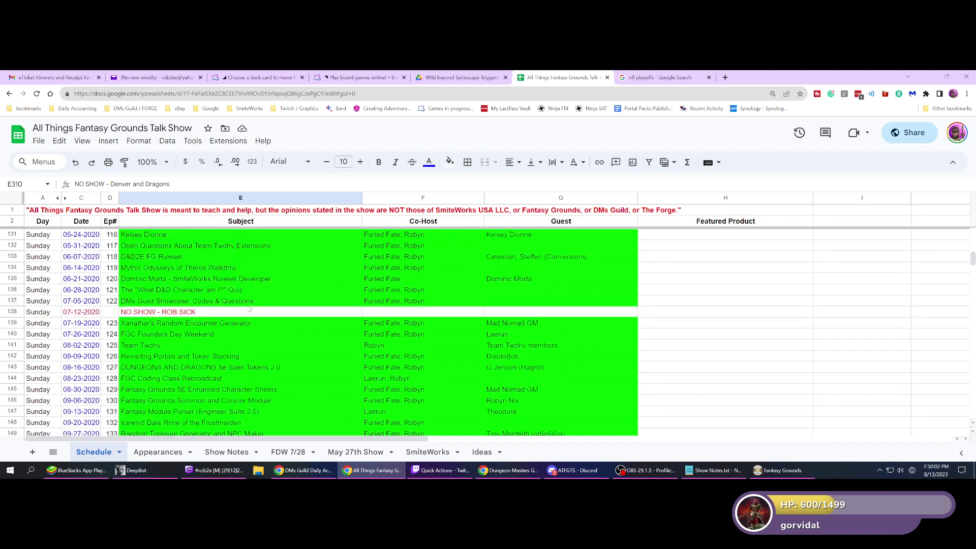
scroll(247, 304, up, 1)
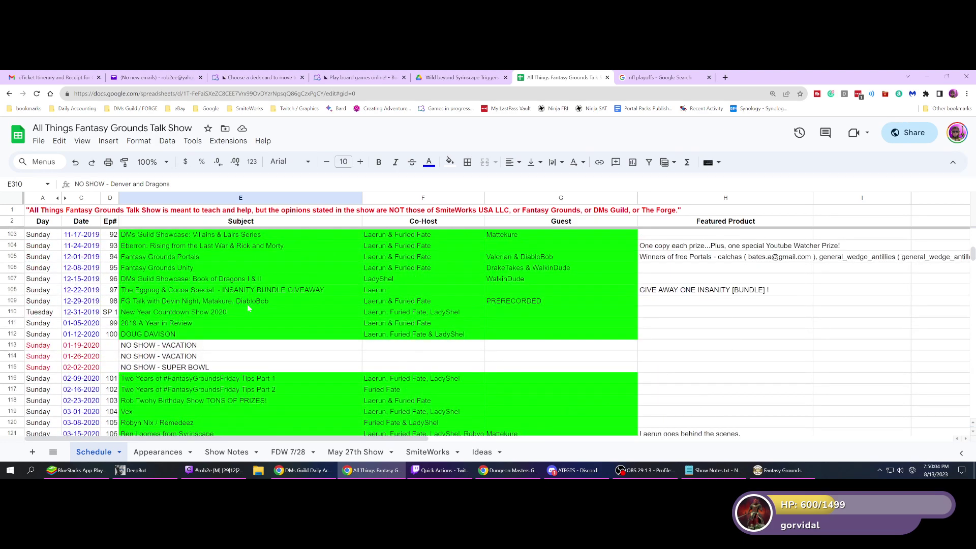
scroll(247, 303, down, 7)
scroll(217, 297, up, 3)
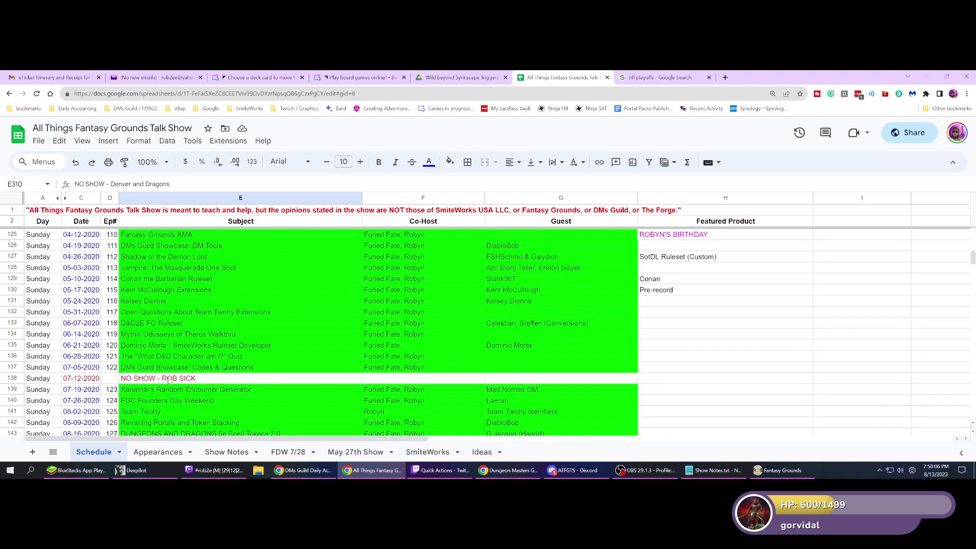
click(170, 380)
scroll(253, 326, up, 15)
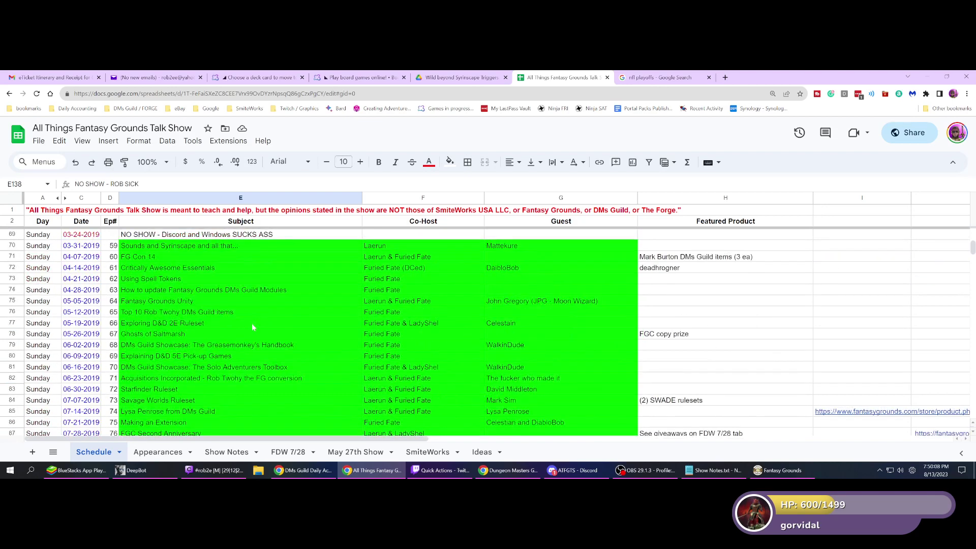
scroll(253, 327, up, 5)
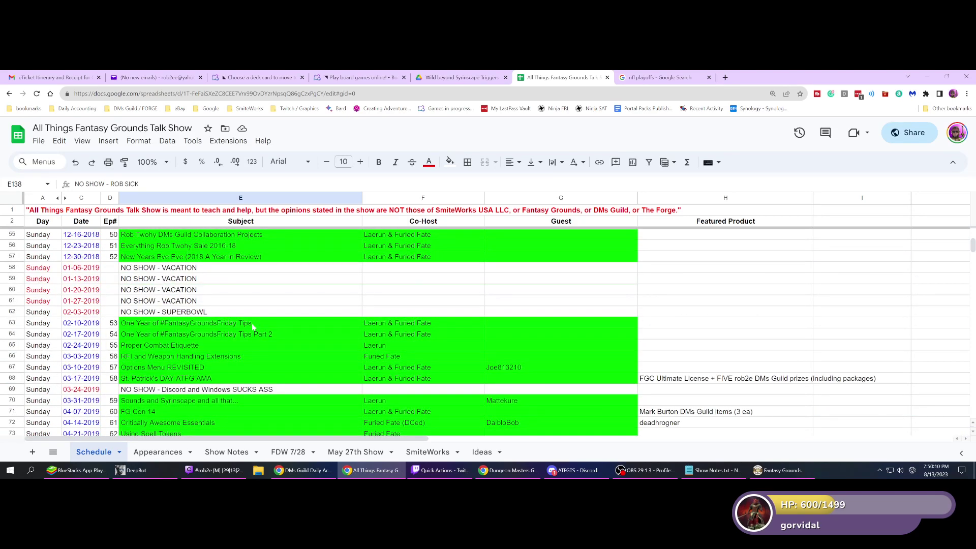
click(240, 389)
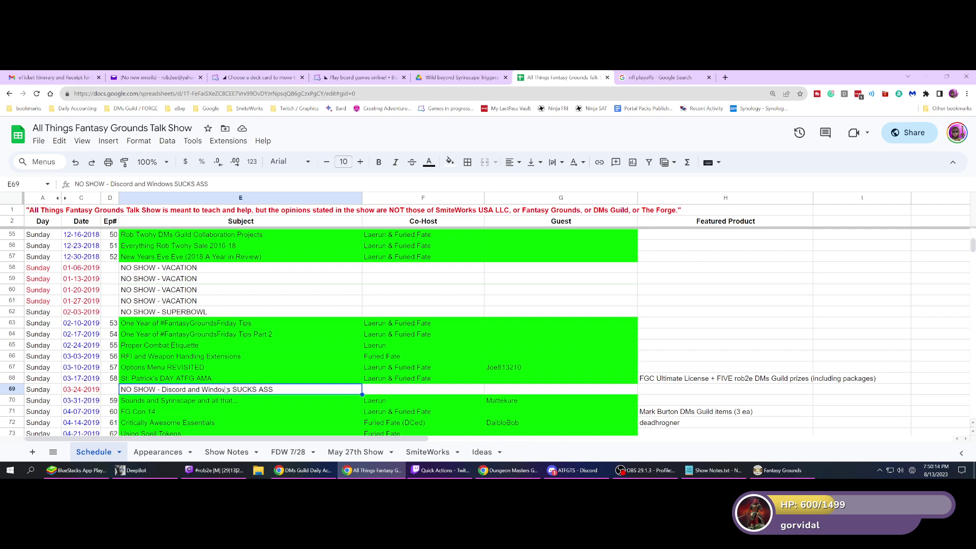
scroll(268, 339, up, 5)
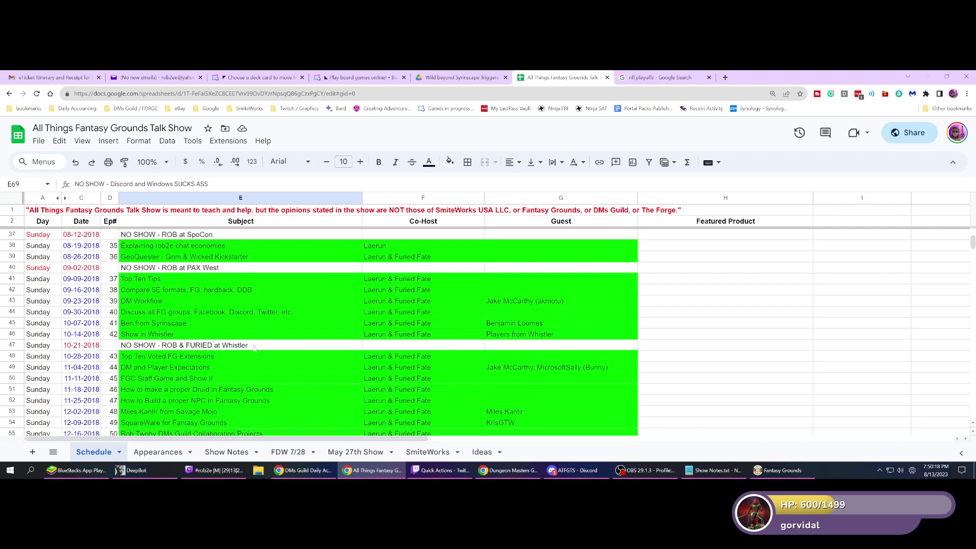
click(176, 345)
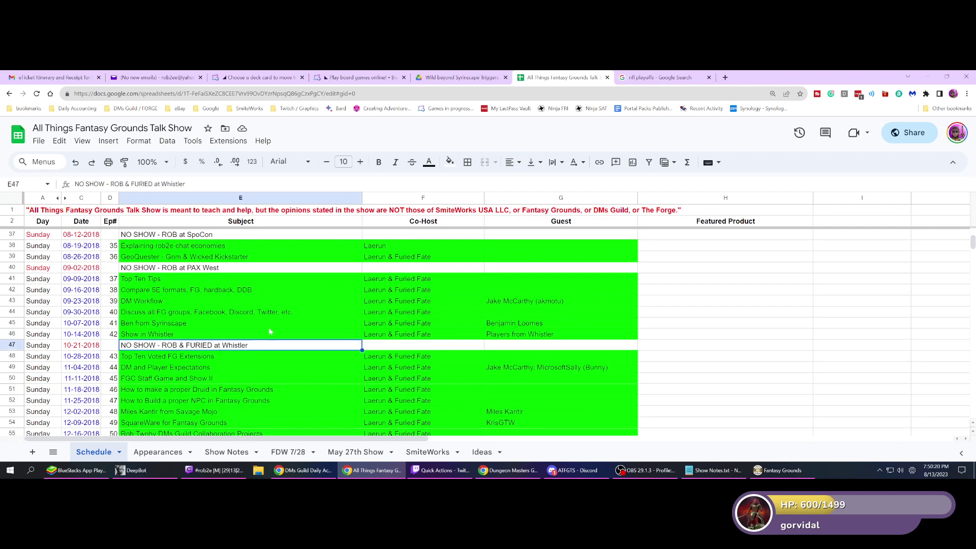
scroll(270, 331, up, 1)
click(210, 312)
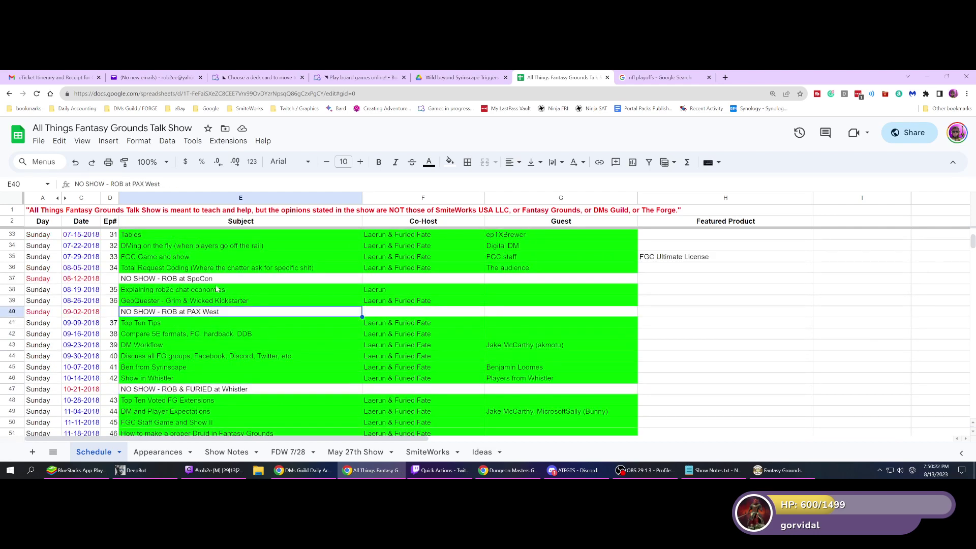
click(217, 279)
scroll(261, 310, up, 10)
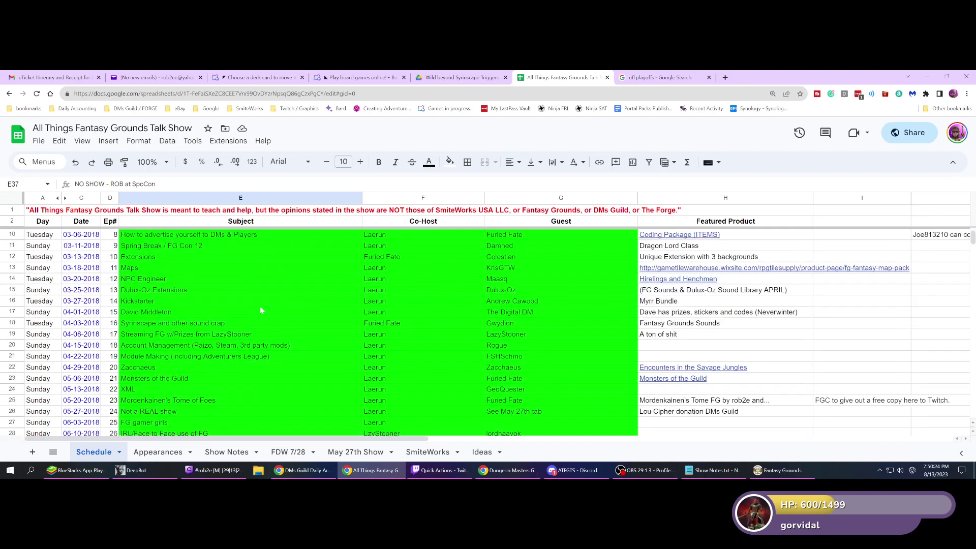
scroll(260, 310, down, 20)
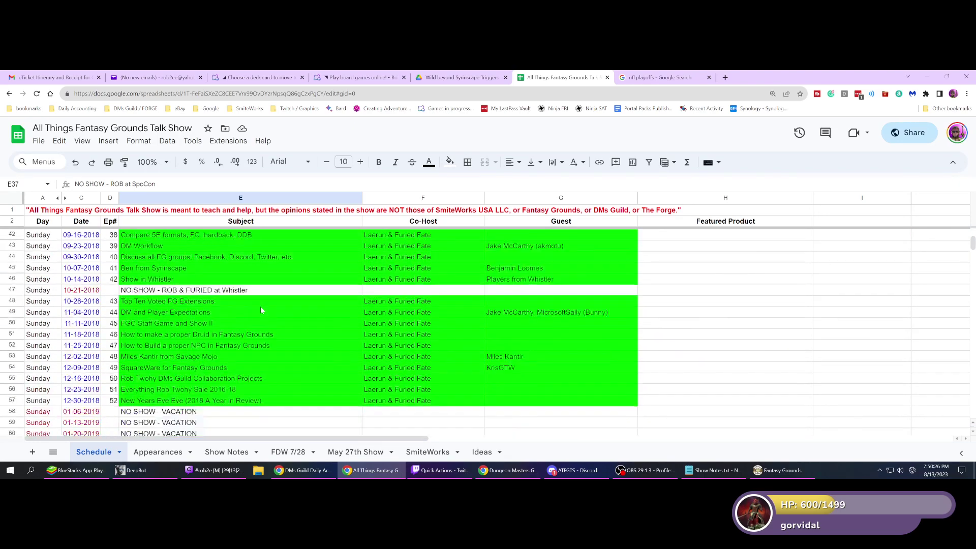
scroll(260, 310, down, 20)
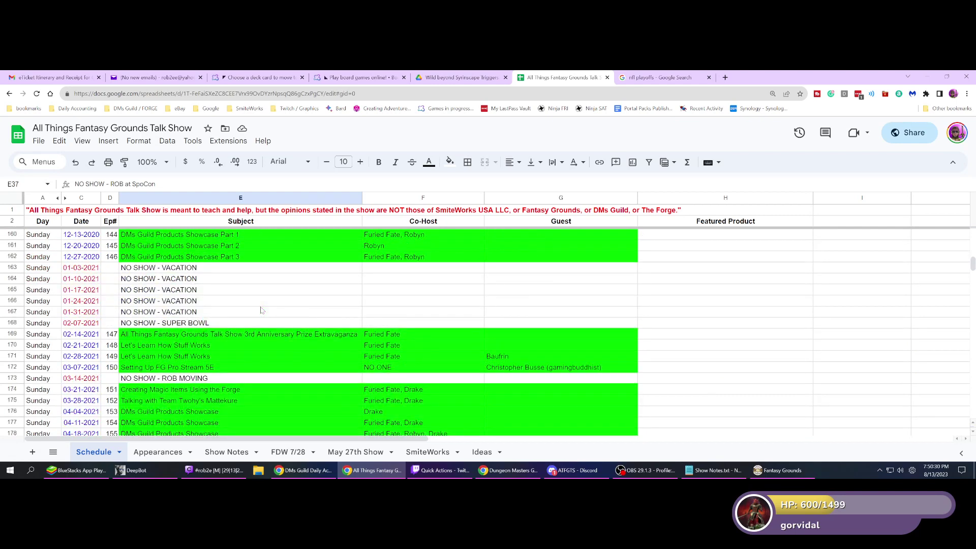
scroll(262, 310, down, 8)
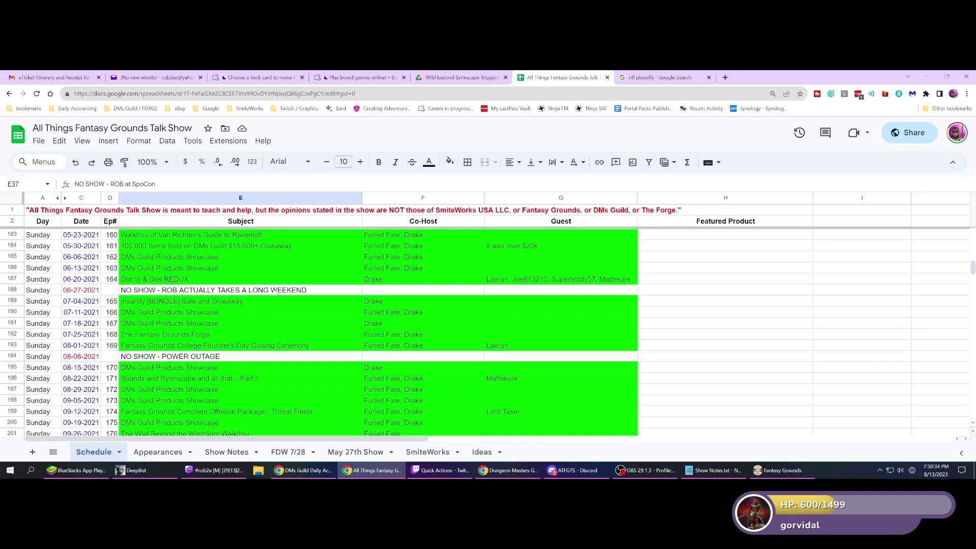
click(275, 291)
click(258, 356)
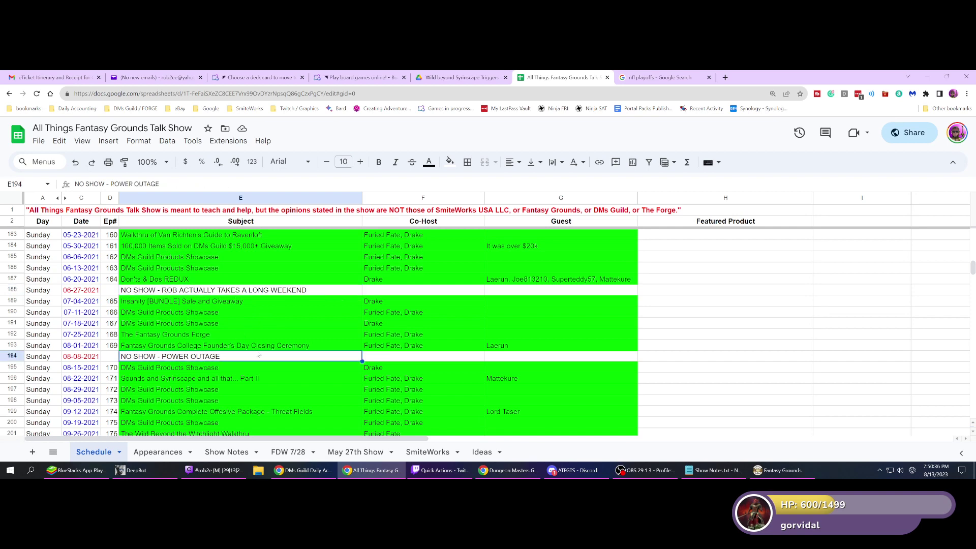
scroll(207, 344, down, 1)
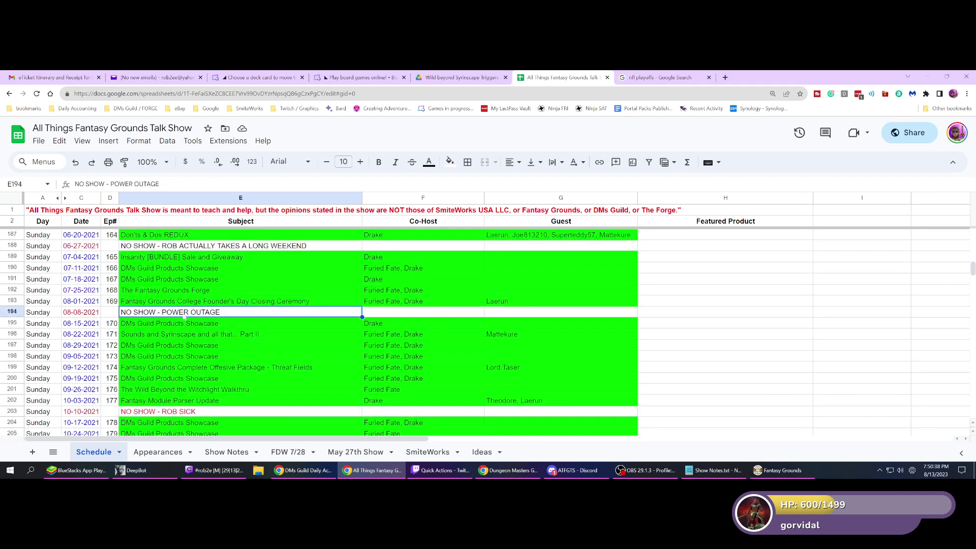
scroll(262, 325, down, 4)
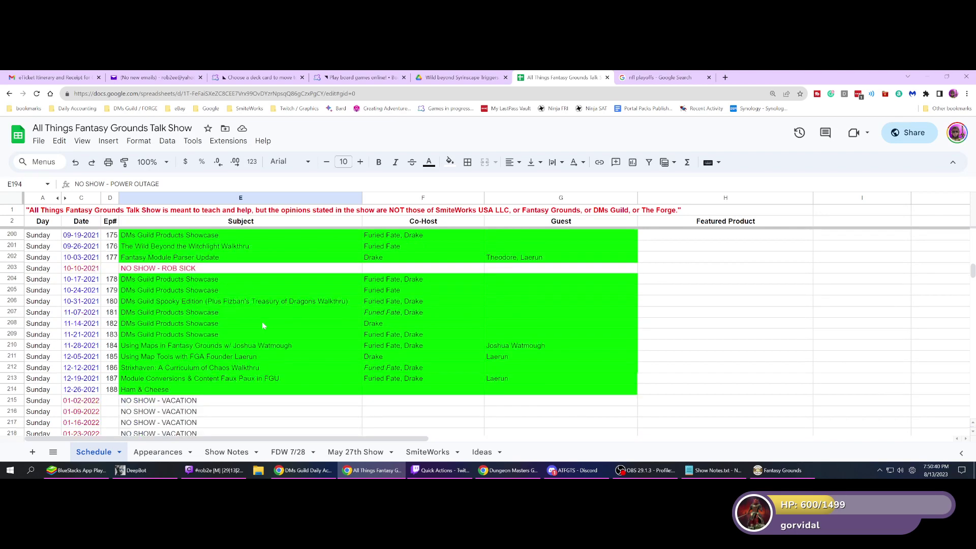
scroll(263, 325, down, 15)
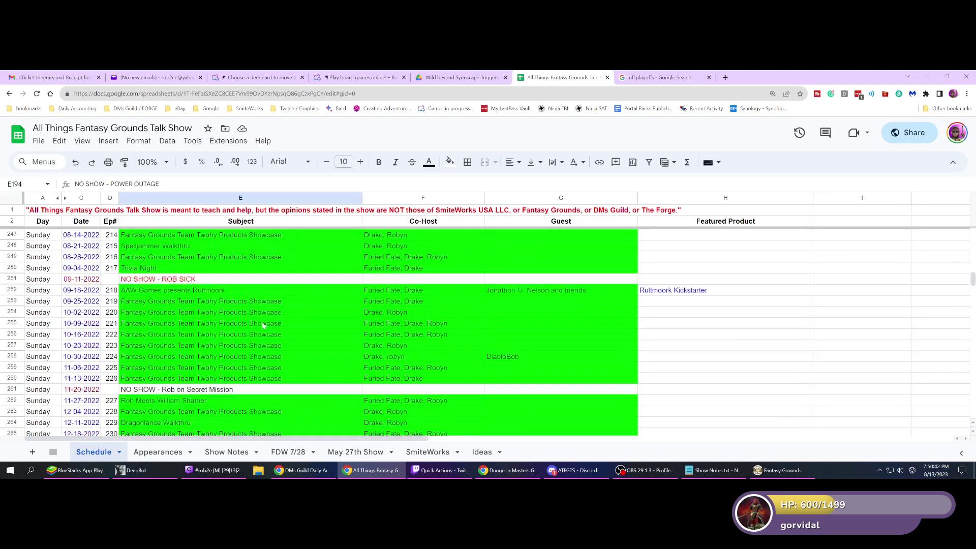
scroll(264, 325, down, 3)
scroll(263, 326, down, 1)
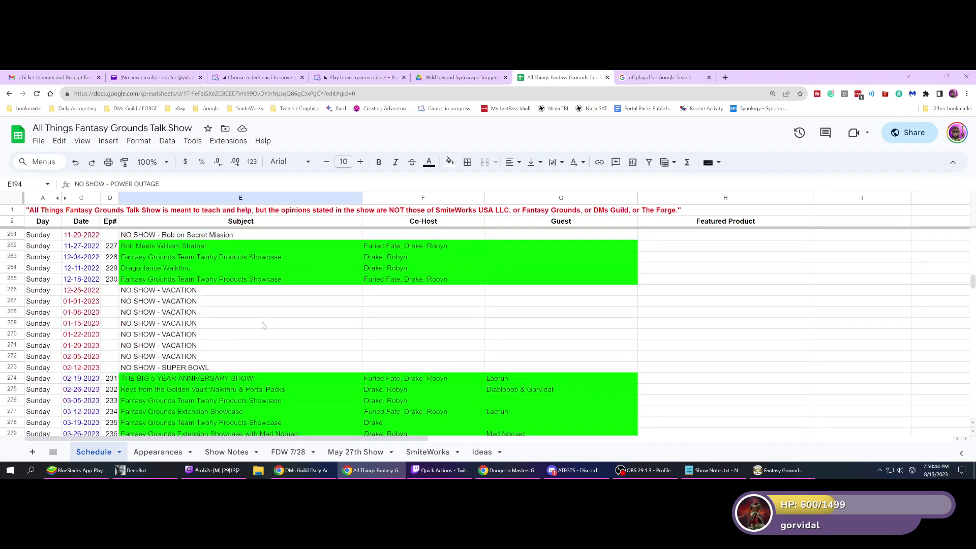
scroll(263, 326, down, 7)
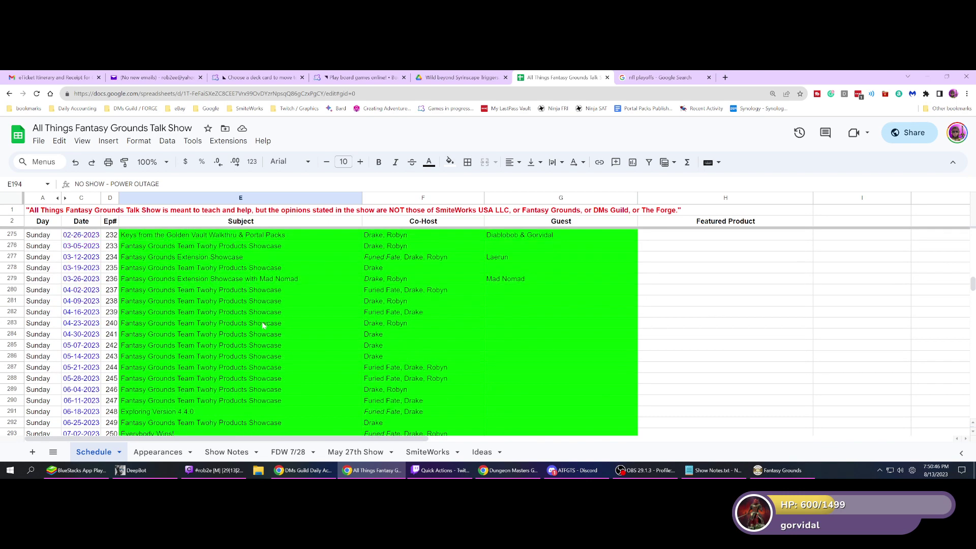
scroll(263, 326, down, 4)
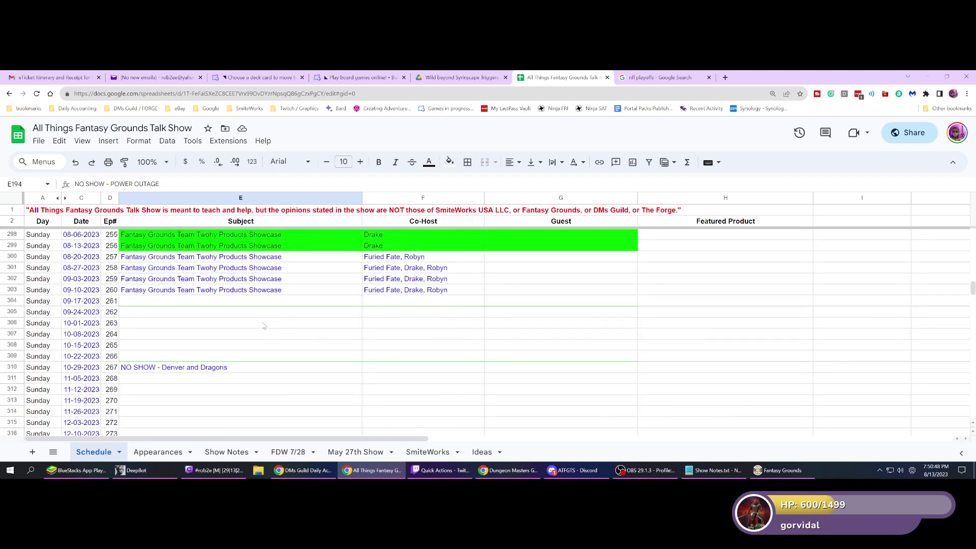
scroll(264, 325, up, 1)
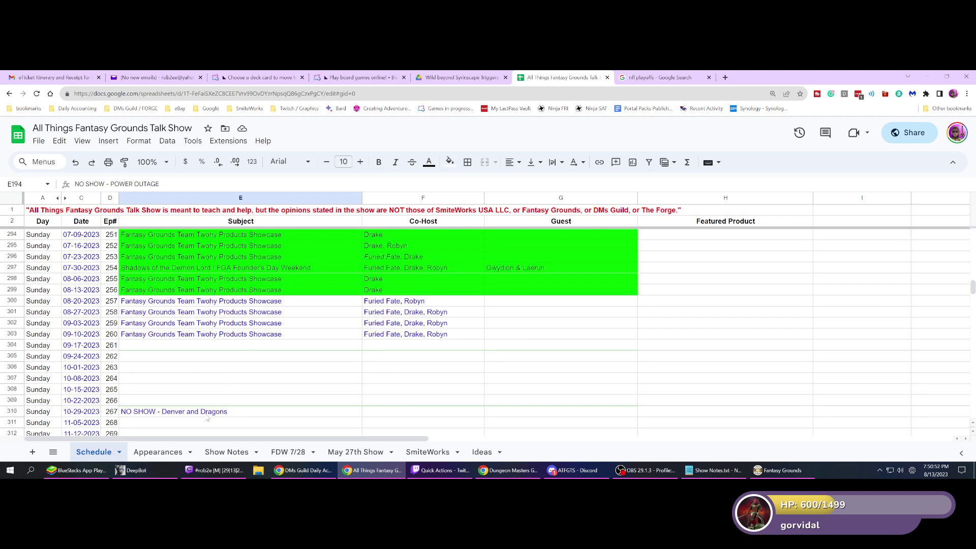
scroll(253, 364, down, 4)
click(207, 261)
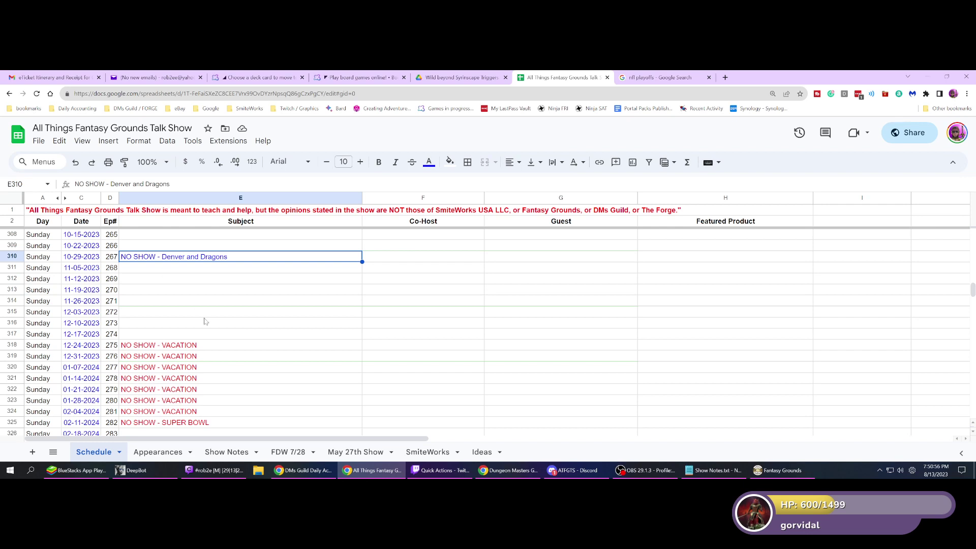
scroll(236, 329, up, 3)
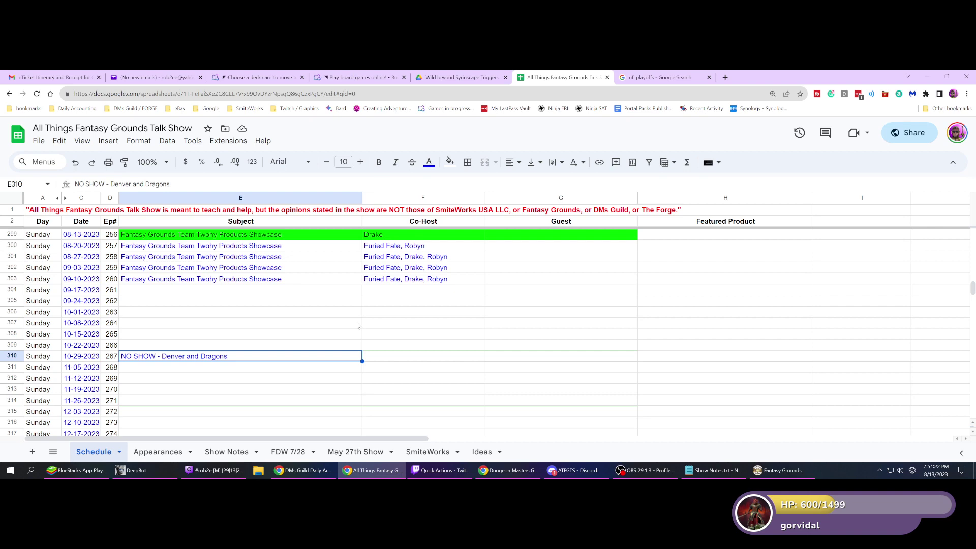
- From the nfl playoffs tab, search Google for 'dream in gary's basement public showing?' and browse the results
click(655, 77)
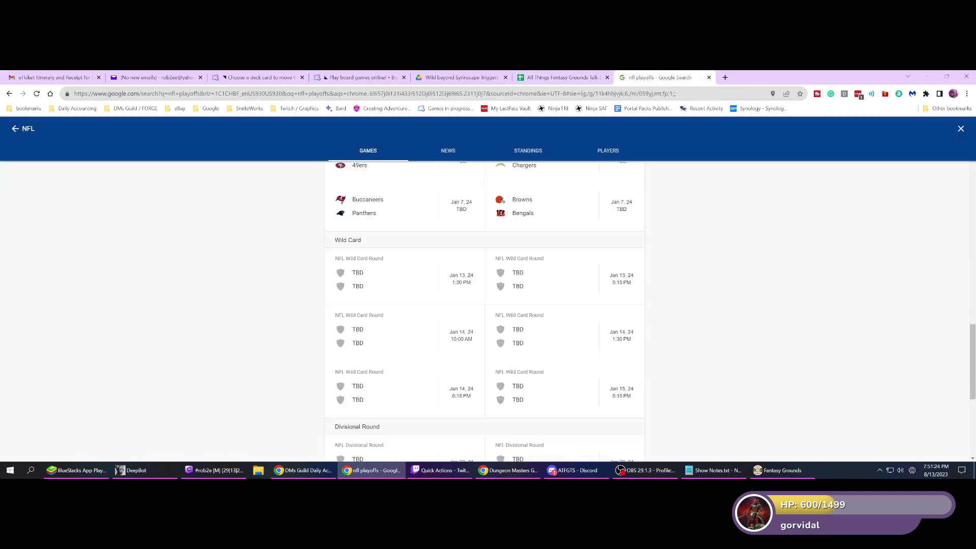
click(641, 94)
text(dre)
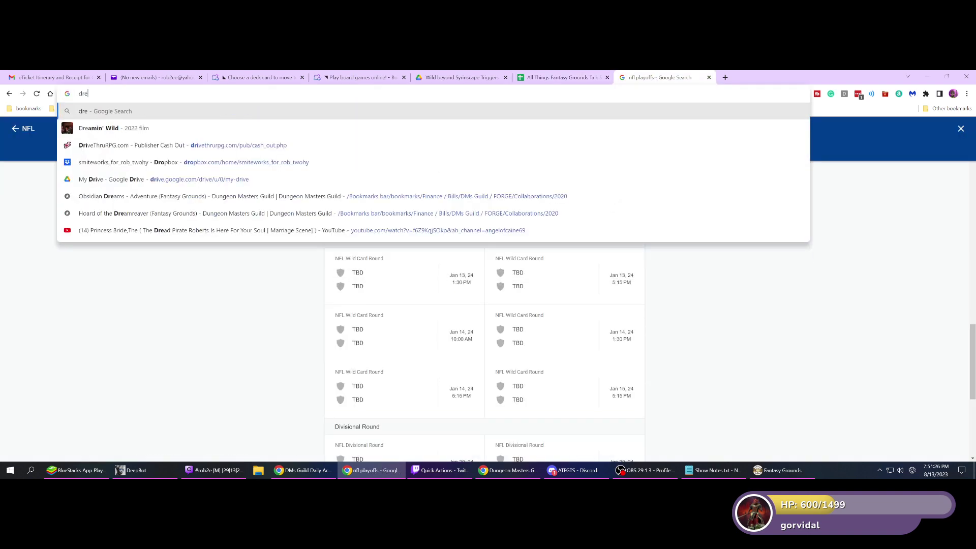
text(am in gary's baseme)
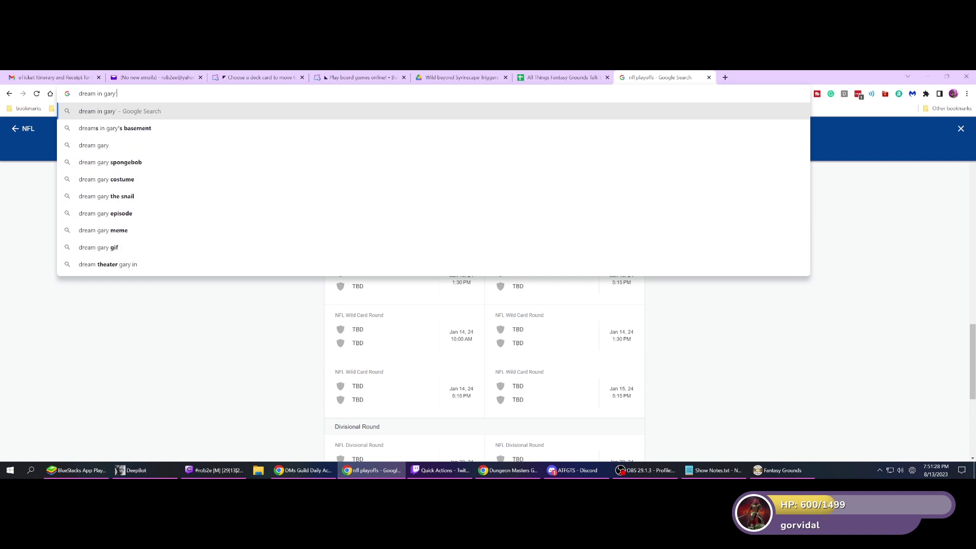
text(nt p)
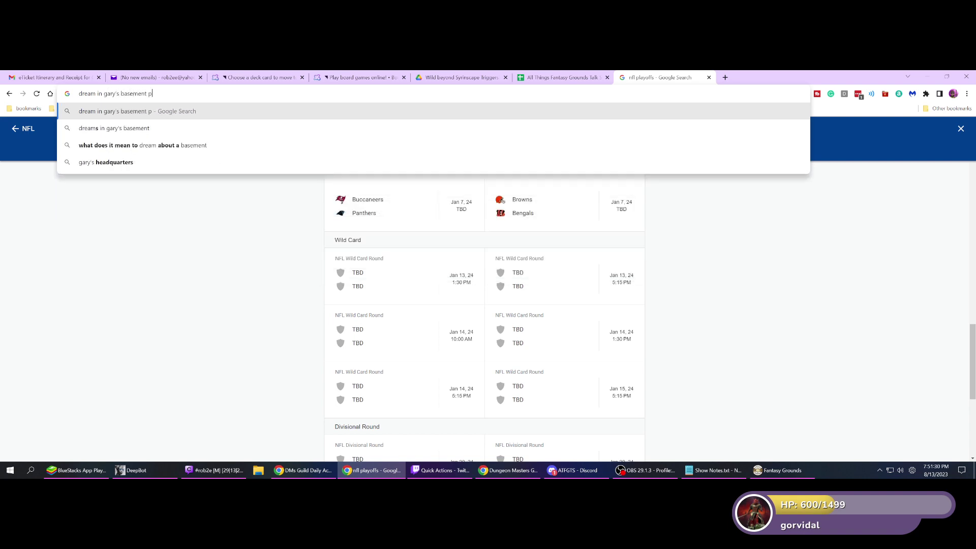
text(ublic showing?)
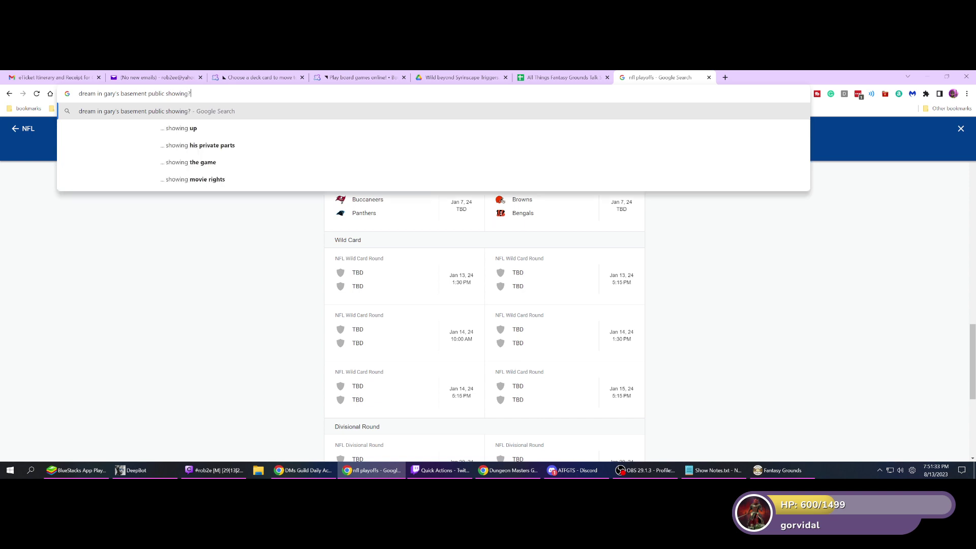
key(Return)
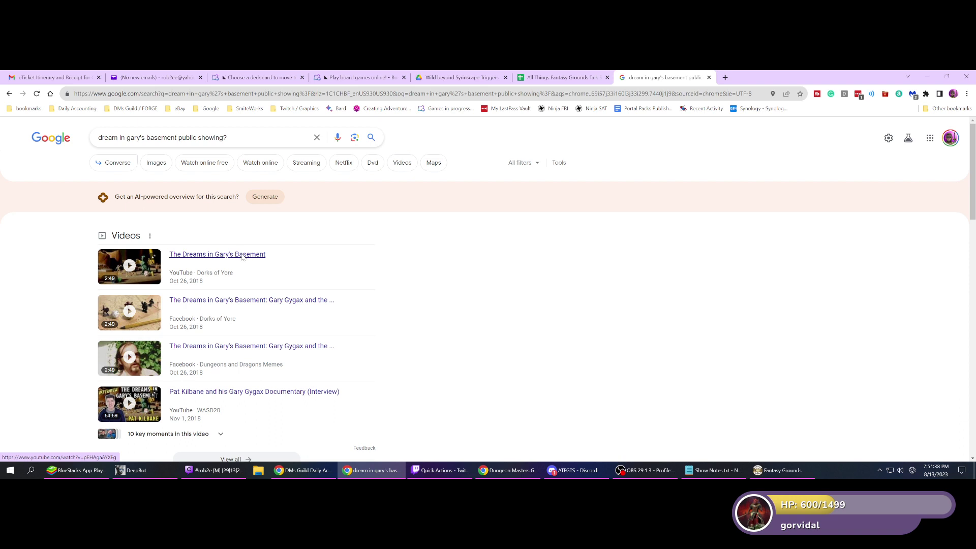
scroll(242, 258, down, 1)
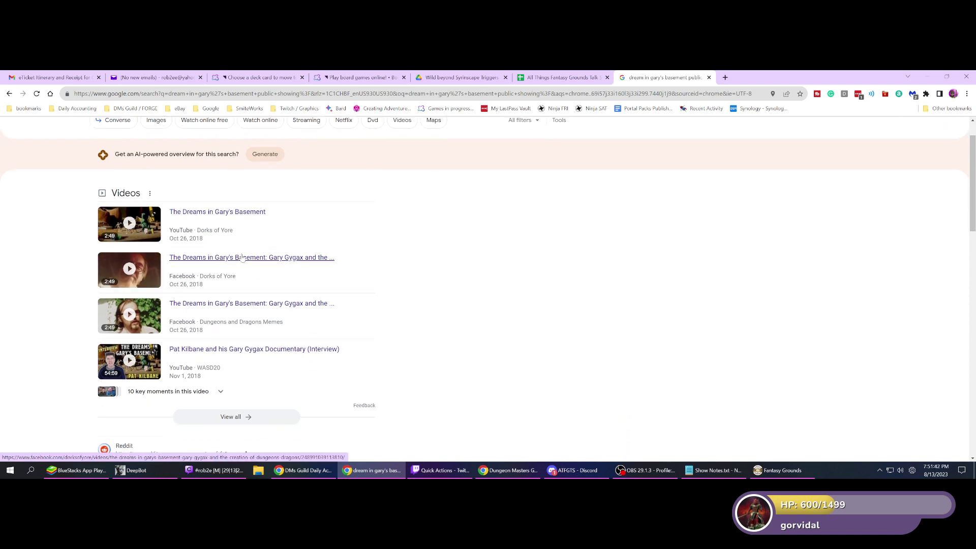
scroll(242, 258, down, 1)
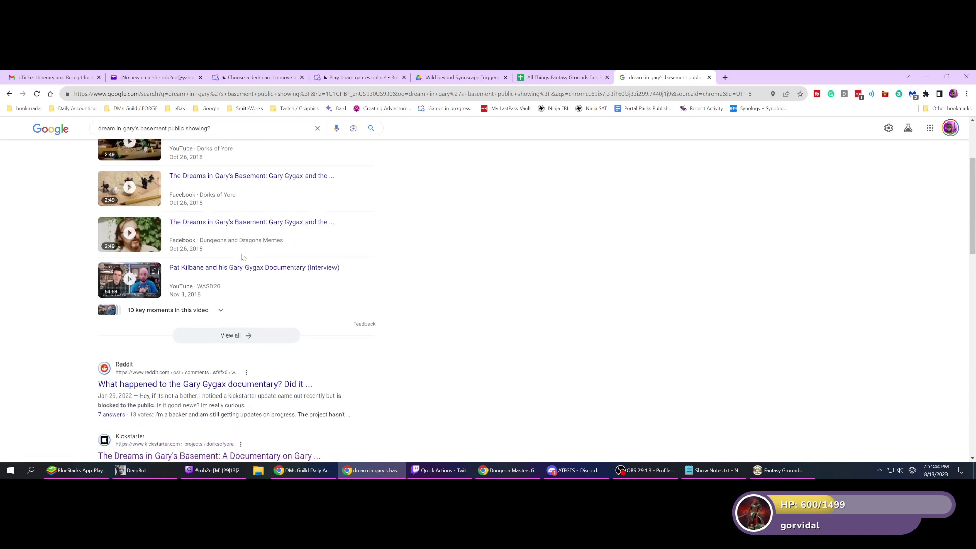
scroll(152, 273, up, 1)
scroll(152, 273, down, 3)
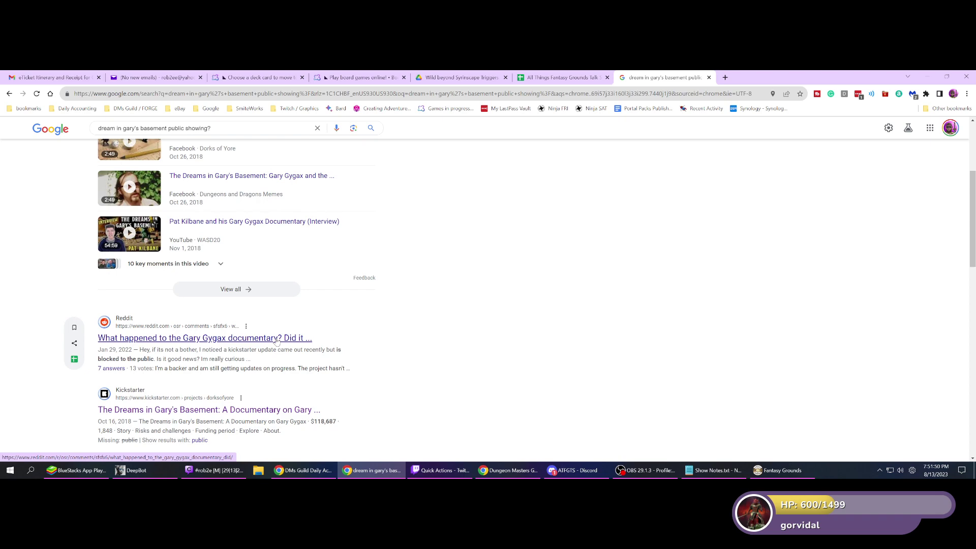
click(277, 338)
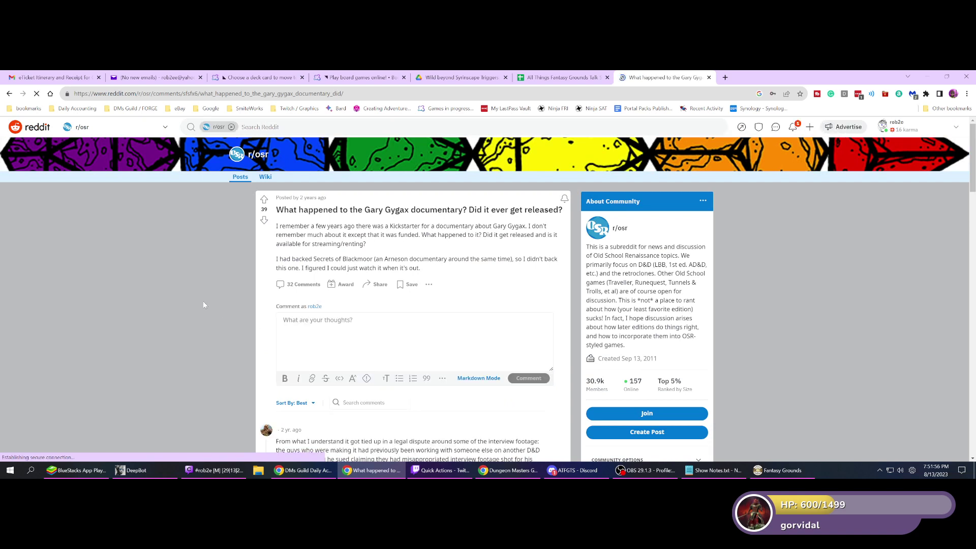
scroll(203, 305, down, 1)
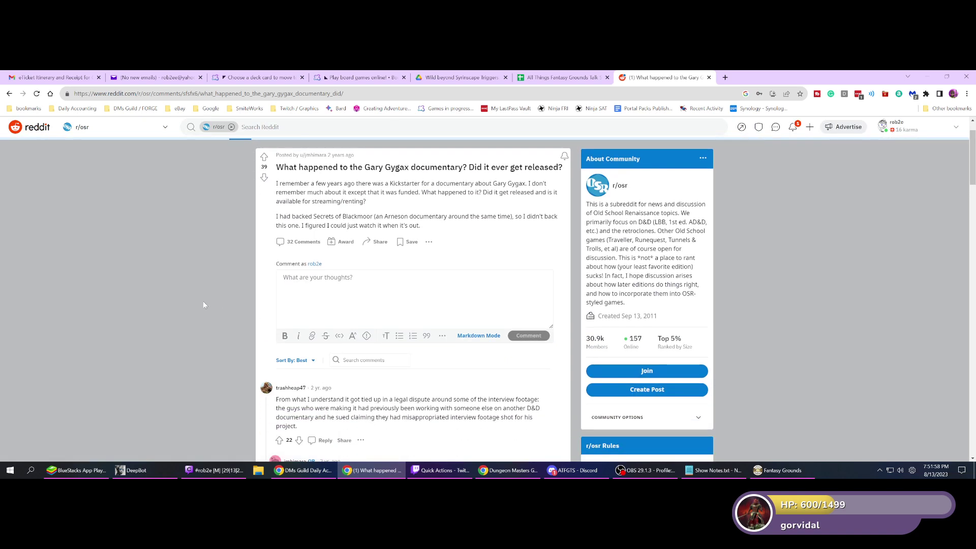
scroll(203, 305, down, 1)
scroll(203, 305, down, 1)
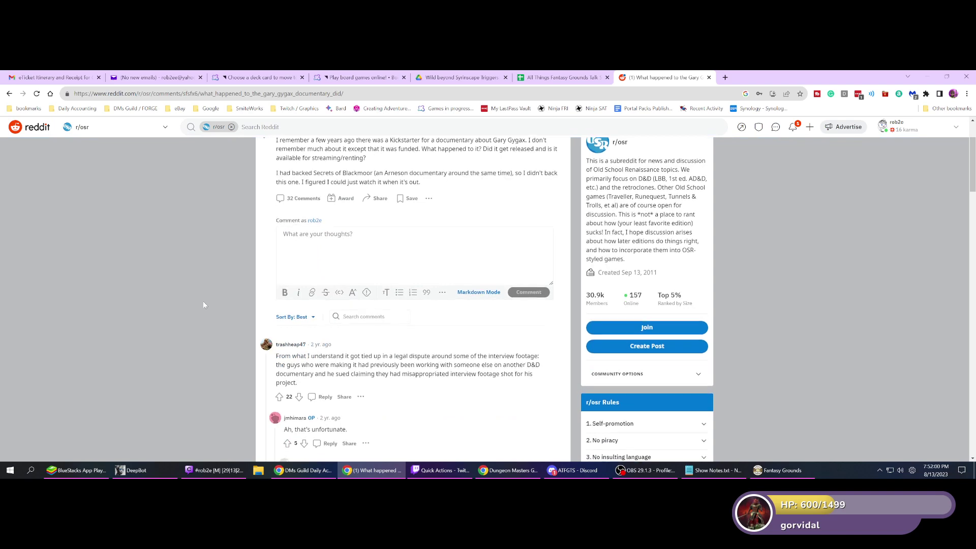
scroll(203, 305, up, 1)
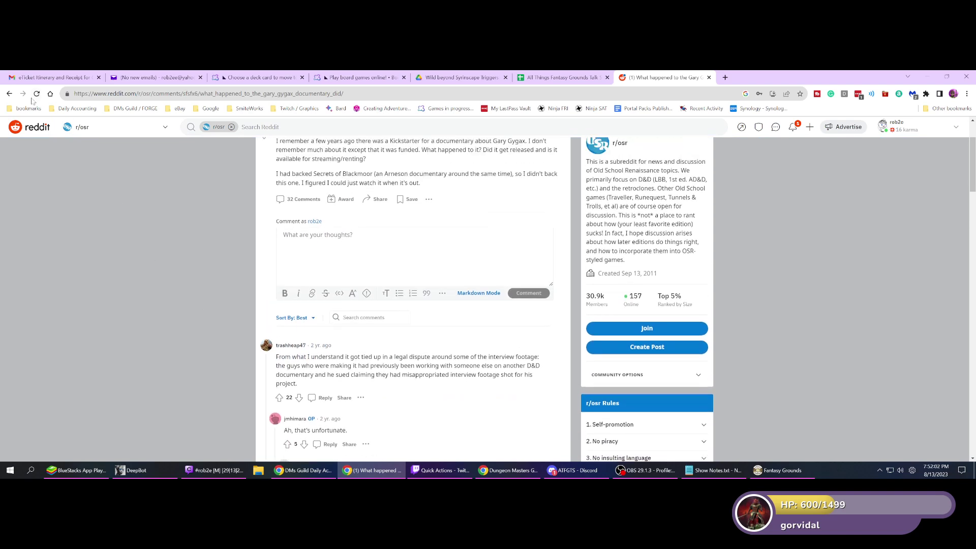
click(10, 94)
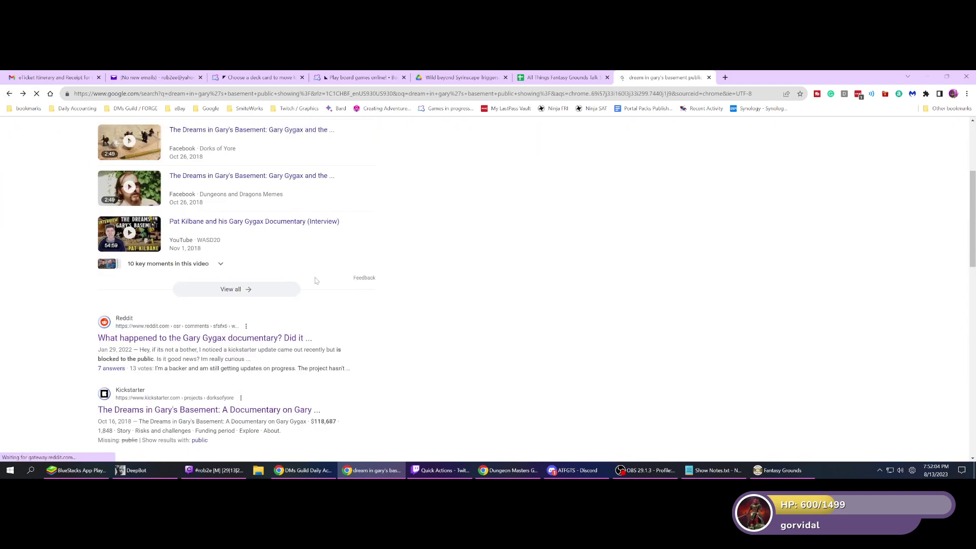
scroll(318, 280, down, 1)
scroll(320, 281, up, 5)
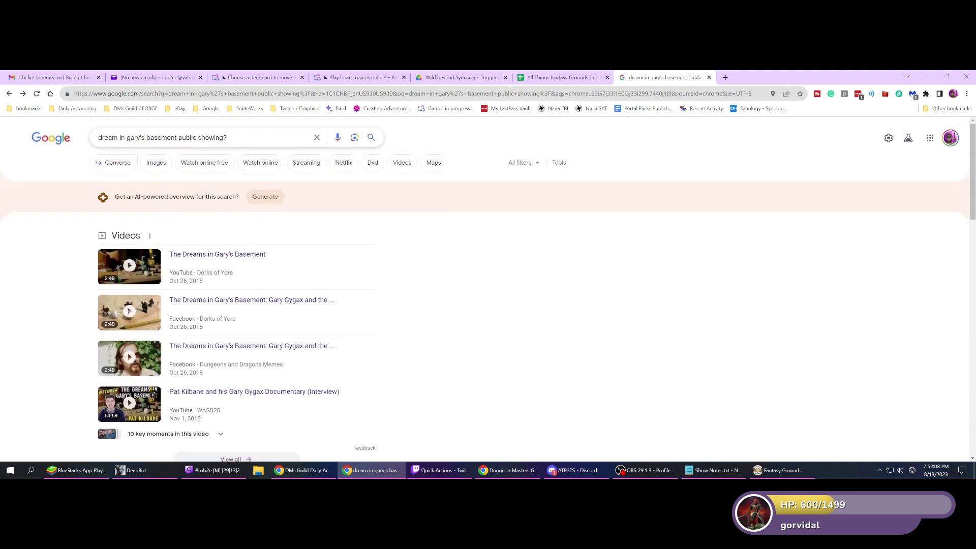
- Change the query to 'dream in gary's basement coming to netflix' and search
drag(178, 137, 227, 138)
text(comin)
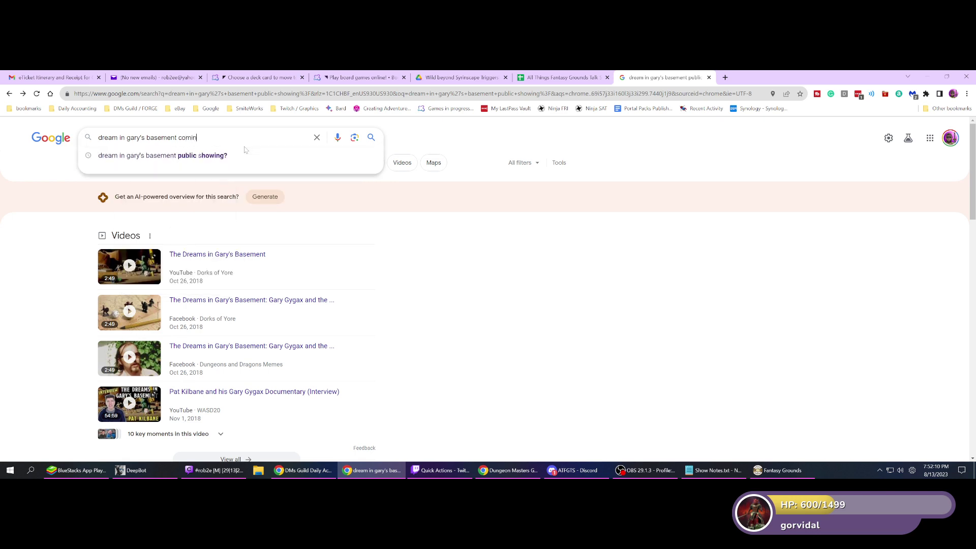
text(g to netf)
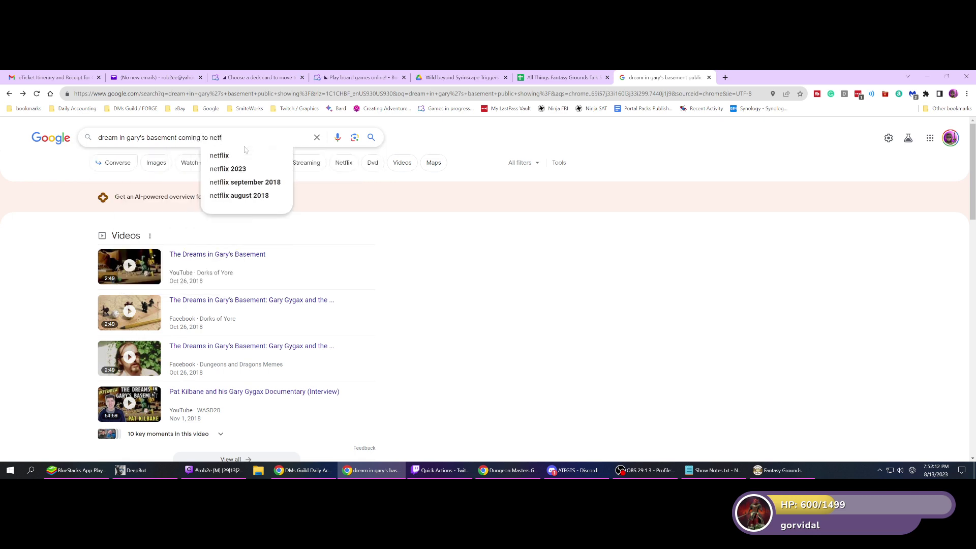
text(lix)
key(Return)
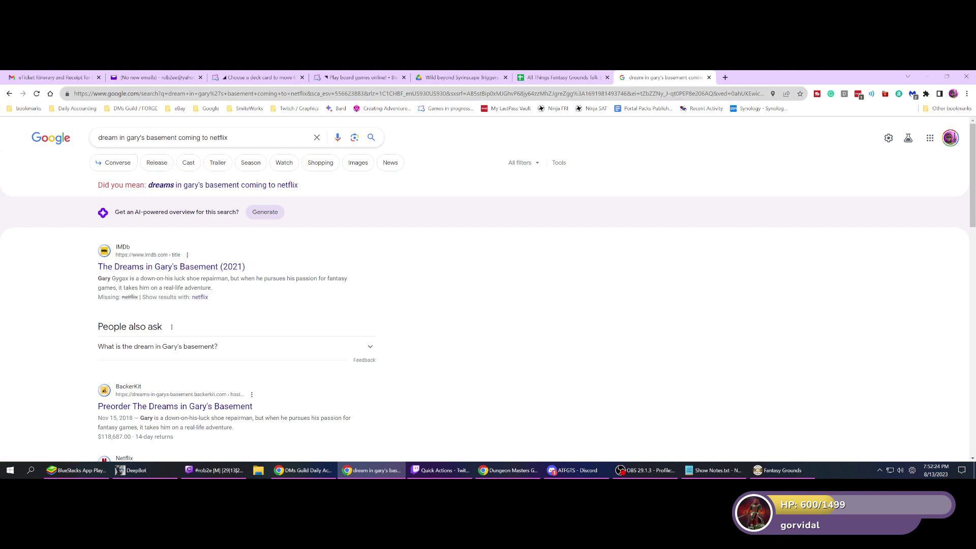
- Search Google for 'dream in gary's basement kickstarter'
click(632, 94)
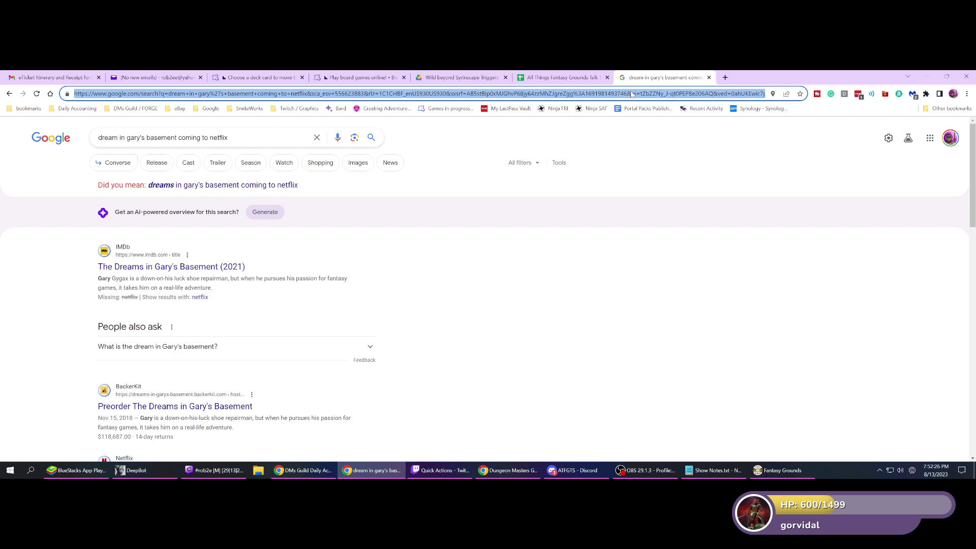
text(dream in g)
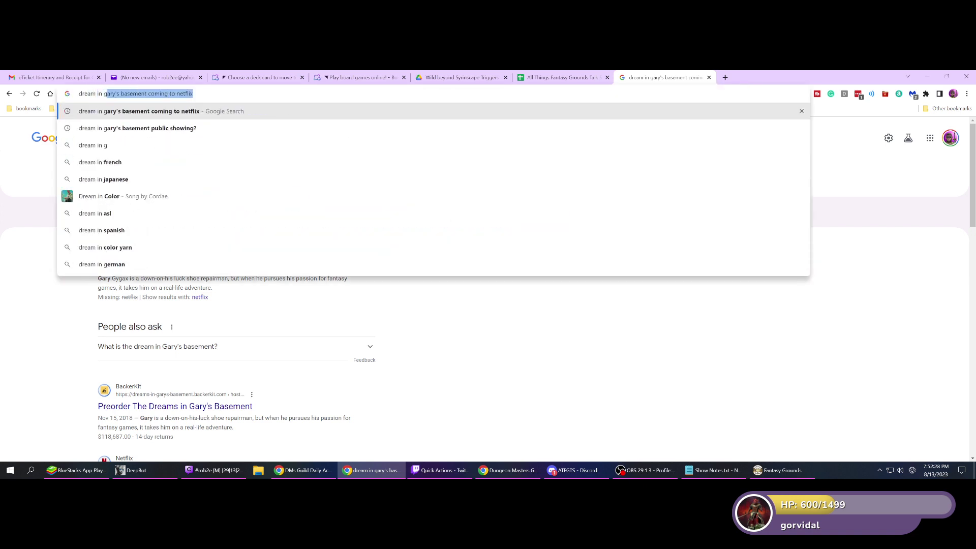
text(ary)
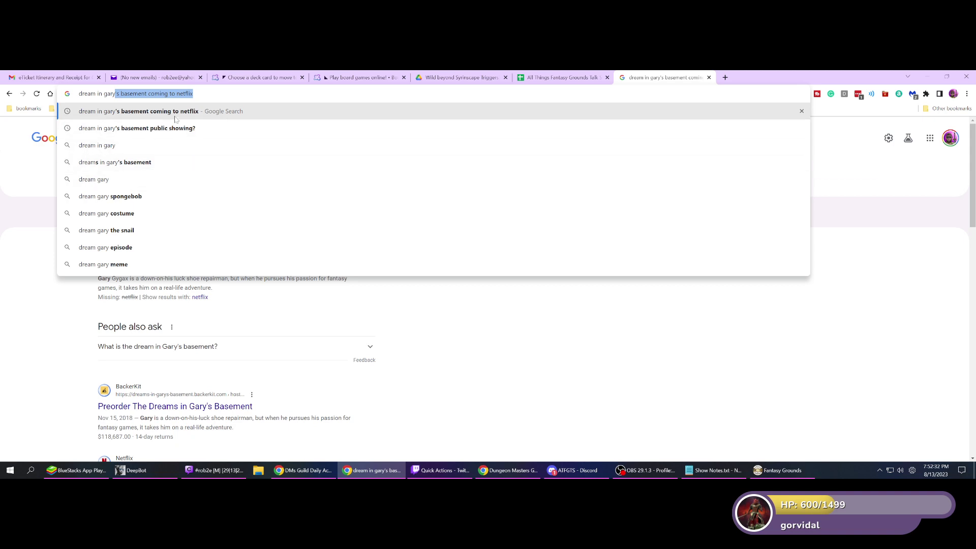
text('s basement )
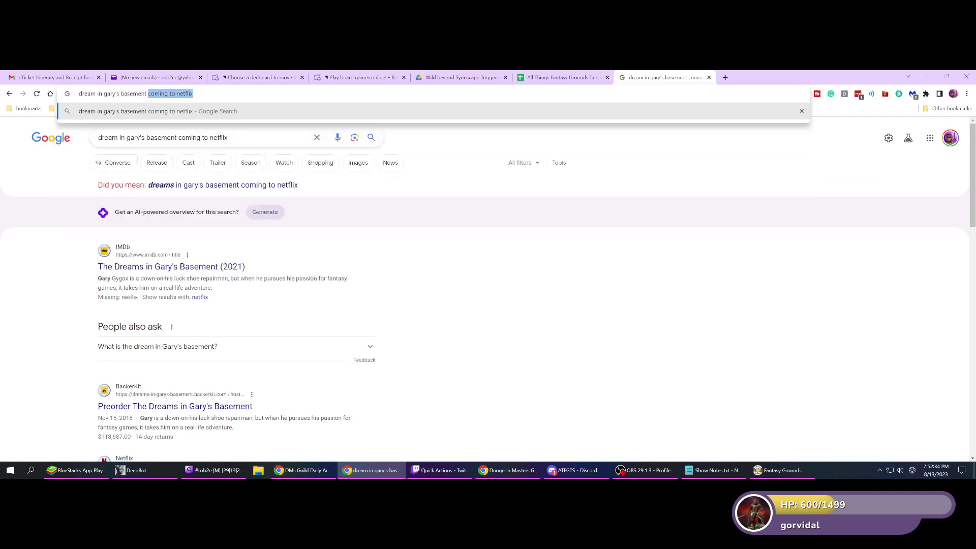
text(kic)
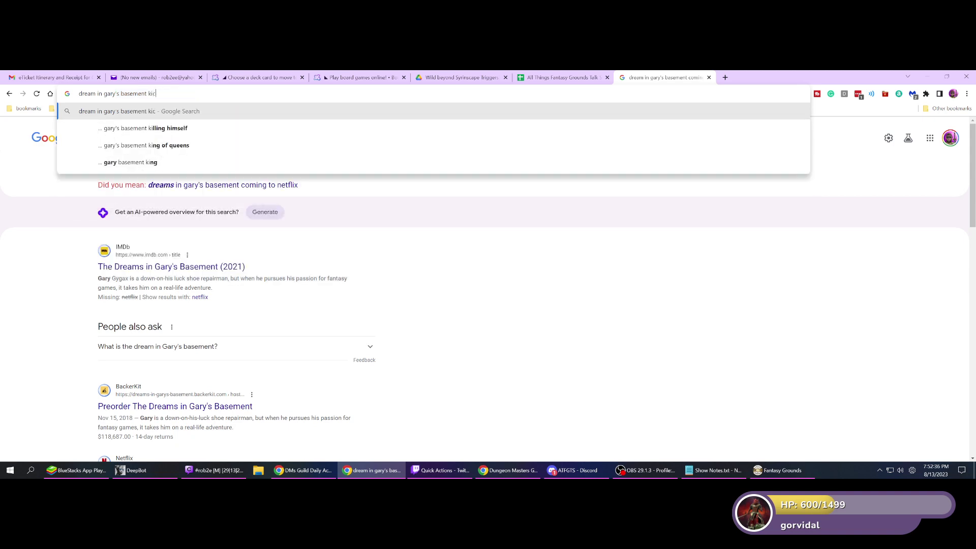
text(kstarter)
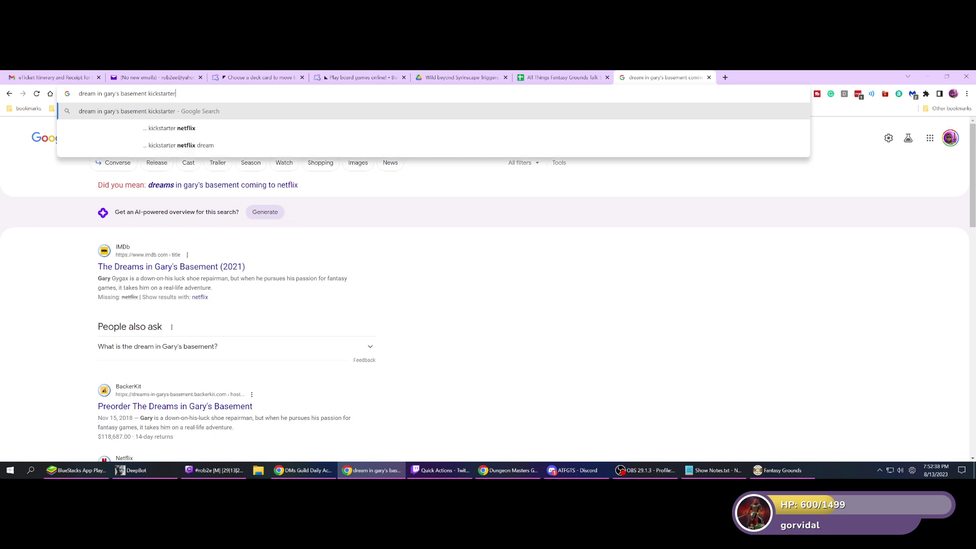
key(Return)
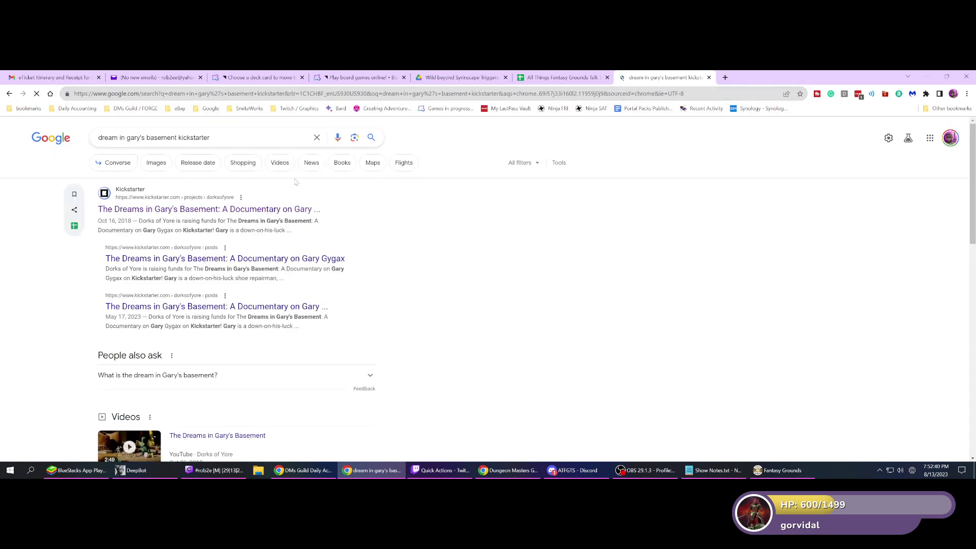
- Open the documentary's Kickstarter project and look over its reward tiers
click(274, 210)
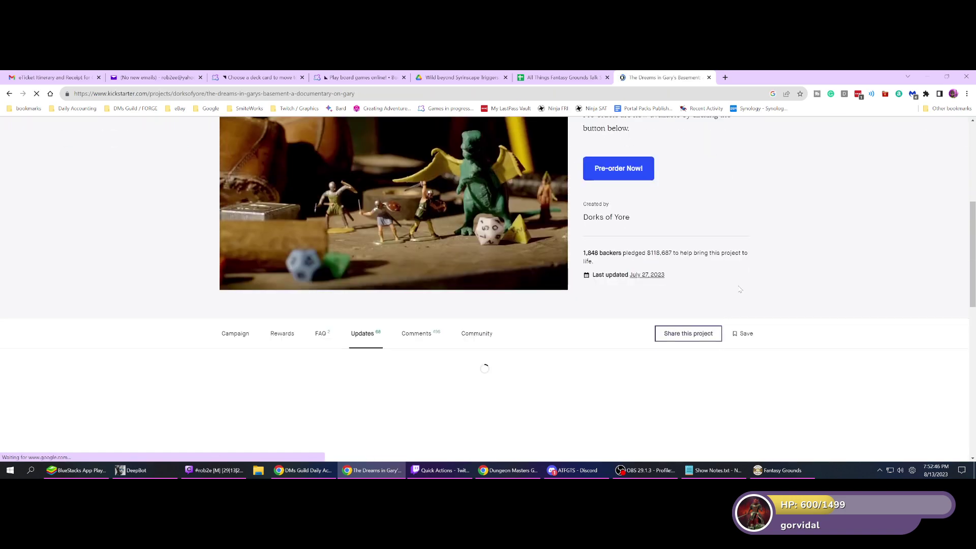
scroll(329, 345, up, 3)
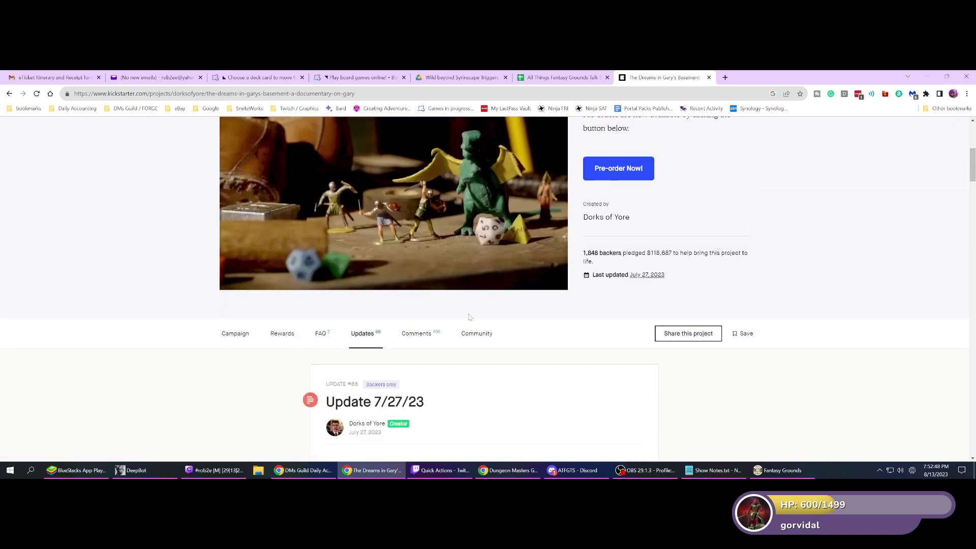
click(282, 334)
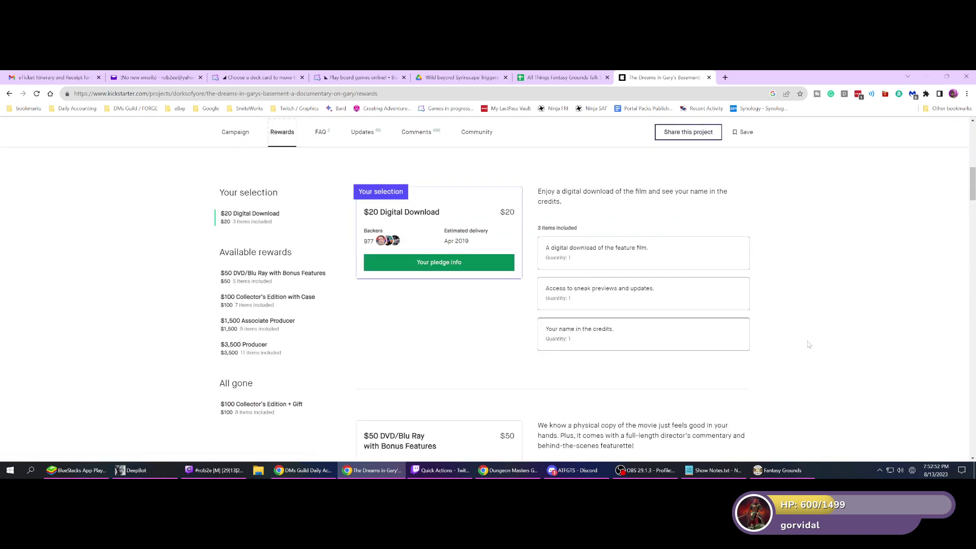
scroll(808, 345, down, 6)
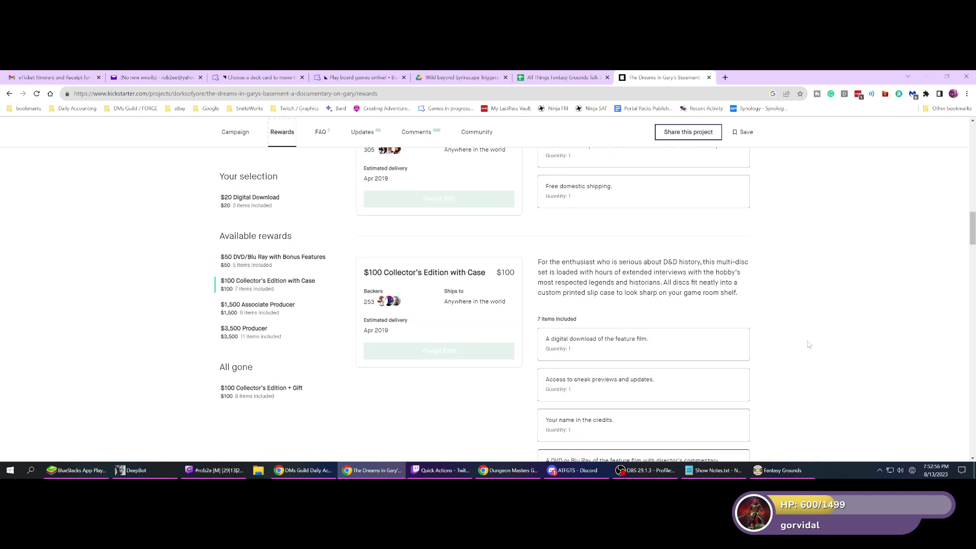
scroll(808, 345, up, 6)
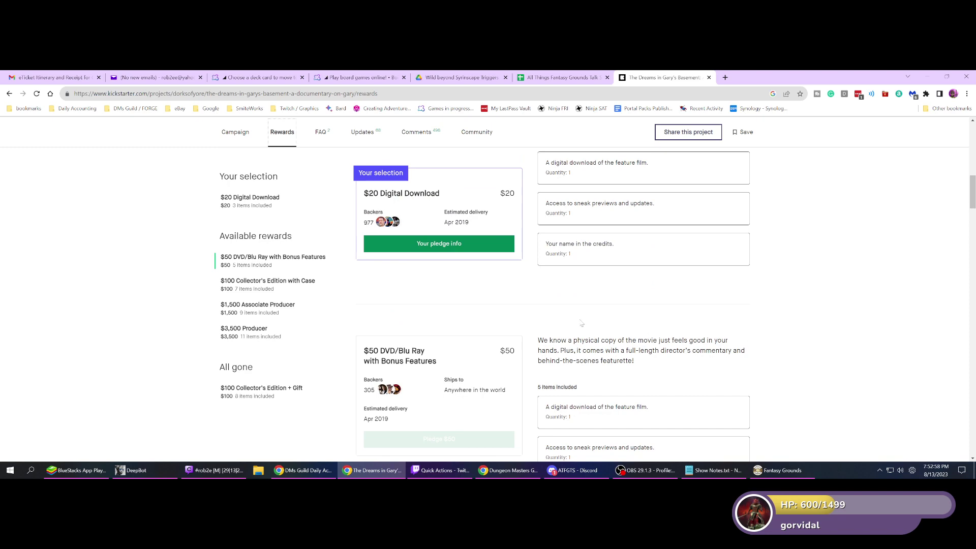
scroll(410, 236, down, 1)
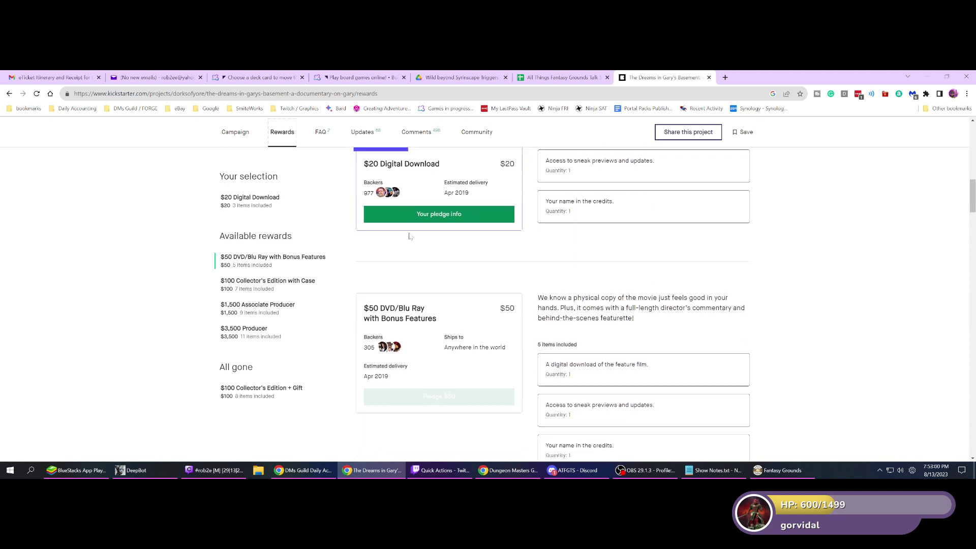
- Return to the Campaign tab, highlight the Apr 2019 delivery date, and scroll up to the project header
click(234, 135)
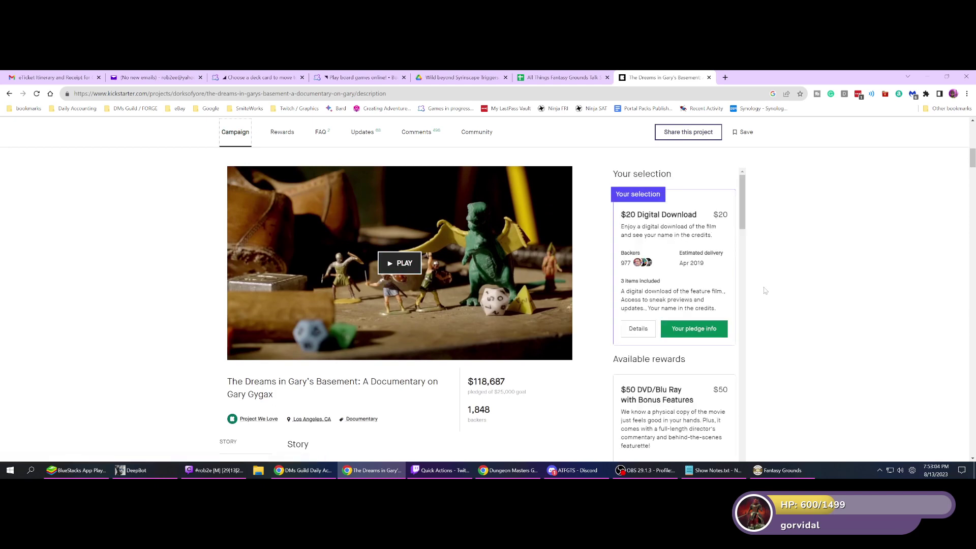
drag(682, 264, 743, 275)
scroll(785, 319, down, 1)
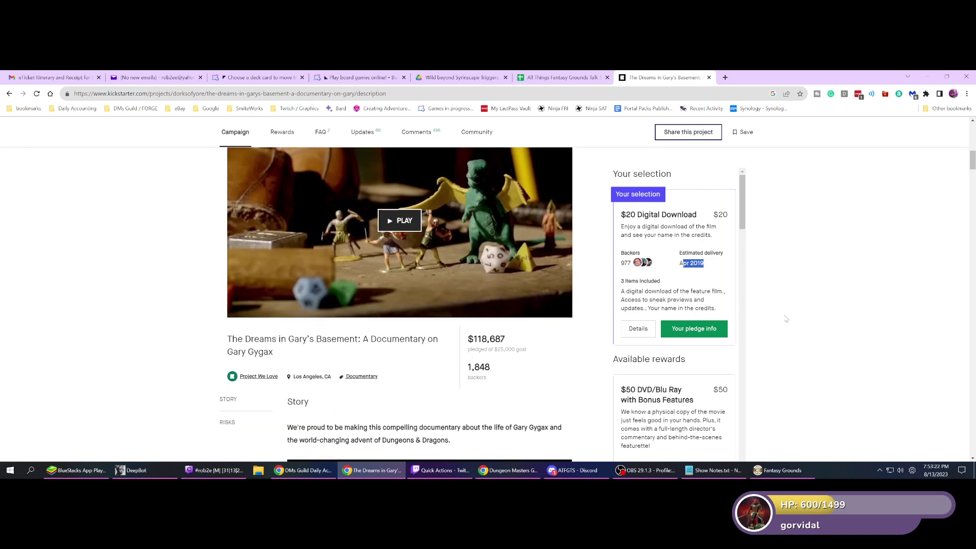
scroll(786, 318, down, 1)
scroll(786, 319, up, 3)
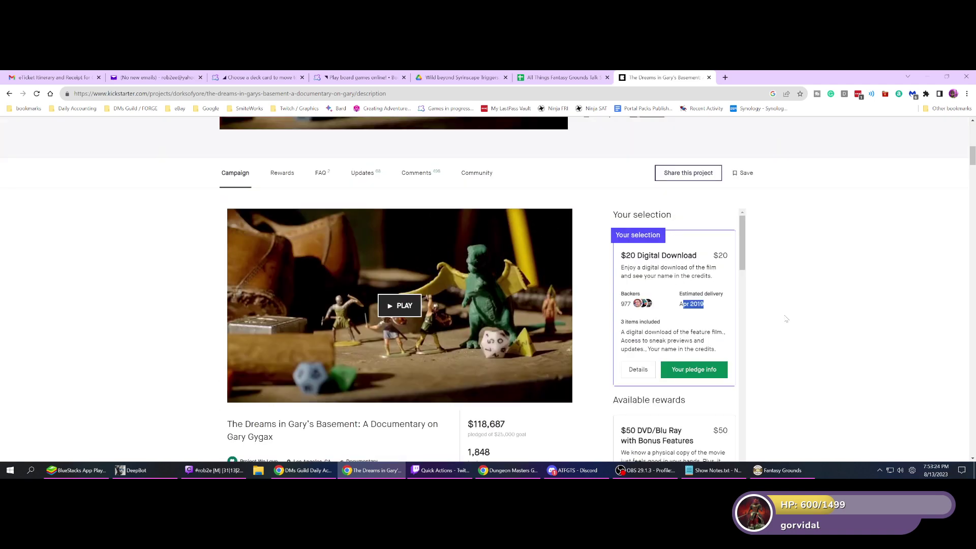
scroll(785, 319, down, 1)
scroll(786, 319, up, 4)
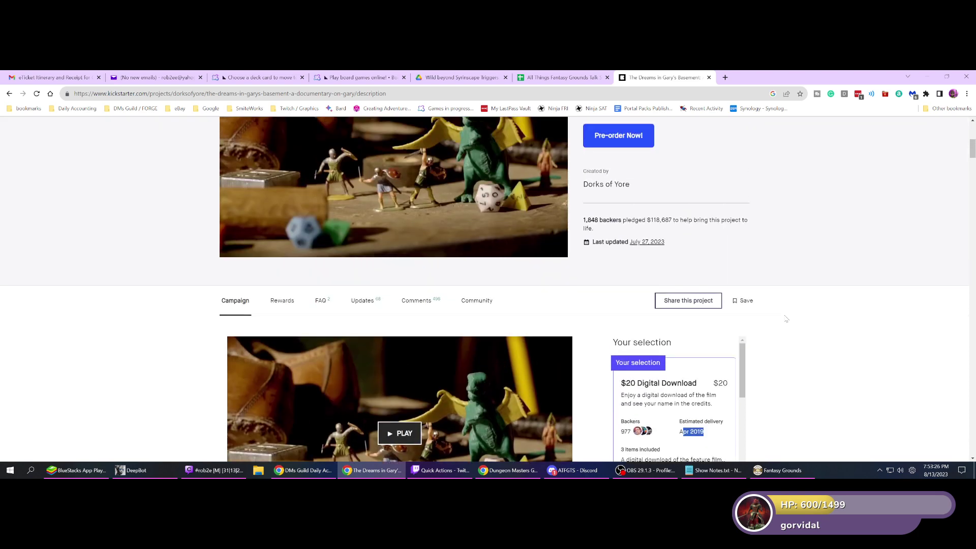
scroll(786, 319, down, 3)
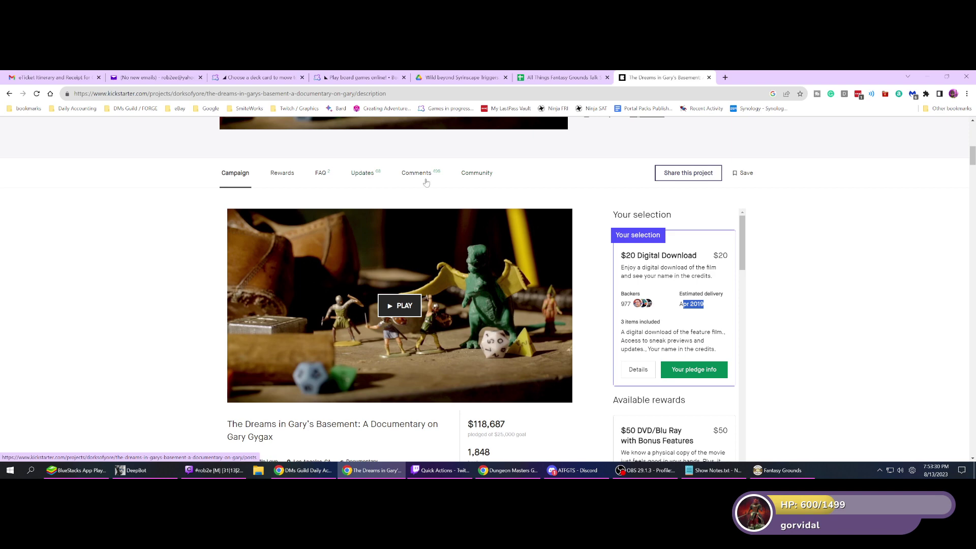
scroll(570, 223, up, 2)
scroll(570, 224, up, 4)
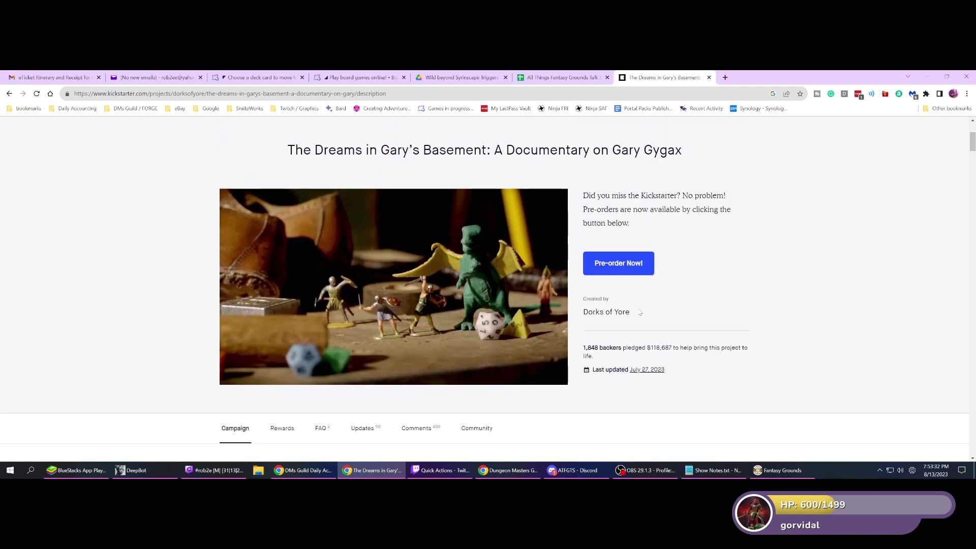
- Message creator Dorks of Yore: 'Loved the movie. Will it ever become public, Netflix, et'
click(594, 312)
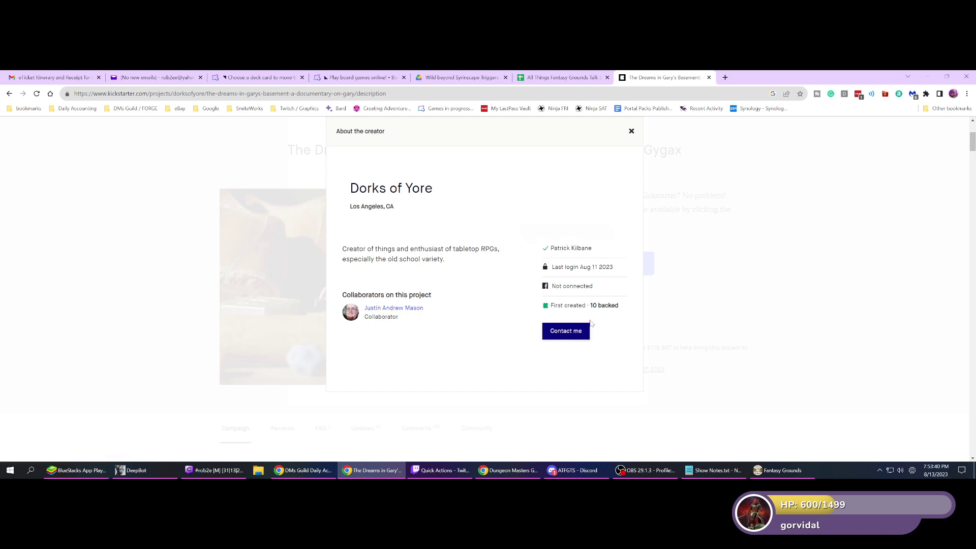
click(569, 332)
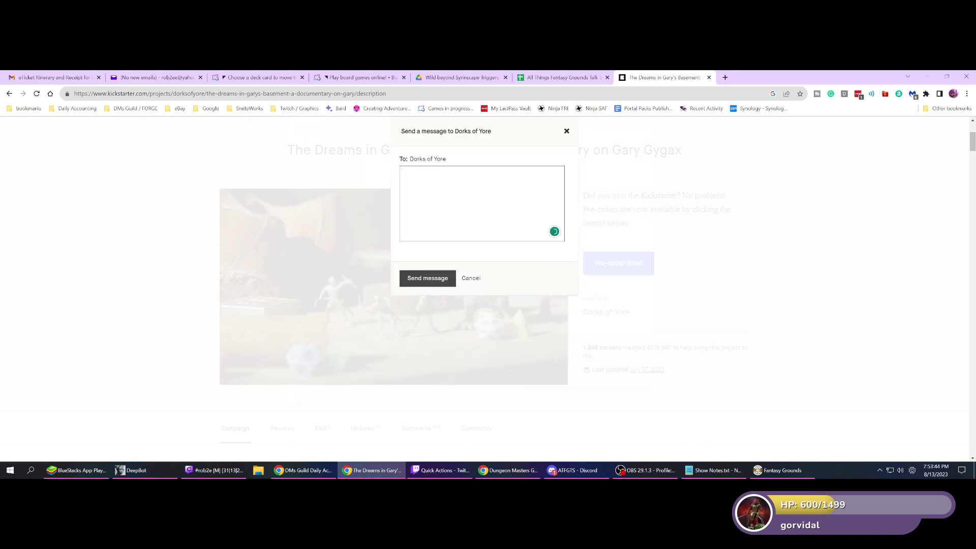
text(Loved the movie. Will it ever become public, Net)
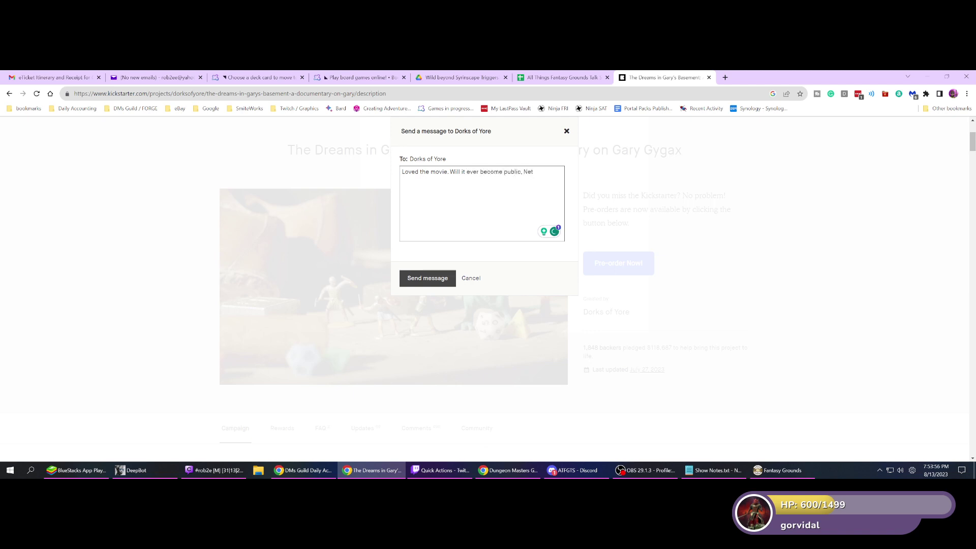
text(flix, etc.?)
click(435, 281)
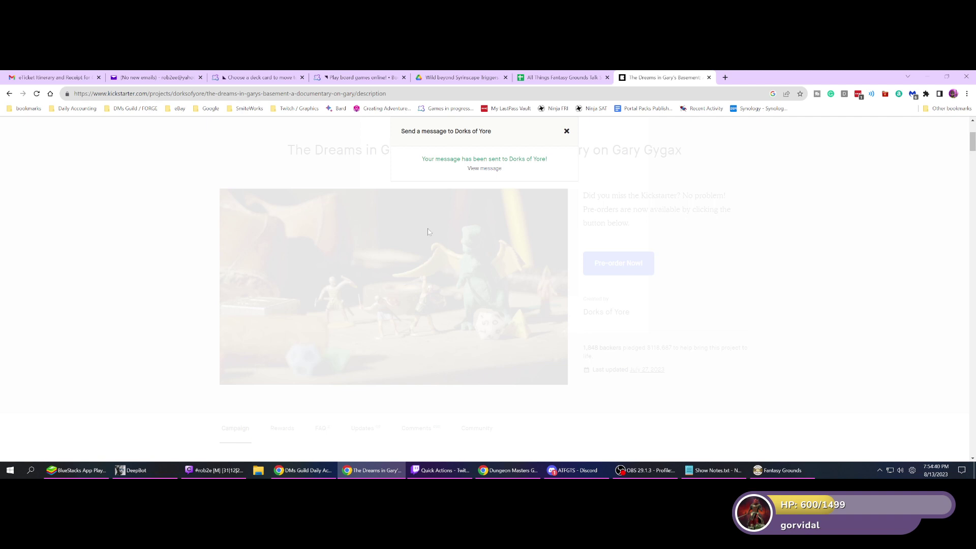
- Search 'fantasy grounds steam', open the Fantasy Grounds Unity Steam page, and review its purchase options
key(ctrl+l)
text(fantasy grounds )
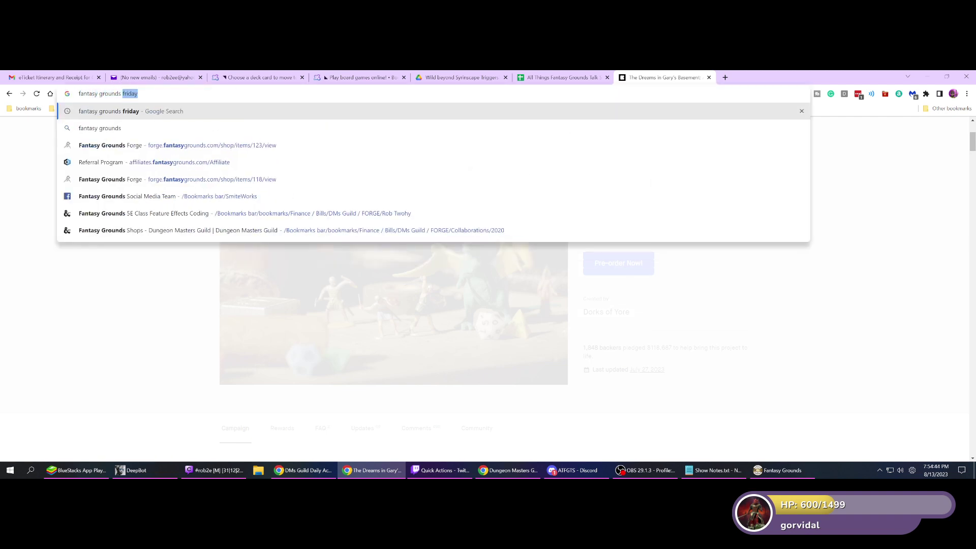
text(steam)
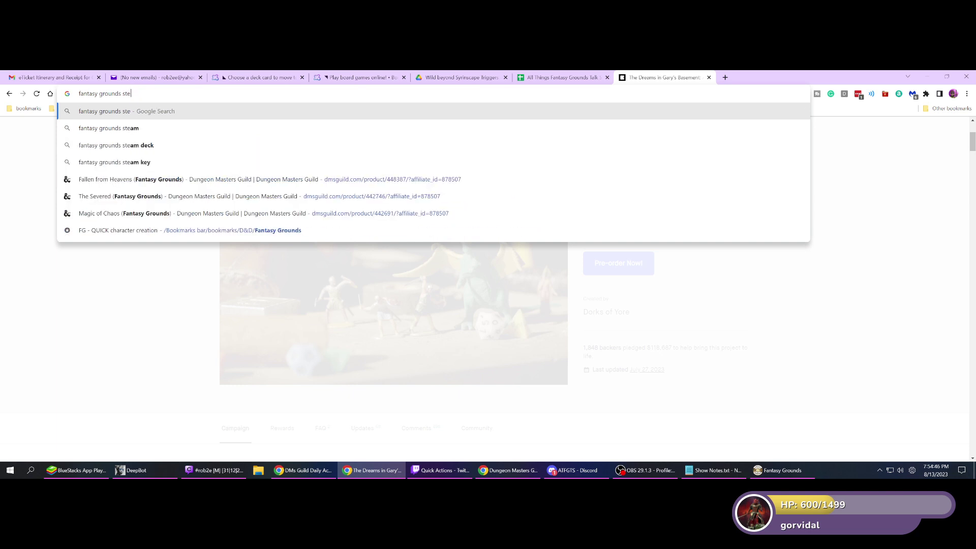
key(Return)
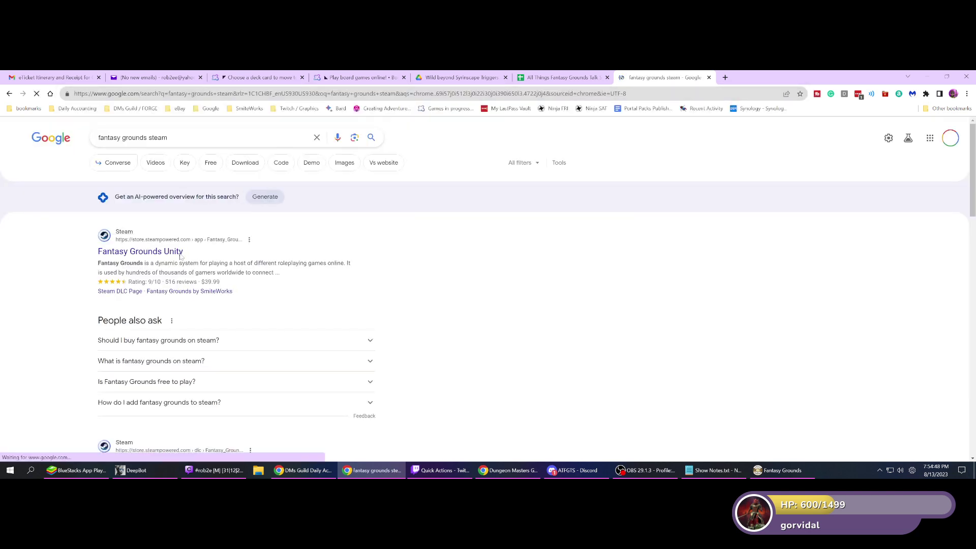
click(165, 251)
scroll(665, 310, down, 4)
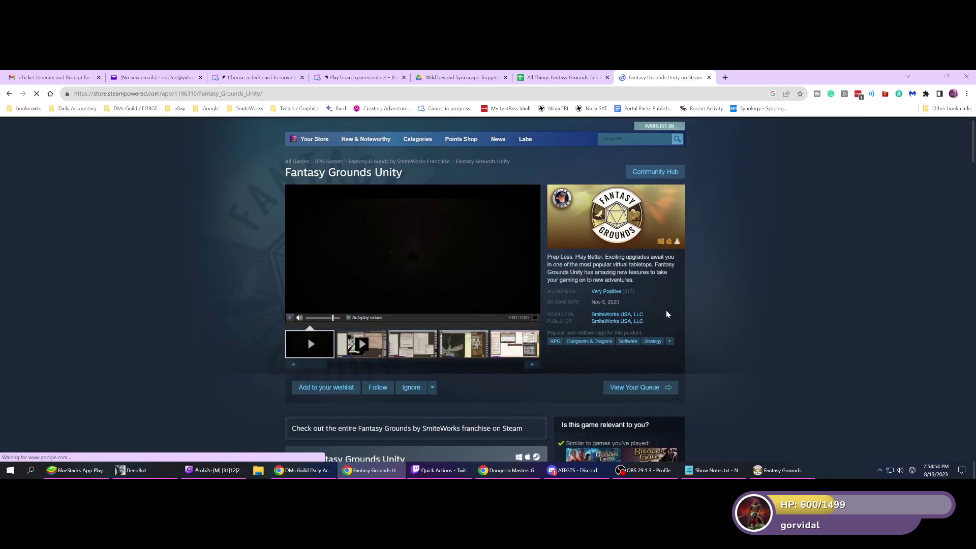
scroll(710, 321, down, 2)
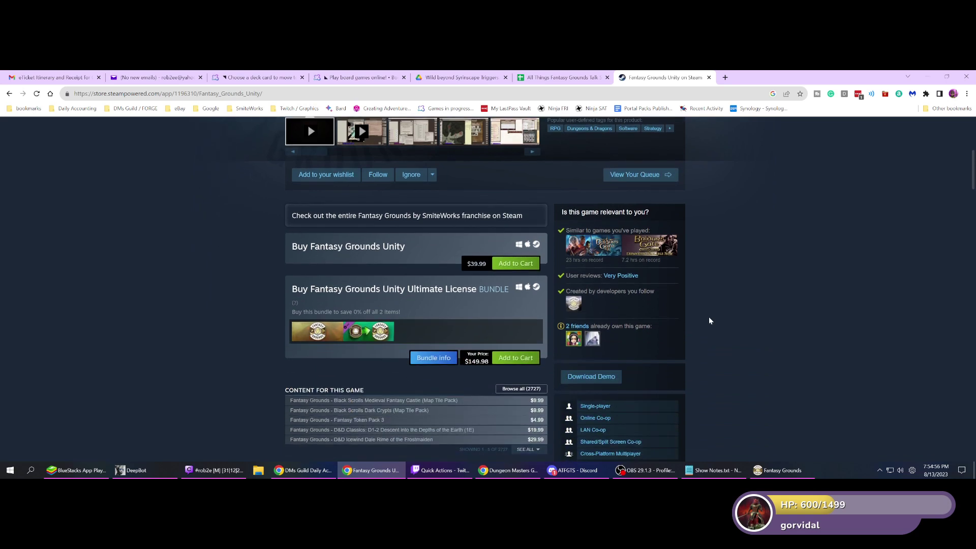
scroll(710, 321, down, 1)
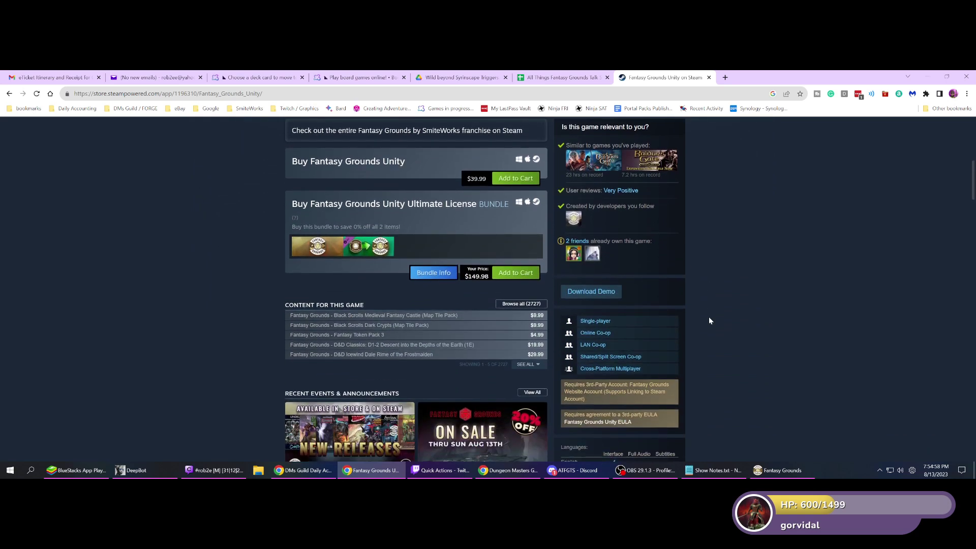
scroll(710, 321, down, 1)
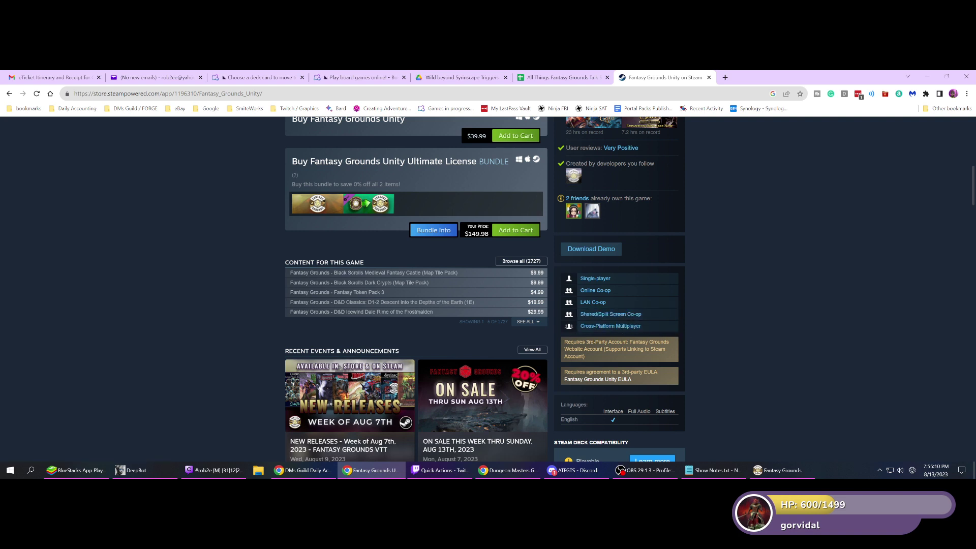
scroll(661, 354, down, 2)
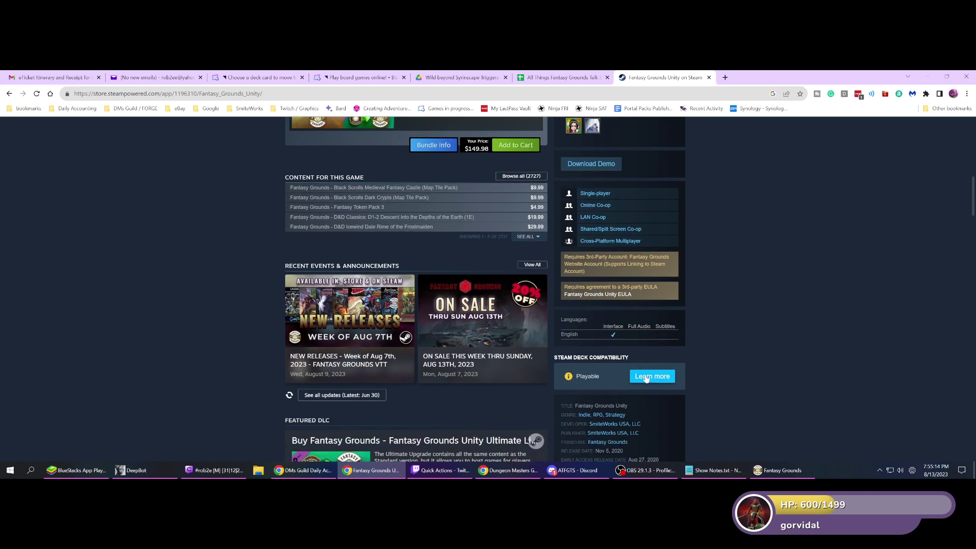
scroll(682, 380, down, 1)
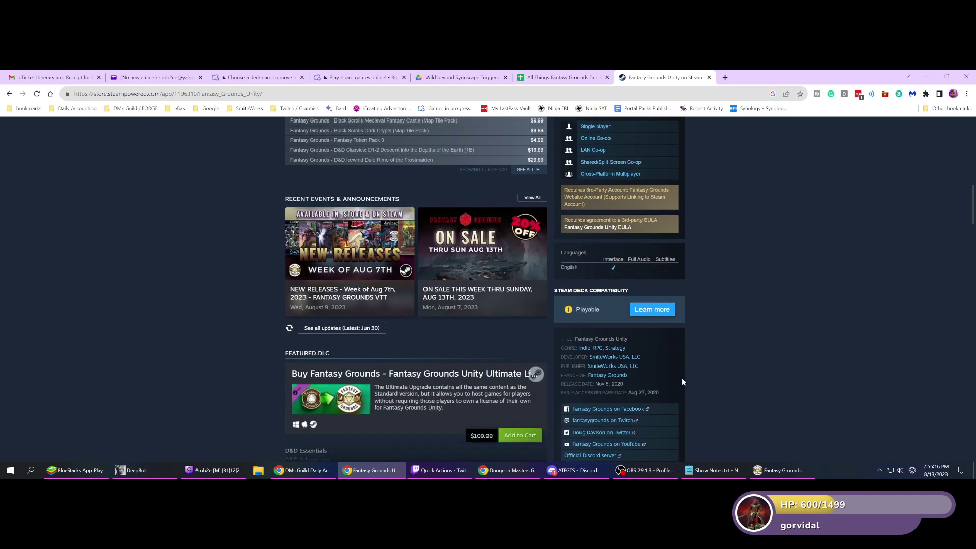
click(657, 297)
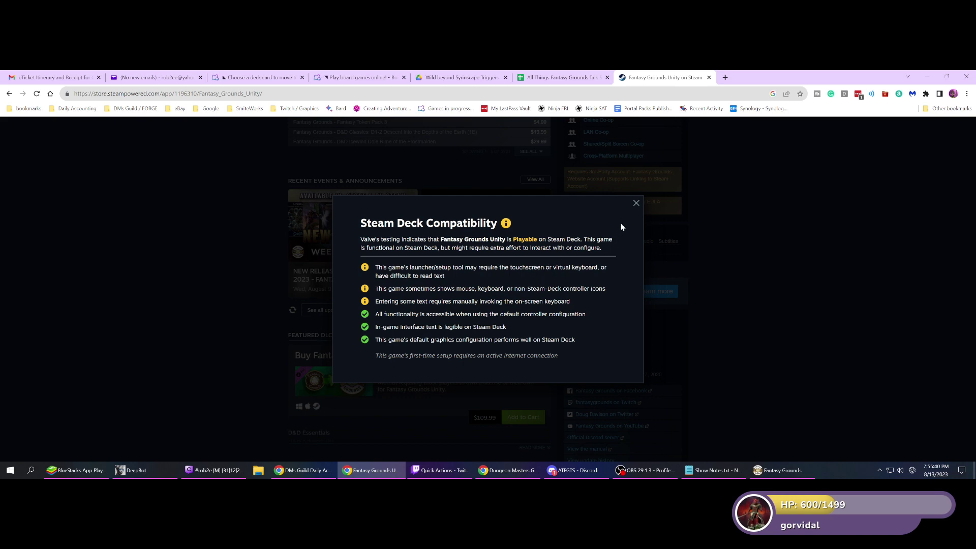
click(636, 204)
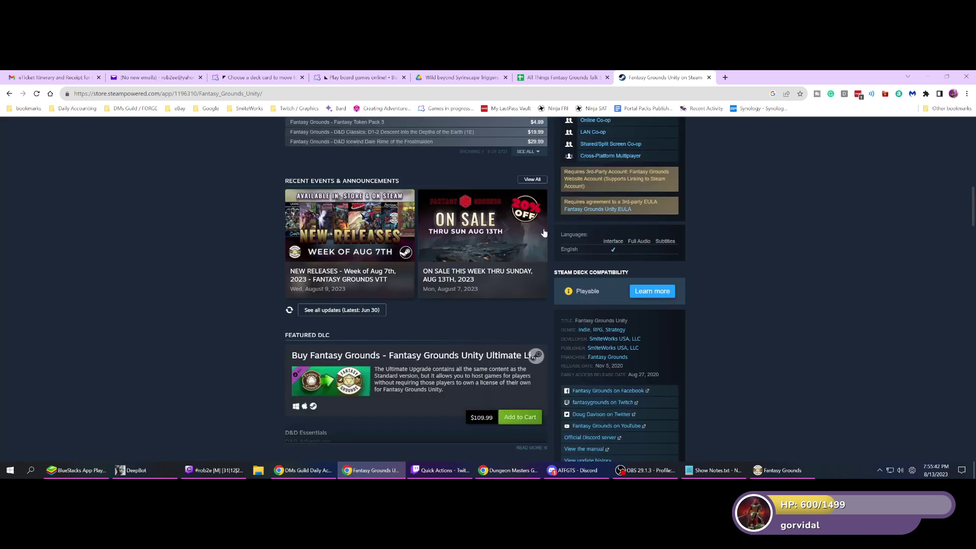
scroll(341, 323, up, 7)
scroll(340, 319, up, 3)
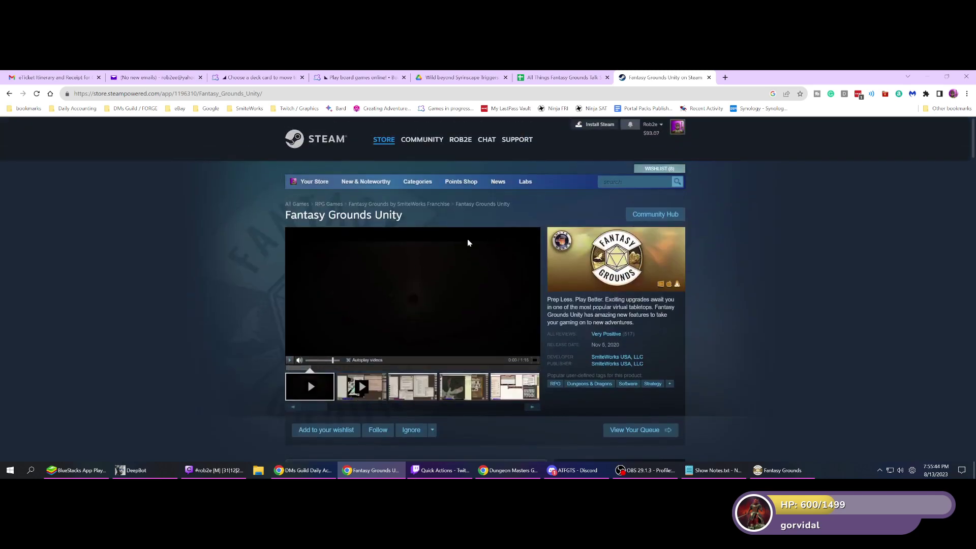
- Search the Steam store for 'bal' and open the Baldur's Gate 3 page
click(623, 183)
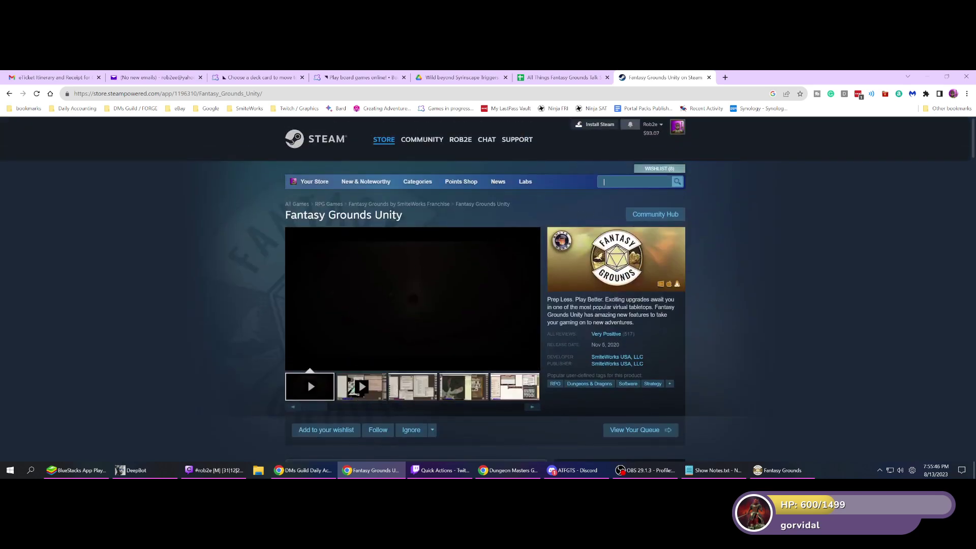
text(bg3)
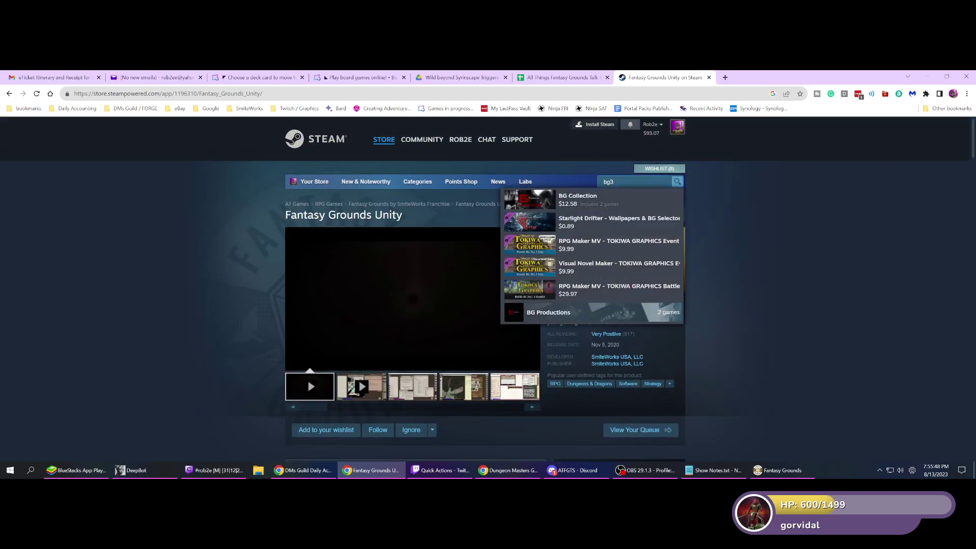
double_click(598, 183)
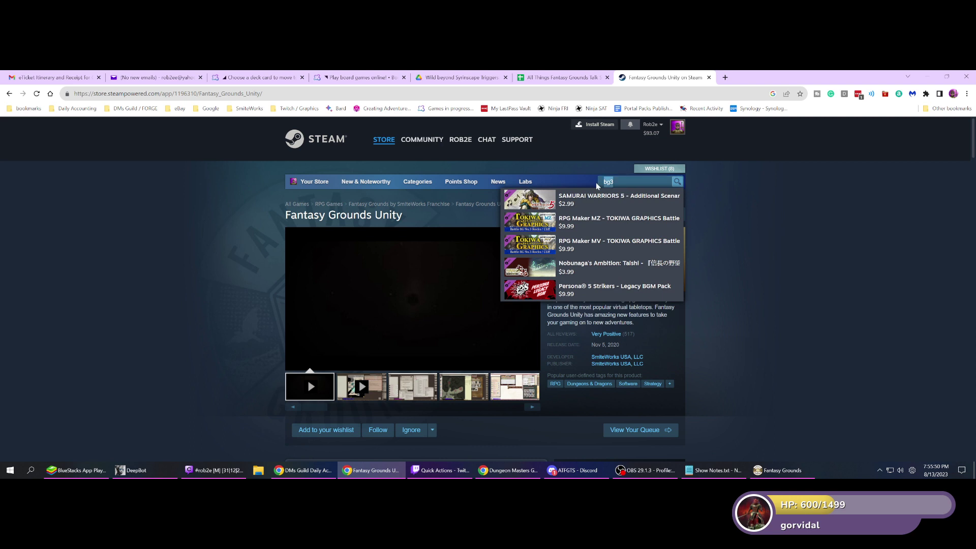
text(bal)
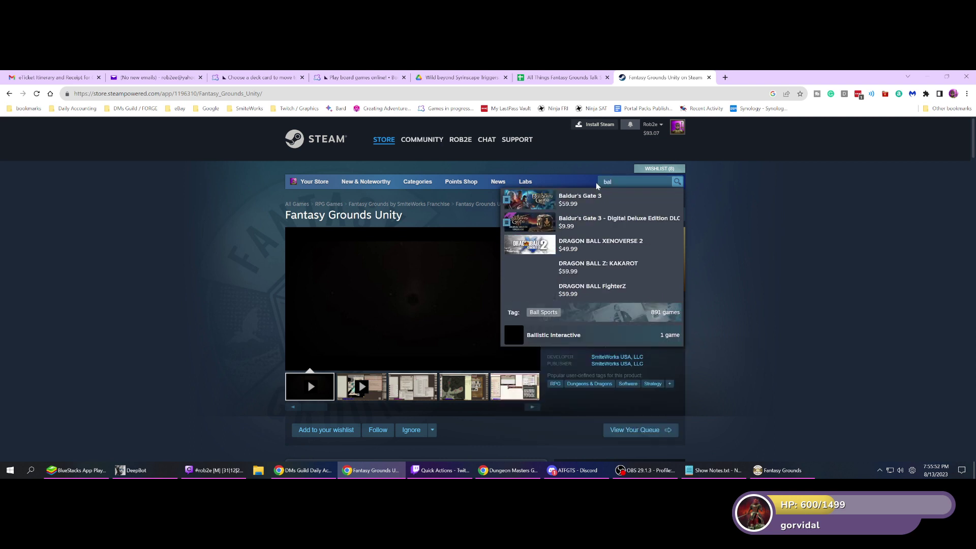
click(597, 205)
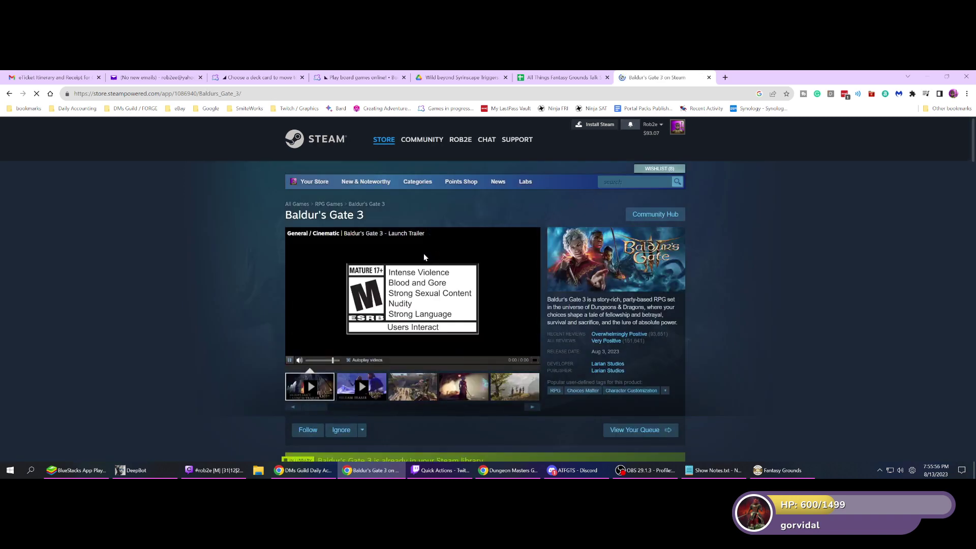
- Look over the Baldur's Gate 3 purchase options and details, with a brief check of Discord
scroll(218, 247, down, 10)
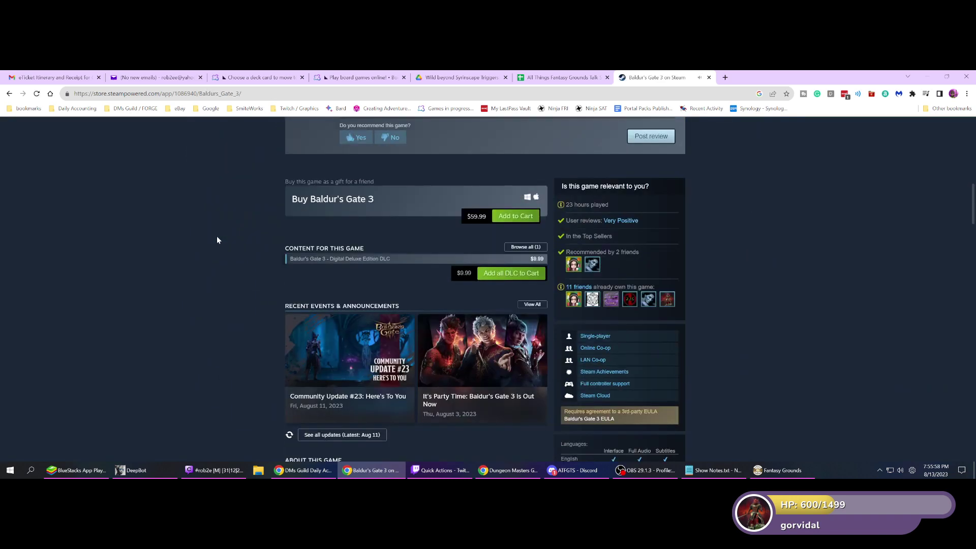
scroll(217, 239, down, 5)
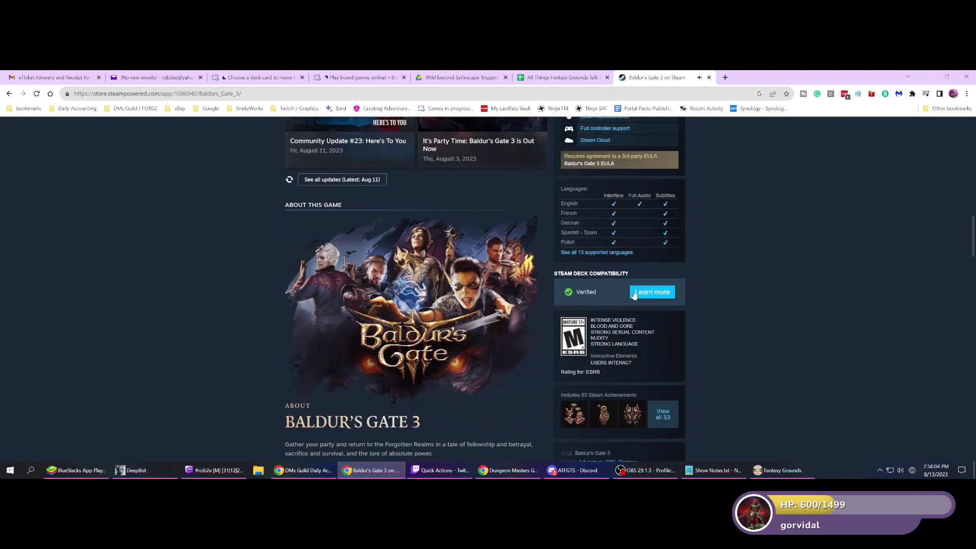
click(575, 472)
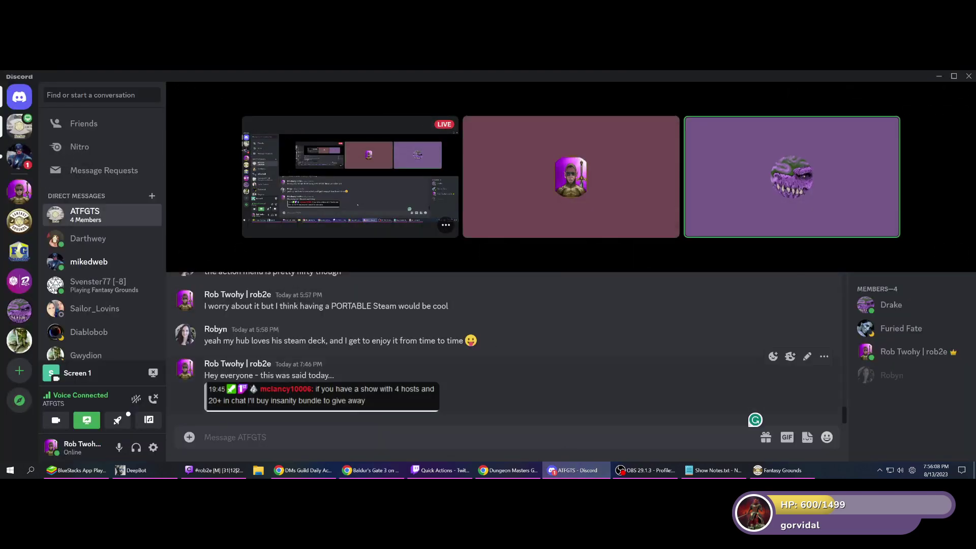
click(381, 471)
scroll(533, 206, up, 10)
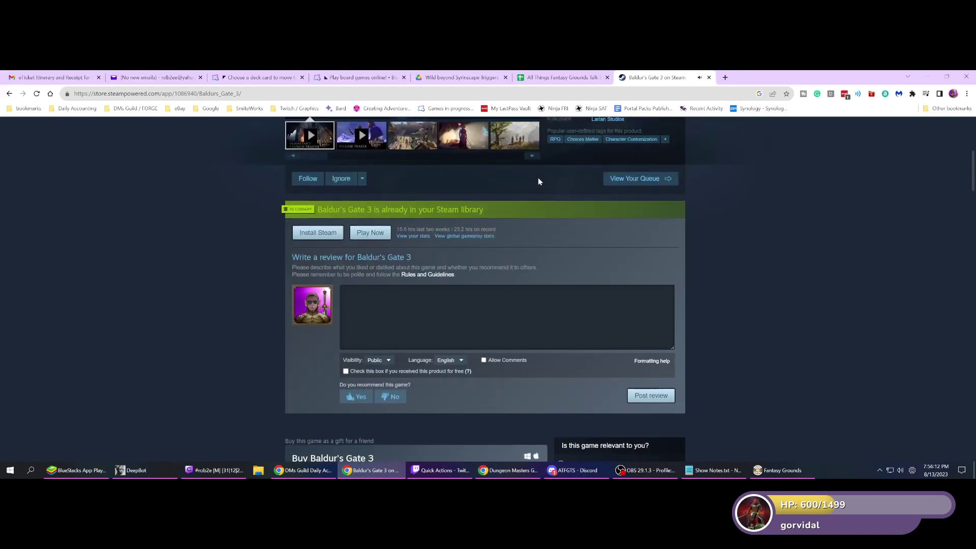
scroll(537, 178, up, 5)
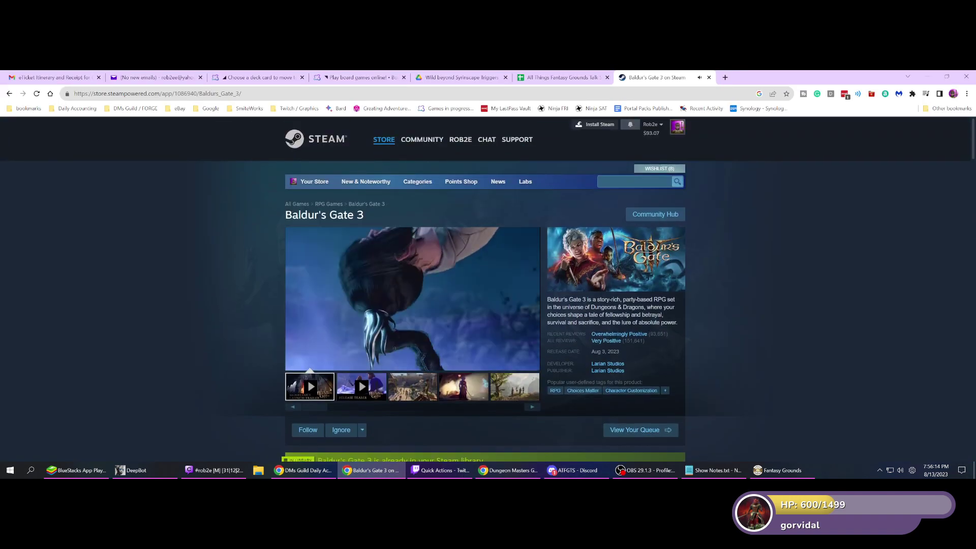
- Open the Steam Deck store page and compare the $399, $529 and $649 models
click(635, 182)
text(steam d)
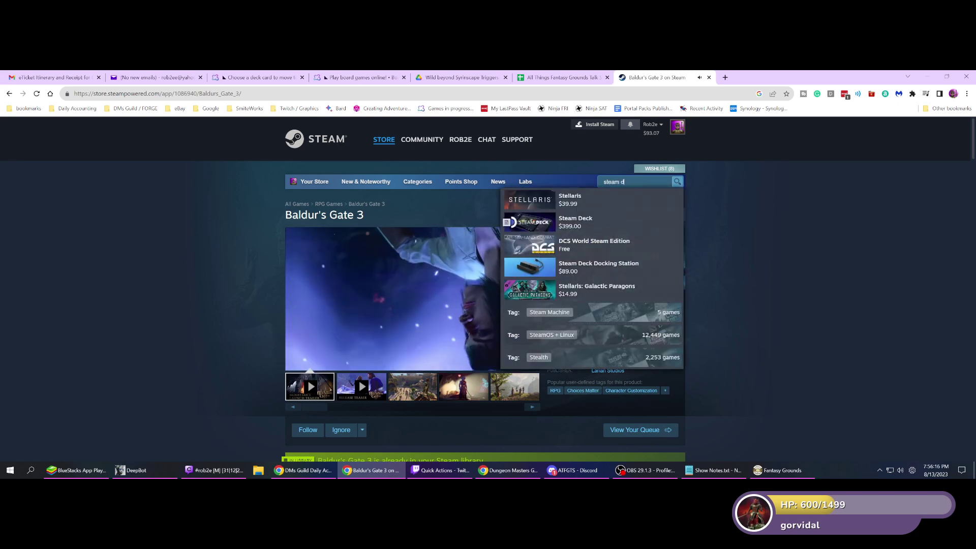
text(eck)
click(602, 203)
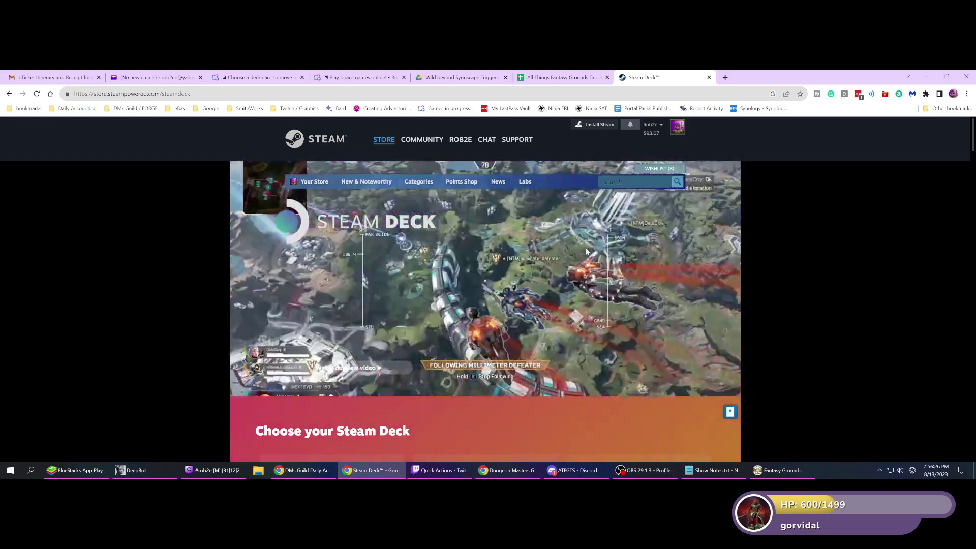
scroll(585, 248, down, 1)
scroll(586, 248, down, 2)
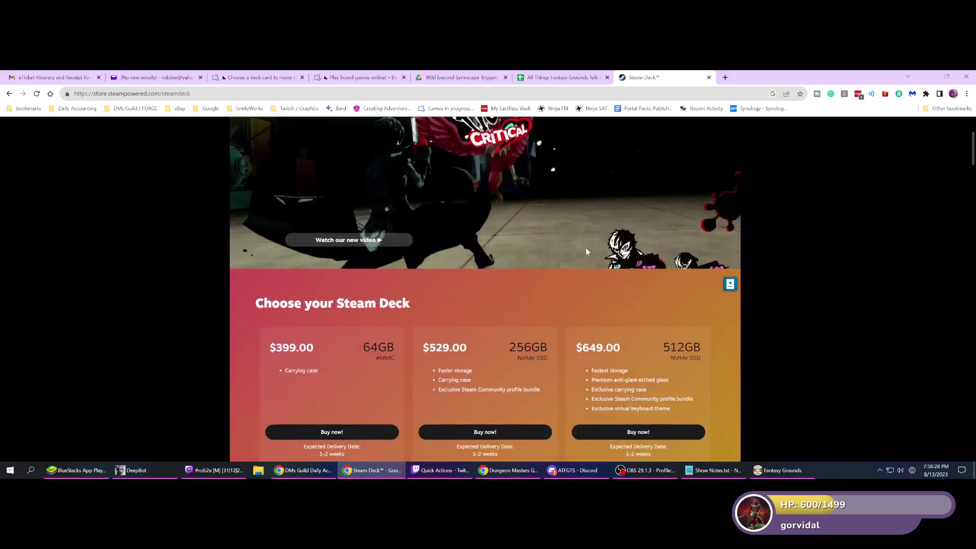
scroll(512, 261, down, 1)
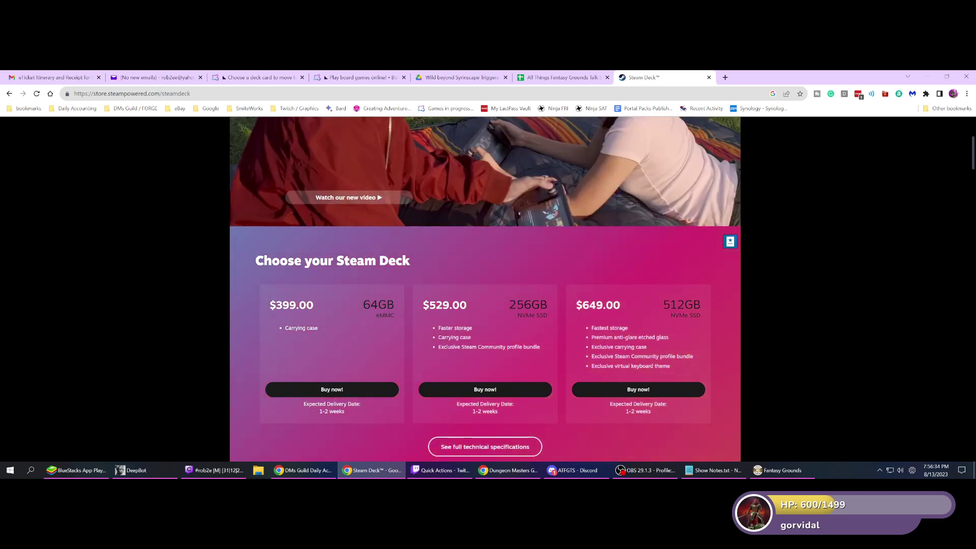
scroll(485, 326, down, 1)
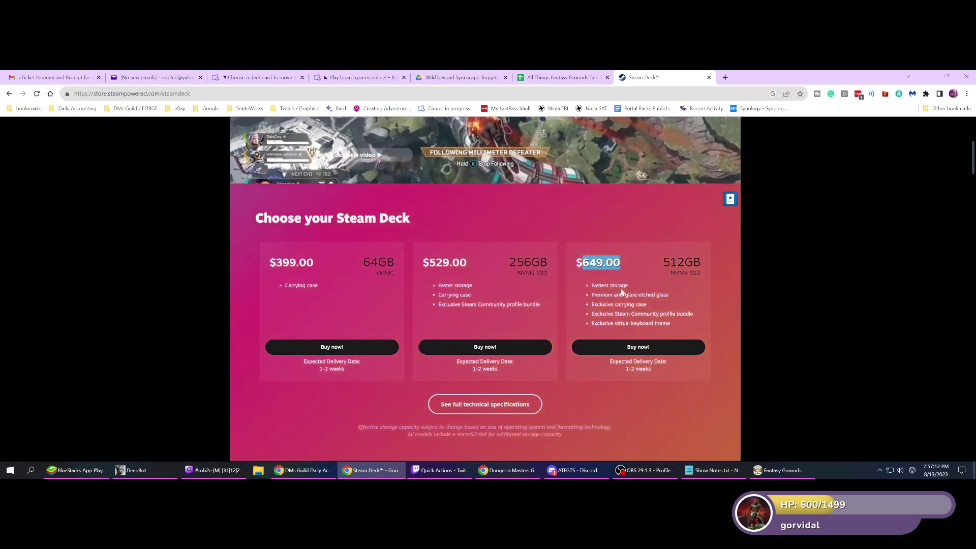
scroll(601, 302, down, 6)
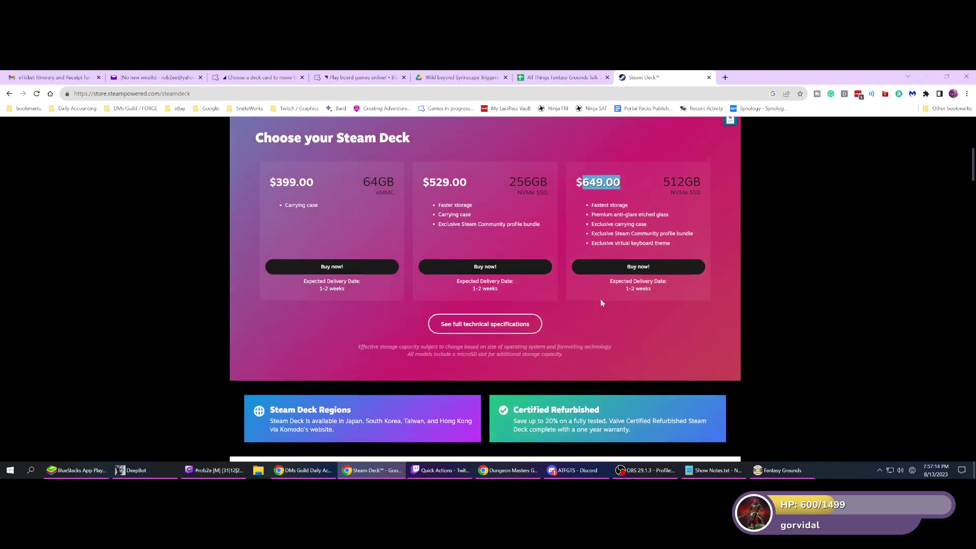
scroll(600, 300, up, 9)
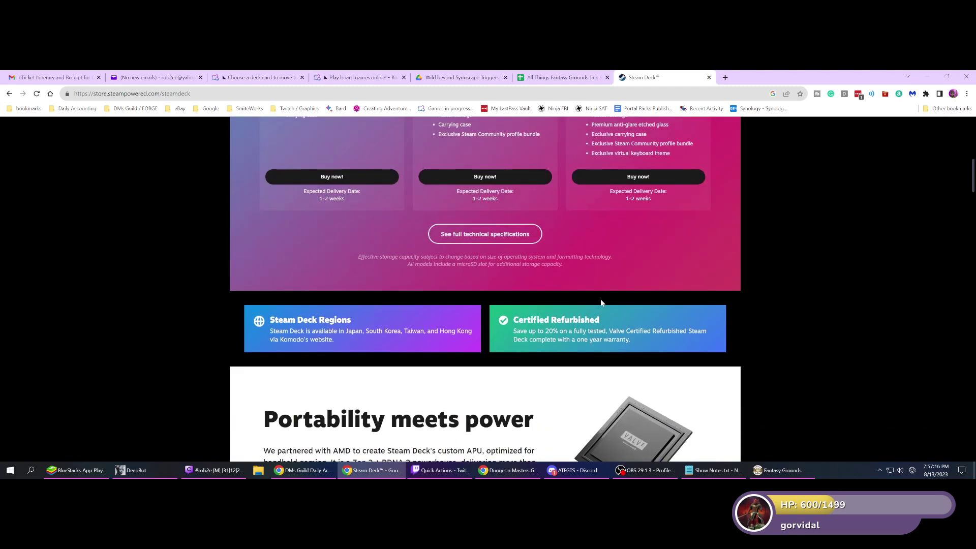
scroll(599, 301, up, 2)
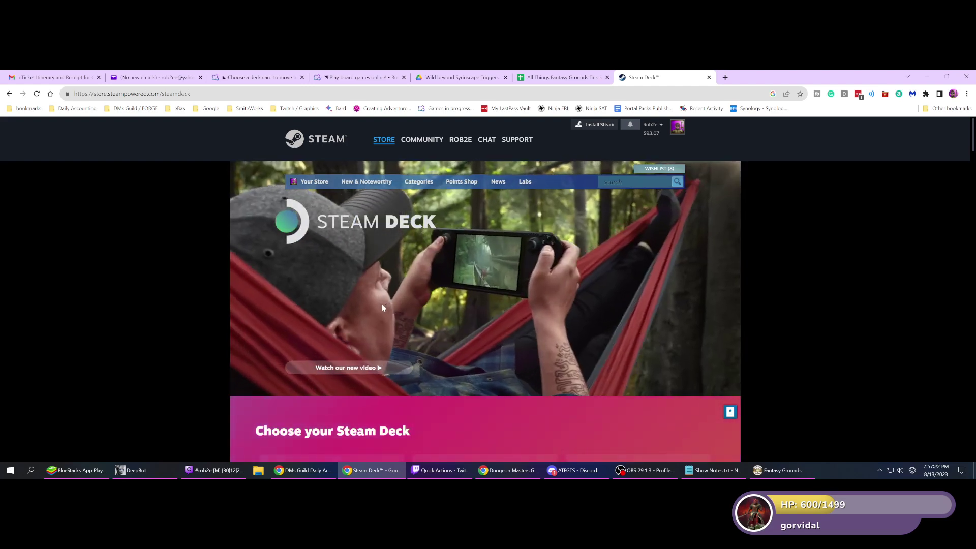
- Review the Steam Deck model prices again and select the address bar for a new search
scroll(557, 312, down, 2)
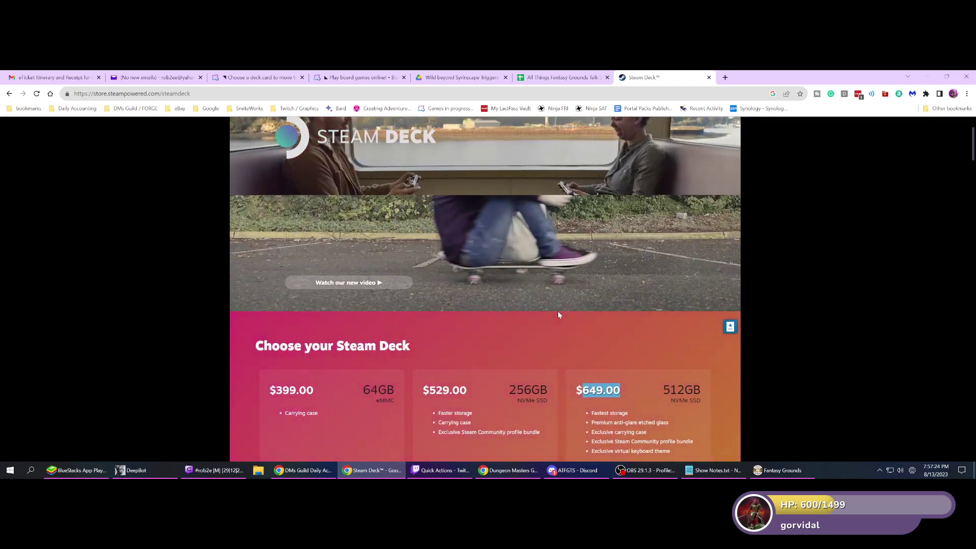
scroll(557, 311, down, 1)
scroll(494, 305, down, 1)
scroll(494, 308, up, 4)
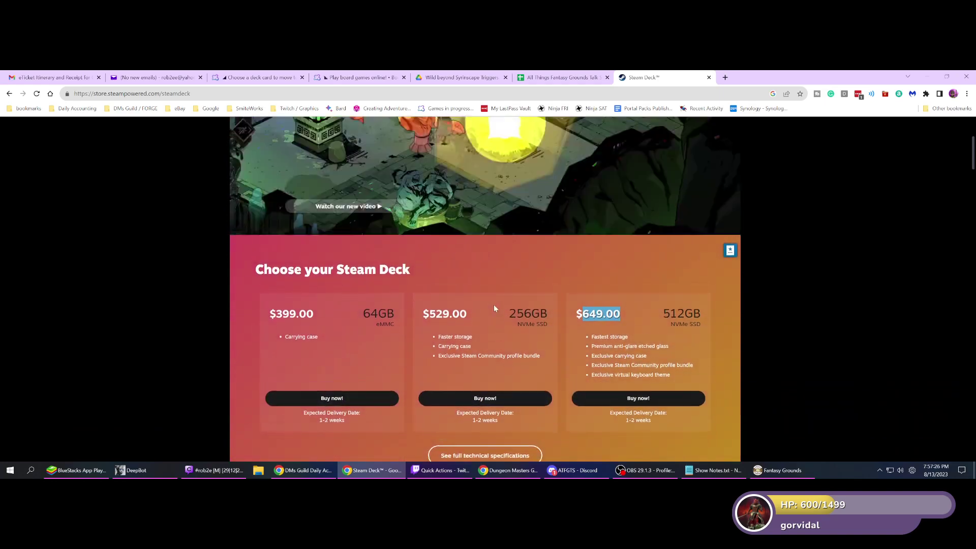
scroll(493, 308, down, 4)
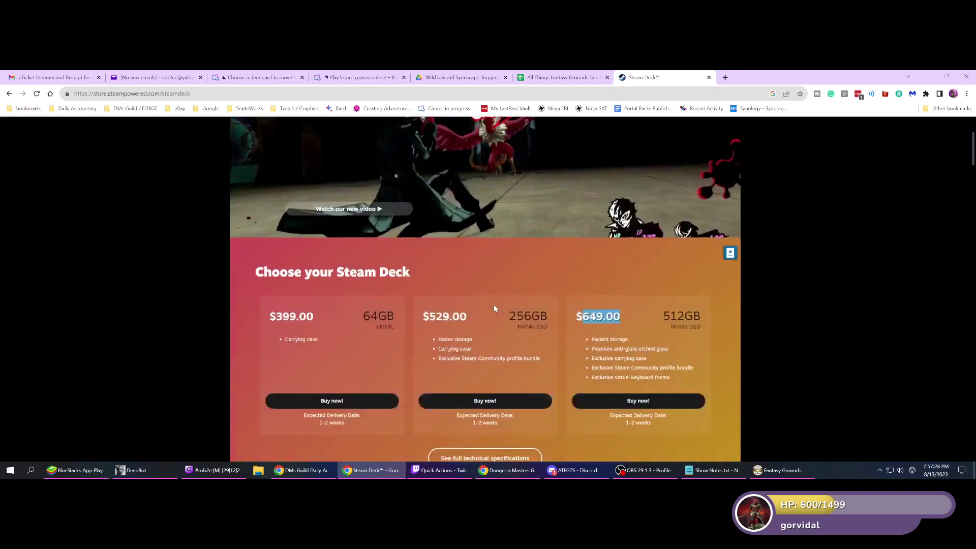
scroll(493, 308, up, 3)
scroll(493, 307, down, 1)
scroll(493, 305, down, 1)
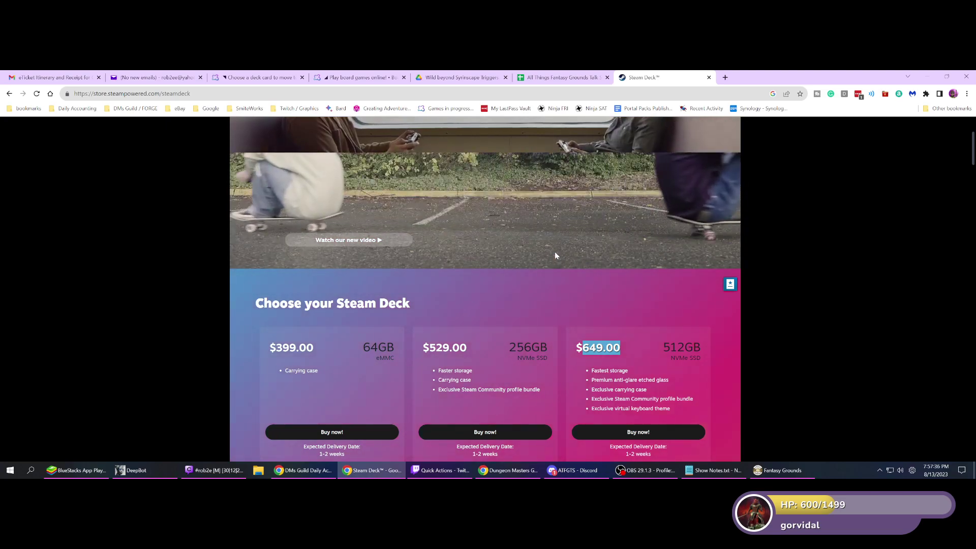
scroll(563, 312, up, 1)
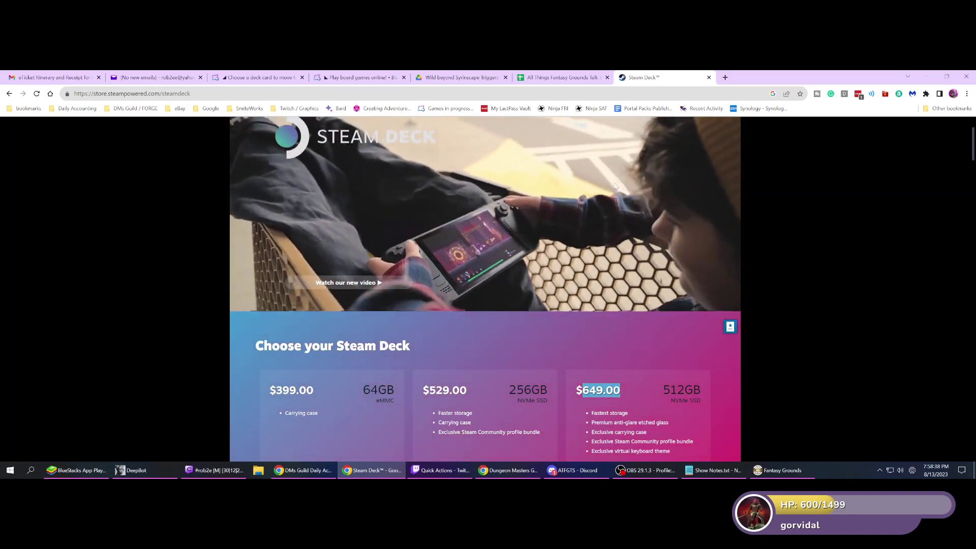
scroll(598, 229, up, 2)
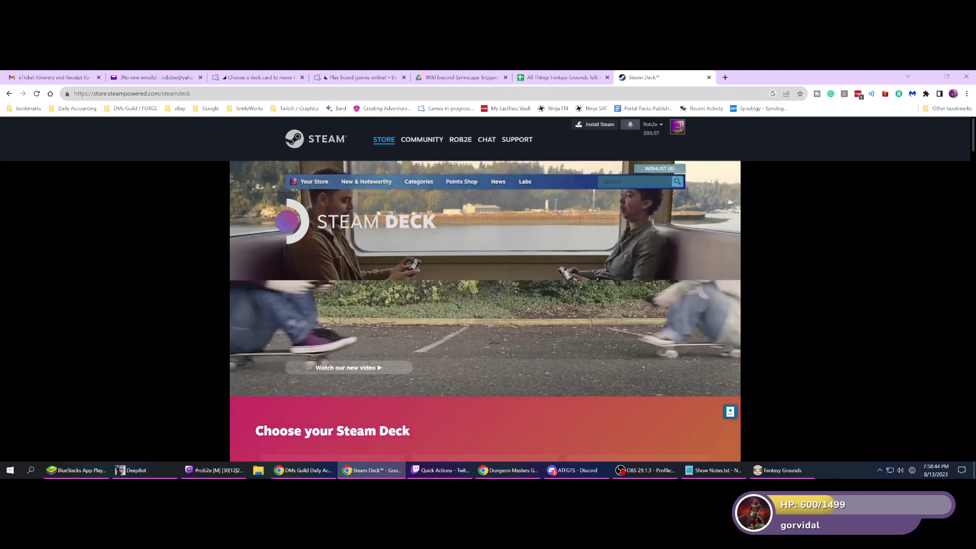
key(ctrl+l)
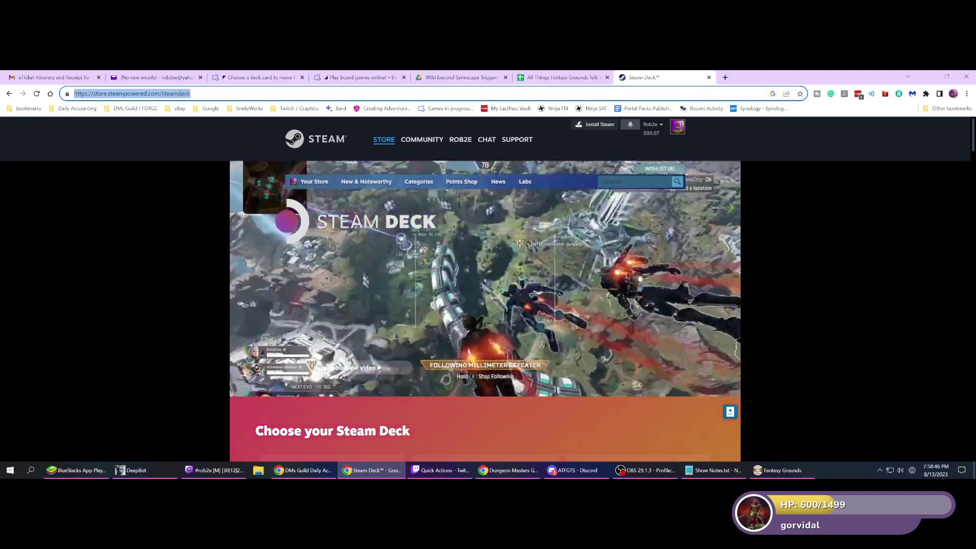
- Search 'switch and ze' and open the Walmart listing for the Switch OLED Zelda edition
text(switch)
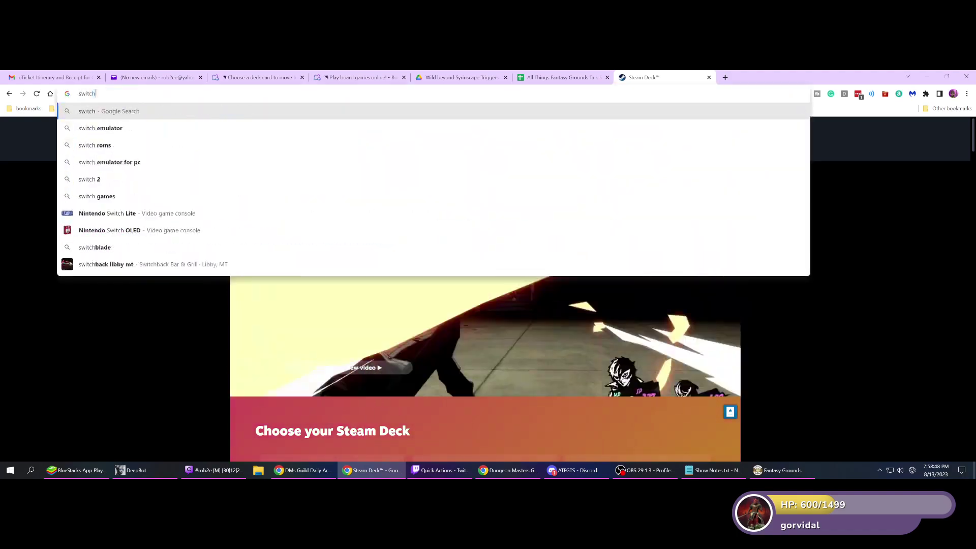
key(Return)
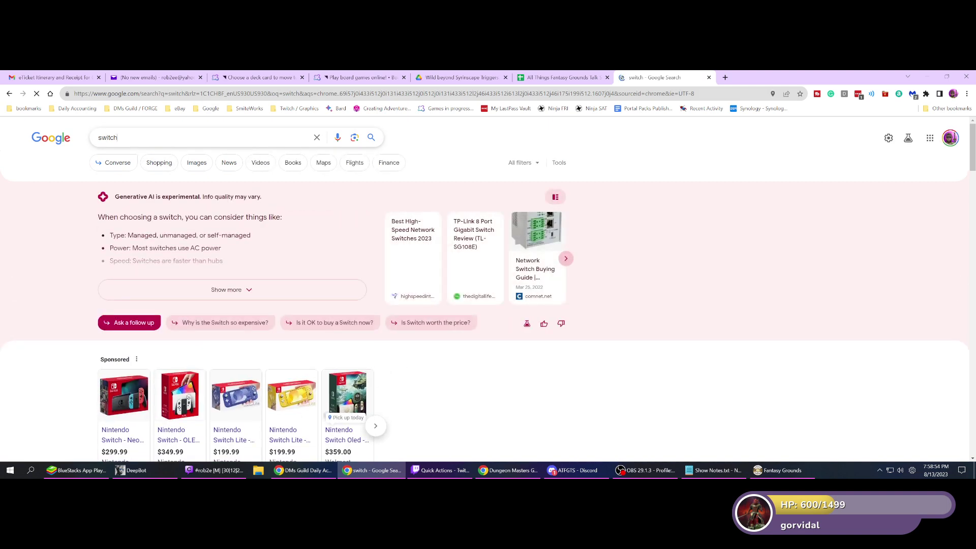
click(140, 144)
text(and zelda)
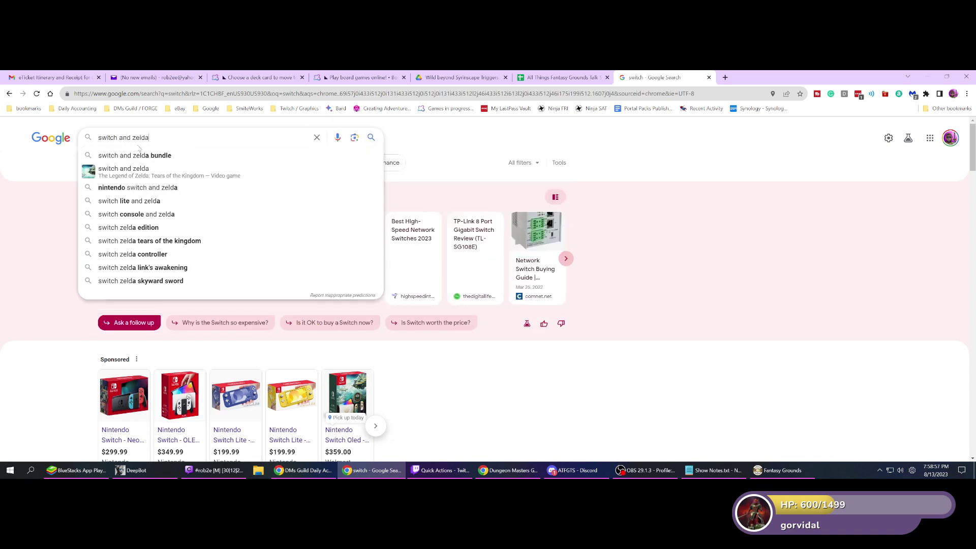
key(Return)
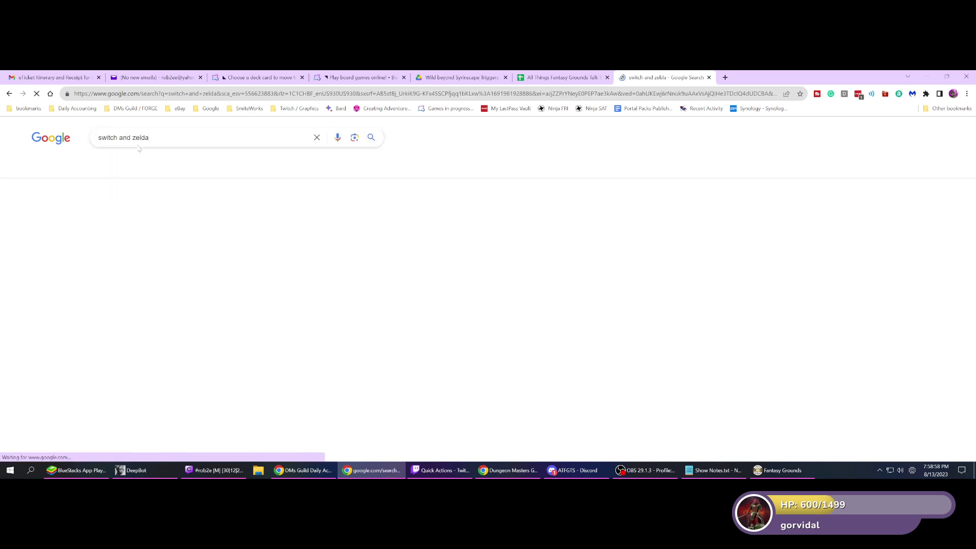
scroll(94, 239, down, 2)
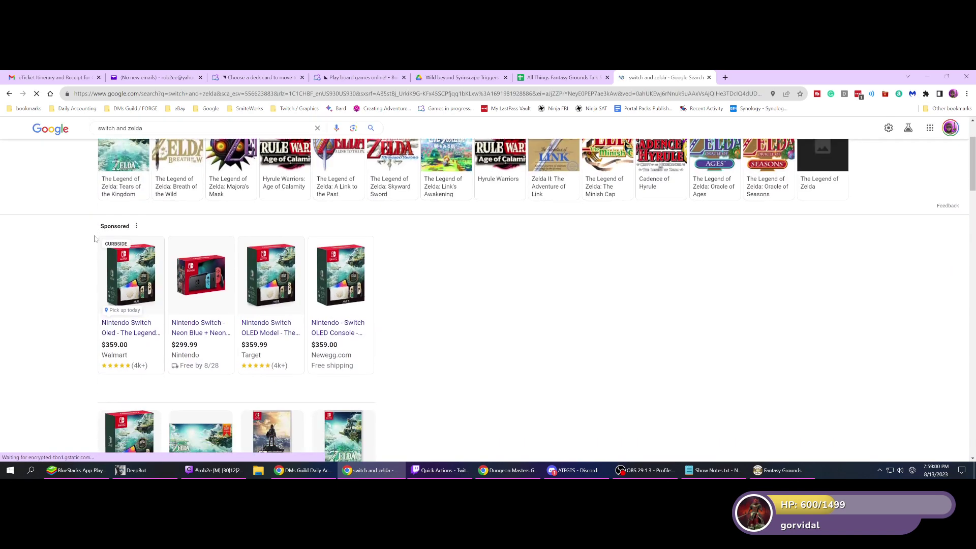
click(136, 336)
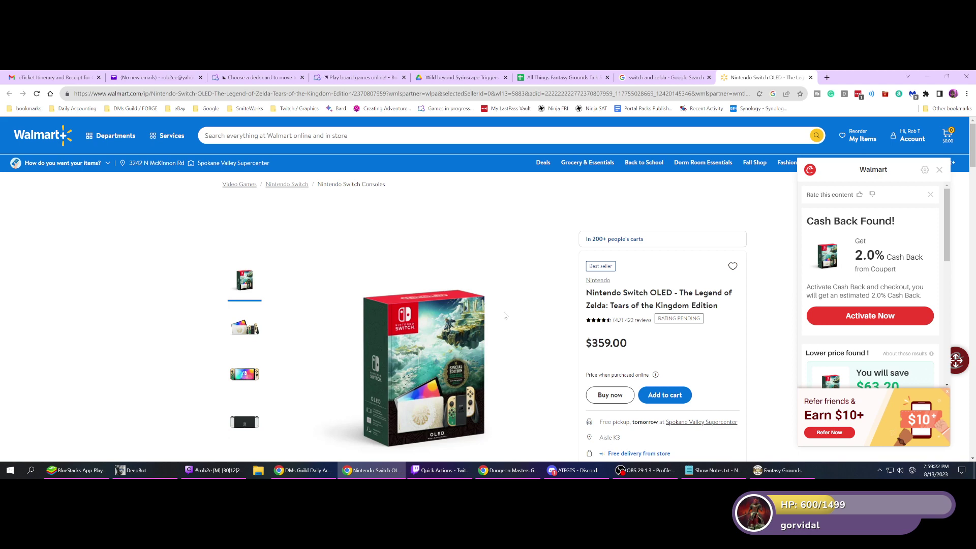
- Check the Walmart Switch OLED Tears of the Kingdom page priced at $359.00
scroll(504, 315, down, 2)
scroll(504, 315, up, 2)
- Search Google for 'steam deck vs switch screen size' to compare the two screens
click(587, 95)
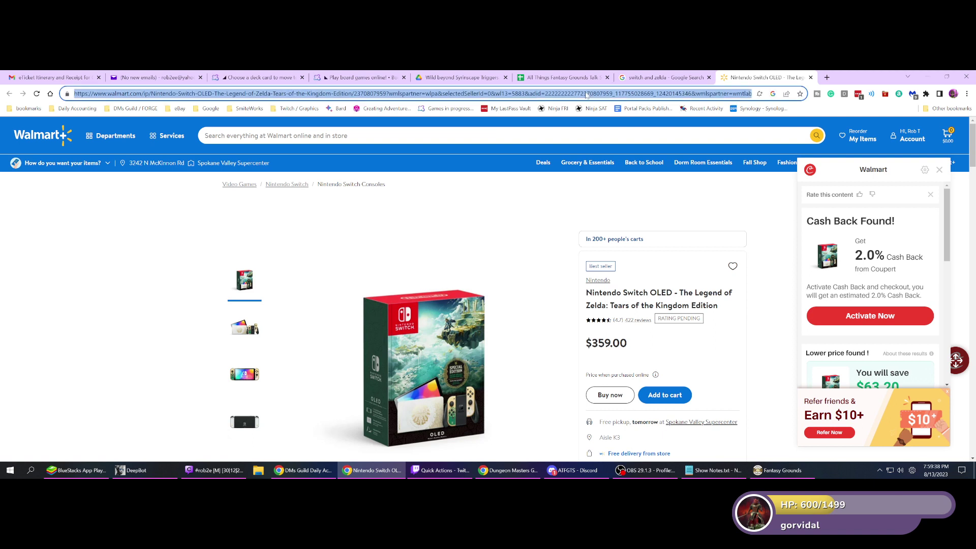
text(s)
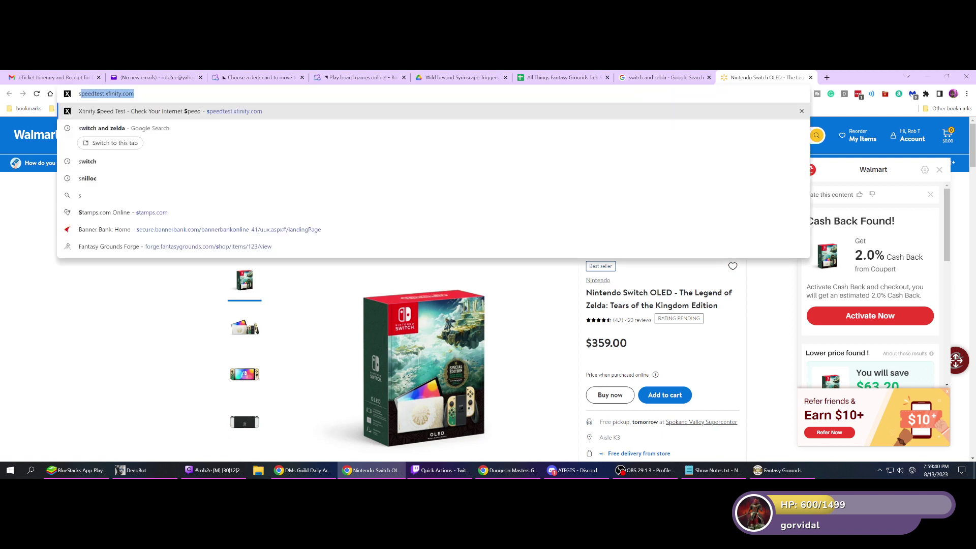
text(team deck v)
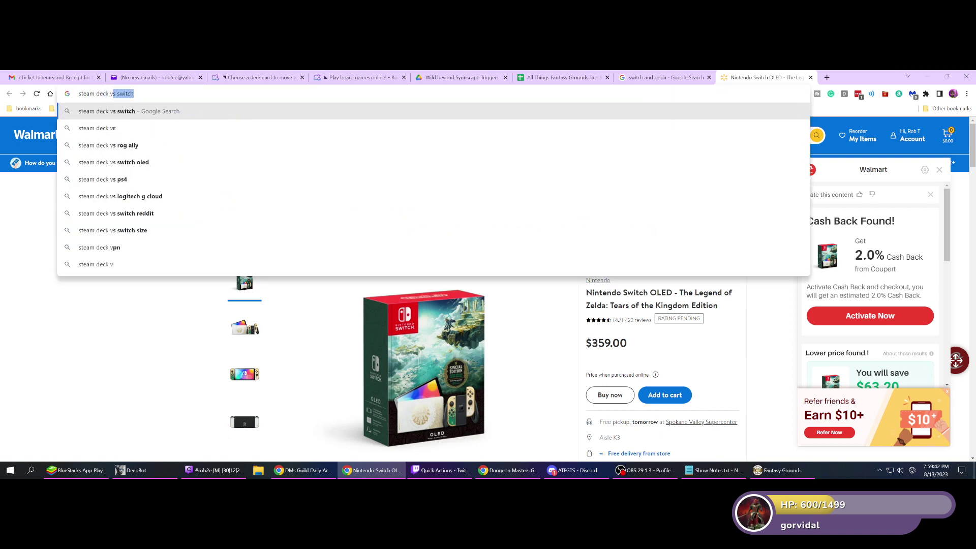
text(s switch s)
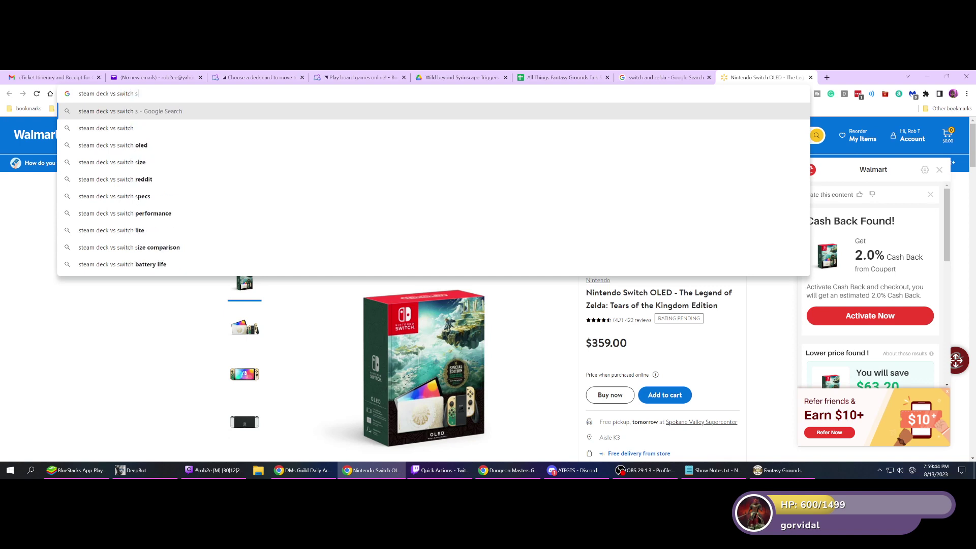
text(creen siz)
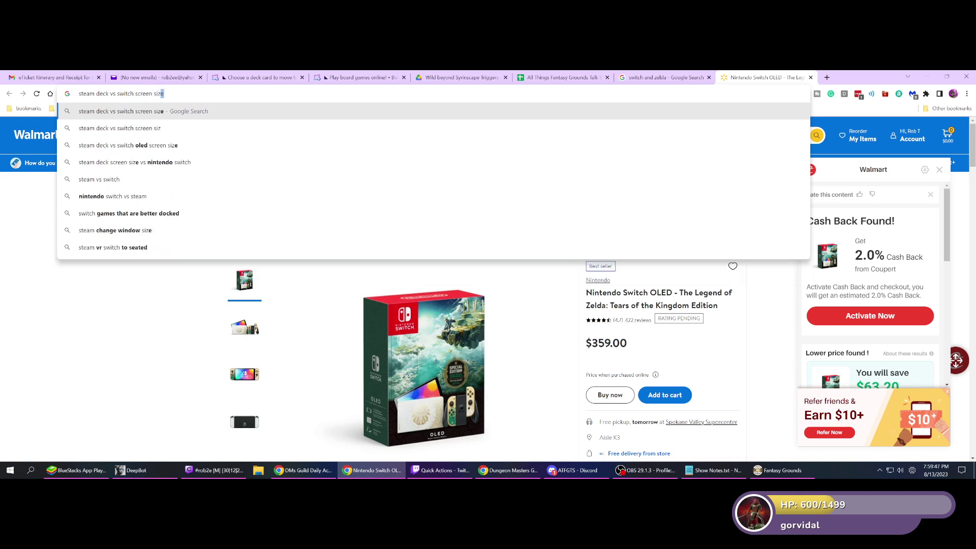
key(Return)
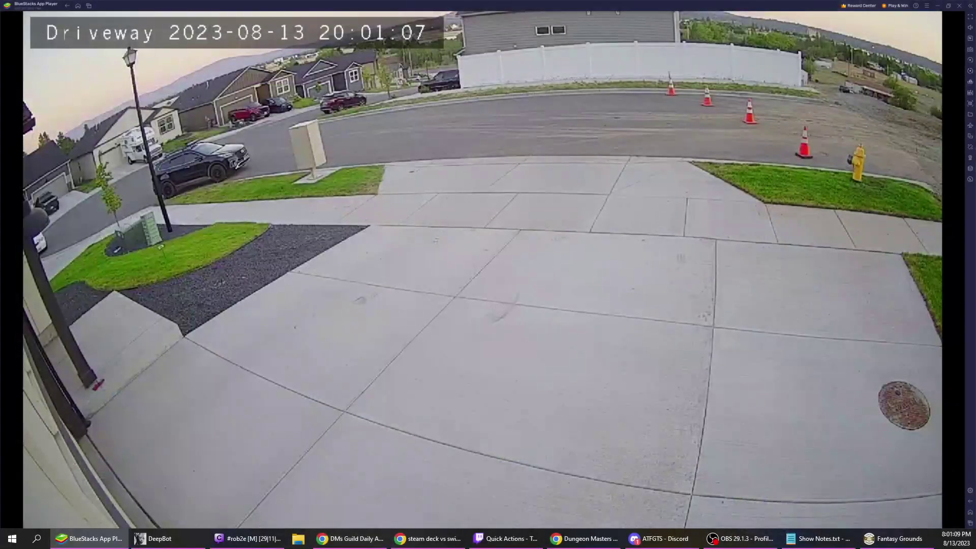
- Leave the full-screen driveway camera feed and return to the OBS broadcast window
key(alt+Tab)
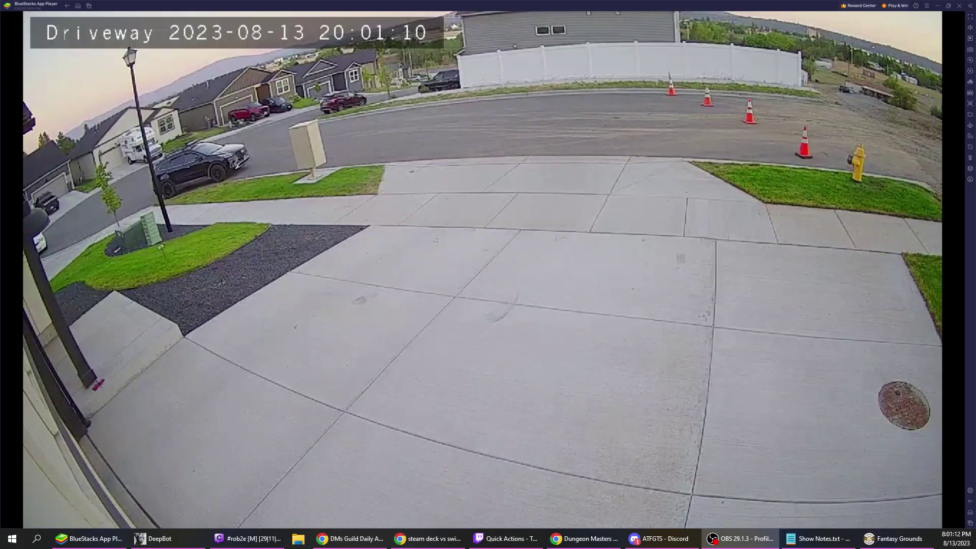
key(alt+Tab)
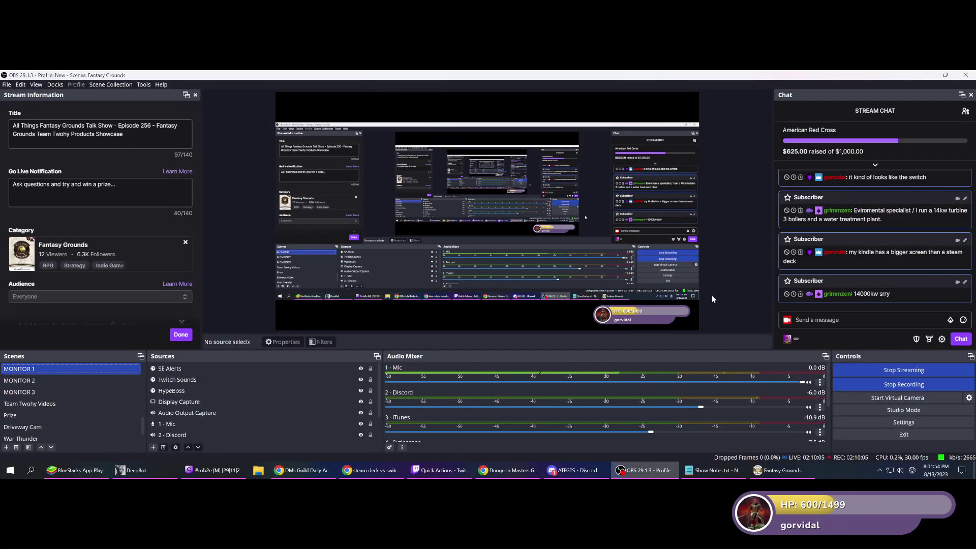
- Close the Steam Deck screen-size tab and select 'switch and' in the zelda search query
click(372, 473)
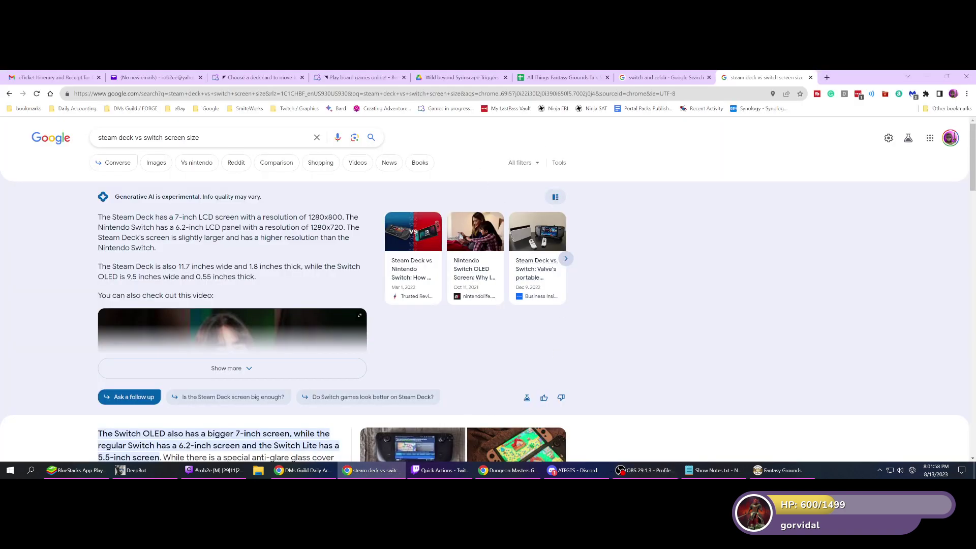
click(810, 78)
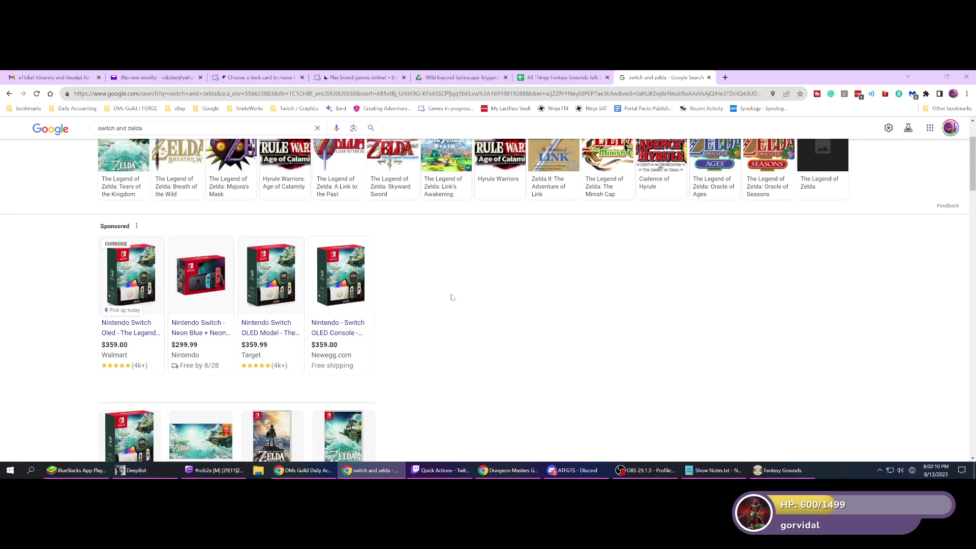
scroll(447, 294, up, 2)
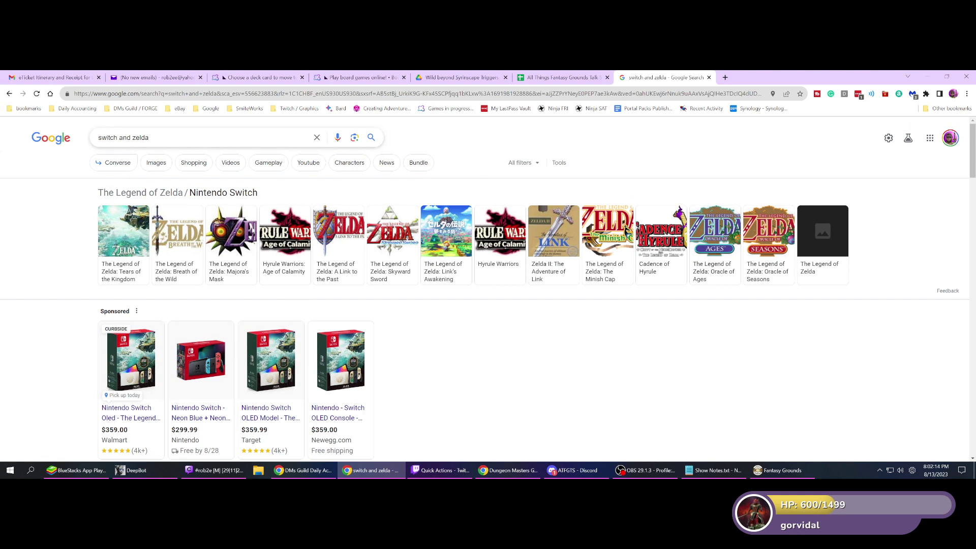
drag(132, 138, 79, 147)
- Search 'legend of zelda', then refine it to 'legend of zelda ocarina of time'
text(legend)
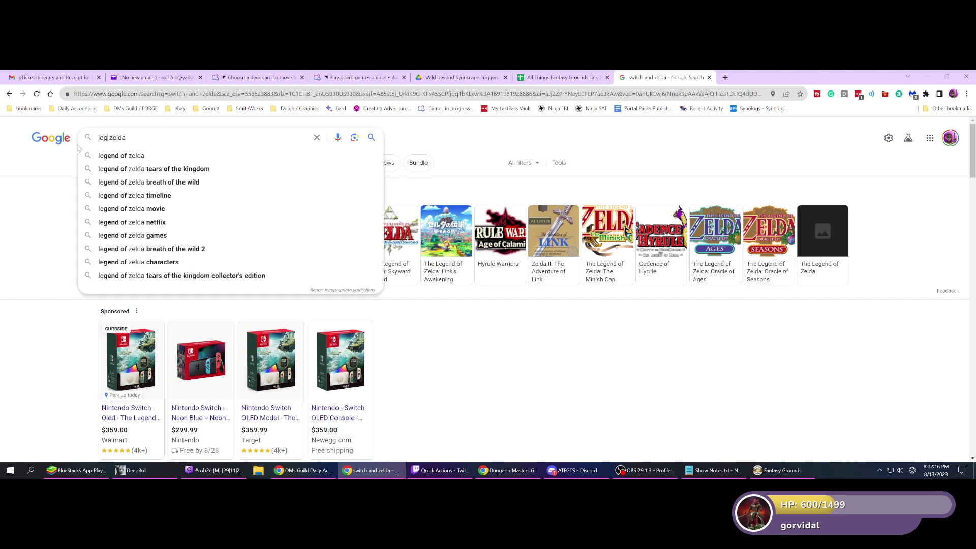
text( of)
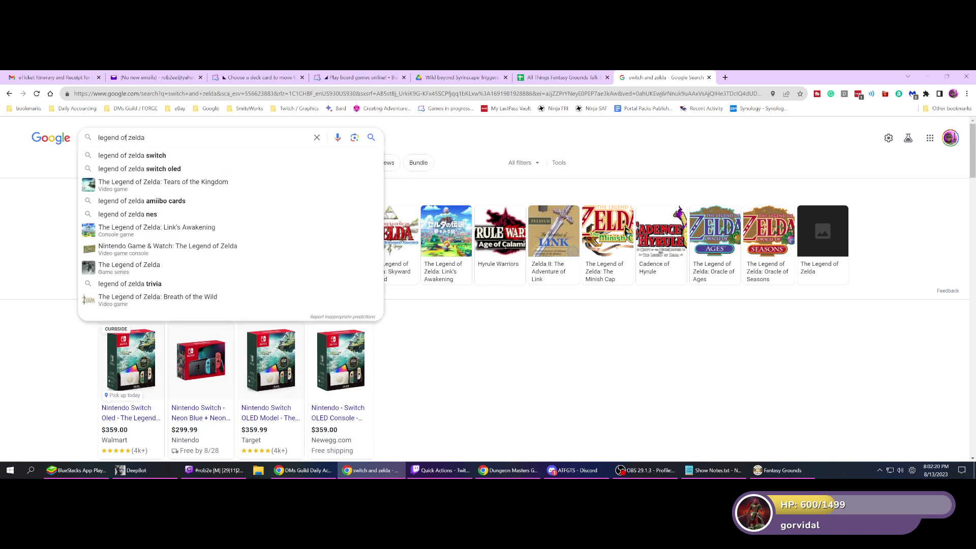
key(Return)
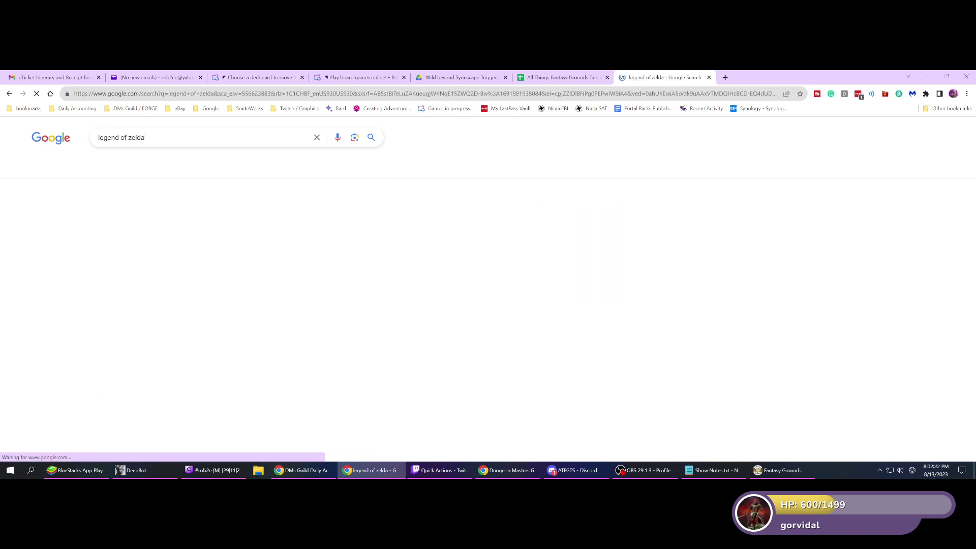
click(228, 137)
text(oco)
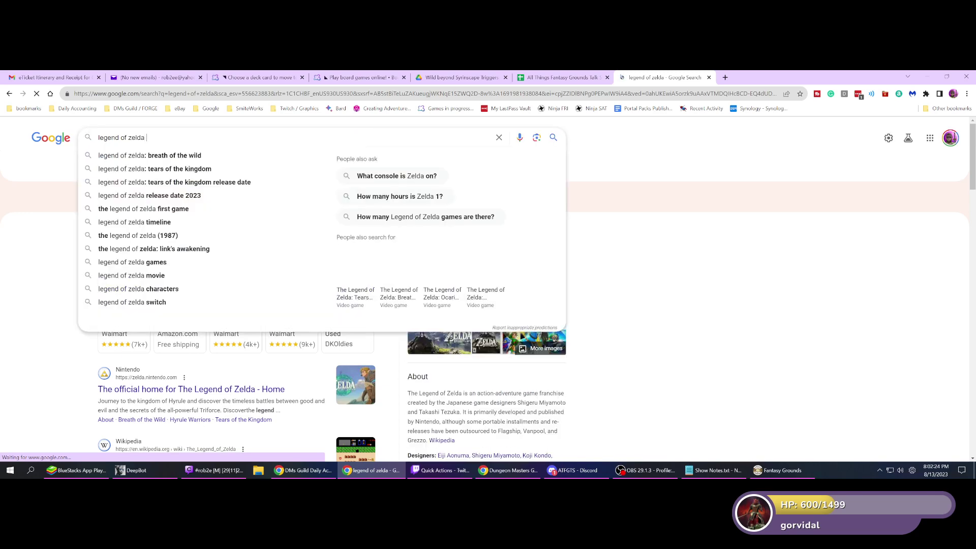
text(rina of time)
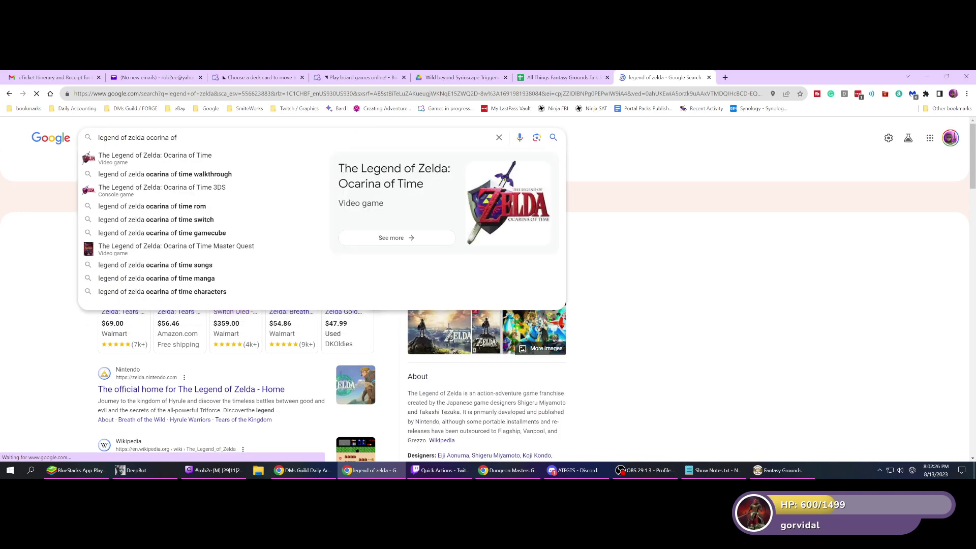
key(Return)
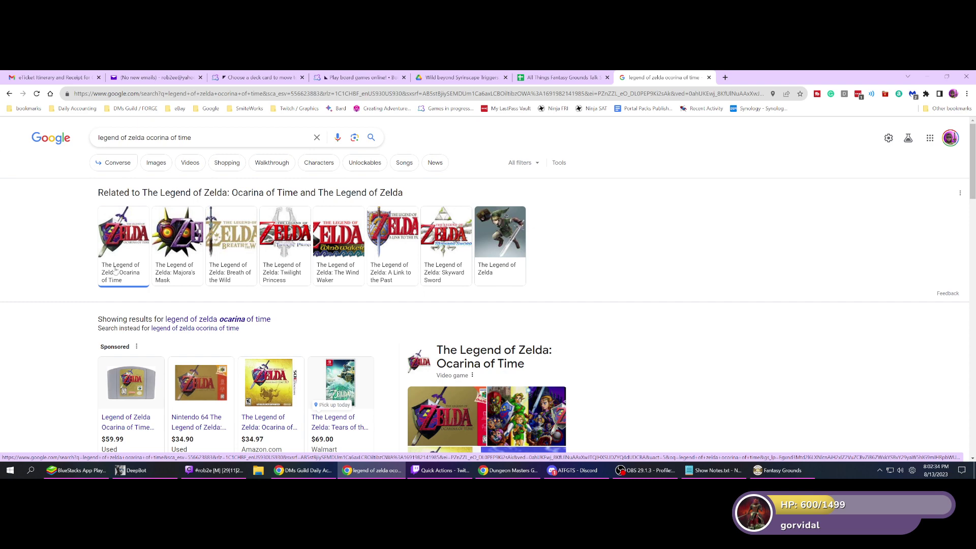
- Review the Ocarina of Time results, highlighting 'Nintendo 64' in the game description
scroll(67, 278, down, 4)
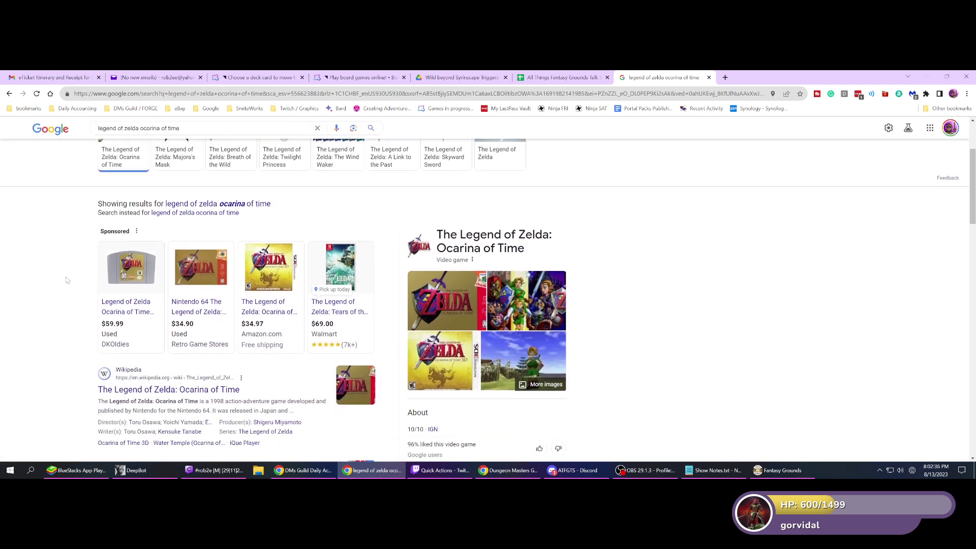
scroll(66, 280, down, 3)
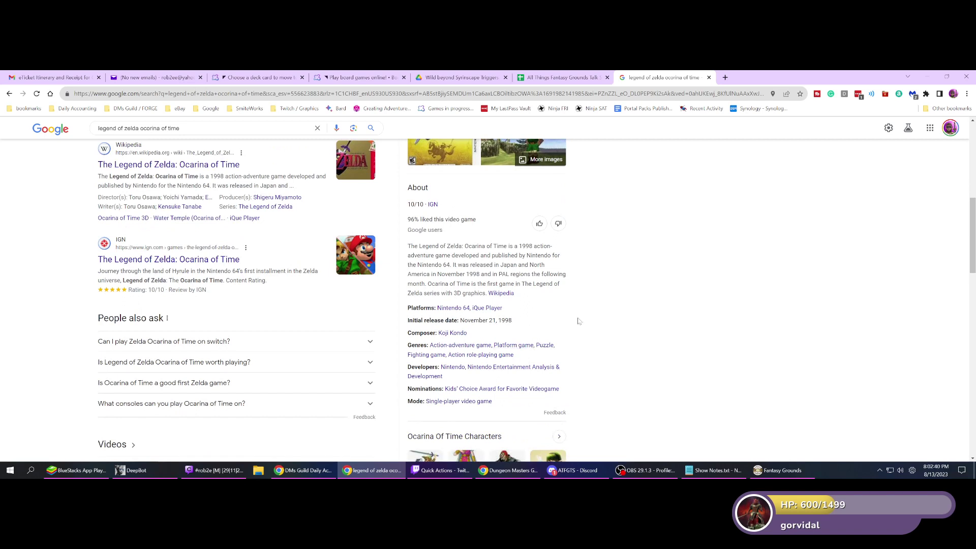
scroll(567, 317, up, 1)
scroll(567, 317, up, 1)
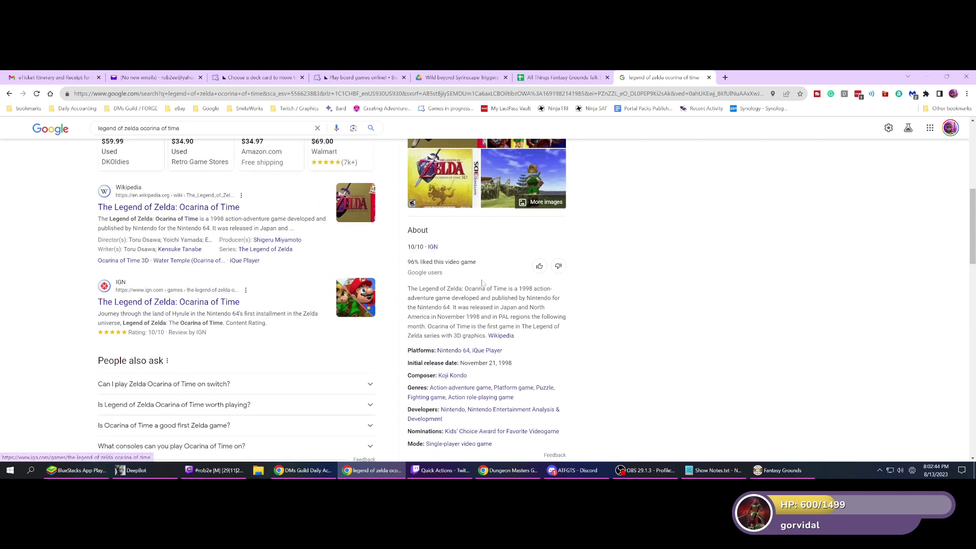
drag(417, 308, 450, 307)
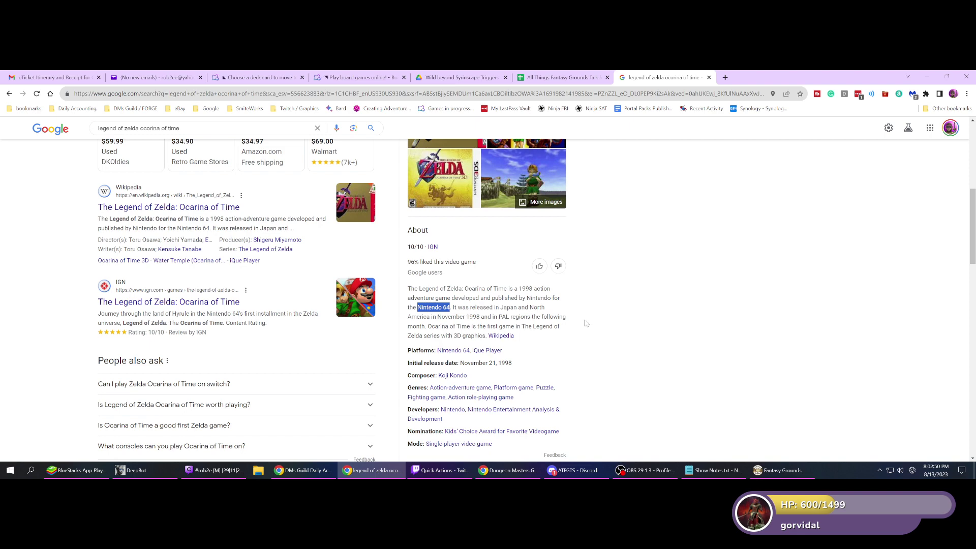
scroll(585, 323, down, 1)
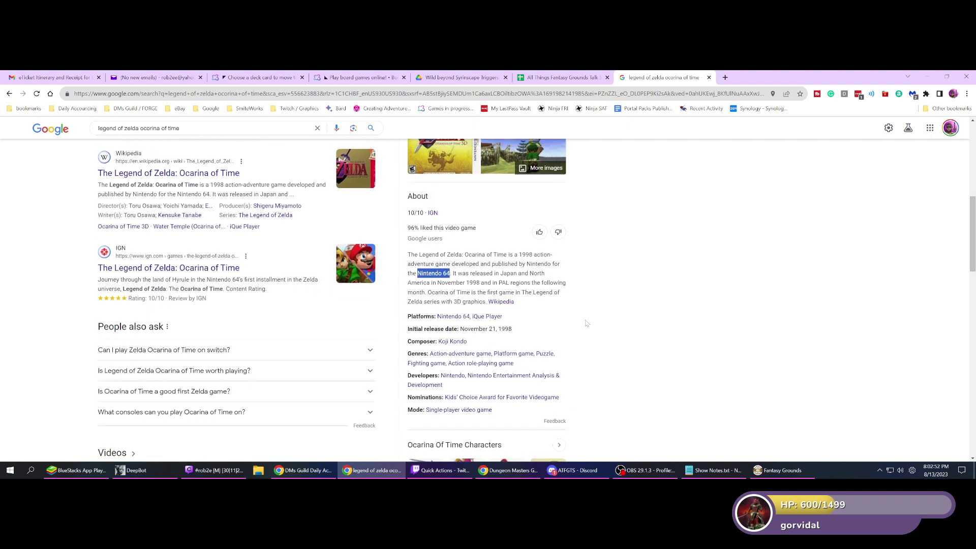
scroll(587, 324, up, 1)
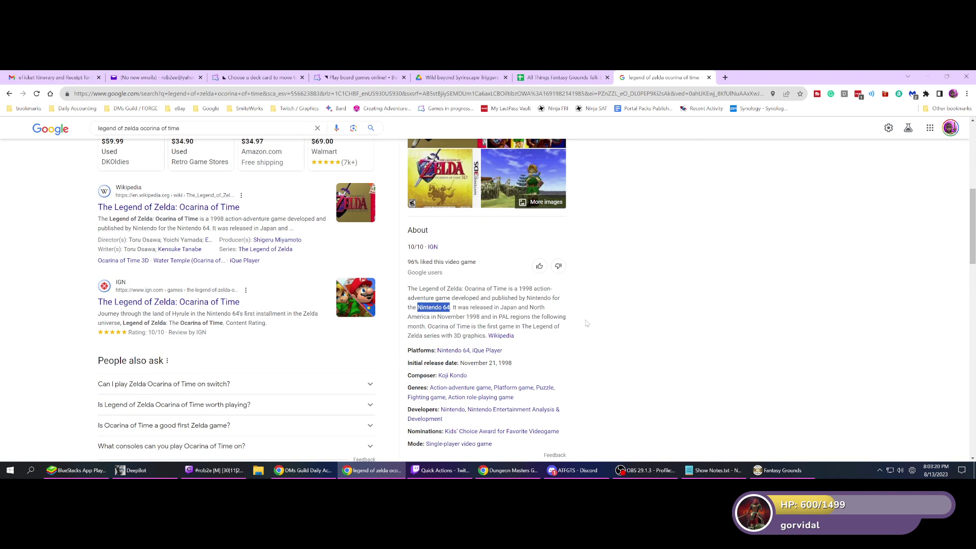
- Open the Ocarina of Time Wikipedia article and scroll through it
click(501, 336)
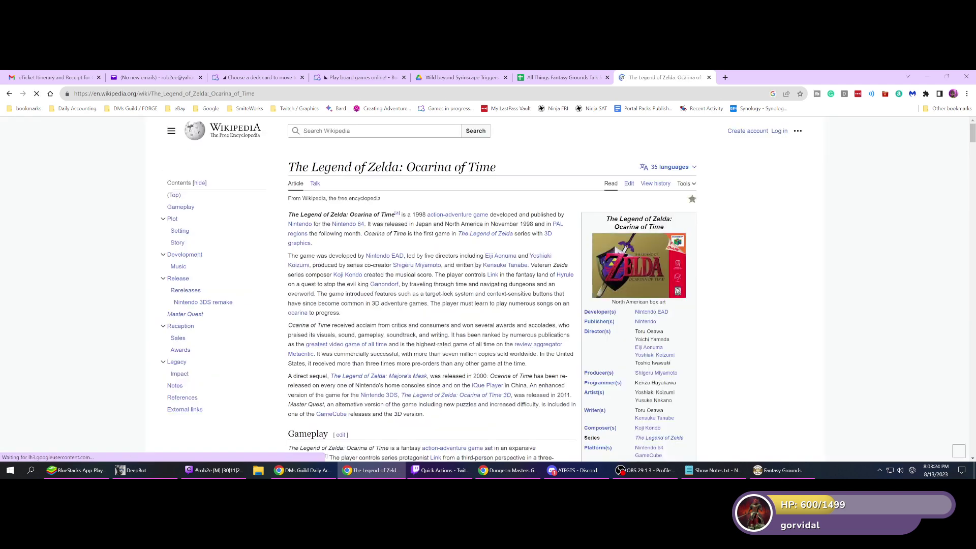
scroll(504, 339, down, 3)
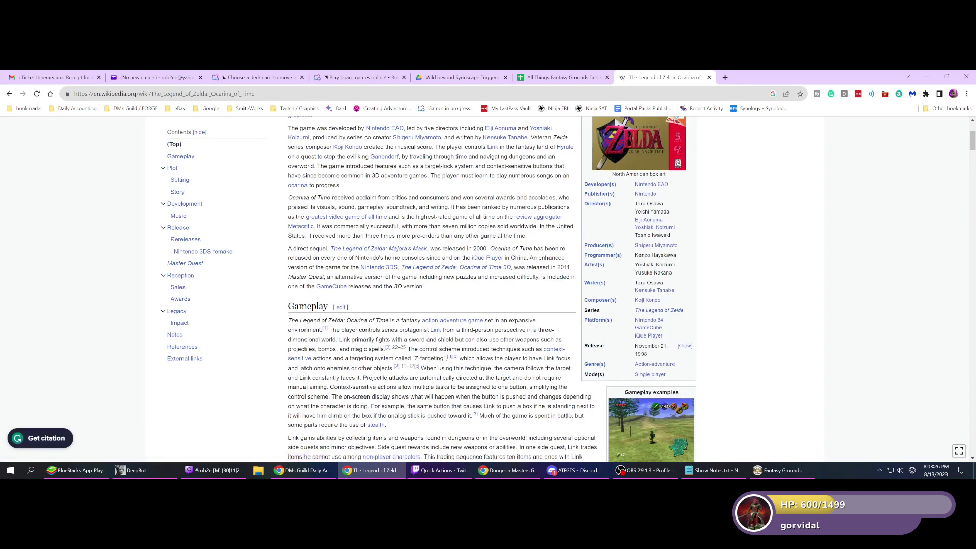
scroll(429, 291, up, 3)
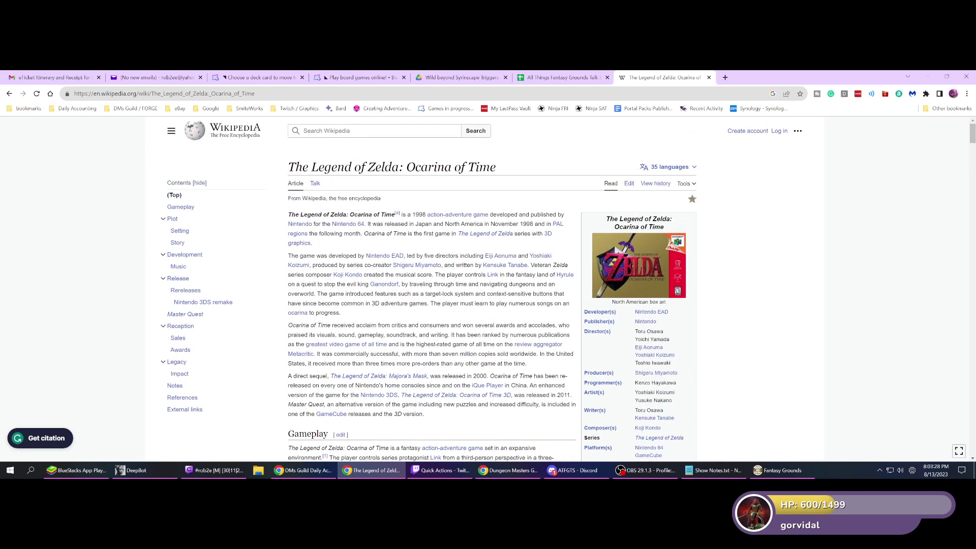
scroll(475, 289, down, 1)
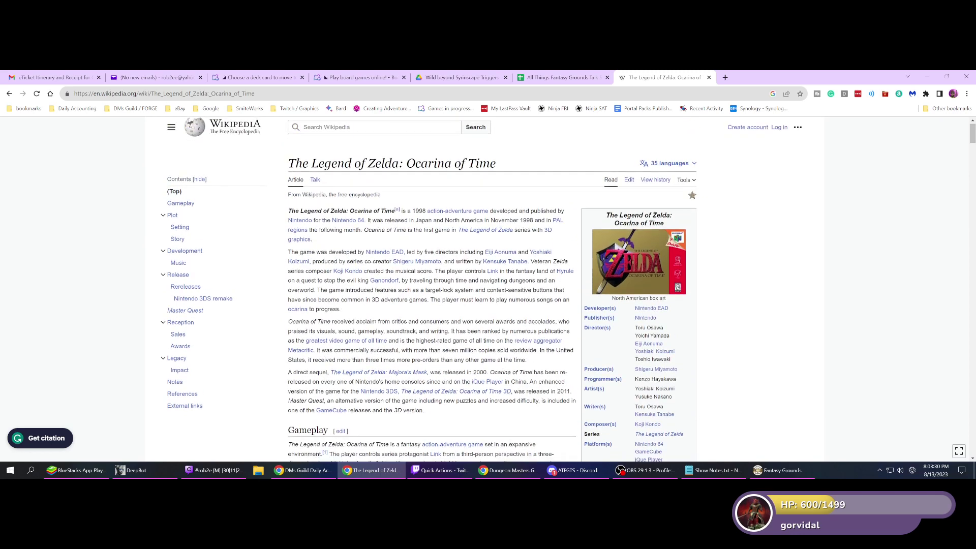
scroll(429, 290, down, 1)
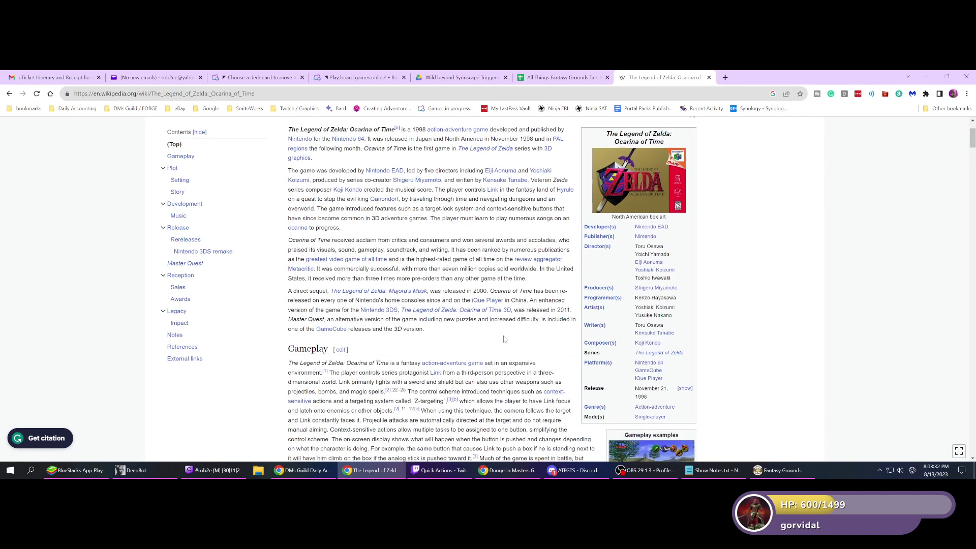
scroll(428, 290, up, 2)
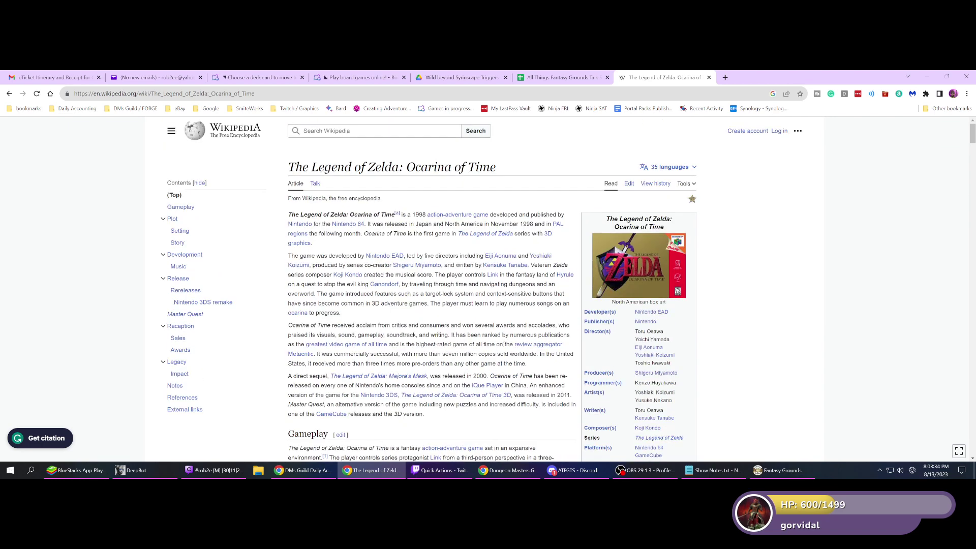
scroll(488, 290, down, 3)
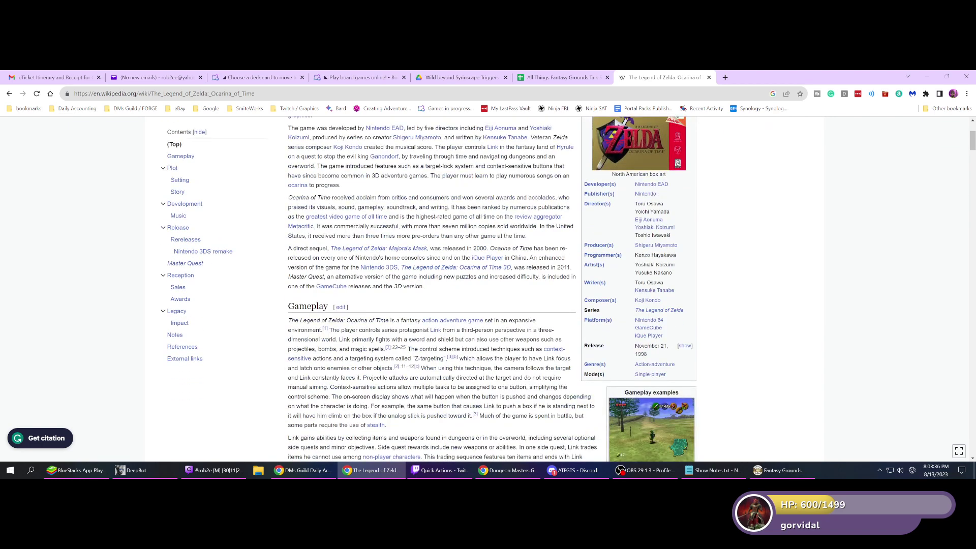
scroll(488, 290, down, 1)
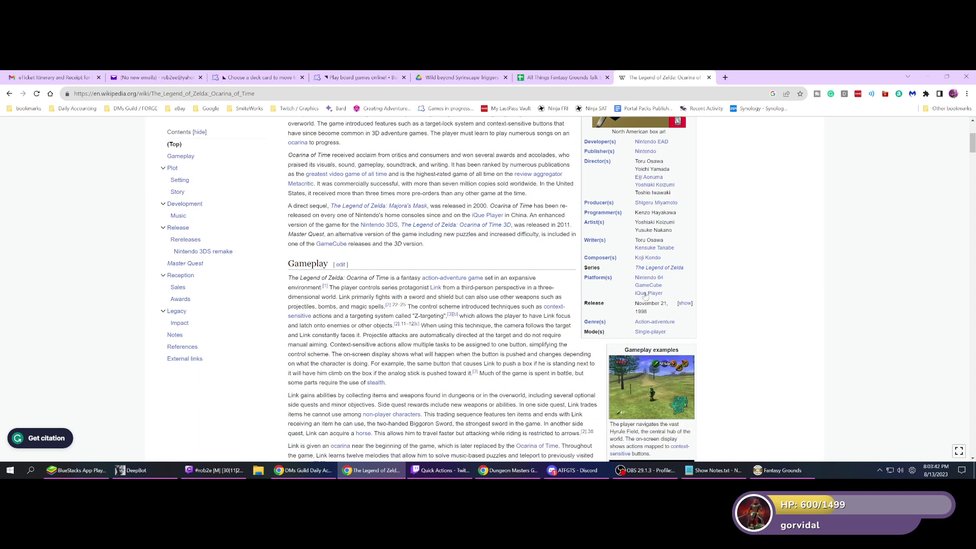
- Follow The Legend of Zelda series link, then the Tears of the Kingdom latest-release link
click(674, 270)
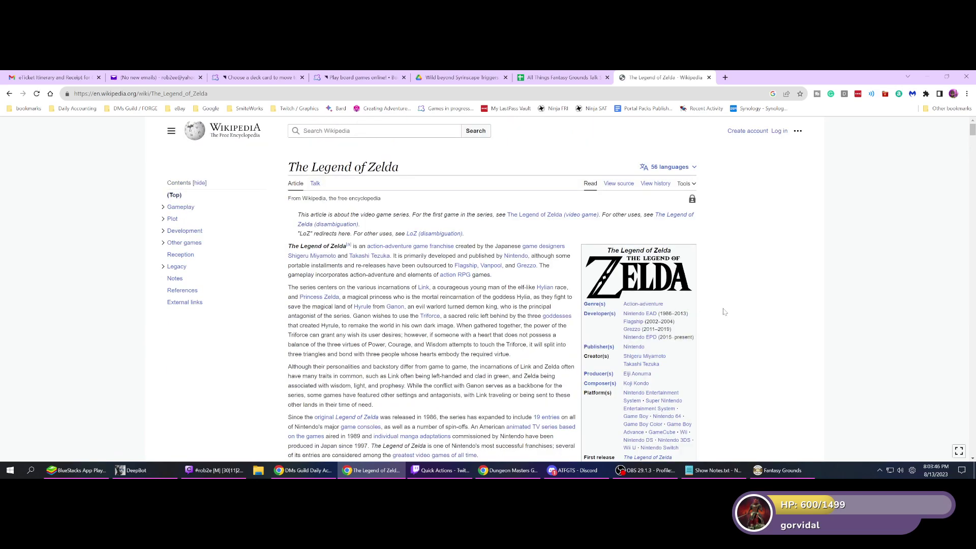
scroll(724, 312, down, 3)
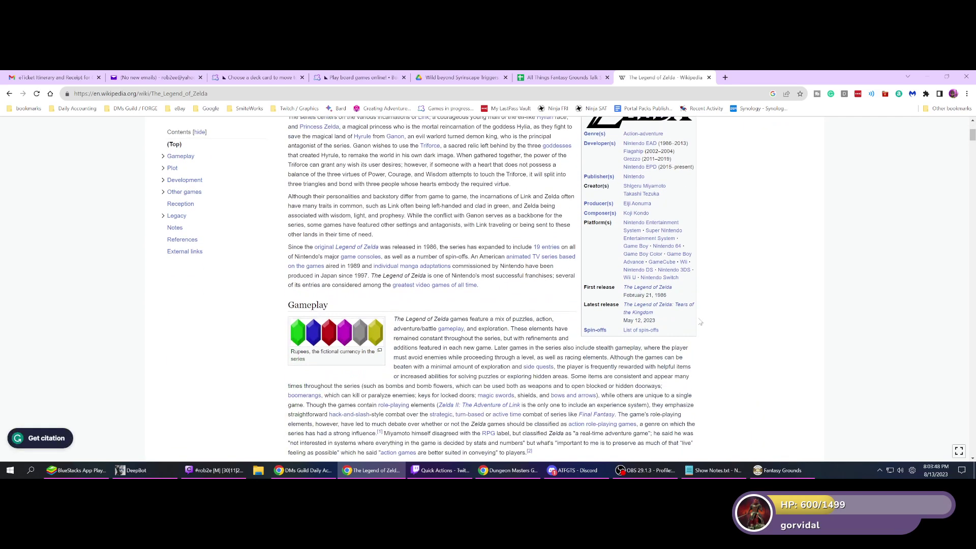
mouse_move(684, 311)
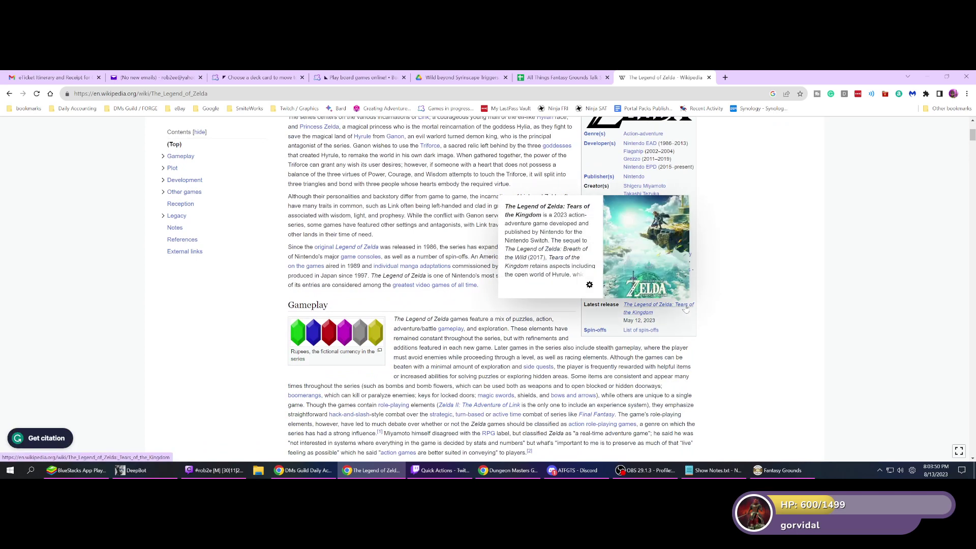
click(654, 307)
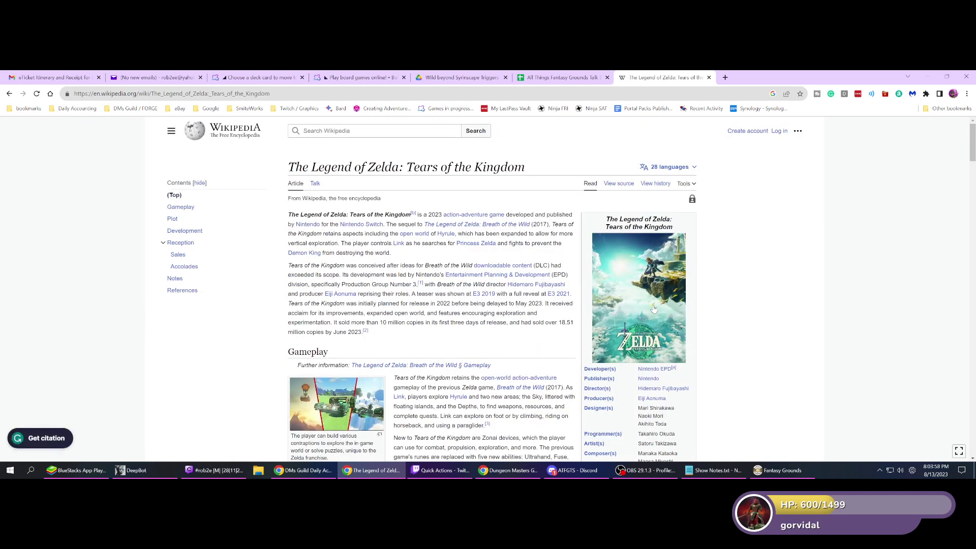
- Google 'tears of the kingdom trailer' and open the Official Launch Trailer on YouTube
scroll(515, 313, down, 2)
scroll(515, 312, up, 2)
click(397, 93)
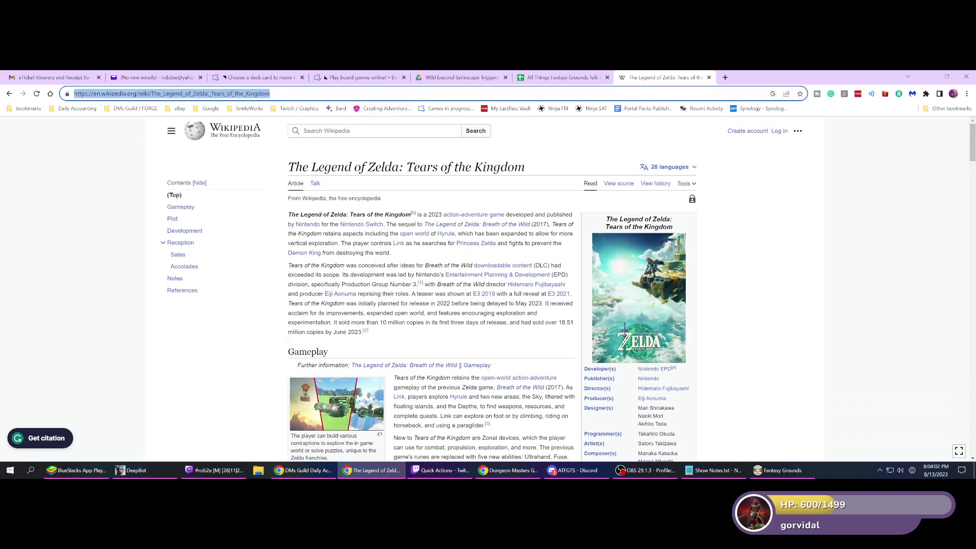
text(tears of the kin)
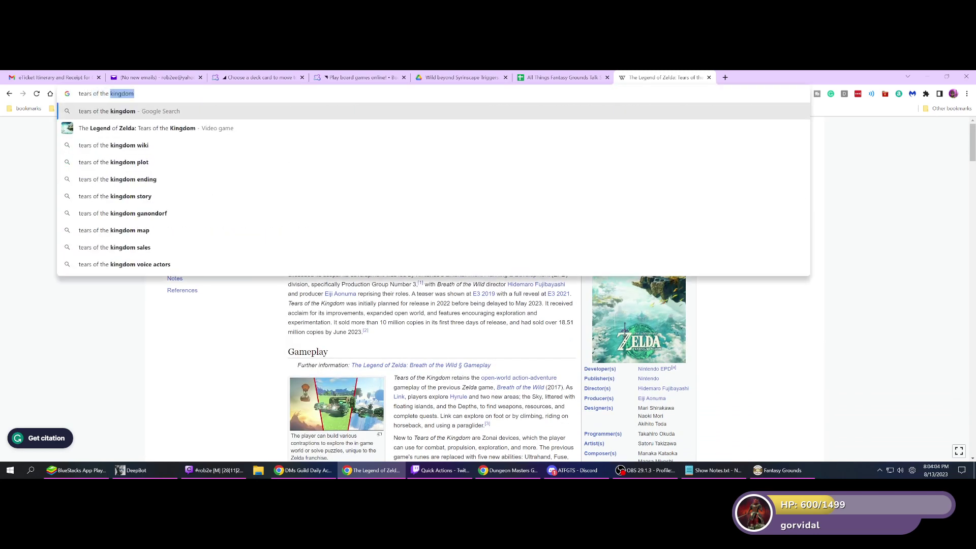
text(gdom )
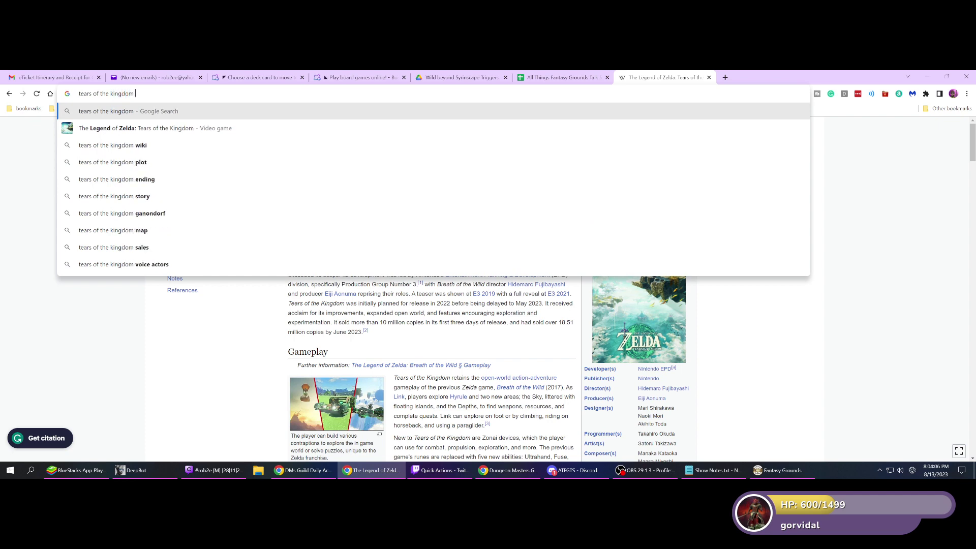
text(trailer)
key(Return)
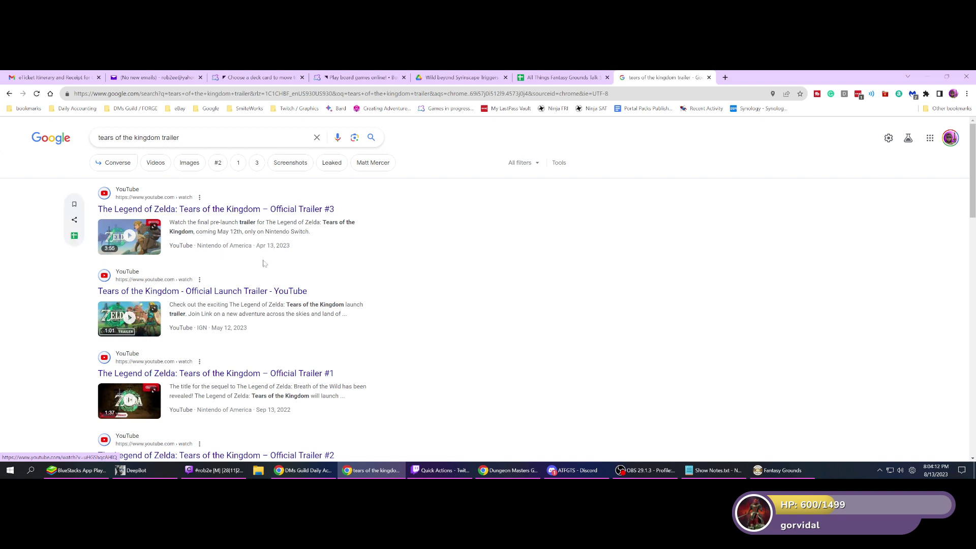
click(250, 291)
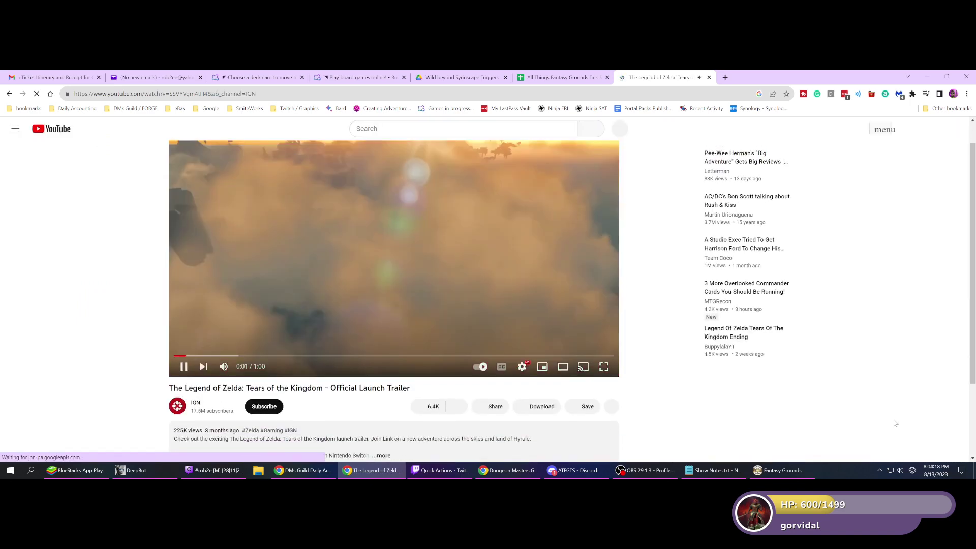
- Play the Tears of the Kingdom trailer full screen at lowered volume until it ends
key(F11)
key(f)
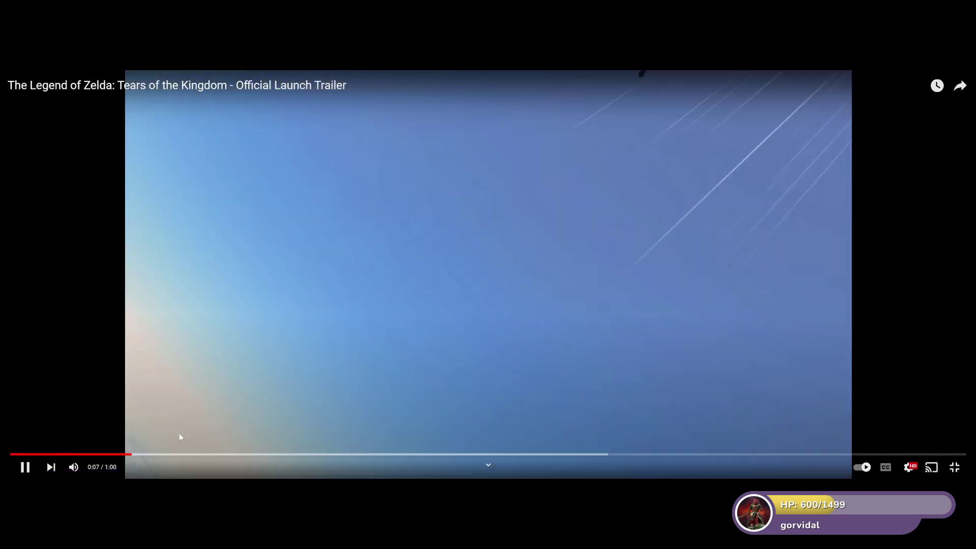
mouse_move(73, 467)
drag(102, 468, 97, 467)
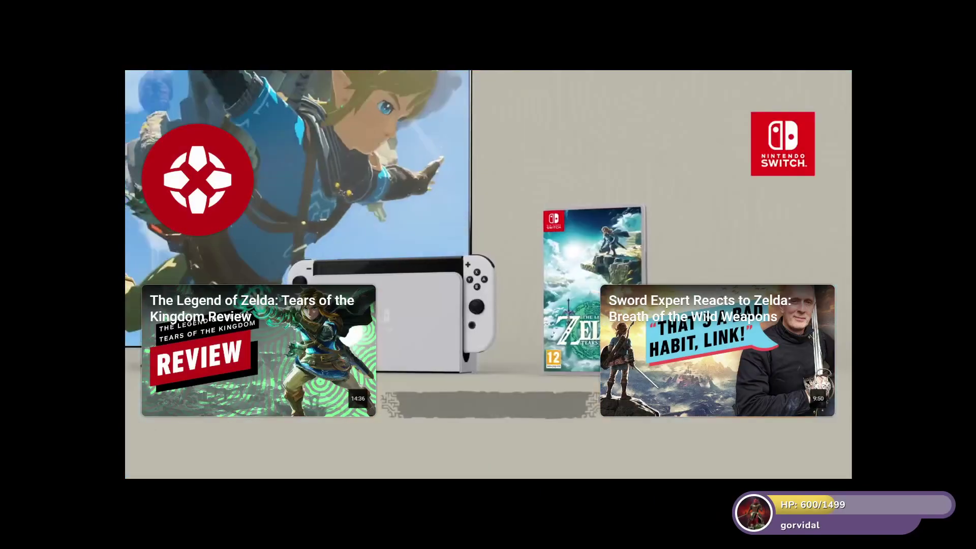
mouse_move(54, 345)
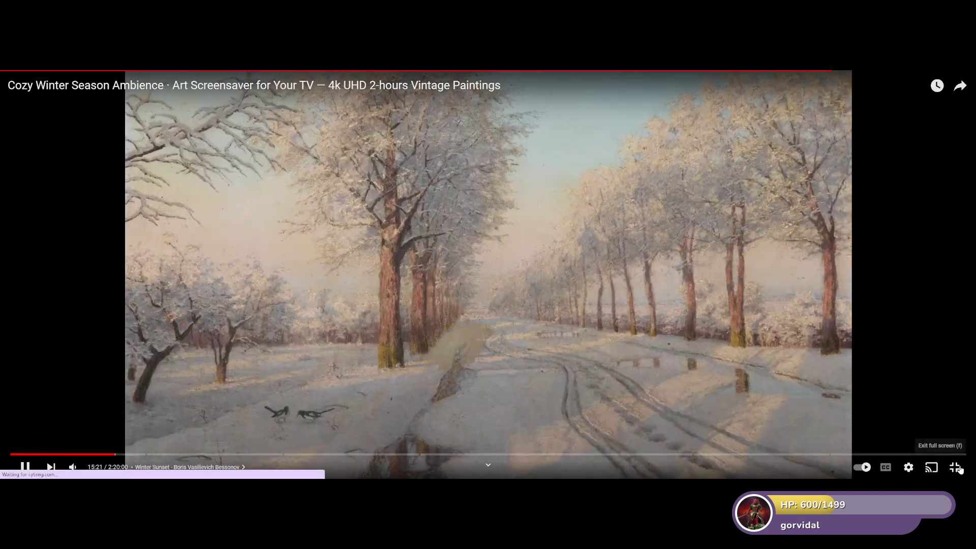
- Exit full-screen playback and show the YouTube notifications list
click(956, 467)
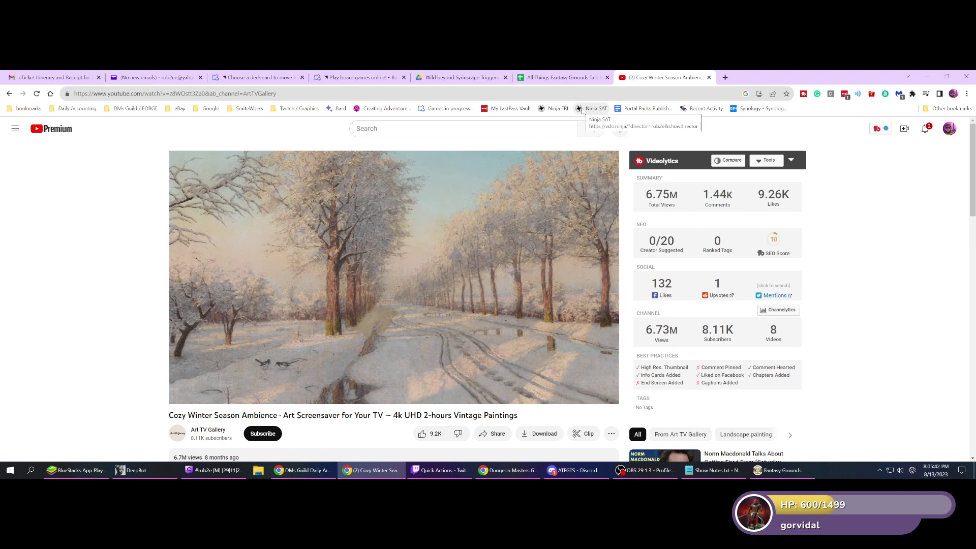
click(932, 130)
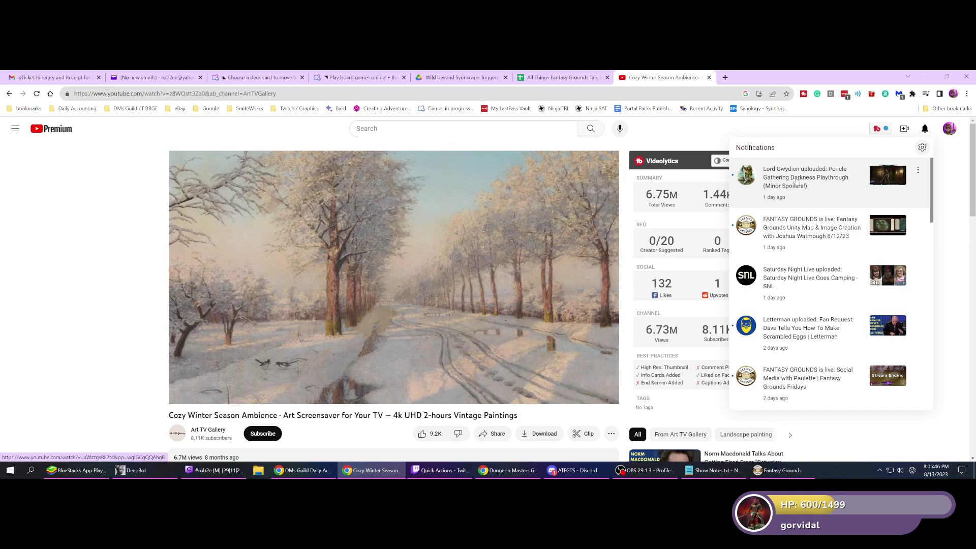
- Open the Pericle Gathering Darkness Playthrough video, pause and like it, then visit its channel
click(797, 181)
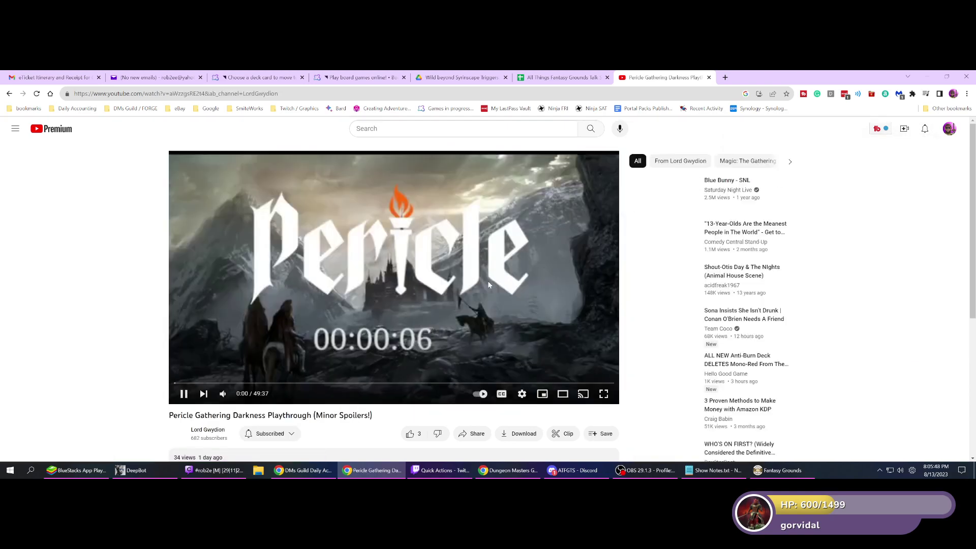
click(184, 393)
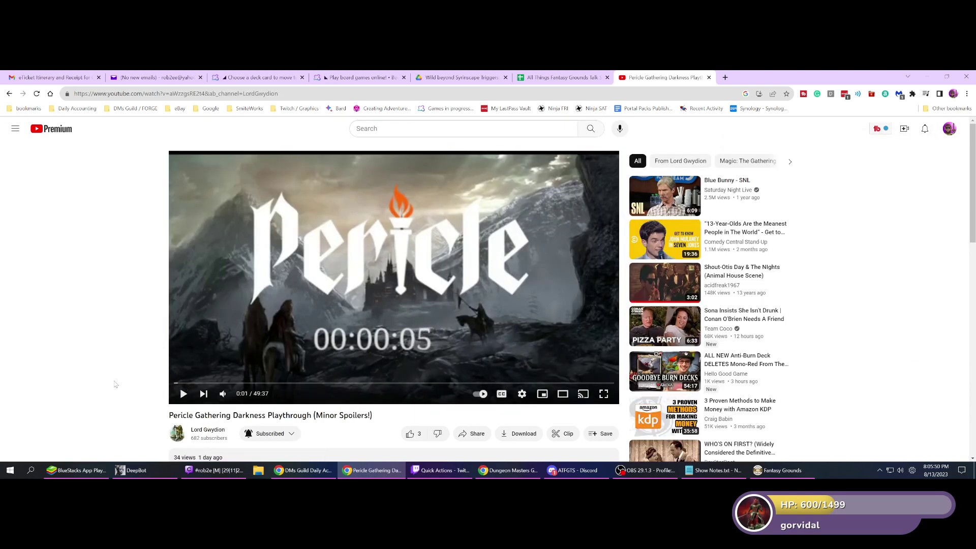
scroll(115, 385, down, 1)
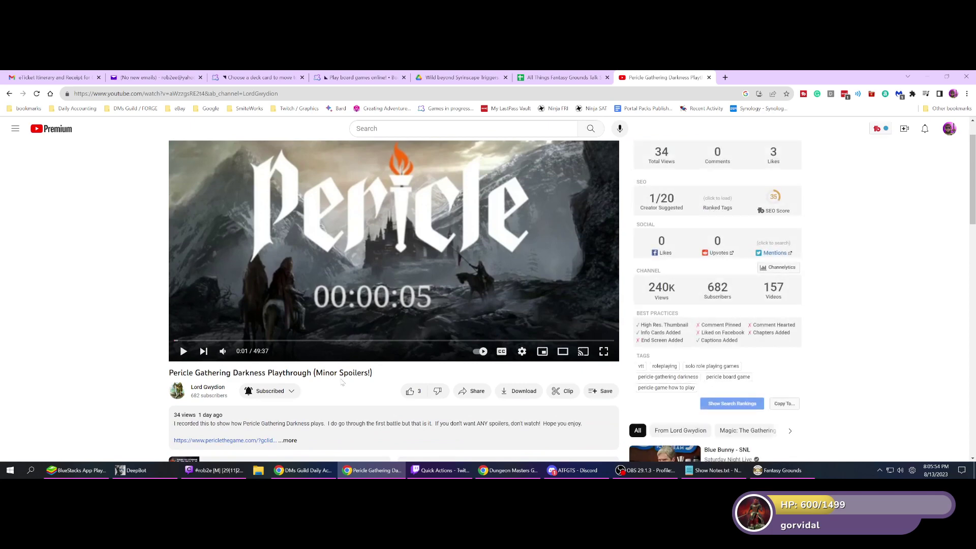
scroll(93, 315, up, 1)
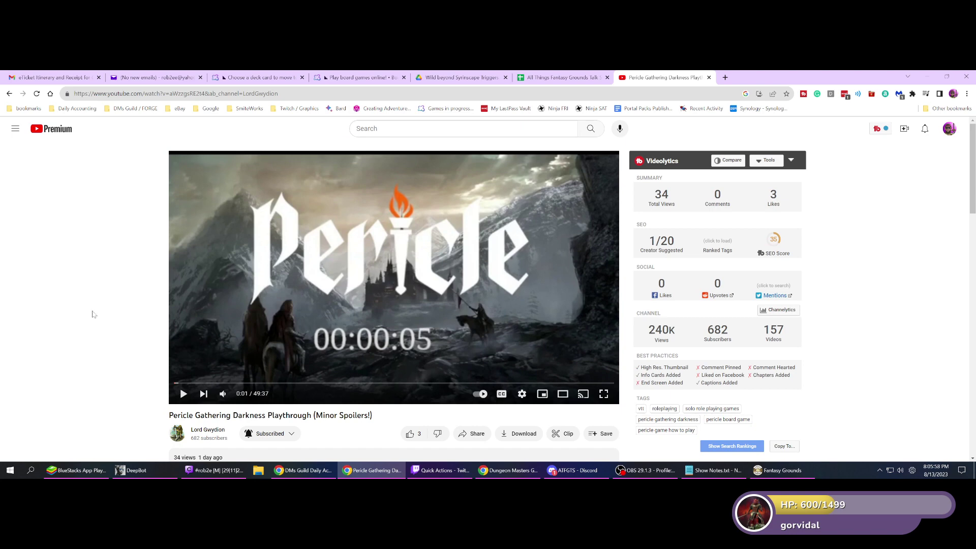
scroll(100, 314, down, 1)
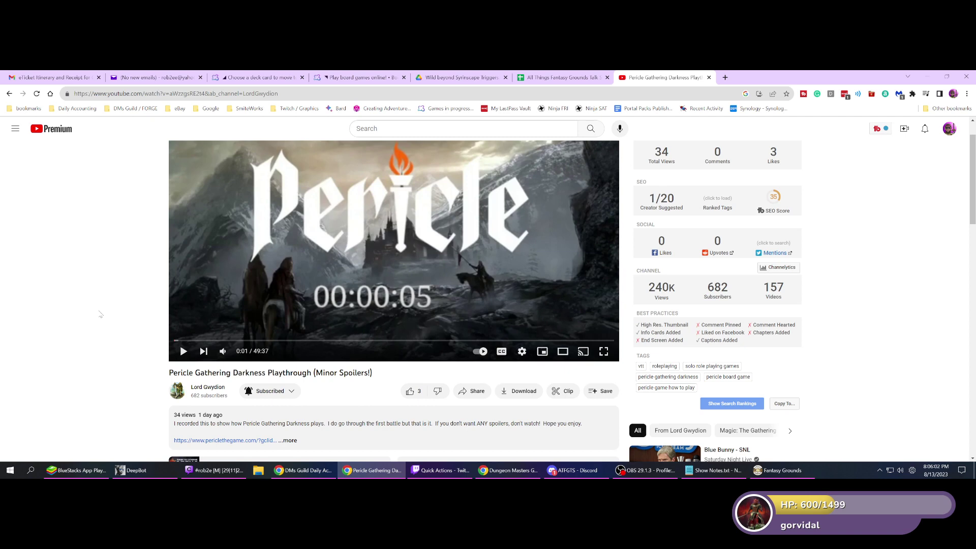
click(410, 391)
scroll(66, 324, up, 1)
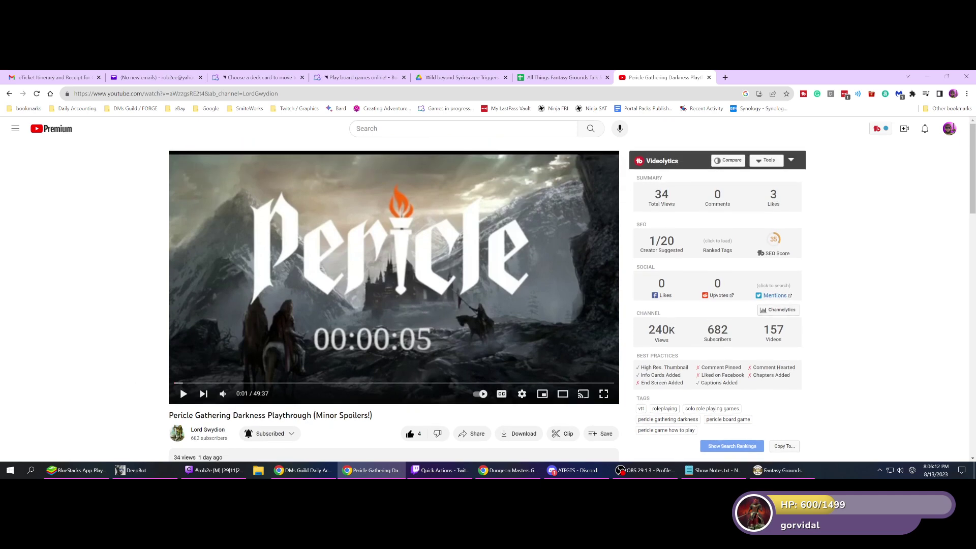
click(207, 430)
- Open the VB Matrix - Virtual Audio Router video, pause it and like it
scroll(356, 387, down, 2)
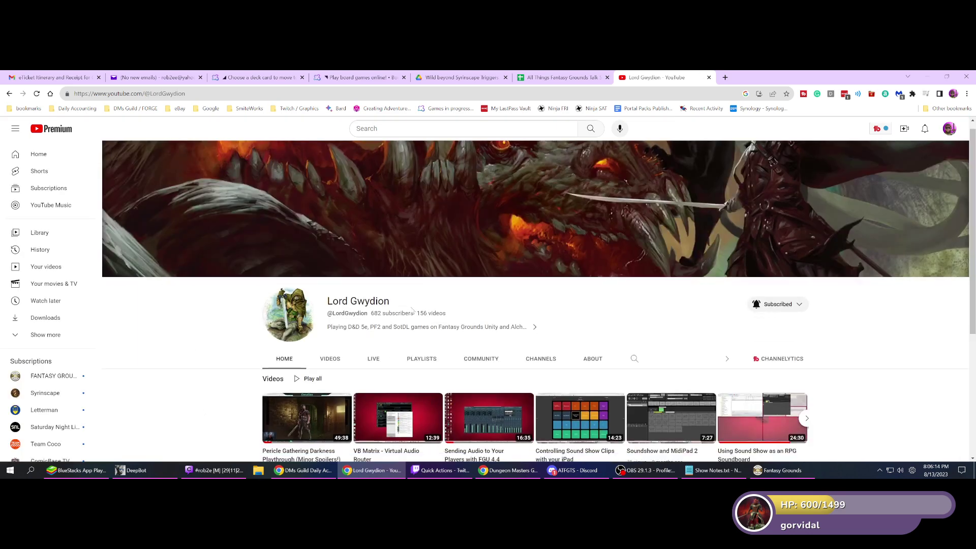
click(371, 379)
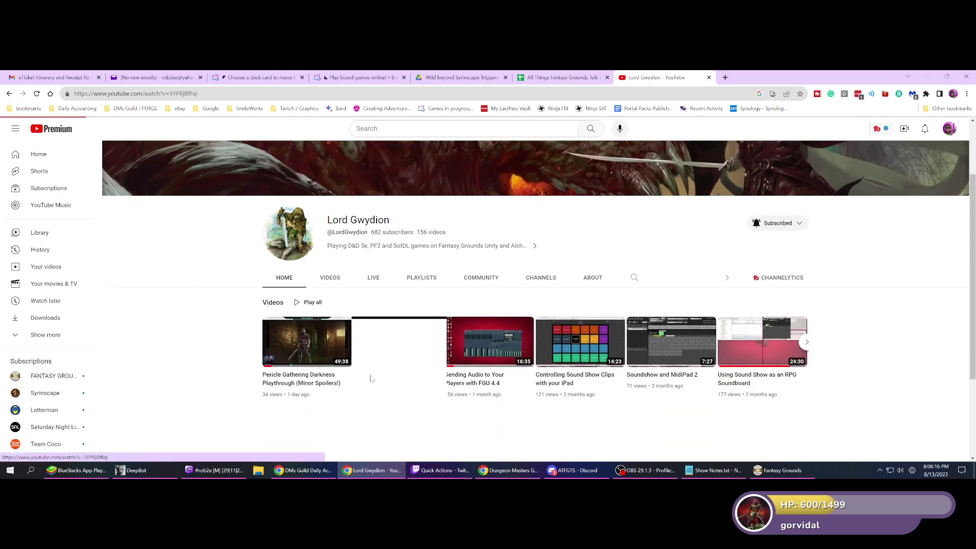
click(181, 399)
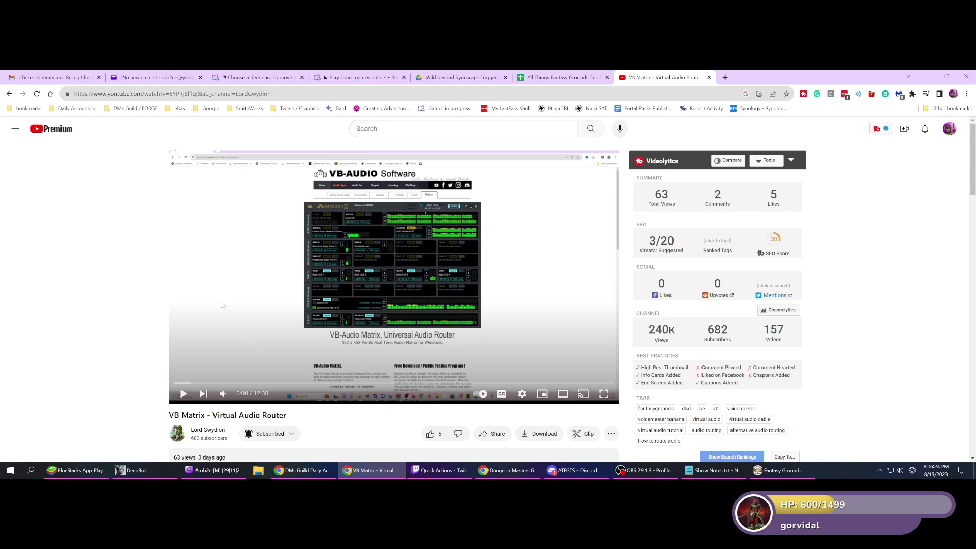
scroll(98, 260, down, 3)
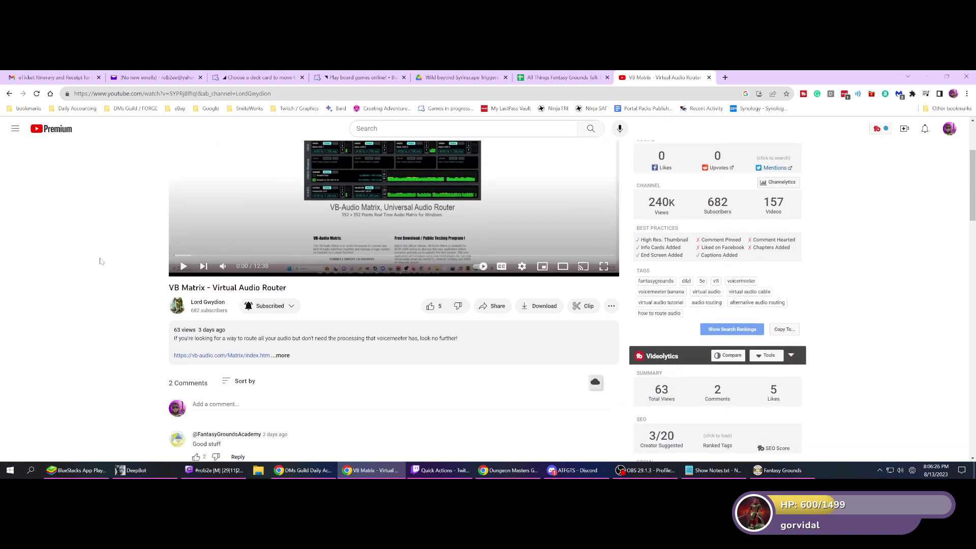
scroll(100, 261, down, 1)
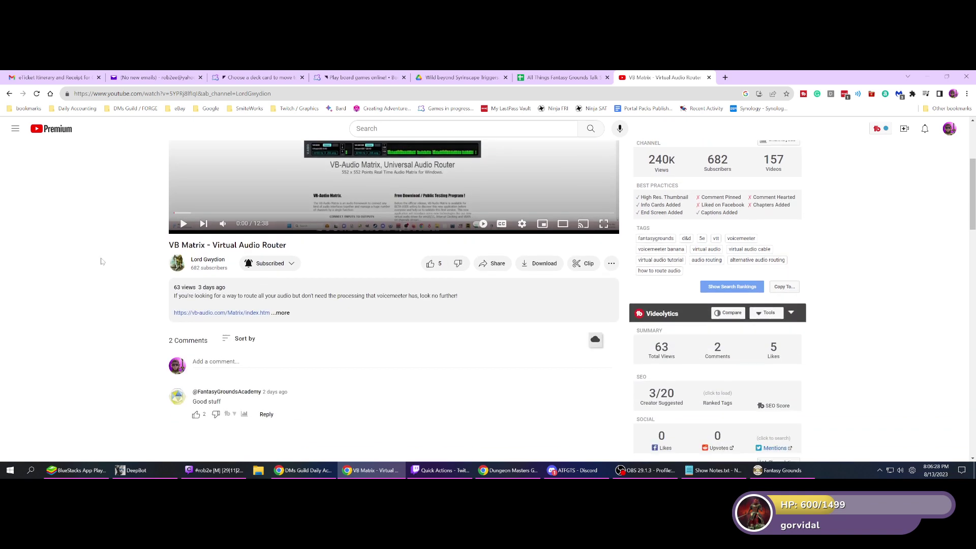
click(430, 263)
- Like the 'Good stuff' comment and close the VB Matrix video tab
scroll(108, 287, down, 2)
click(196, 329)
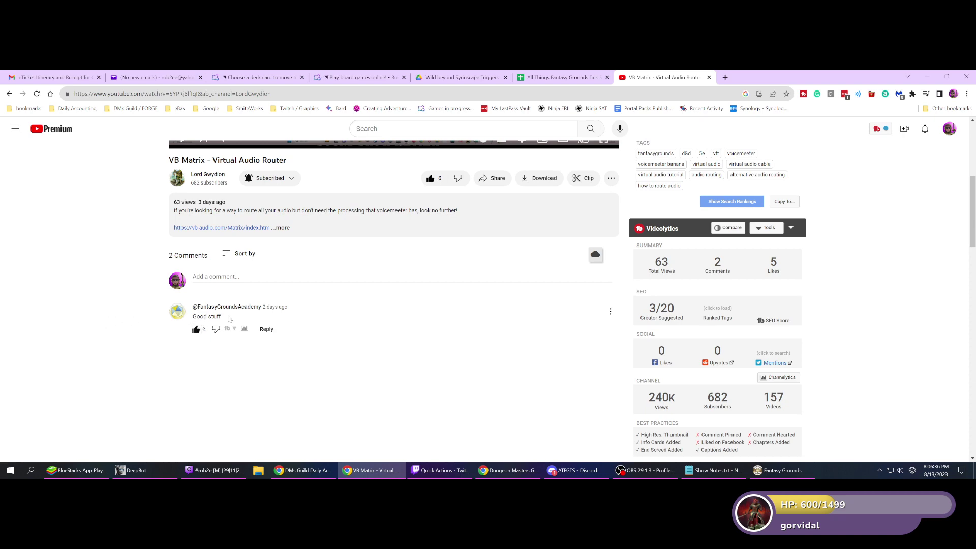
scroll(117, 298, up, 5)
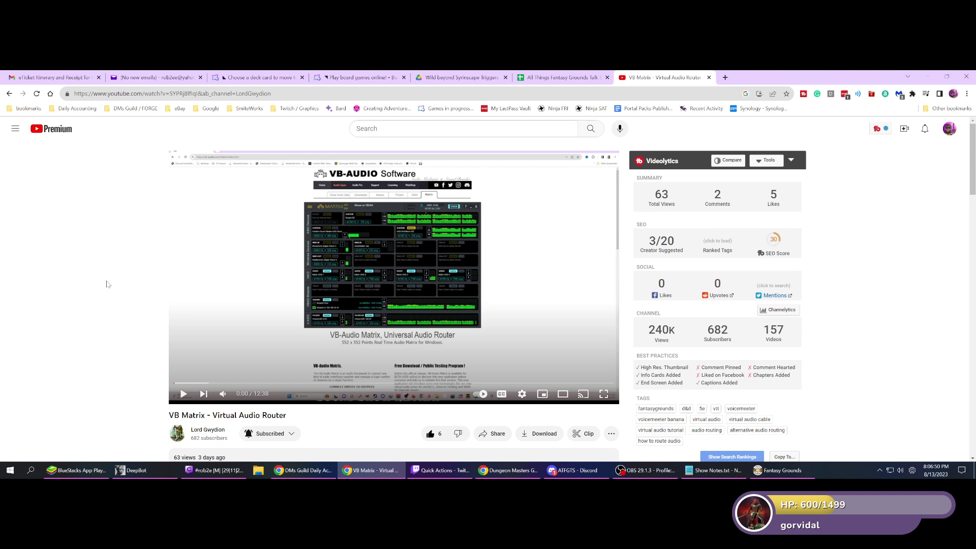
click(709, 78)
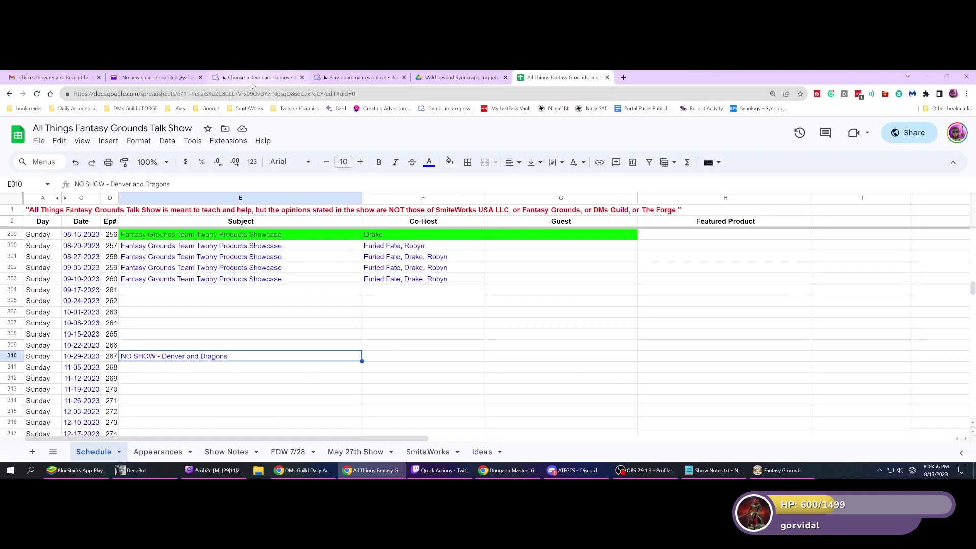
- Go to the Gmail inbox and open the Amazon Pharmacy order email
click(64, 80)
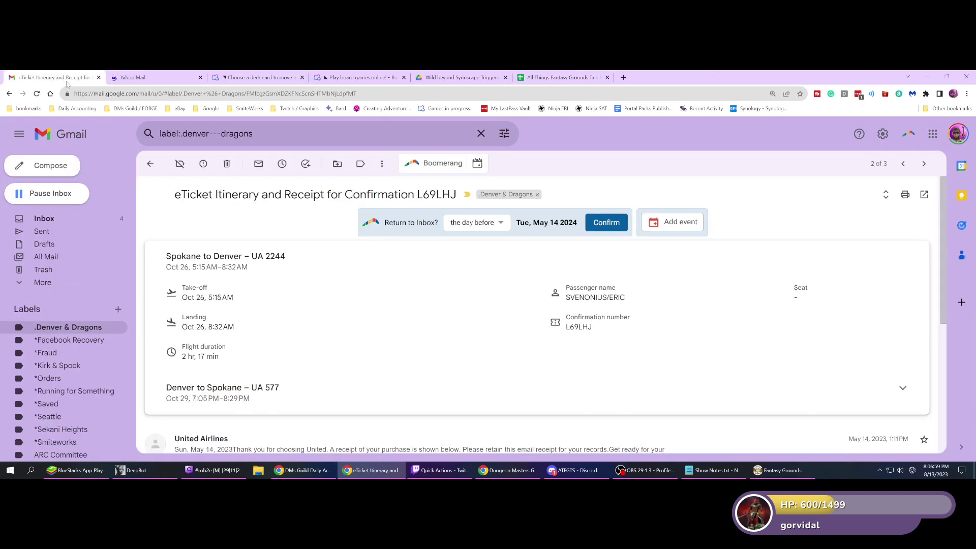
click(60, 220)
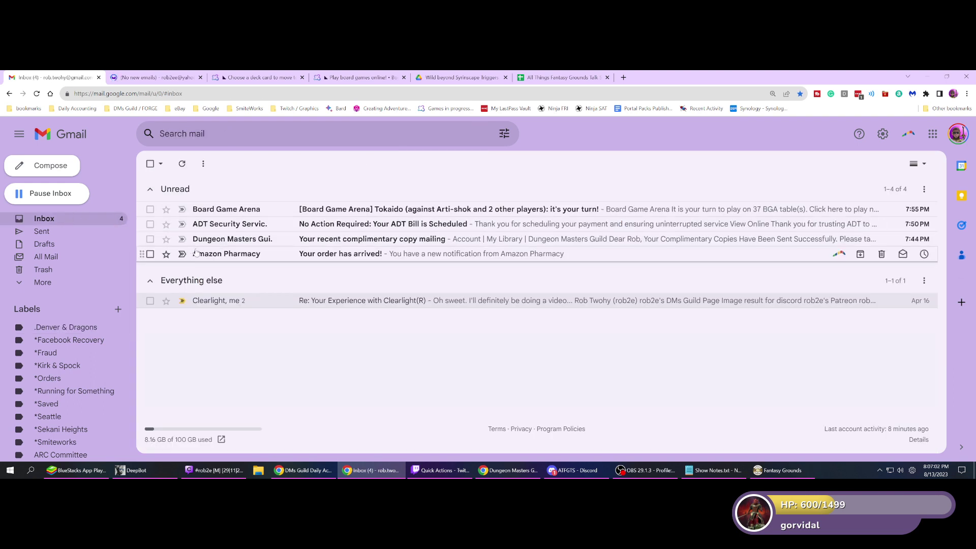
click(470, 254)
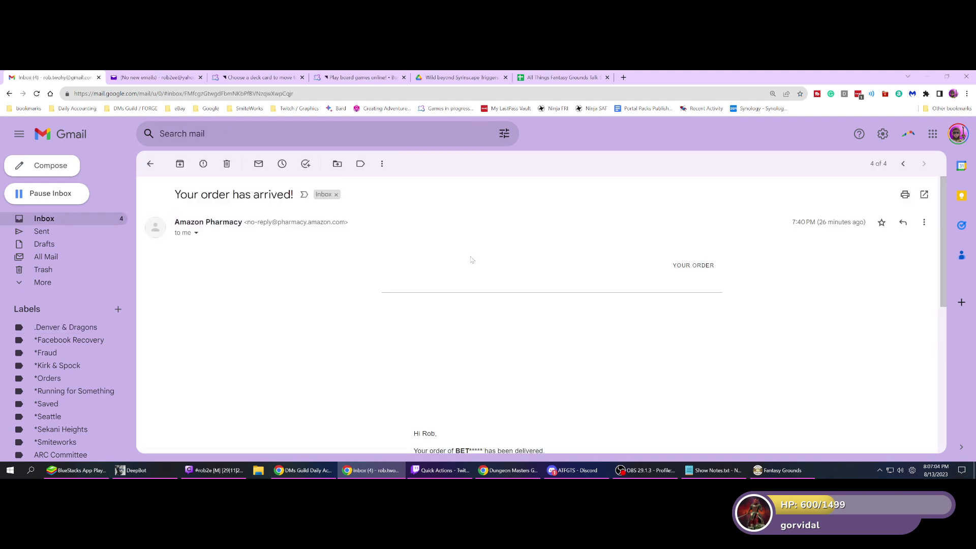
scroll(472, 260, down, 3)
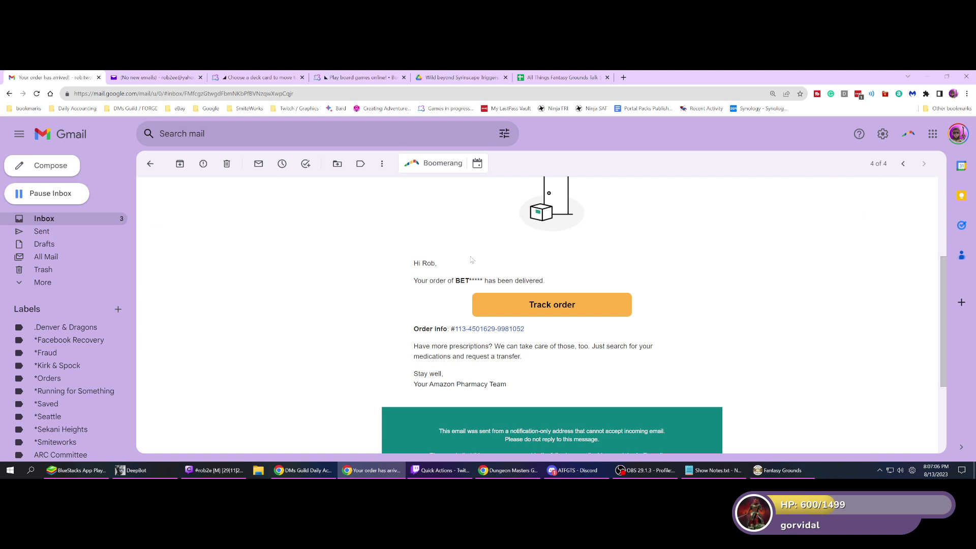
scroll(472, 260, up, 3)
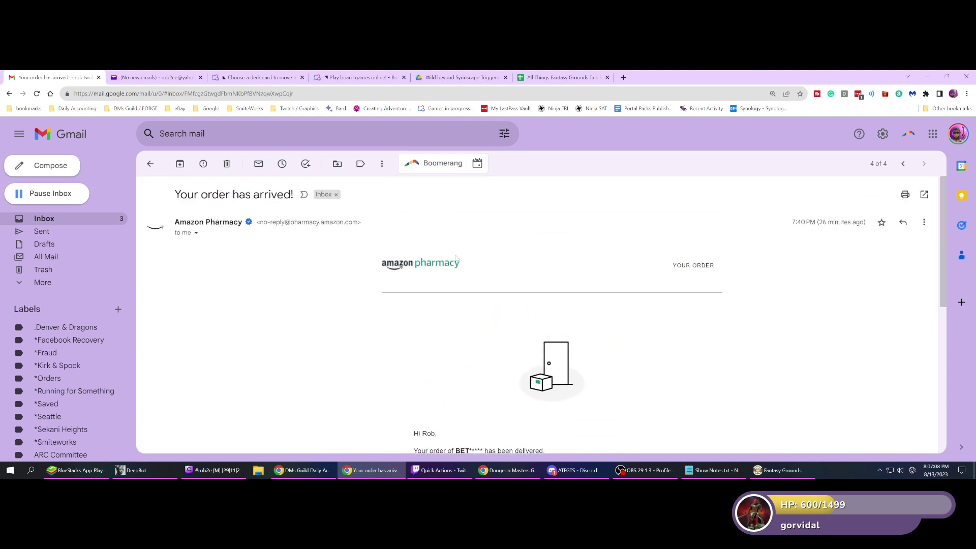
scroll(376, 244, down, 3)
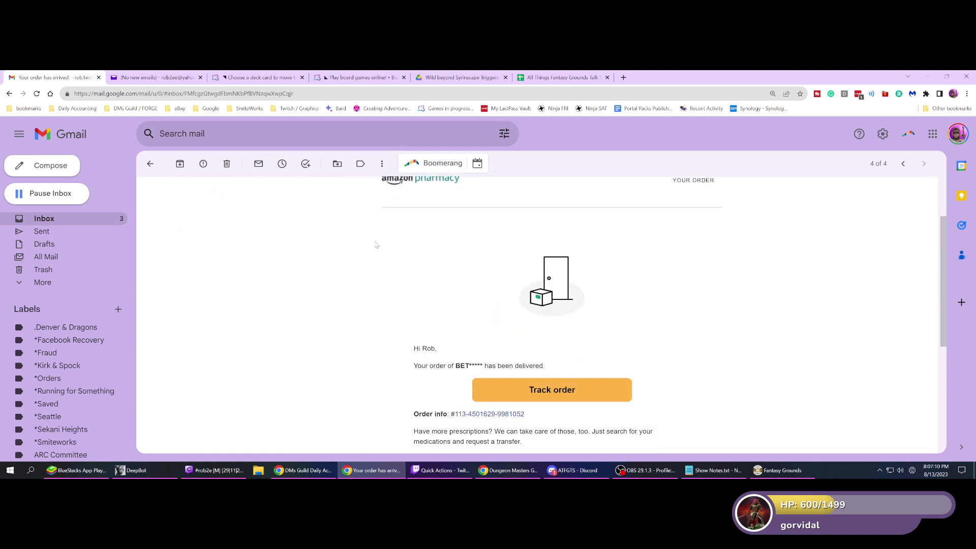
scroll(375, 244, up, 3)
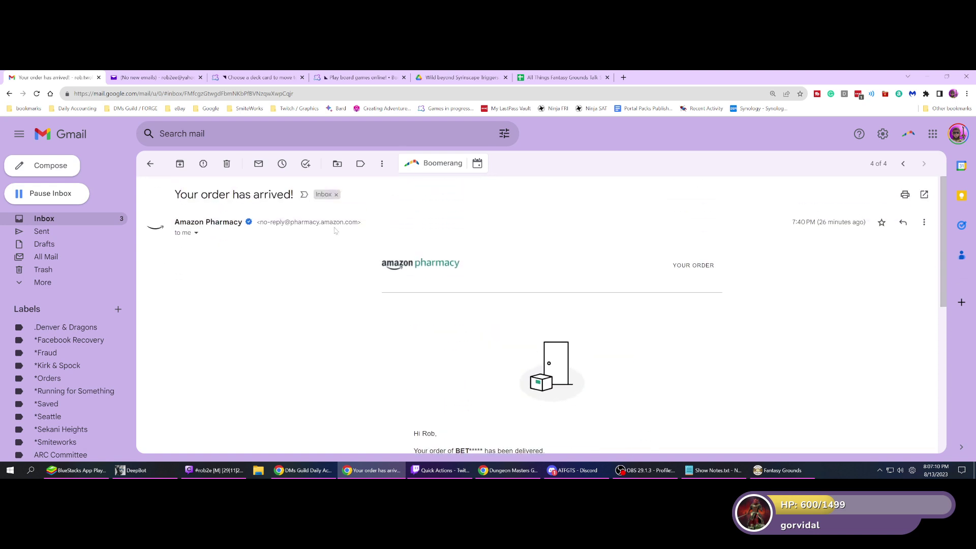
- Trash the Amazon Pharmacy, Dungeon Masters Guild and ADT bill emails in turn
click(226, 164)
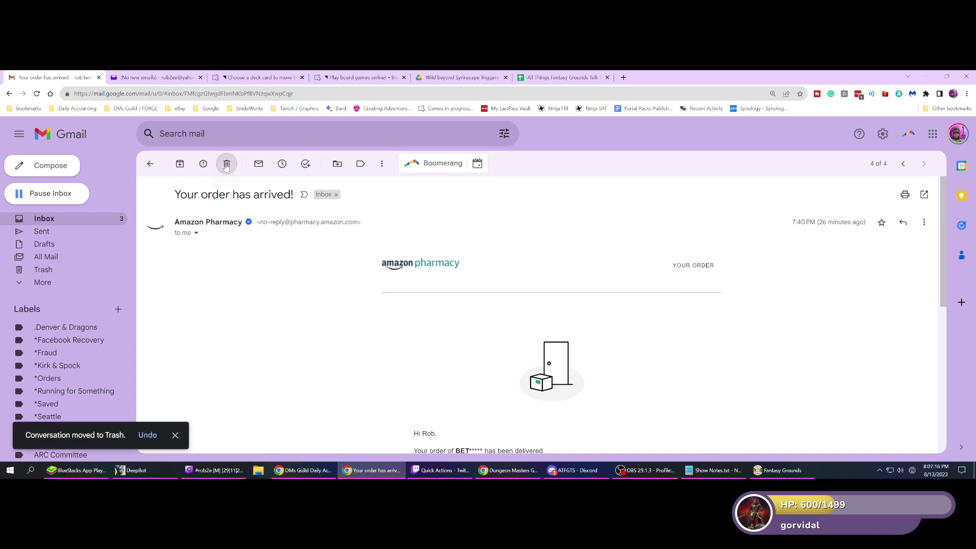
click(226, 164)
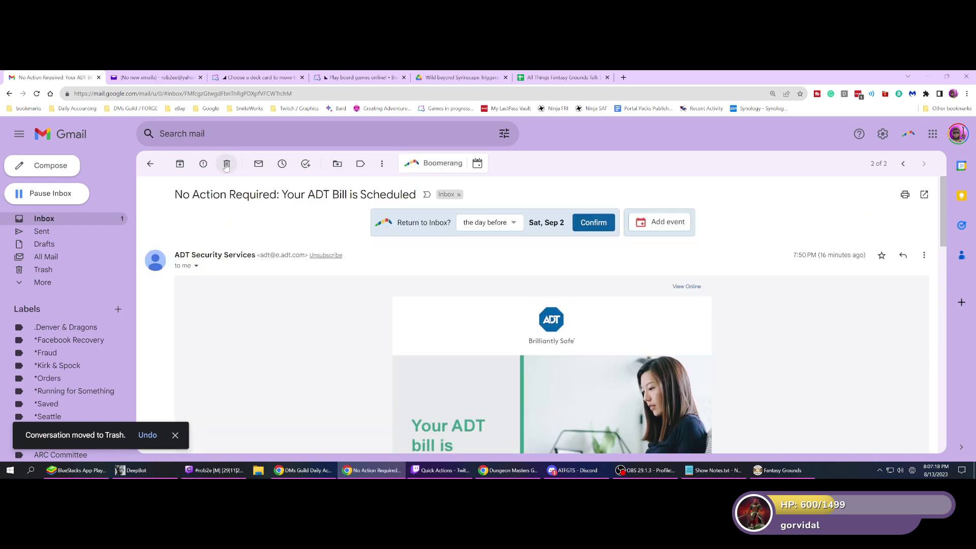
scroll(315, 223, down, 2)
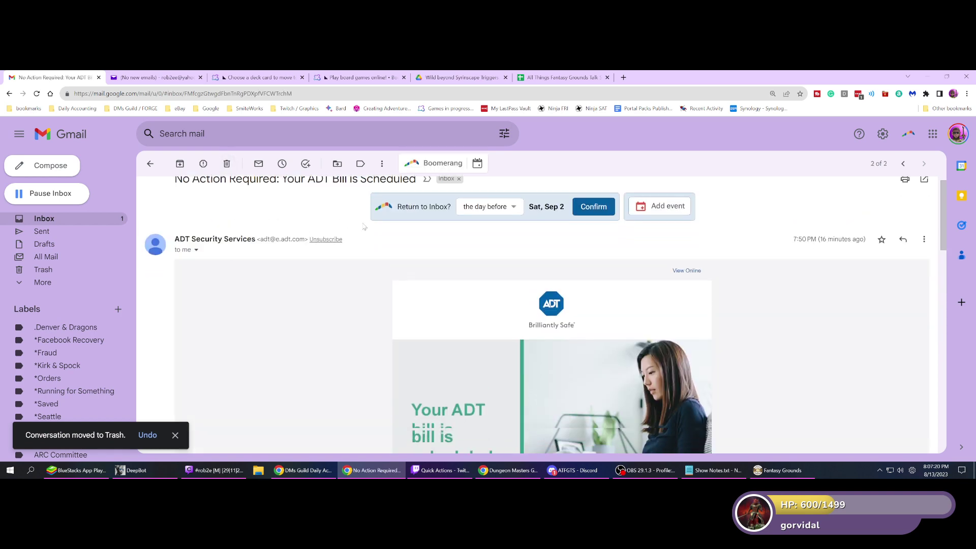
scroll(295, 209, up, 2)
click(226, 164)
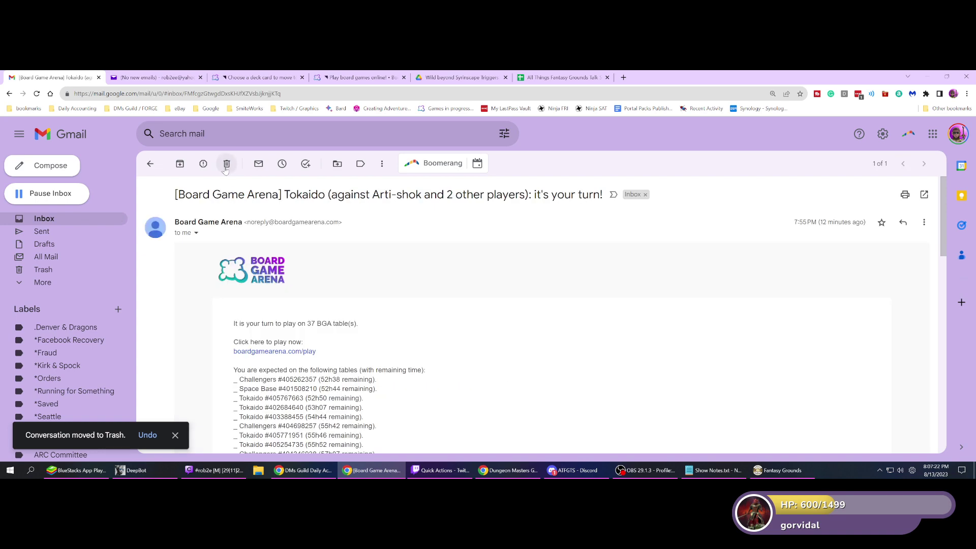
- Read through the Board Game Arena email listing 37 tables awaiting a turn
scroll(392, 242, down, 1)
scroll(392, 243, down, 1)
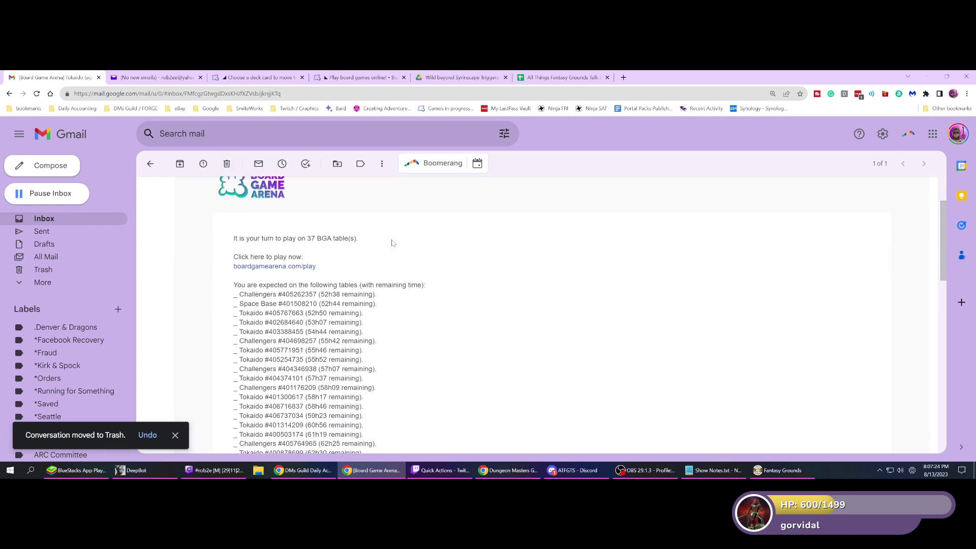
scroll(392, 243, down, 1)
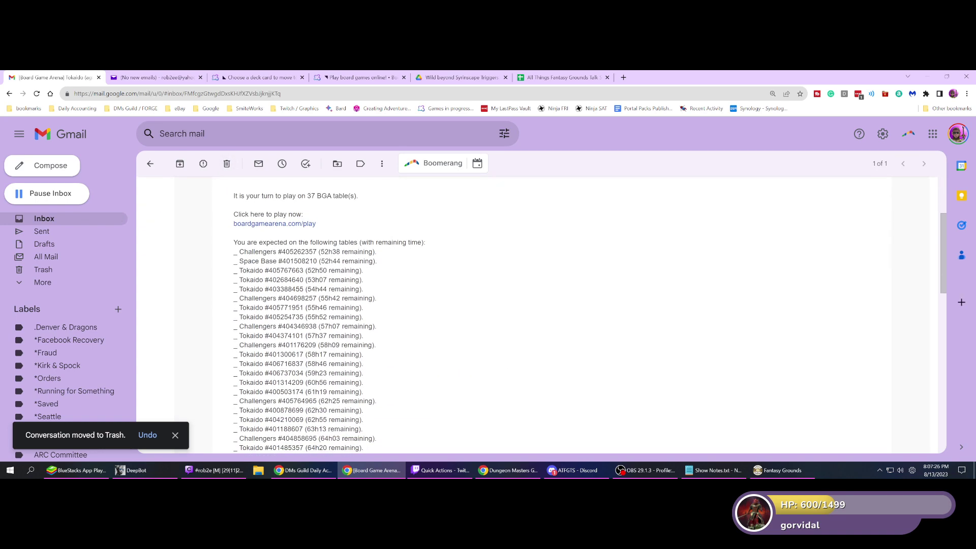
scroll(392, 243, down, 1)
scroll(391, 243, down, 4)
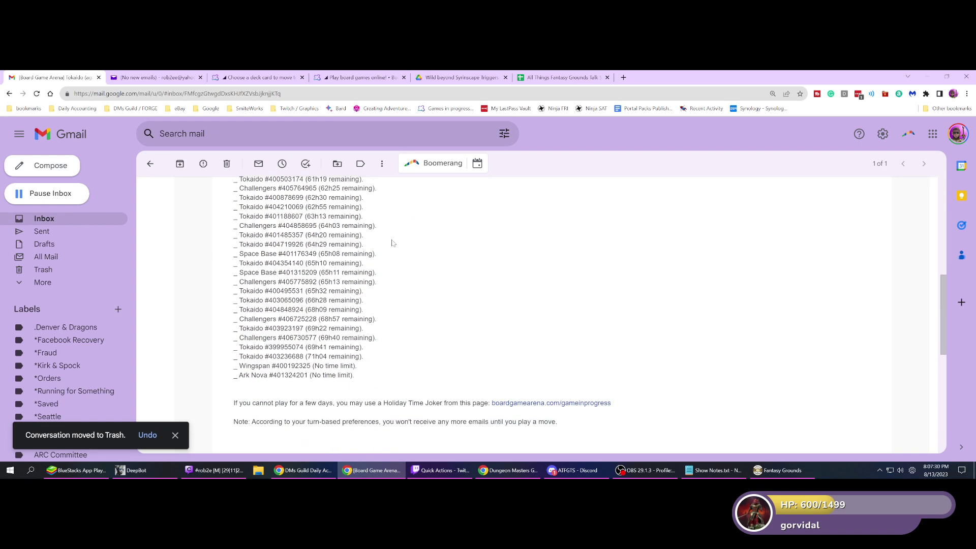
scroll(392, 243, up, 5)
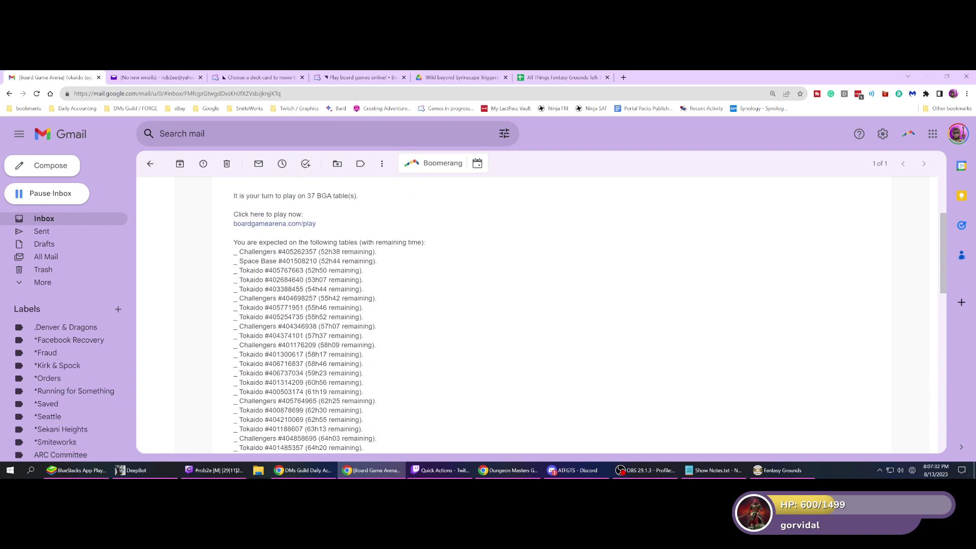
scroll(392, 243, up, 1)
scroll(391, 243, down, 1)
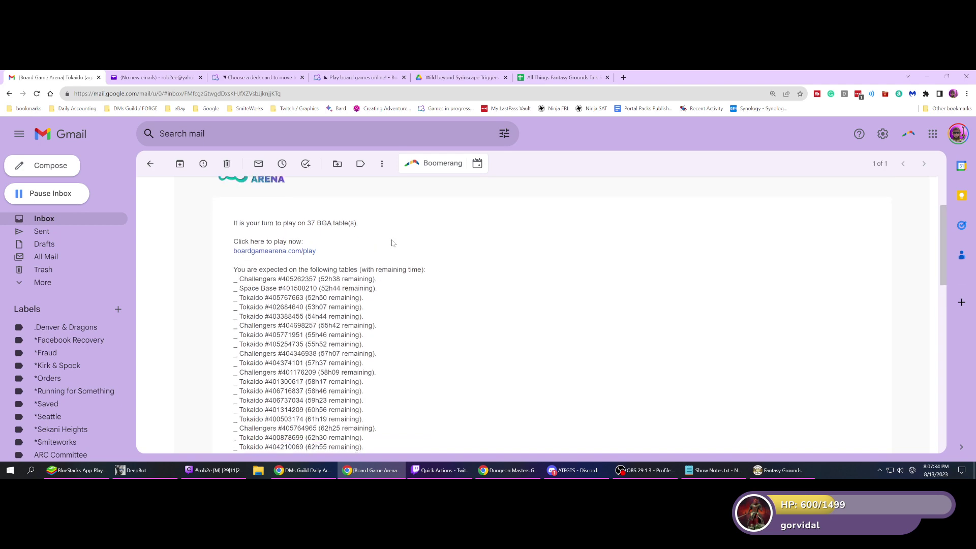
scroll(391, 243, down, 5)
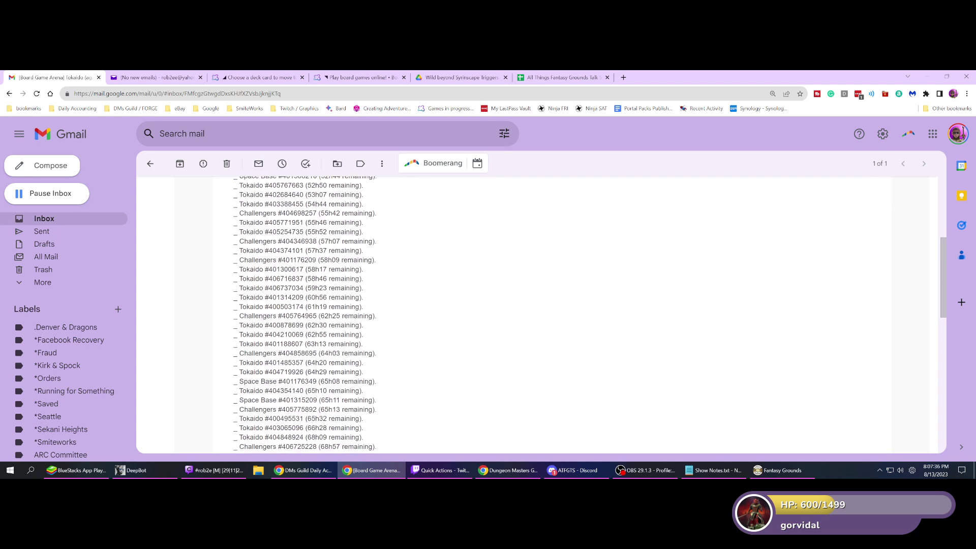
scroll(391, 243, up, 4)
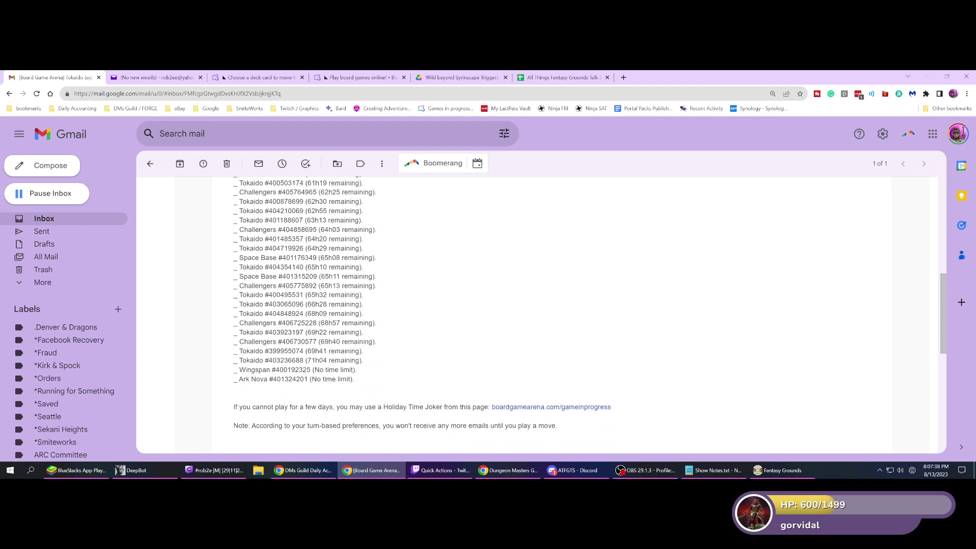
scroll(391, 243, up, 4)
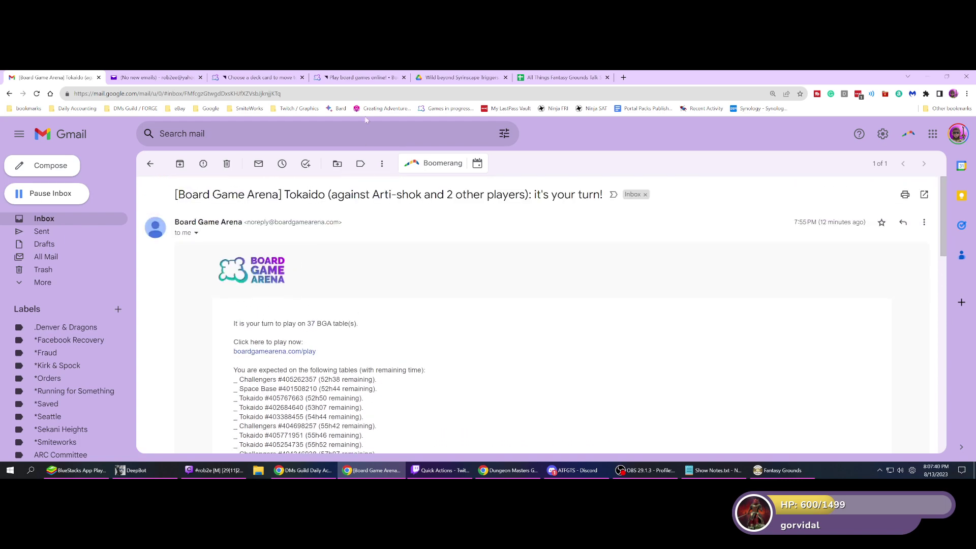
- On Board Game Arena, dismiss the league popup, confirm presence, and open today's Summer of Games gift chest
click(357, 79)
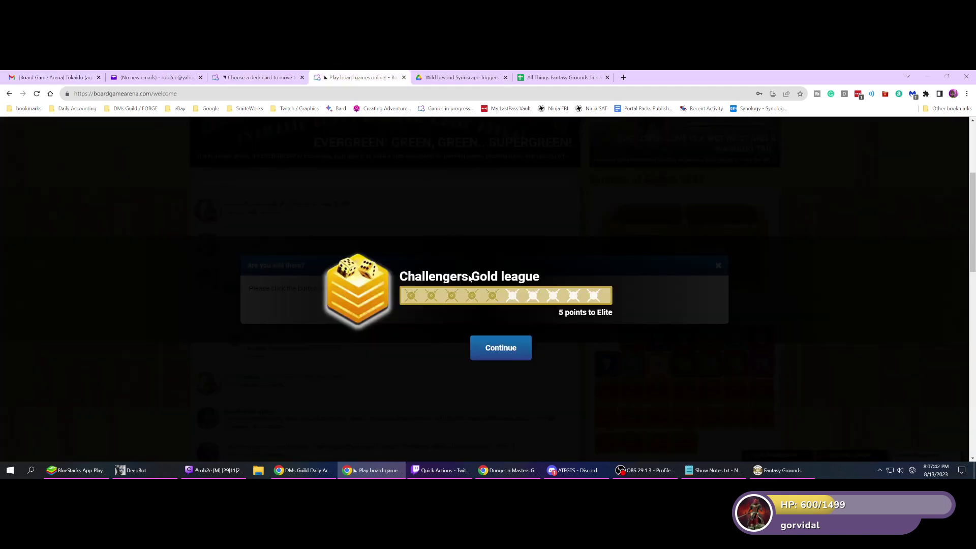
click(501, 348)
click(485, 307)
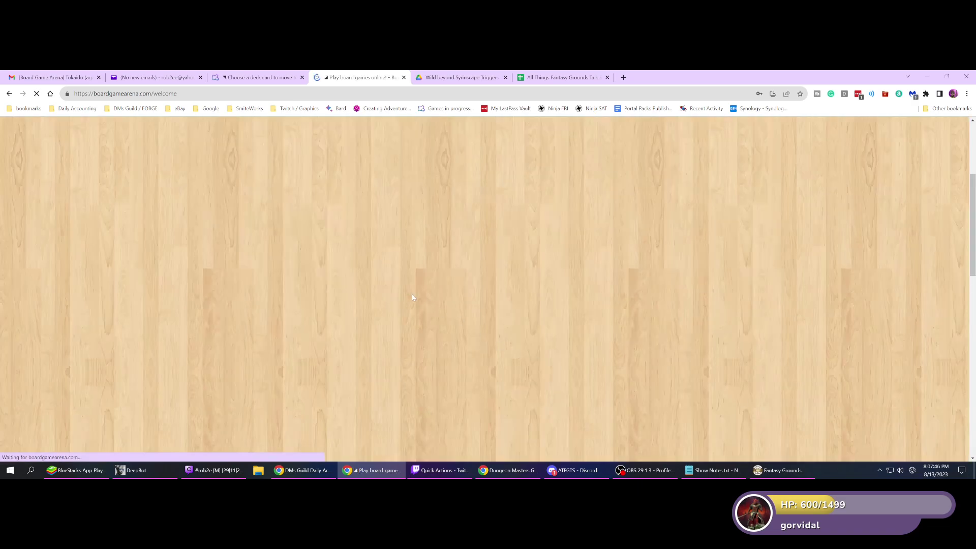
scroll(633, 333, down, 3)
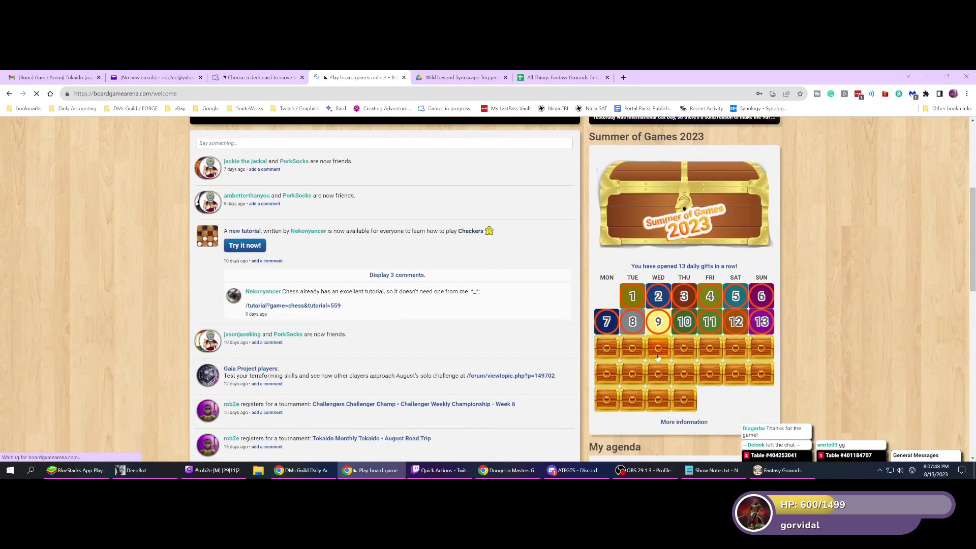
click(608, 348)
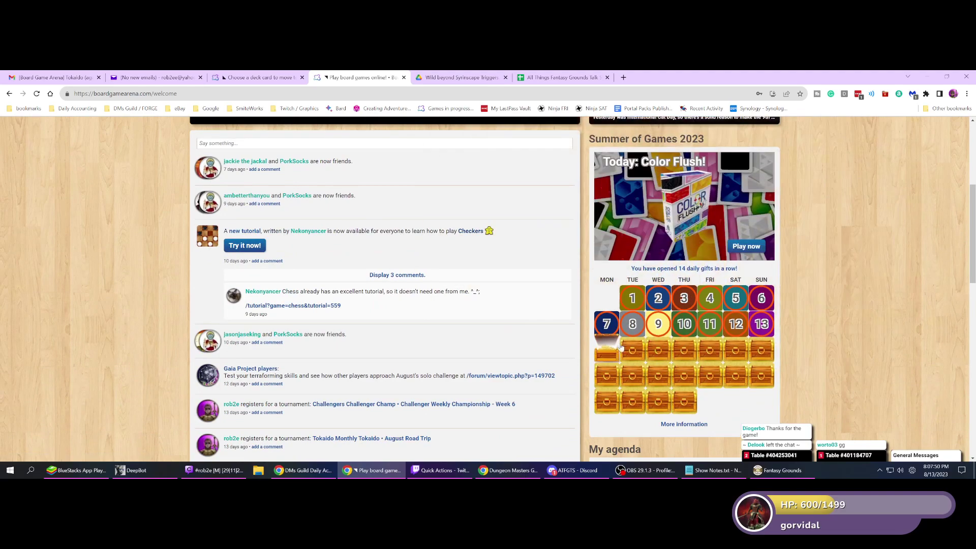
scroll(616, 346, up, 4)
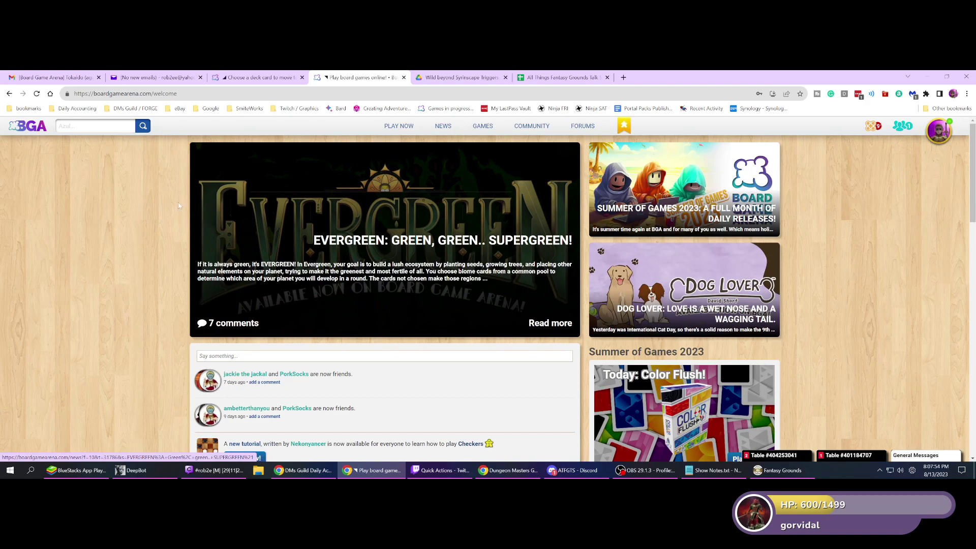
- In Challengers, move the Champion card to the bottom of the deck and go to the next waiting table
key(ctrl+shift+Tab)
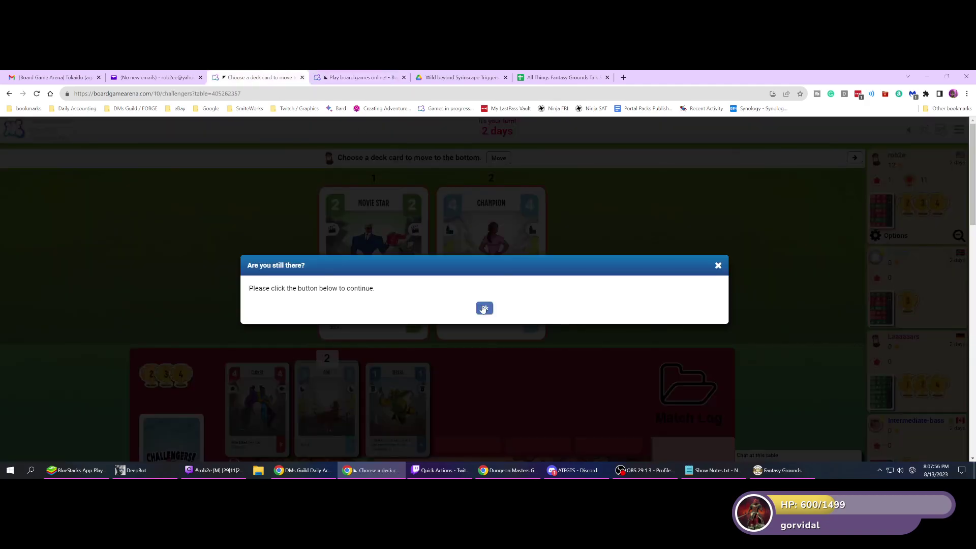
click(484, 309)
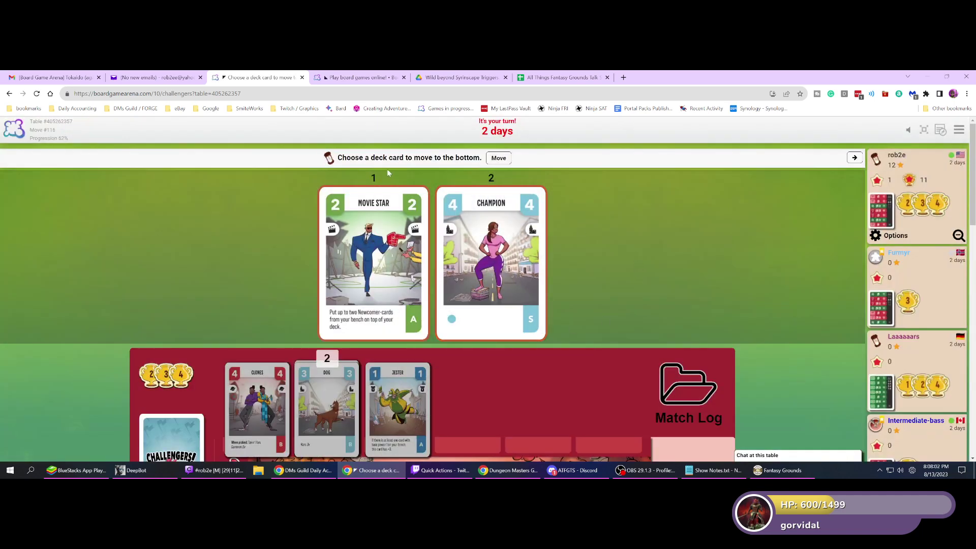
click(491, 277)
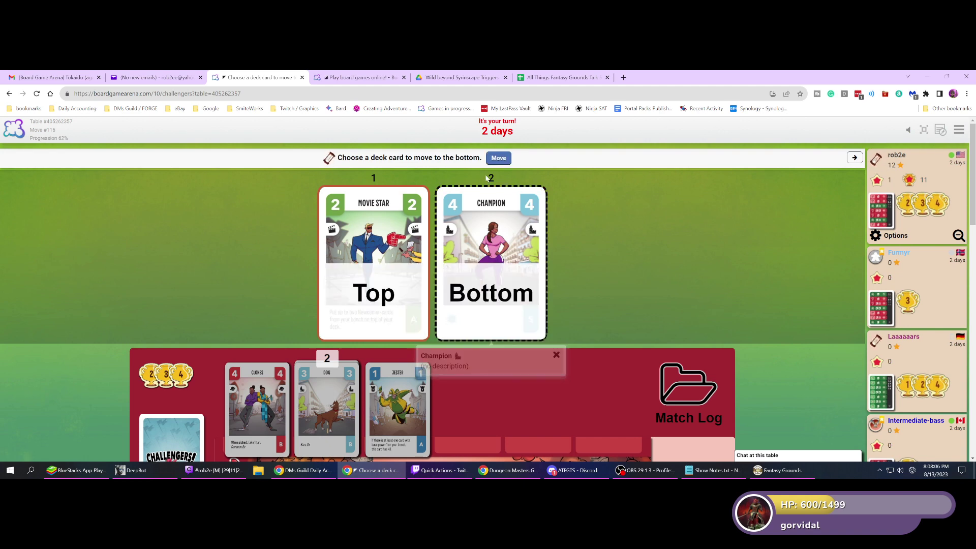
click(503, 158)
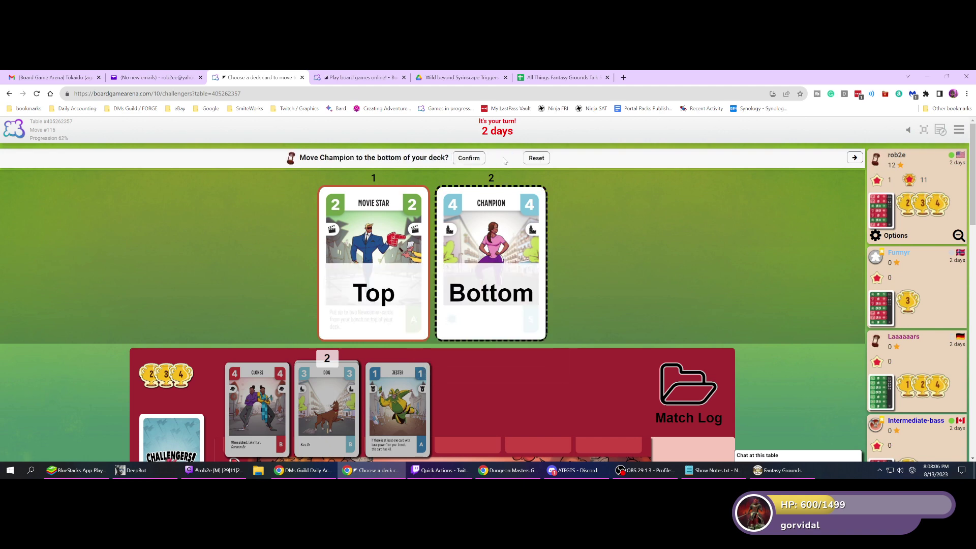
click(467, 158)
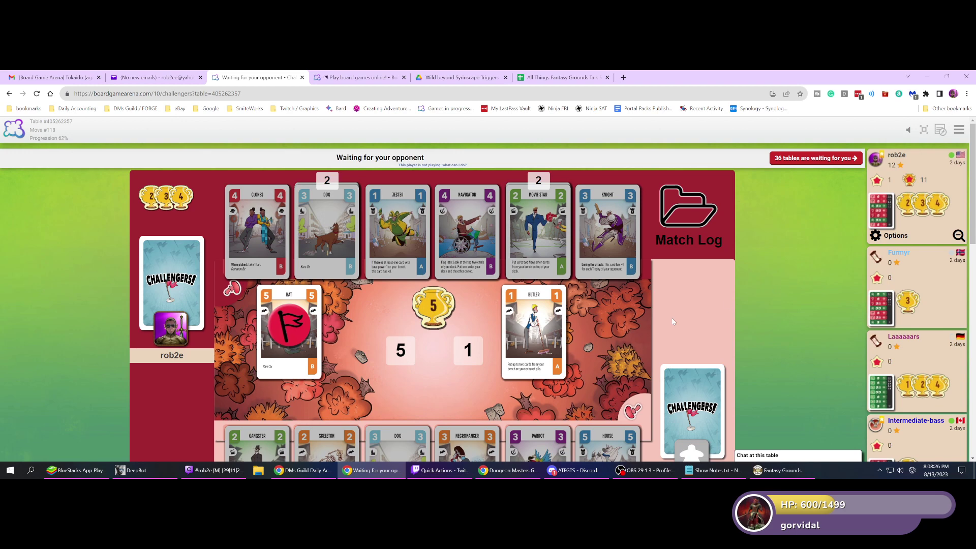
mouse_move(512, 382)
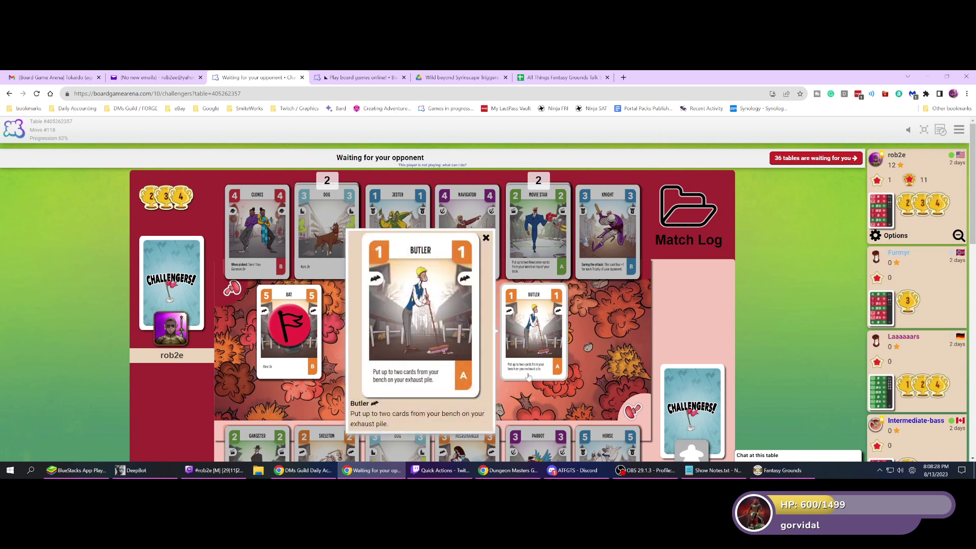
click(815, 158)
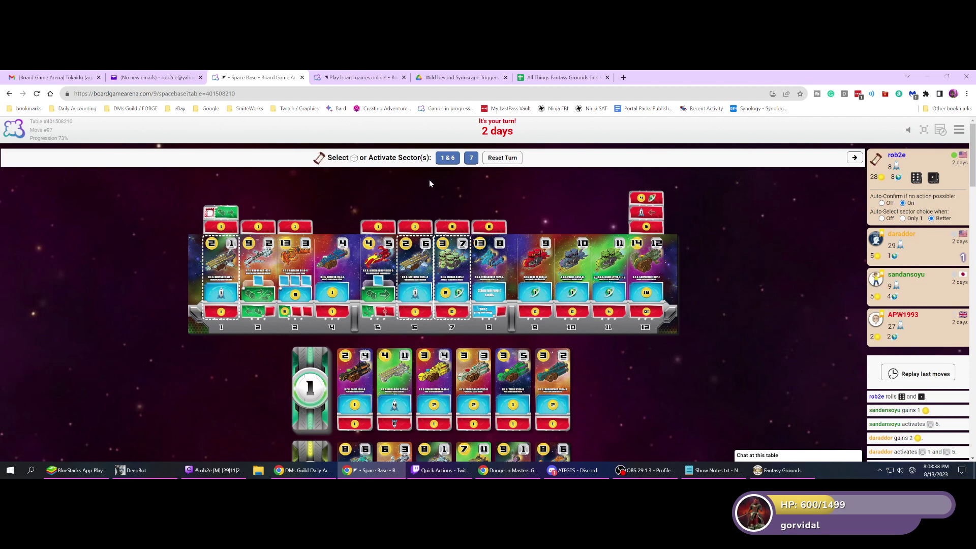
- In Space Base, activate sector 7, buy colony card 10, activate sector 8, then go to the next table
mouse_move(444, 281)
scroll(639, 334, down, 6)
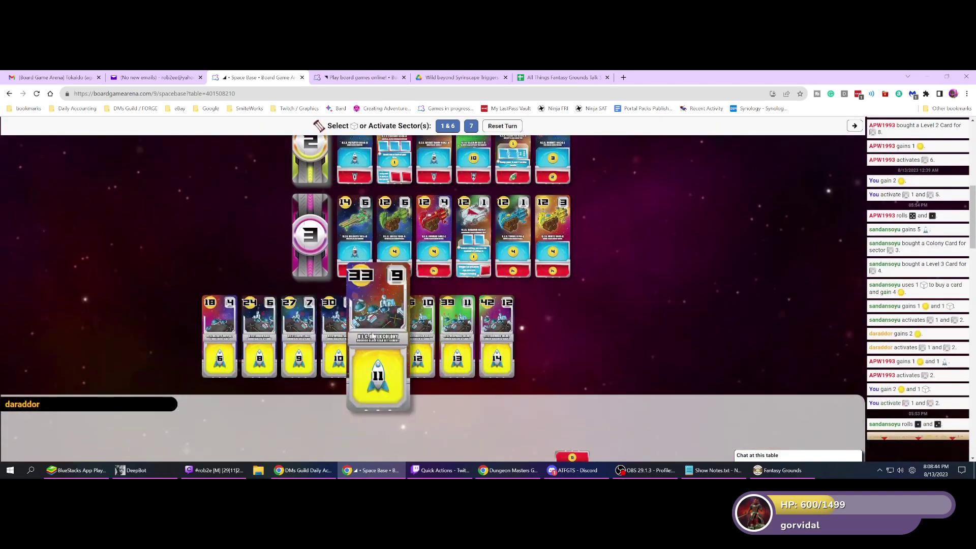
scroll(776, 340, up, 8)
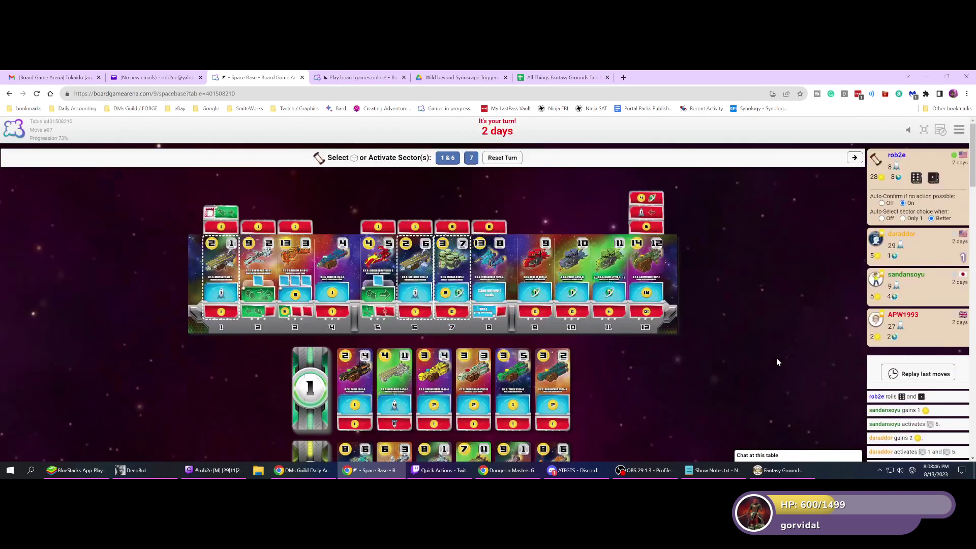
click(458, 279)
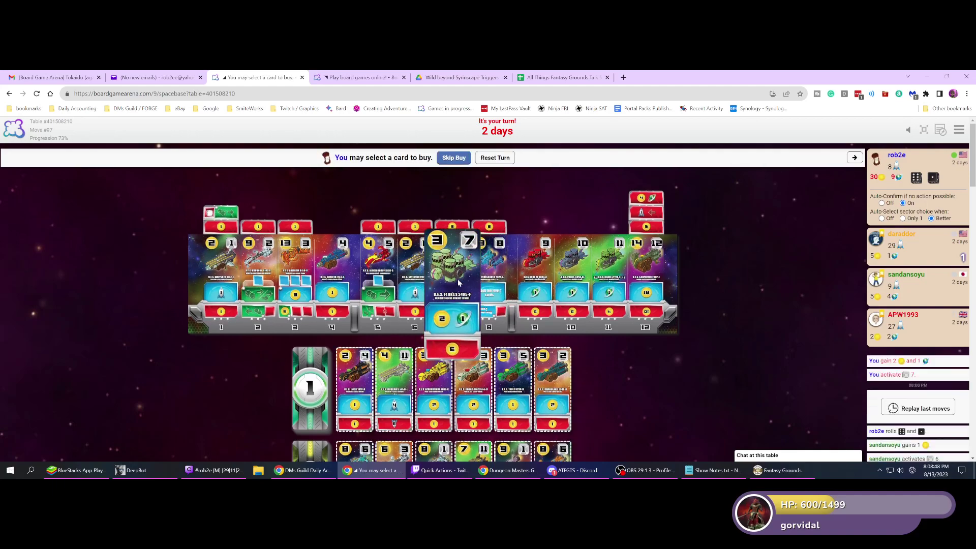
scroll(715, 352, down, 8)
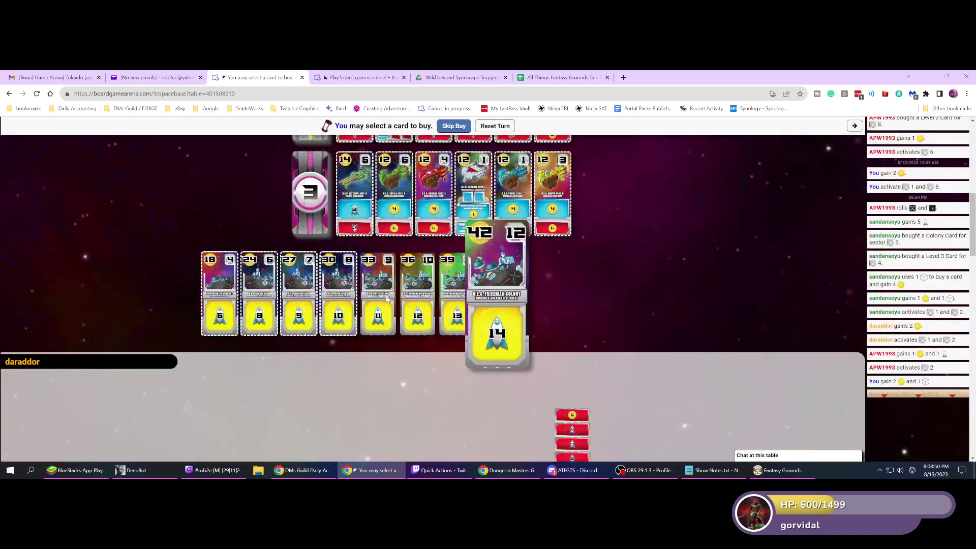
click(334, 297)
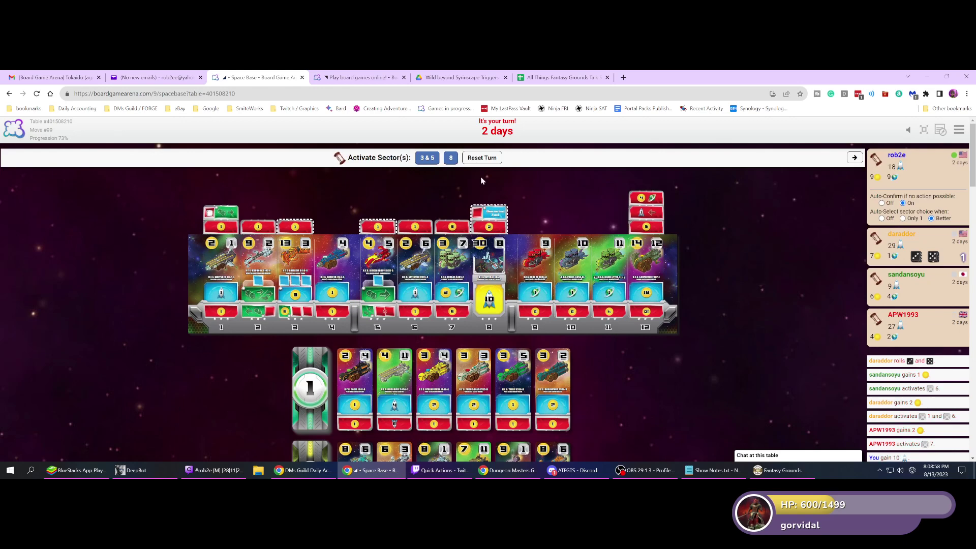
click(494, 219)
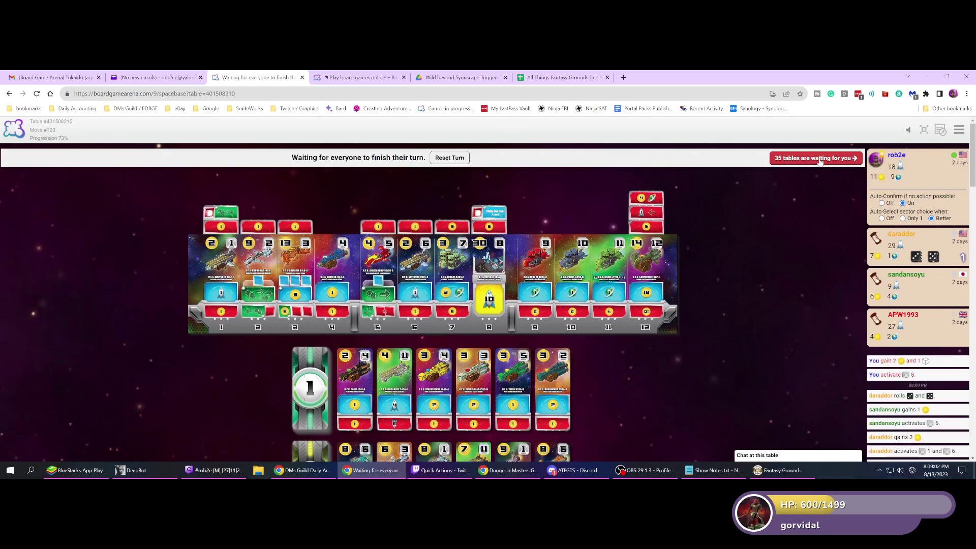
click(819, 158)
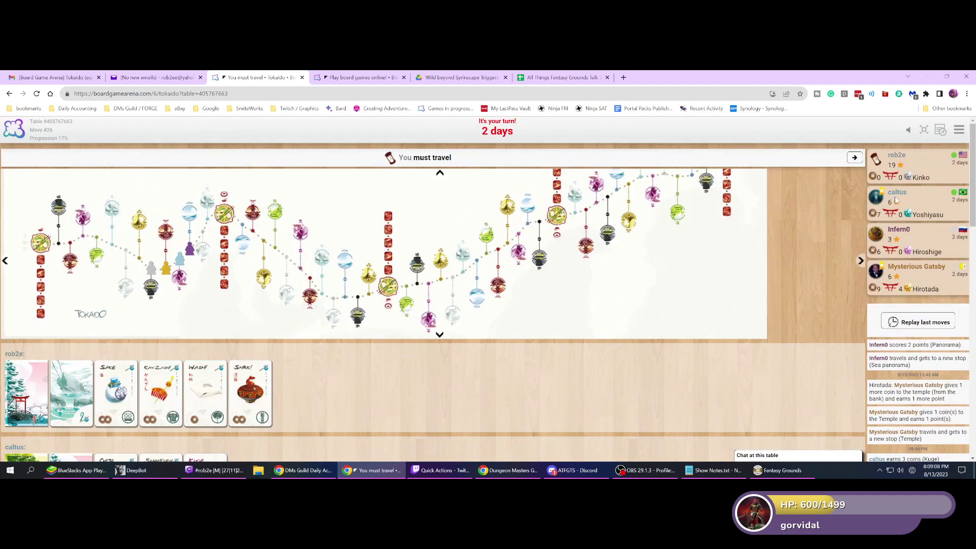
- Travel to the Sea panorama stop in Tokaido, then switch through Discord to the DMs Guild report window
mouse_move(907, 176)
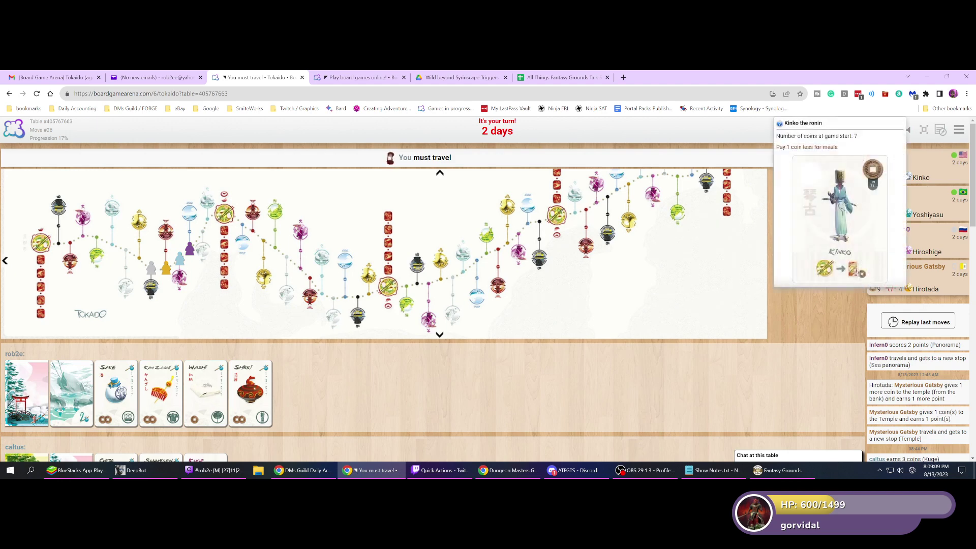
click(191, 234)
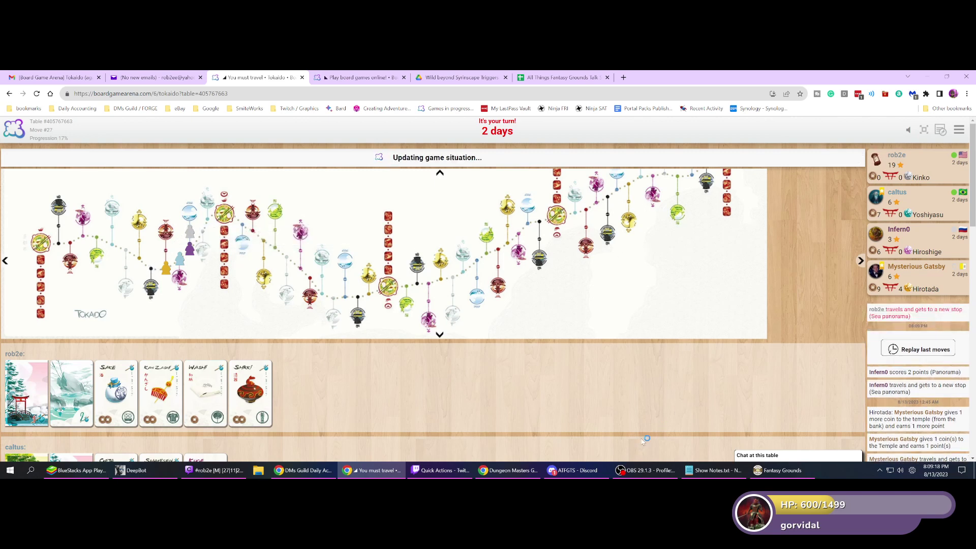
click(569, 477)
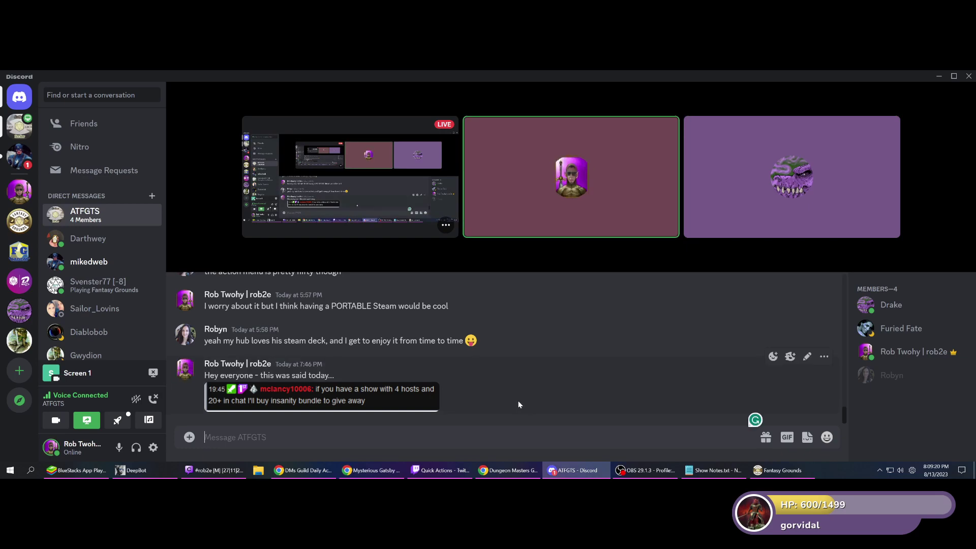
click(508, 470)
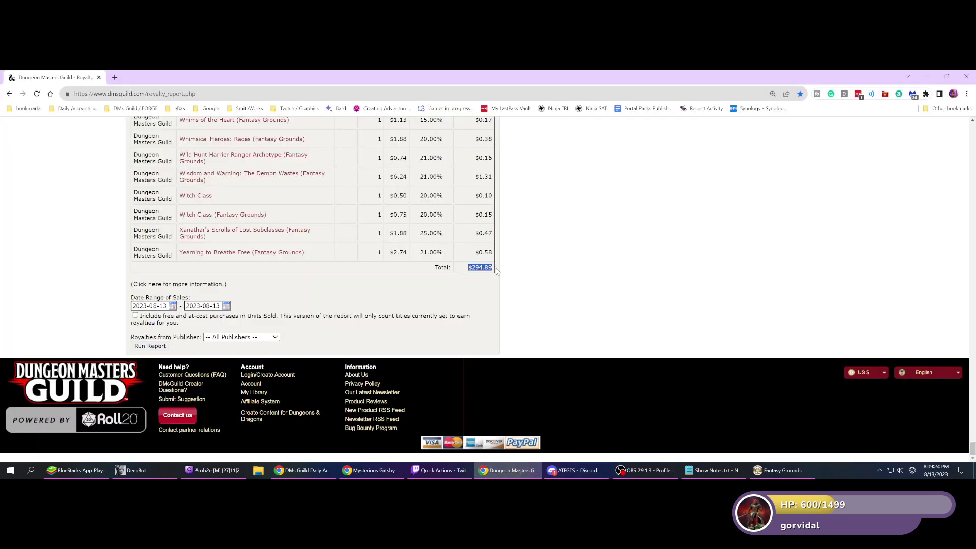
- Run the Dungeon Masters Guild royalty report again for 2023-08-13
click(142, 347)
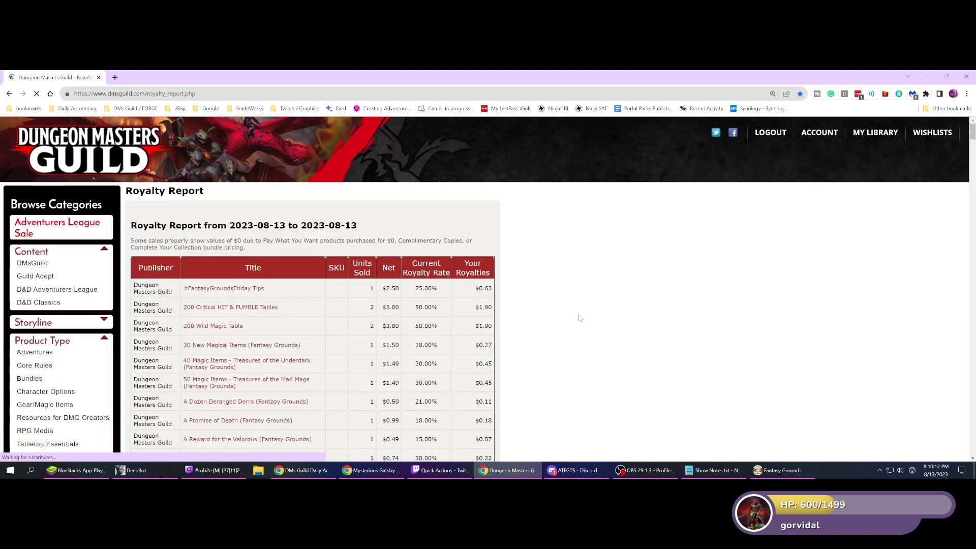
scroll(579, 318, down, 1)
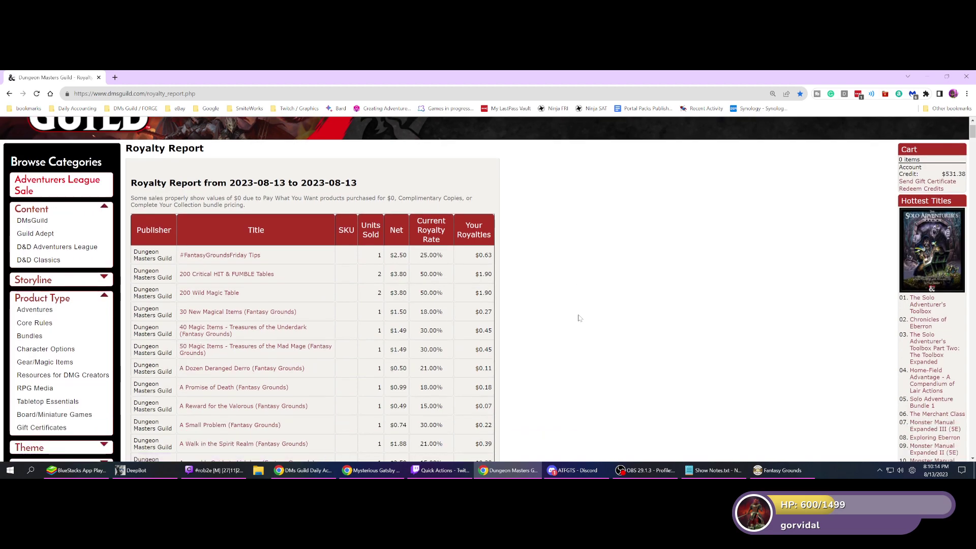
scroll(579, 318, down, 7)
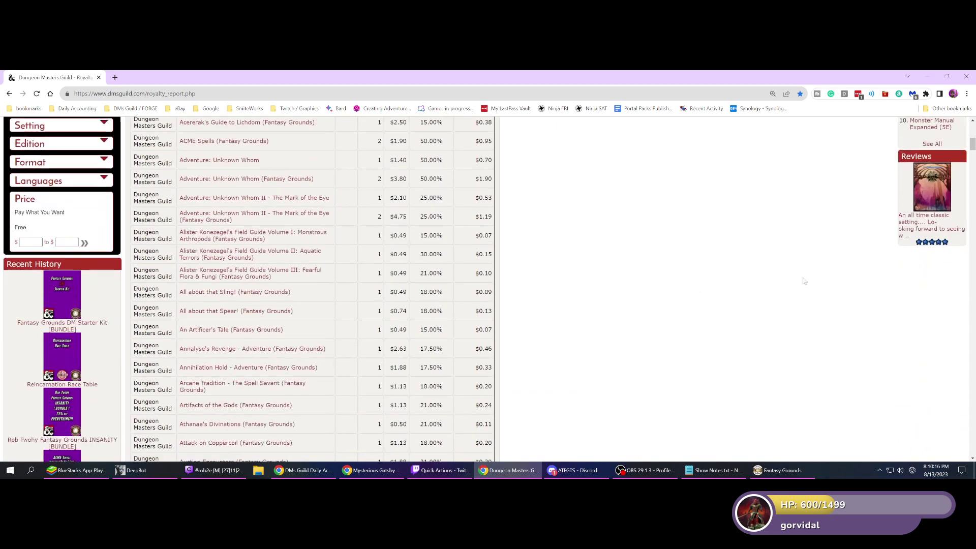
drag(972, 145, 863, 396)
drag(479, 268, 494, 268)
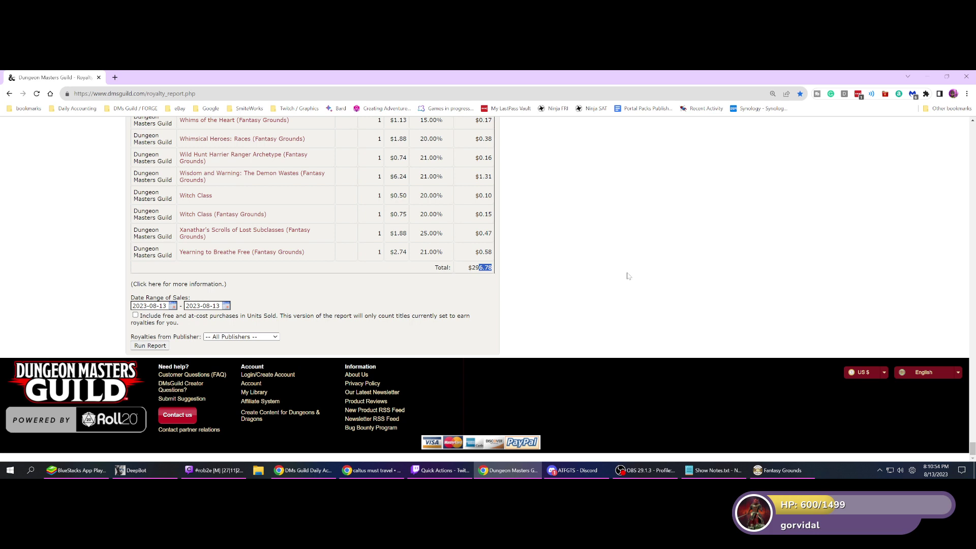
scroll(572, 305, up, 10)
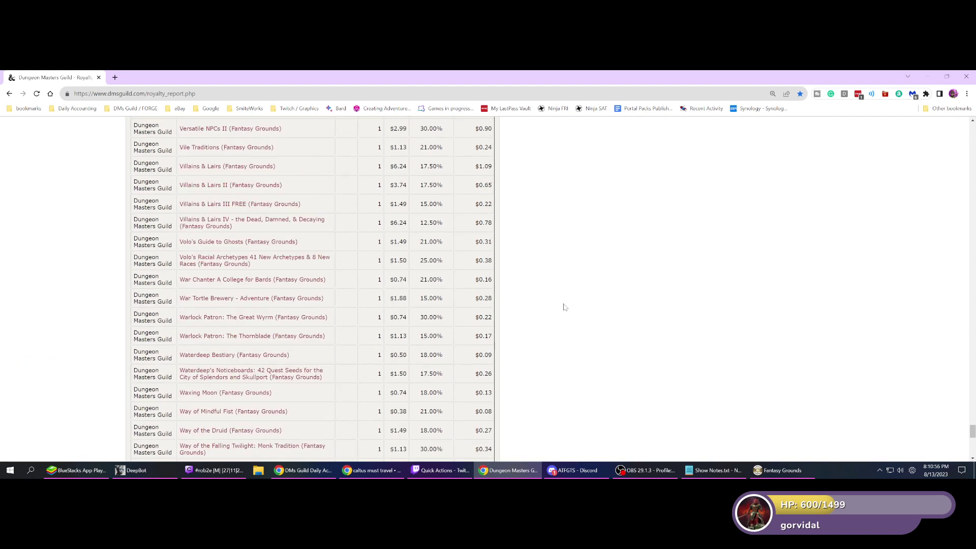
scroll(565, 307, down, 5)
scroll(564, 307, down, 3)
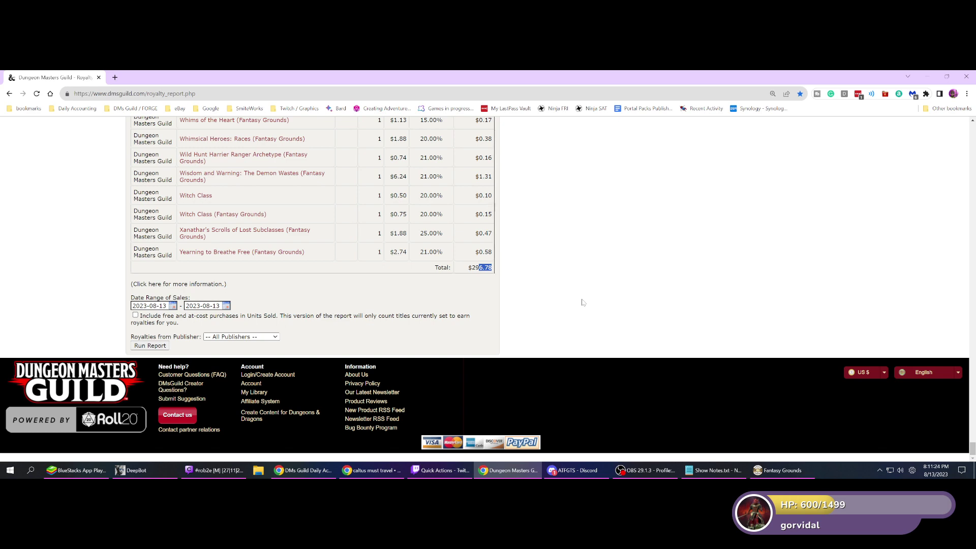
- In Fantasy Grounds, choose Exit to Launcher from the desktop's right-click radial menu
click(783, 470)
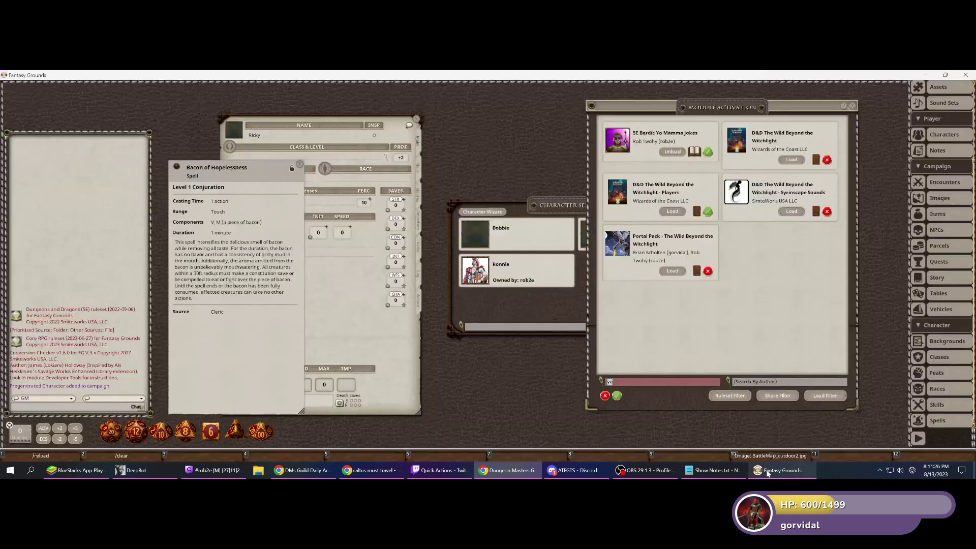
right_click(495, 370)
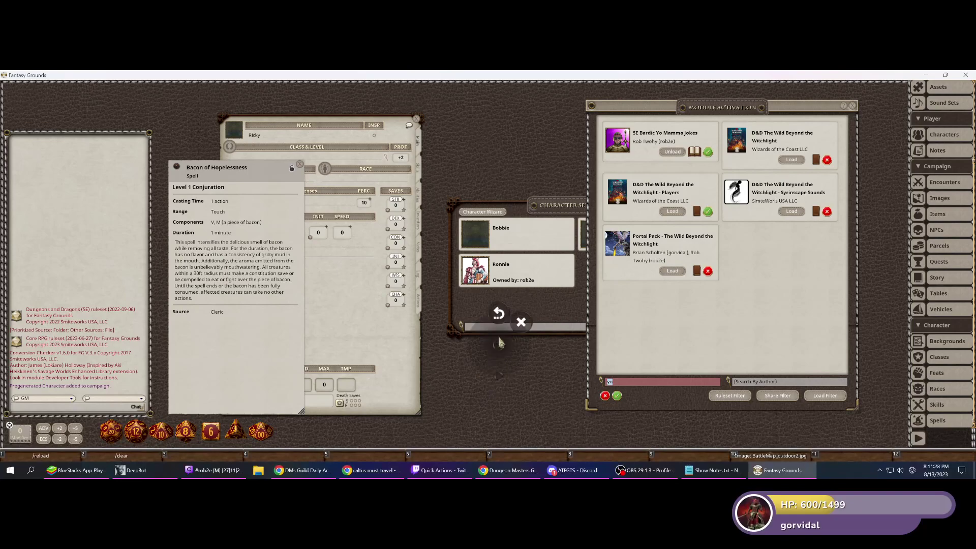
click(500, 315)
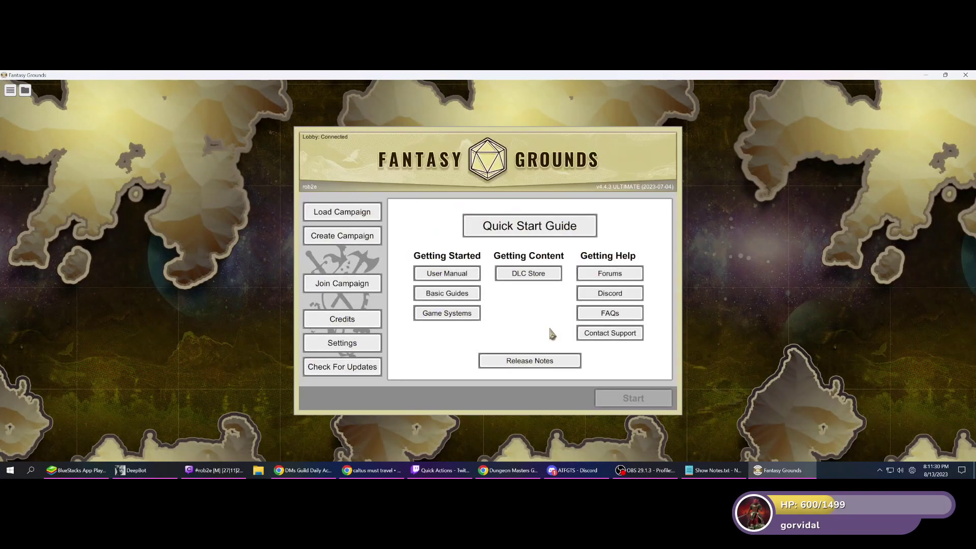